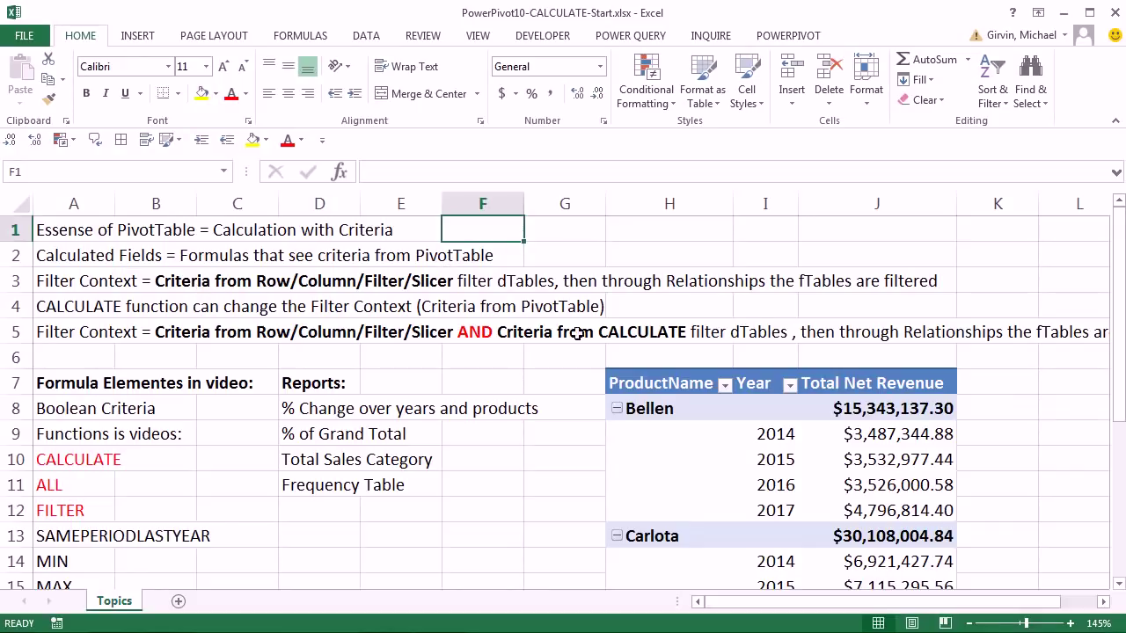
# - Examine the Bellen yearly revenue values and their product and year criteria in the Topics sheet's PivotTable
pyautogui.click(853, 462)
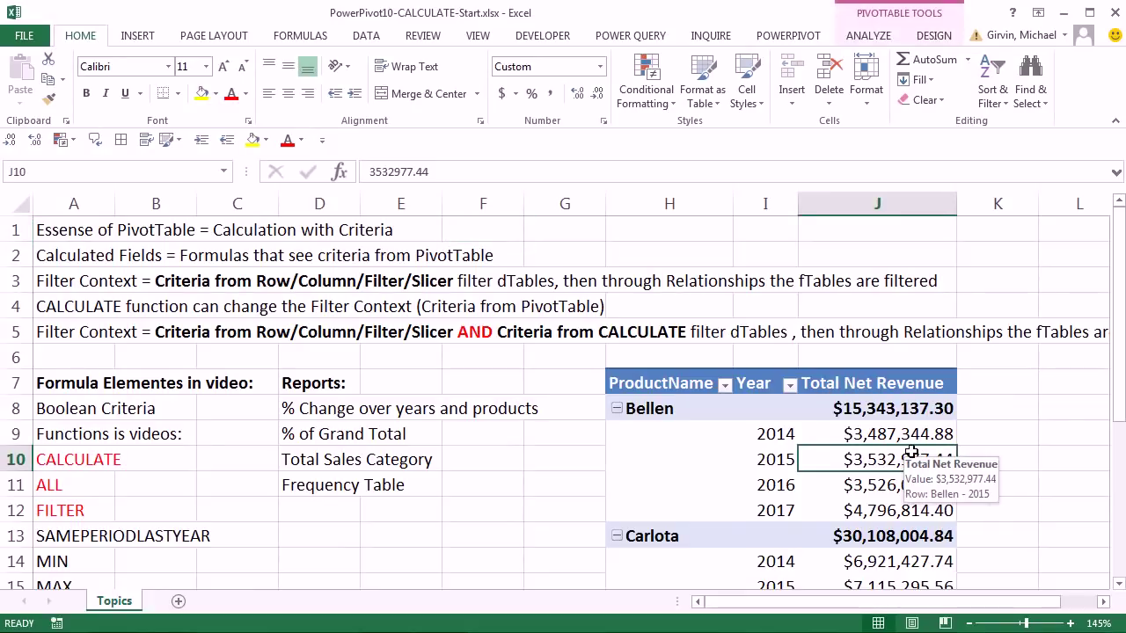
pyautogui.click(783, 461)
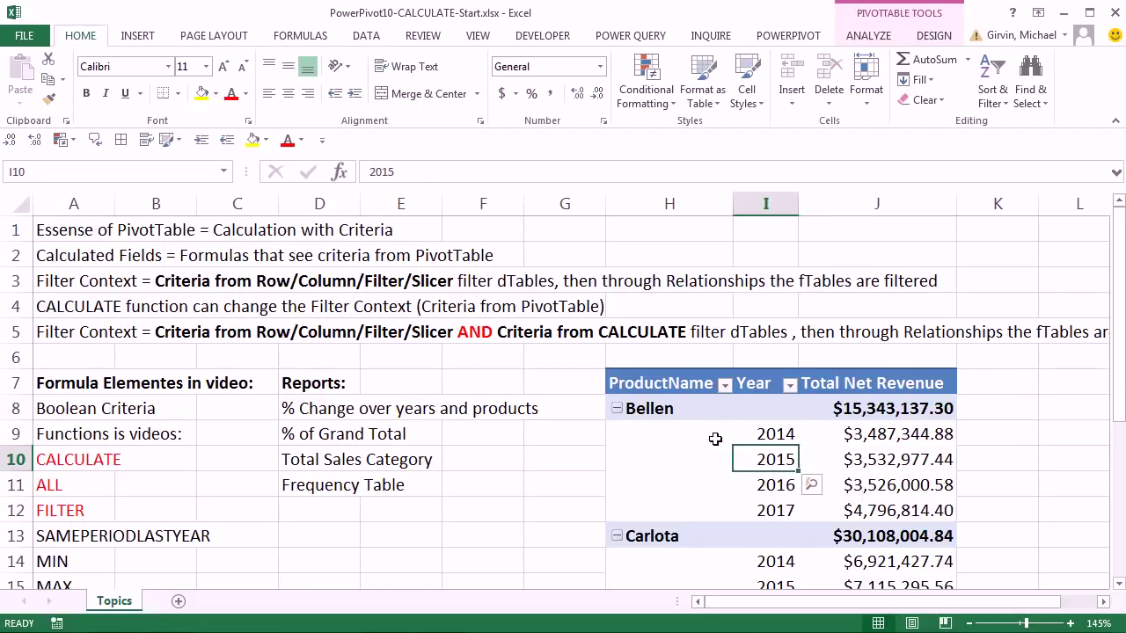
pyautogui.click(659, 411)
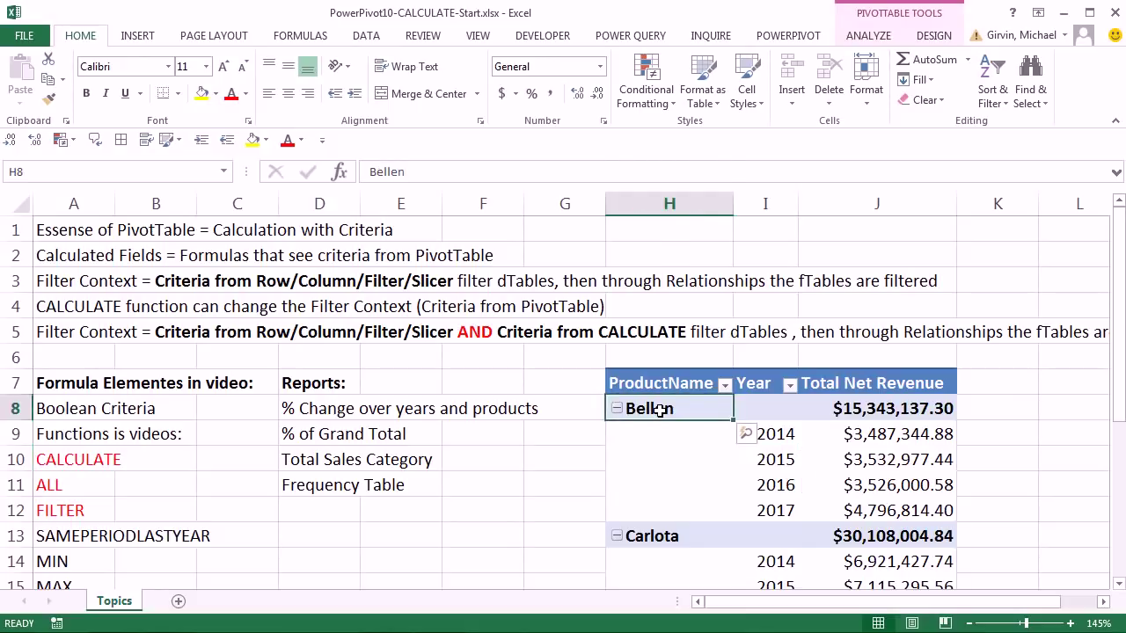
pyautogui.click(903, 463)
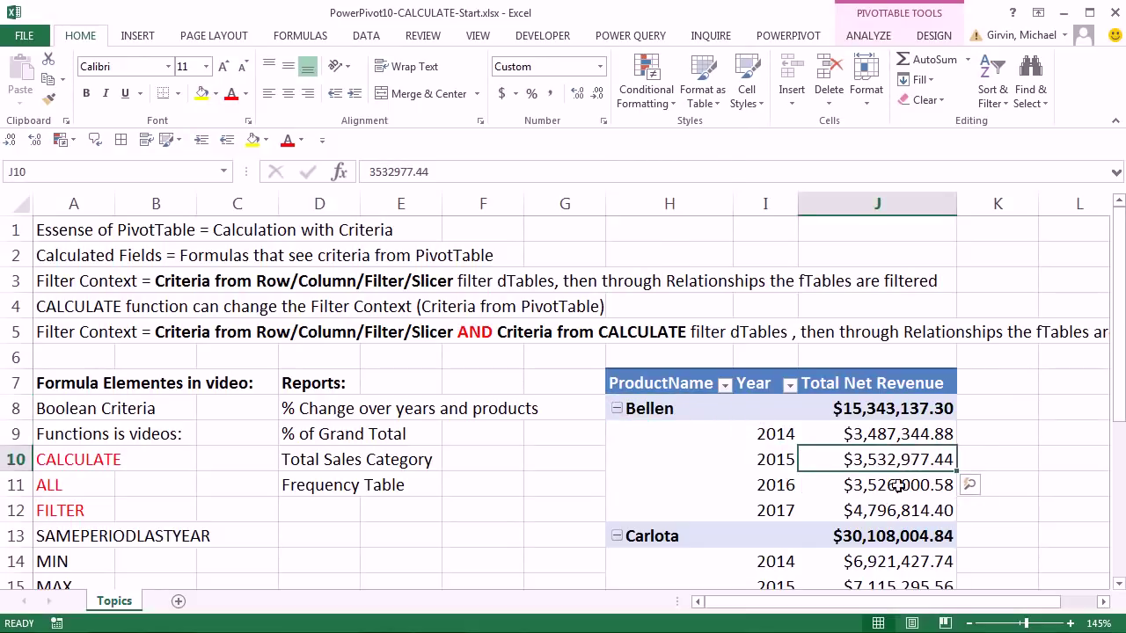
pyautogui.click(900, 489)
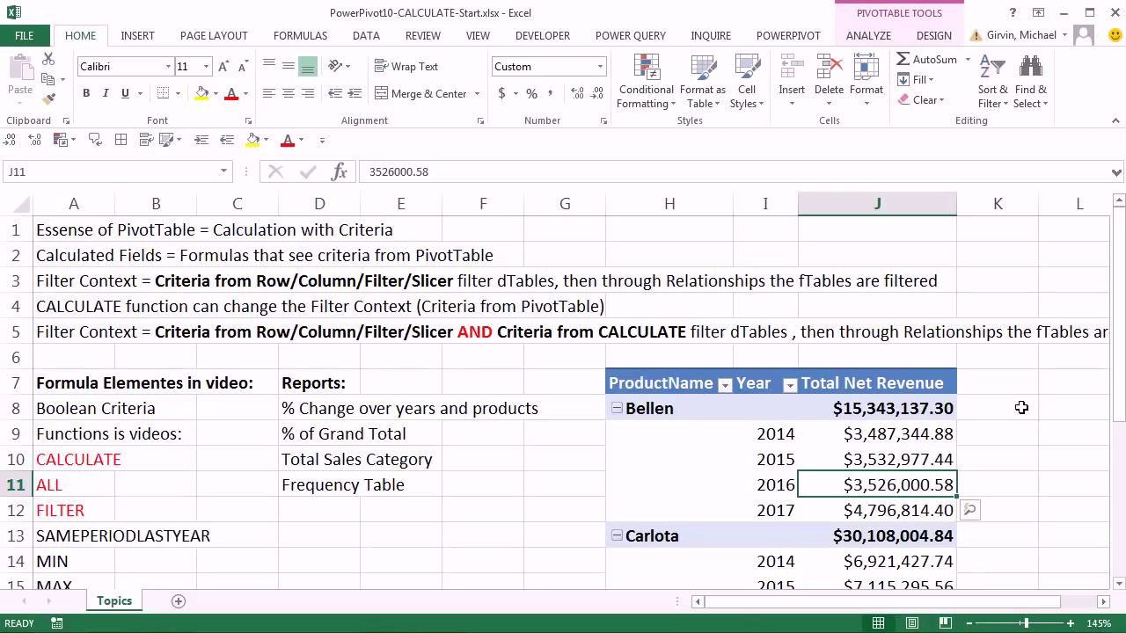
pyautogui.click(867, 513)
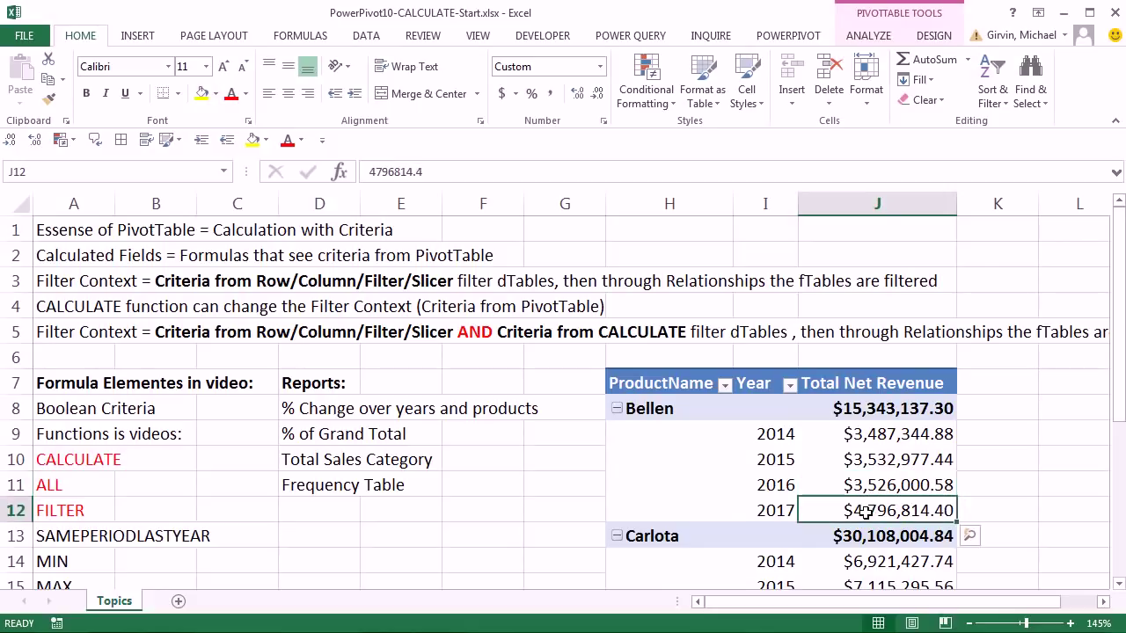
pyautogui.click(877, 437)
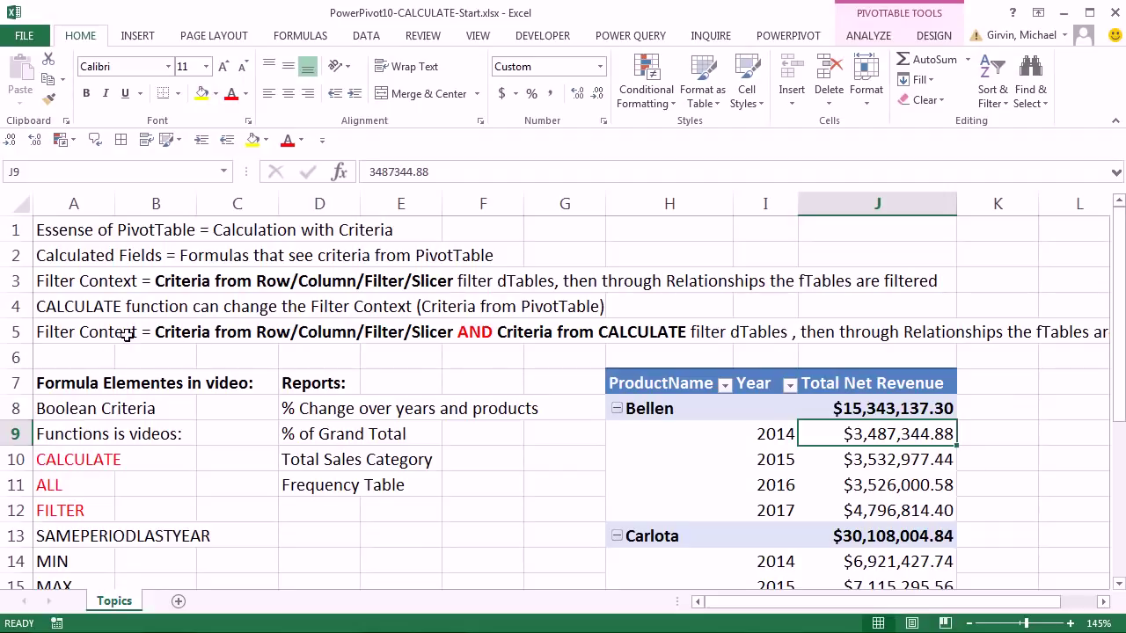
# - Open the PowerPivot data model window and inspect the formulas of the Net Revenue column and Total Net Revenue calculated field
pyautogui.click(788, 37)
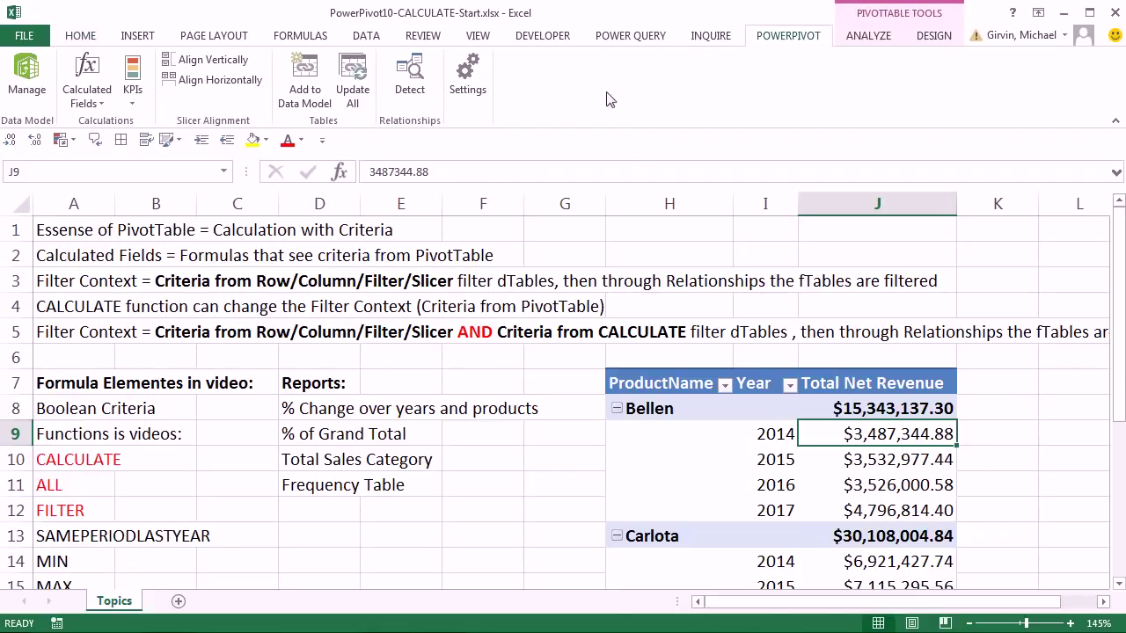
pyautogui.hotkey('alt', 'b')
pyautogui.press('m')
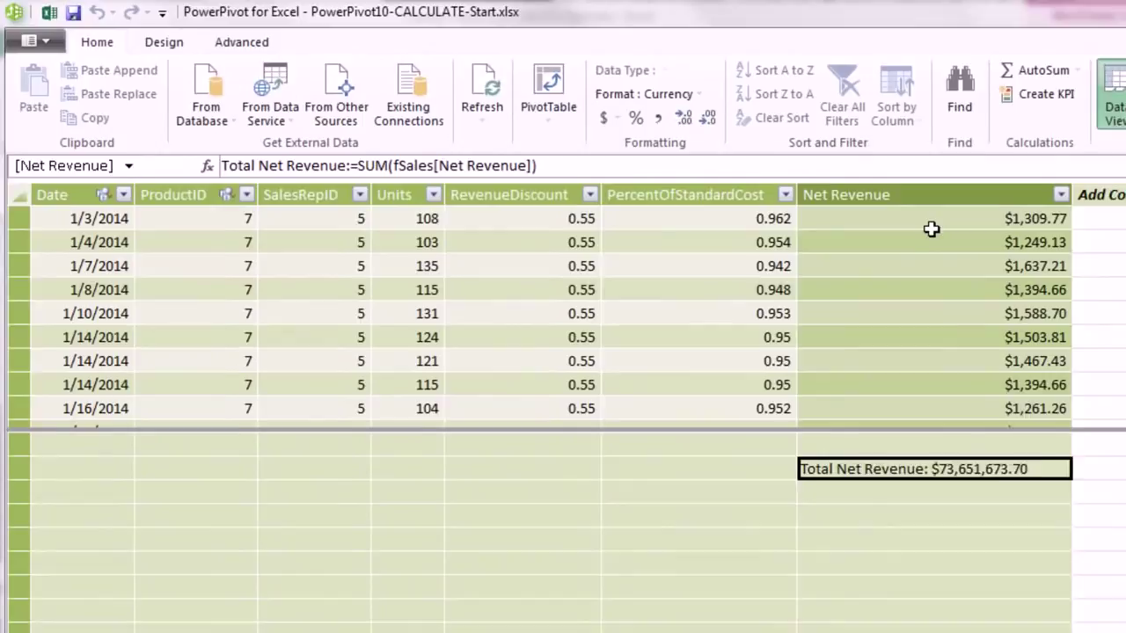
pyautogui.click(756, 181)
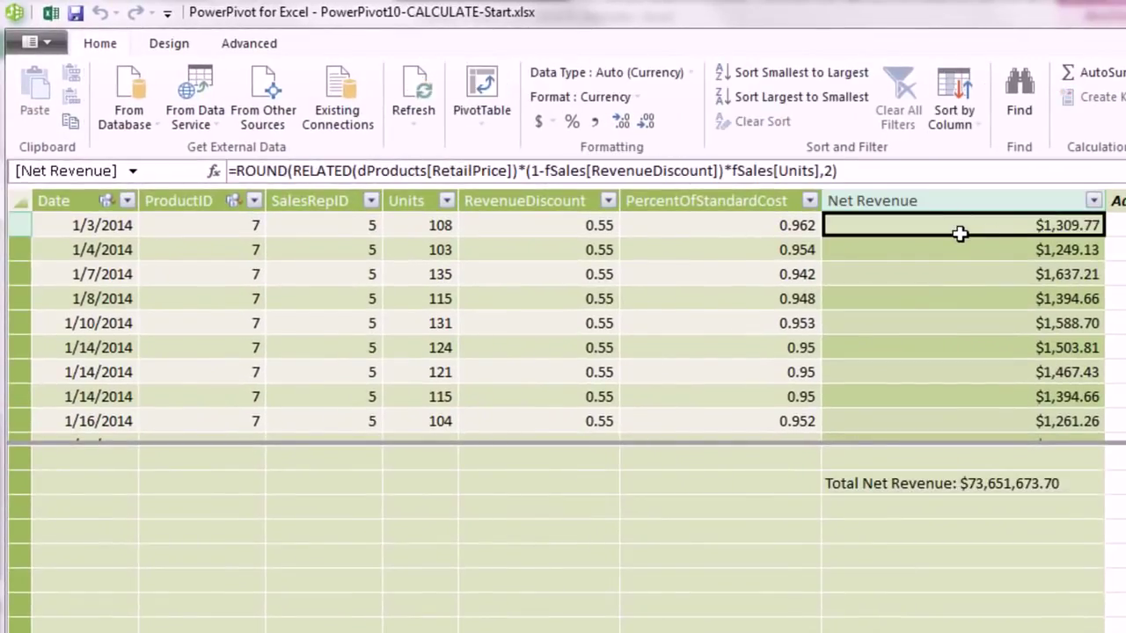
pyautogui.click(923, 484)
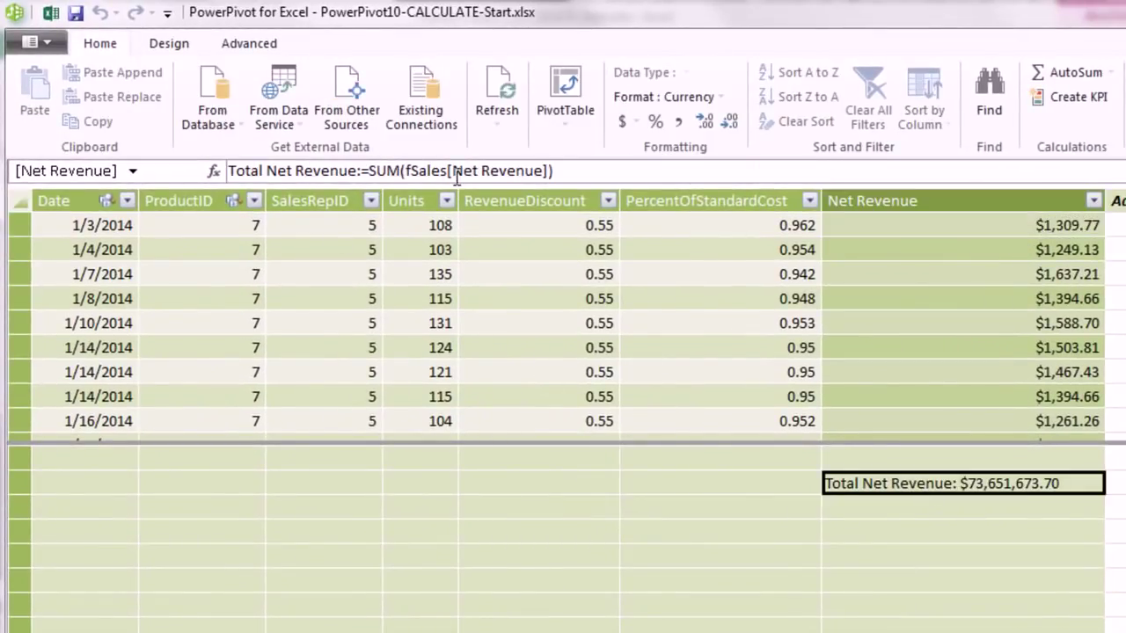
# - Create a PivotTable from the data model on a new worksheet, with dCalendar's Year field as rows
pyautogui.click(565, 88)
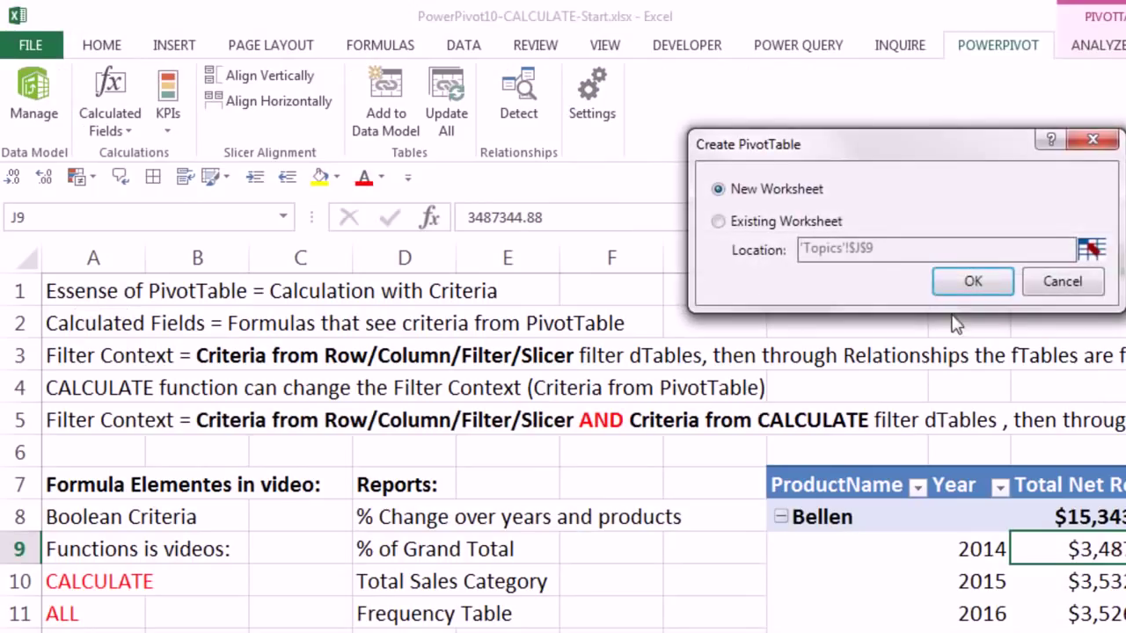
pyautogui.click(975, 281)
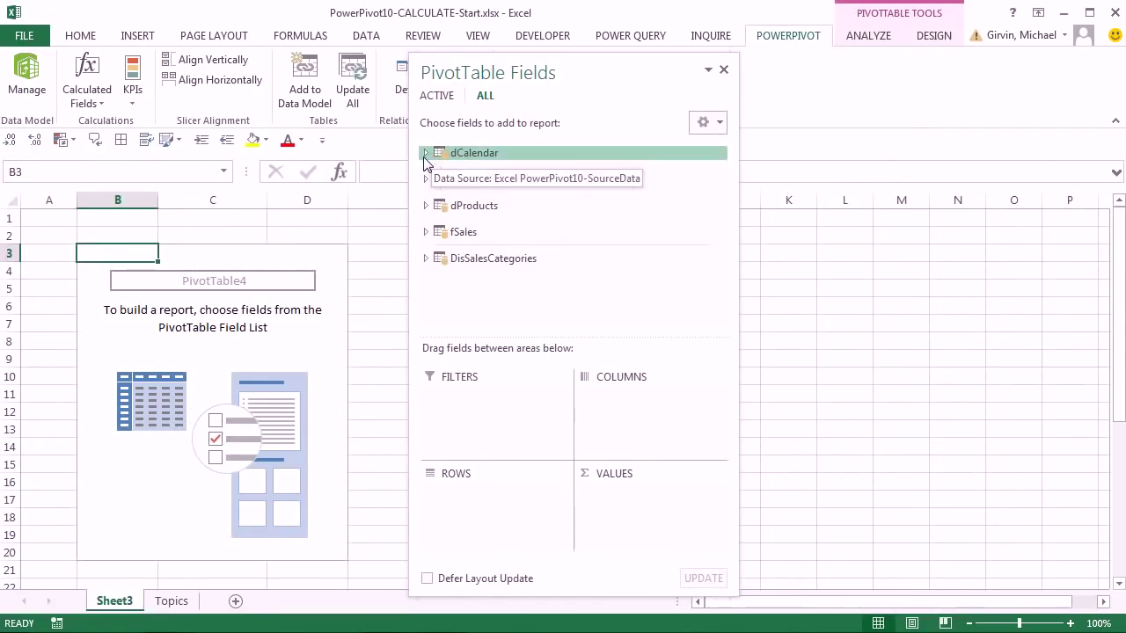
pyautogui.click(425, 153)
pyautogui.moveTo(468, 235); pyautogui.dragTo(491, 488)
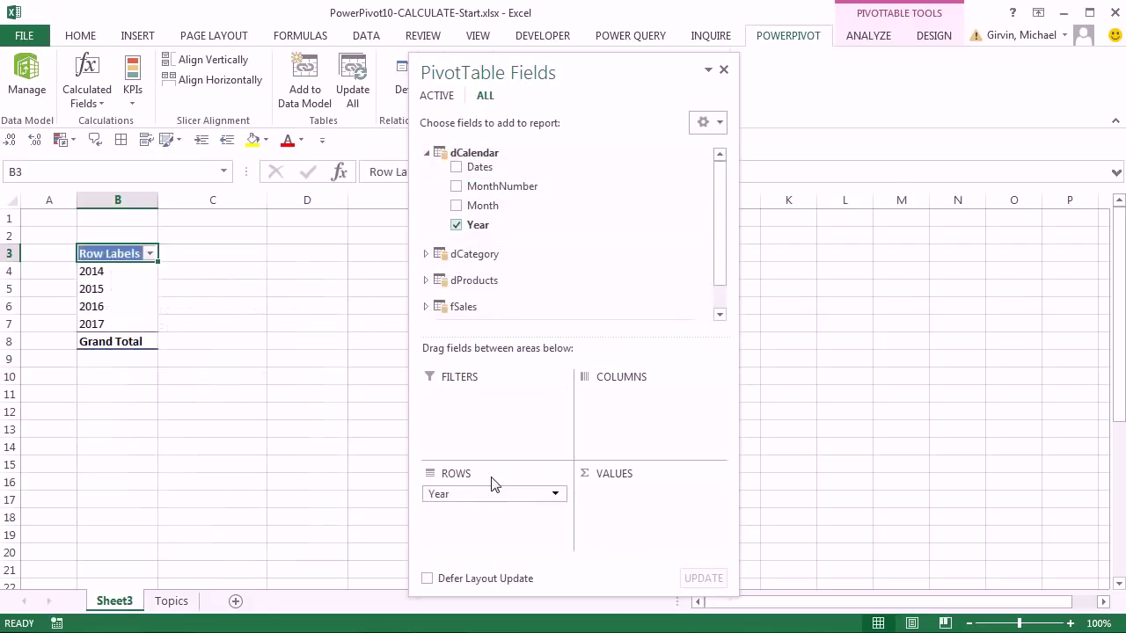
# - Add ProductName from dProducts above Year in the rows and Total Net Revenue from fSales as the values
pyautogui.click(425, 281)
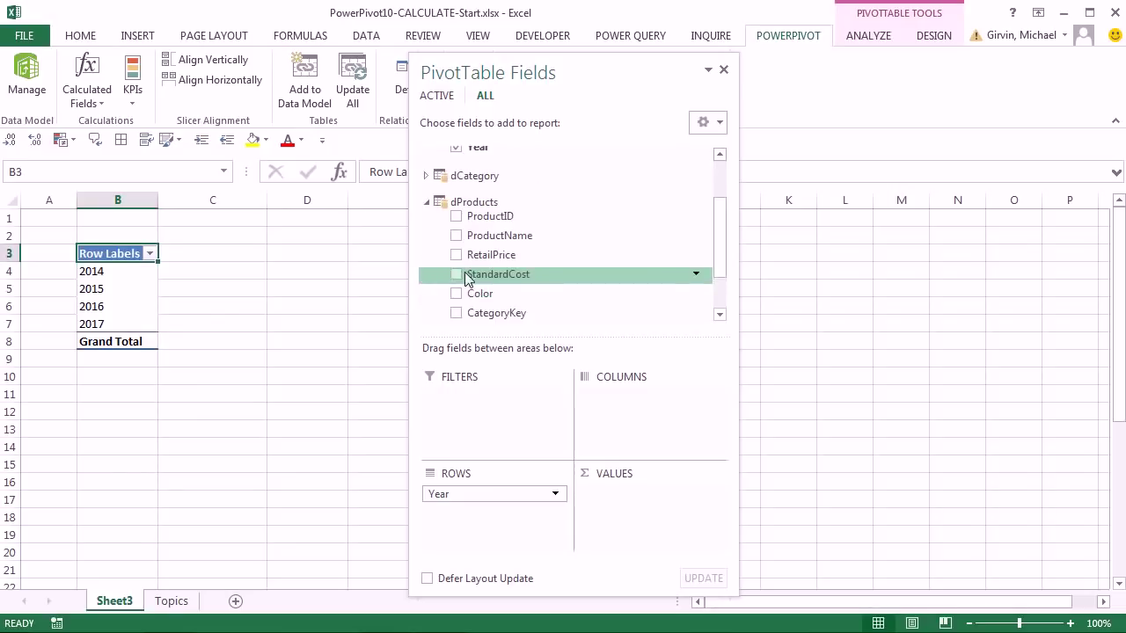
pyautogui.moveTo(488, 236); pyautogui.dragTo(496, 495)
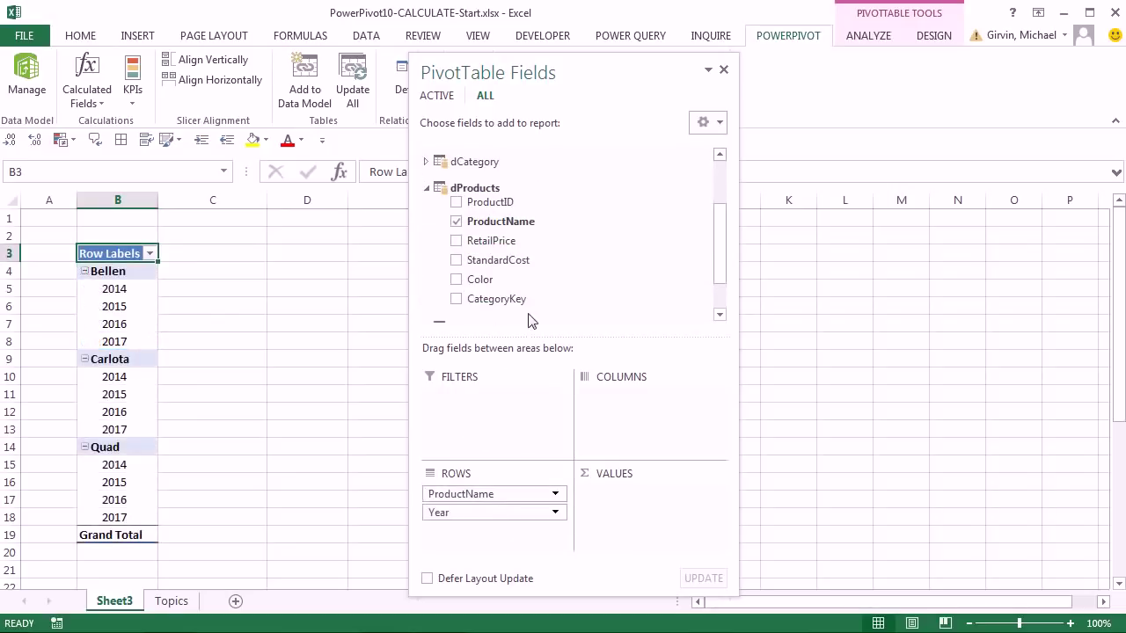
pyautogui.moveTo(716, 219); pyautogui.dragTo(729, 284)
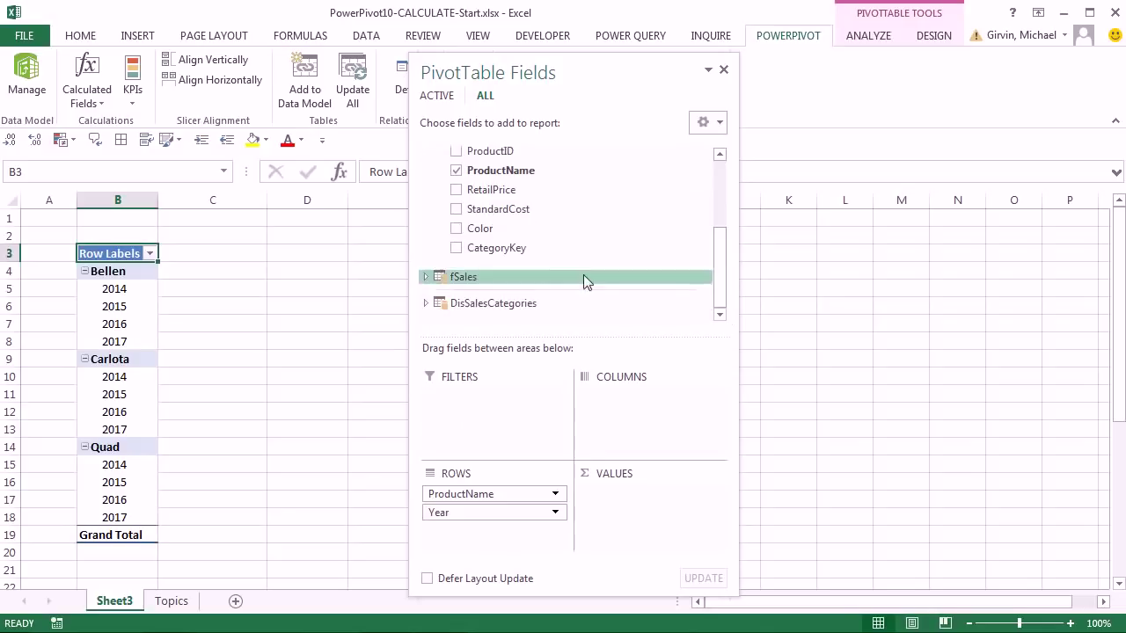
pyautogui.click(427, 277)
pyautogui.moveTo(486, 276); pyautogui.dragTo(631, 519)
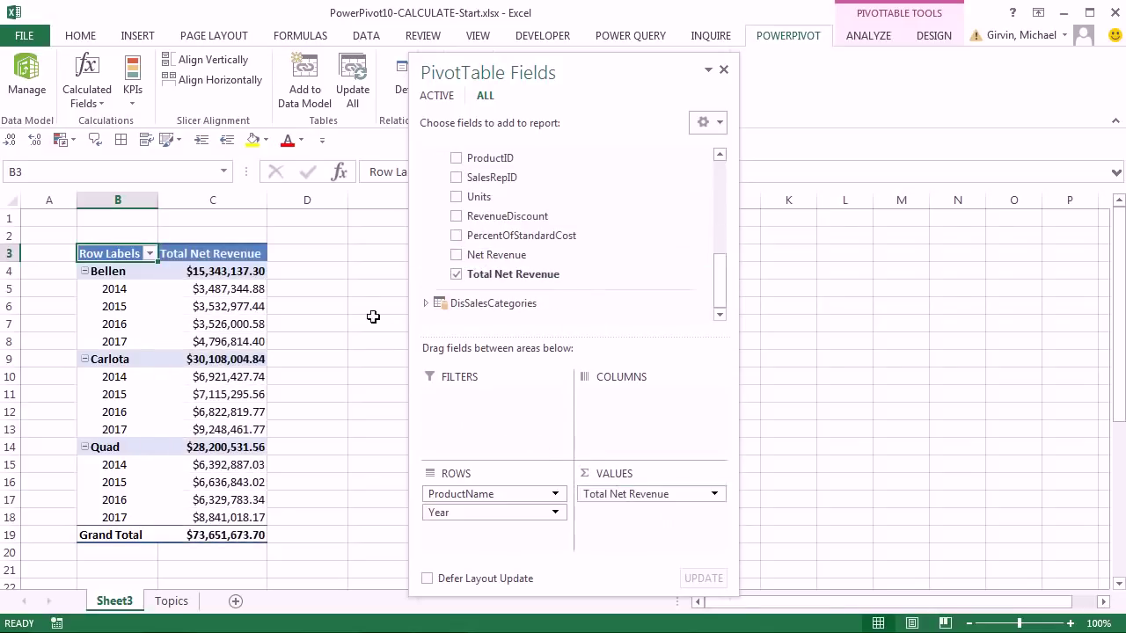
# - Examine the new PivotTable's yearly revenue values, product subtotals and grand total against their row criteria
pyautogui.click(244, 309)
pyautogui.click(242, 357)
pyautogui.click(239, 291)
pyautogui.click(228, 307)
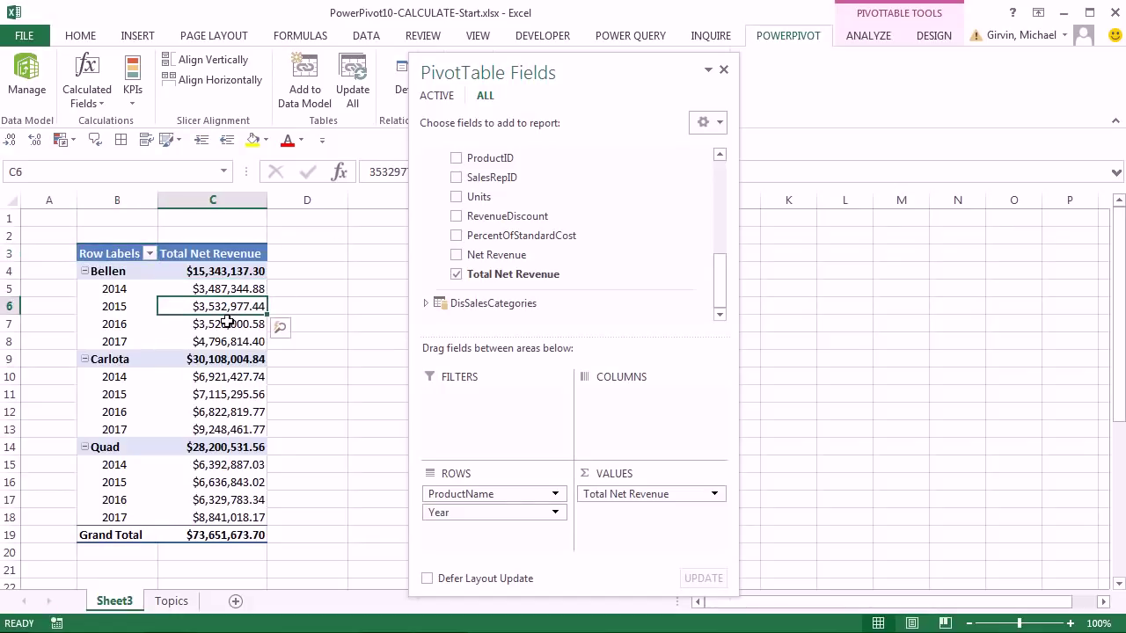
pyautogui.click(227, 325)
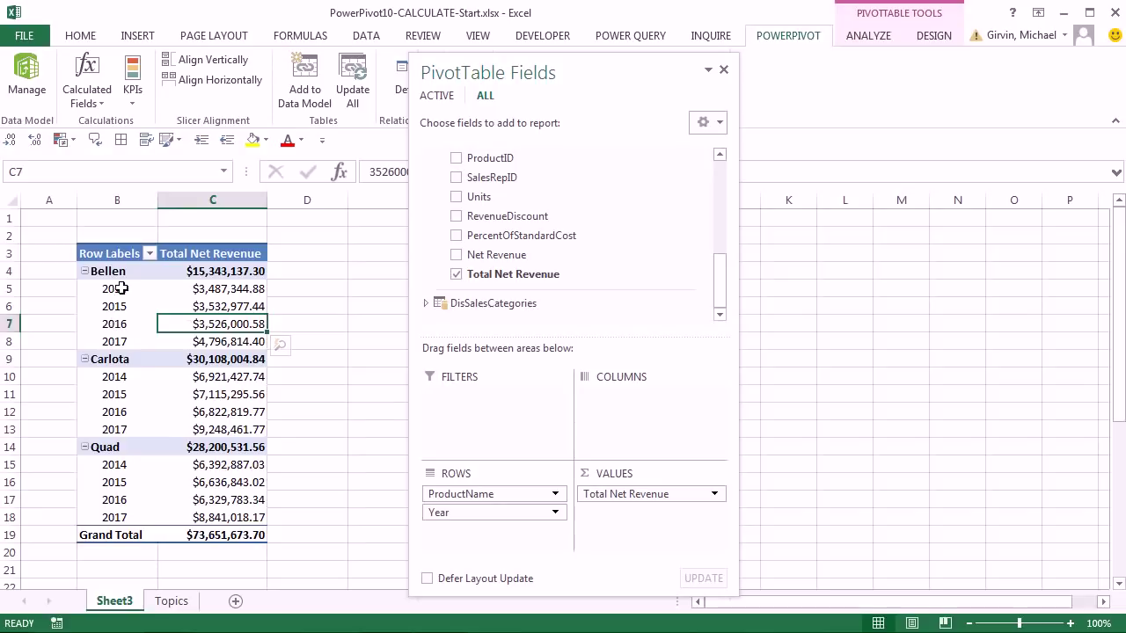
pyautogui.click(189, 358)
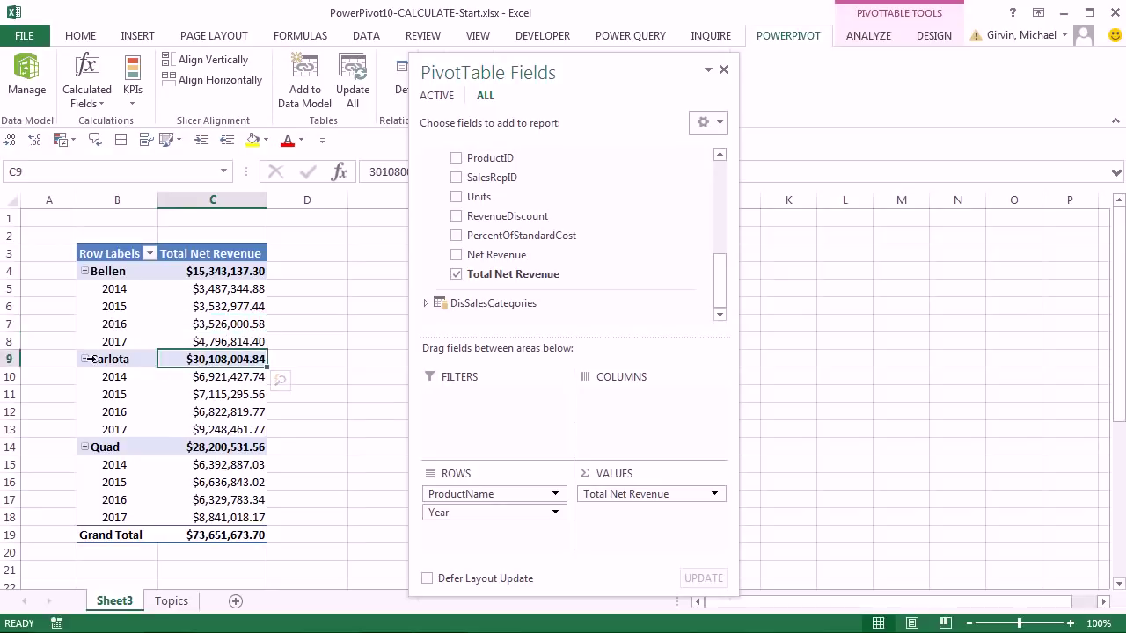
pyautogui.click(233, 535)
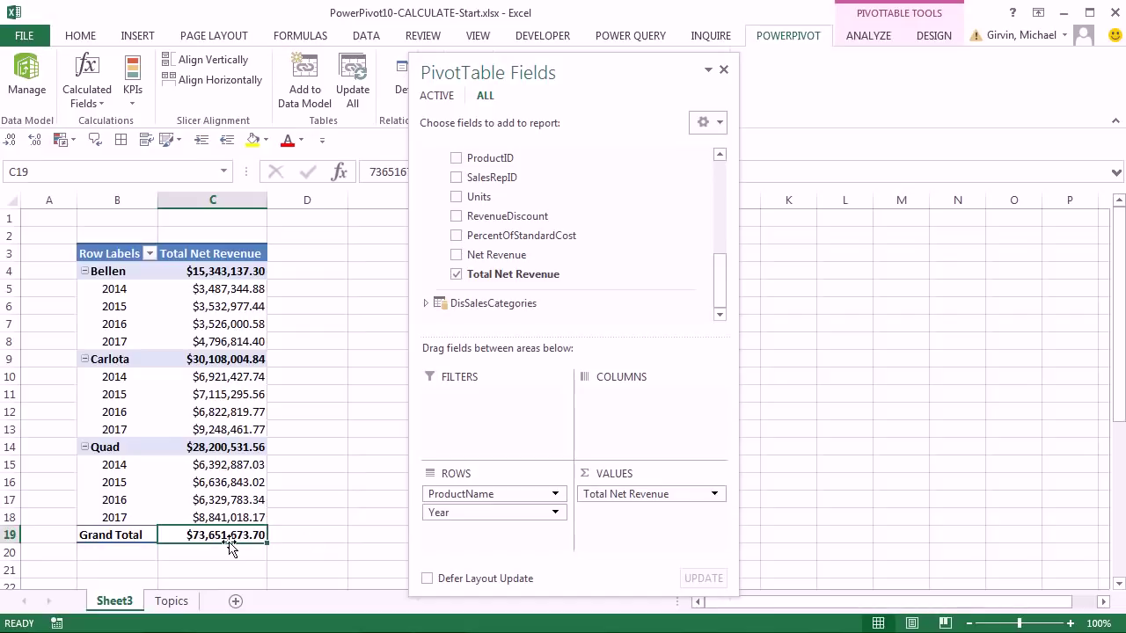
pyautogui.click(242, 448)
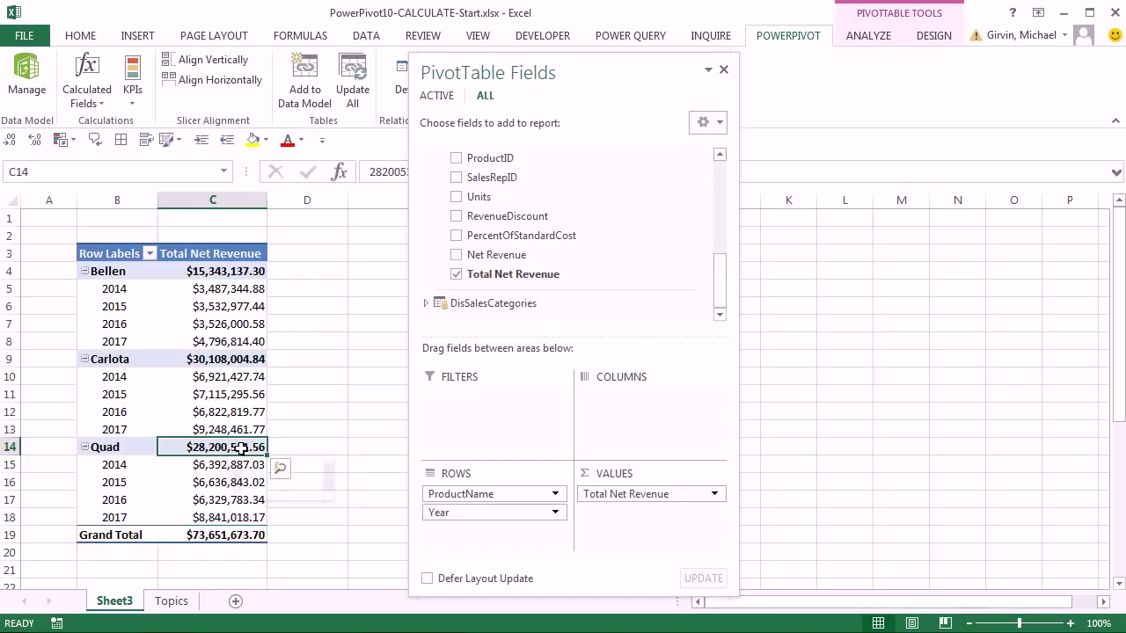
pyautogui.click(228, 395)
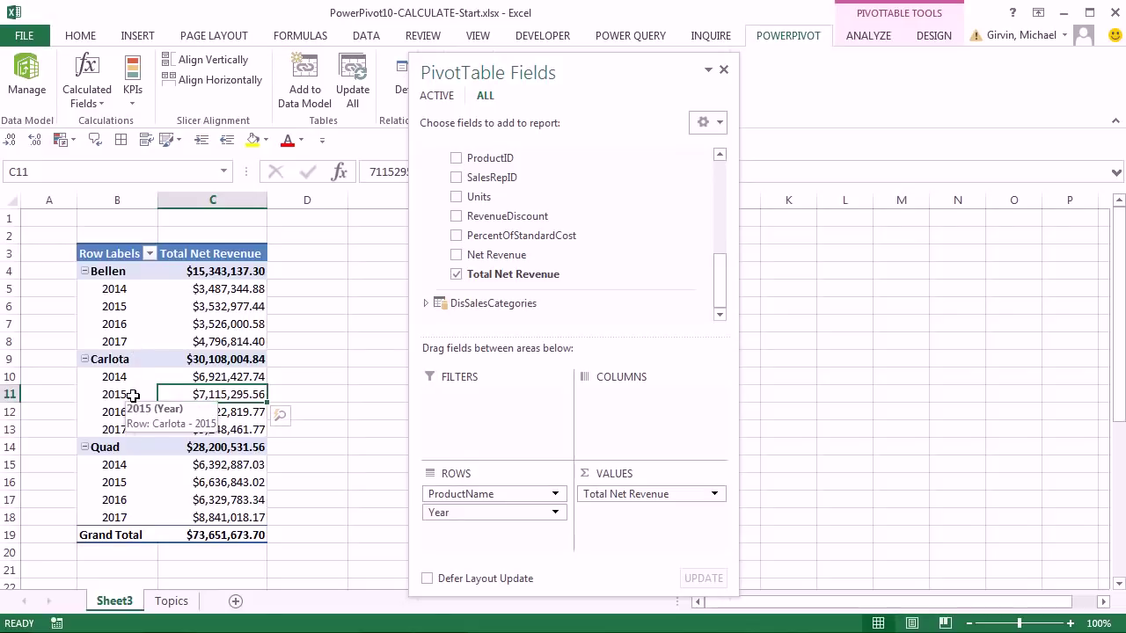
# - Switch to the PowerPivot window and examine in the diagram how ProductName and Year reach fSales through the table relationships
pyautogui.hotkey('alt', 'Tab')
pyautogui.press('Tab')
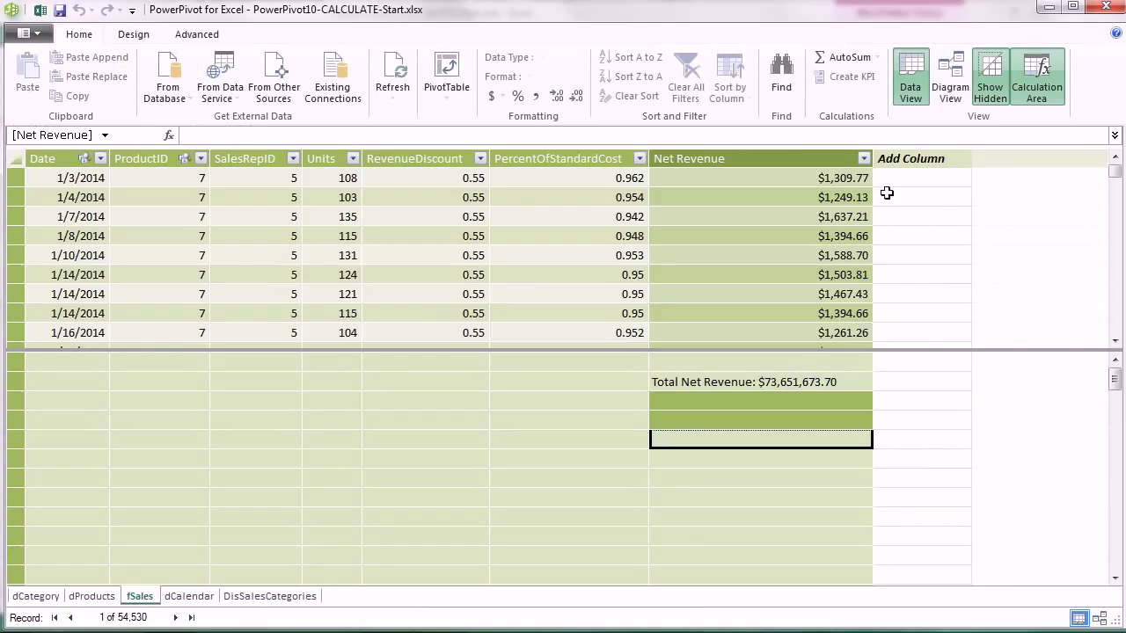
pyautogui.click(948, 81)
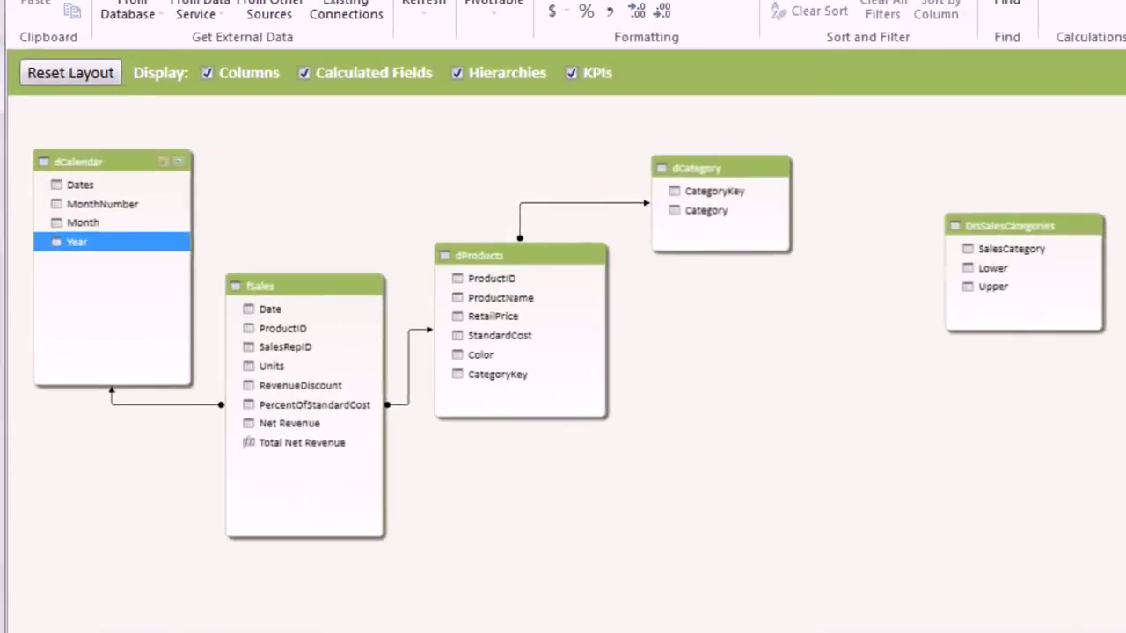
pyautogui.click(585, 255)
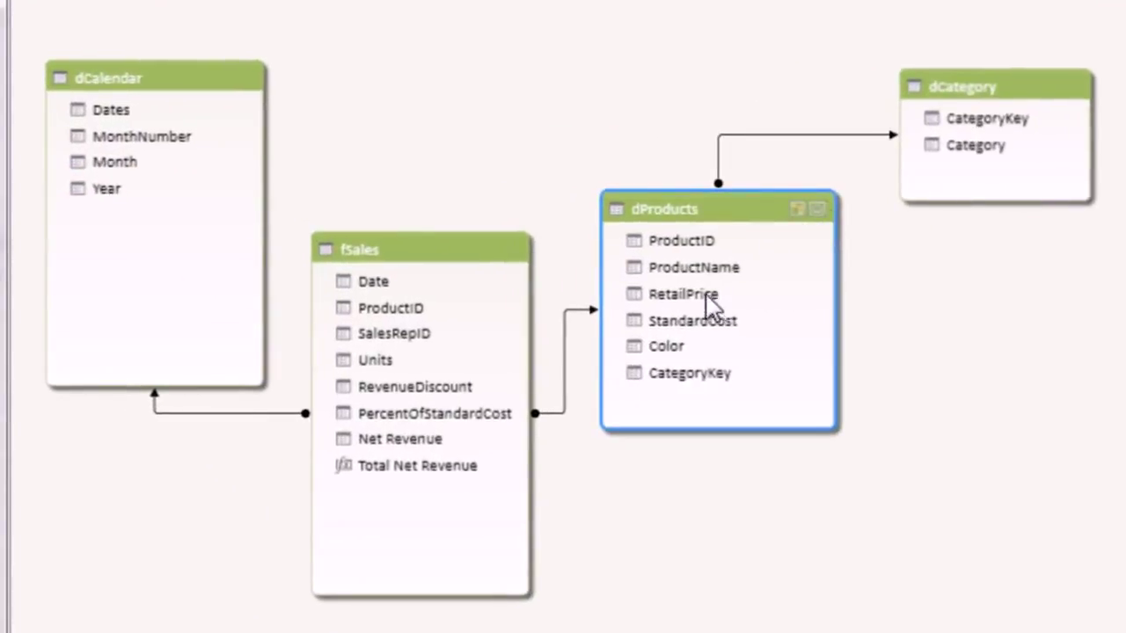
pyautogui.click(691, 272)
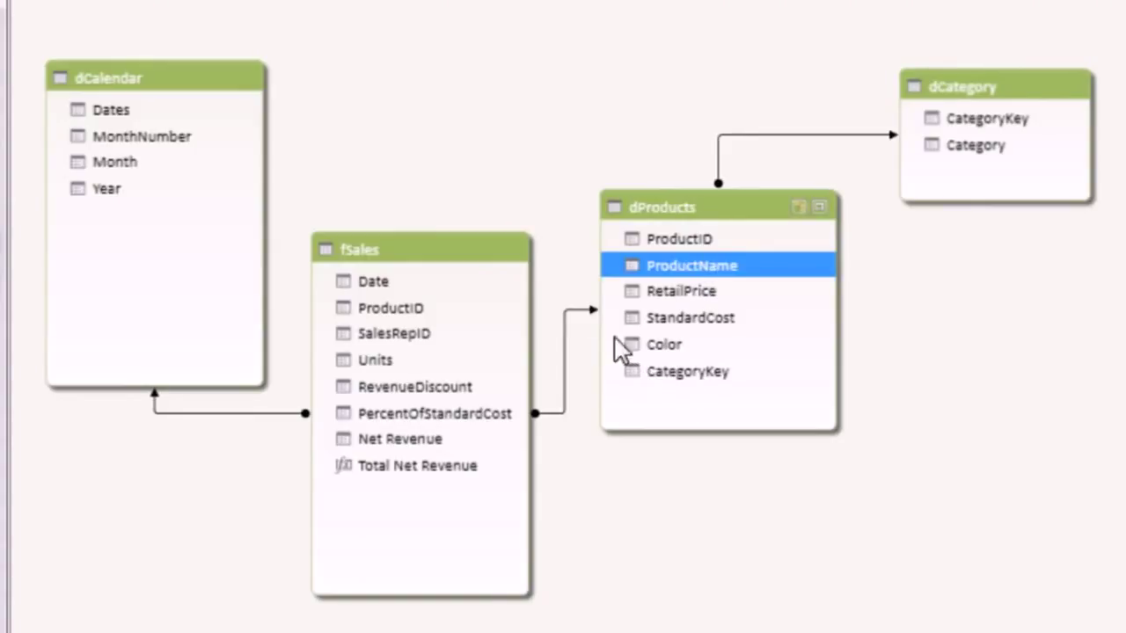
pyautogui.click(577, 310)
pyautogui.click(107, 188)
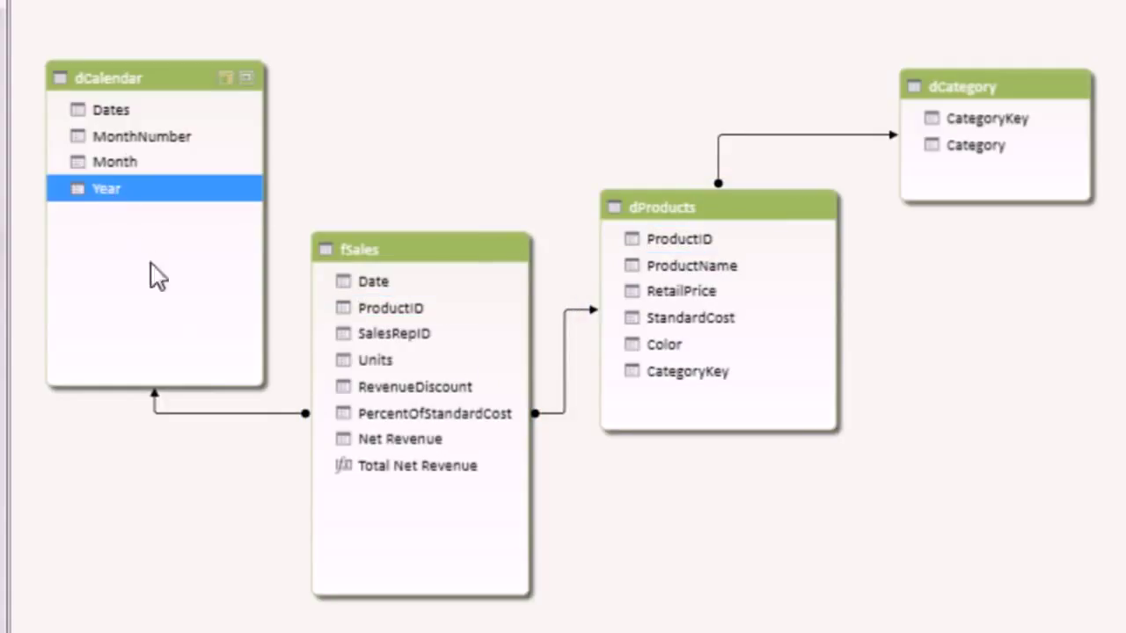
pyautogui.click(227, 420)
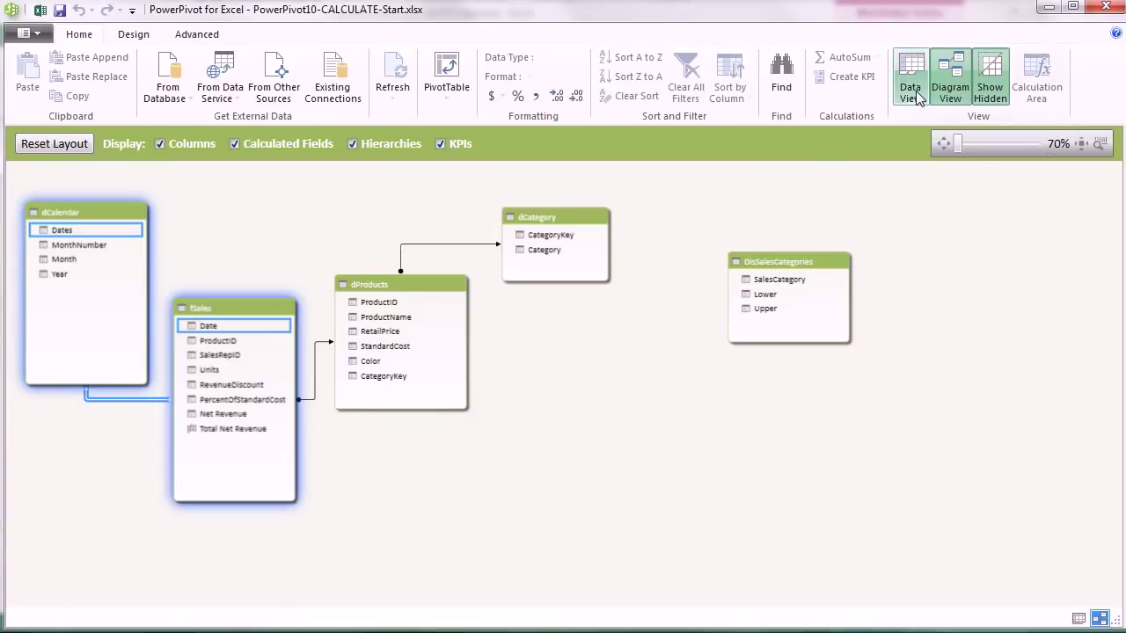
# - In the data view, add the calculated field COUNTROWS:=COUNTROWS(fSales) below Total Net Revenue in the fSales calculation area
pyautogui.click(916, 90)
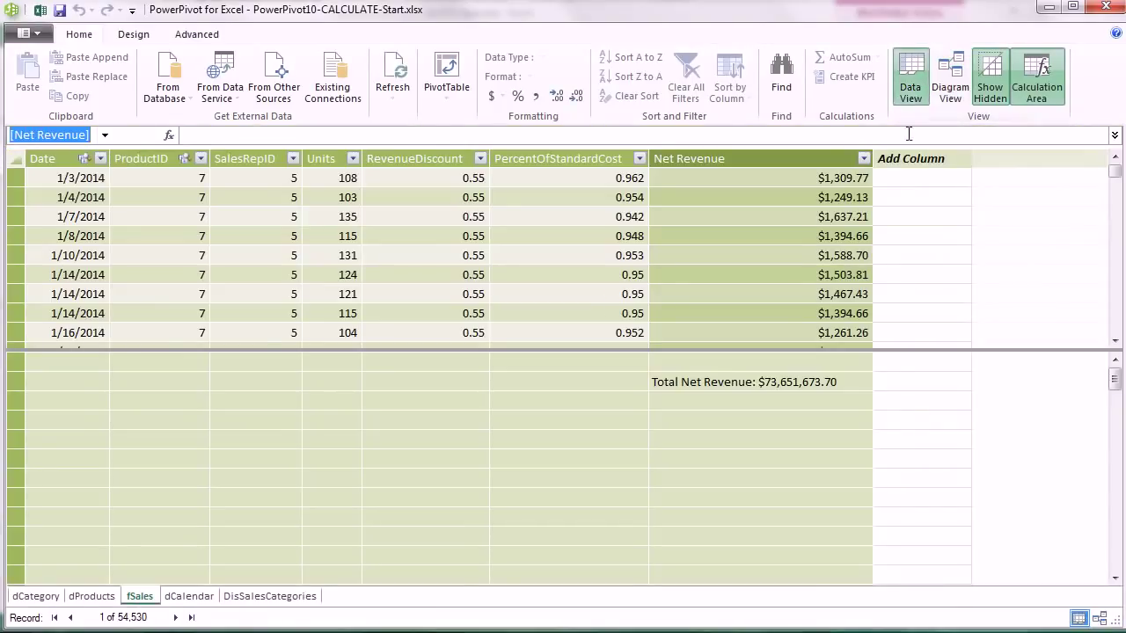
pyautogui.click(737, 400)
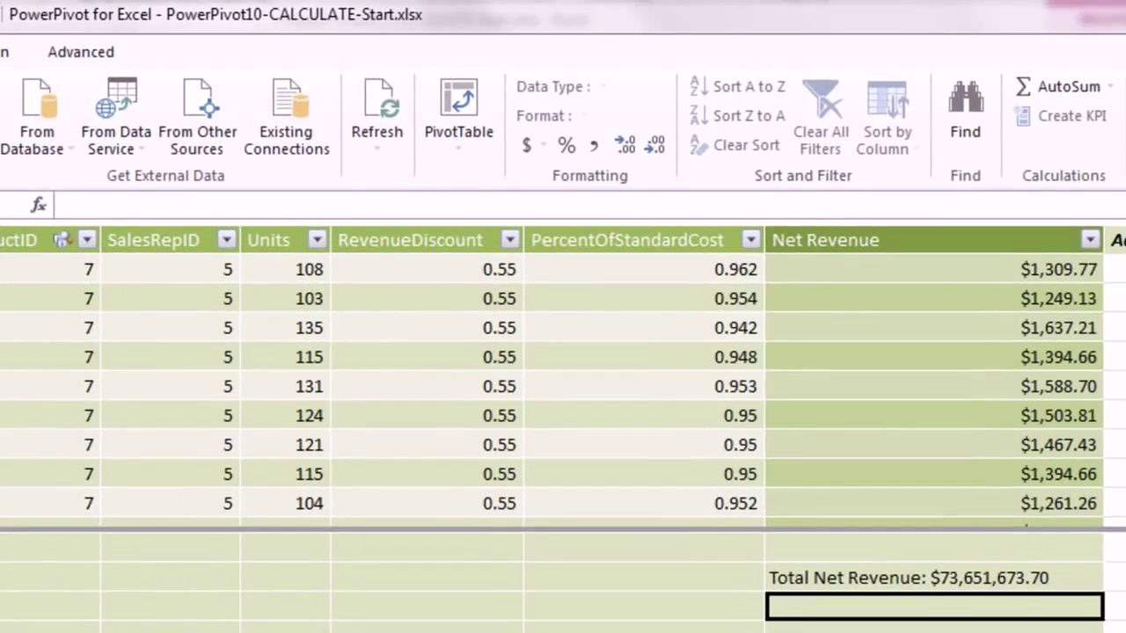
pyautogui.write('COUNTROWS')
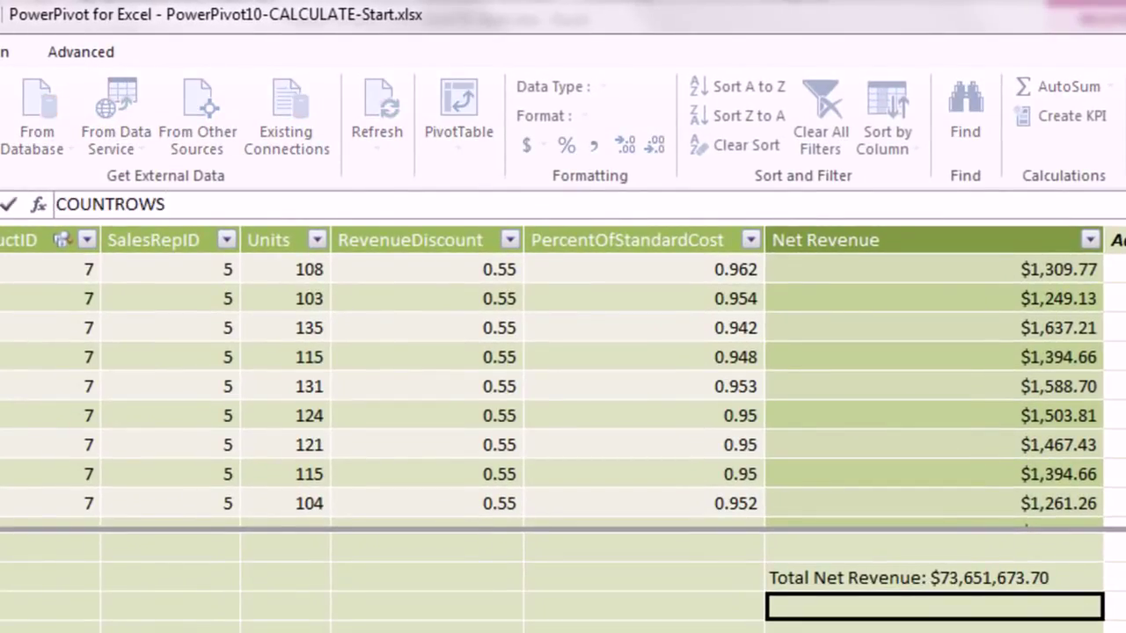
pyautogui.write(':')
pyautogui.write('=')
pyautogui.write('co')
pyautogui.write('untr')
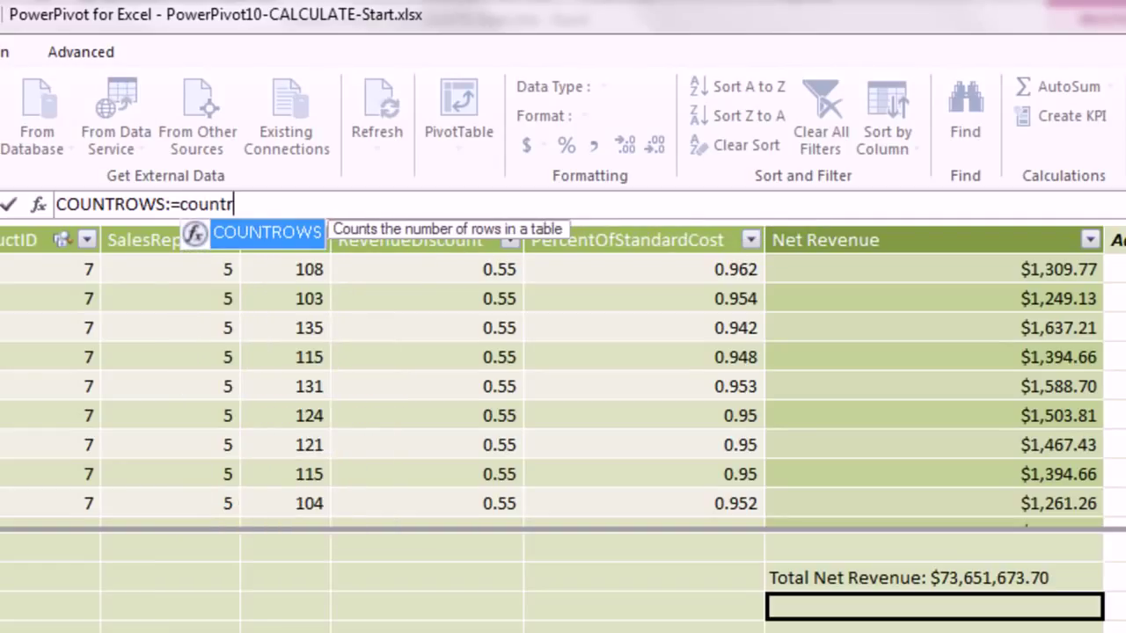
pyautogui.press('Tab')
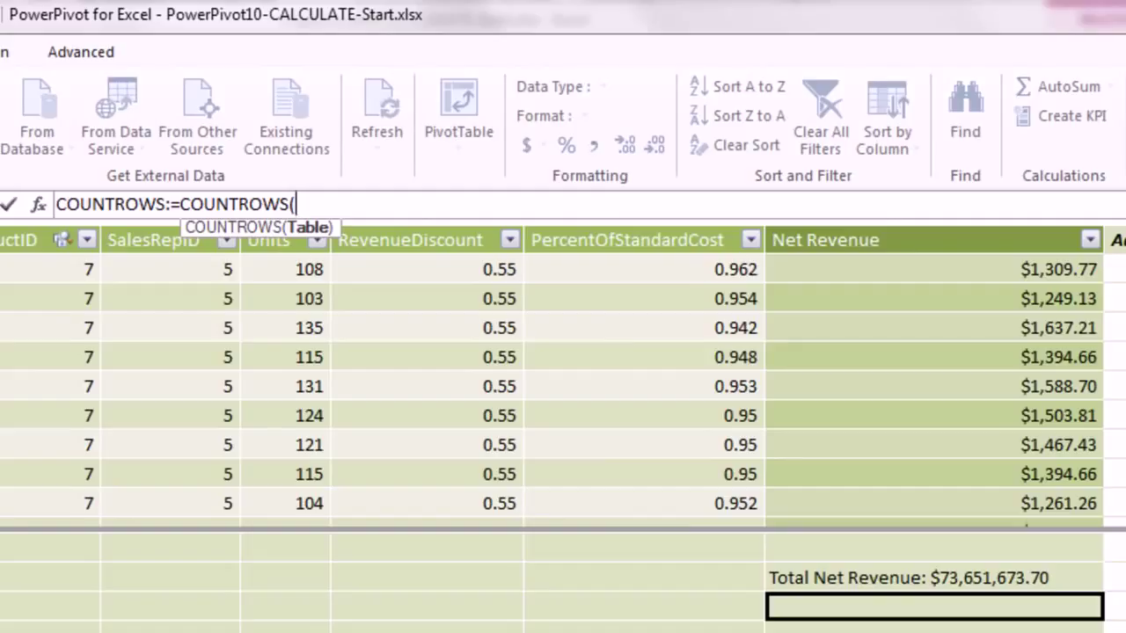
pyautogui.write('fs')
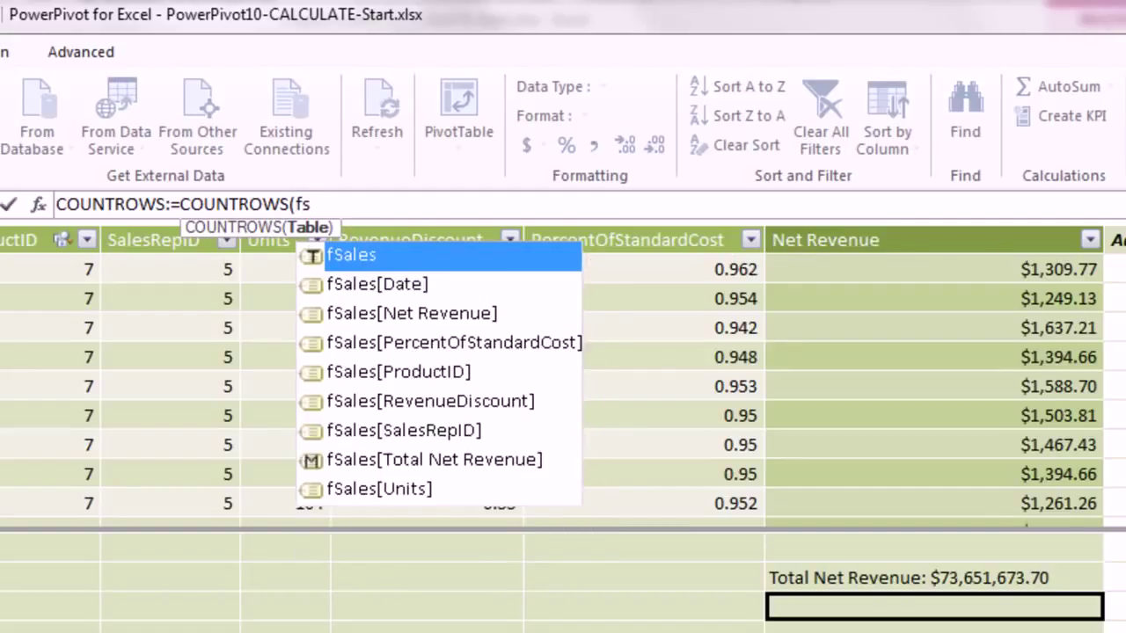
pyautogui.press('Tab')
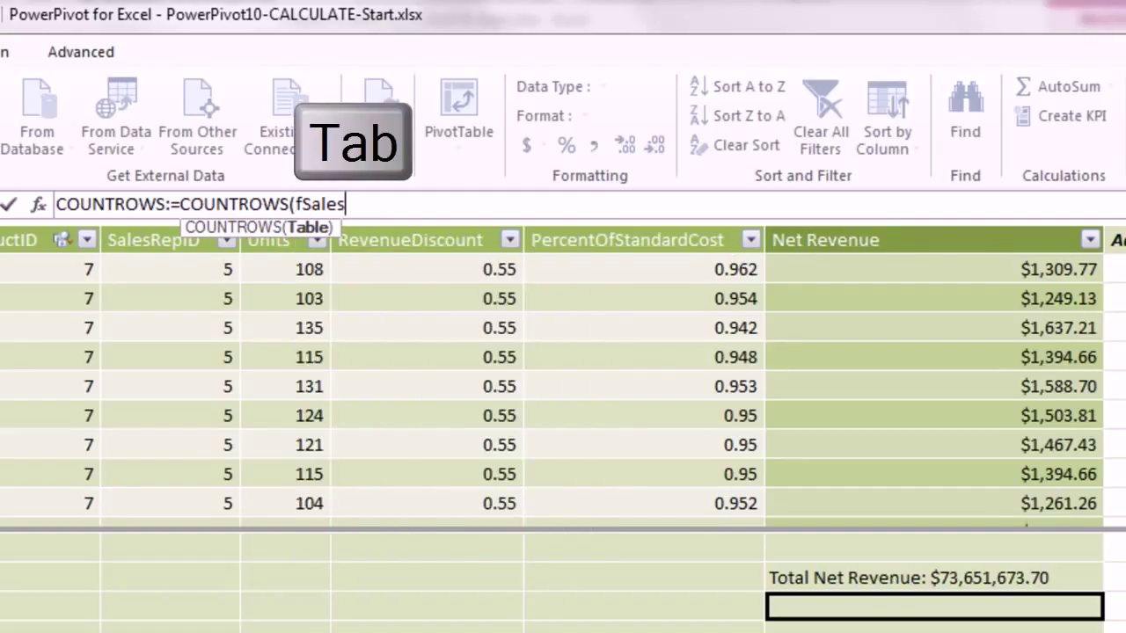
pyautogui.write(')')
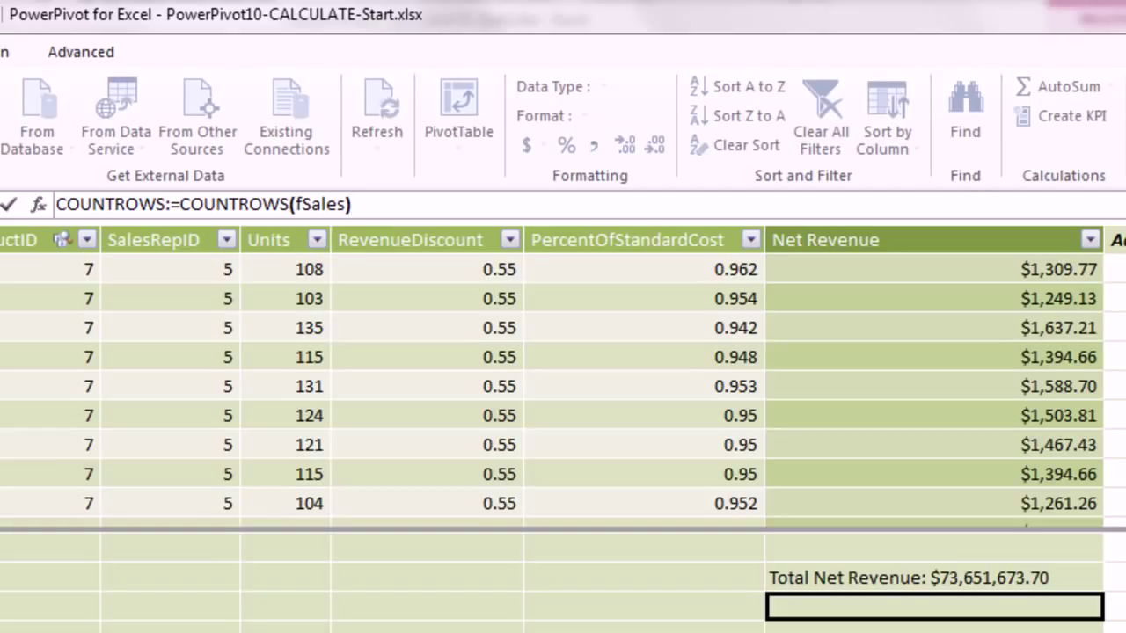
pyautogui.press('Return')
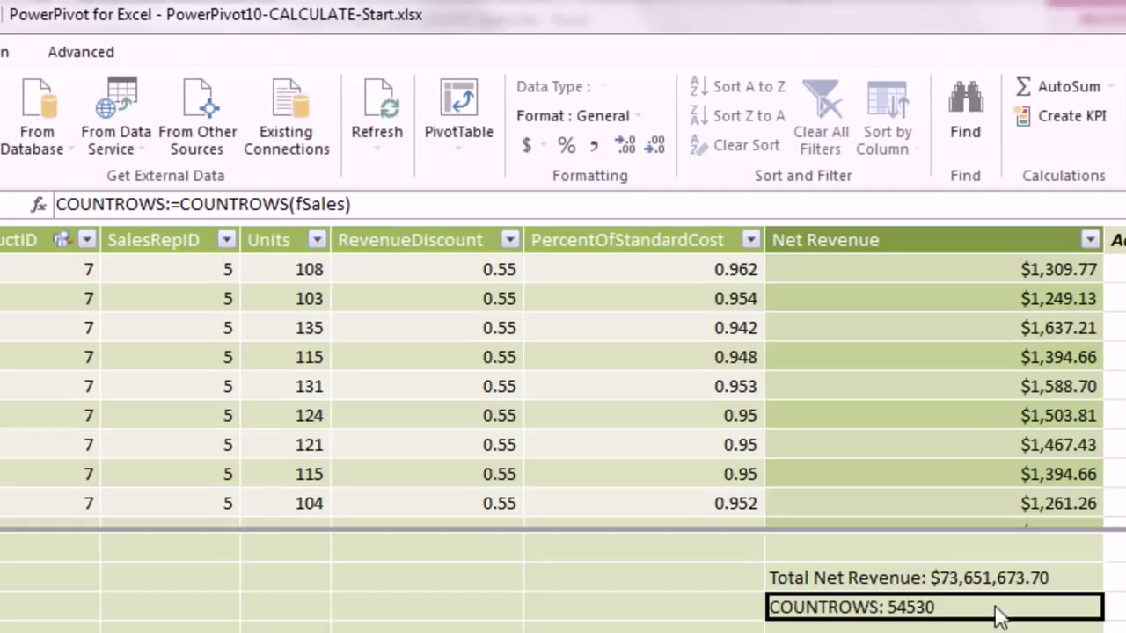
# - Format the COUNTROWS calculated field with a thousands separator and no decimal places
pyautogui.click(598, 148)
pyautogui.click(655, 147)
pyautogui.click(656, 148)
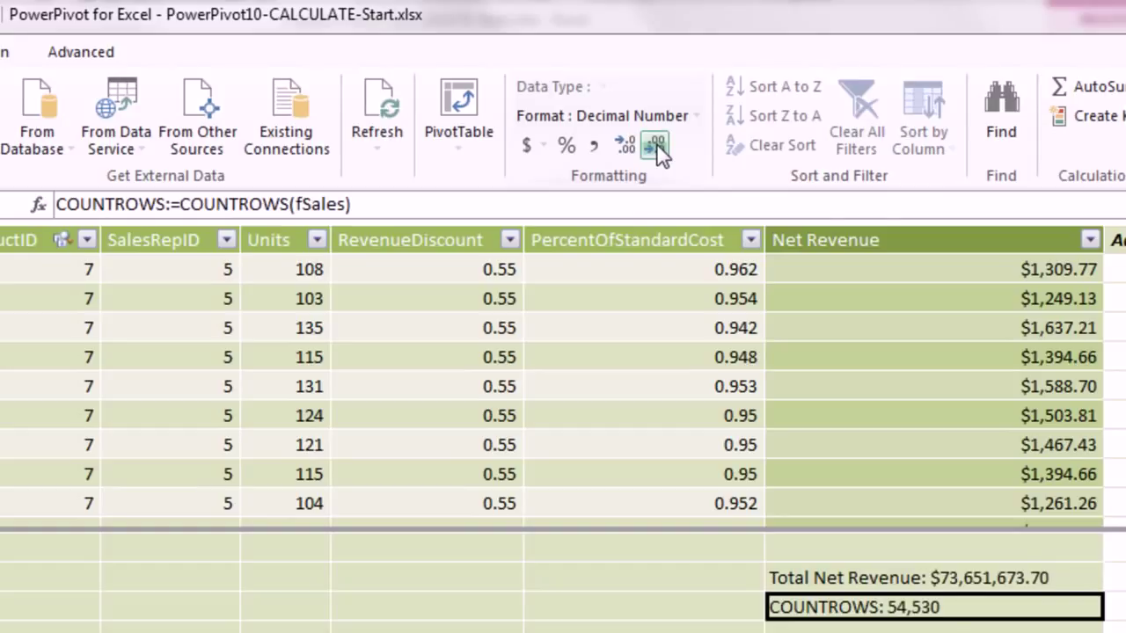
# - Switch to the Excel workbook, add COUNTROWS from fSales to the PivotTable values, and move the field list clear of the report
pyautogui.hotkey('alt', 'Tab')
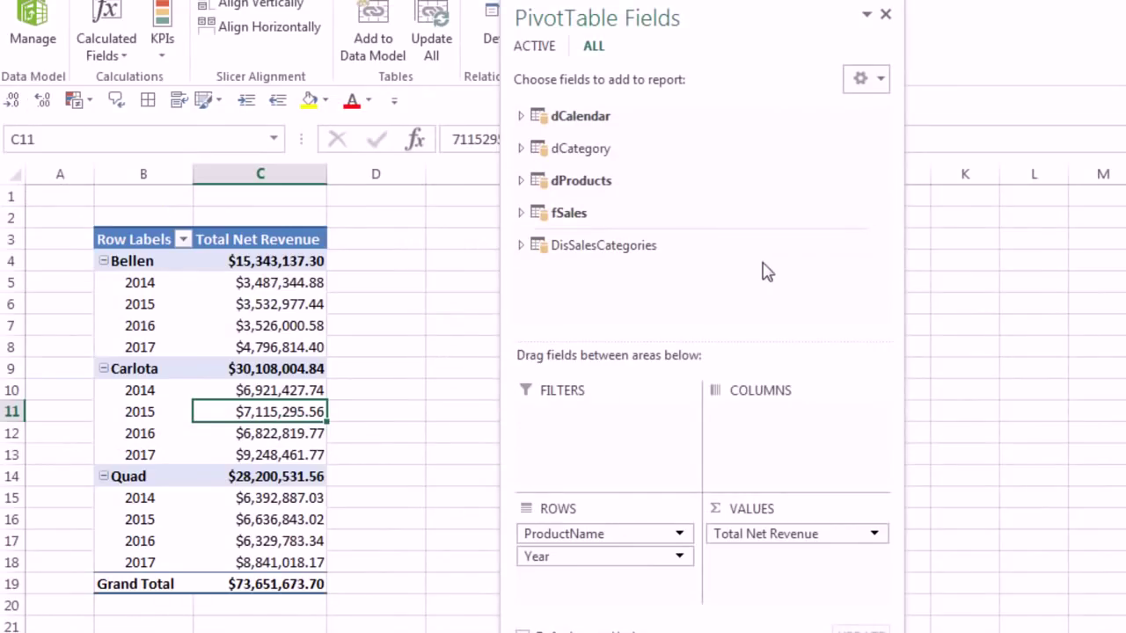
pyautogui.click(521, 213)
pyautogui.scroll(-1, 692, 272)
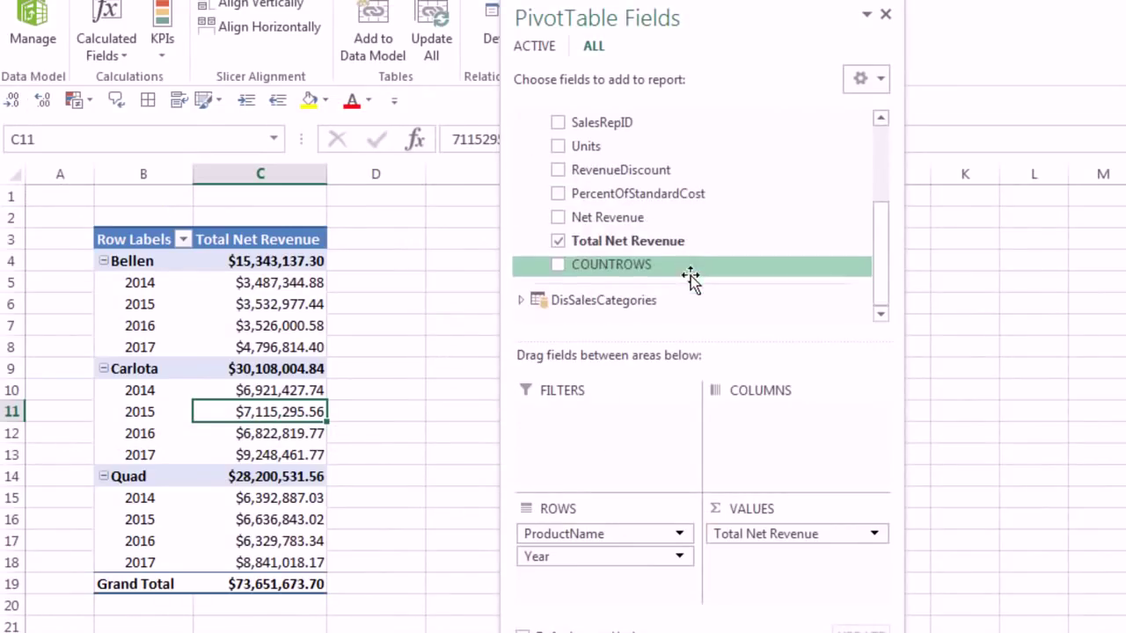
pyautogui.moveTo(624, 264); pyautogui.dragTo(794, 593)
pyautogui.moveTo(752, 25); pyautogui.dragTo(957, 17)
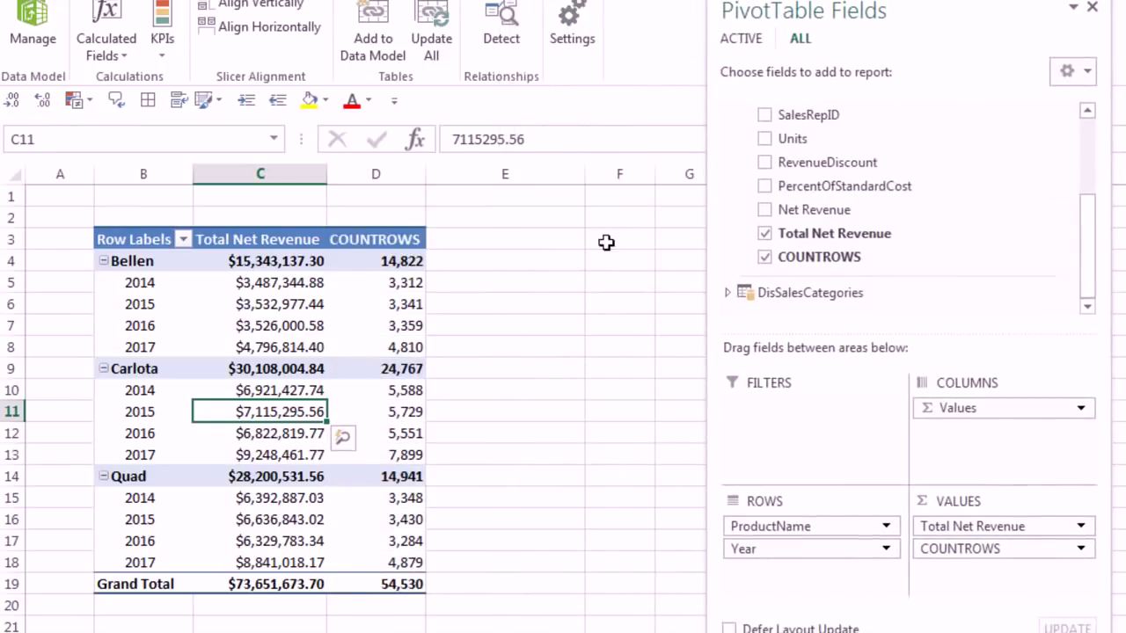
# - Compare the COUNTROWS grand total with the fSales record count in PowerPivot, and examine the row counts per product and year
pyautogui.click(387, 583)
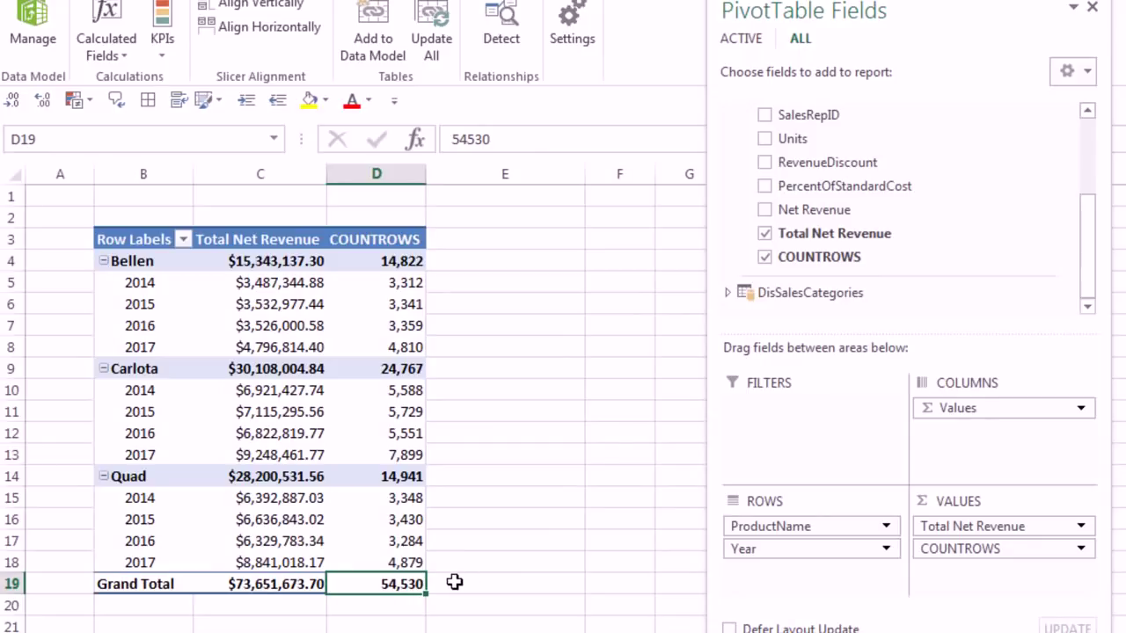
pyautogui.hotkey('alt', 'Tab')
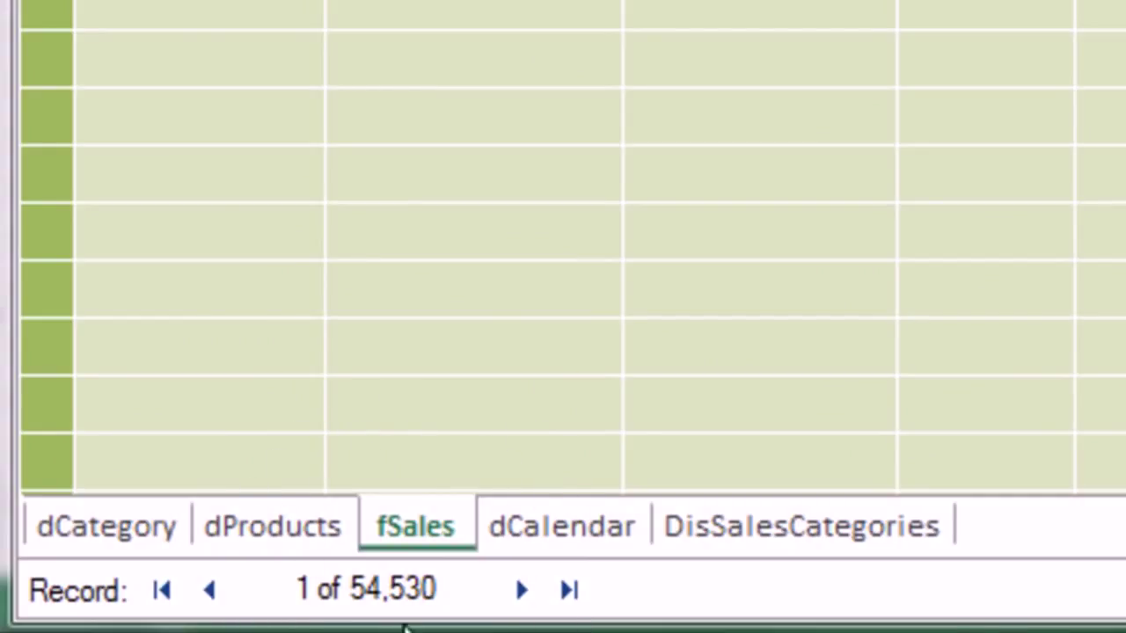
pyautogui.hotkey('alt', 'Tab')
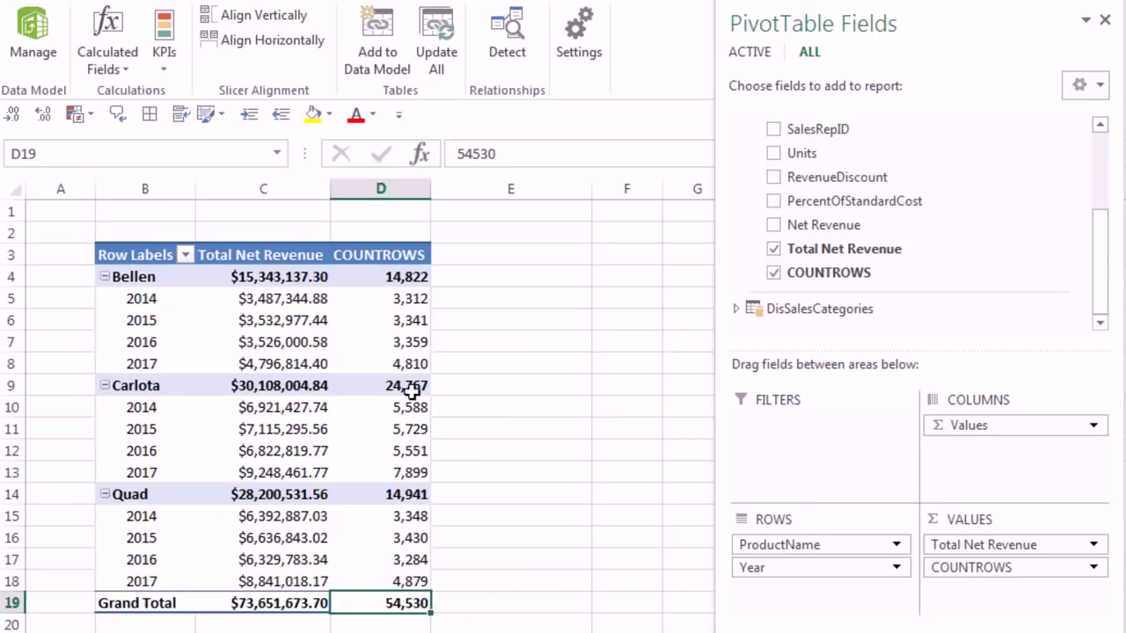
pyautogui.click(410, 320)
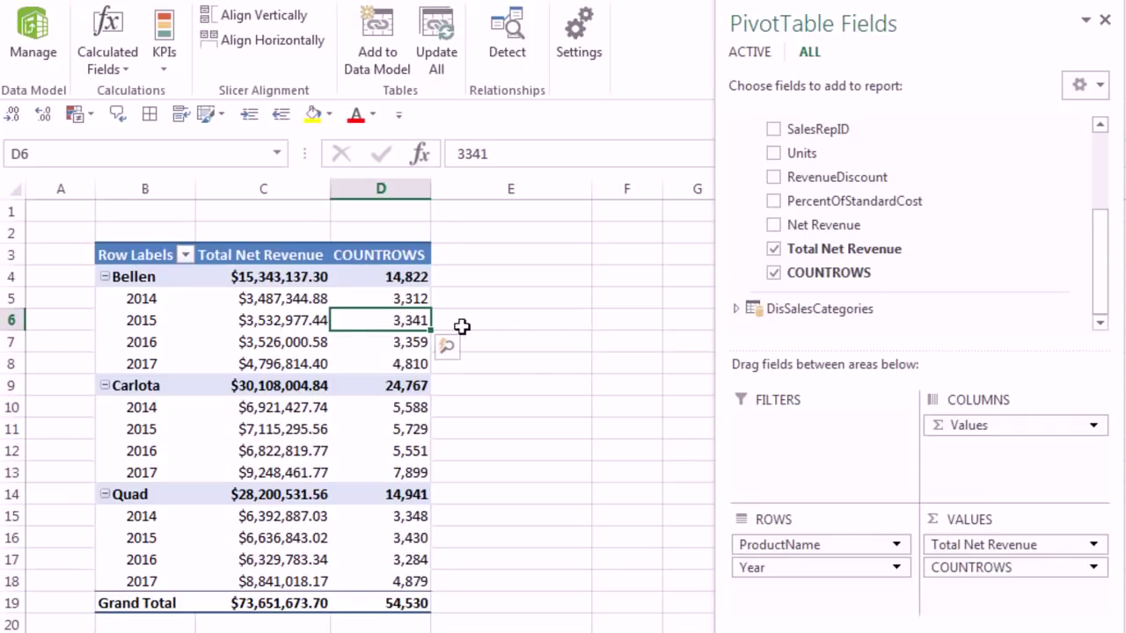
pyautogui.click(427, 386)
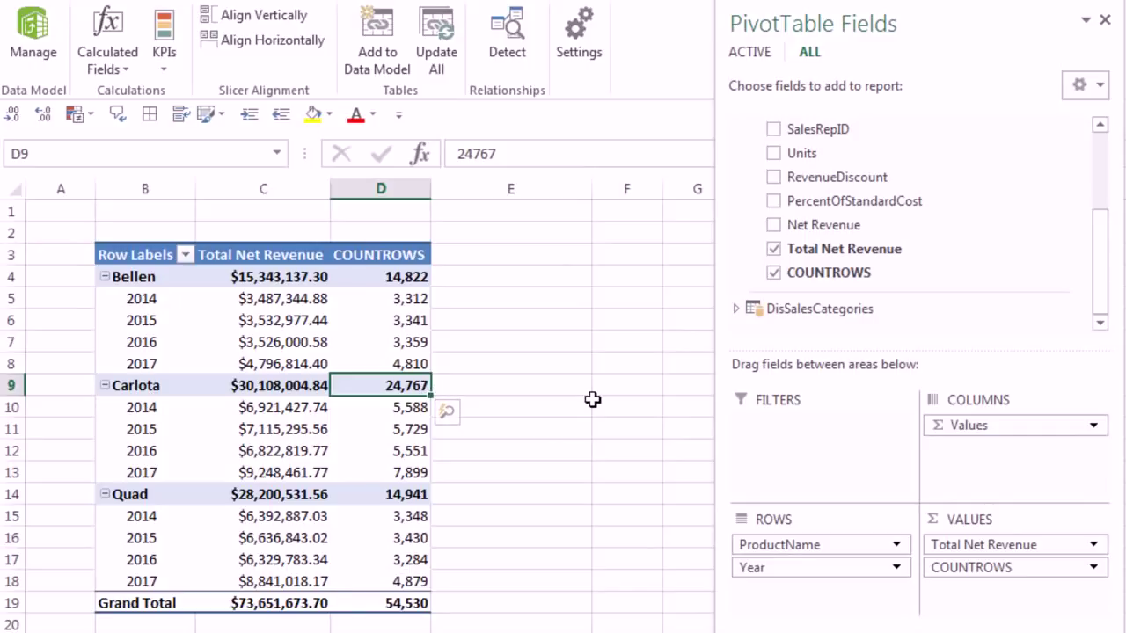
pyautogui.moveTo(416, 405)
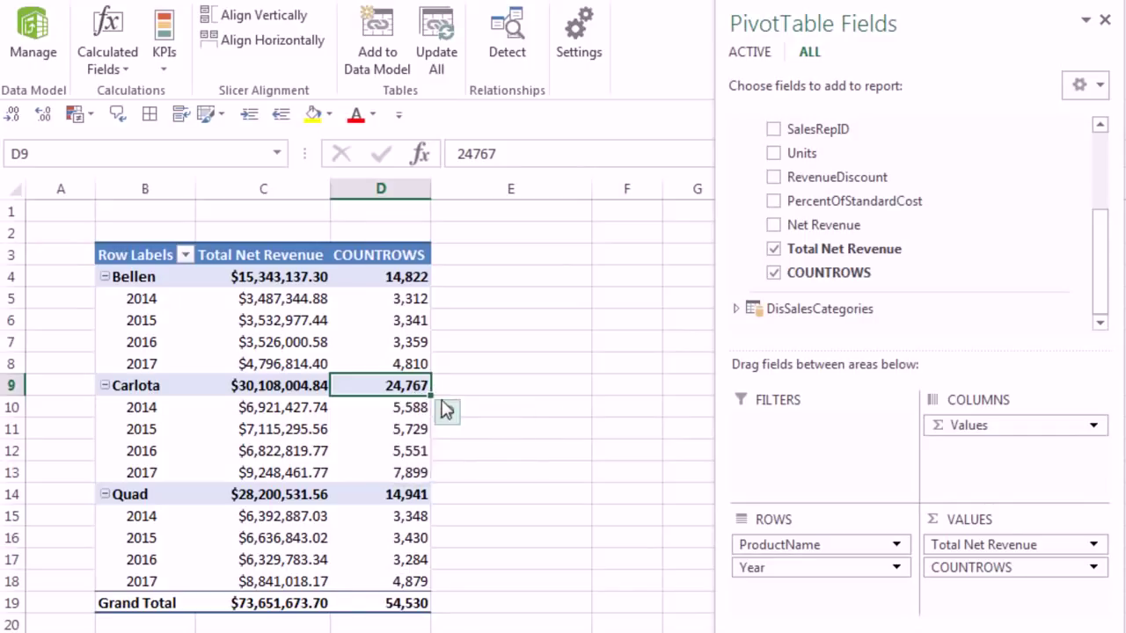
pyautogui.click(415, 430)
pyautogui.click(413, 450)
pyautogui.click(421, 473)
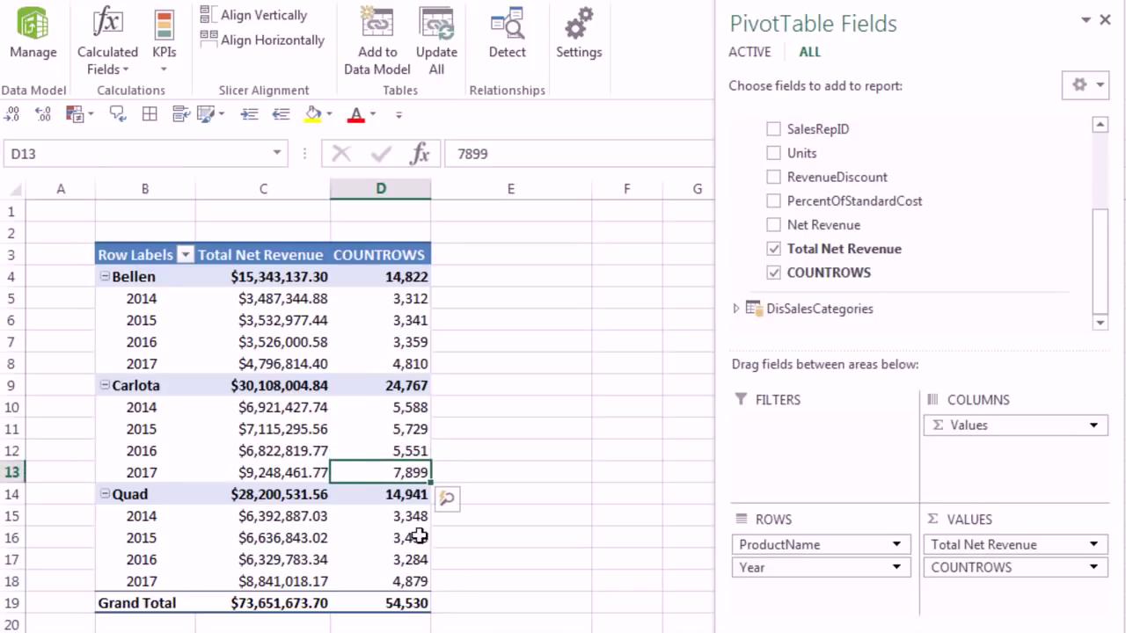
pyautogui.click(419, 516)
pyautogui.click(415, 538)
pyautogui.moveTo(421, 536)
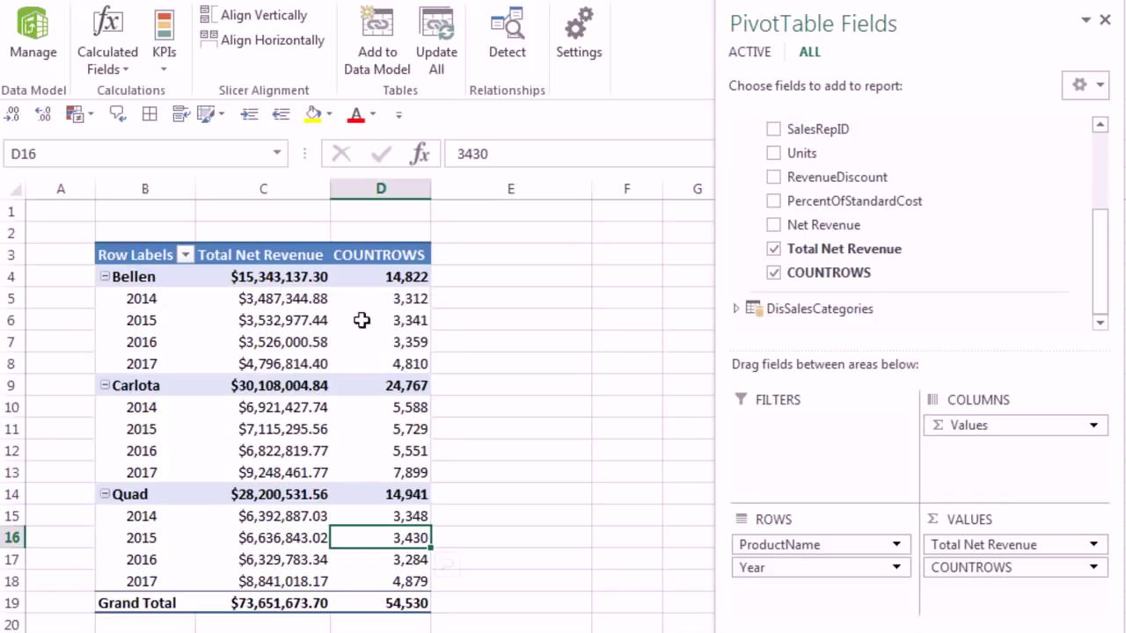
pyautogui.click(490, 325)
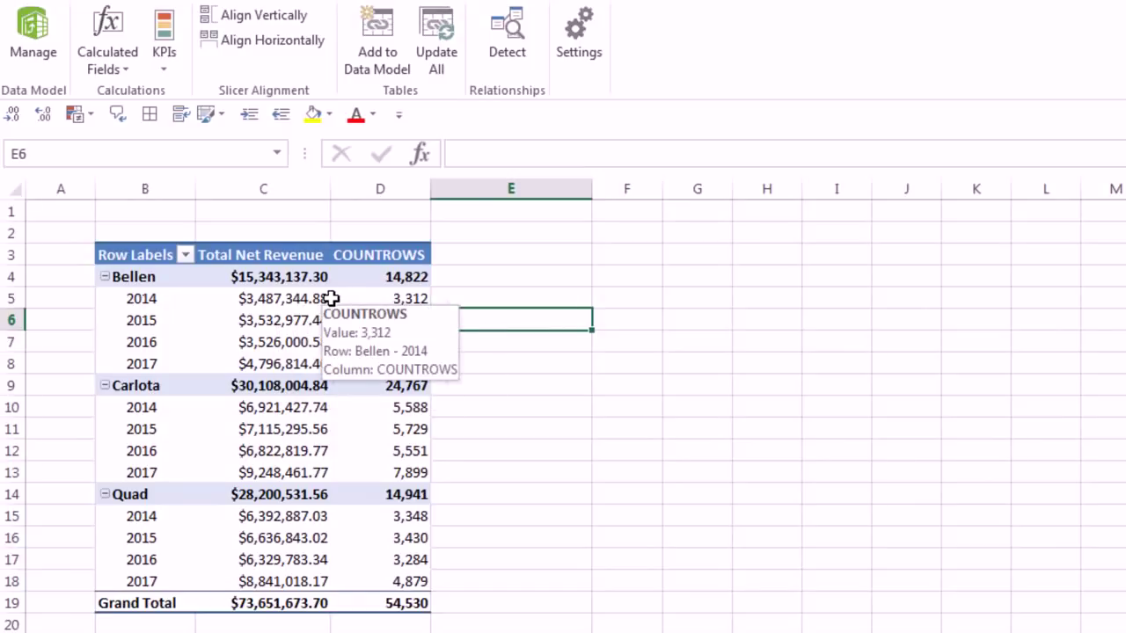
# - In the PowerPivot window, begin the calculated field Net Revenue Last Year below COUNTROWS, using CALCULATE with [Total Net Revenue] as its expression
pyautogui.hotkey('alt', 'Tab')
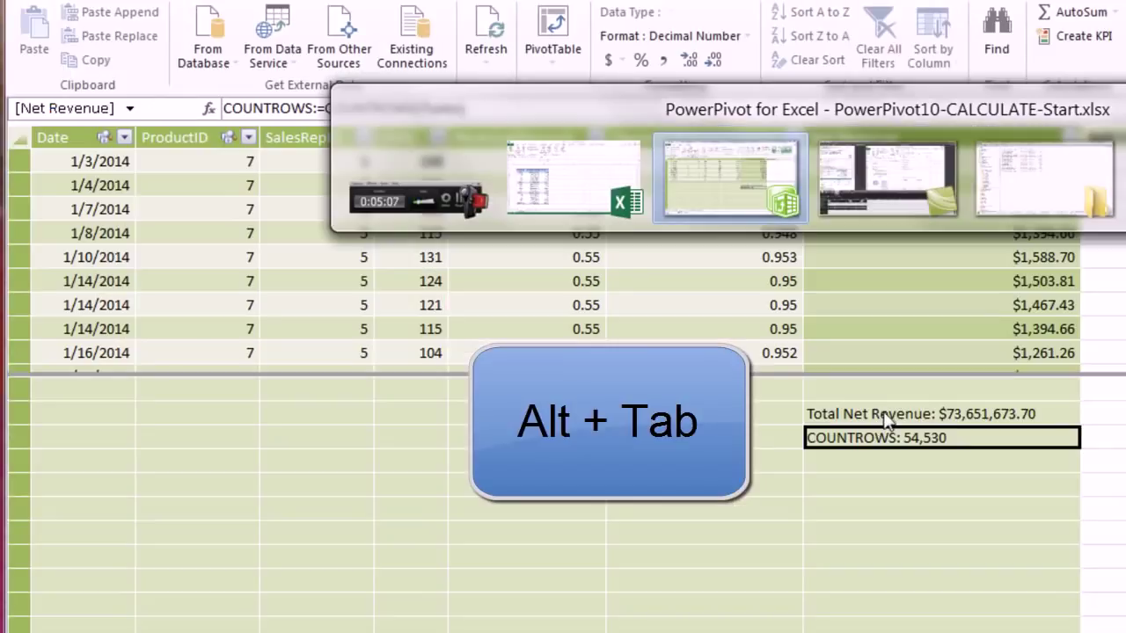
pyautogui.click(929, 461)
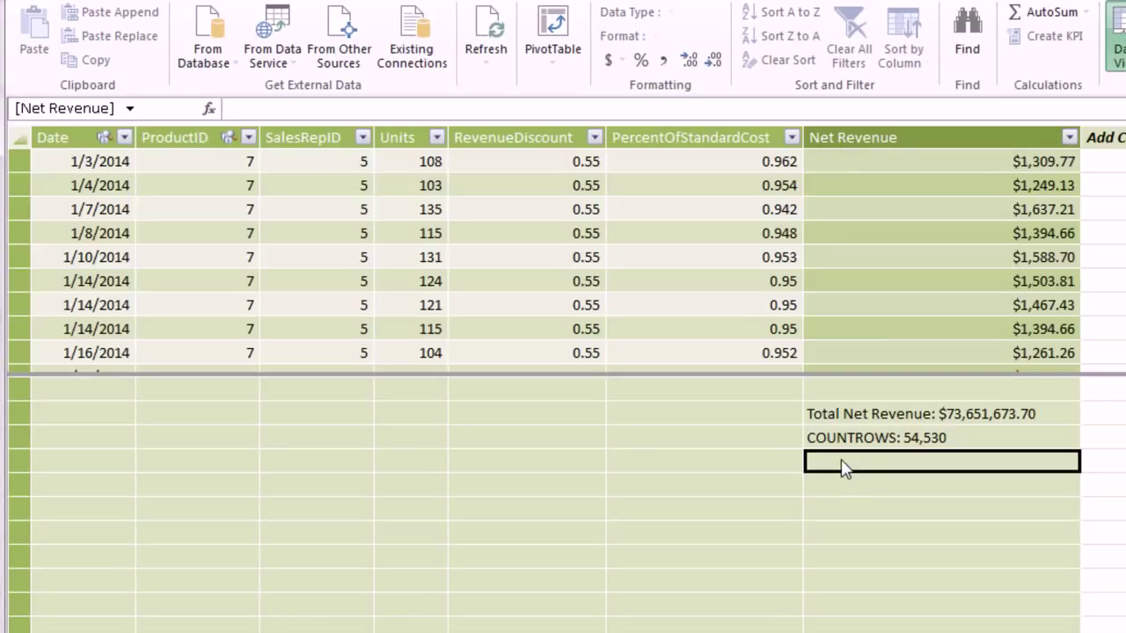
pyautogui.write('Net Revenue Last Year')
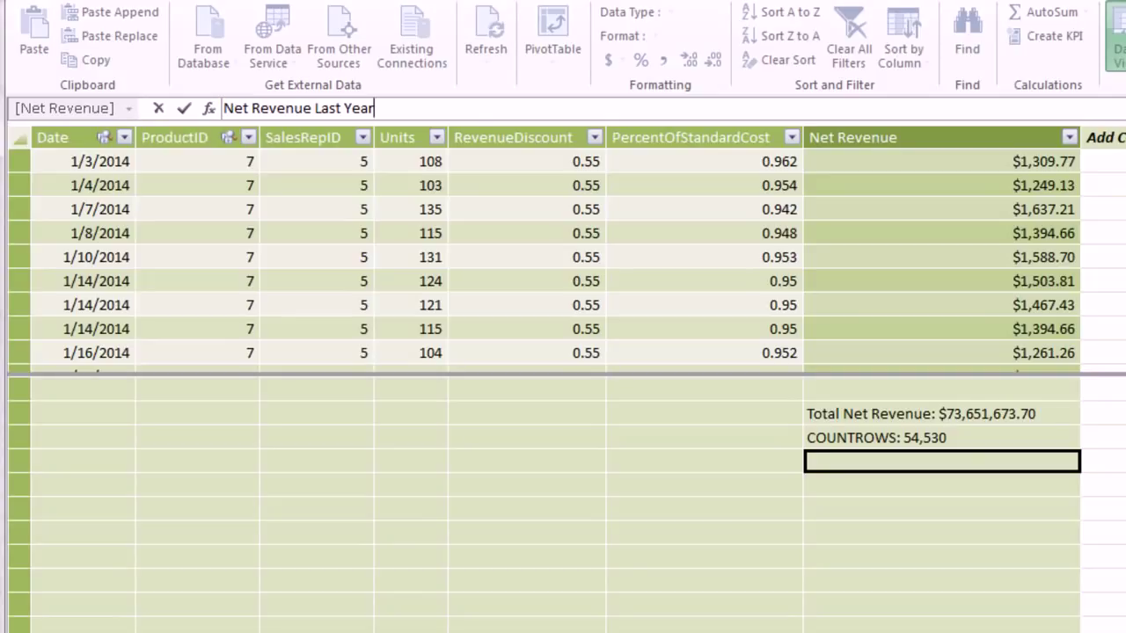
pyautogui.write(':=c')
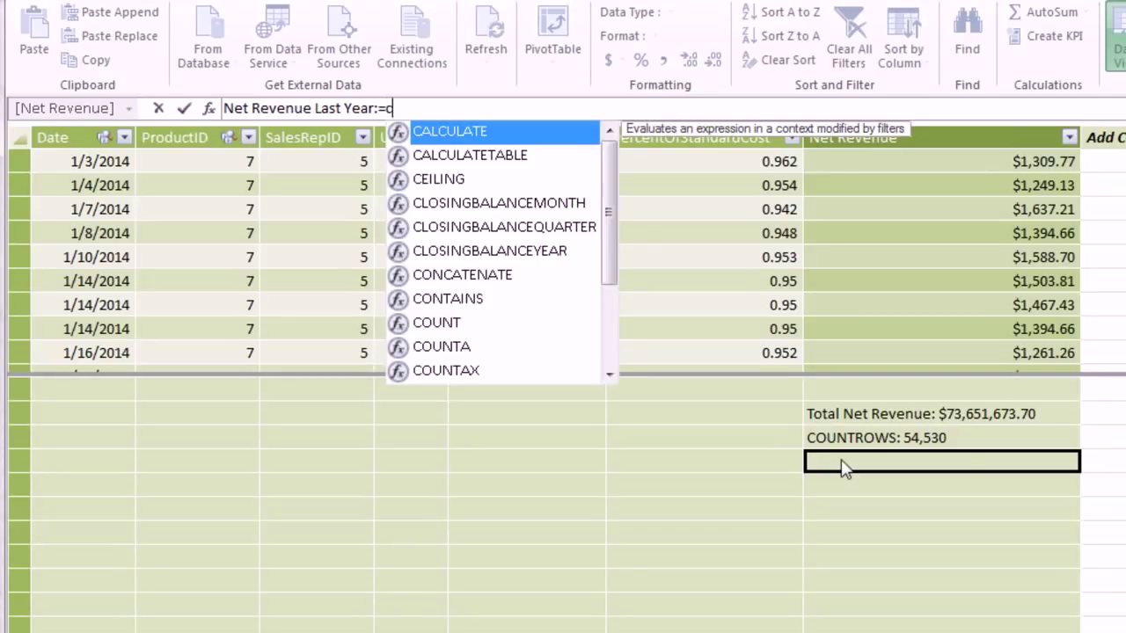
pyautogui.press('Tab')
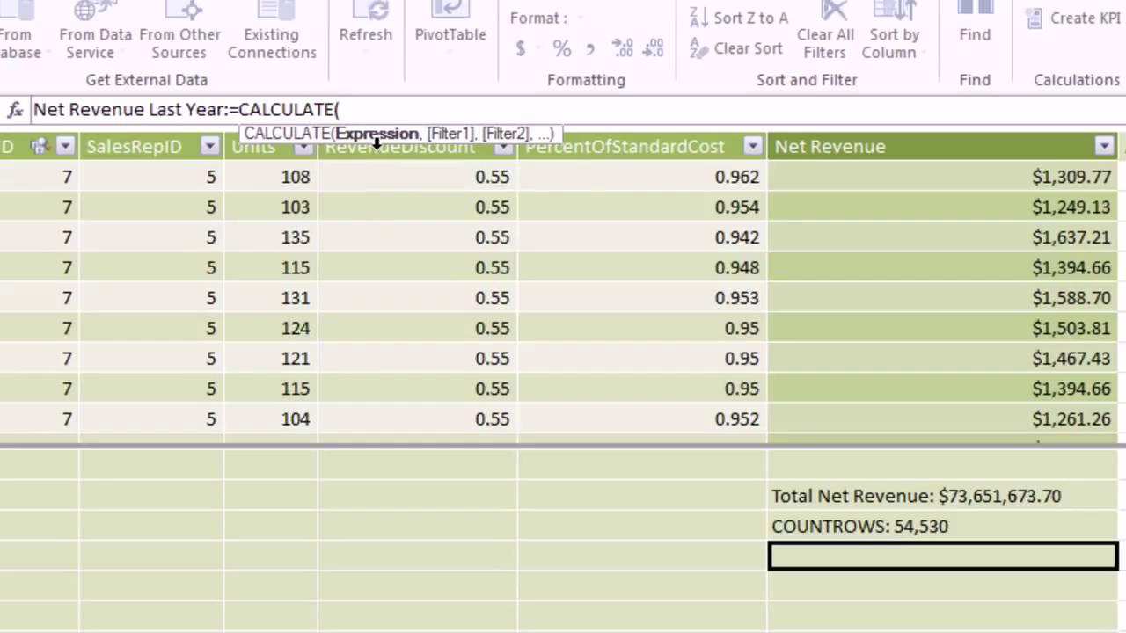
pyautogui.click(823, 495)
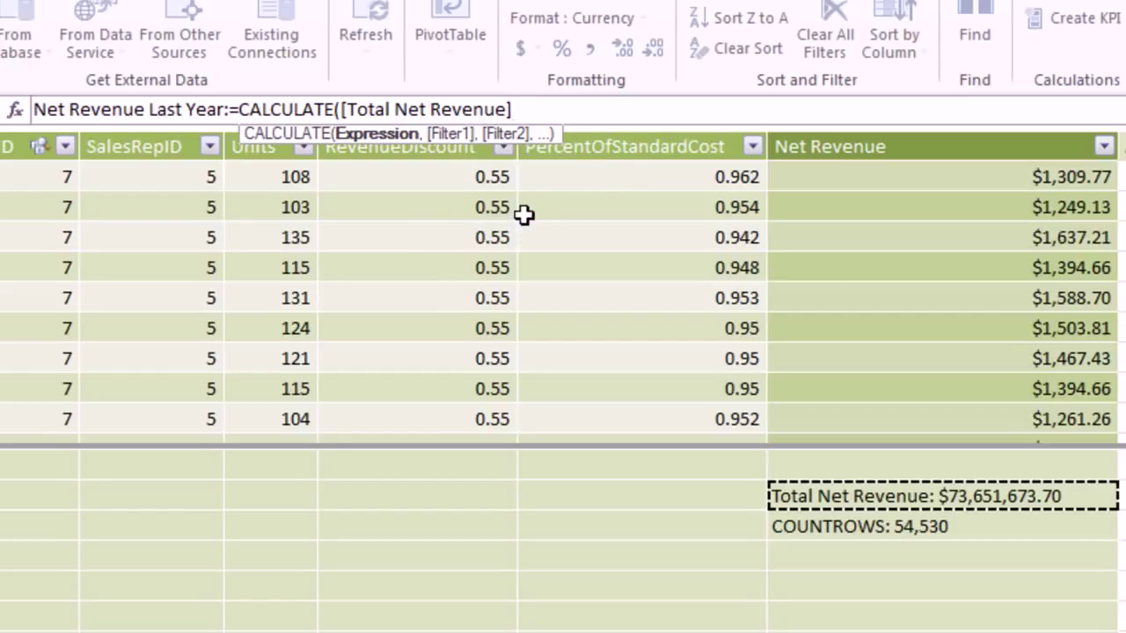
# - Add SAMEPERIODLASTYEAR(dCalendar[Dates]) as the filter argument of CALCULATE in the Net Revenue Last Year formula
pyautogui.press('BackSpace')
pyautogui.write(',s')
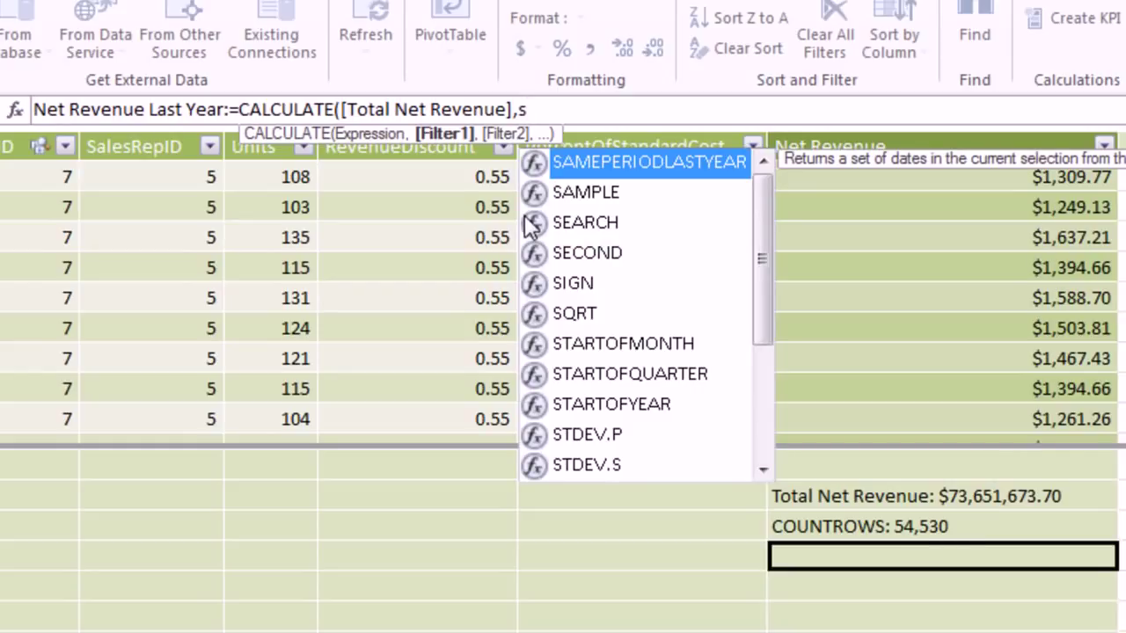
pyautogui.press('Tab')
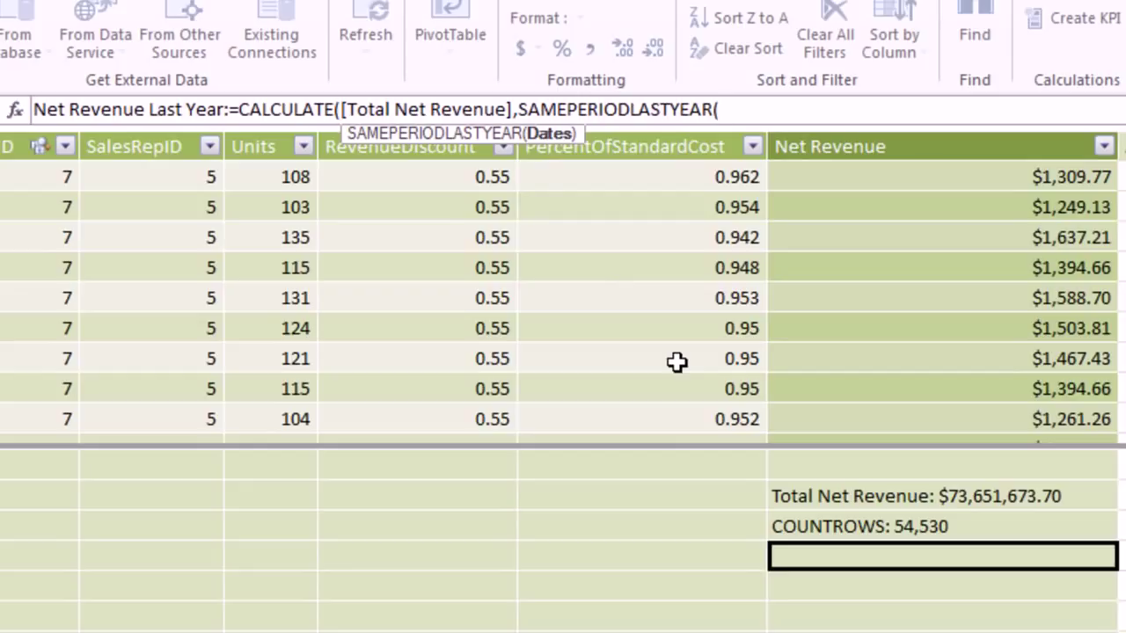
pyautogui.write('dc')
pyautogui.press('Down')
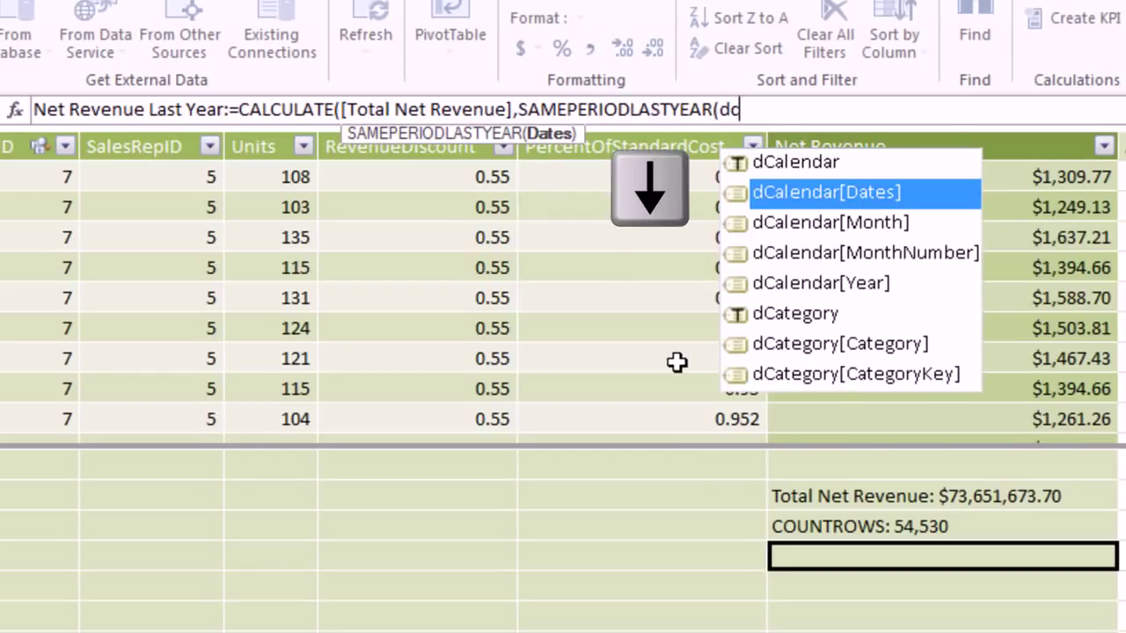
pyautogui.press('Tab')
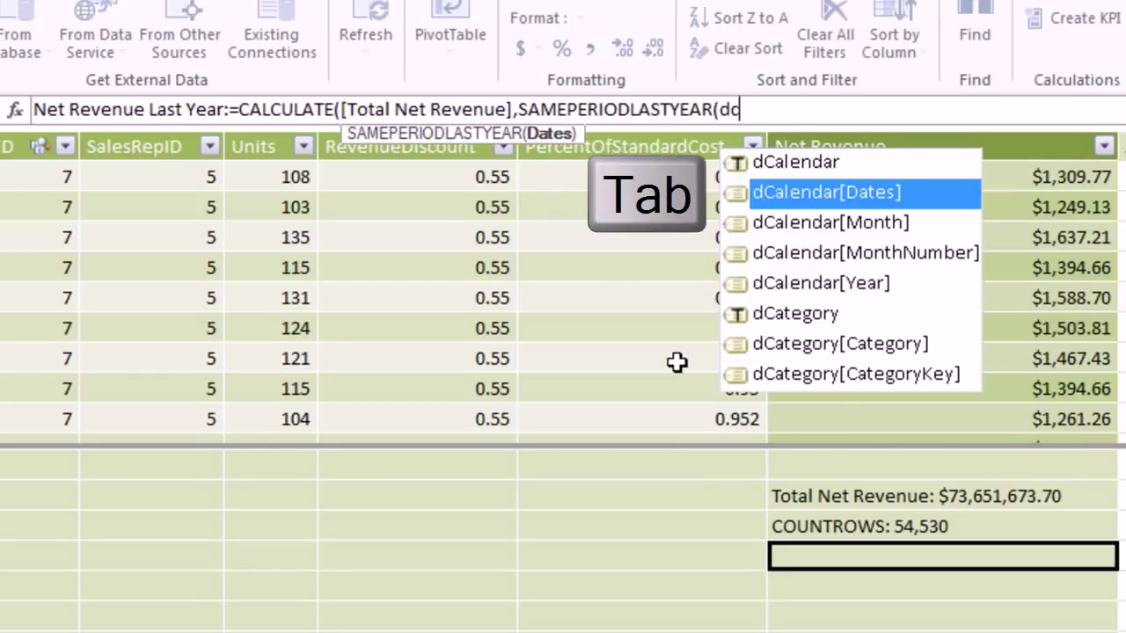
pyautogui.press('Tab')
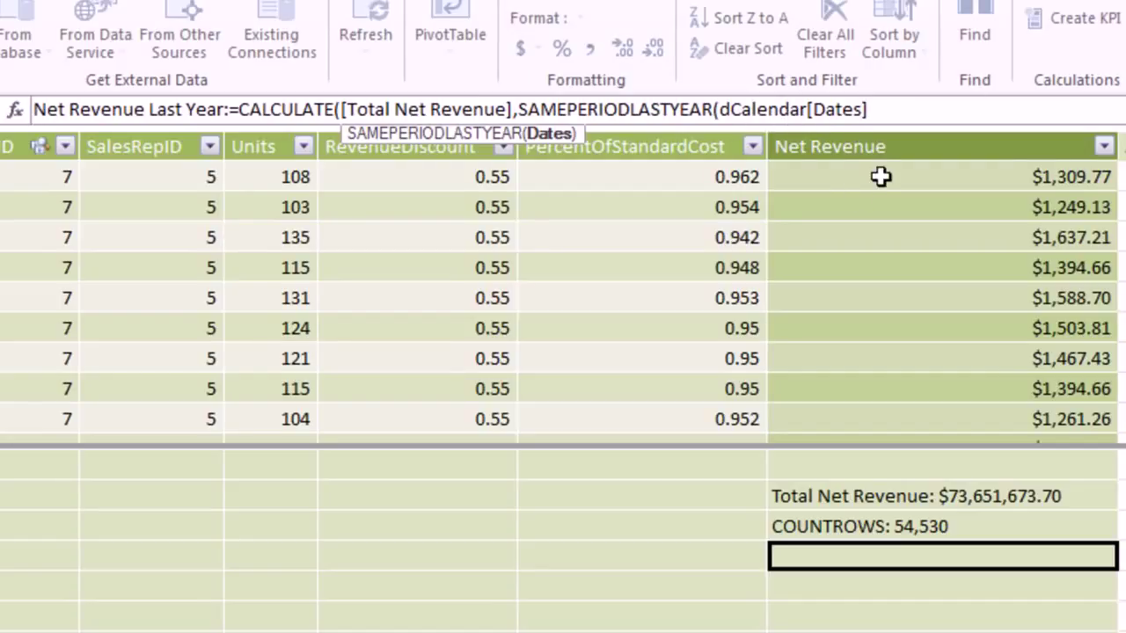
pyautogui.write(')')
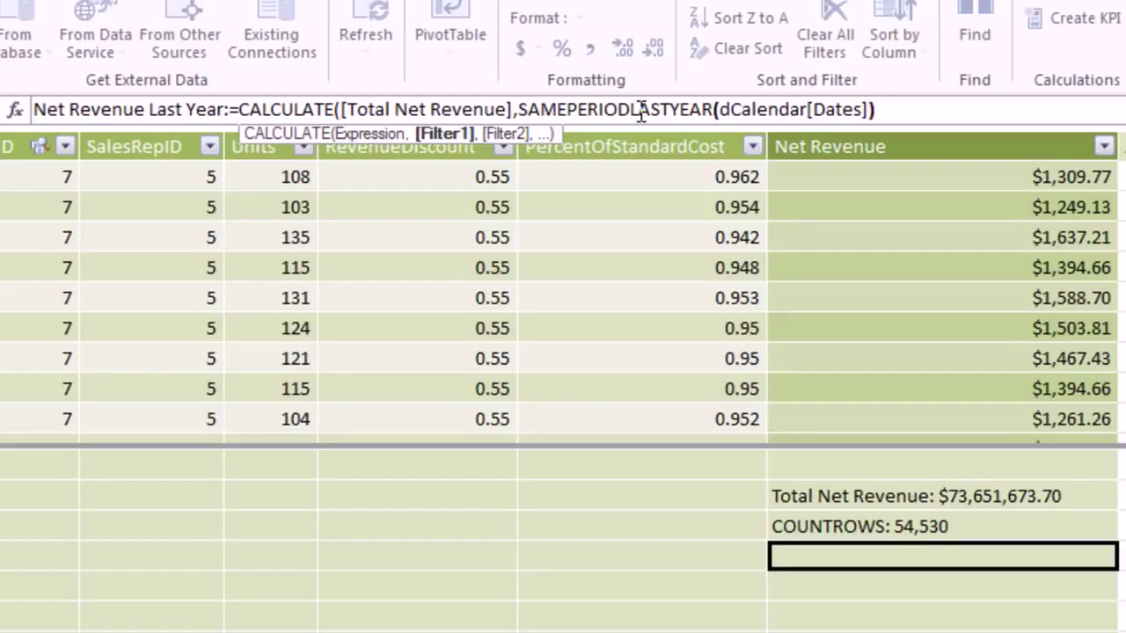
# - Close and enter the Net Revenue Last Year formula, and format the calculated field as dollar currency
pyautogui.click(578, 111)
pyautogui.click(884, 107)
pyautogui.write(')')
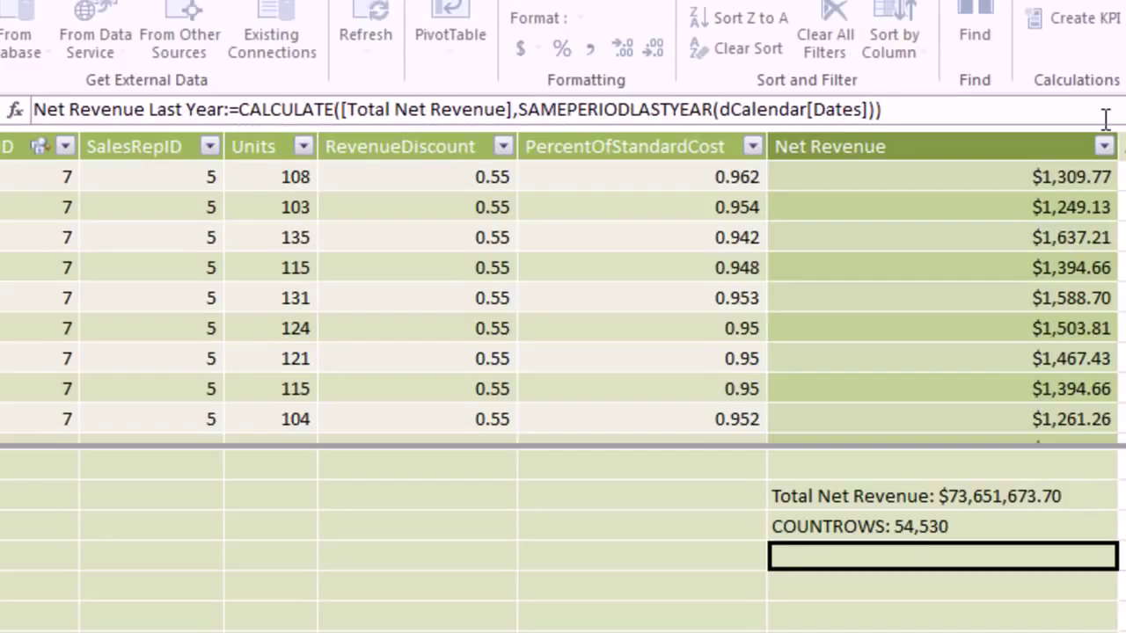
pyautogui.press('Return')
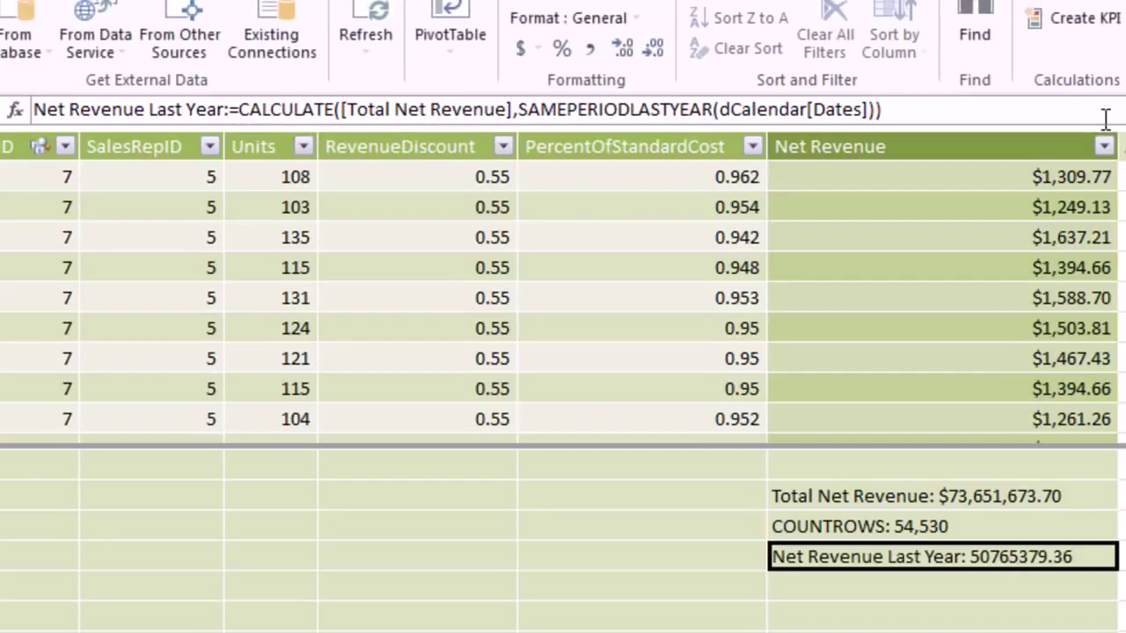
pyautogui.click(534, 51)
pyautogui.click(563, 81)
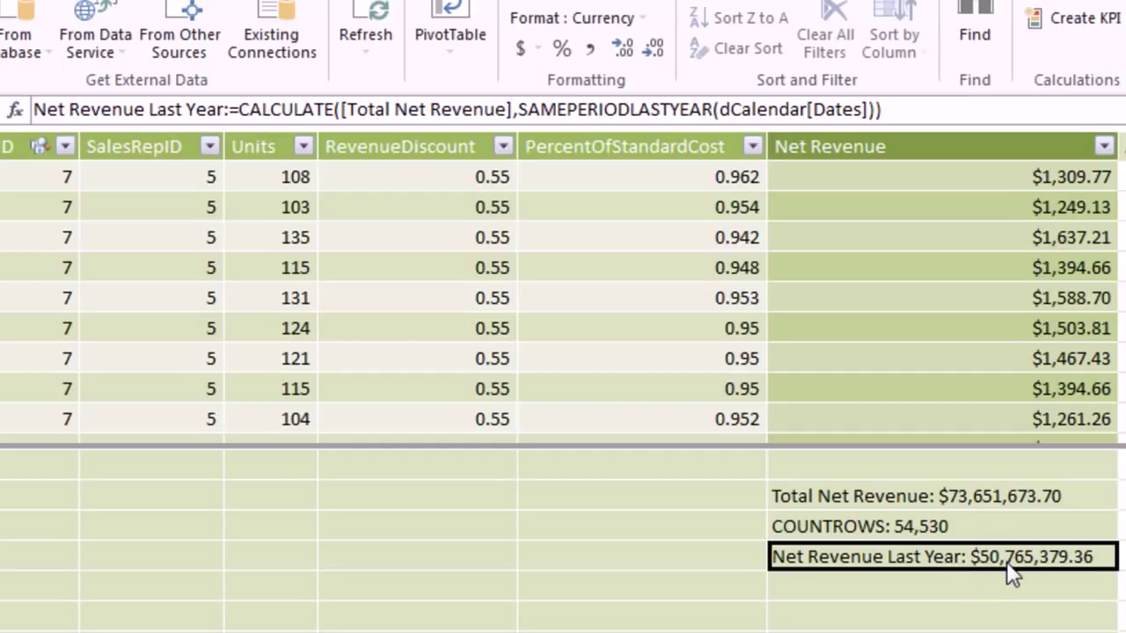
# - Switch to the Excel workbook and add Net Revenue Last Year from fSales to the PivotTable values
pyautogui.hotkey('alt', 'Tab')
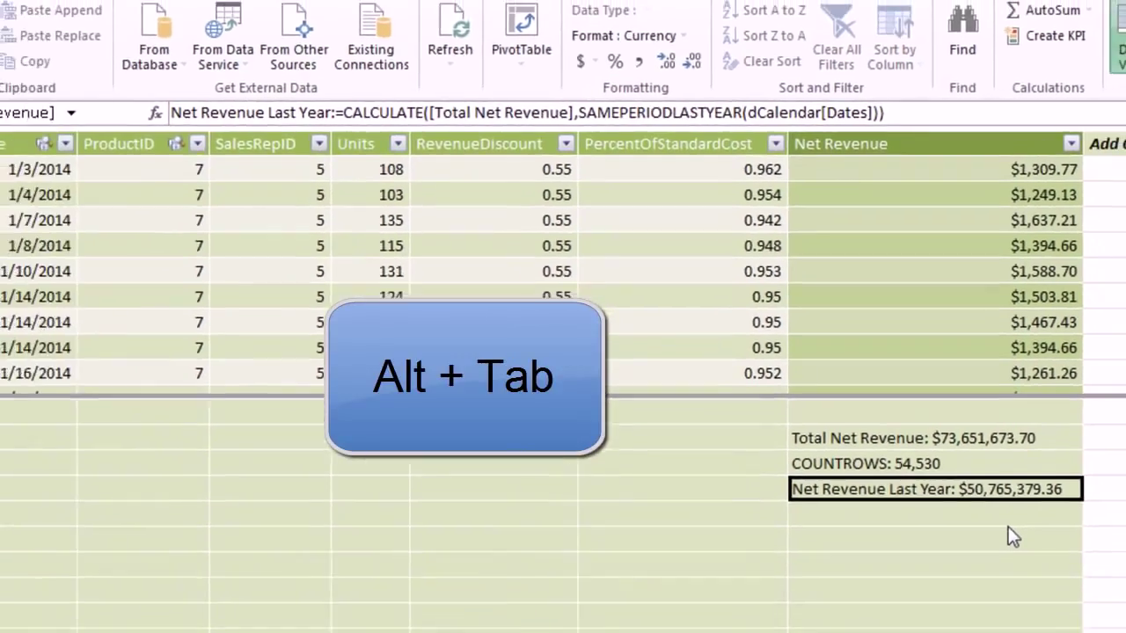
pyautogui.click(393, 297)
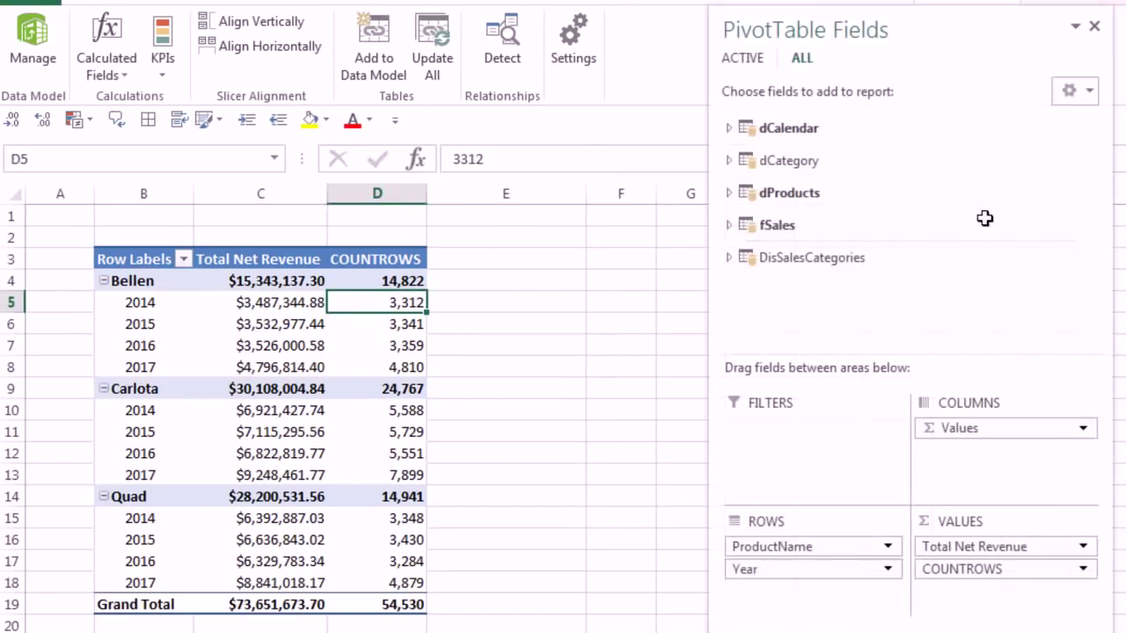
pyautogui.click(728, 225)
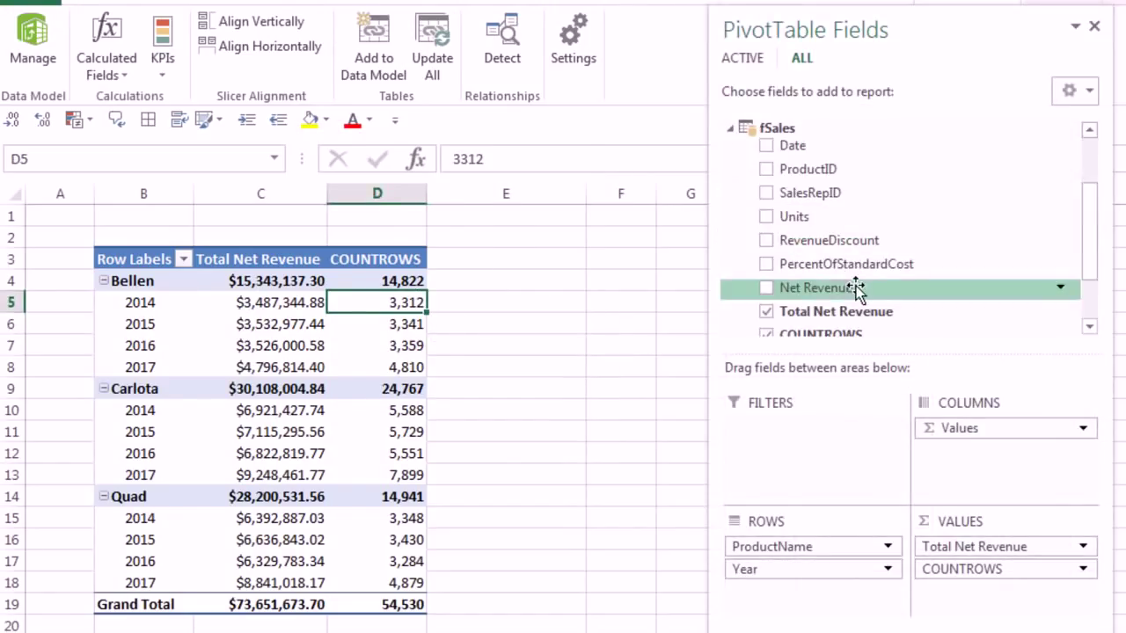
pyautogui.scroll(-2, 853, 303)
pyautogui.moveTo(824, 279); pyautogui.dragTo(980, 598)
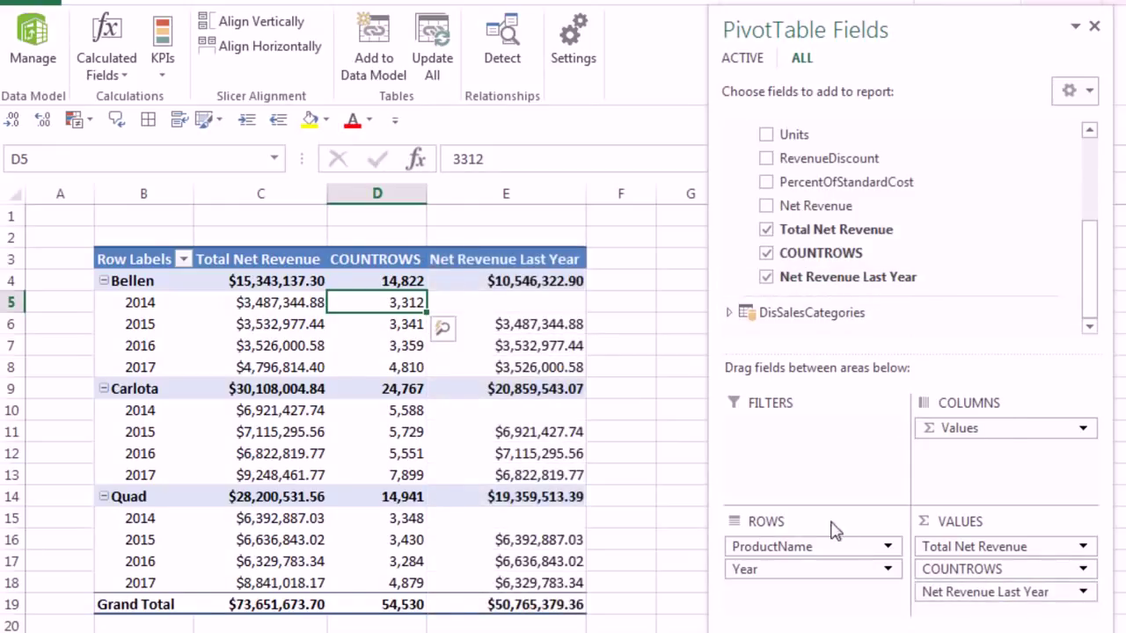
# - Compare Bellen's 2015 Net Revenue Last Year with the Total Net Revenue of the preceding year
pyautogui.click(514, 328)
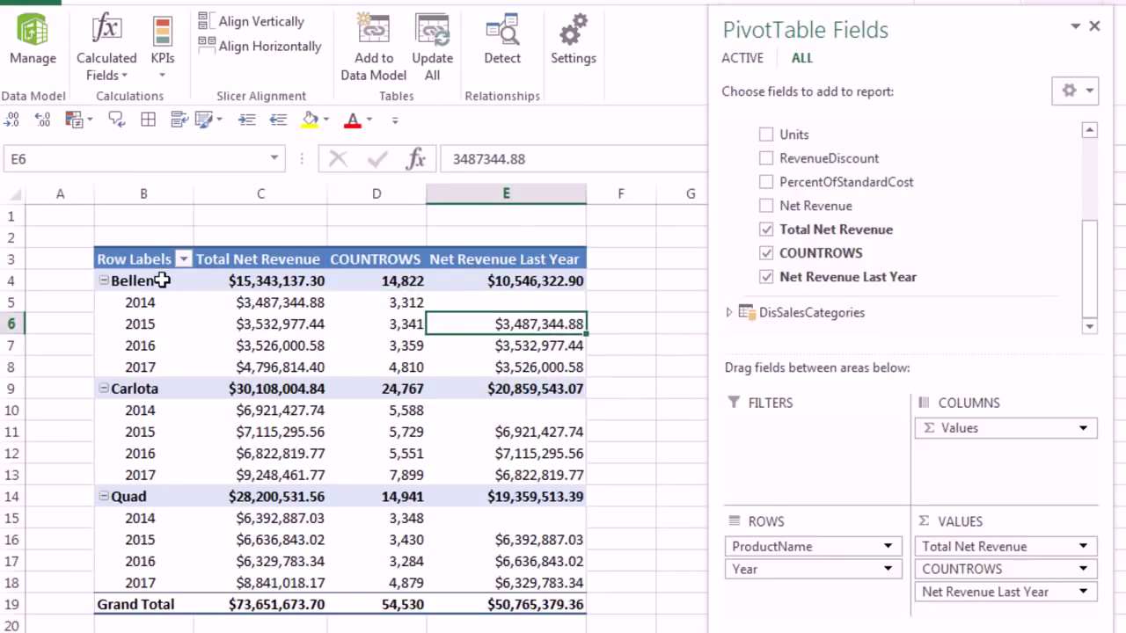
pyautogui.moveTo(159, 329)
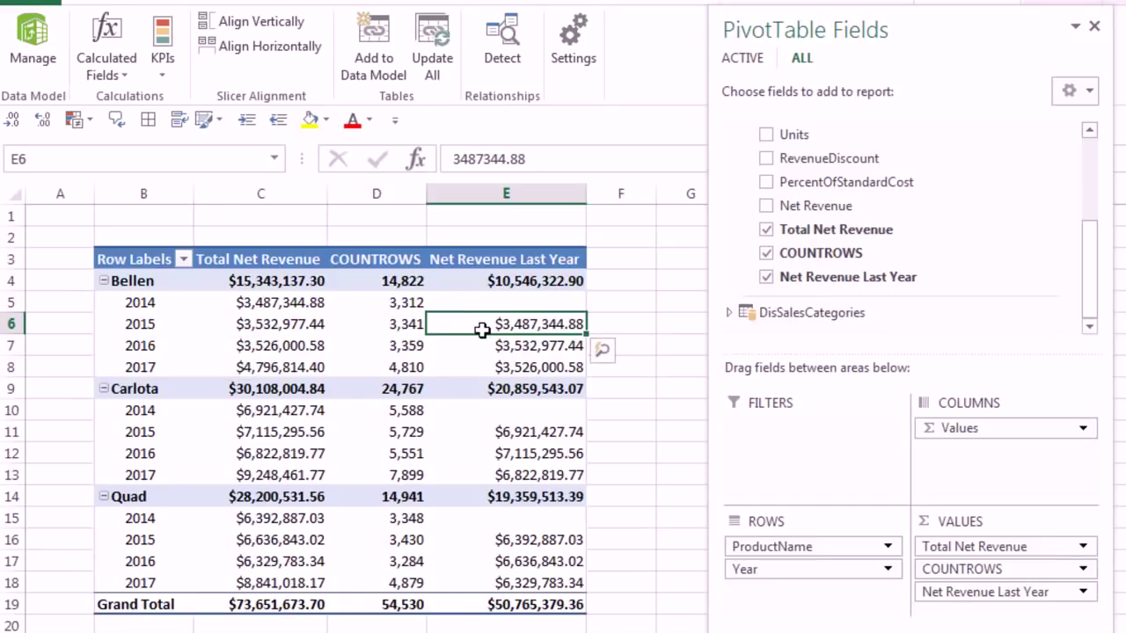
pyautogui.moveTo(482, 329)
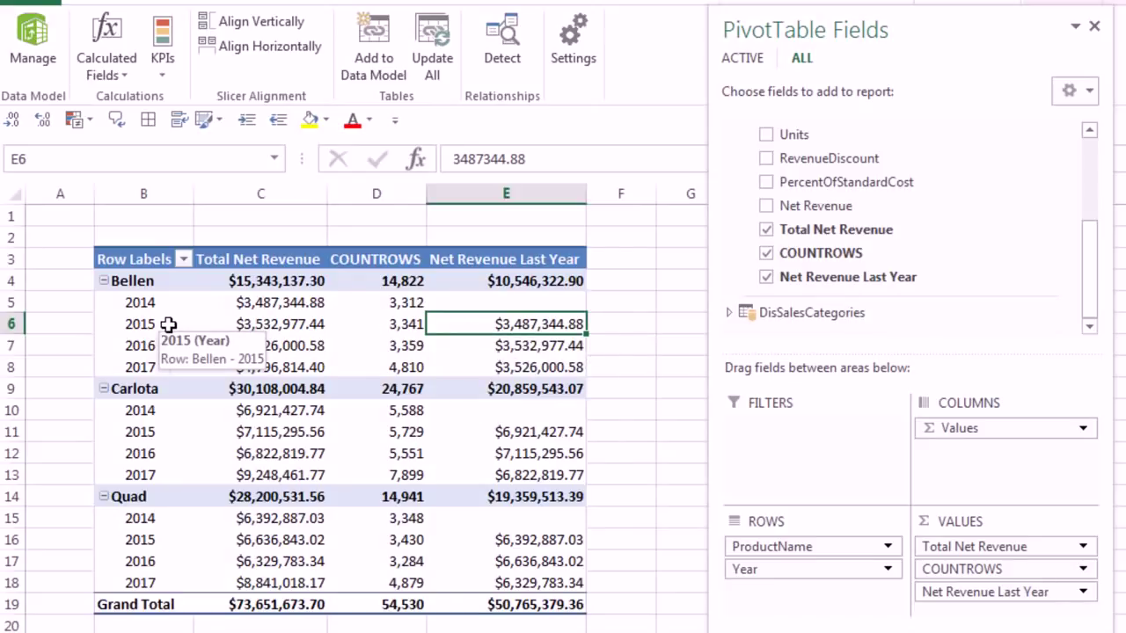
pyautogui.moveTo(547, 329)
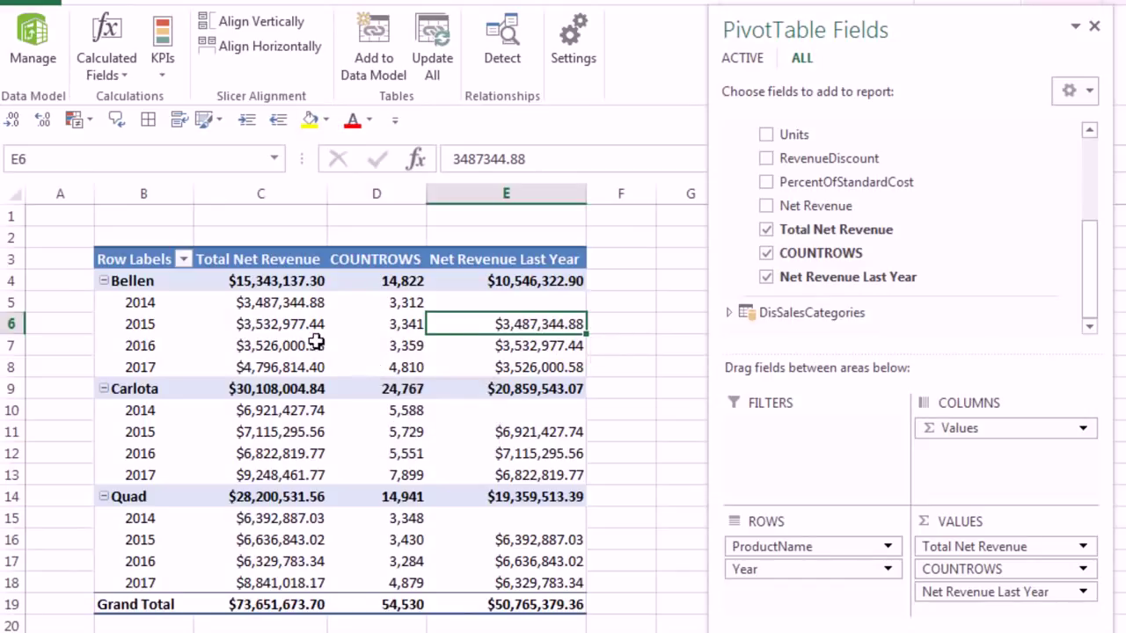
pyautogui.moveTo(300, 329)
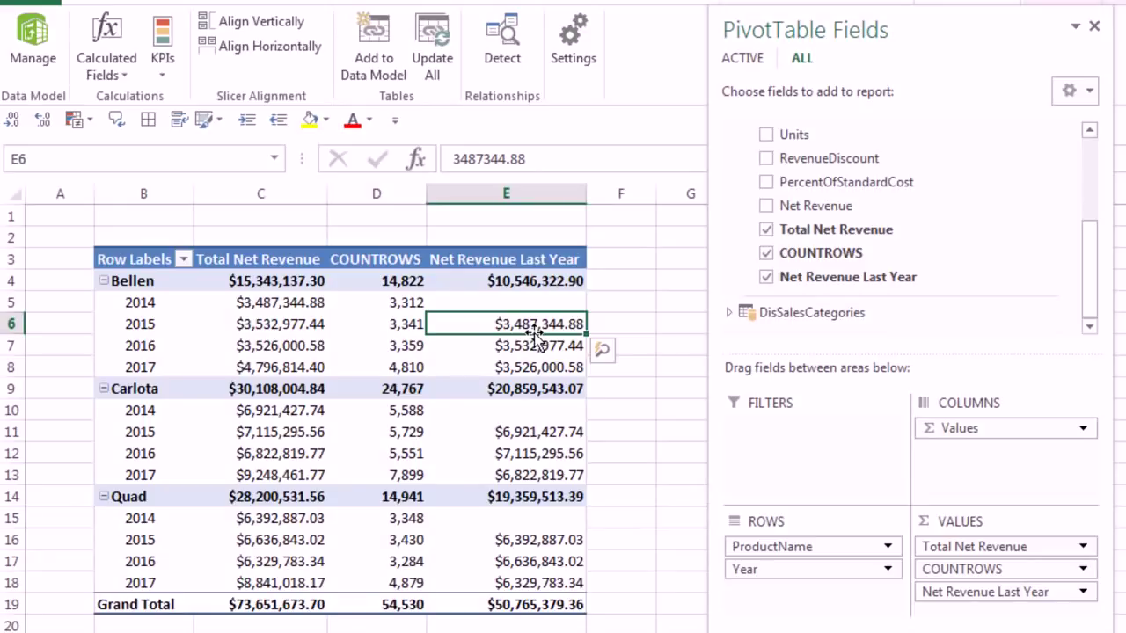
# - In the PowerPivot window, create % Change:=[Total Net Revenue]/[Net Revenue Last Year]-1 below Net Revenue Last Year and format it as a percentage
pyautogui.hotkey('alt', 'Tab')
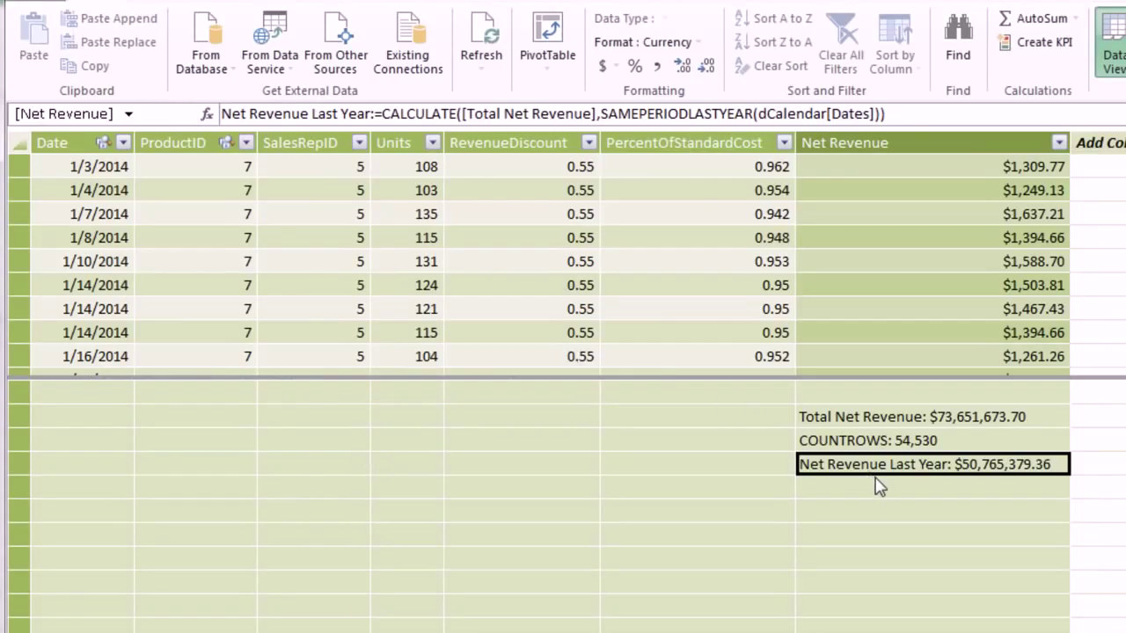
pyautogui.click(880, 492)
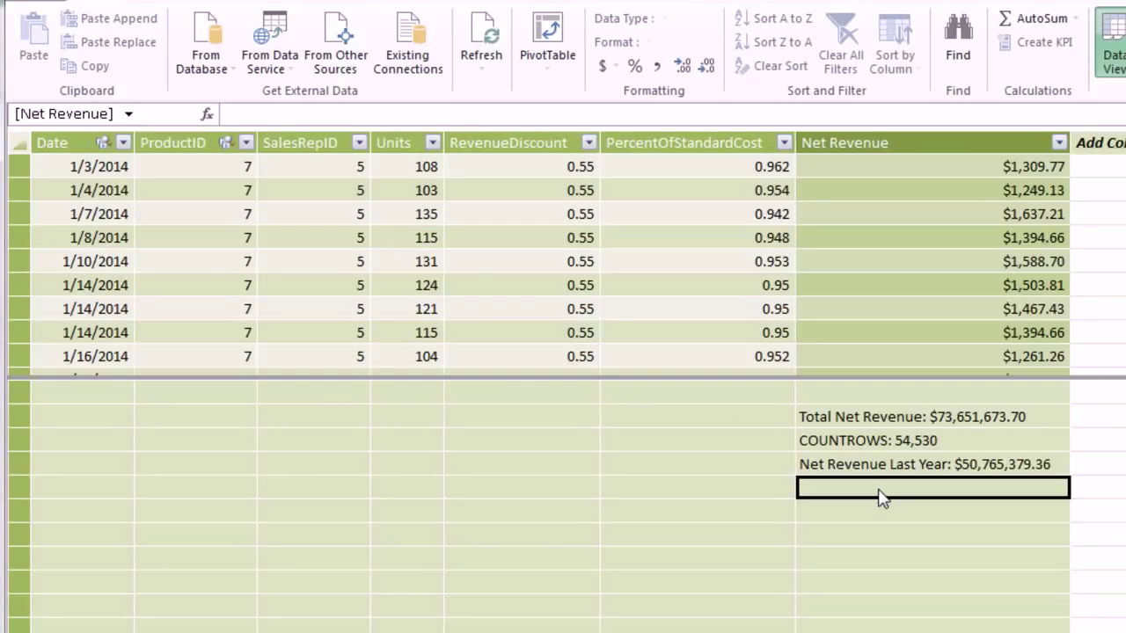
pyautogui.write('% Change:=')
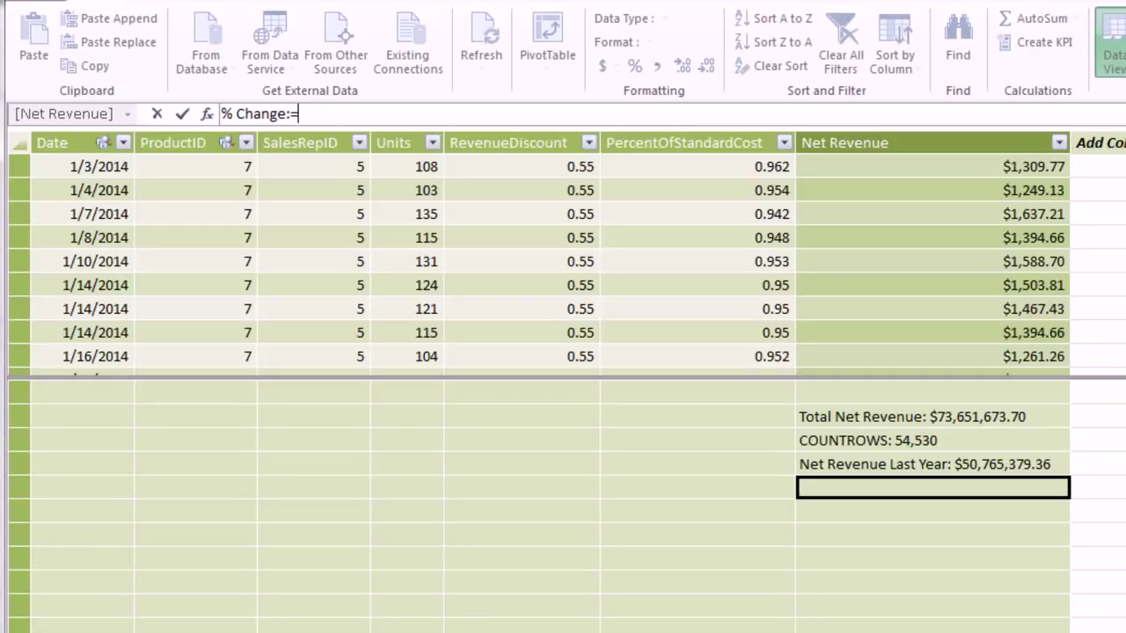
pyautogui.click(943, 425)
pyautogui.write('/')
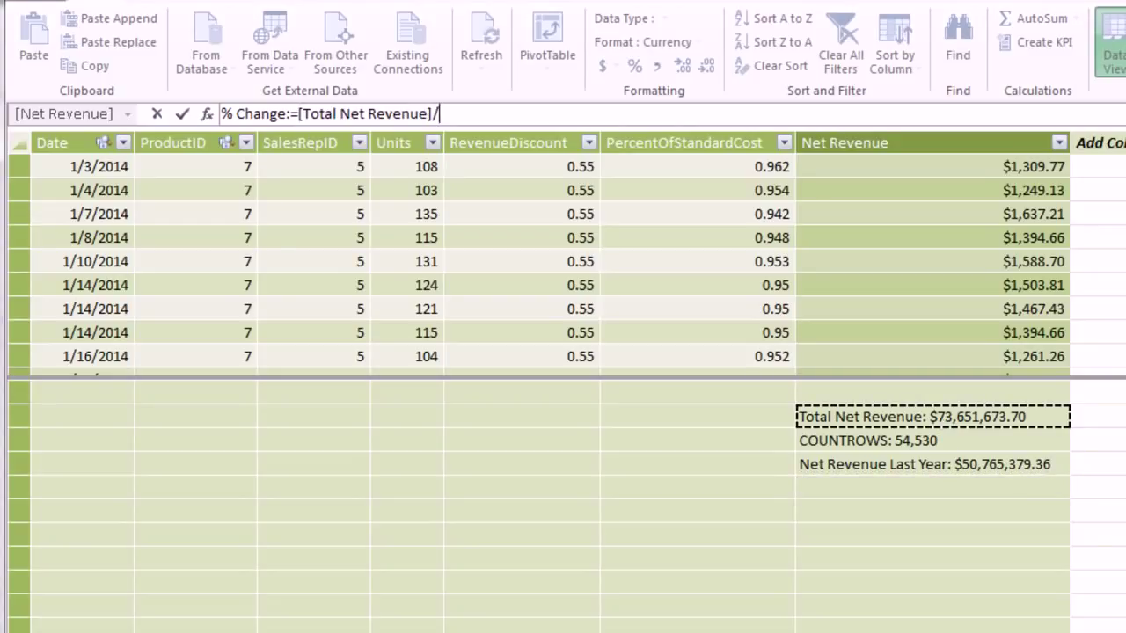
pyautogui.click(878, 465)
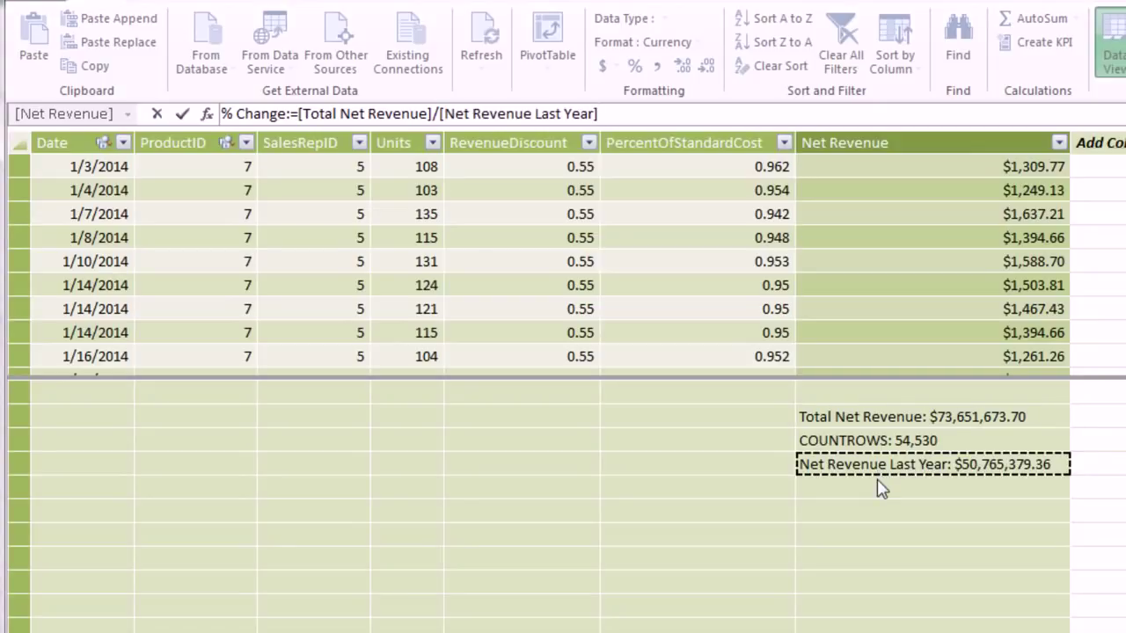
pyautogui.write('-1')
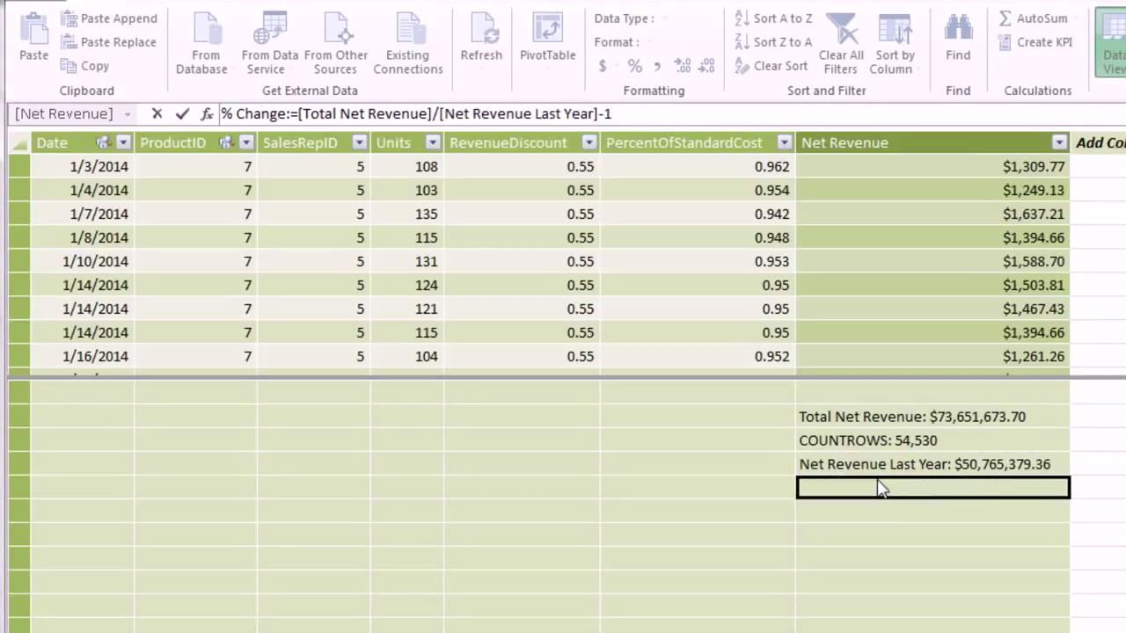
pyautogui.press('Return')
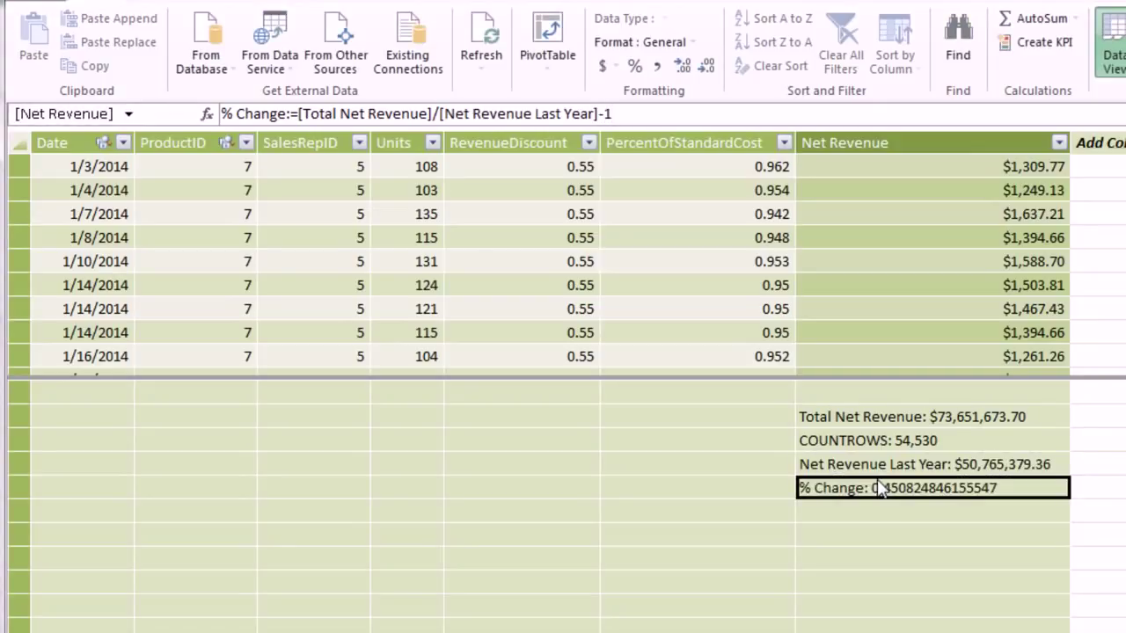
pyautogui.click(635, 67)
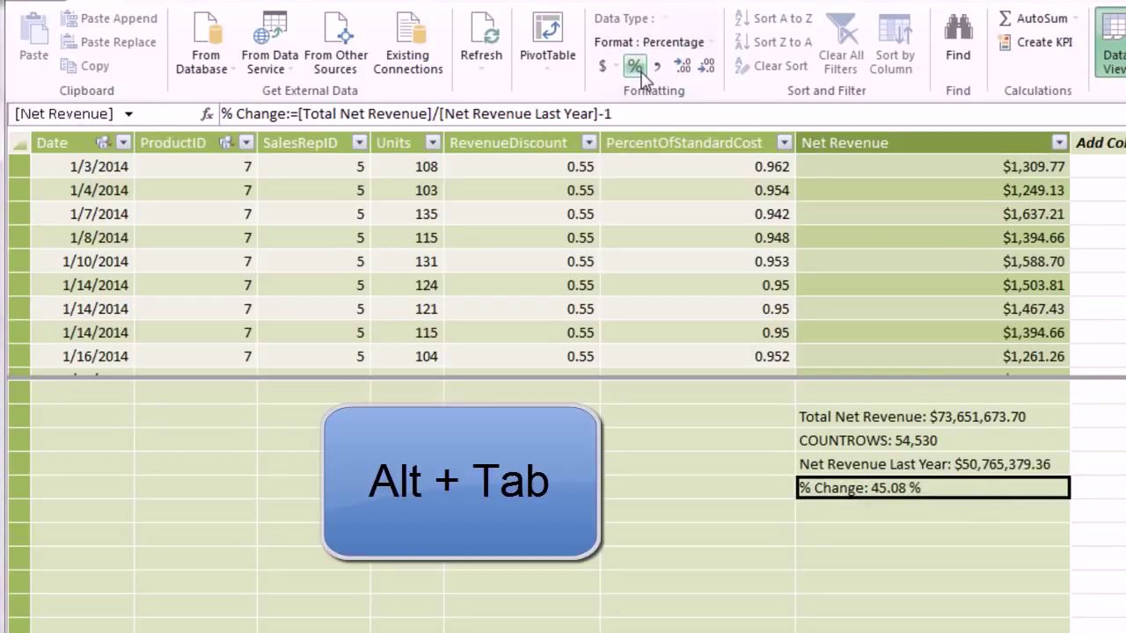
# - Switch to the Excel workbook and add % Change from fSales to the PivotTable values
pyautogui.hotkey('alt', 'Tab')
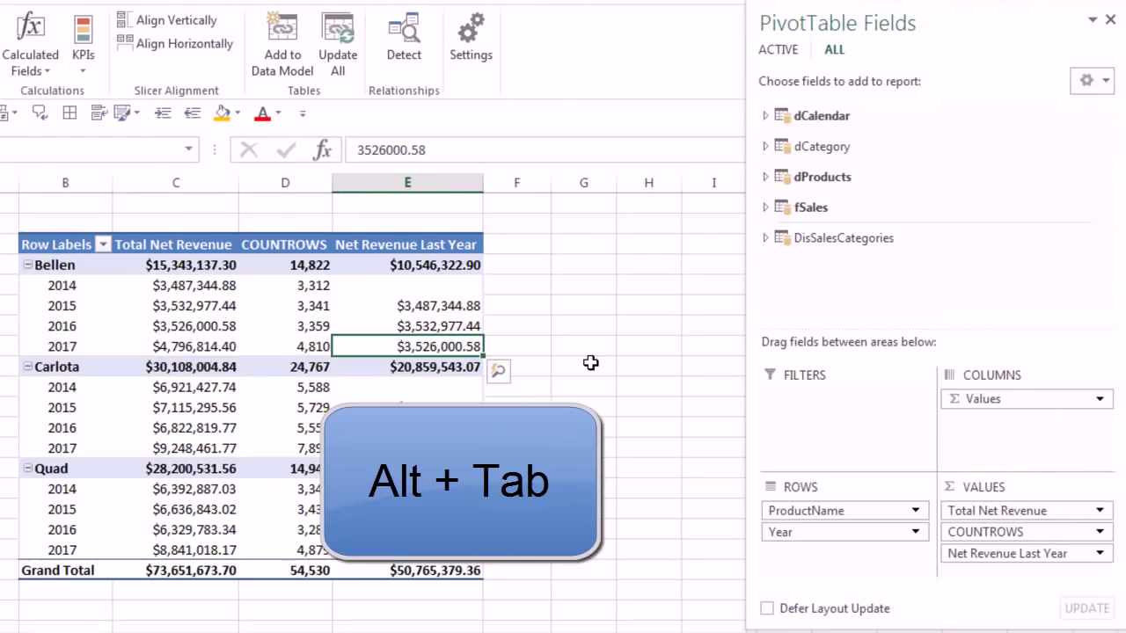
pyautogui.click(764, 206)
pyautogui.scroll(-2, 875, 197)
pyautogui.moveTo(836, 257); pyautogui.dragTo(980, 563)
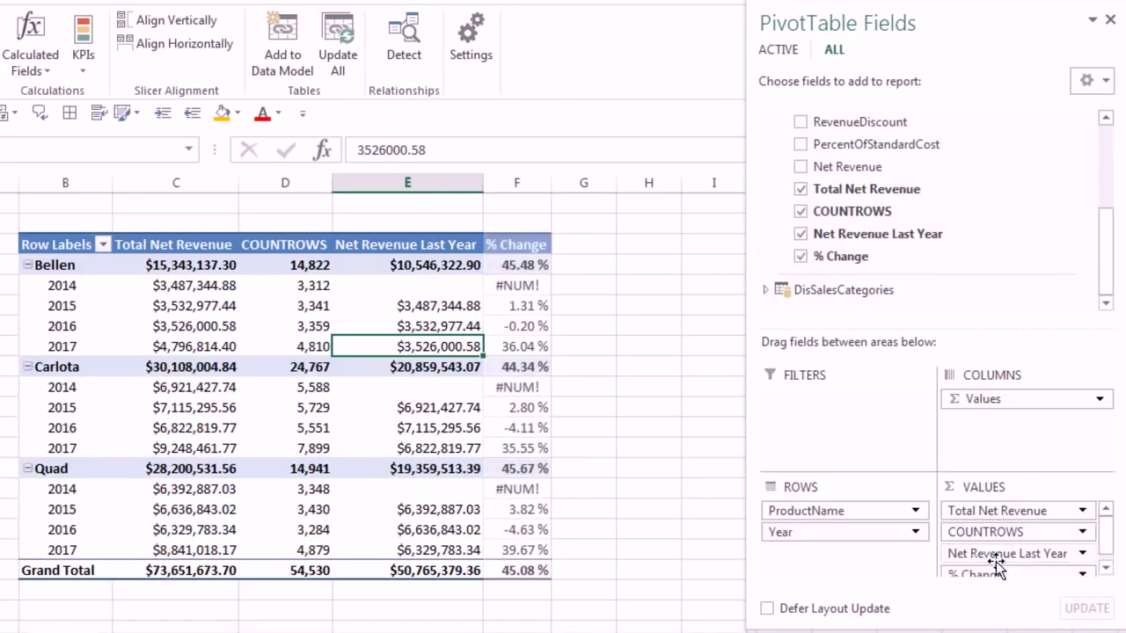
# - Examine the % Change results for the 2014 rows, the product subtotals, the grand total and Carlota's 2015 to 2017 rows
pyautogui.click(538, 285)
pyautogui.click(532, 387)
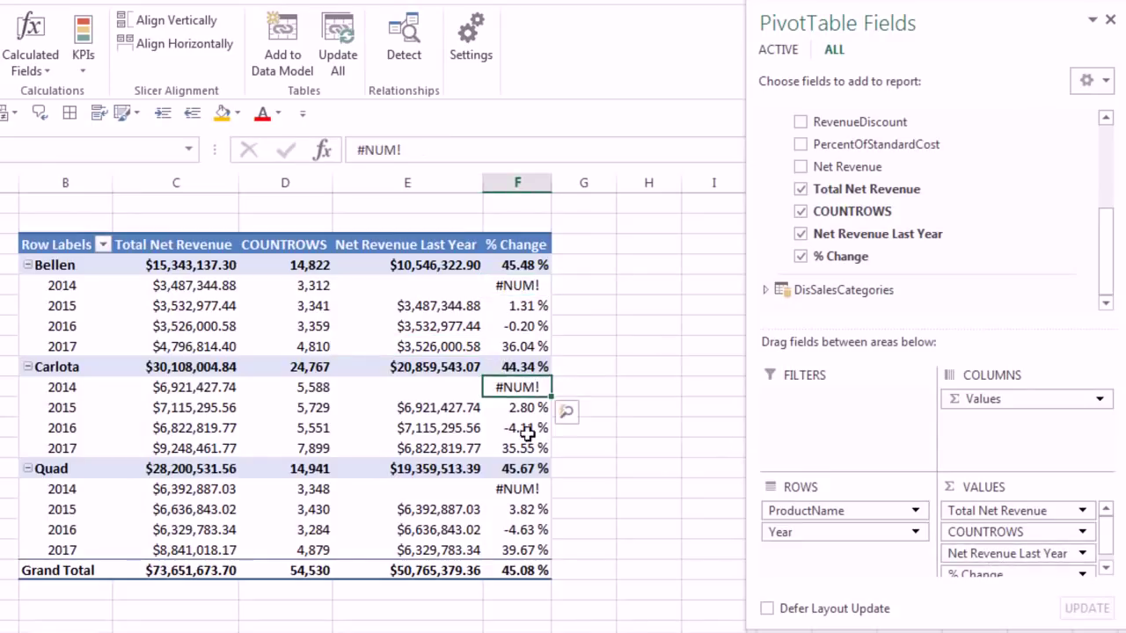
pyautogui.click(530, 490)
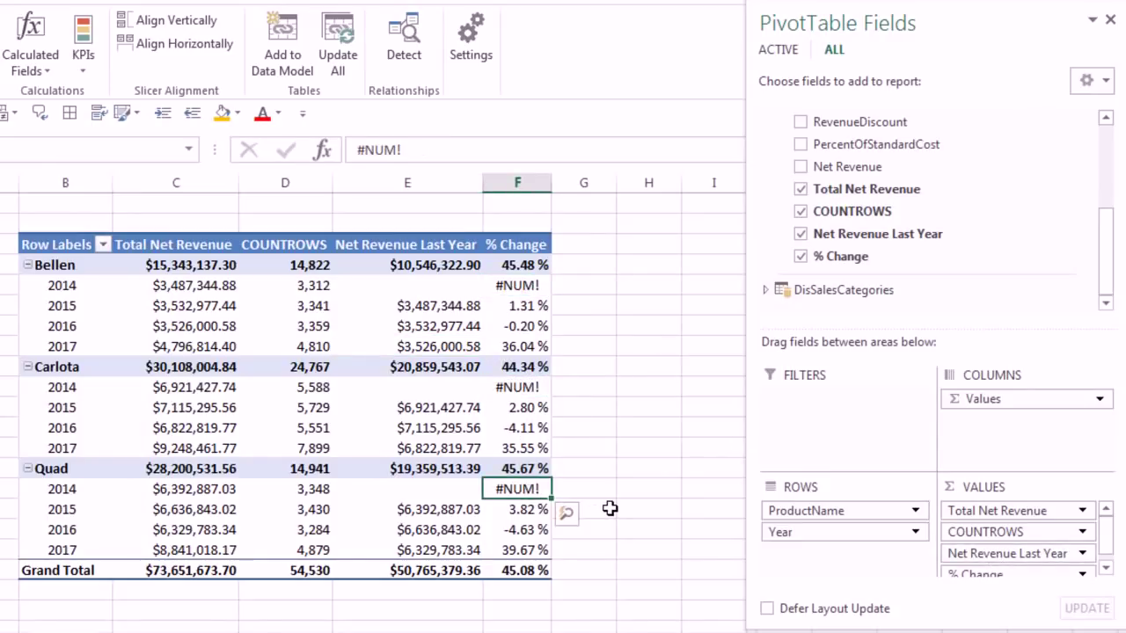
pyautogui.click(512, 267)
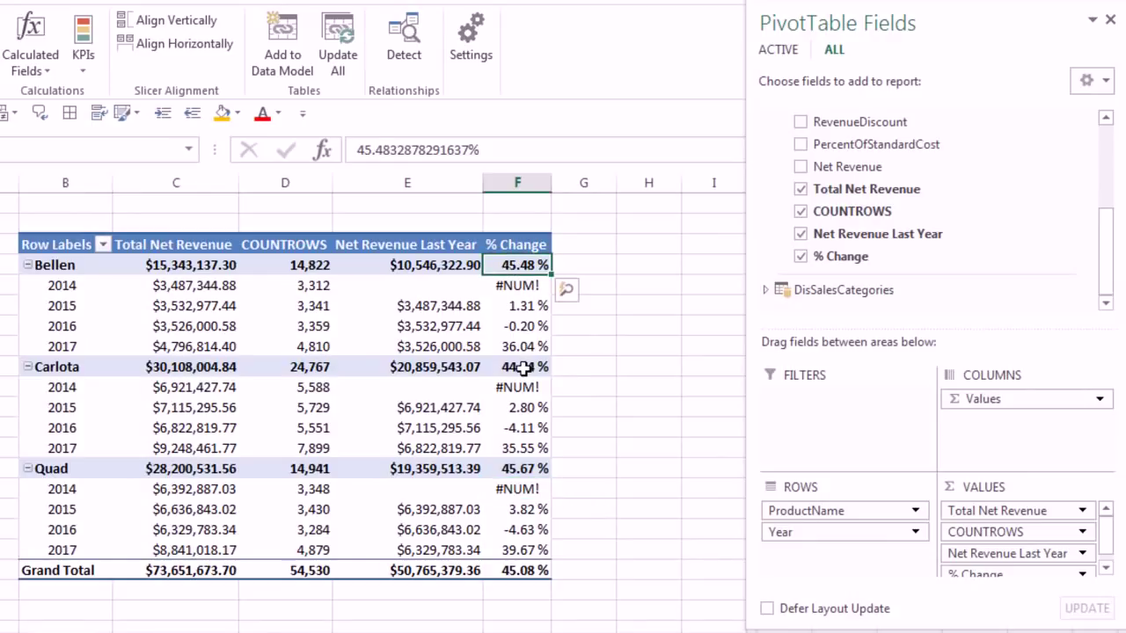
pyautogui.moveTo(523, 368)
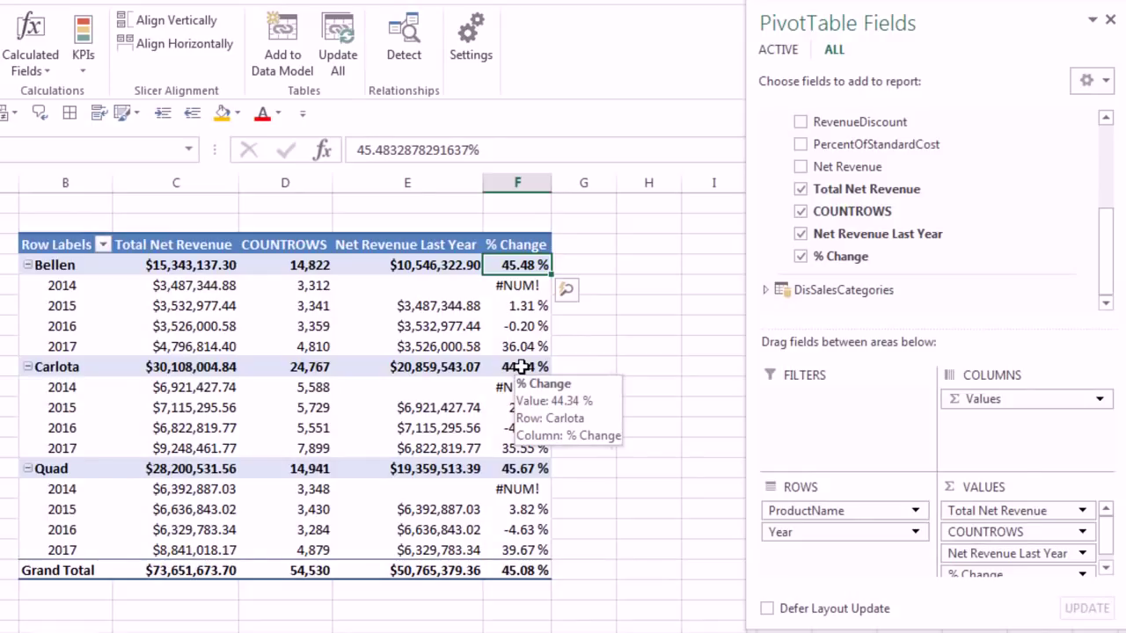
pyautogui.keyDown('ctrl'); pyautogui.click(522, 367); pyautogui.keyUp('ctrl')
pyautogui.keyDown('ctrl'); pyautogui.click(517, 468); pyautogui.keyUp('ctrl')
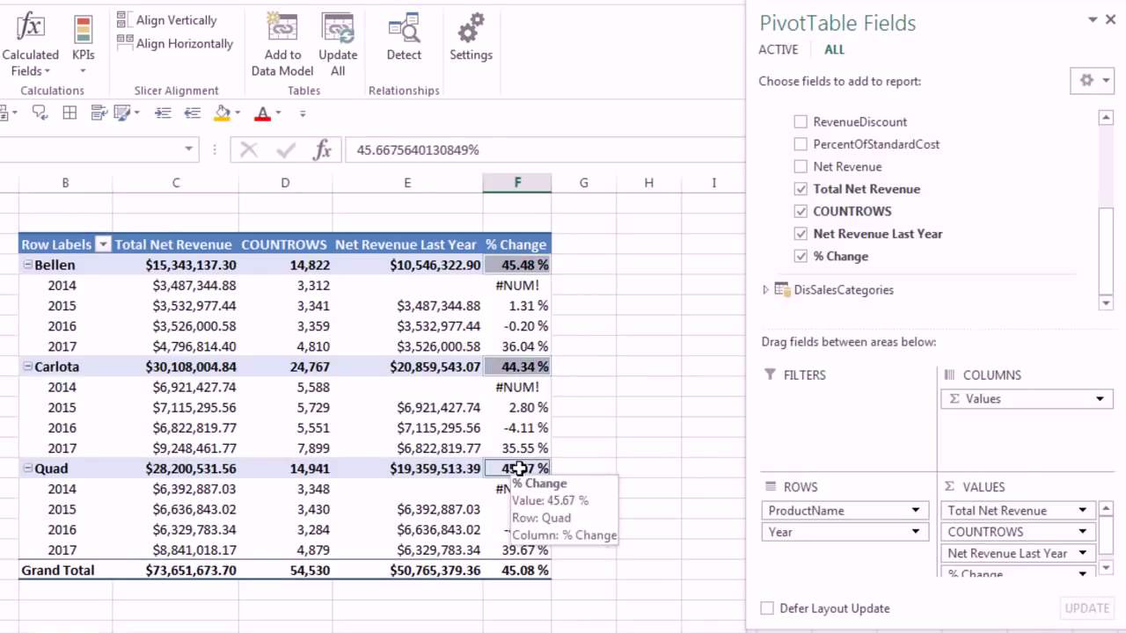
pyautogui.keyDown('ctrl'); pyautogui.click(527, 570); pyautogui.keyUp('ctrl')
pyautogui.moveTo(521, 407); pyautogui.dragTo(528, 446)
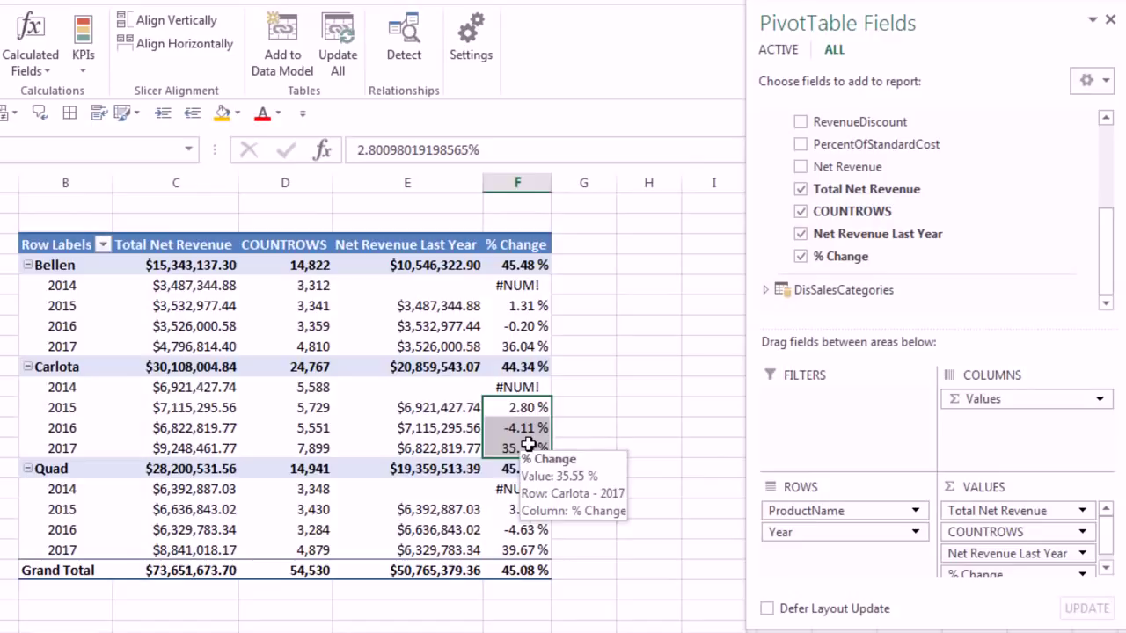
pyautogui.click(538, 387)
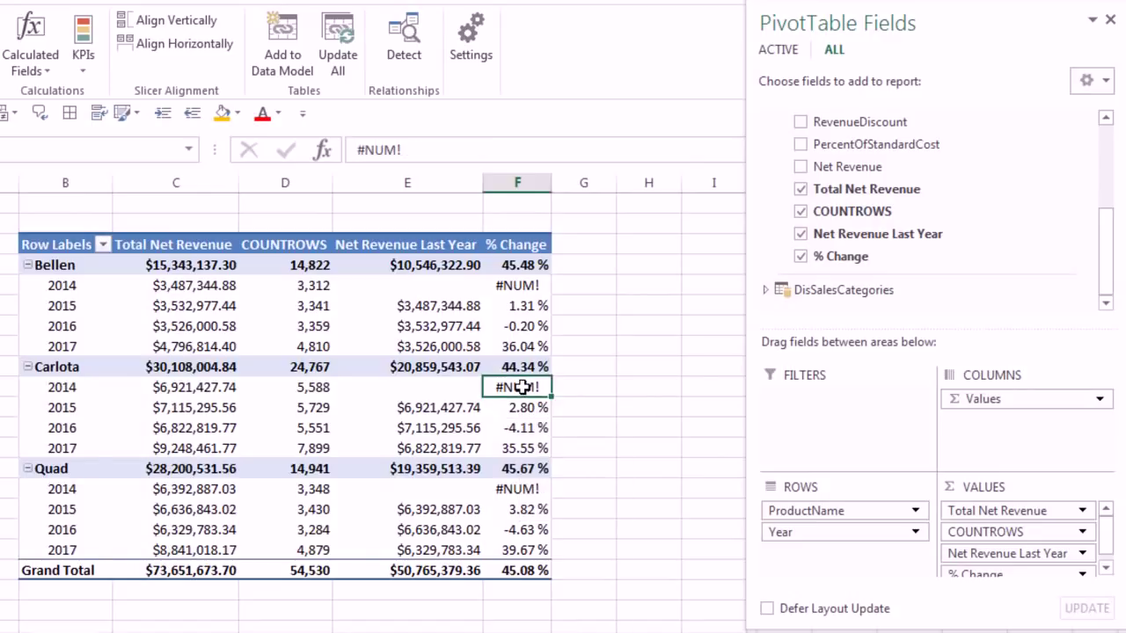
# - Check the % Change values in the Bellen, Carlota and Quad subtotal rows and in the grand total
pyautogui.click(535, 367)
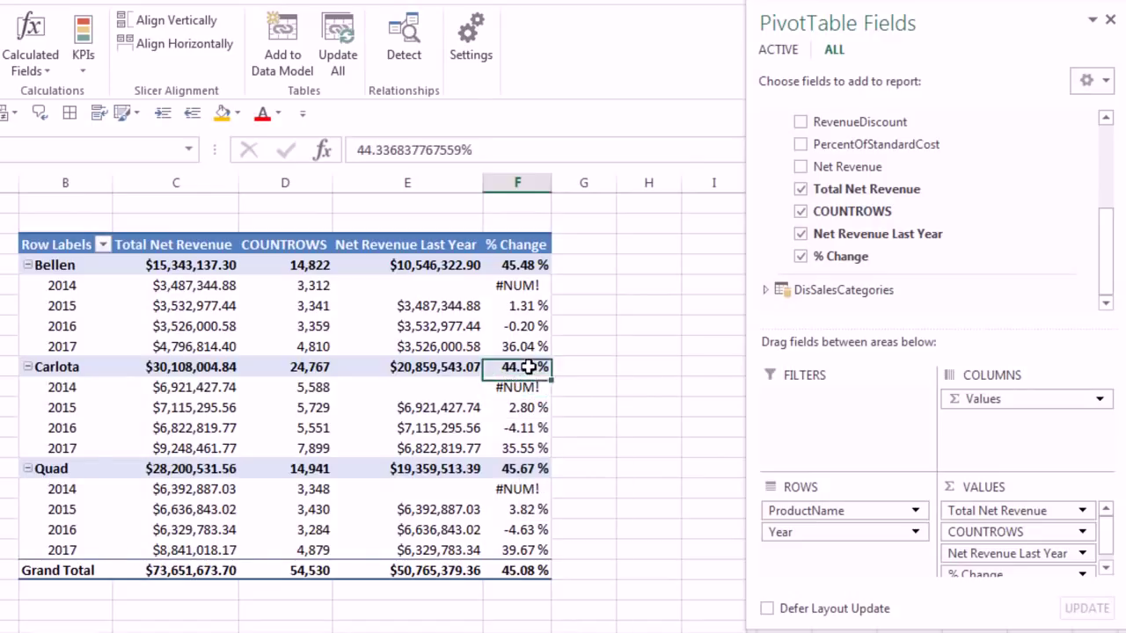
pyautogui.click(510, 264)
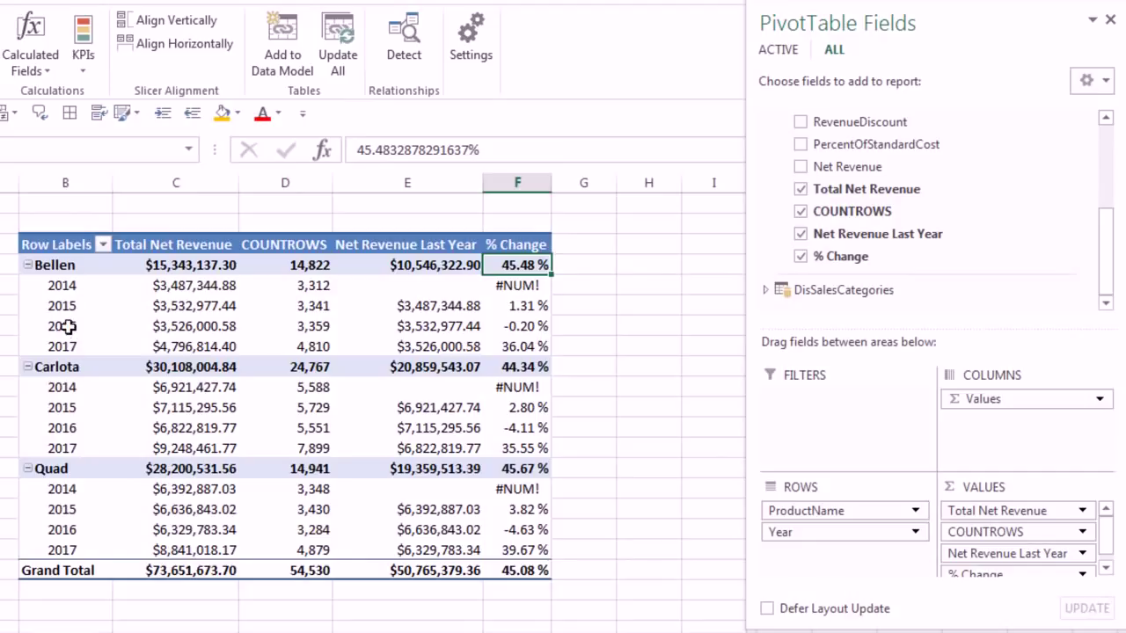
pyautogui.click(534, 367)
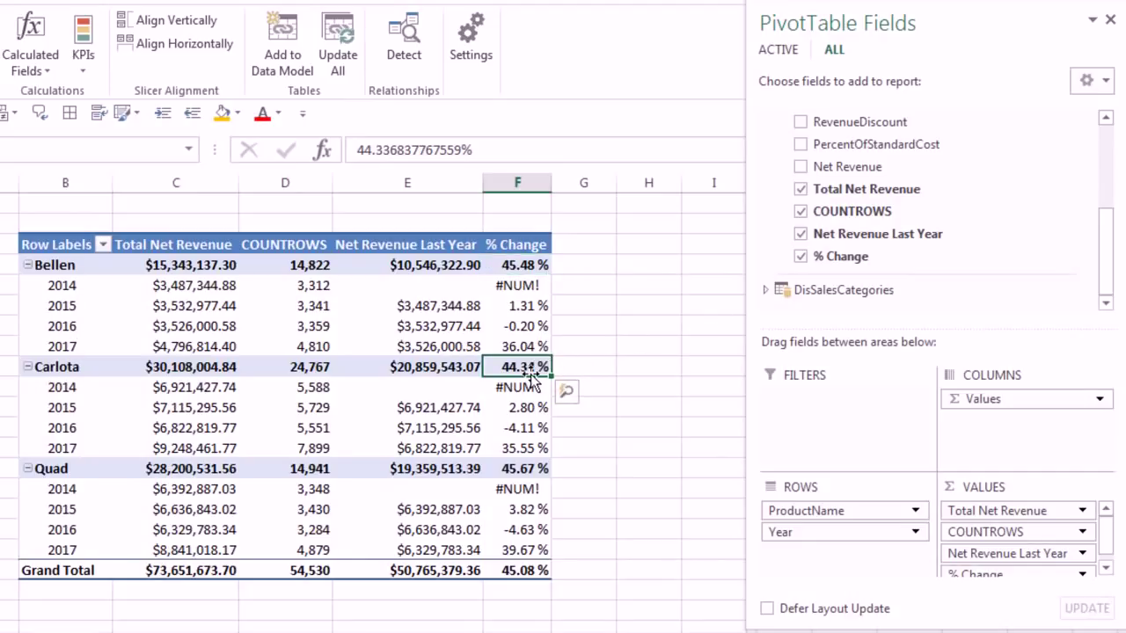
pyautogui.click(525, 473)
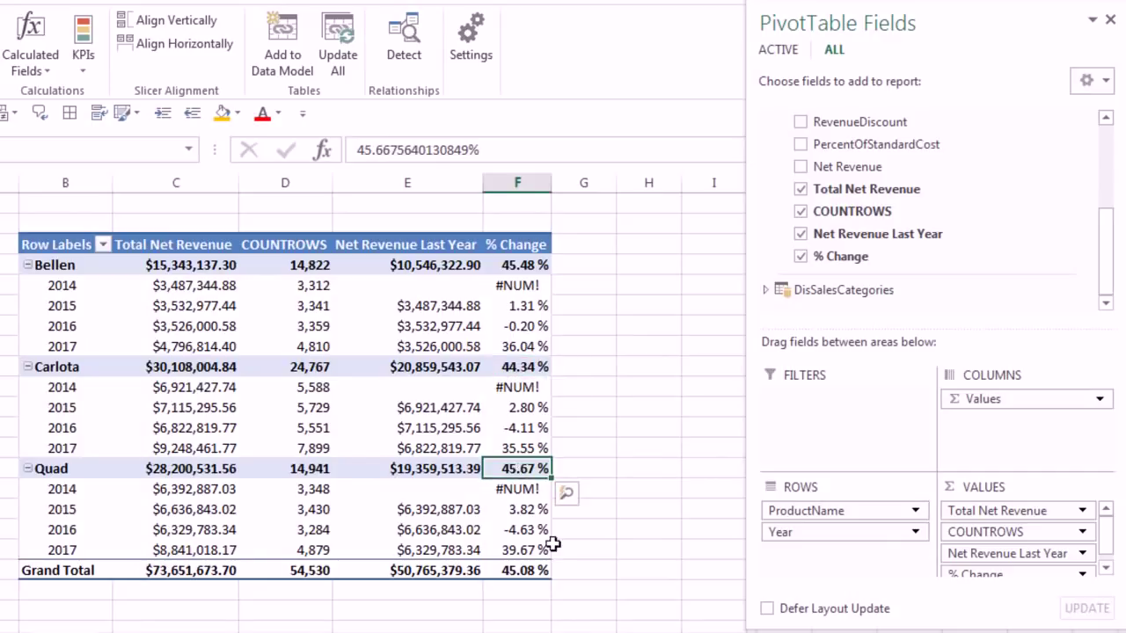
pyautogui.click(526, 574)
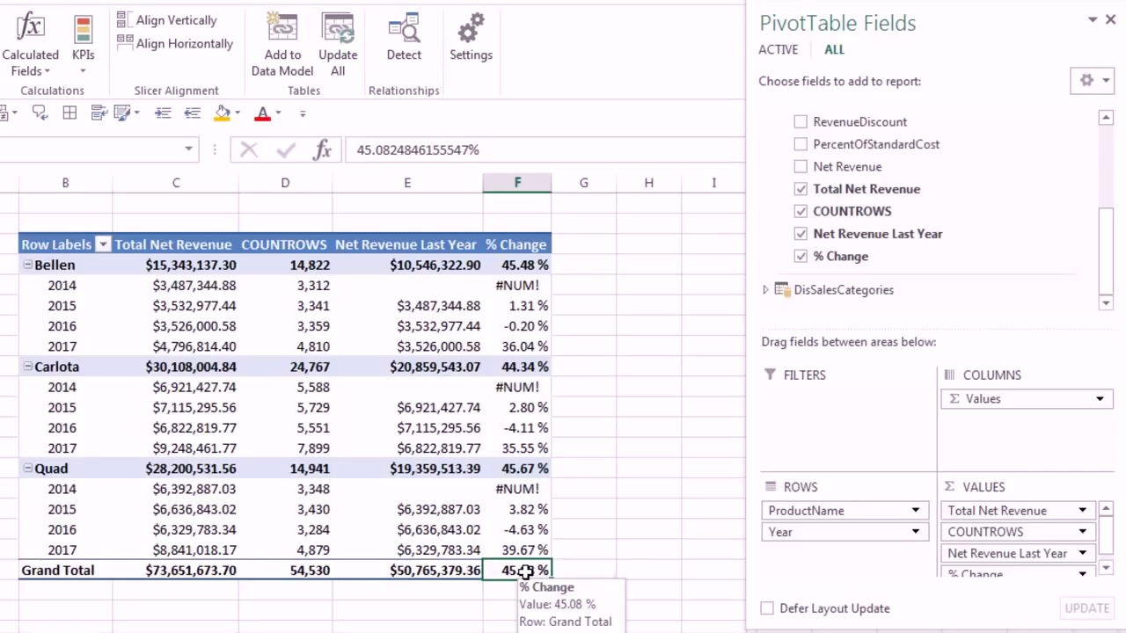
# - In the PowerPivot window, create the calculated field IsYearFiltered:=ISFILTERED(dCalendar[Year]) below % Change
pyautogui.hotkey('alt', 'Tab')
pyautogui.click(756, 482)
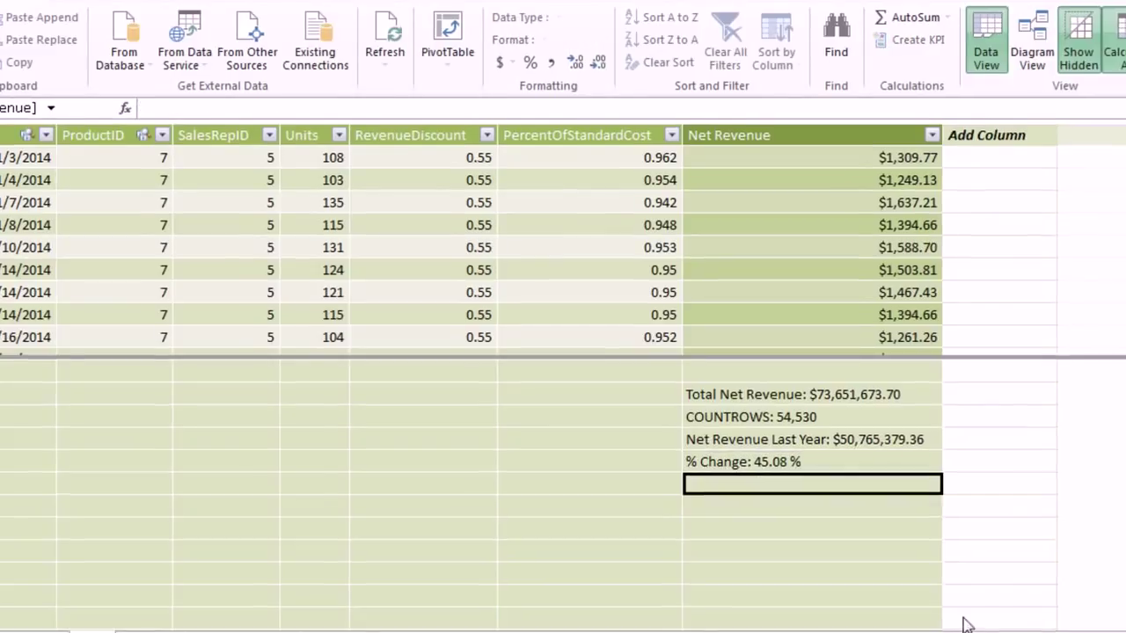
pyautogui.write('IsYearFiltered:=isf')
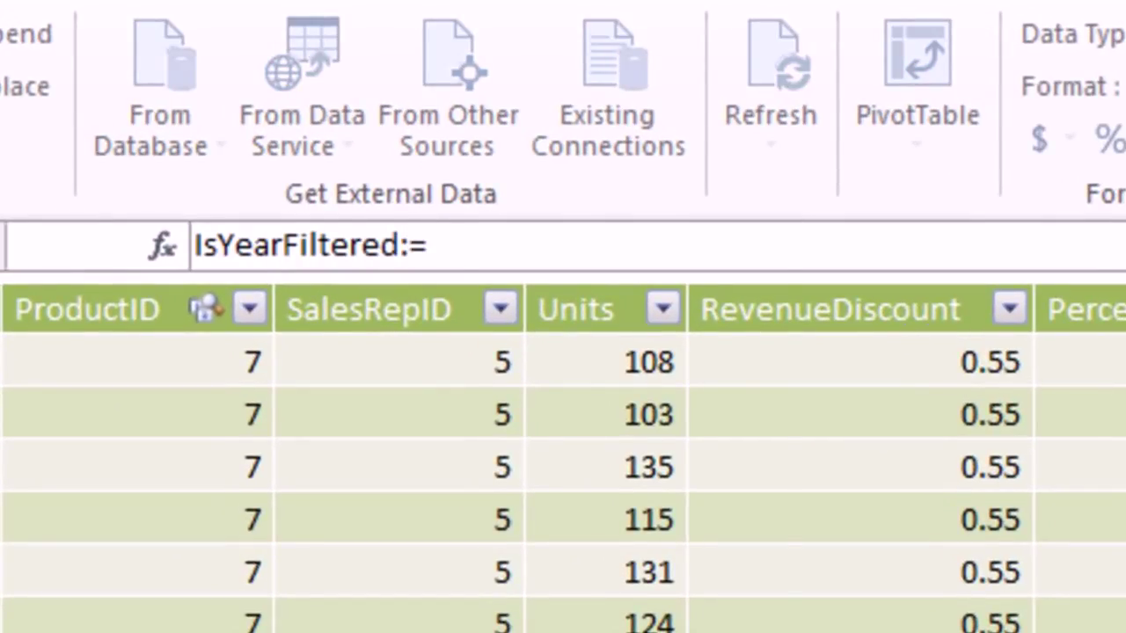
pyautogui.press('Tab')
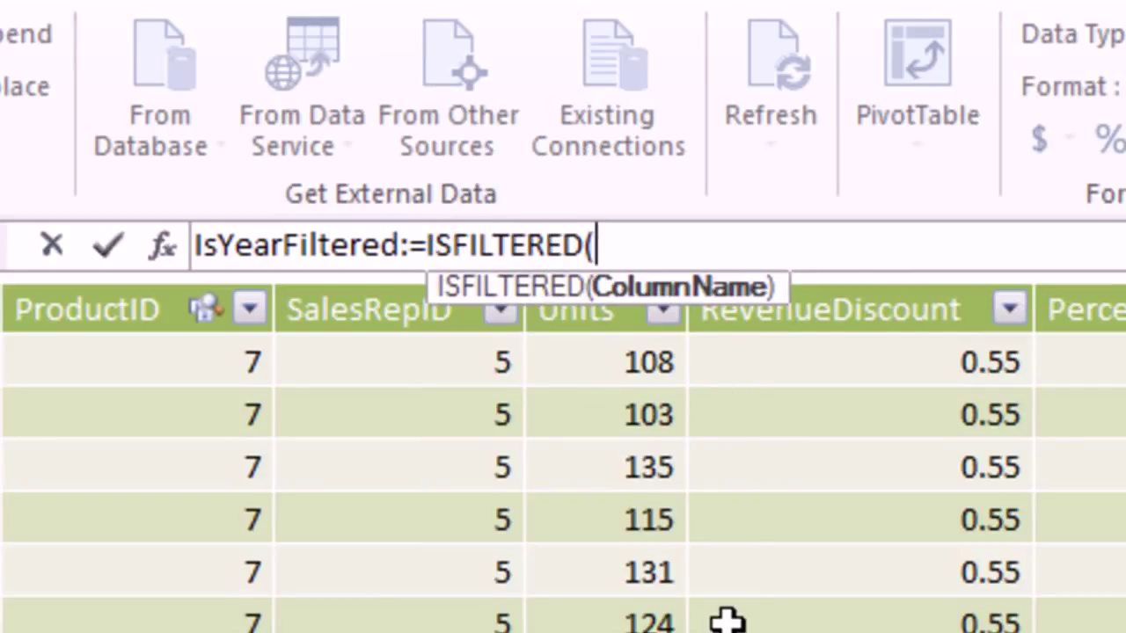
pyautogui.write('dc')
pyautogui.press('Down')
pyautogui.press('Down')
pyautogui.press('Down')
pyautogui.press('Down')
pyautogui.press('Down')
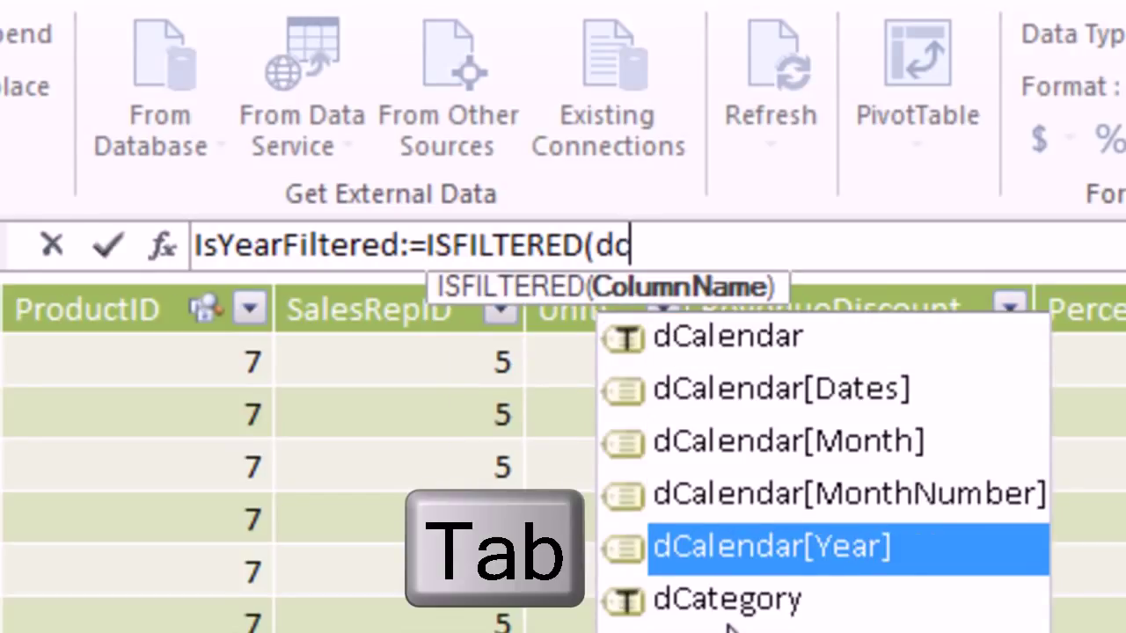
pyautogui.press('Tab')
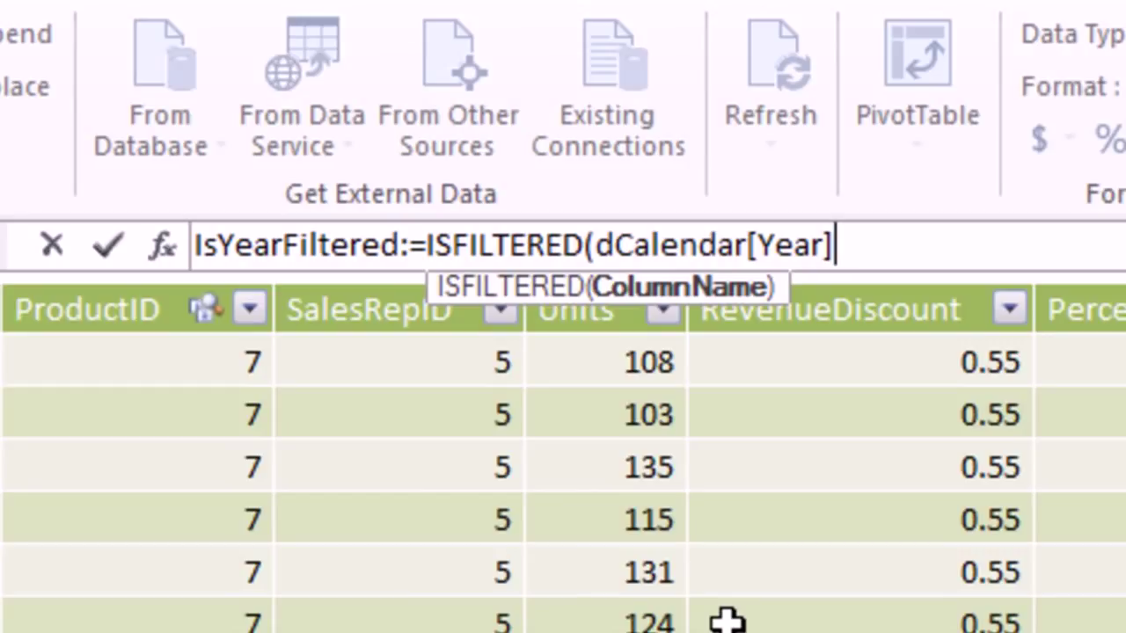
pyautogui.write(')')
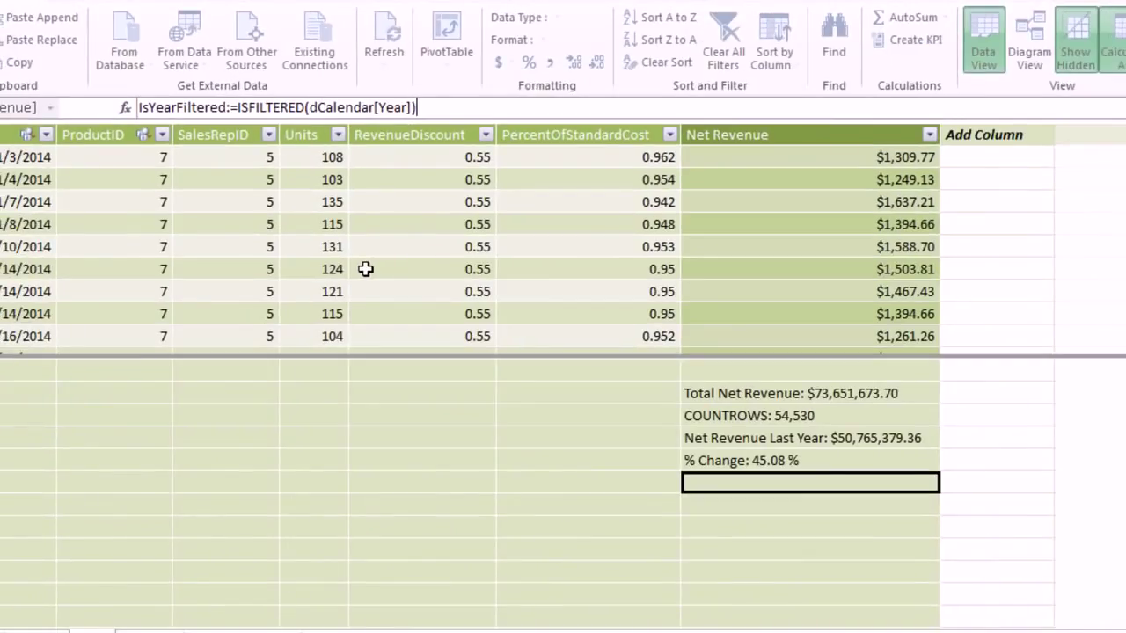
pyautogui.press('Return')
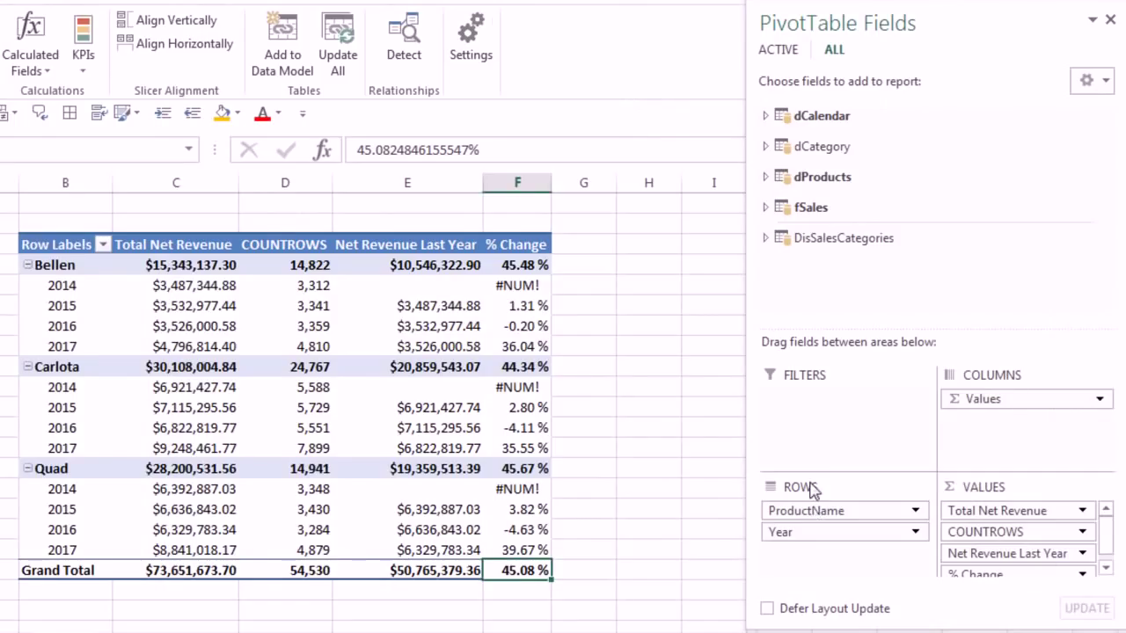
# - In the Excel workbook, add IsYearFiltered from fSales to the PivotTable values below % Change
pyautogui.click(762, 213)
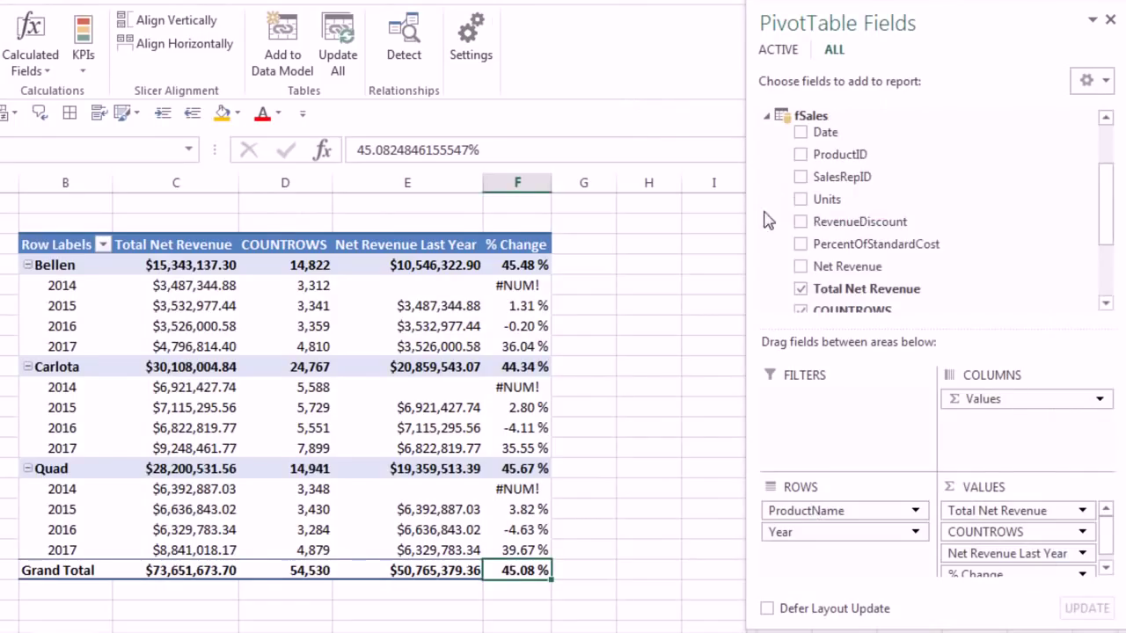
pyautogui.scroll(-2, 963, 234)
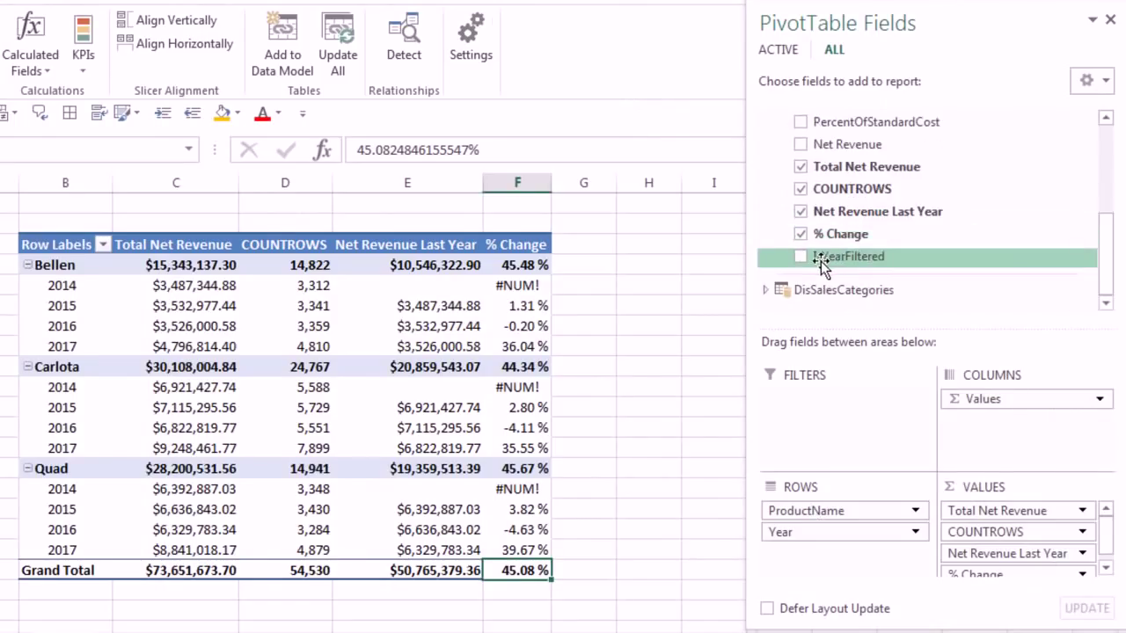
pyautogui.moveTo(815, 256); pyautogui.dragTo(992, 583)
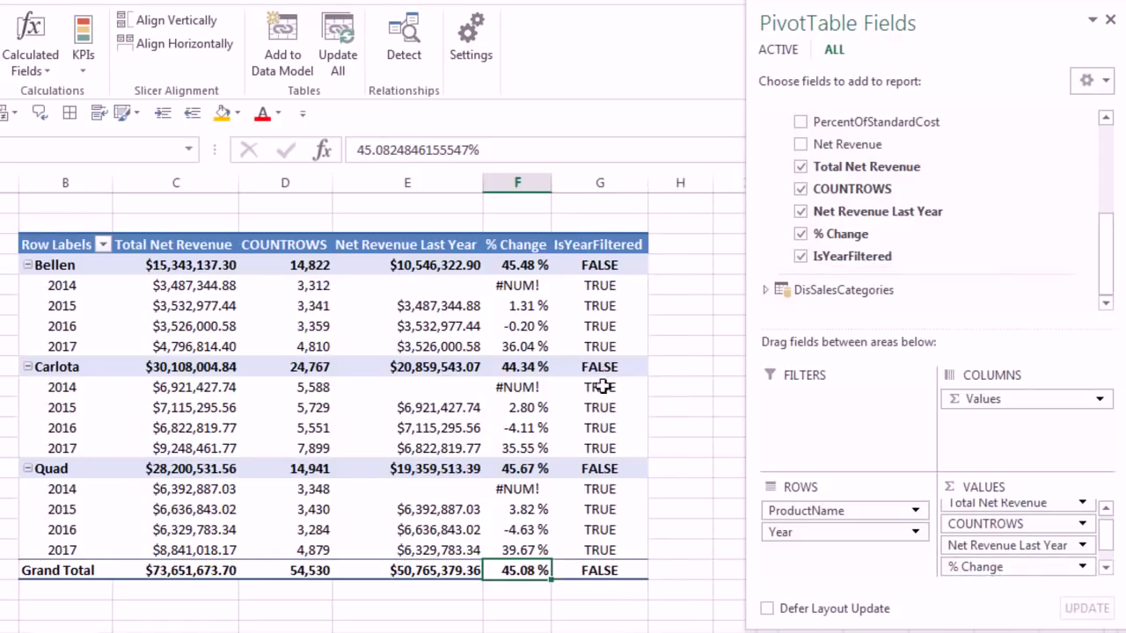
# - Examine the IsYearFiltered results in the three product subtotal rows and the grand total
pyautogui.click(602, 266)
pyautogui.click(603, 365)
pyautogui.click(613, 466)
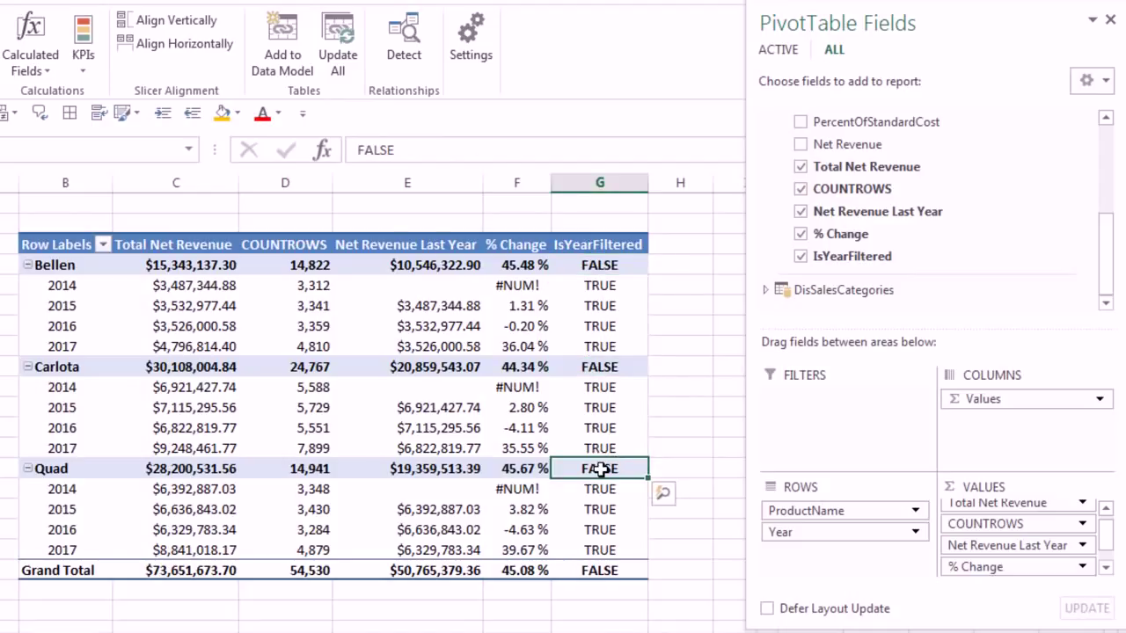
pyautogui.click(616, 570)
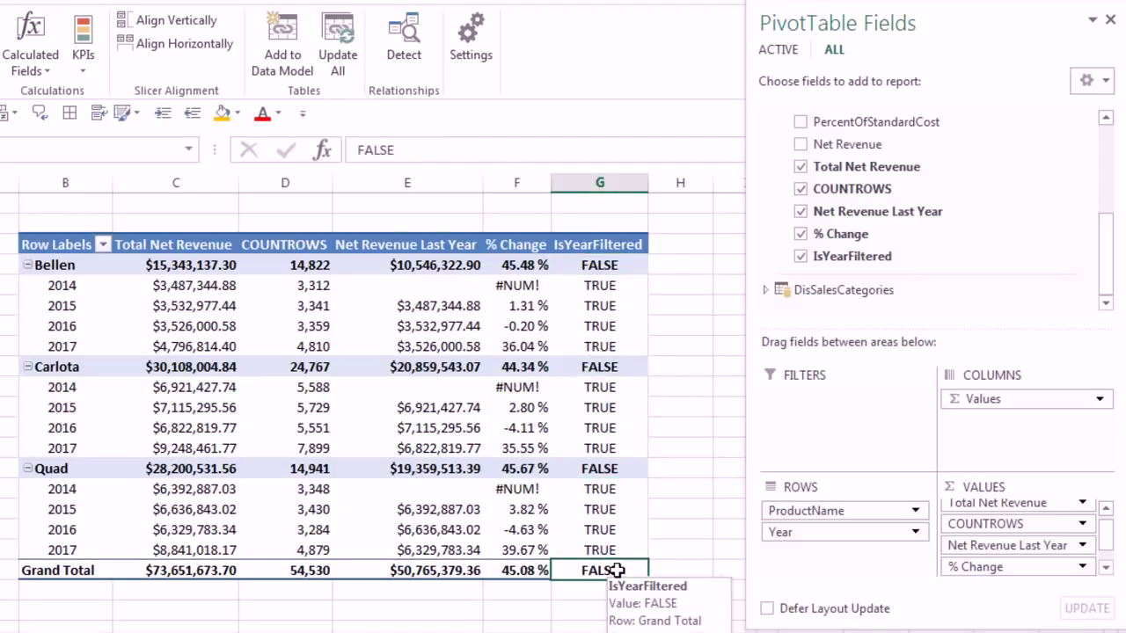
pyautogui.click(595, 368)
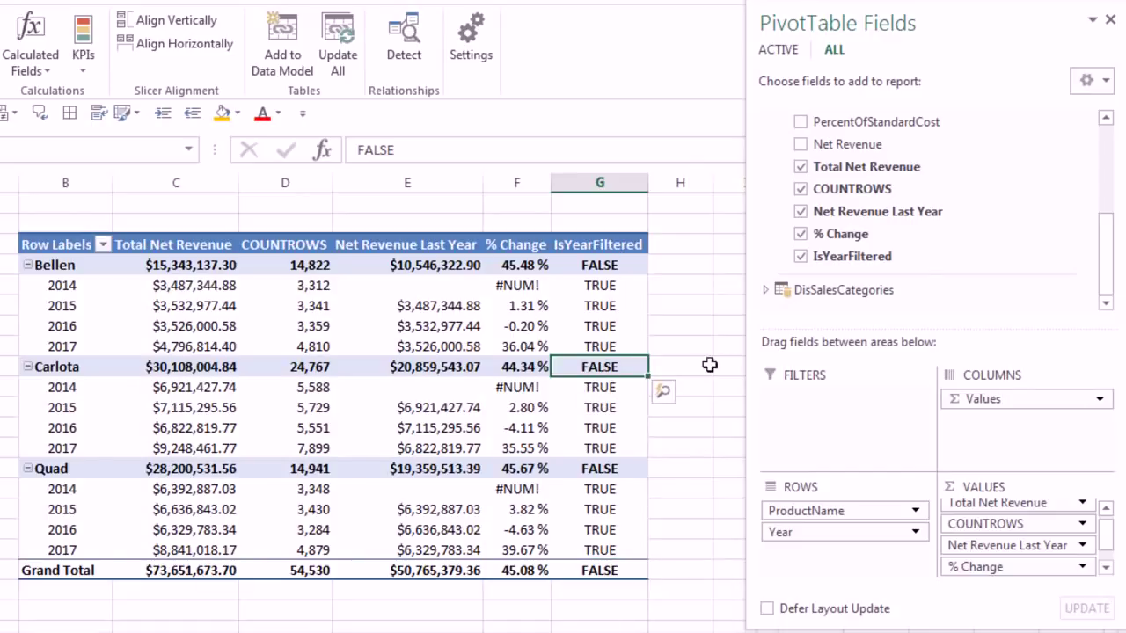
pyautogui.moveTo(608, 368)
# - In the PowerPivot window, begin the calculated field %ChangeCorrect:=IF([Net Revenue Last Year]=0,BLANK(), below IsYearFiltered
pyautogui.hotkey('alt', 'Tab')
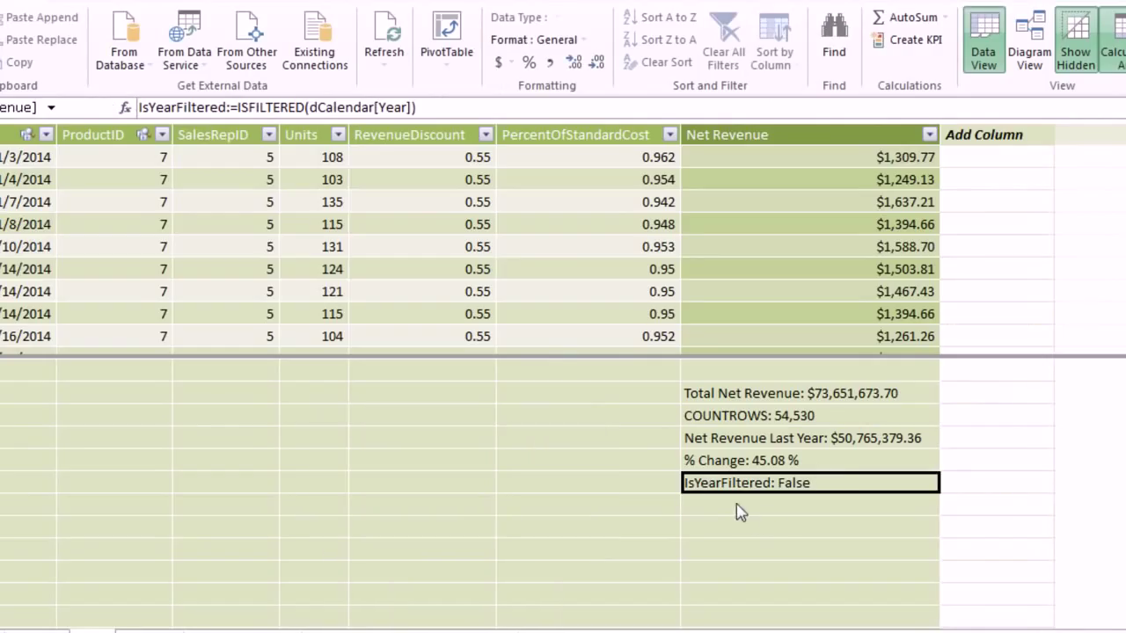
pyautogui.click(727, 508)
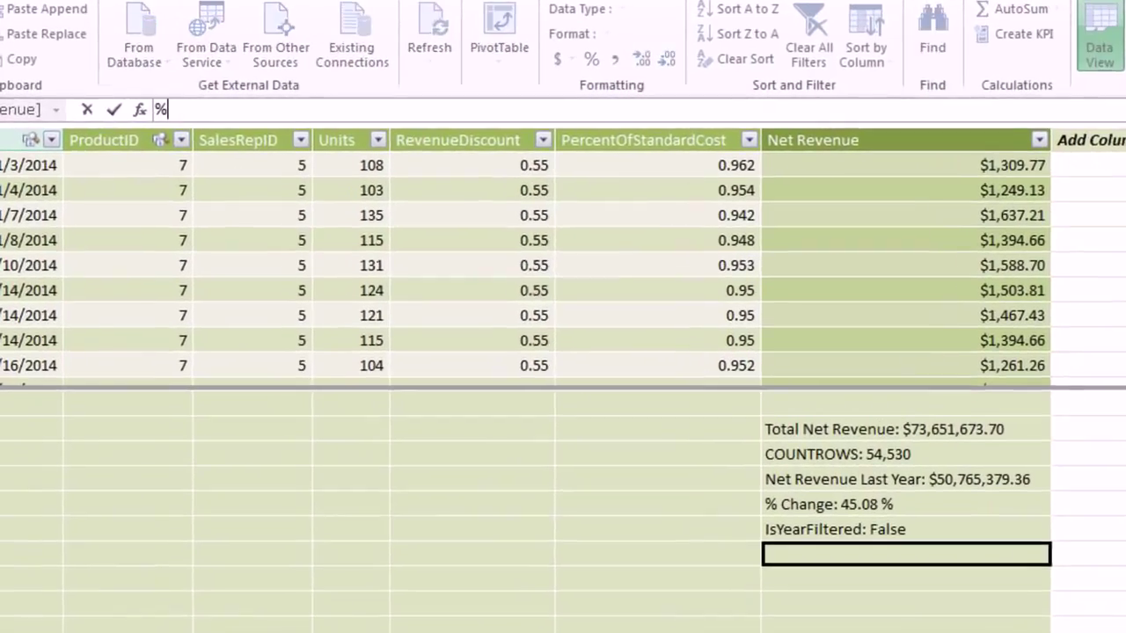
pyautogui.write('%ChangeCorrect')
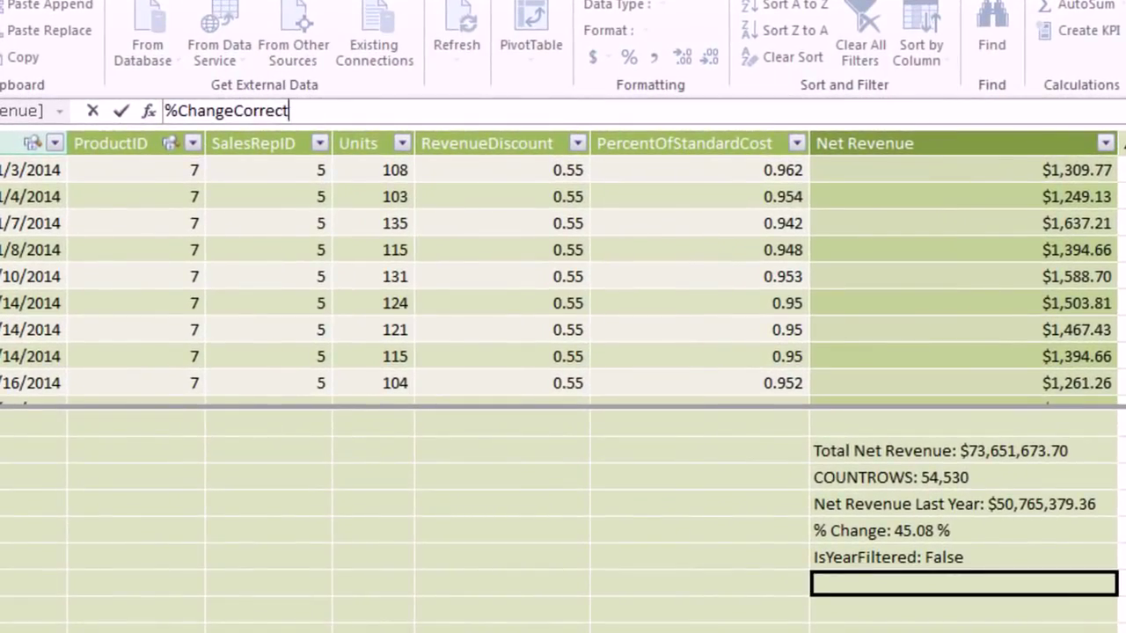
pyautogui.write(':=')
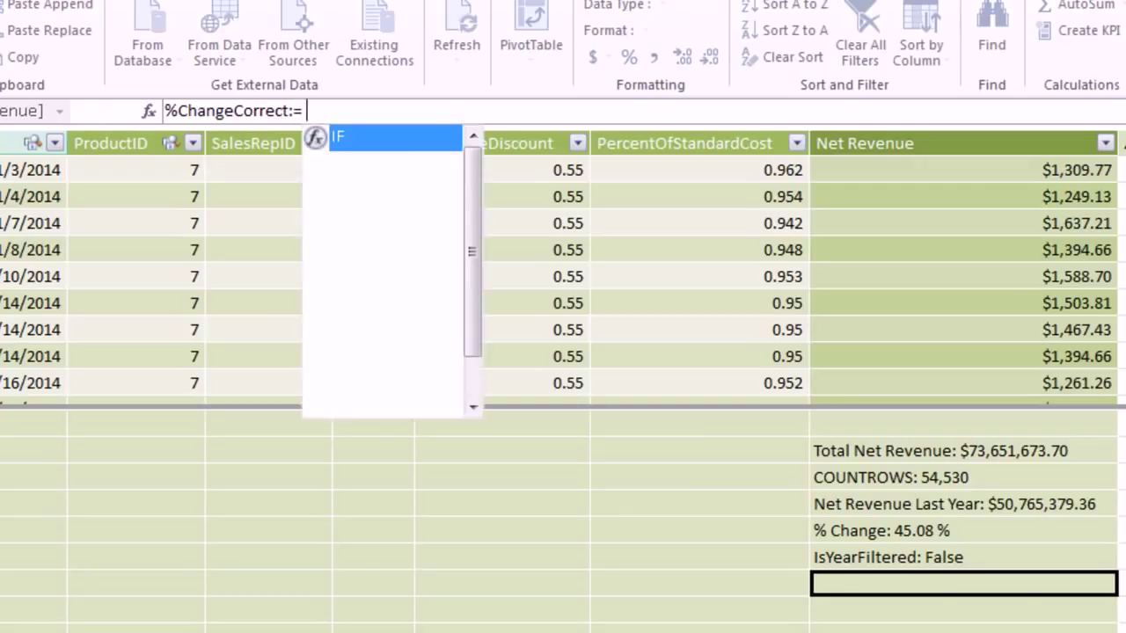
pyautogui.write('IF(')
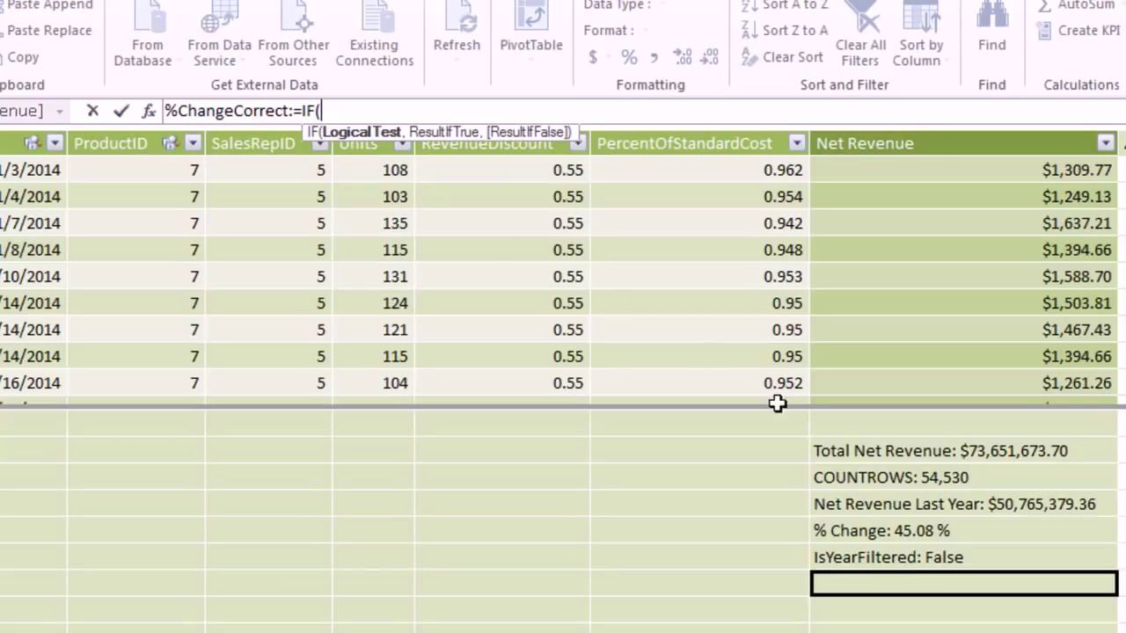
pyautogui.click(929, 505)
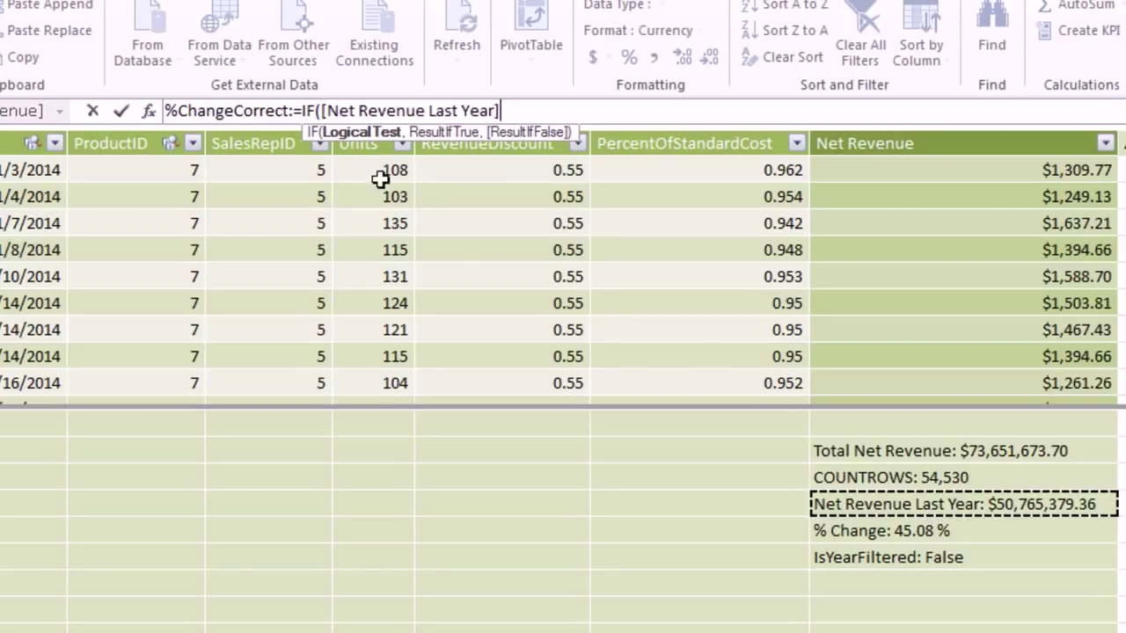
pyautogui.write('=0')
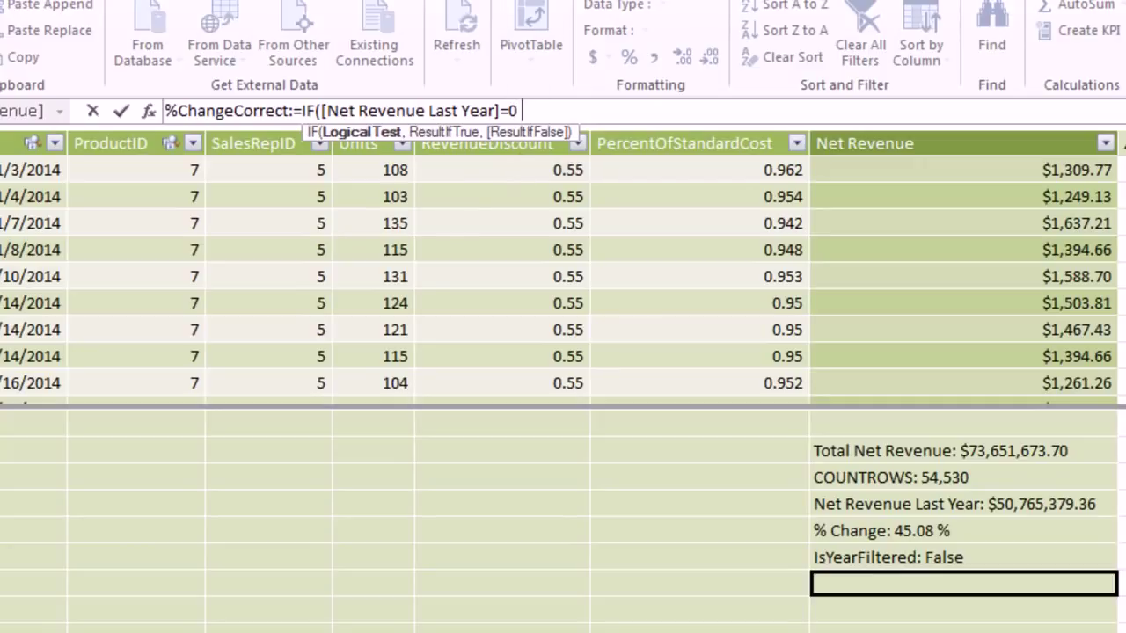
pyautogui.write(',')
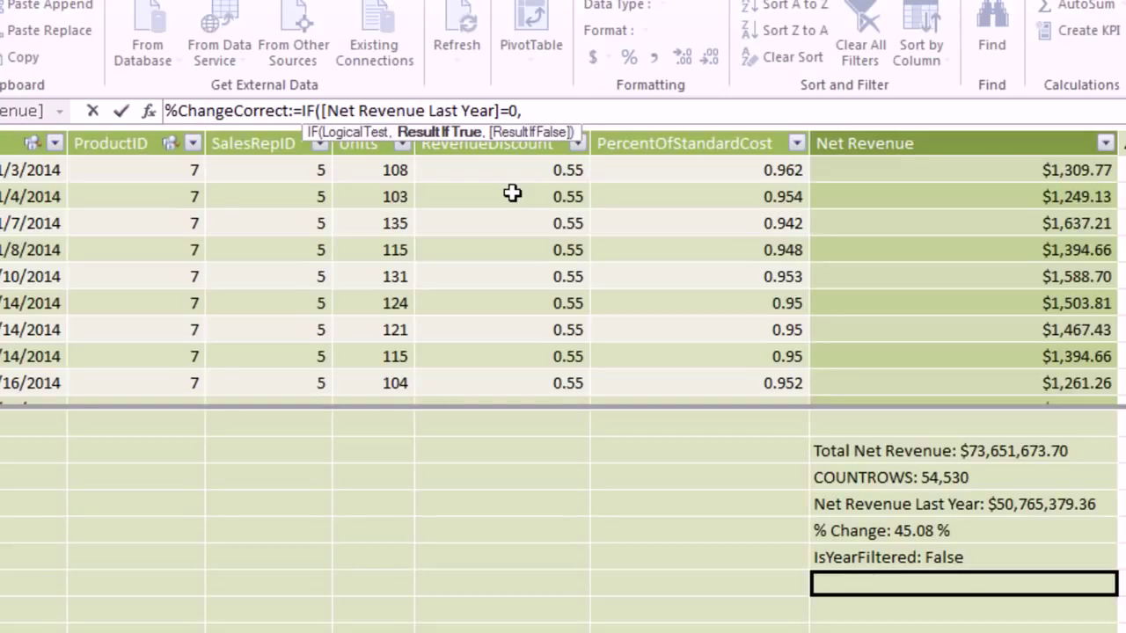
pyautogui.write('bl')
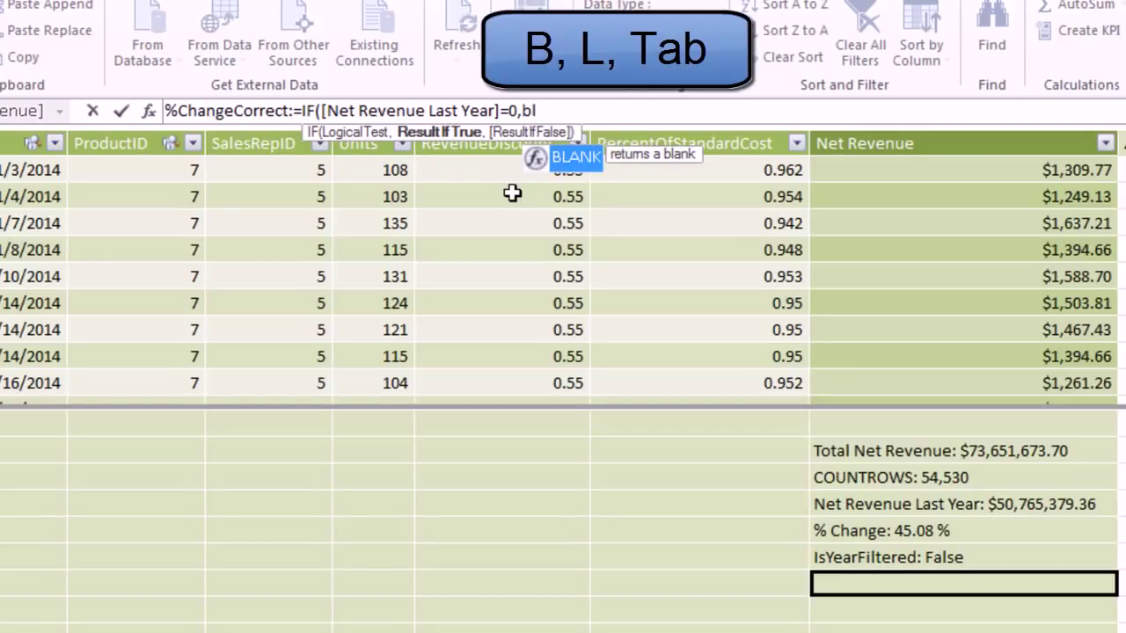
pyautogui.press('Tab')
pyautogui.write(')')
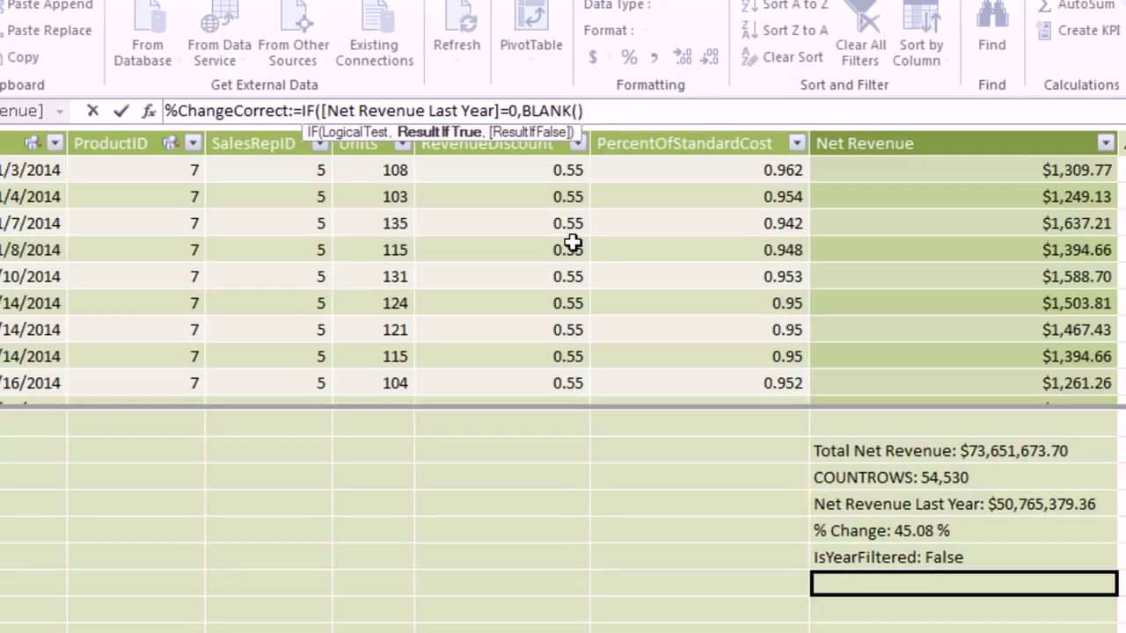
pyautogui.write(',')
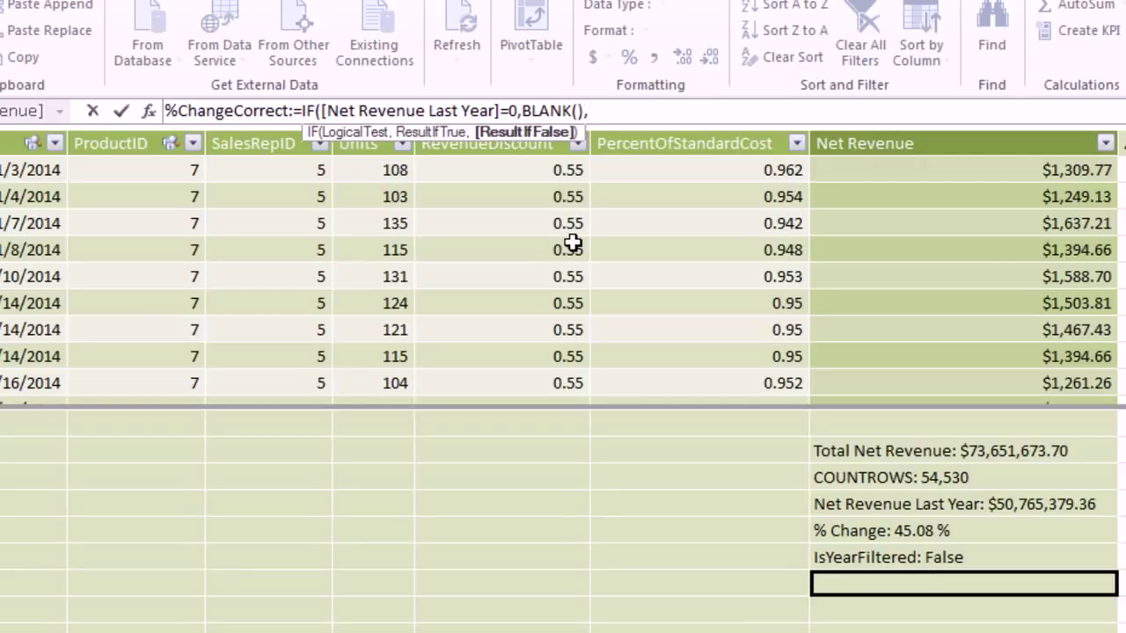
# - Complete the %ChangeCorrect formula with IF([IsYearFiltered],[% Change],BLANK())) and format the calculated field as a percentage
pyautogui.write('IF(')
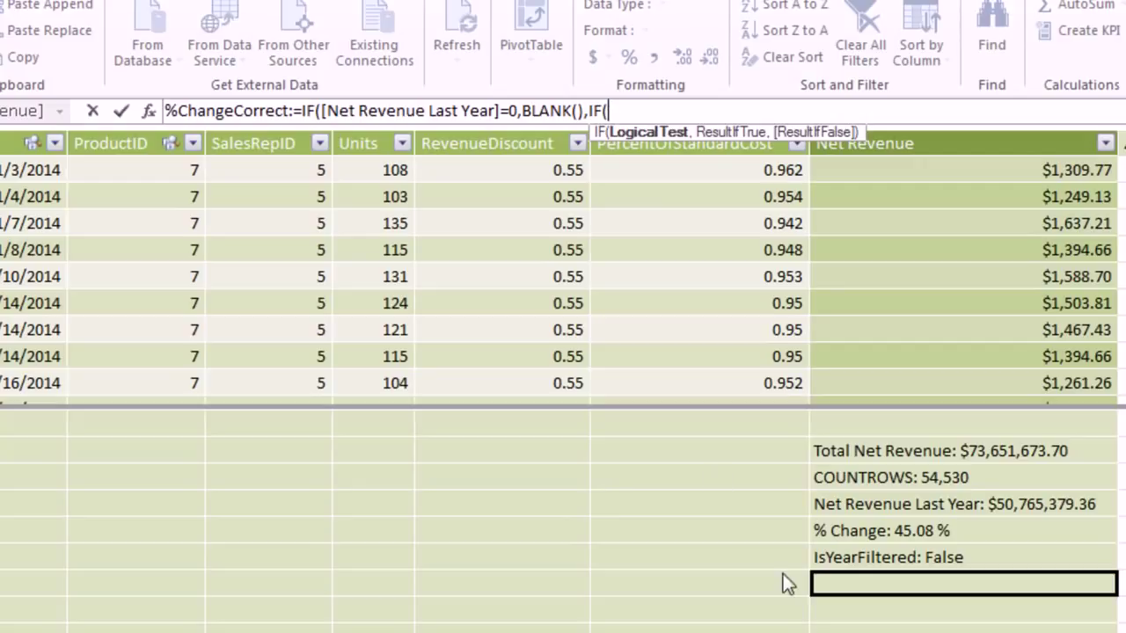
pyautogui.click(832, 554)
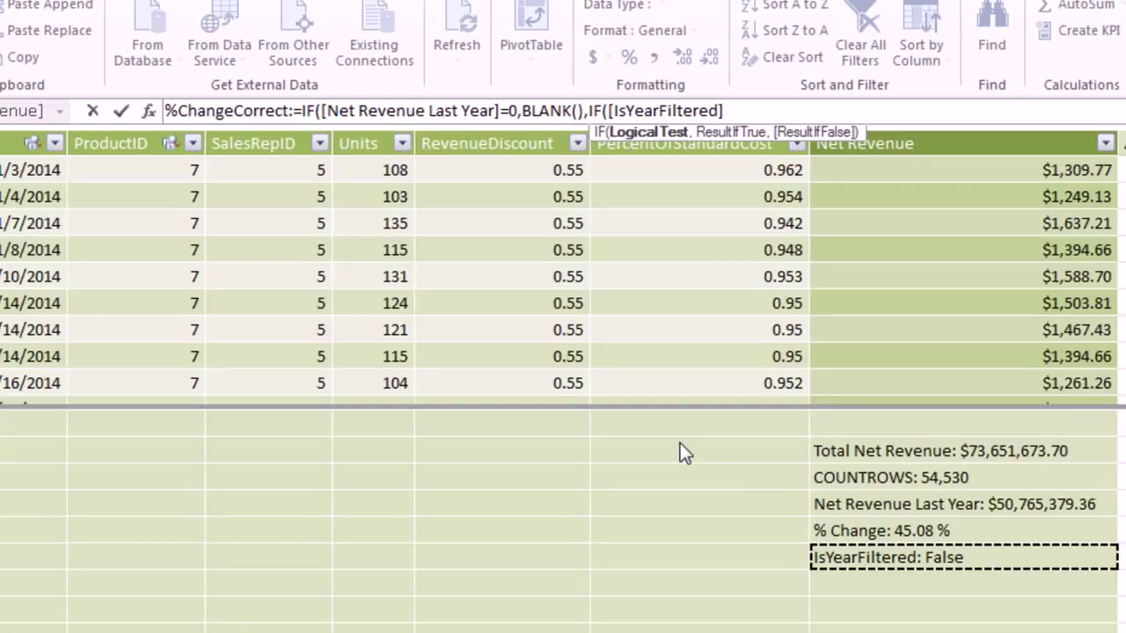
pyautogui.write(',')
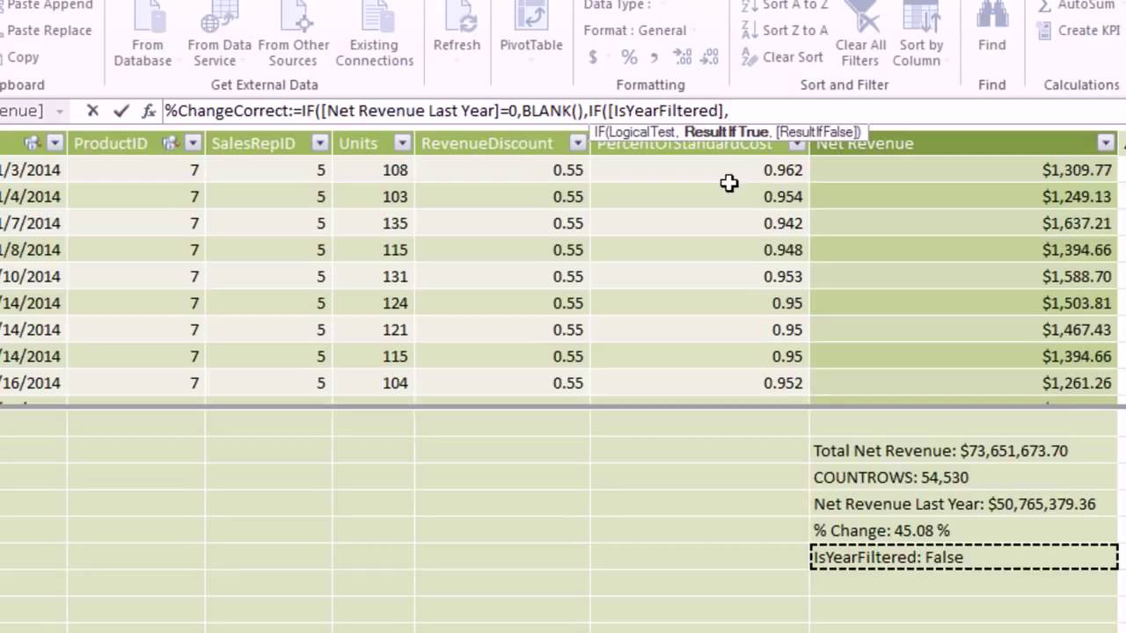
pyautogui.click(893, 533)
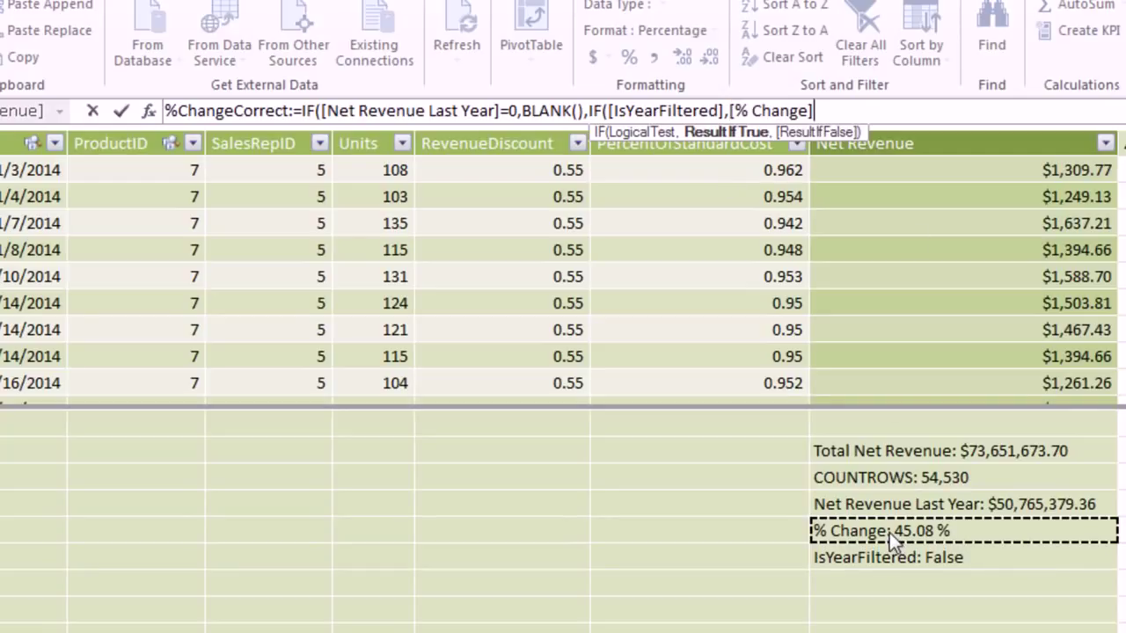
pyautogui.write(',')
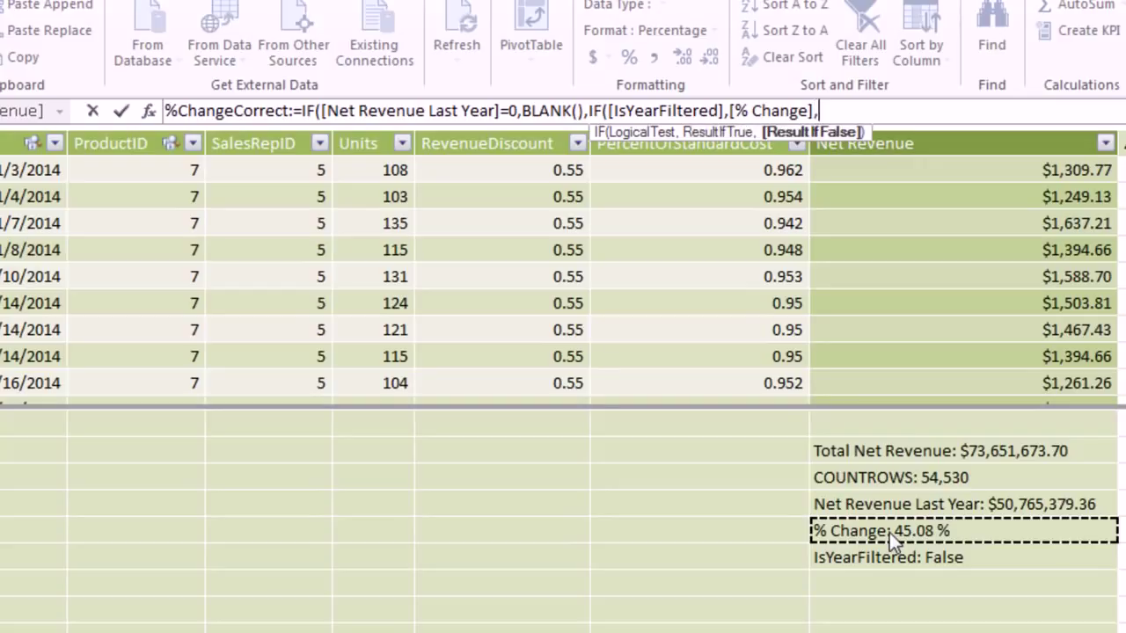
pyautogui.write('bl')
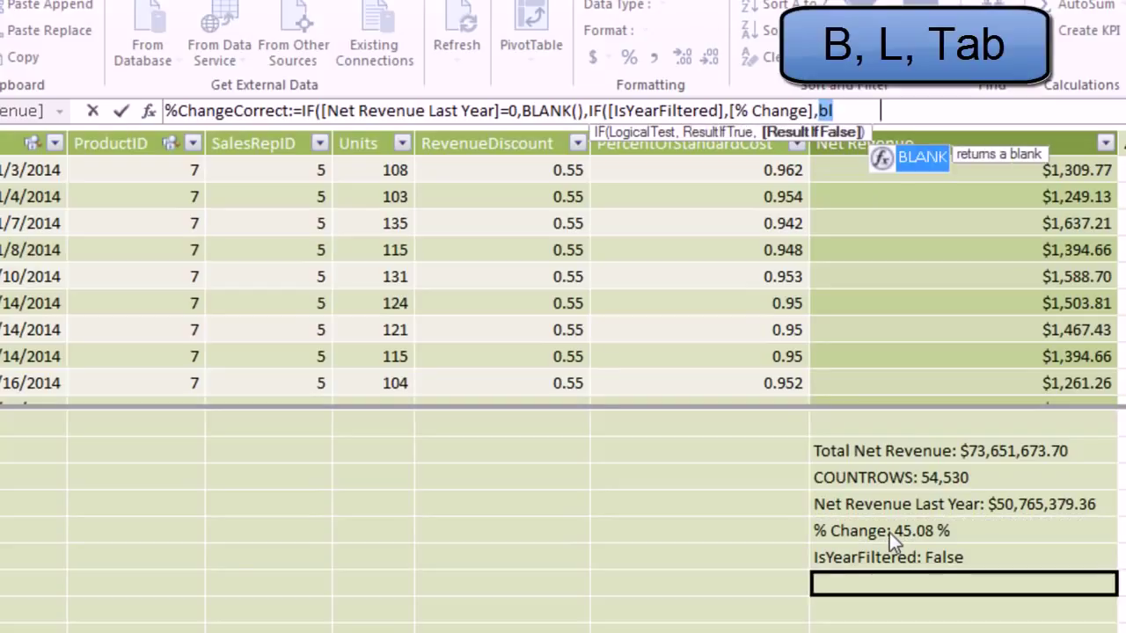
pyautogui.press('Tab')
pyautogui.write(')')
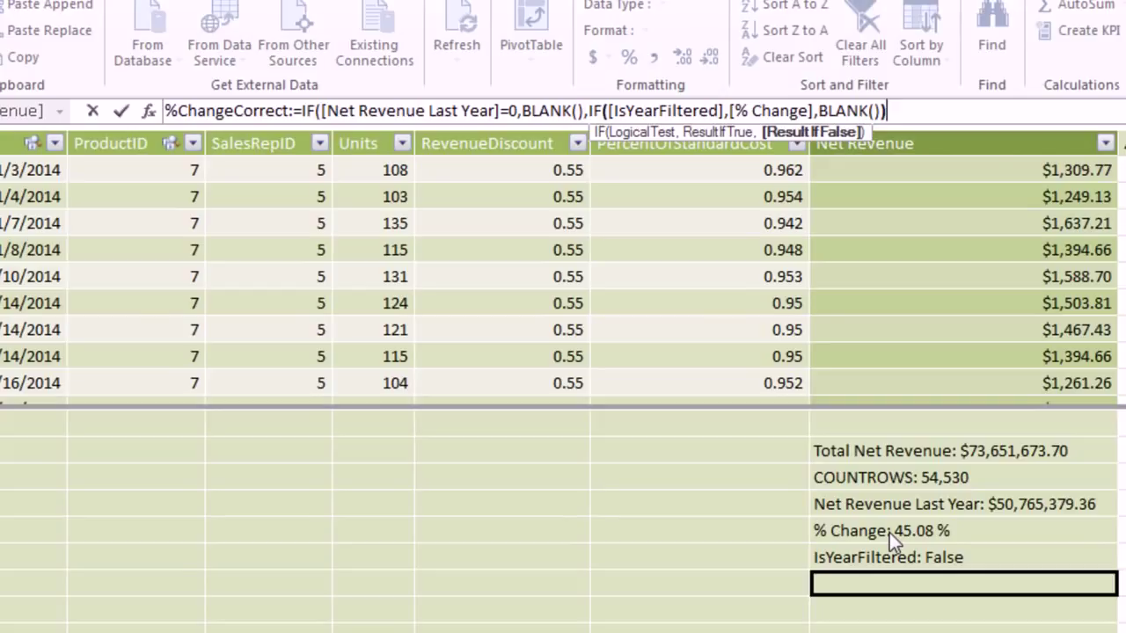
pyautogui.write(')')
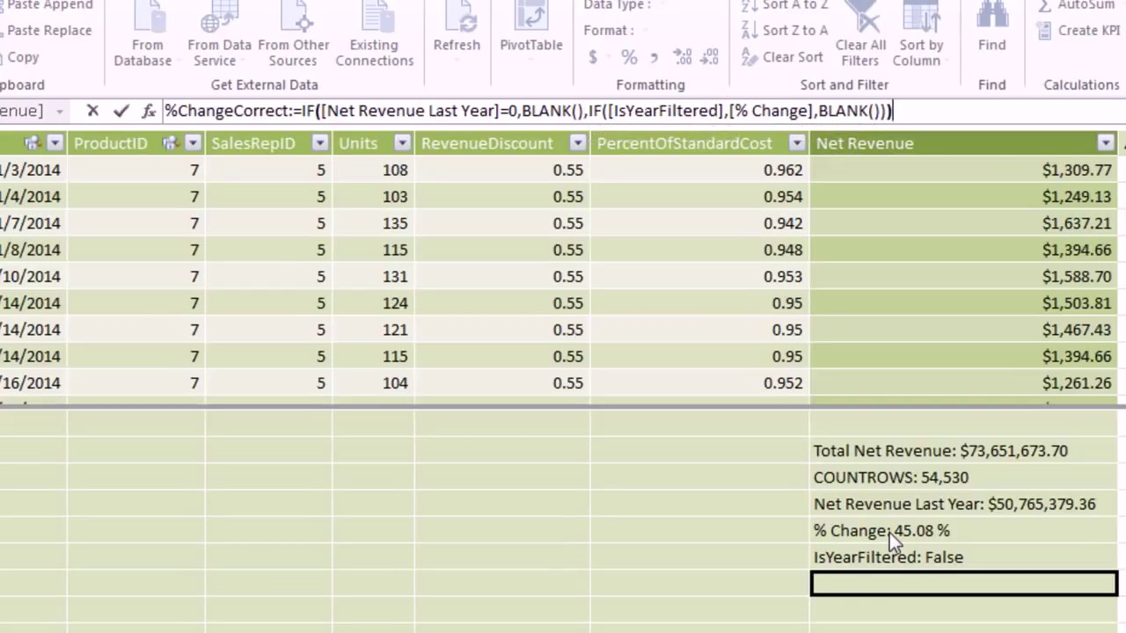
pyautogui.press('Return')
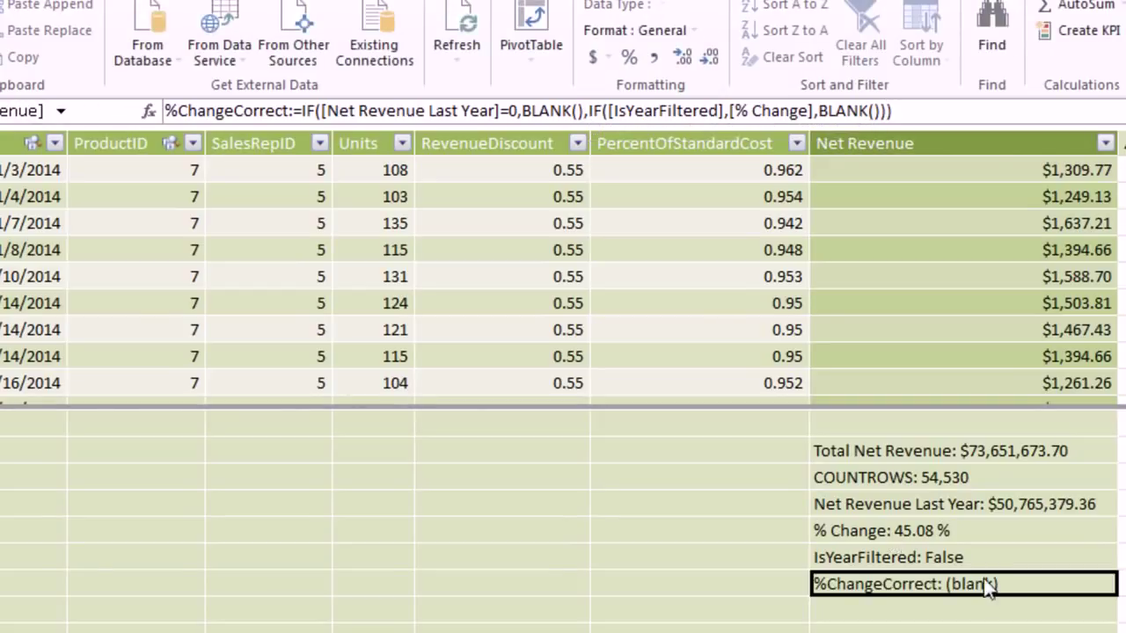
pyautogui.click(630, 59)
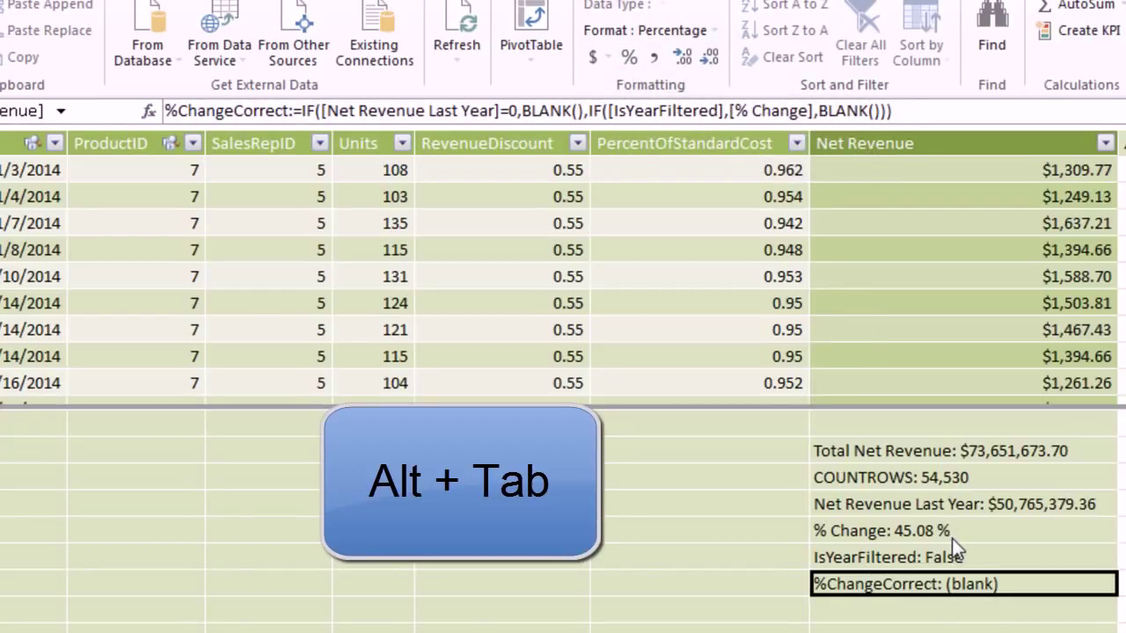
# - In the Excel workbook, add %ChangeCorrect from fSales to the PivotTable values below IsYearFiltered
pyautogui.hotkey('alt', 'Tab')
pyautogui.click(579, 287)
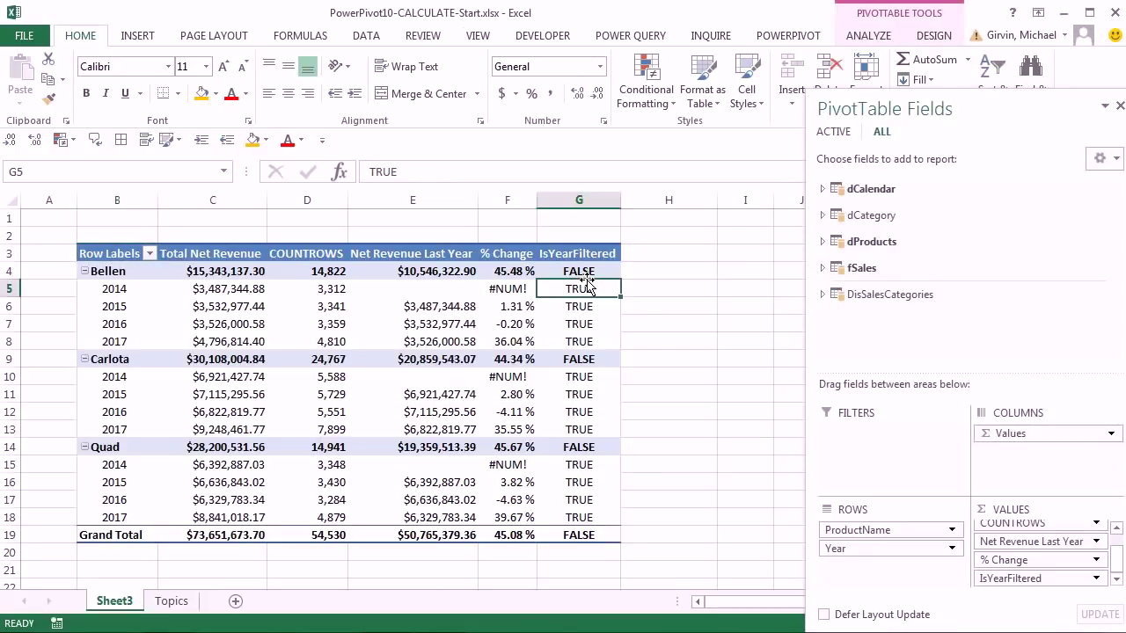
pyautogui.moveTo(867, 312); pyautogui.dragTo(1021, 582)
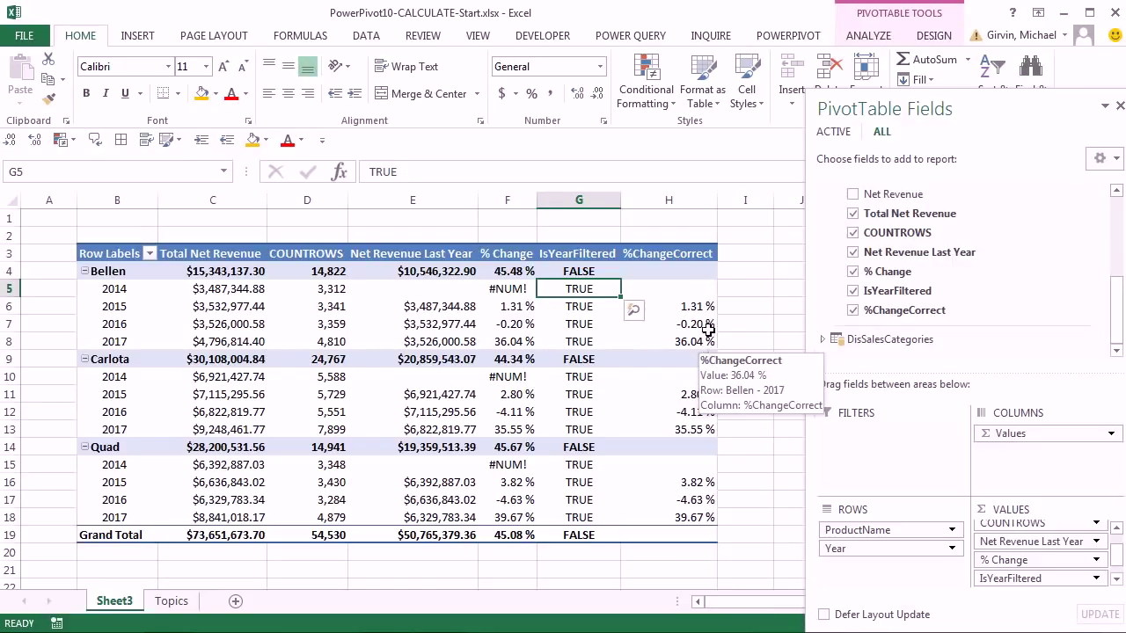
# - Switch to the PowerPivot window and create a new PivotTable on a new worksheet
pyautogui.hotkey('alt', 'Tab')
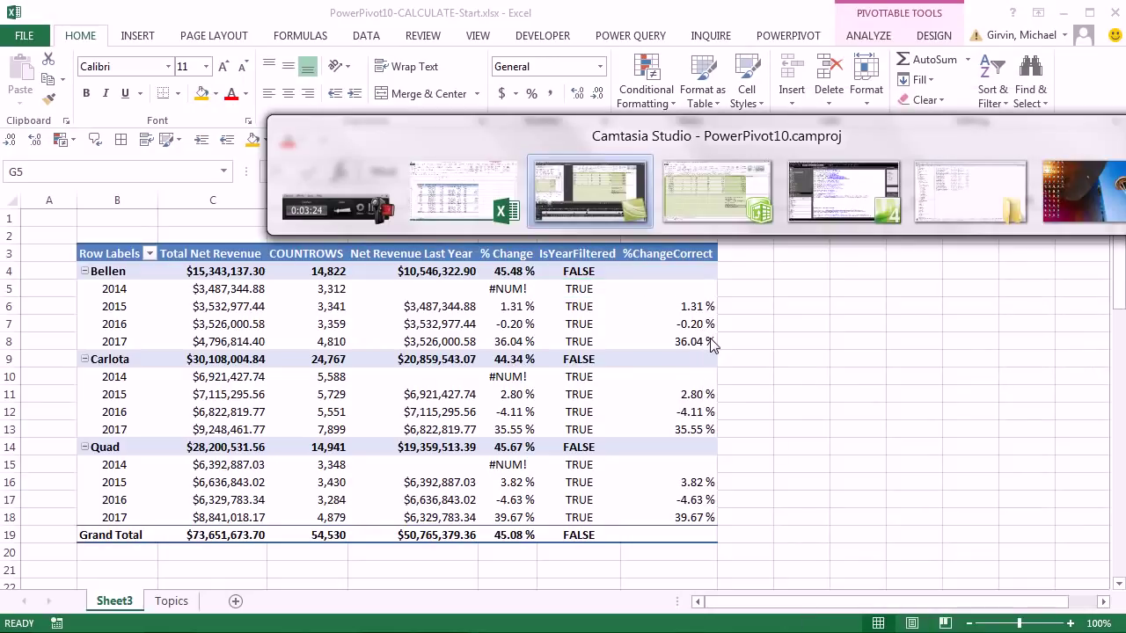
pyautogui.hotkey('alt', 'Tab')
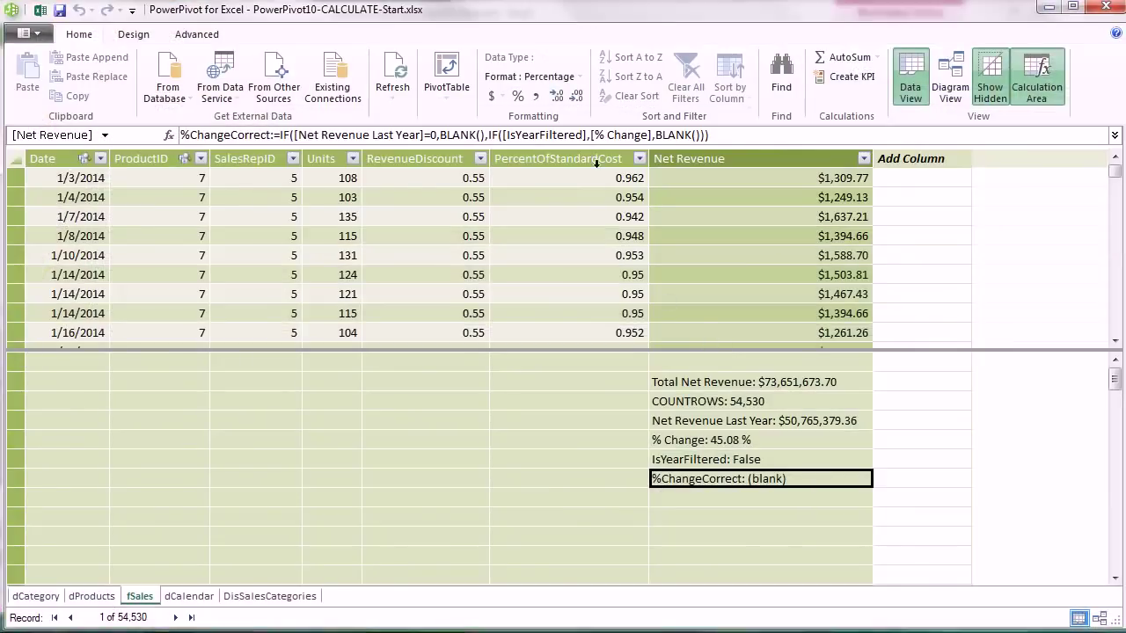
pyautogui.click(447, 72)
pyautogui.click(767, 224)
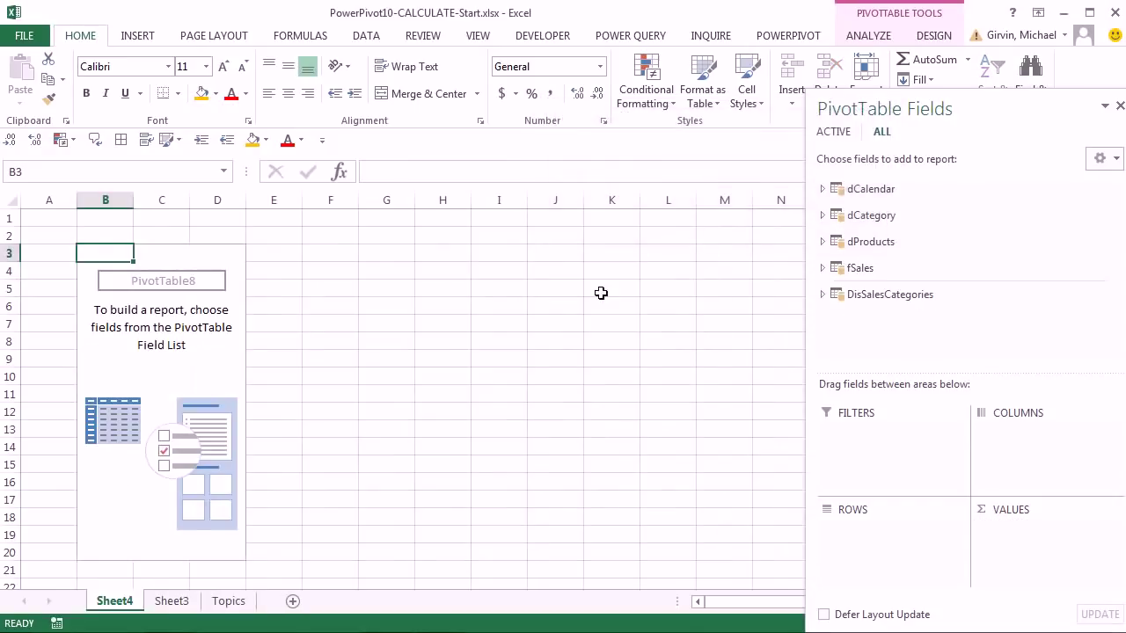
# - Rename Sheet3 as F C CALC and the sheet holding the empty PivotTable as Y % Change by Product
pyautogui.click(169, 600)
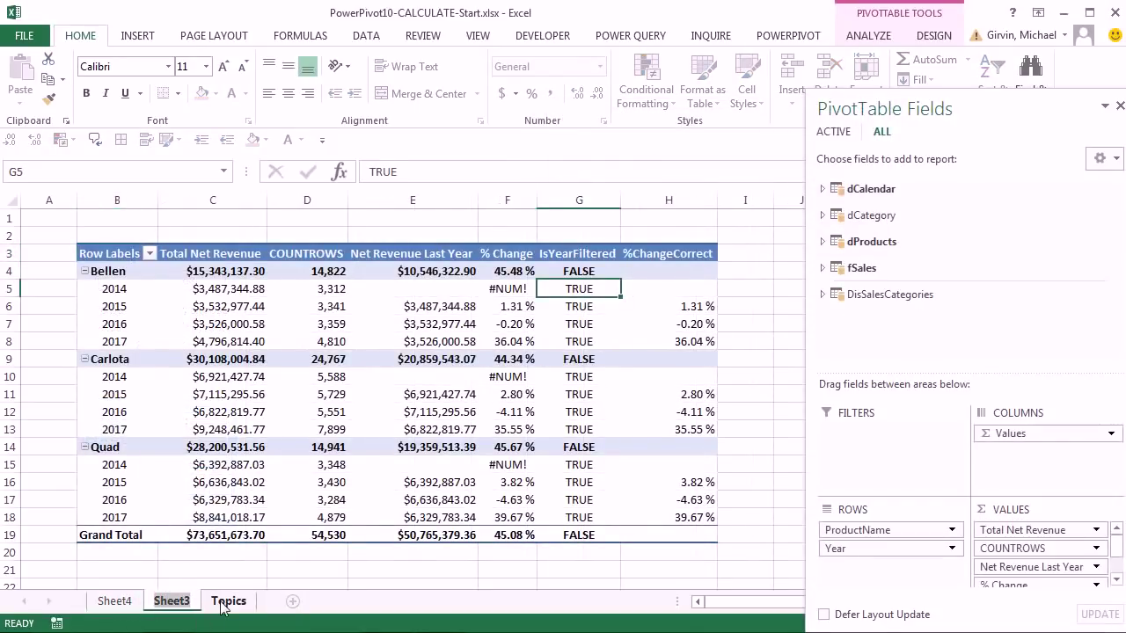
pyautogui.write('F C')
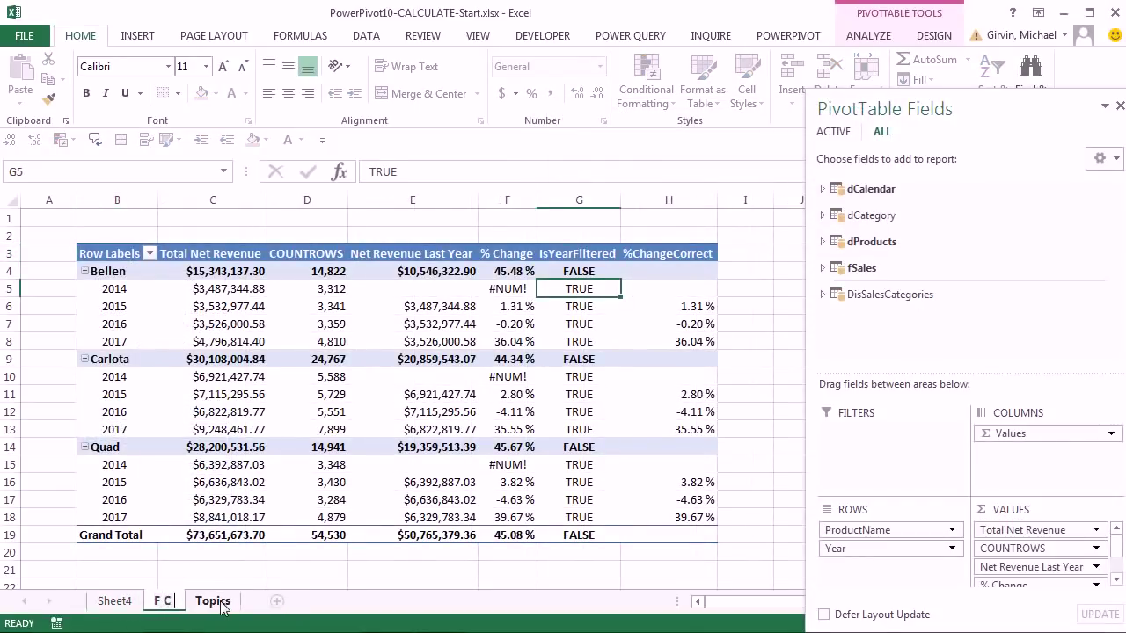
pyautogui.write(' CALC')
pyautogui.press('Return')
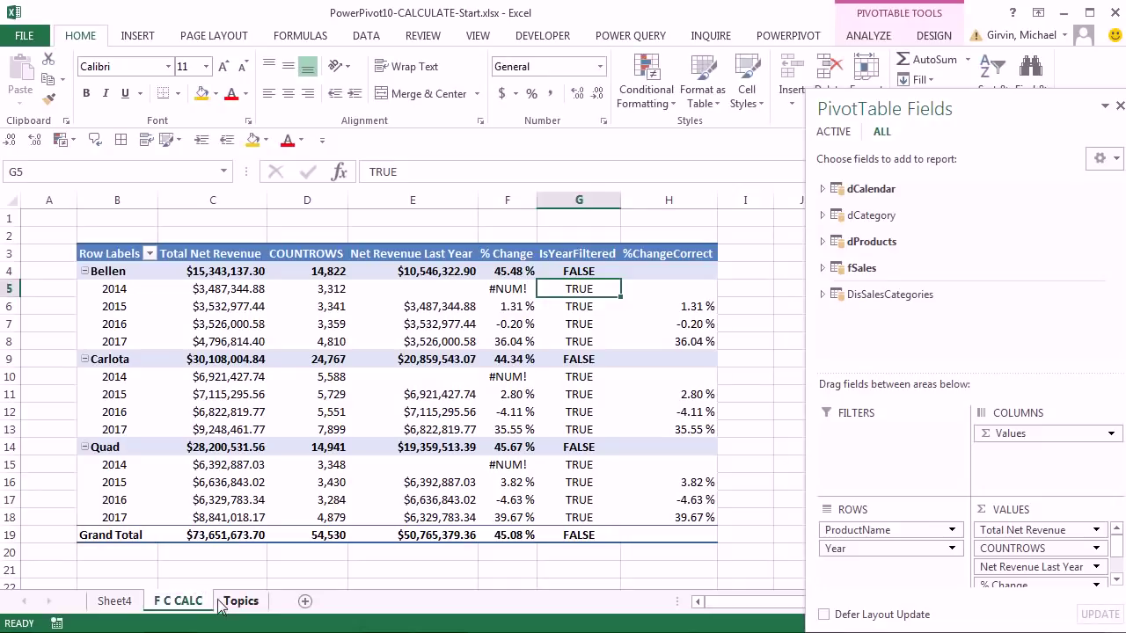
pyautogui.doubleClick(111, 601)
pyautogui.write('Y % Change by Product')
pyautogui.press('Return')
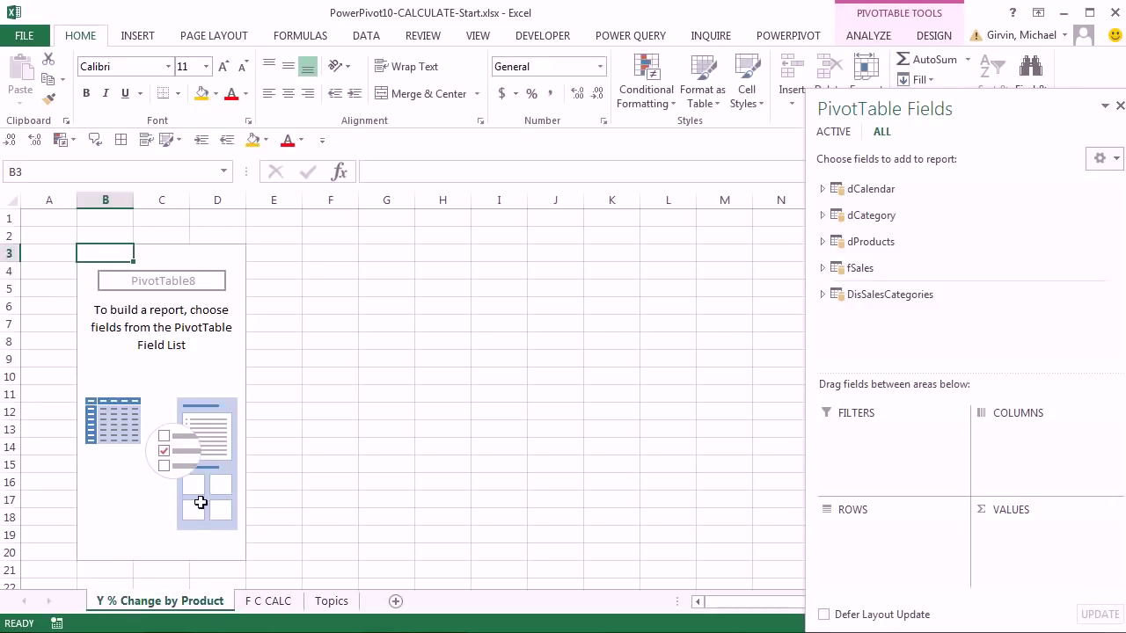
# - Add Year from dCalendar to the PivotTable rows and place ProductName from dProducts above it
pyautogui.click(824, 190)
pyautogui.moveTo(866, 282); pyautogui.dragTo(894, 534)
pyautogui.click(822, 316)
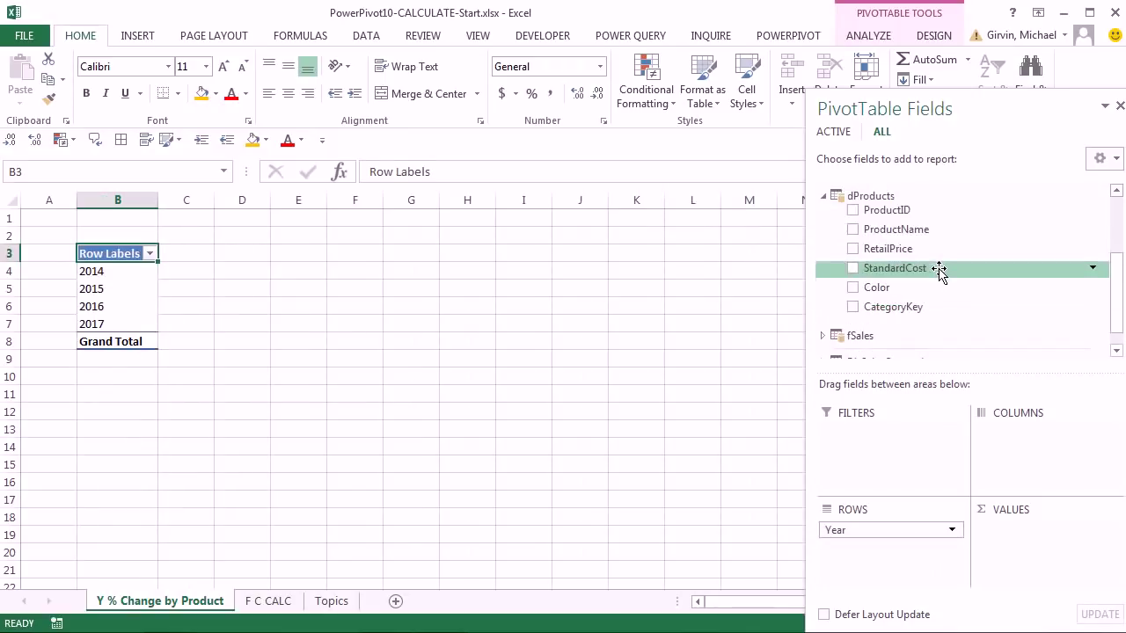
pyautogui.moveTo(857, 230); pyautogui.dragTo(889, 528)
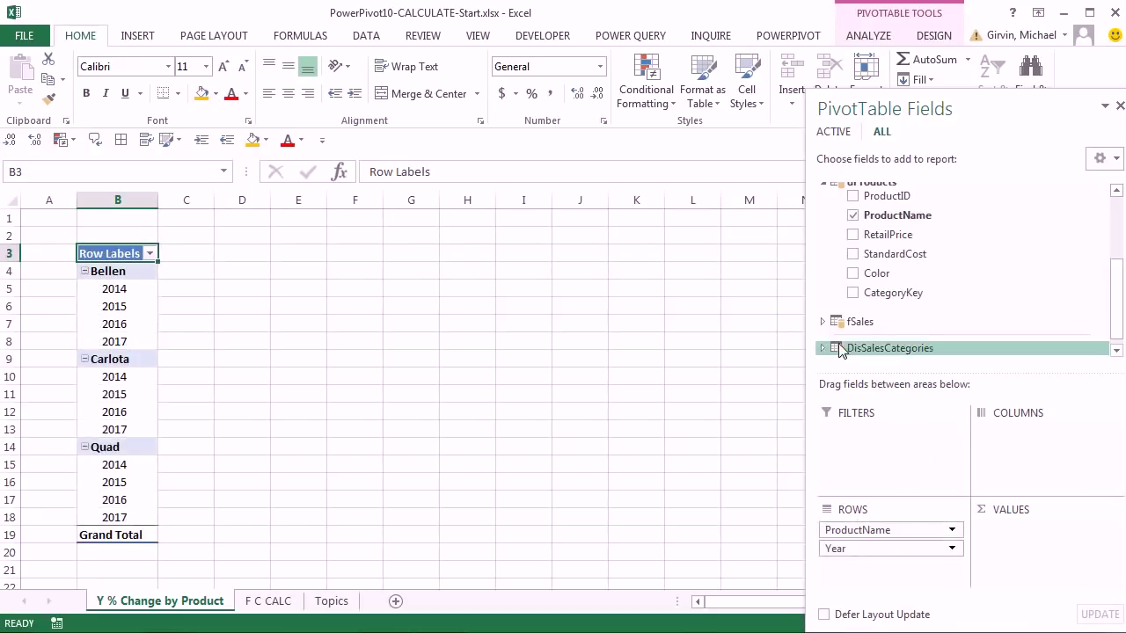
# - Add Total Net Revenue and %ChangeCorrect from fSales to the PivotTable values
pyautogui.click(823, 322)
pyautogui.moveTo(885, 292); pyautogui.dragTo(1022, 554)
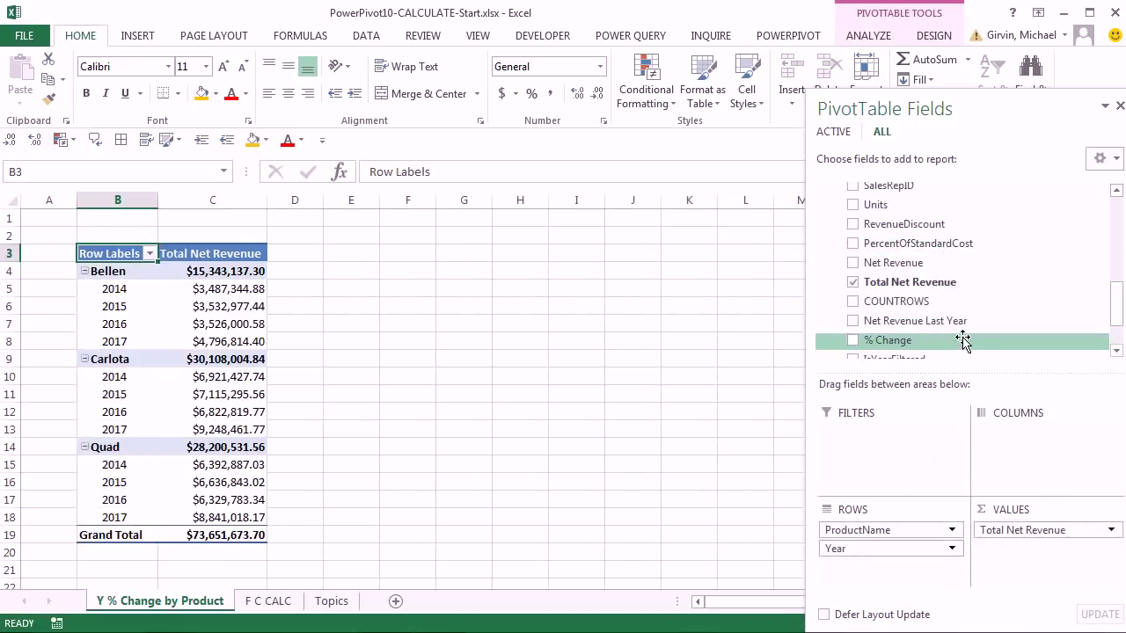
pyautogui.scroll(-2, 962, 340)
pyautogui.moveTo(864, 309); pyautogui.dragTo(1038, 582)
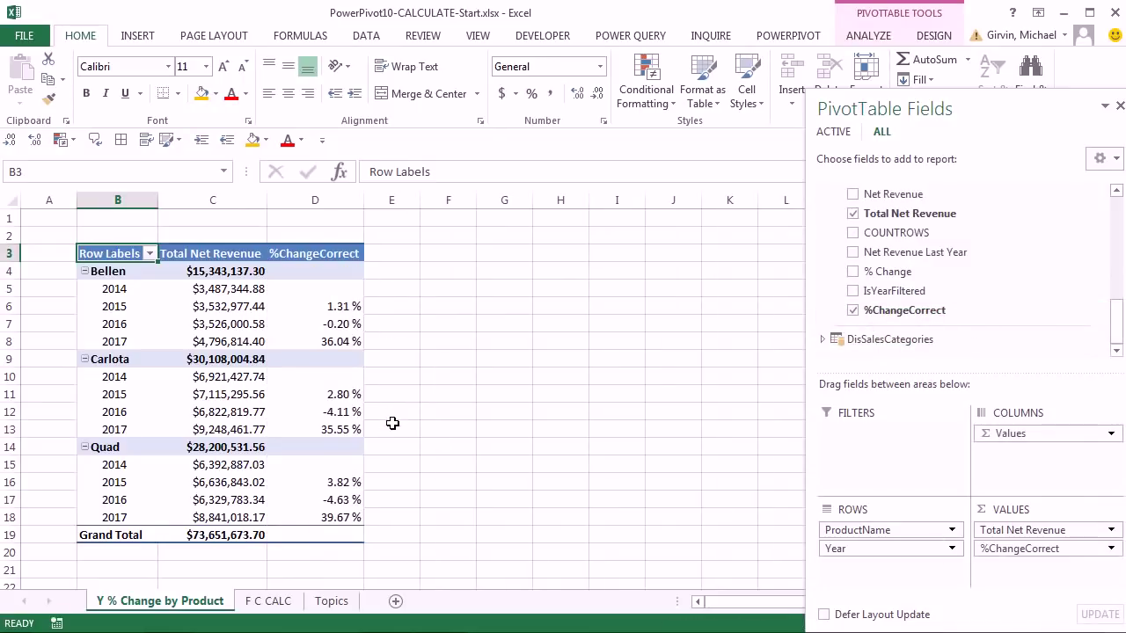
# - Try the outline form and the tabular form as the PivotTable's report layout
pyautogui.click(933, 36)
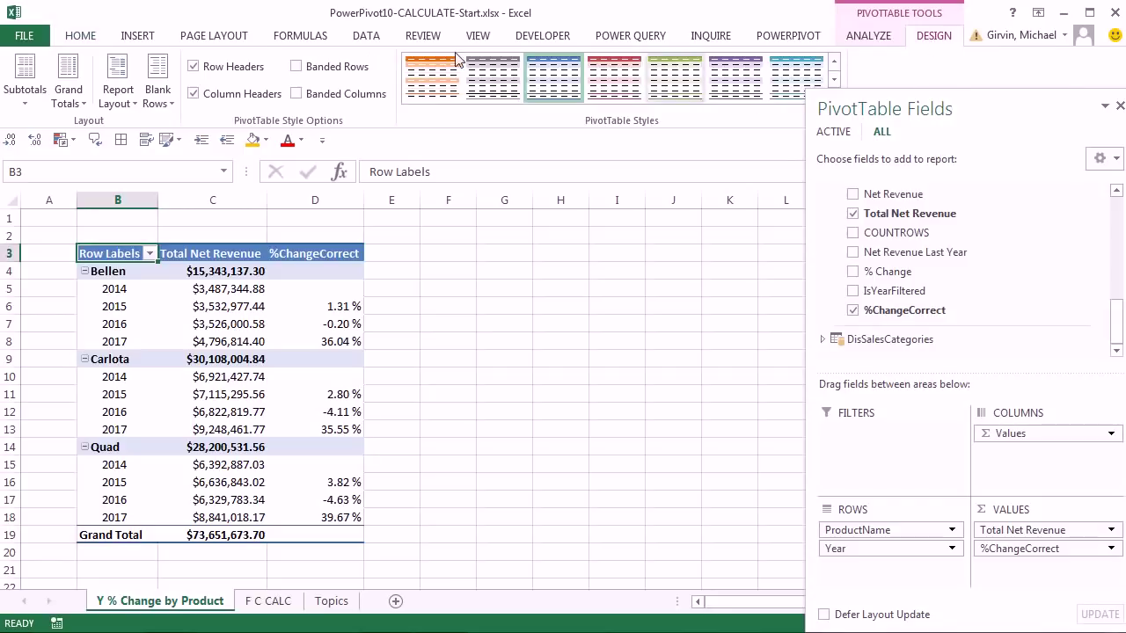
pyautogui.click(118, 104)
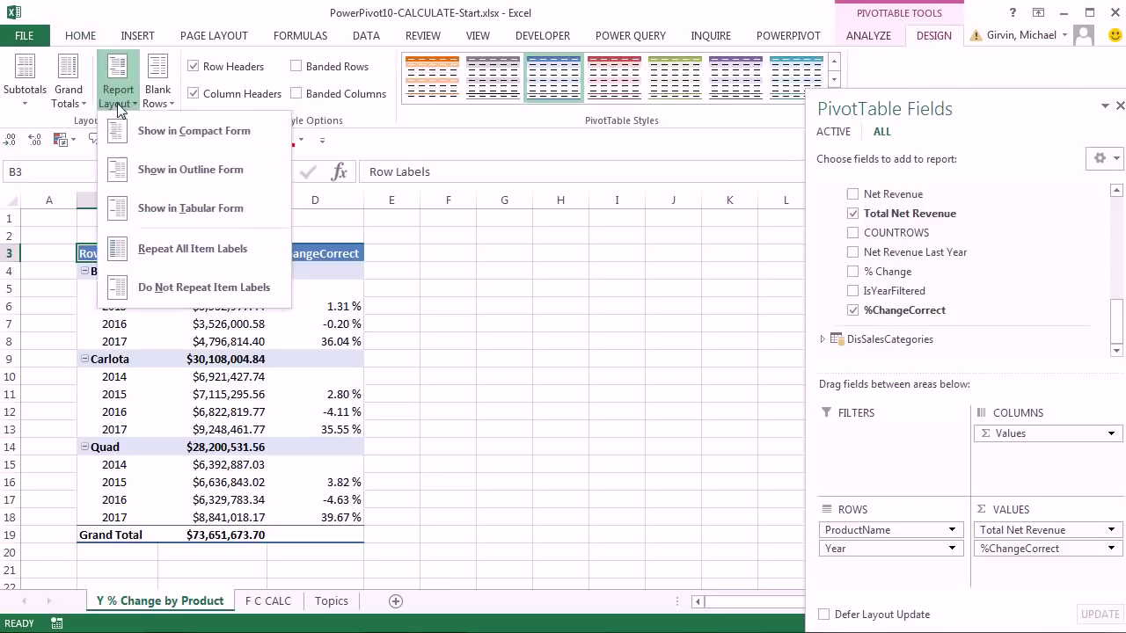
pyautogui.click(138, 167)
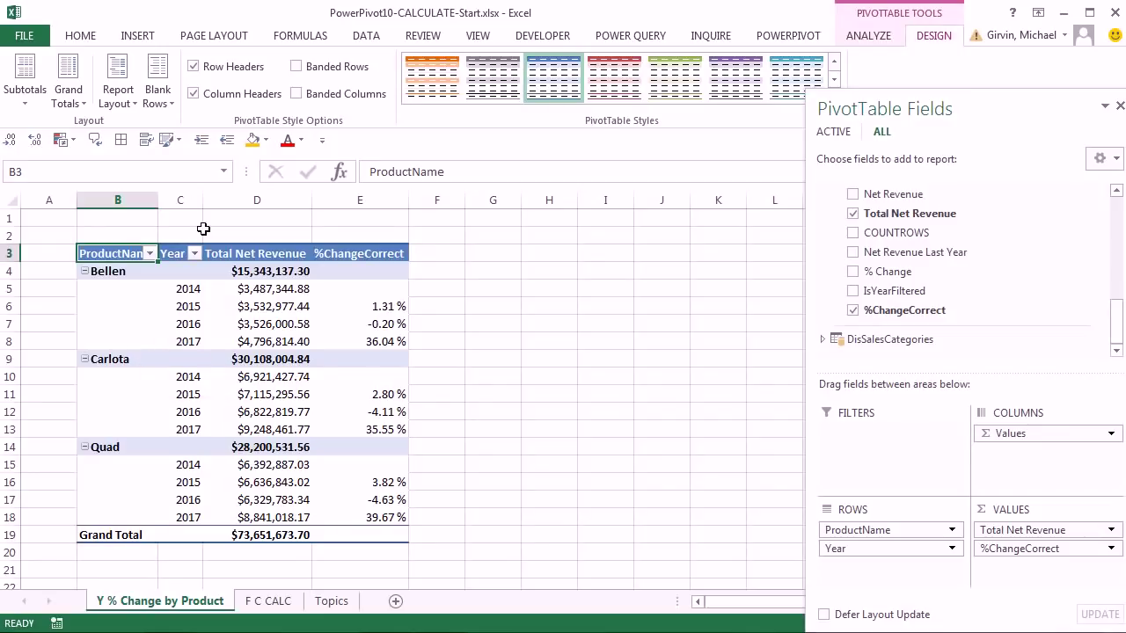
pyautogui.click(118, 95)
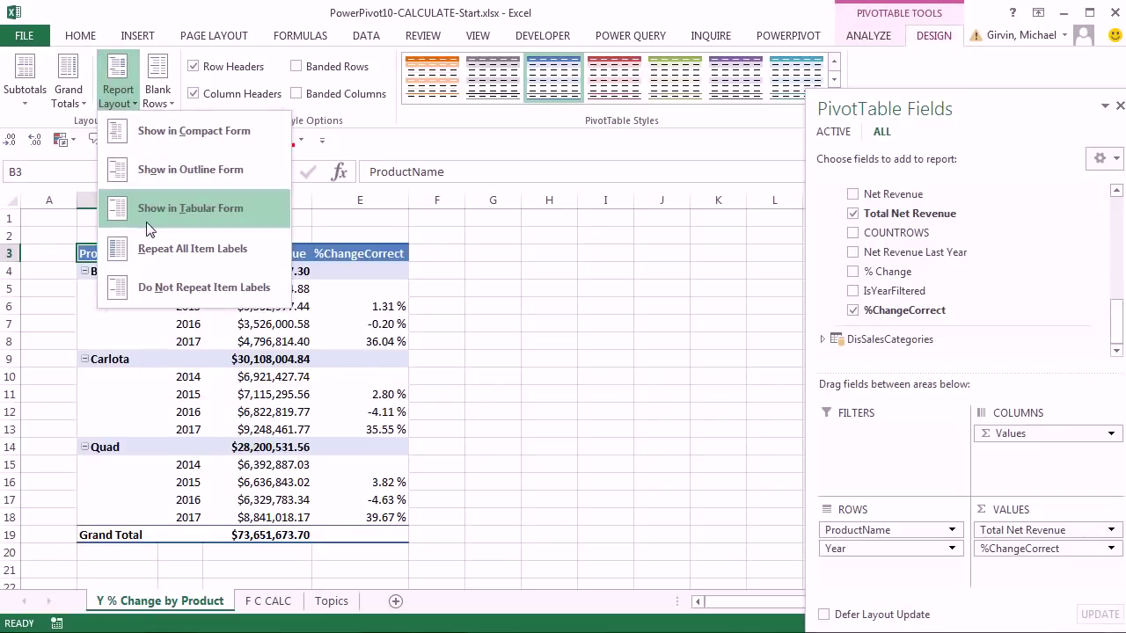
pyautogui.click(176, 206)
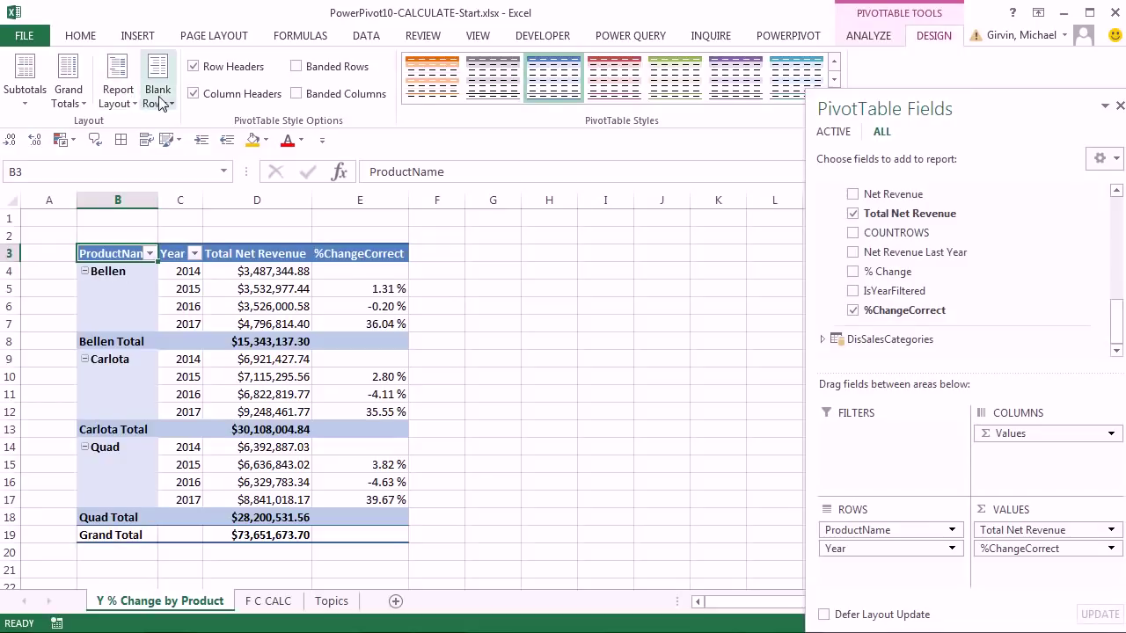
# - Show the PivotTable in outline form and widen column B to fit the ProductName heading
pyautogui.click(120, 100)
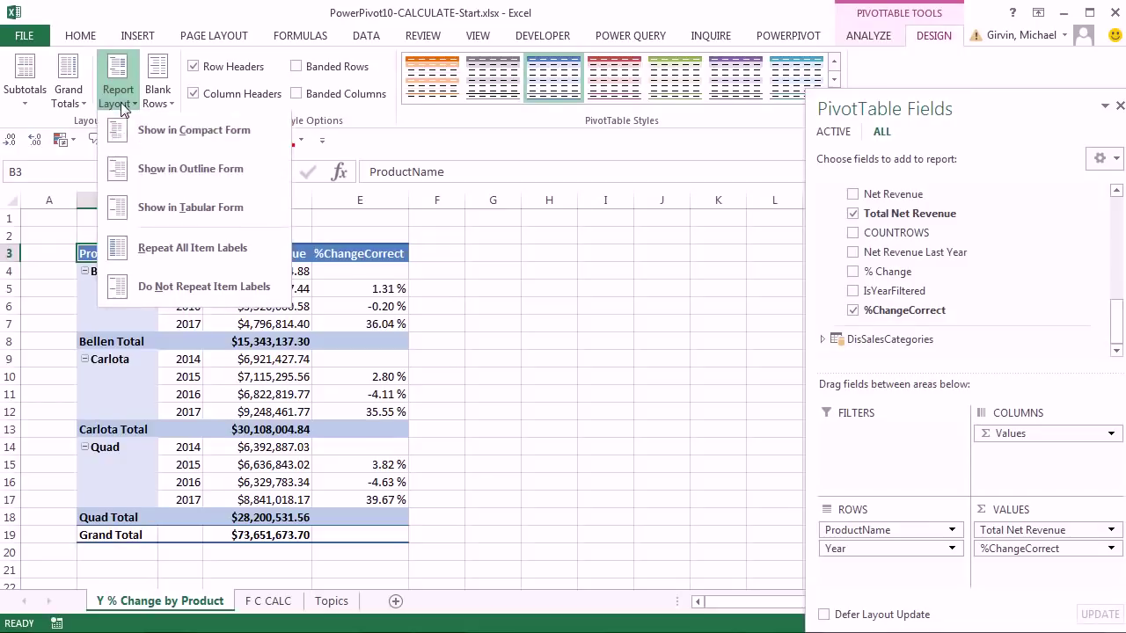
pyautogui.click(146, 171)
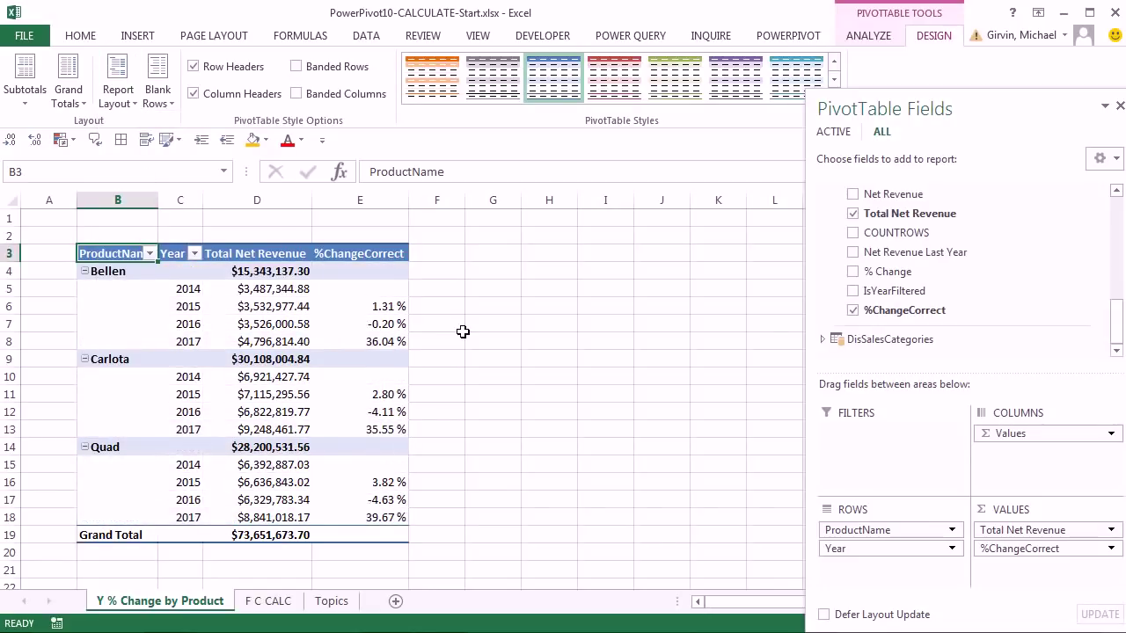
pyautogui.moveTo(158, 200); pyautogui.dragTo(174, 200)
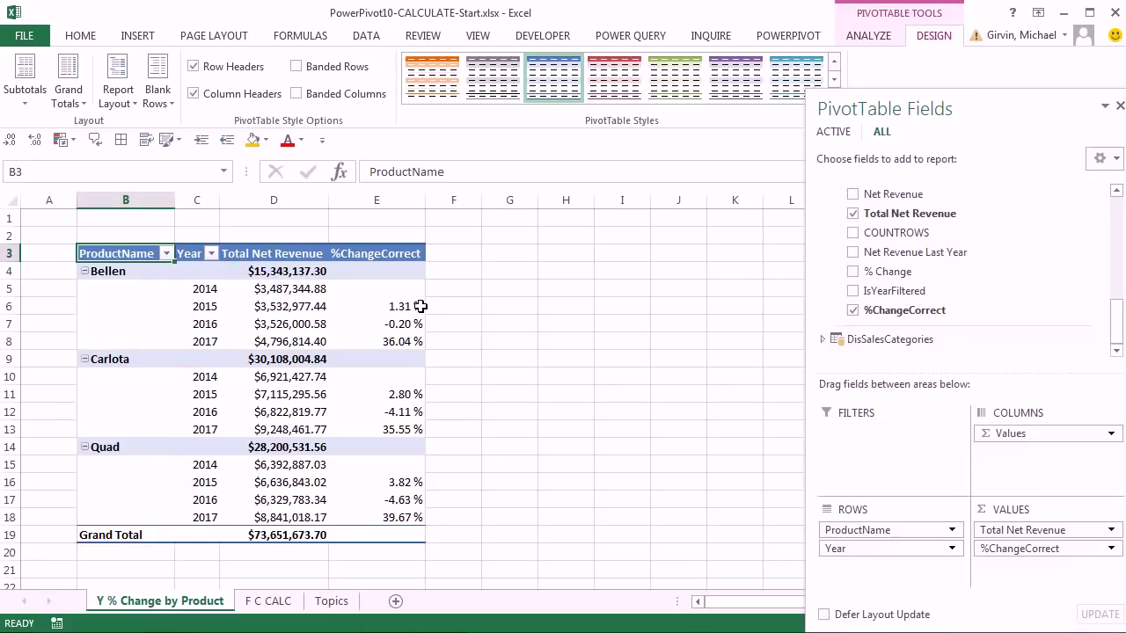
# - Copy the whole PivotTable and paste it at cell G3, keeping the source column widths
pyautogui.moveTo(106, 255); pyautogui.dragTo(399, 530)
pyautogui.hotkey('ctrl', 'c')
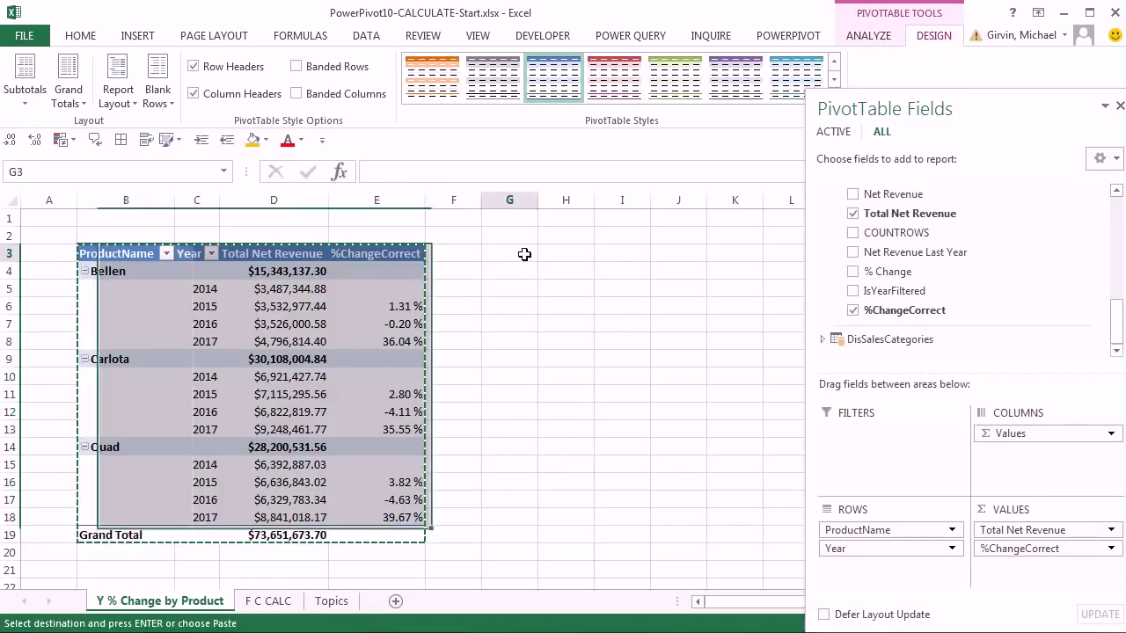
pyautogui.click(522, 254)
pyautogui.hotkey('ctrl', 'v')
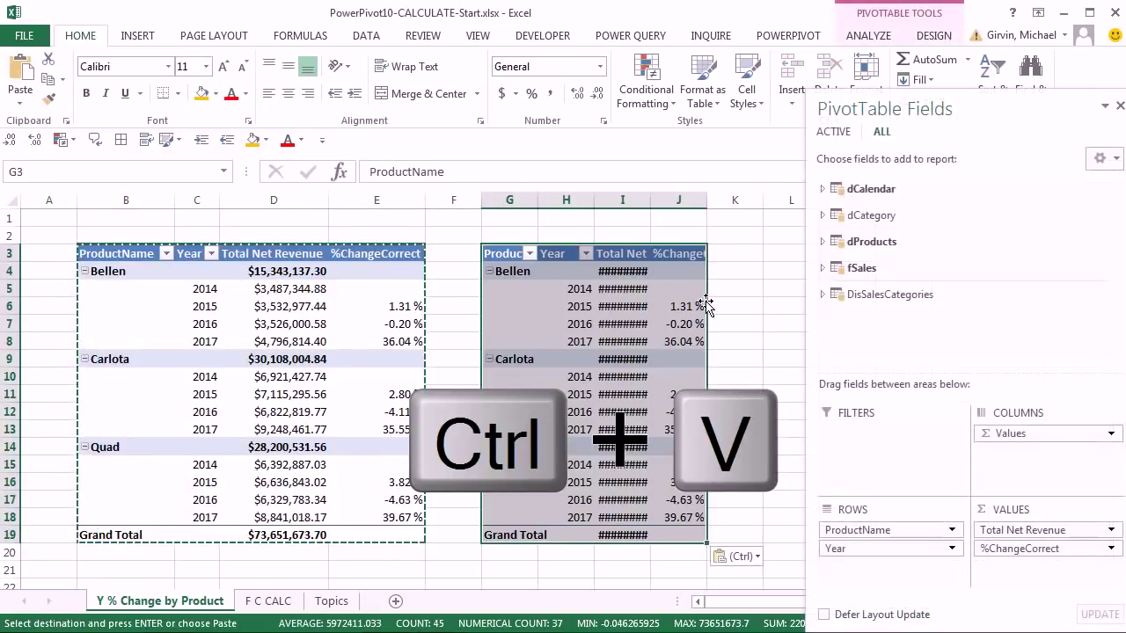
pyautogui.click(756, 556)
pyautogui.click(753, 439)
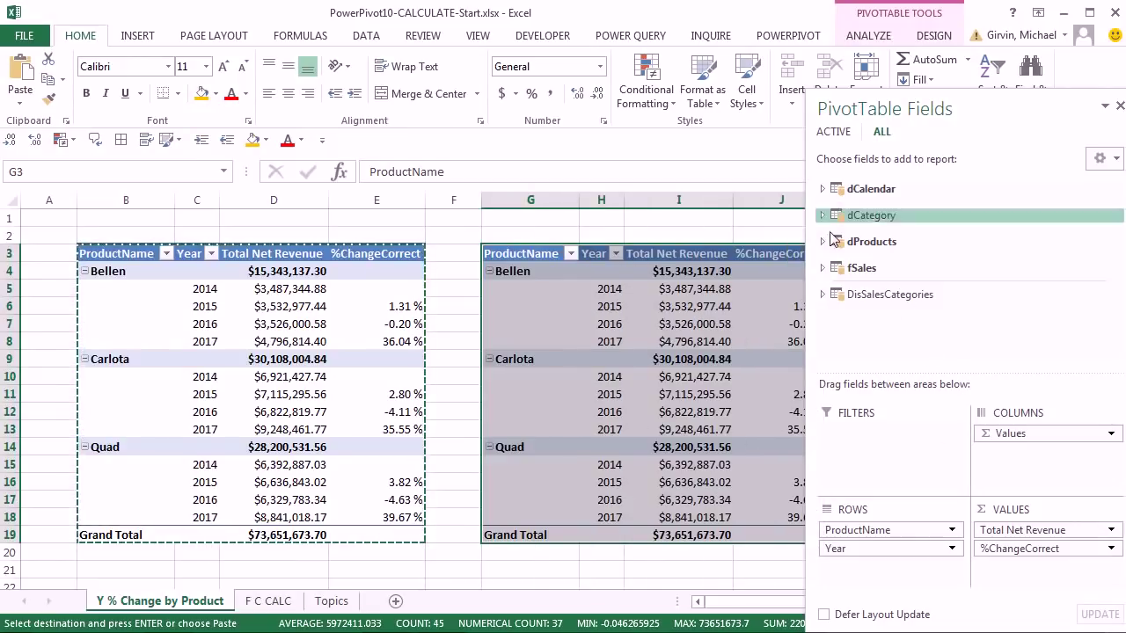
# - Replace ProductName with Category from dCategory above Year in the rows of the PivotTable at G3
pyautogui.click(823, 242)
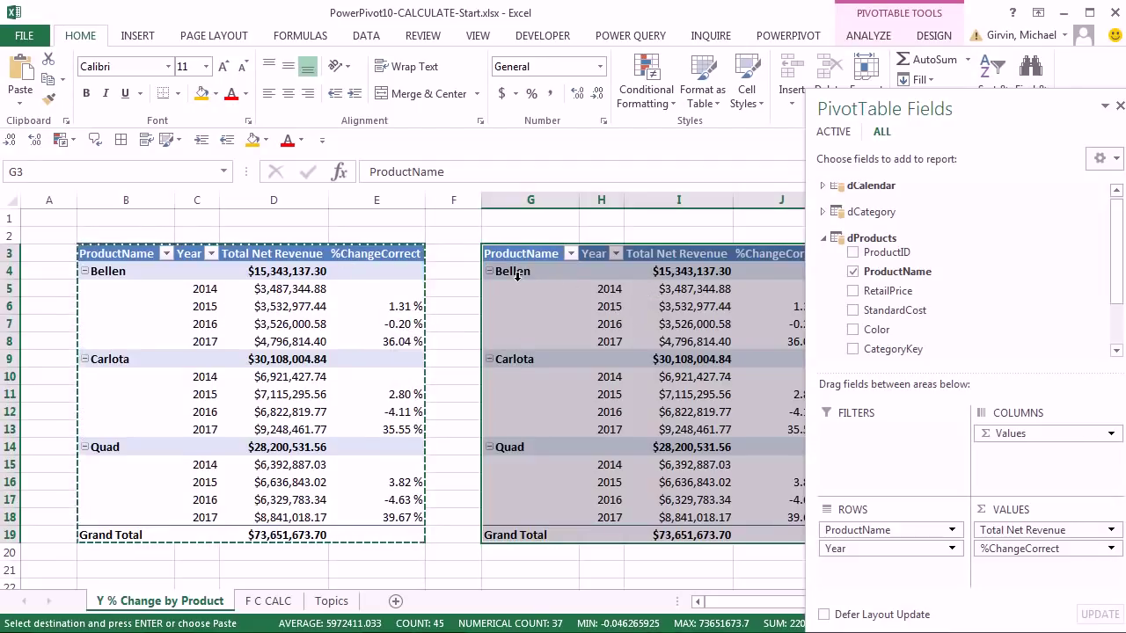
pyautogui.click(852, 271)
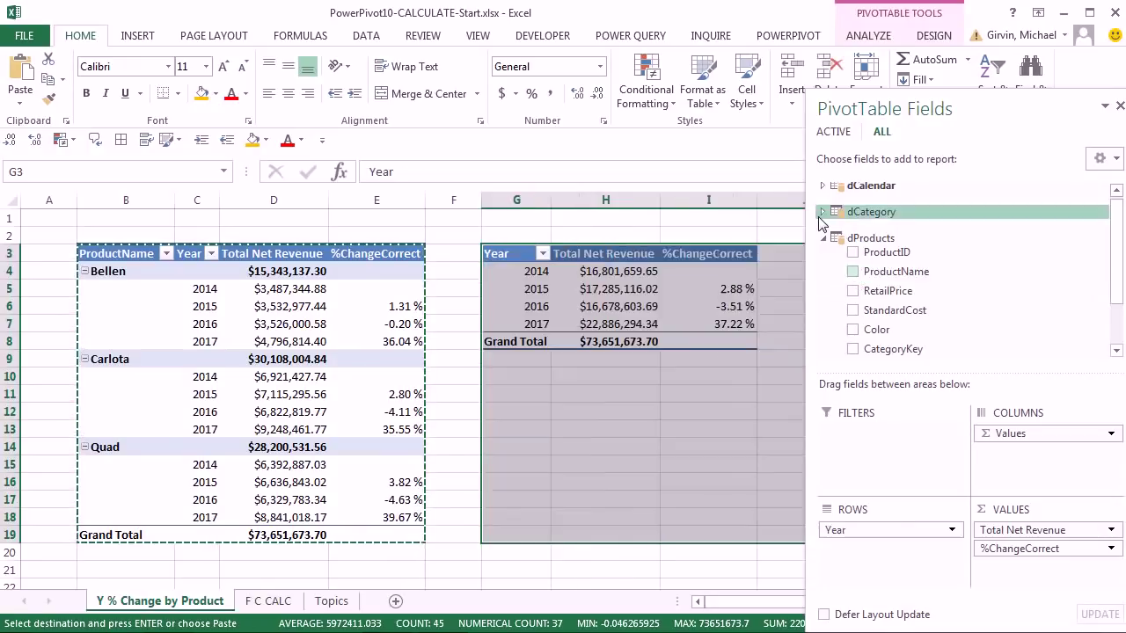
pyautogui.click(822, 212)
pyautogui.moveTo(884, 246); pyautogui.dragTo(902, 526)
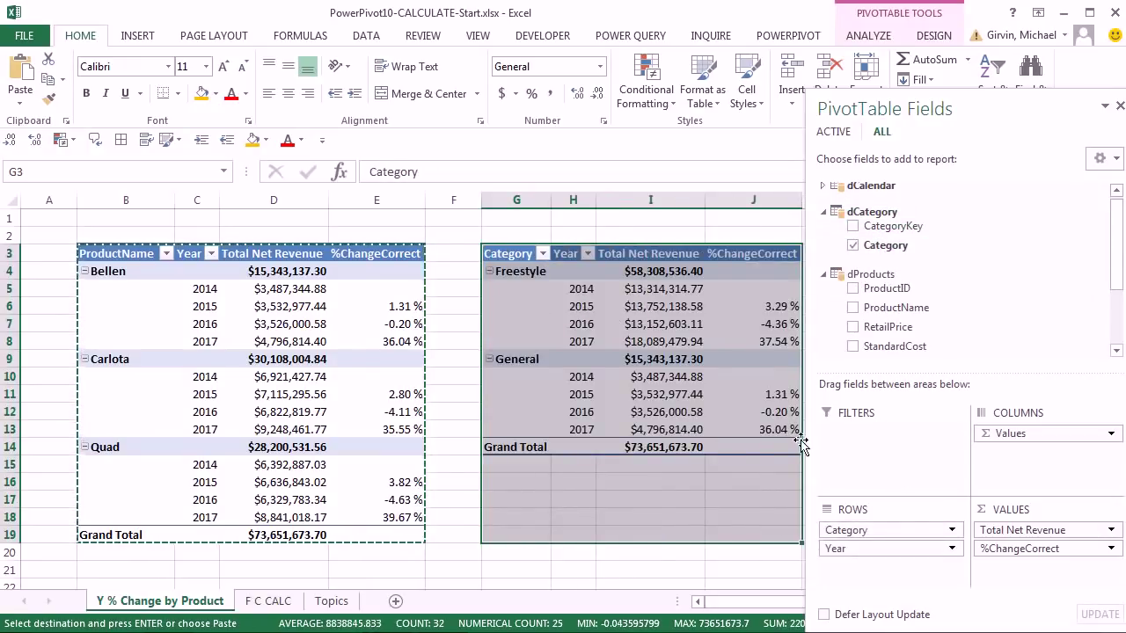
# - Copy the whole Category PivotTable and paste it at cell L3
pyautogui.moveTo(754, 605); pyautogui.dragTo(797, 607)
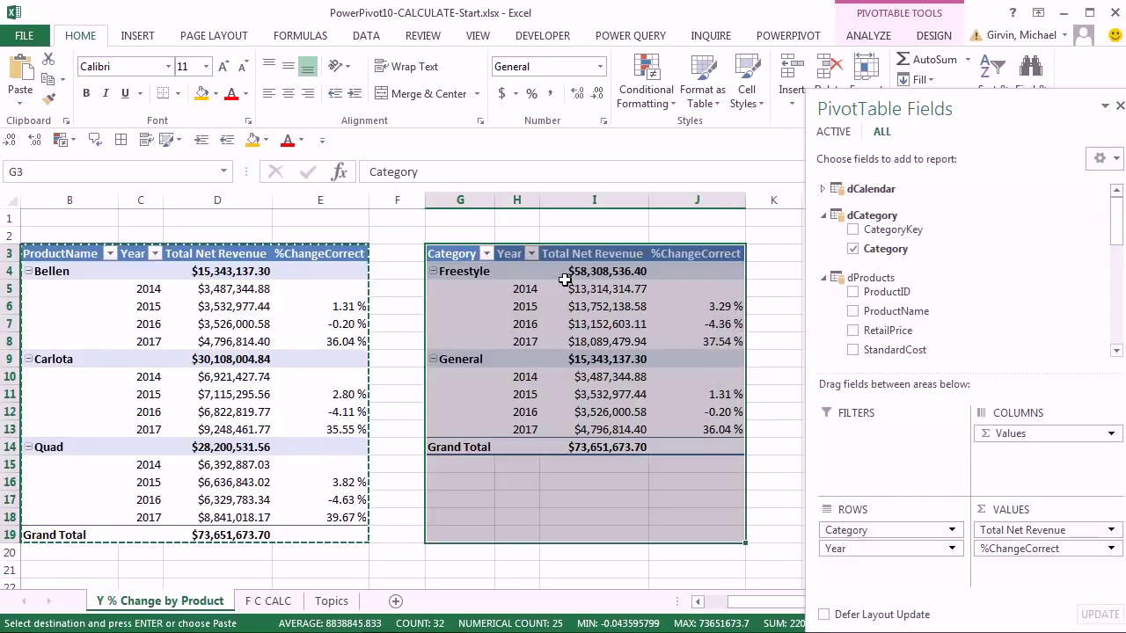
pyautogui.hotkey('ctrl', 'c')
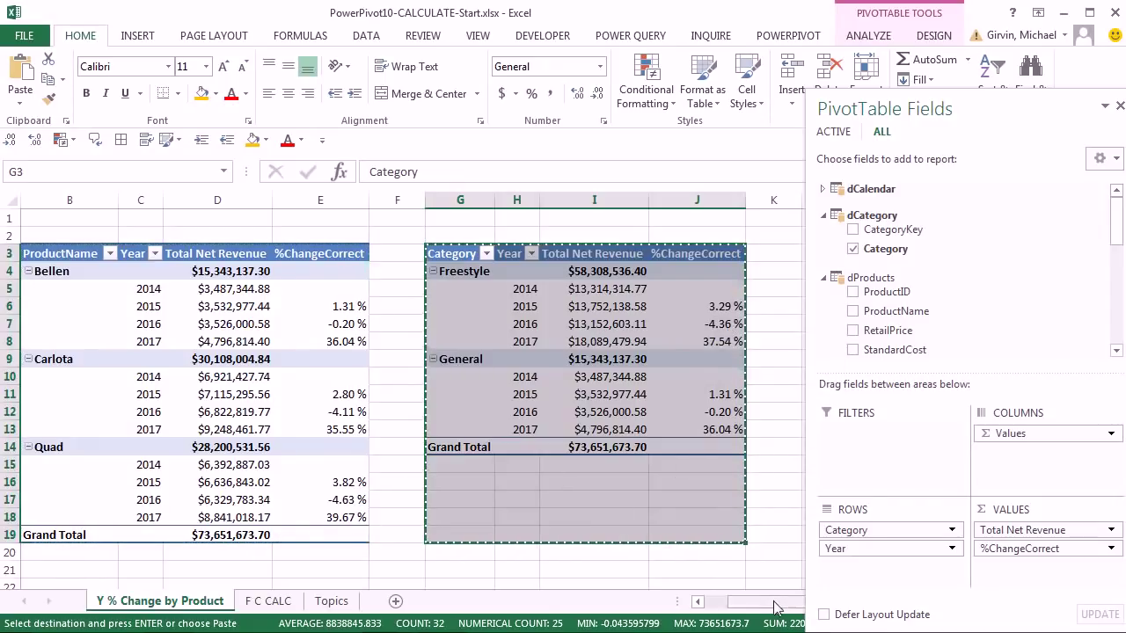
pyautogui.hscroll(3, 685, 606)
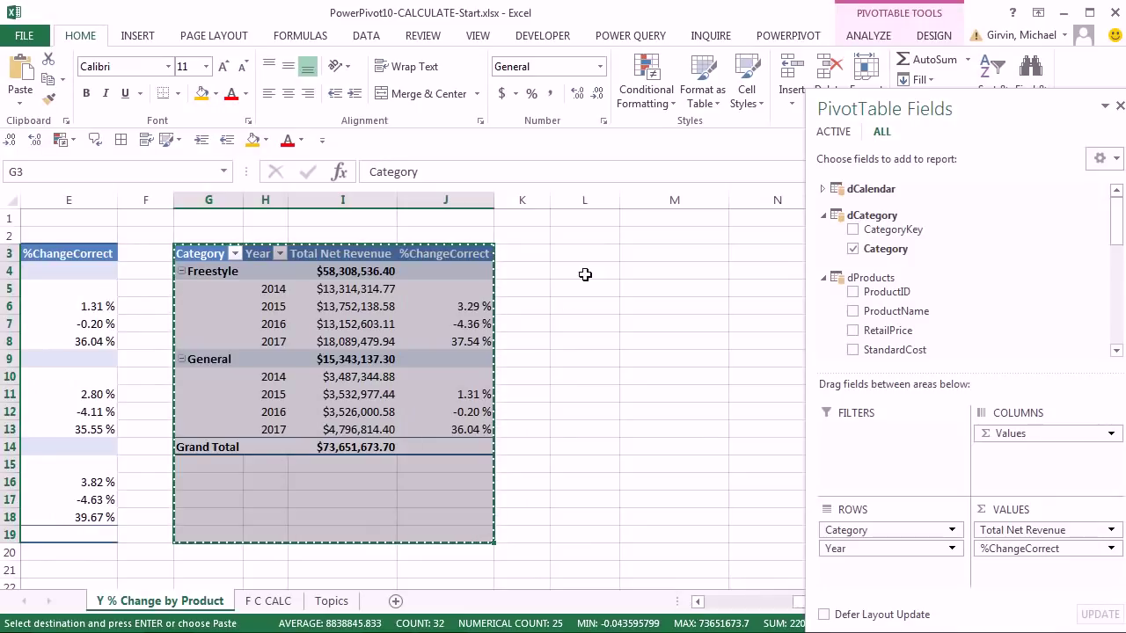
pyautogui.click(599, 256)
pyautogui.hotkey('ctrl', 'v')
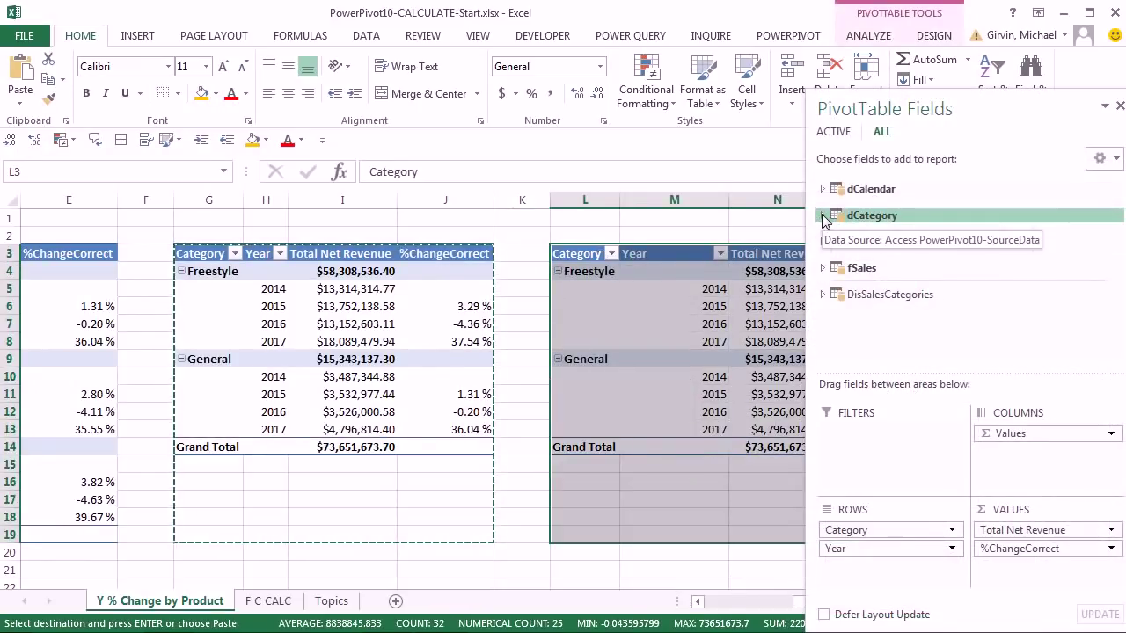
# - Remove Category from the rows of the PivotTable at L3 and add Month from dCalendar below Year
pyautogui.click(822, 216)
pyautogui.click(852, 249)
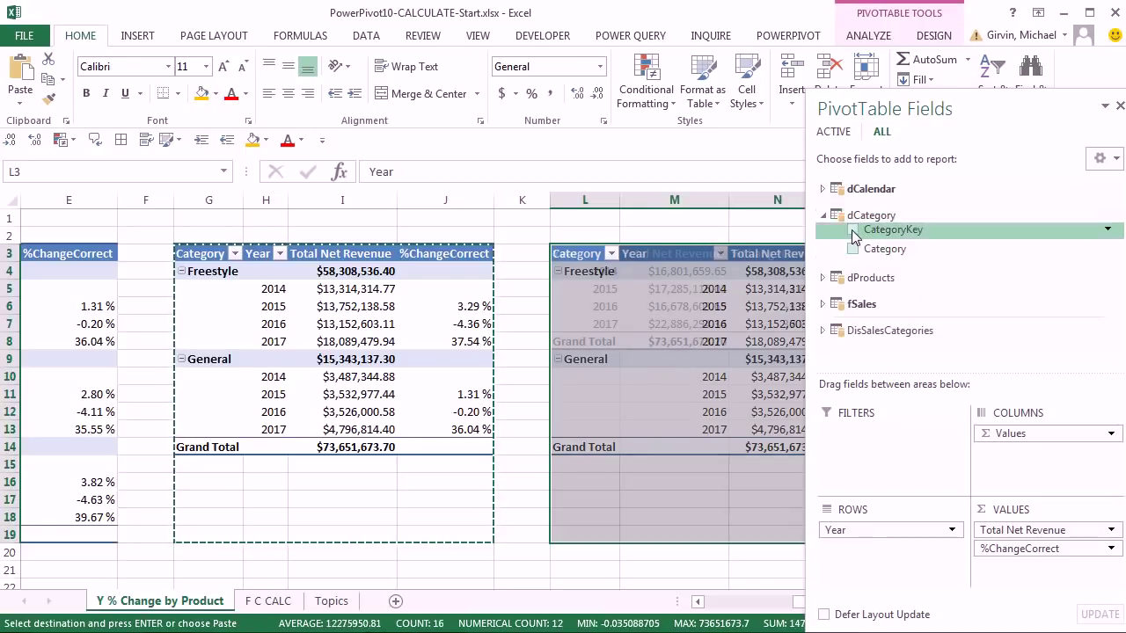
pyautogui.click(822, 189)
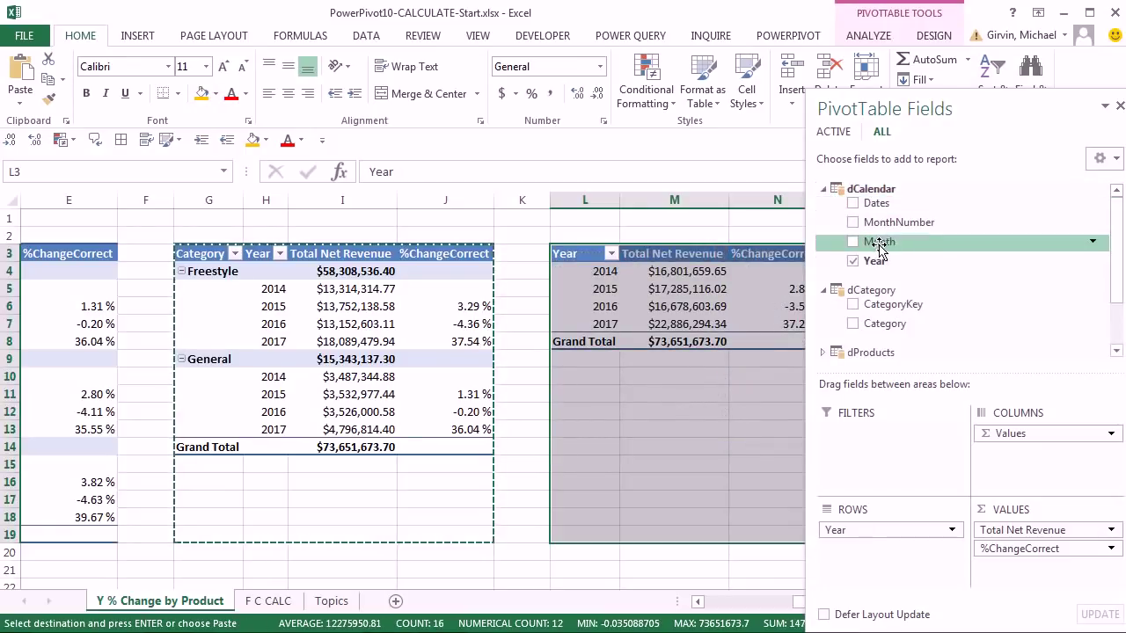
pyautogui.moveTo(875, 249); pyautogui.dragTo(892, 563)
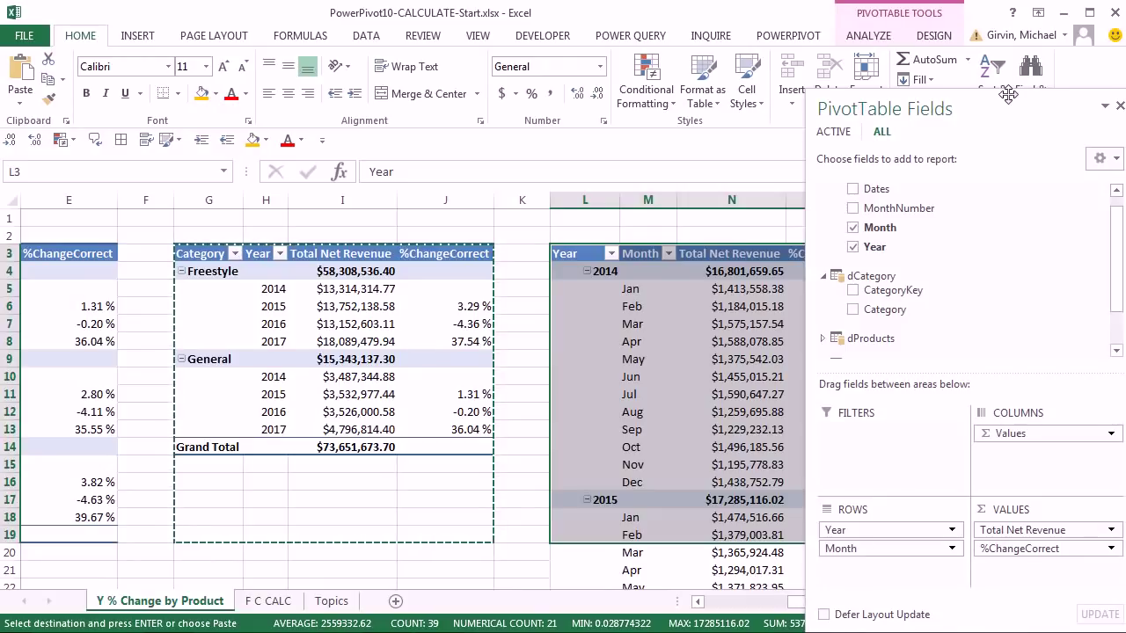
# - Examine the %ChangeCorrect values in the month, category and product PivotTables and clear the pending copy selection
pyautogui.moveTo(1010, 96); pyautogui.dragTo(1125, 96)
pyautogui.scroll(-2, 1095, 352)
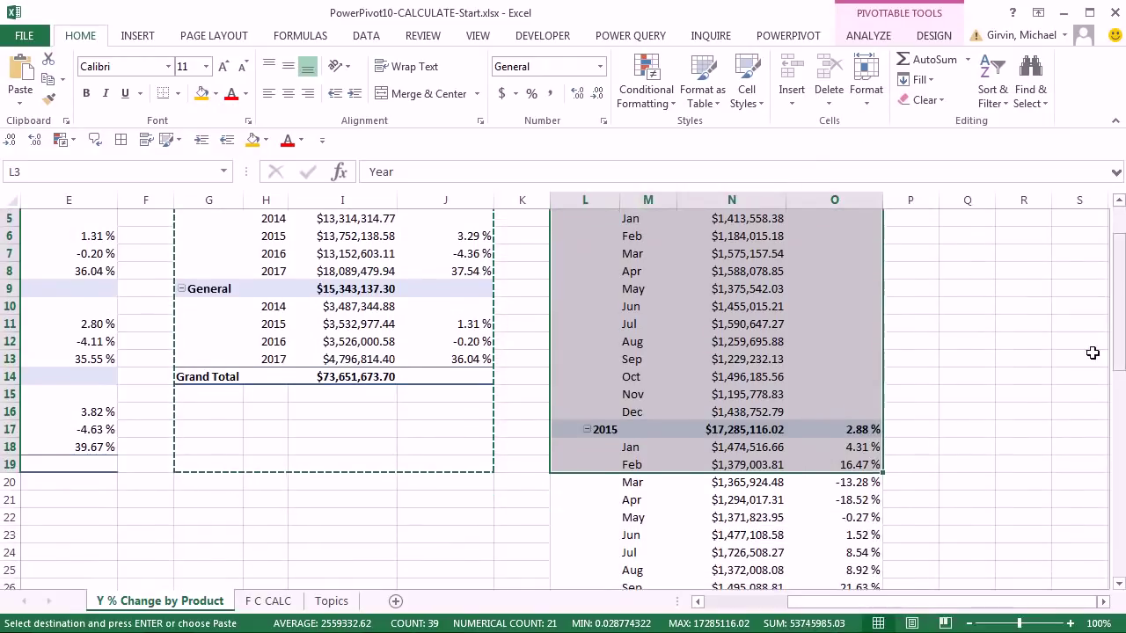
pyautogui.click(867, 445)
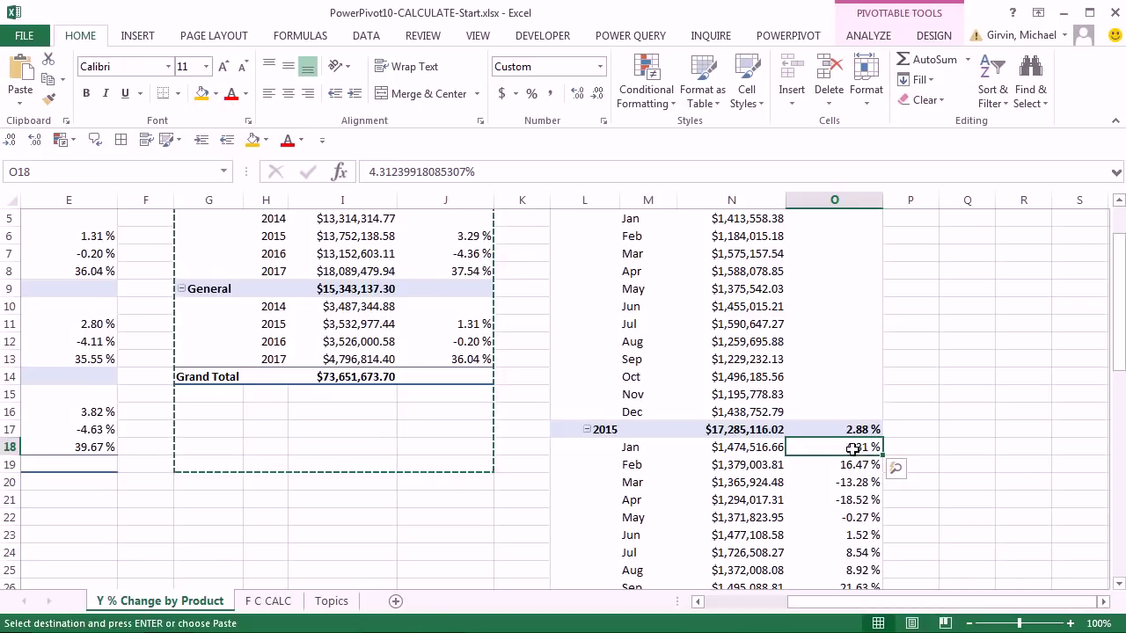
pyautogui.scroll(2, 834, 378)
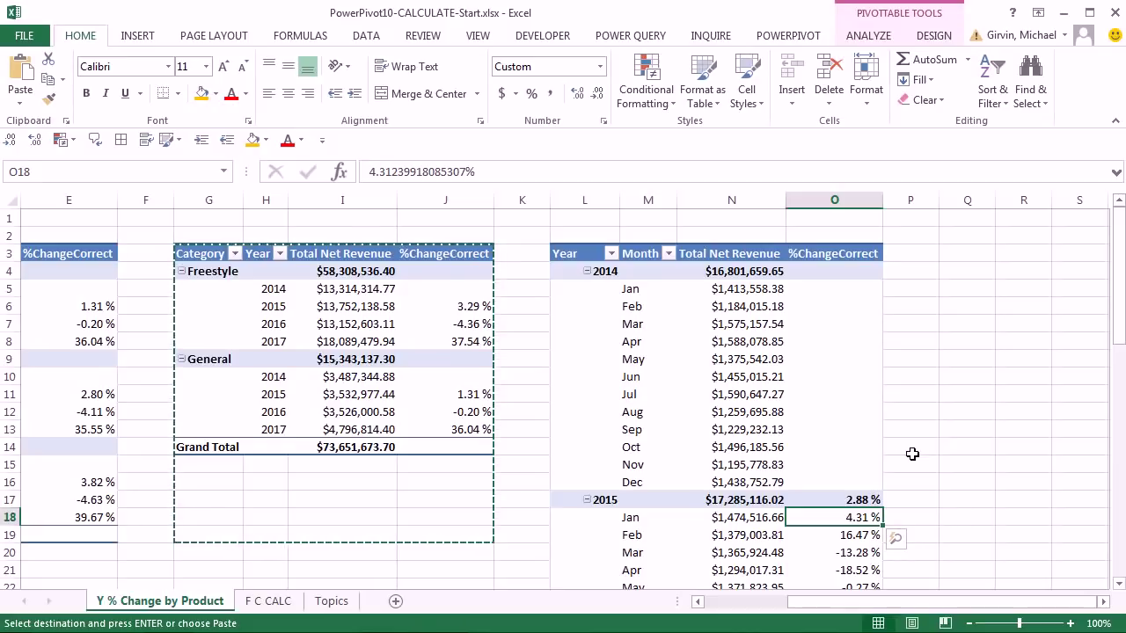
pyautogui.scroll(-3, 910, 458)
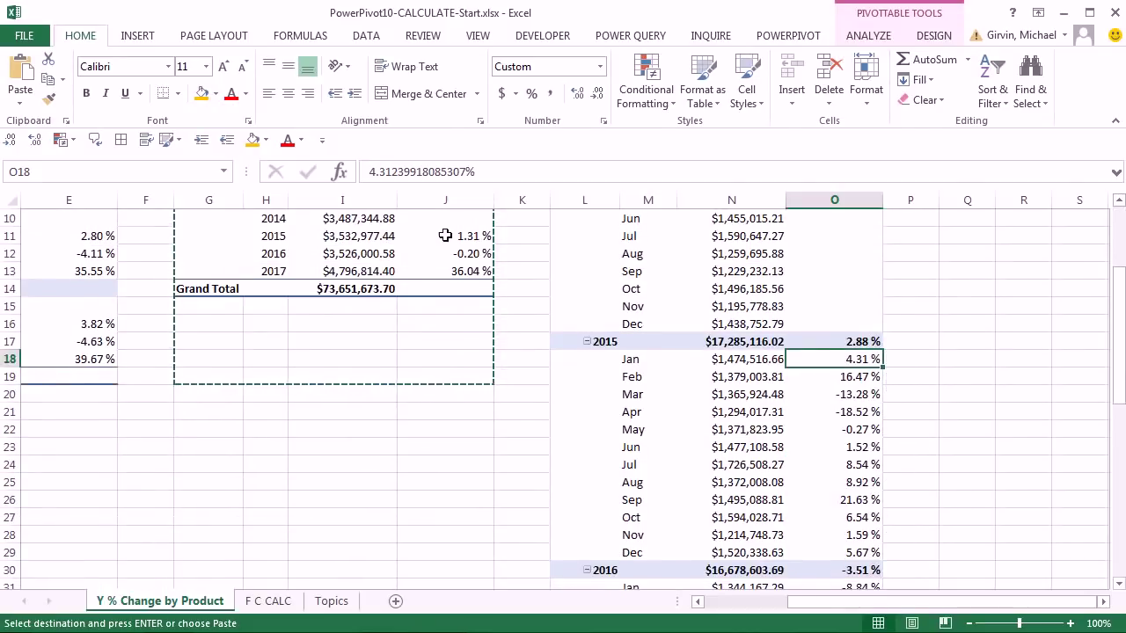
pyautogui.scroll(3, 940, 457)
pyautogui.press('Escape')
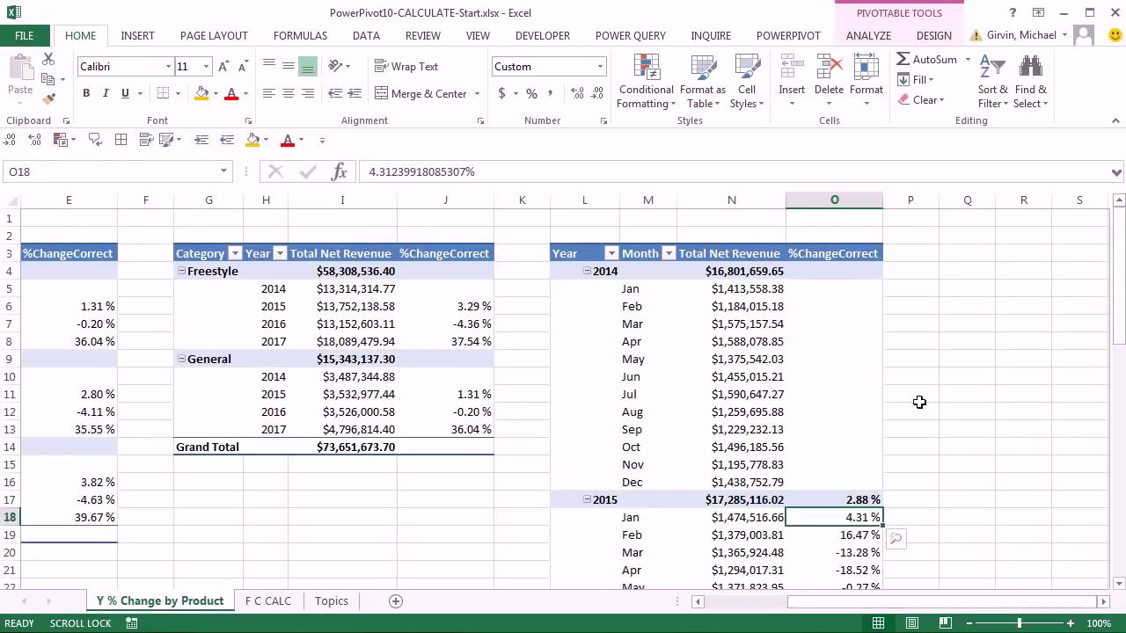
pyautogui.click(461, 310)
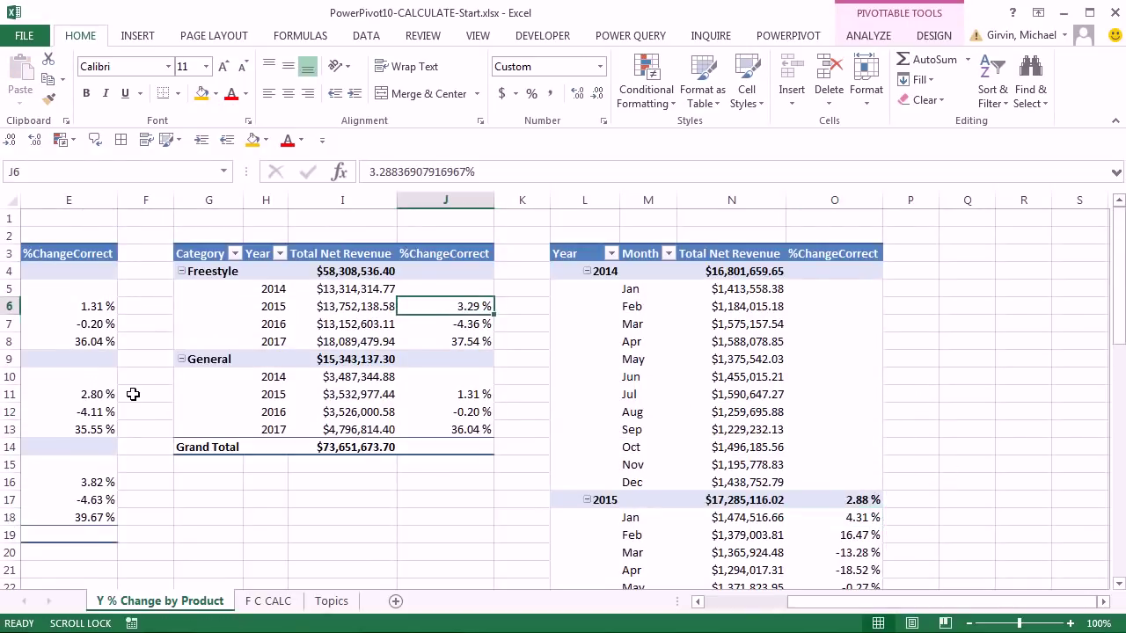
pyautogui.click(85, 306)
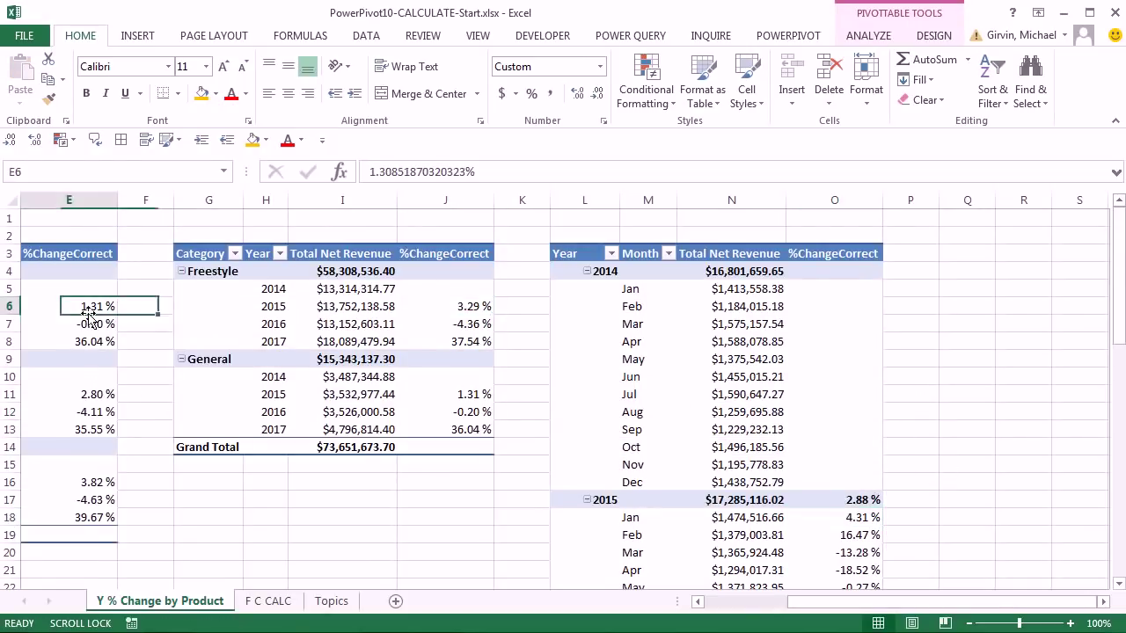
# - On the F C CALC sheet, examine how the yearly Total Net Revenue cells relate to the Grand Total in column C
pyautogui.click(269, 606)
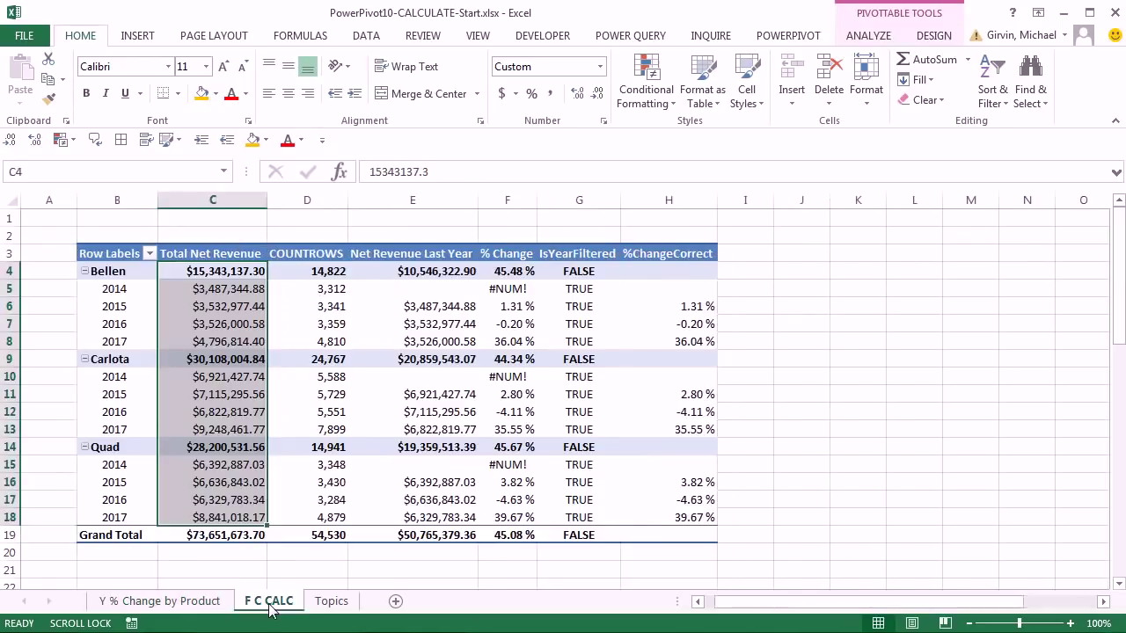
pyautogui.click(202, 289)
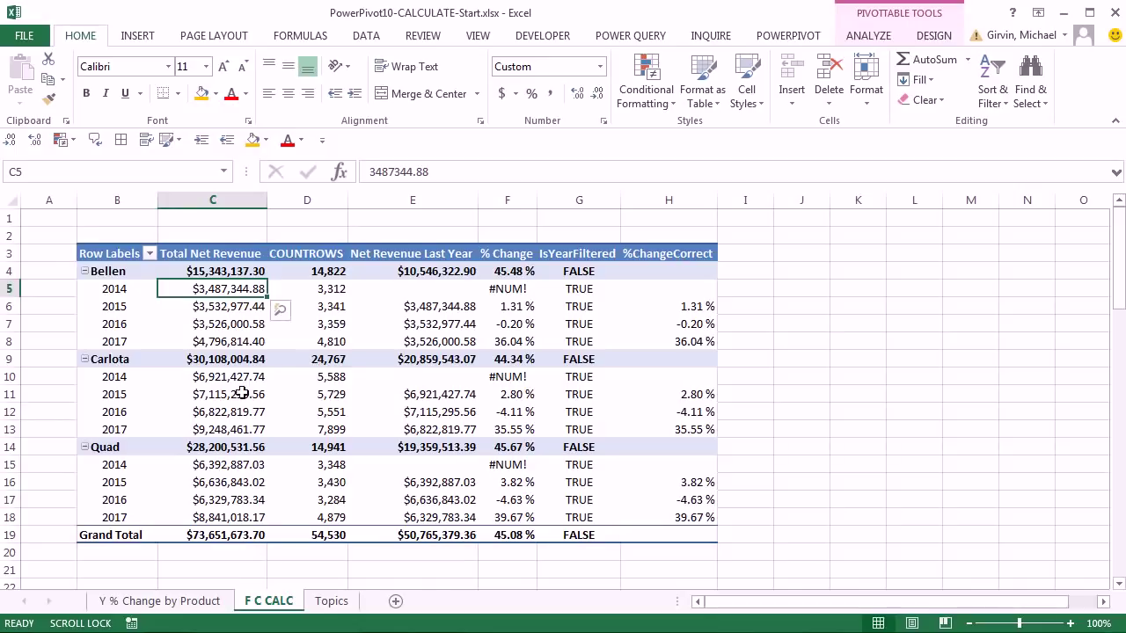
pyautogui.click(202, 306)
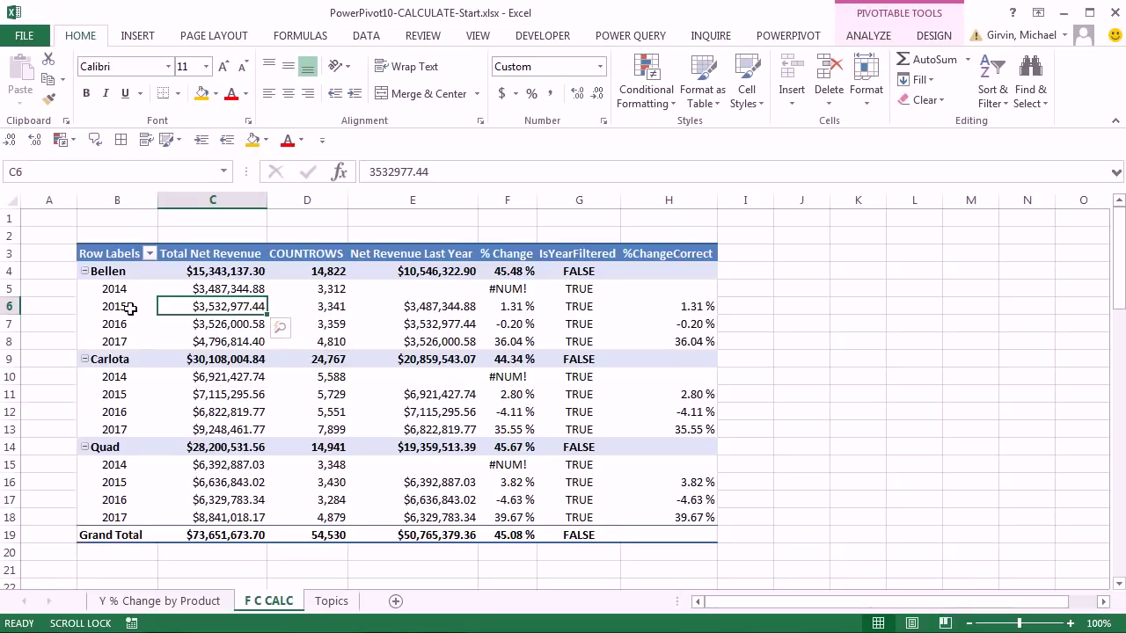
pyautogui.click(233, 292)
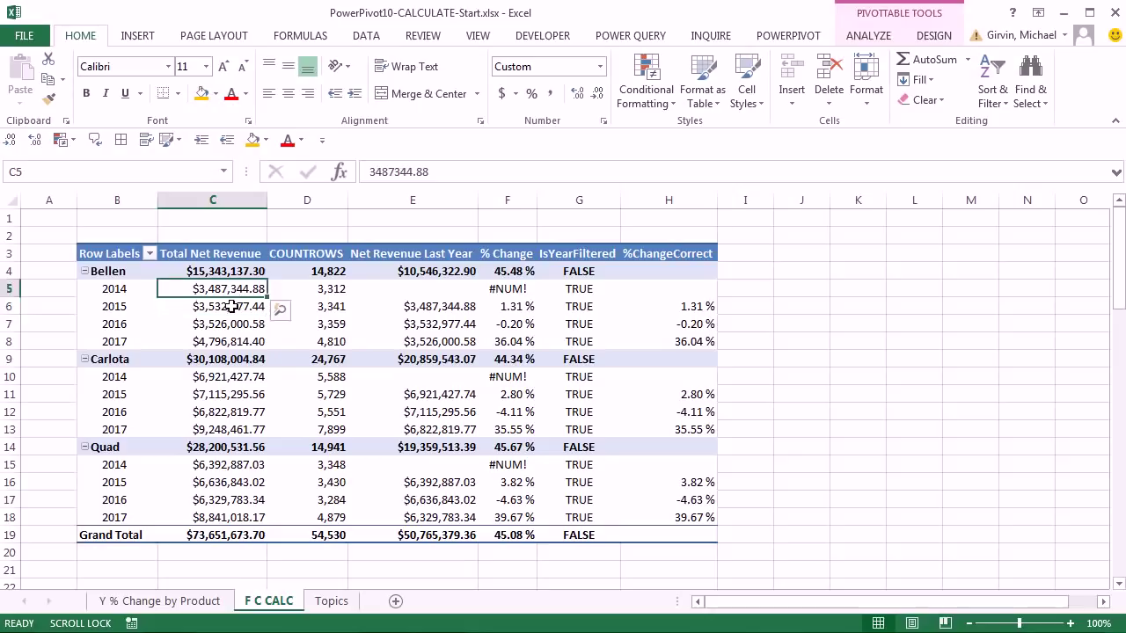
pyautogui.click(255, 534)
pyautogui.keyDown('ctrl'); pyautogui.click(228, 292); pyautogui.keyUp('ctrl')
pyautogui.moveTo(228, 292); pyautogui.dragTo(226, 516)
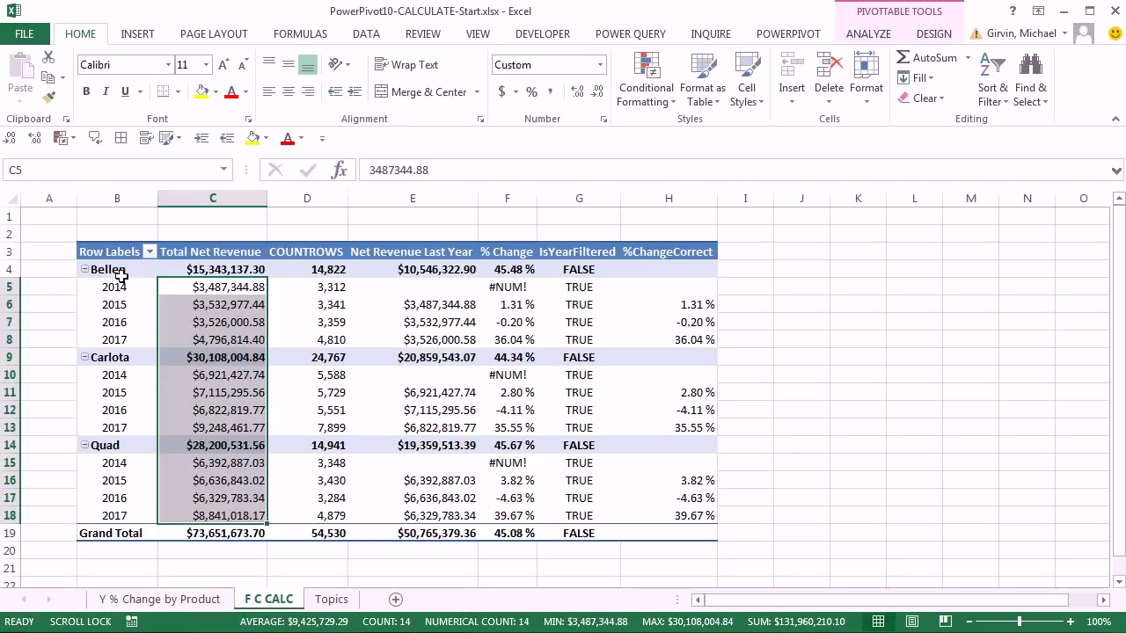
pyautogui.moveTo(165, 381)
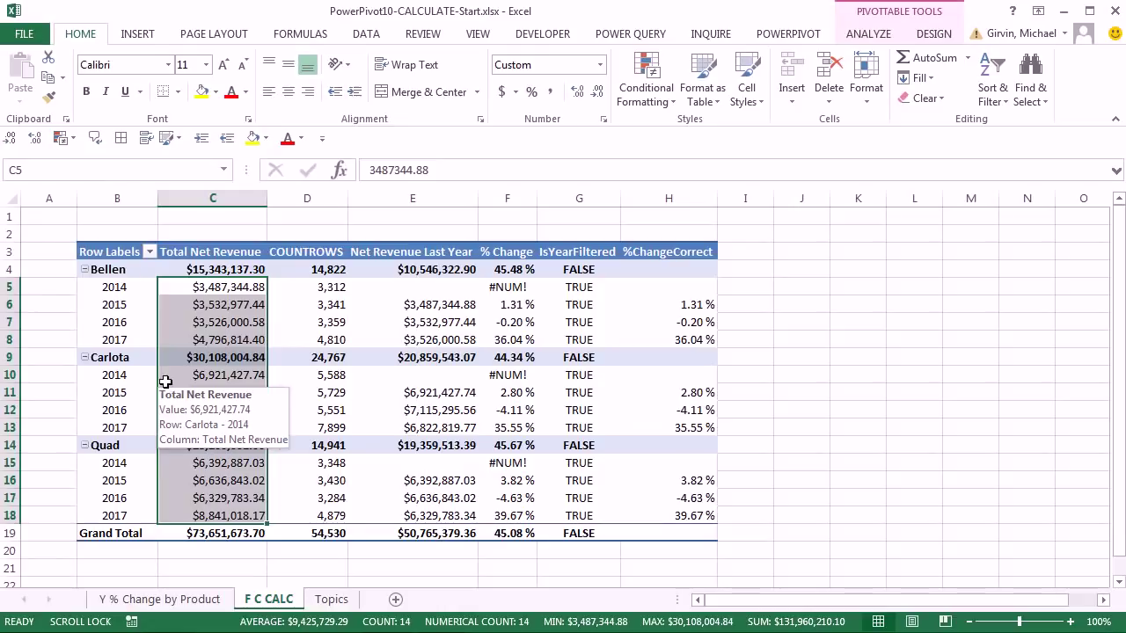
# - Switch to the PowerPivot window and start a GrandTotal measure in fSales with CALCULATE, using [Total Net Revenue] as its expression
pyautogui.hotkey('alt', 'Tab')
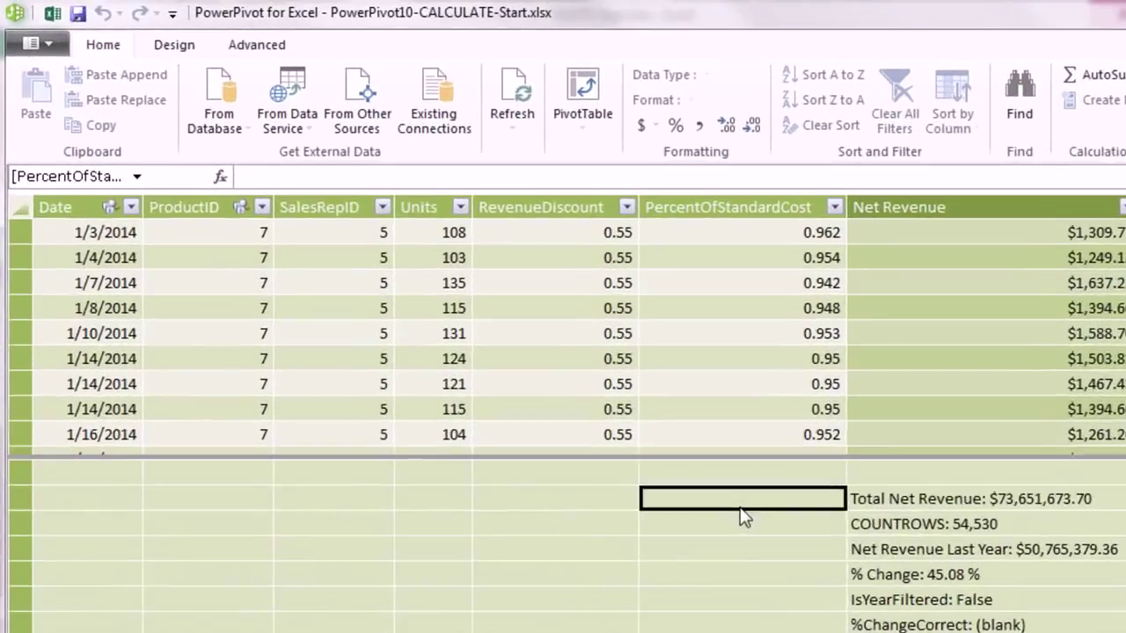
pyautogui.write('GrandTotal:=')
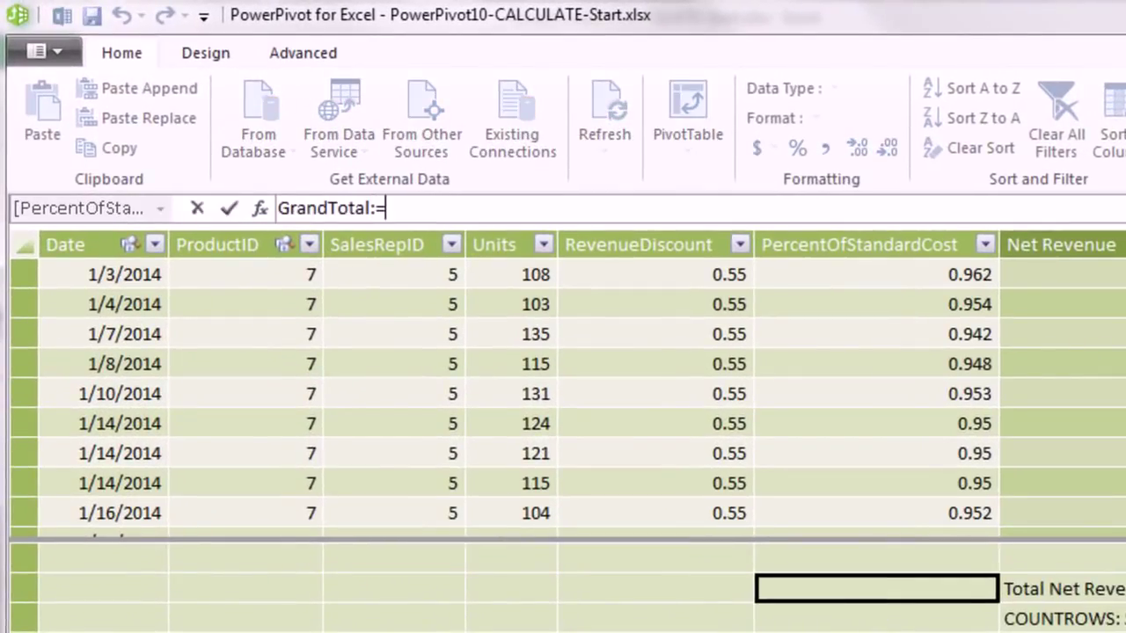
pyautogui.write('c')
pyautogui.press('Tab')
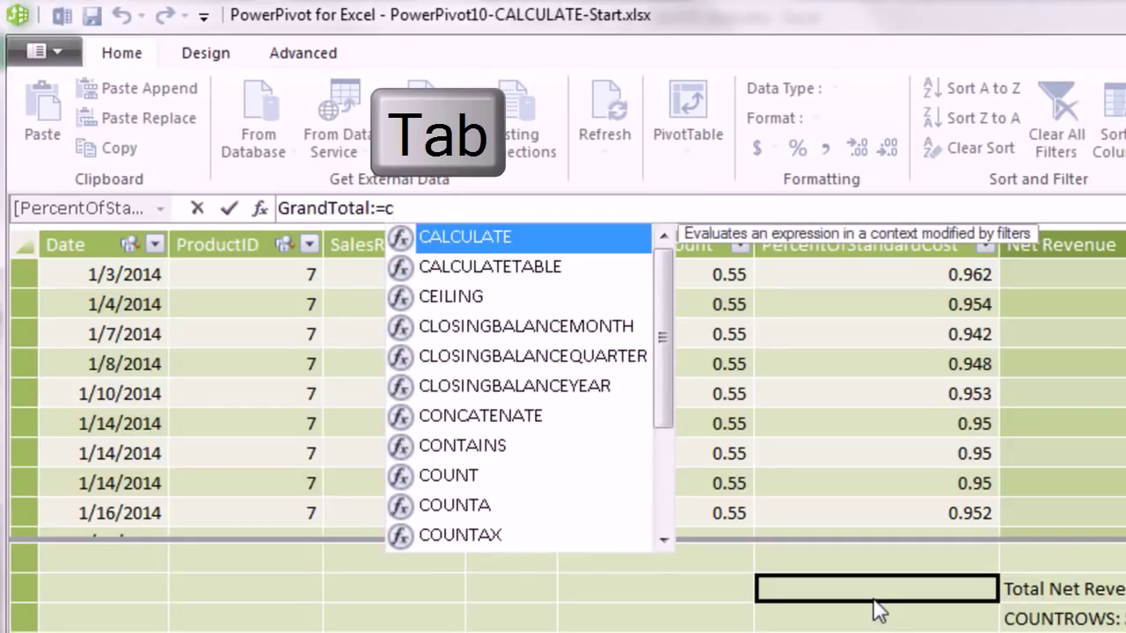
pyautogui.write('[t')
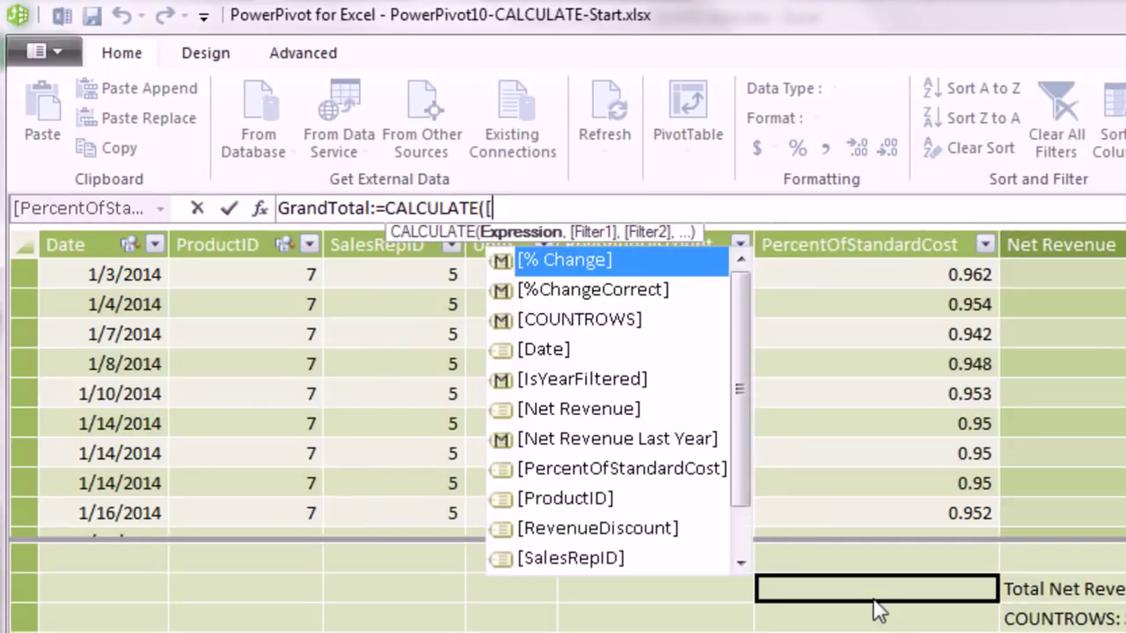
pyautogui.press('Tab')
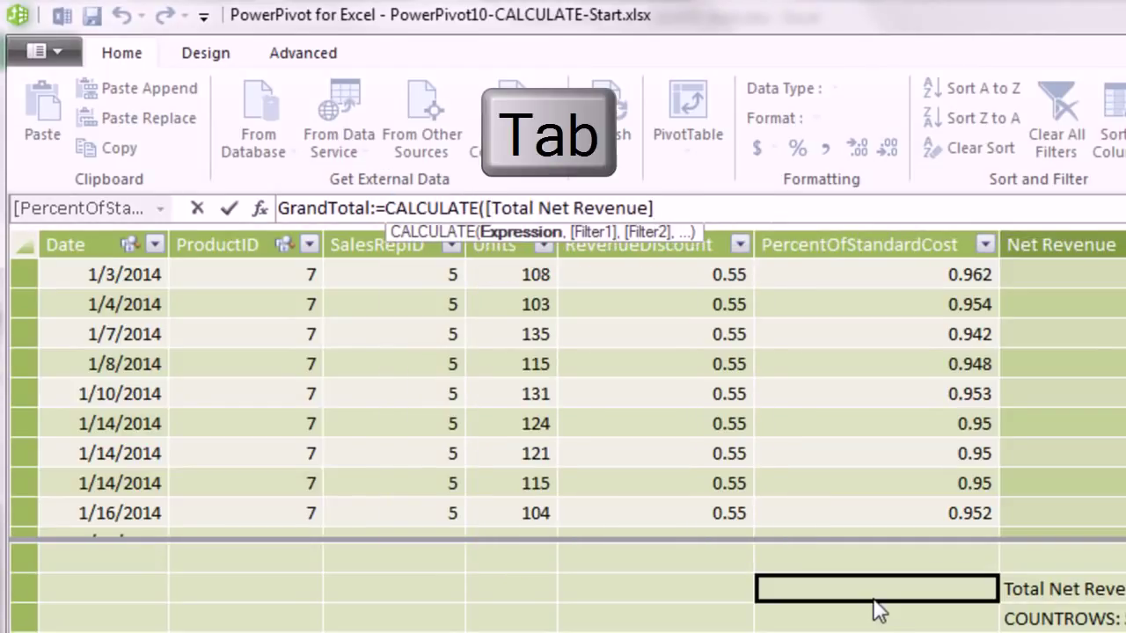
pyautogui.write(',')
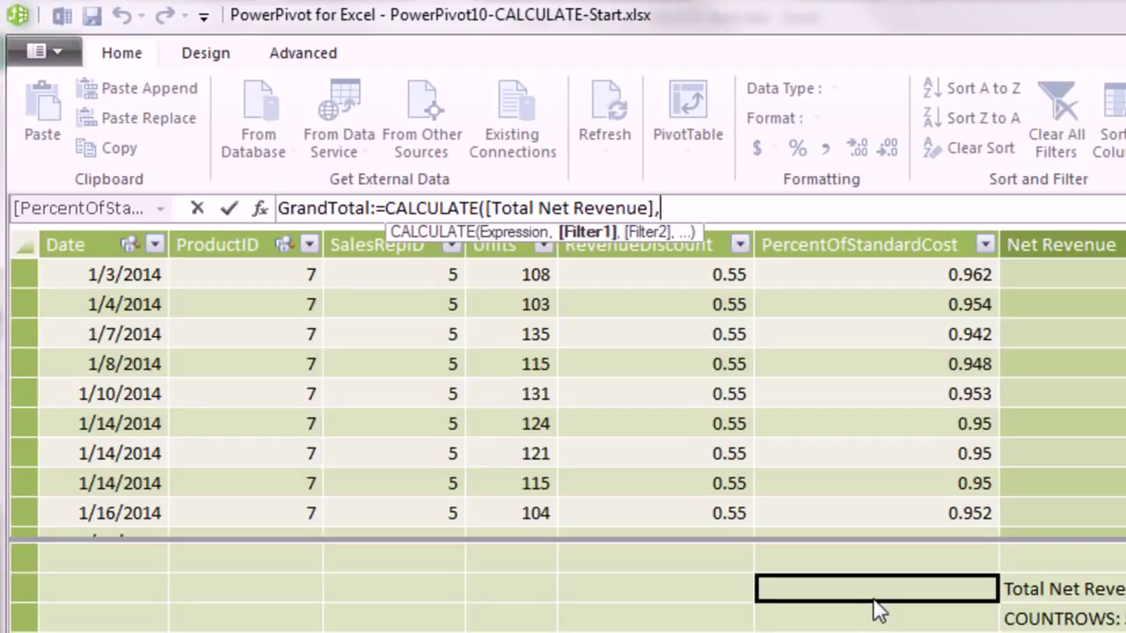
# - Add ALL(dProducts) as the first filter argument of CALCULATE in the GrandTotal measure
pyautogui.write('all')
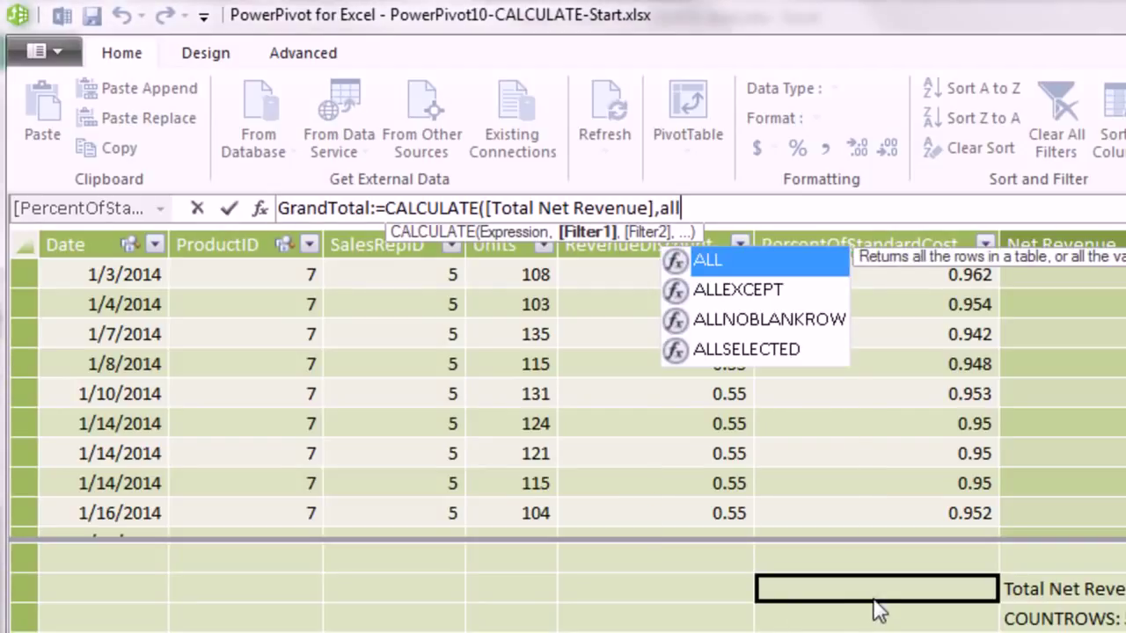
pyautogui.press('Tab')
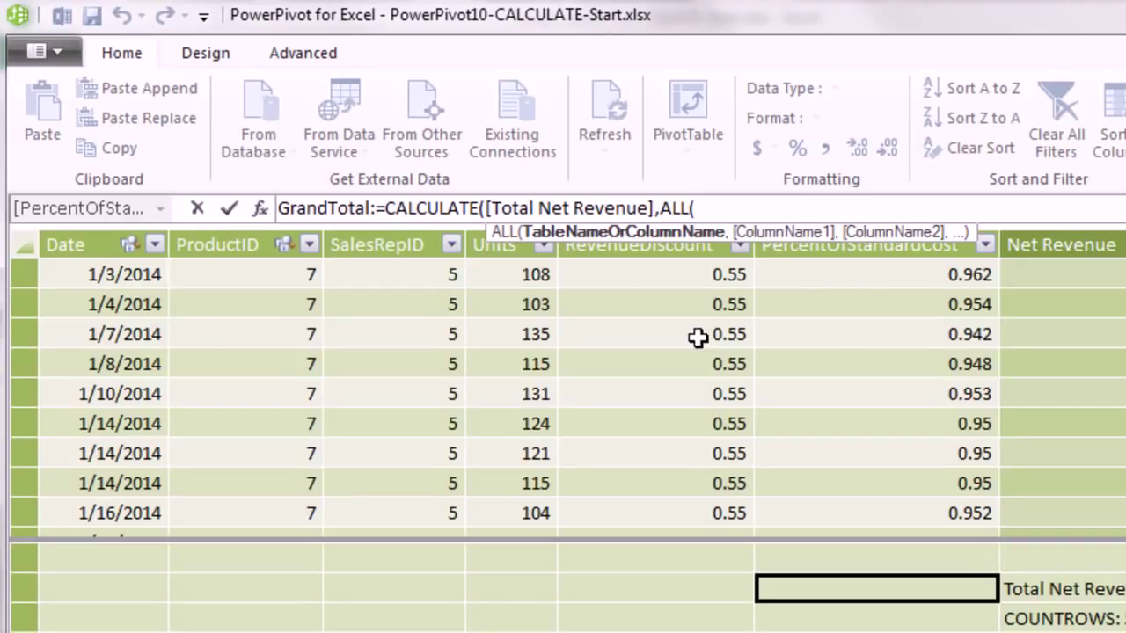
pyautogui.write('dp')
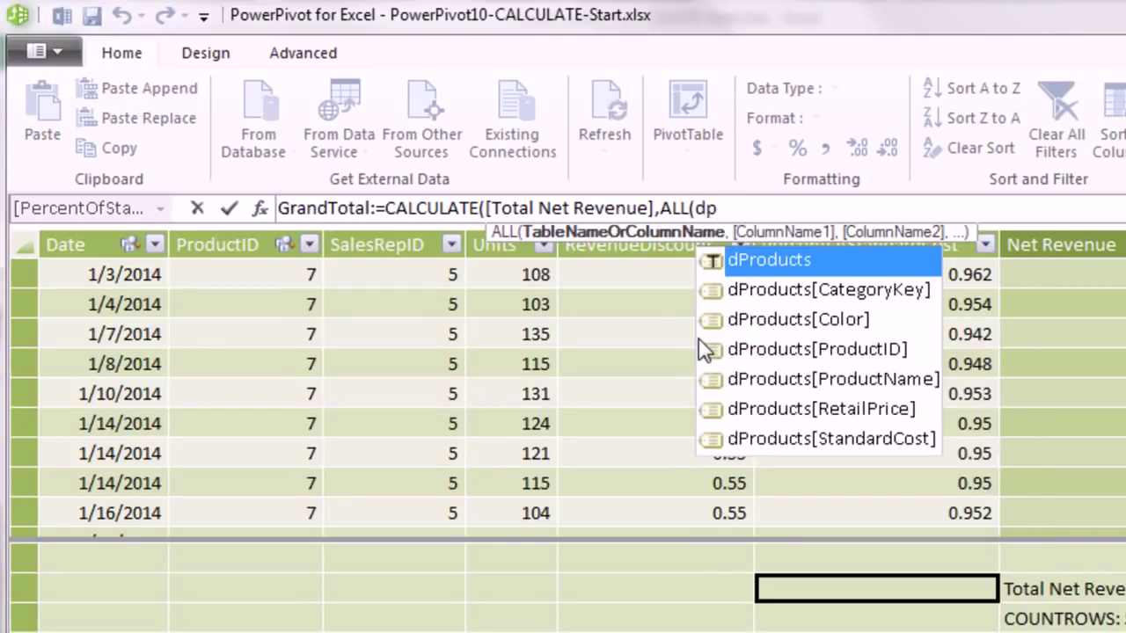
pyautogui.press('Tab')
pyautogui.write(')')
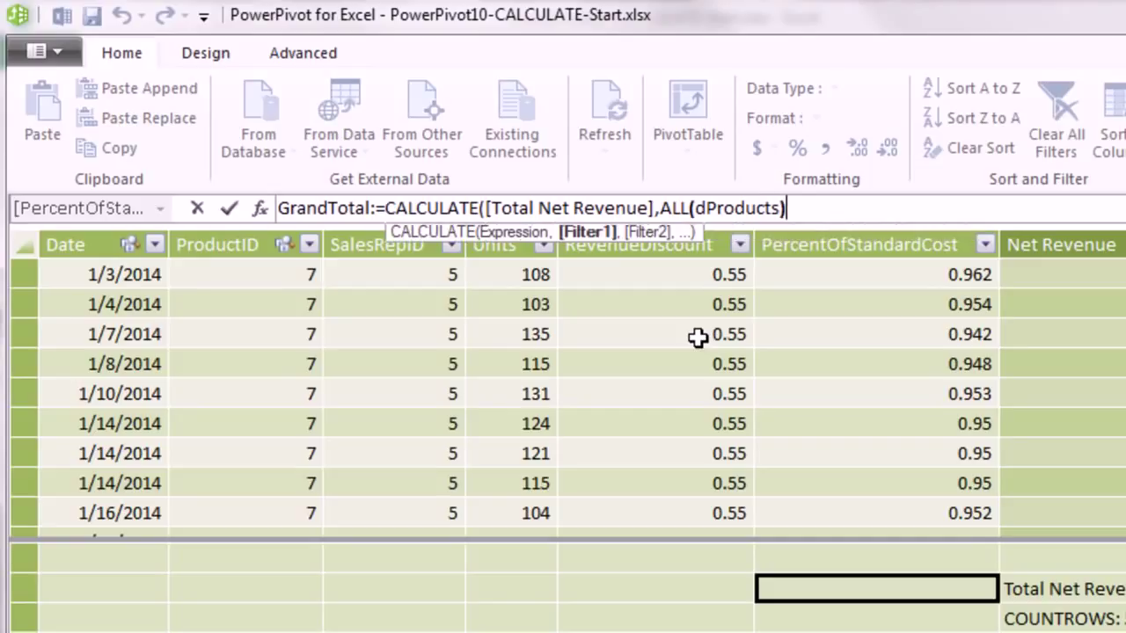
pyautogui.moveTo(661, 208); pyautogui.dragTo(806, 214)
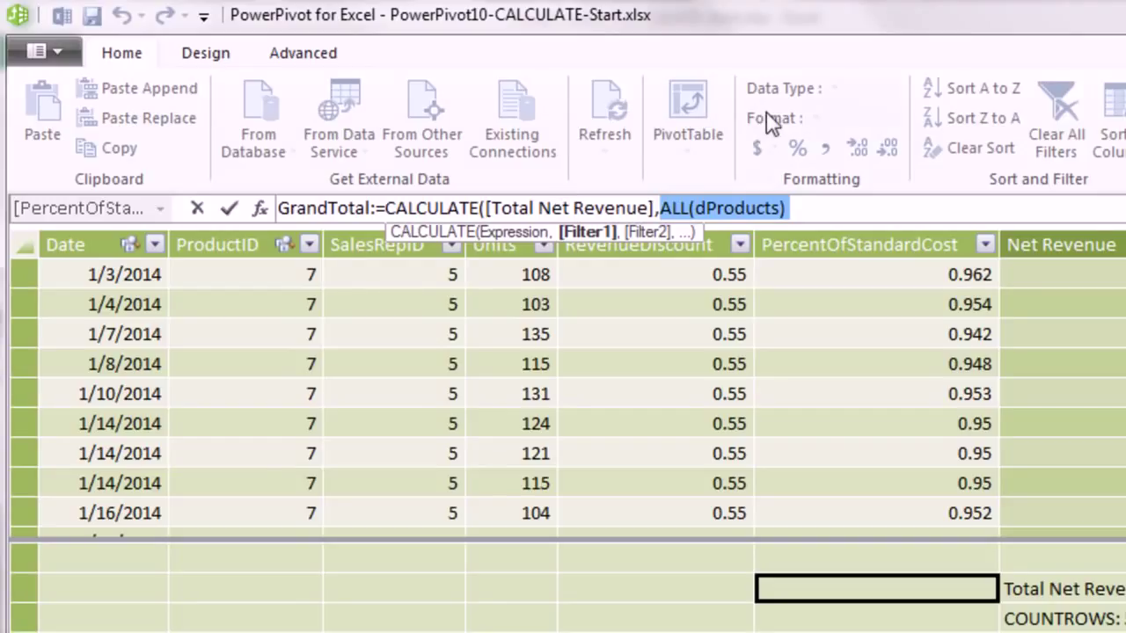
pyautogui.click(825, 209)
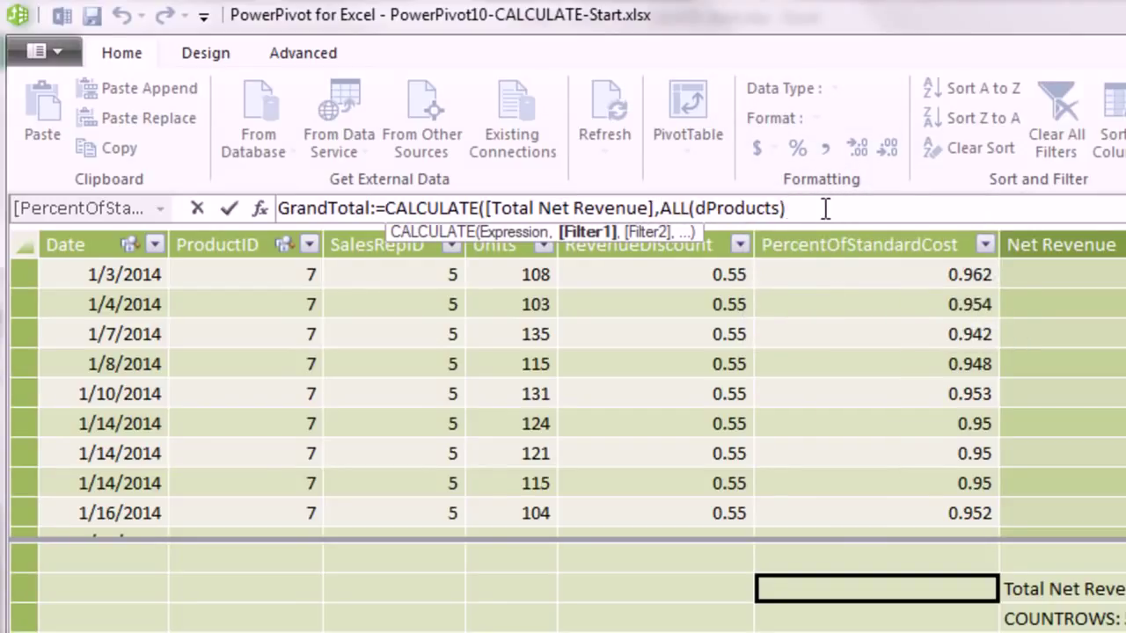
# - Complete the GrandTotal measure with ALL(dCalendar) as the second filter argument and format it as English (United States) currency
pyautogui.write(',al')
pyautogui.press('Tab')
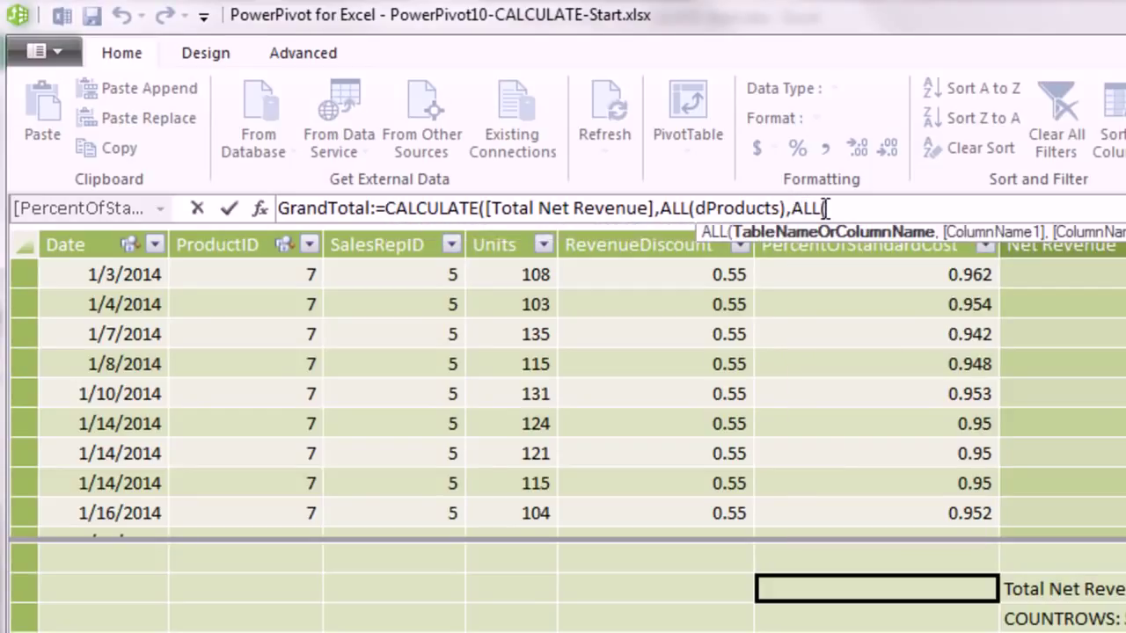
pyautogui.write('dc')
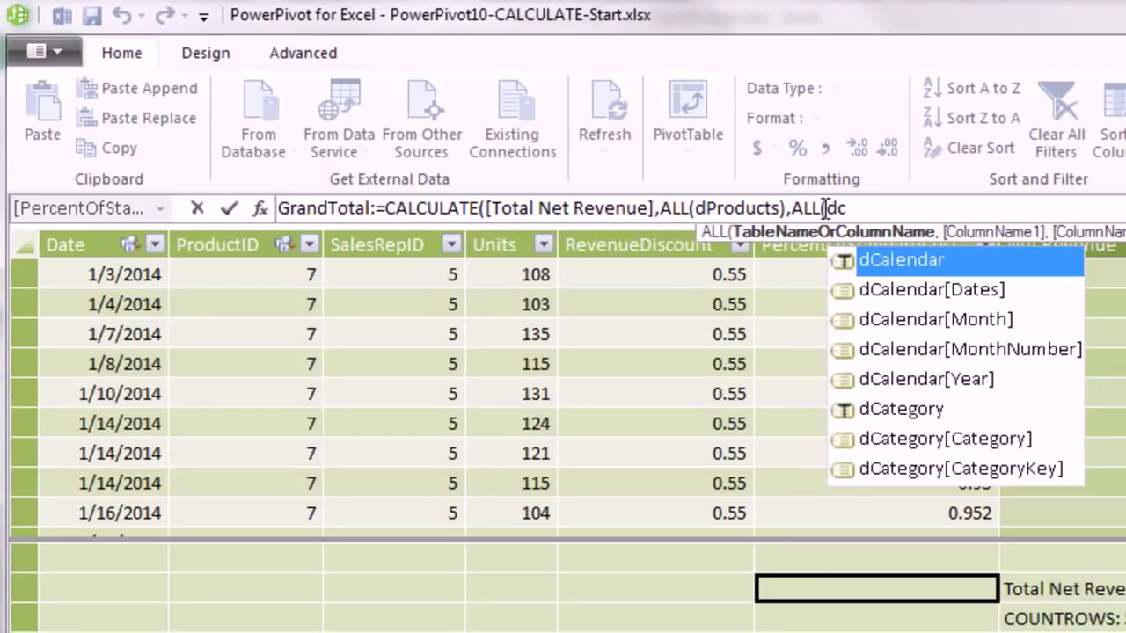
pyautogui.press('Tab')
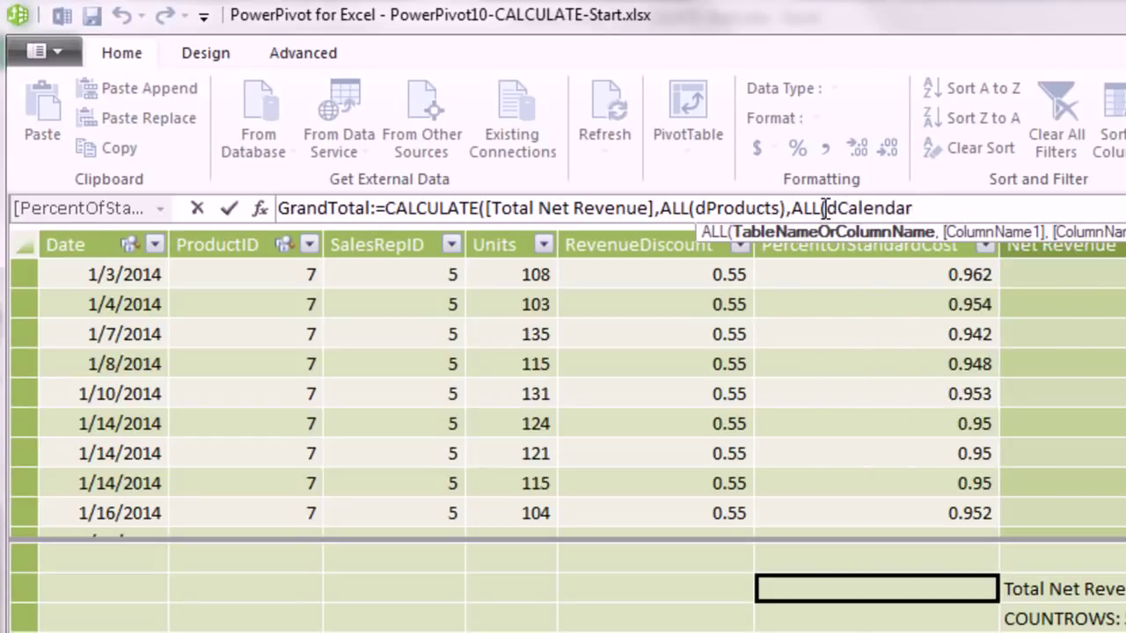
pyautogui.write(')')
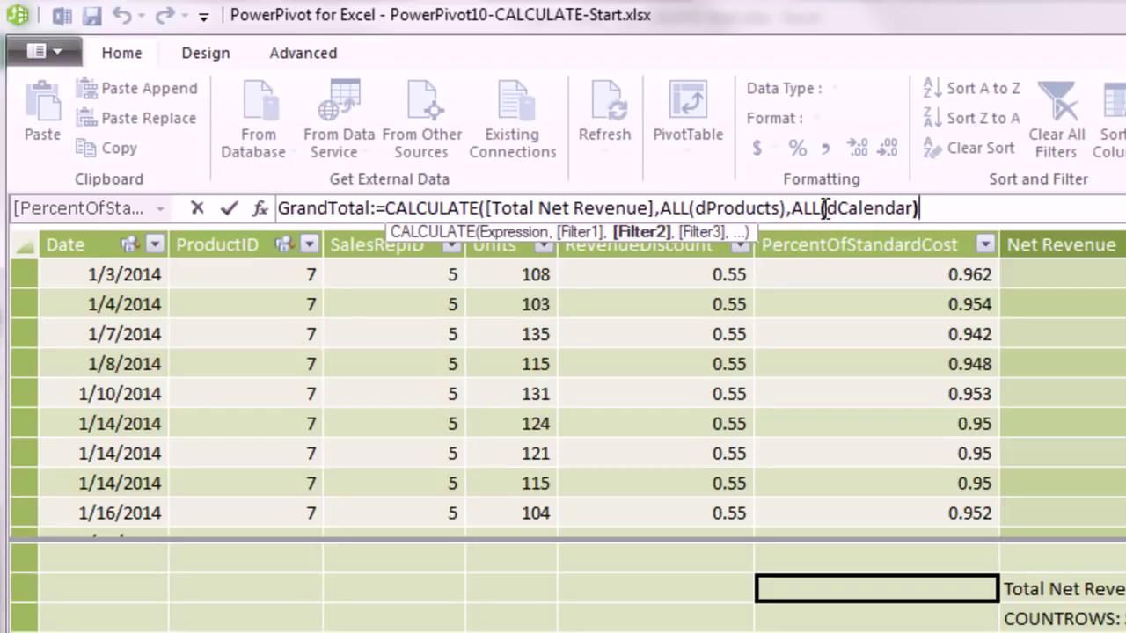
pyautogui.write(')')
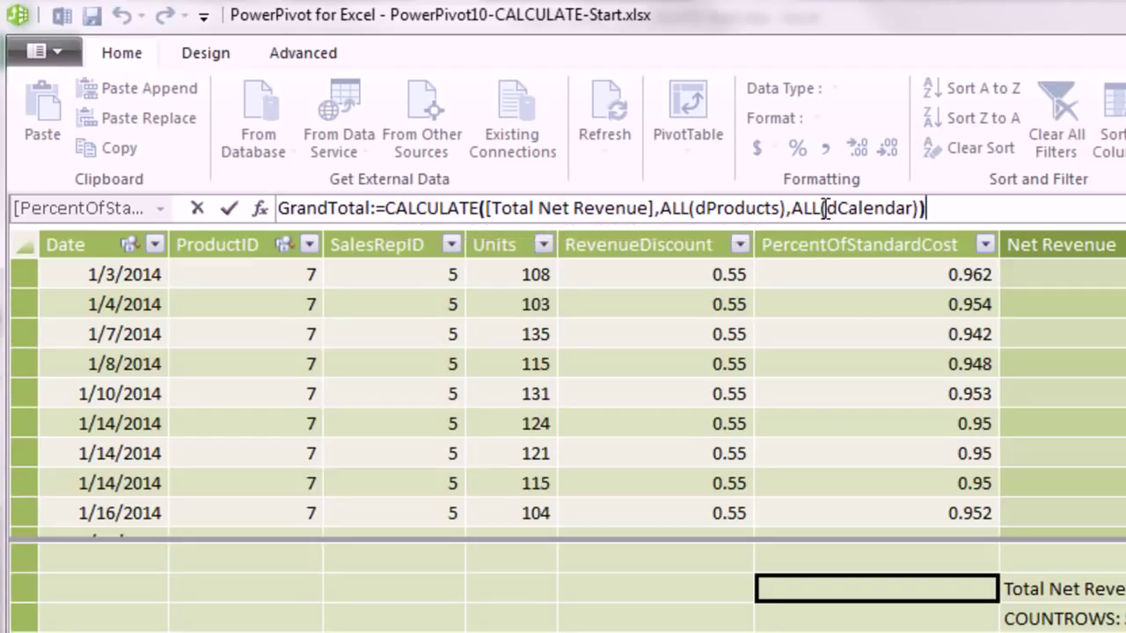
pyautogui.press('Return')
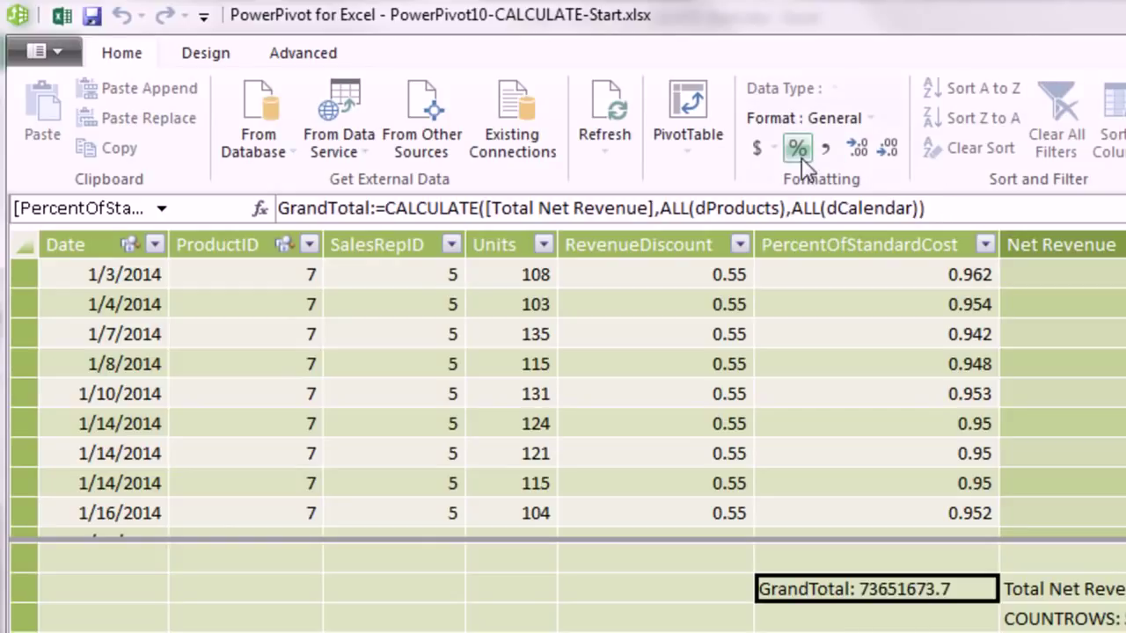
pyautogui.click(773, 146)
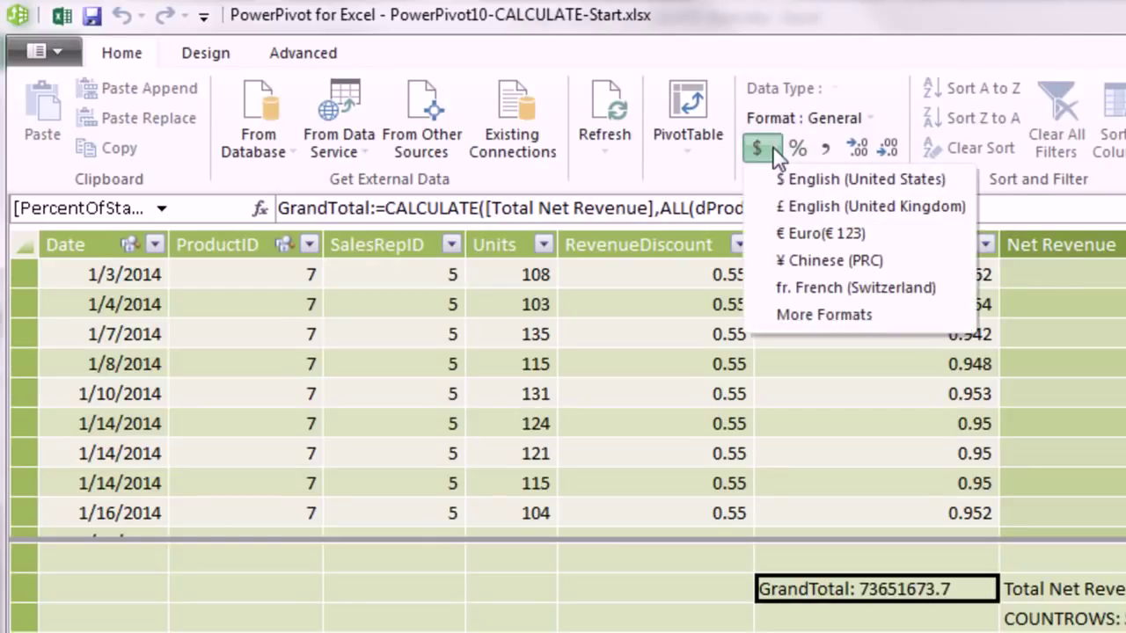
pyautogui.click(806, 178)
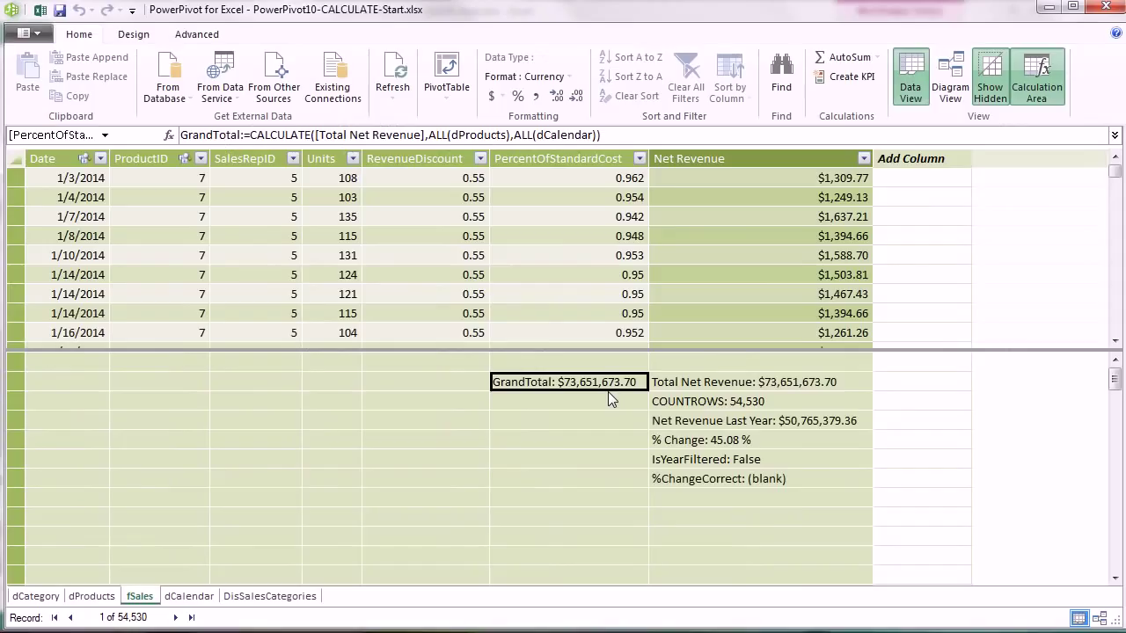
# - Create a PivotTable from the PowerPivot model on a new worksheet and name the sheet % of Grand
pyautogui.click(447, 75)
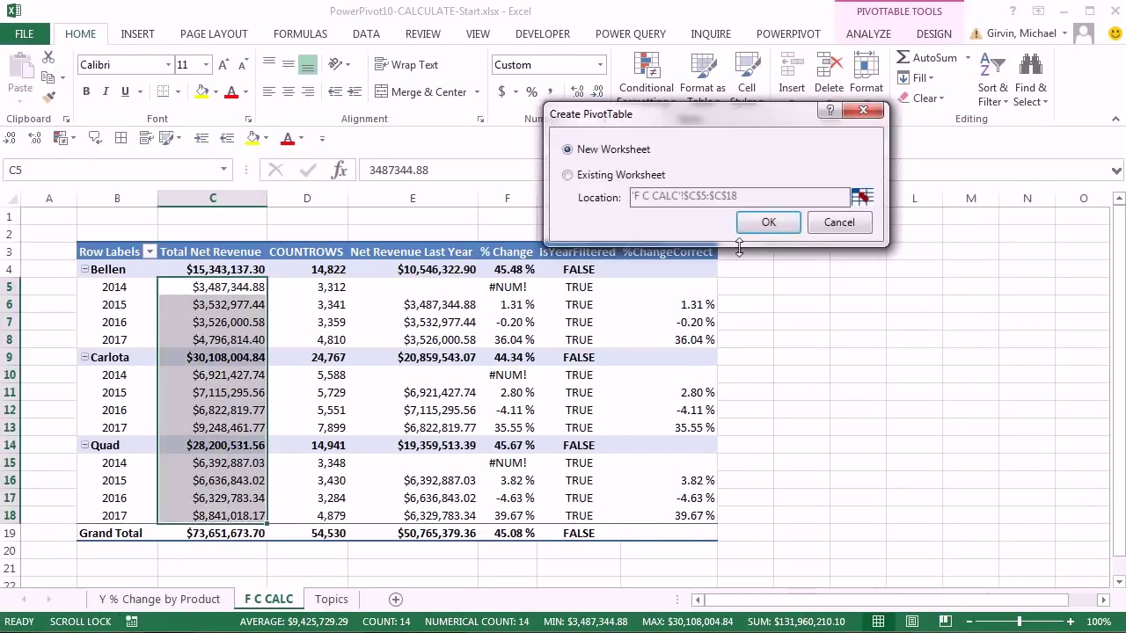
pyautogui.click(758, 227)
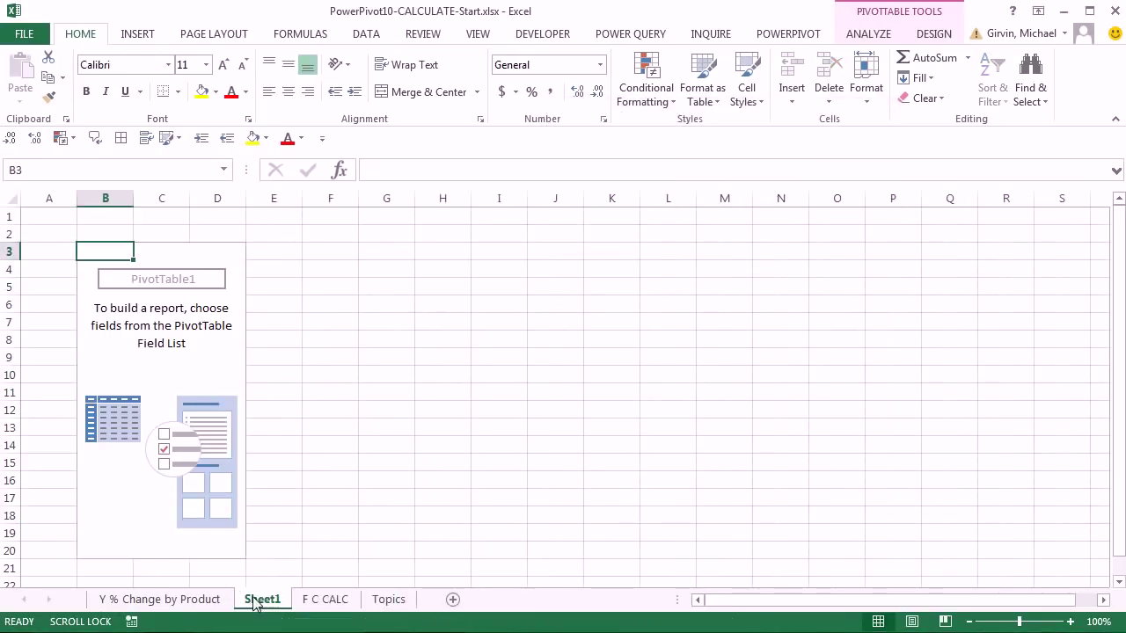
pyautogui.write('% of Grand')
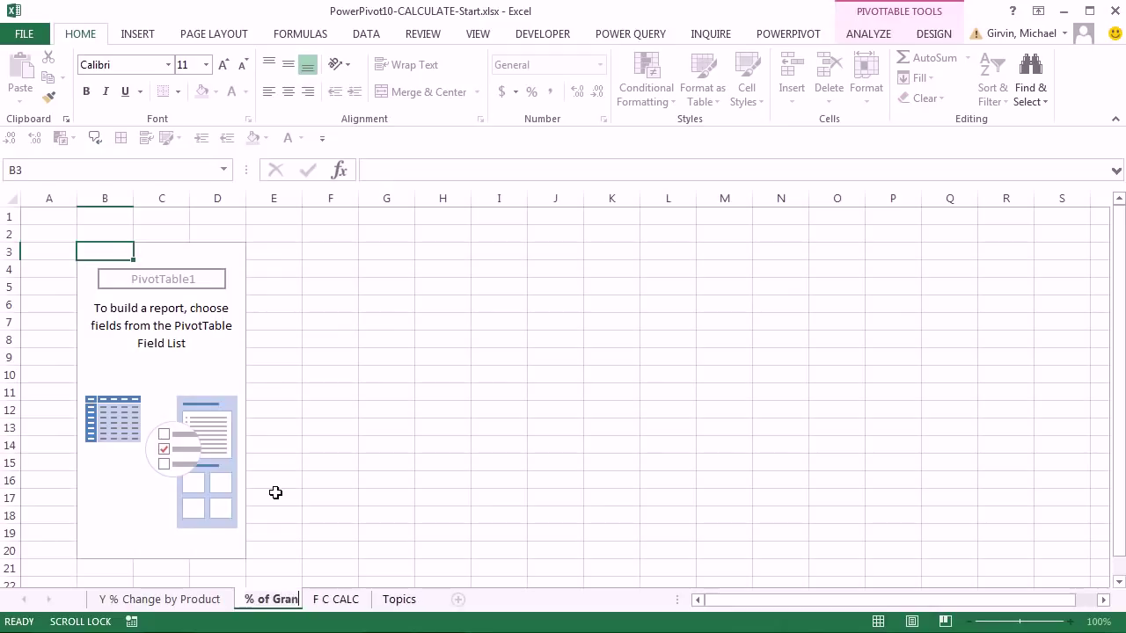
pyautogui.press('Return')
# - Add the fSales measures Total Net Revenue and GrandTotal to the values of the new PivotTable
pyautogui.click(175, 341)
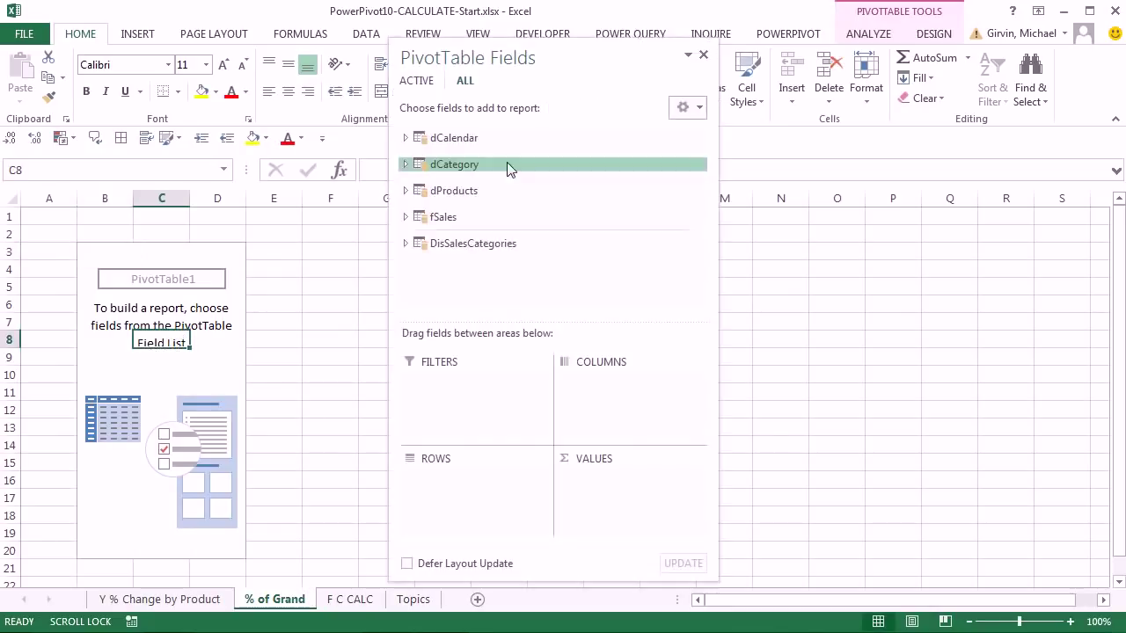
pyautogui.click(405, 216)
pyautogui.scroll(-2, 515, 231)
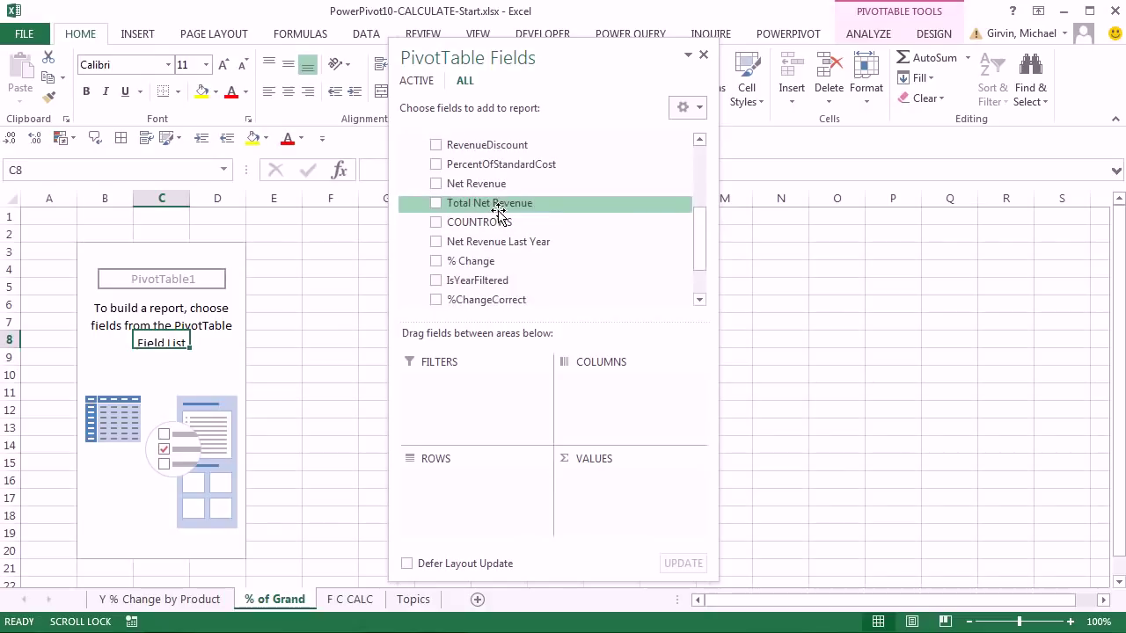
pyautogui.moveTo(491, 208); pyautogui.dragTo(635, 476)
pyautogui.moveTo(697, 247); pyautogui.dragTo(700, 284)
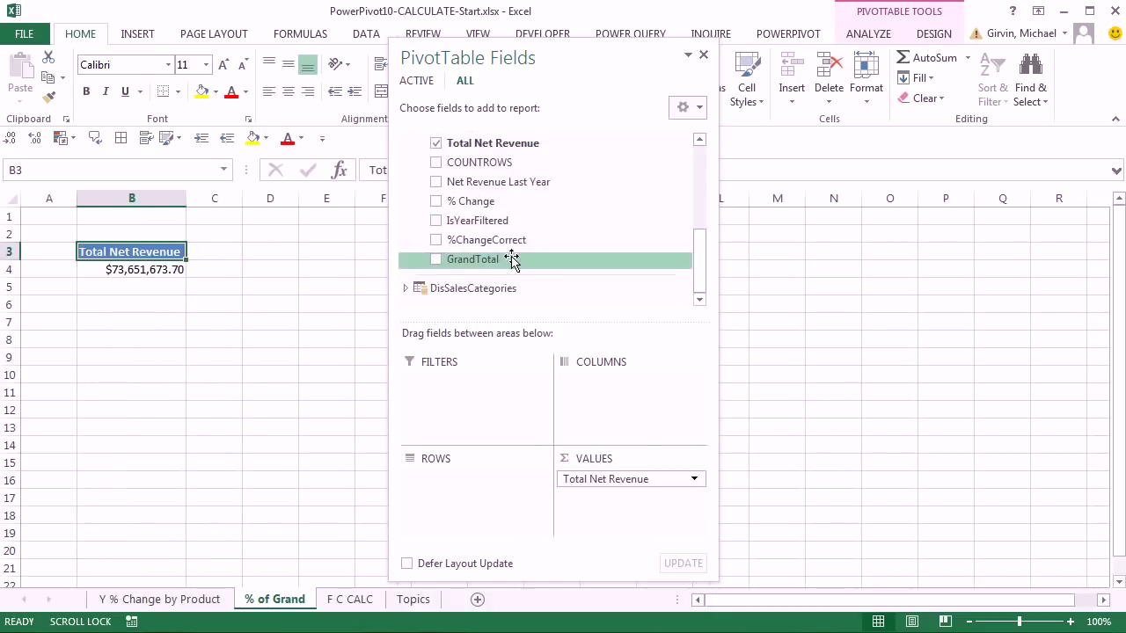
pyautogui.moveTo(476, 264); pyautogui.dragTo(641, 520)
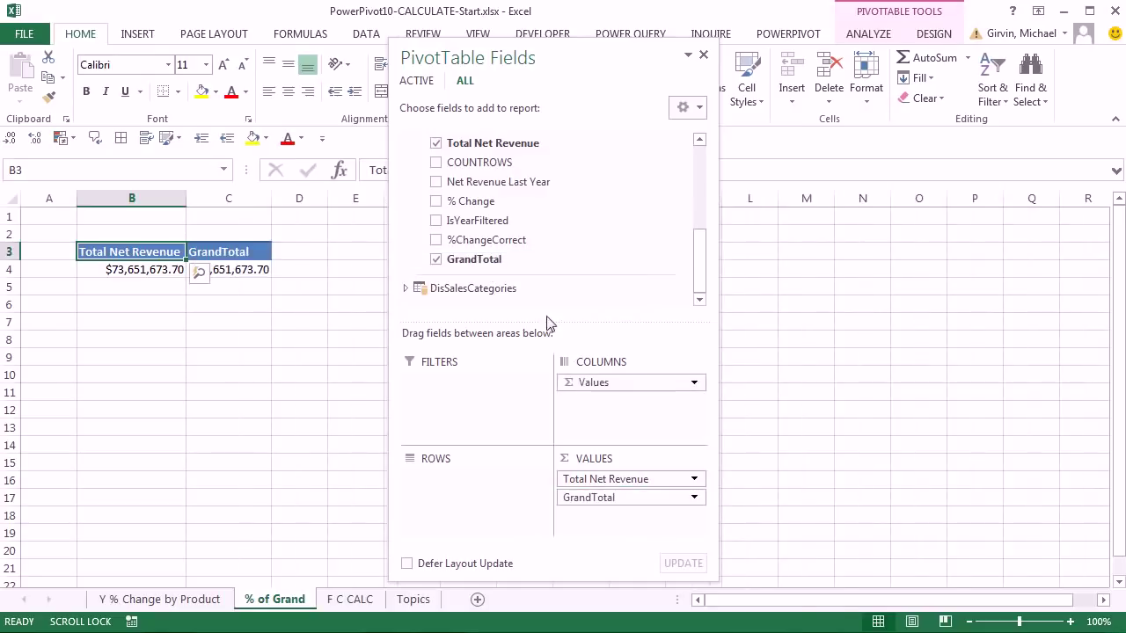
pyautogui.click(236, 319)
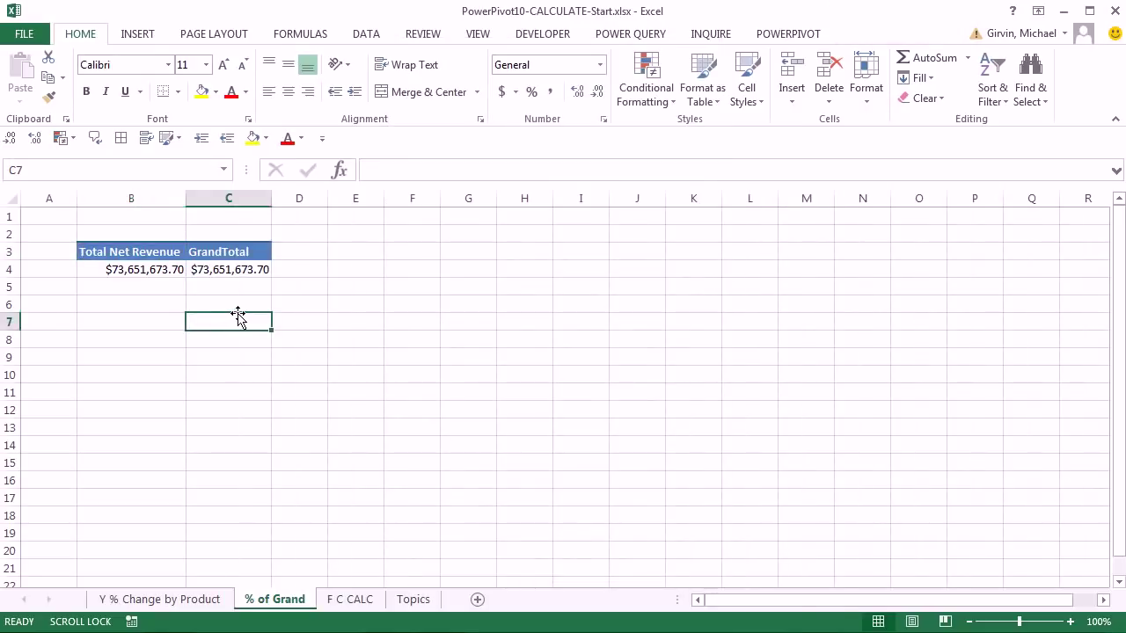
# - Add Year from dCalendar to the PivotTable rows and place ProductName from dProducts above it
pyautogui.click(163, 270)
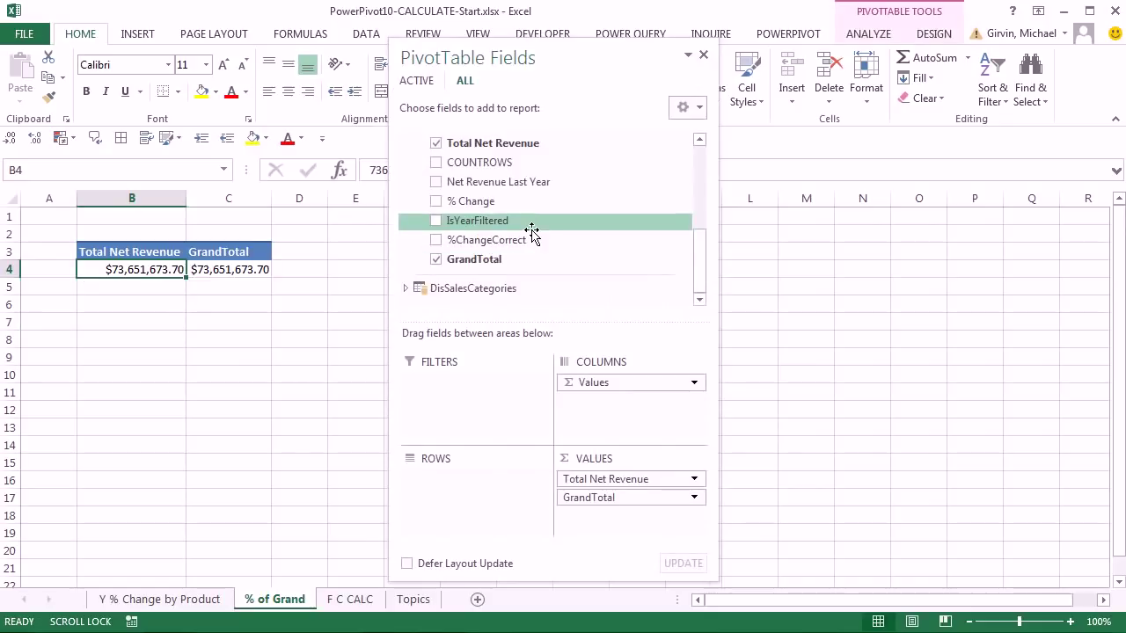
pyautogui.moveTo(701, 263); pyautogui.dragTo(699, 134)
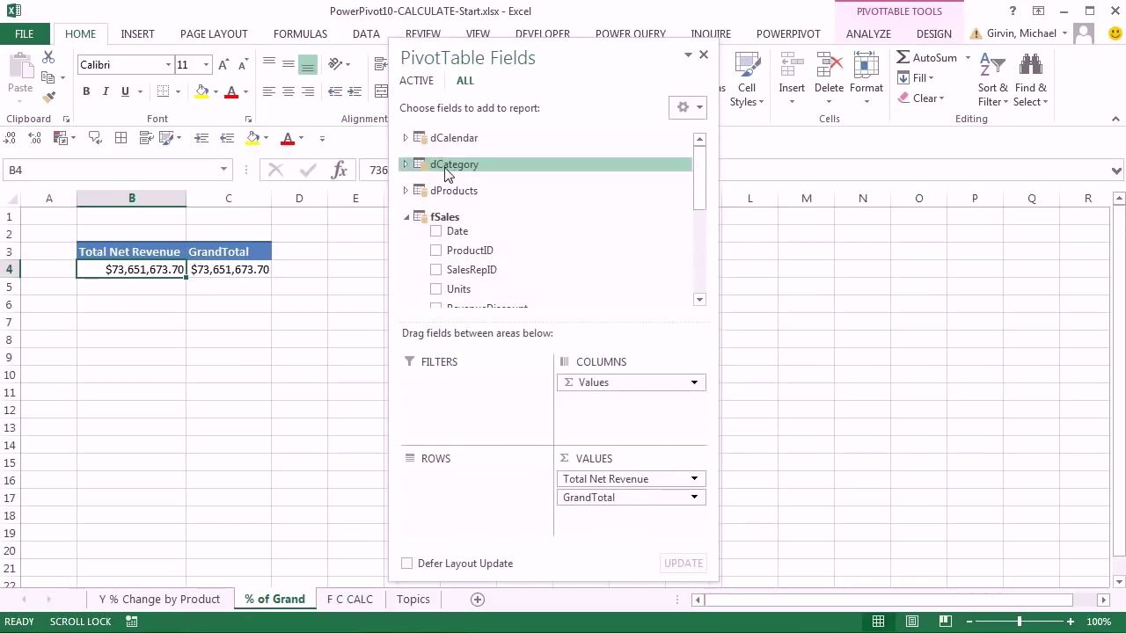
pyautogui.click(405, 140)
pyautogui.moveTo(459, 210); pyautogui.dragTo(489, 485)
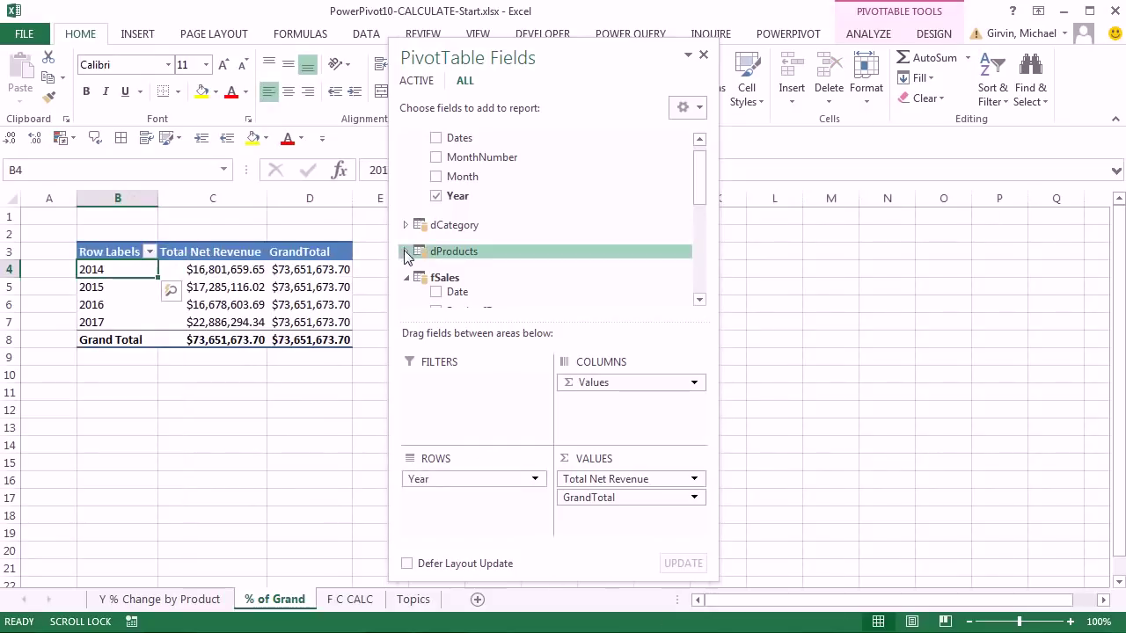
pyautogui.click(406, 251)
pyautogui.moveTo(466, 221); pyautogui.dragTo(467, 470)
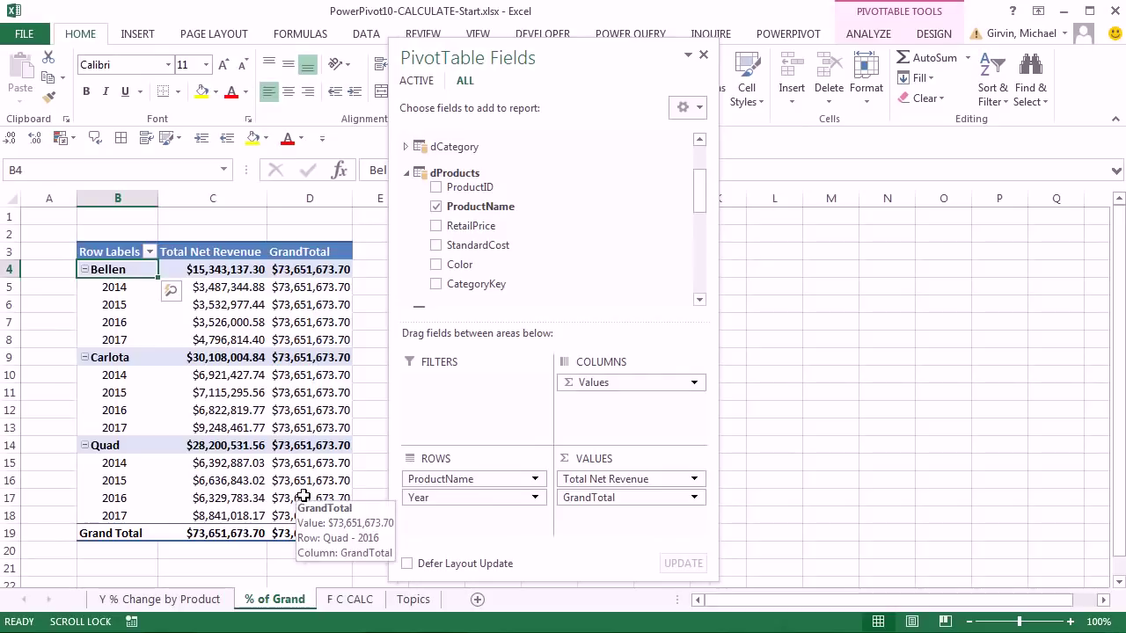
pyautogui.click(312, 321)
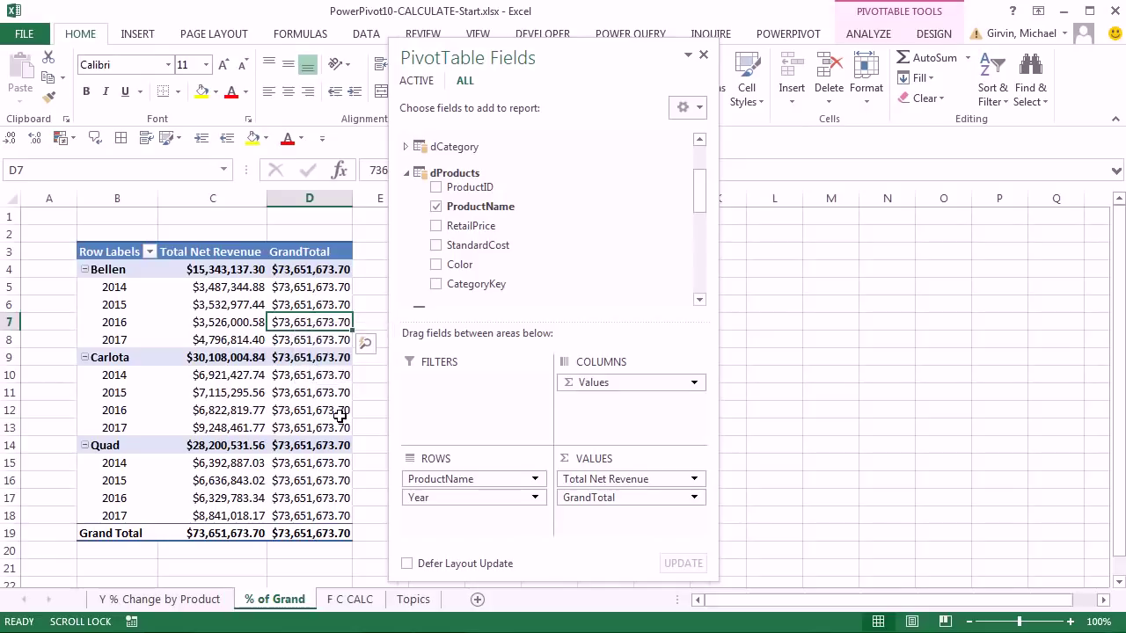
# - Switch to the PowerPivot window and start a % Of Grand Total measure below GrandTotal with DIVIDE, using [Total Net Revenue] as numerator
pyautogui.hotkey('alt', 'Tab')
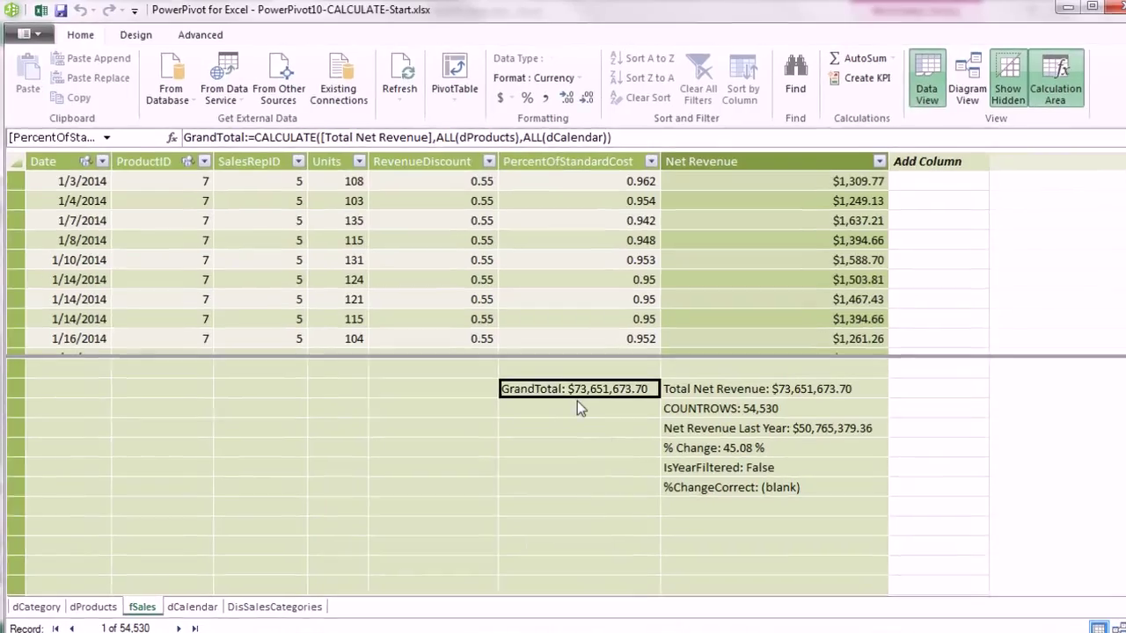
pyautogui.write('% Of Grand Total:=')
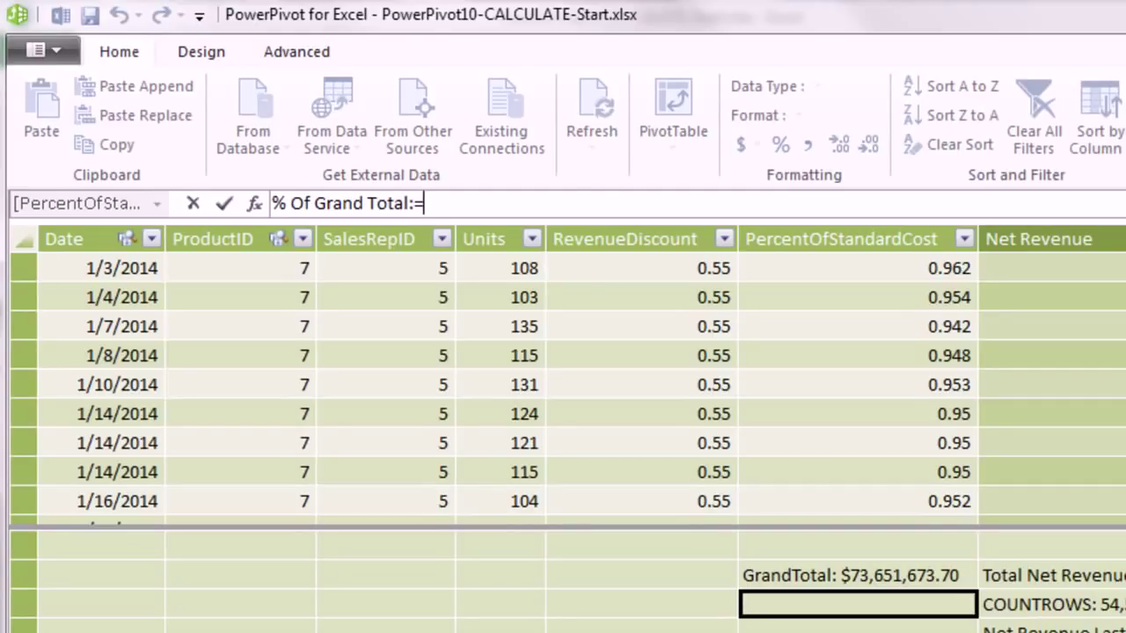
pyautogui.write('di')
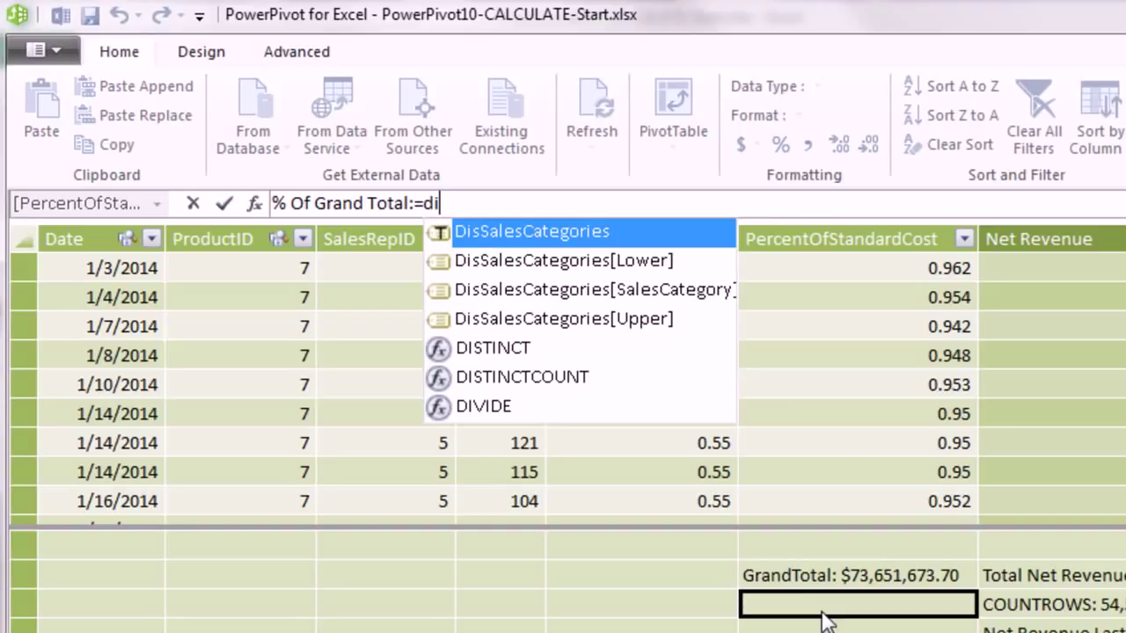
pyautogui.write('v')
pyautogui.press('Tab')
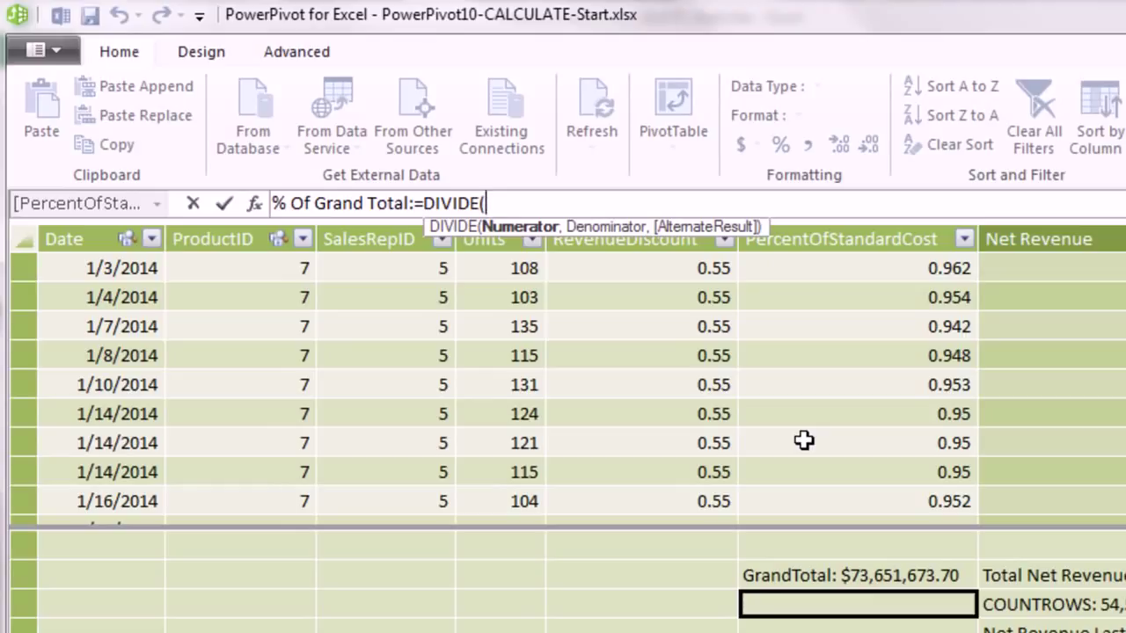
pyautogui.write('[t')
pyautogui.press('Tab')
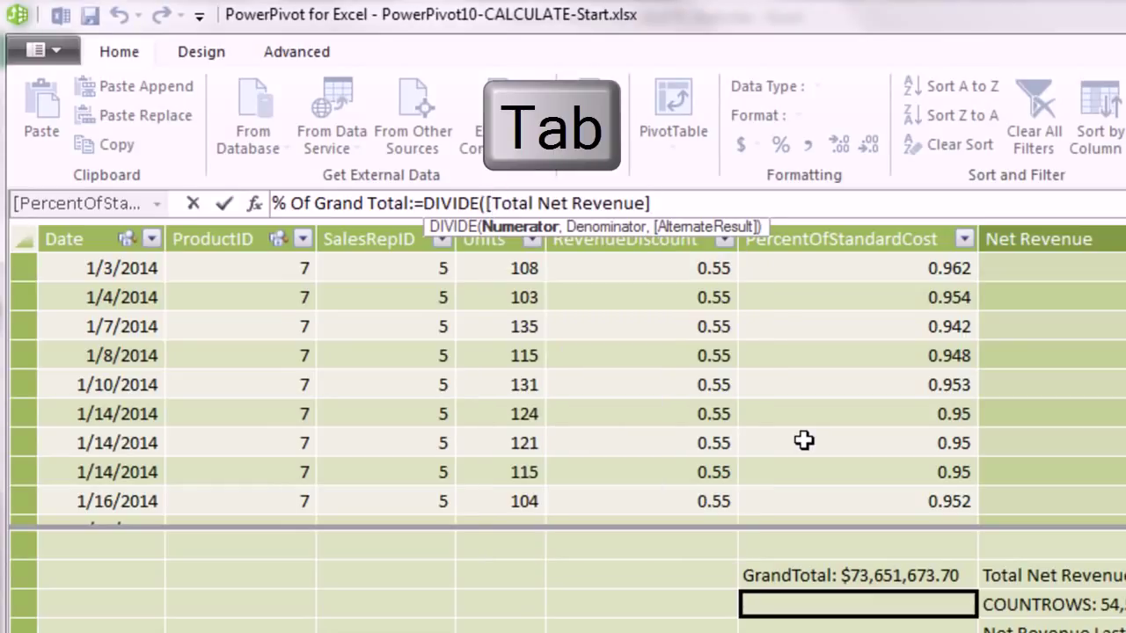
# - Complete the % Of Grand Total measure with [GrandTotal] as the denominator and format it as a percentage
pyautogui.write(',')
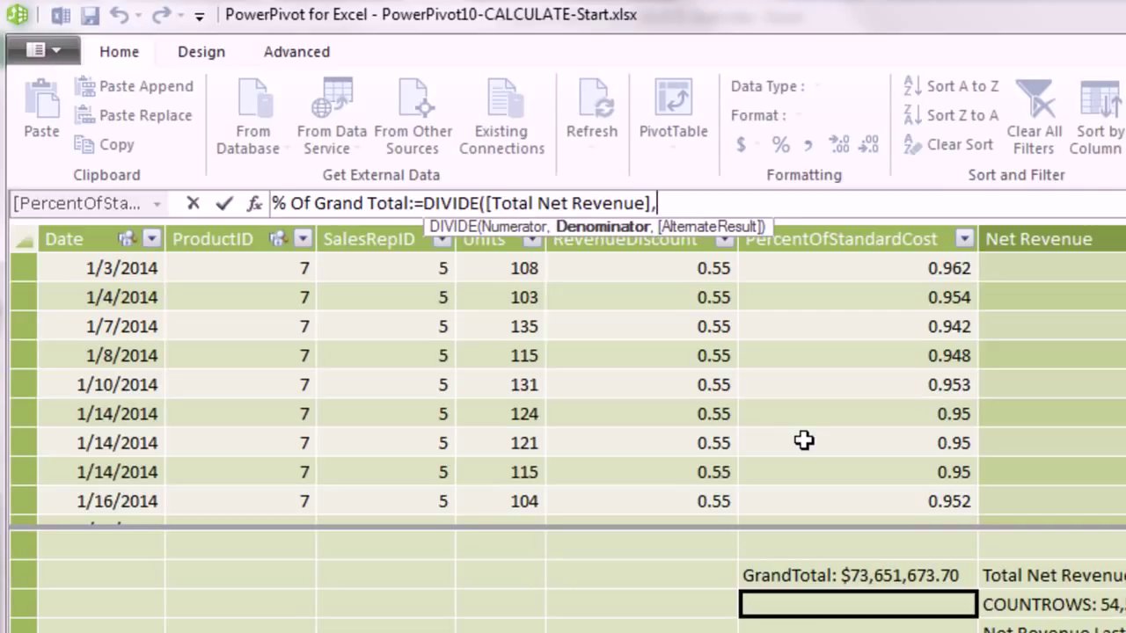
pyautogui.write('[g')
pyautogui.press('Tab')
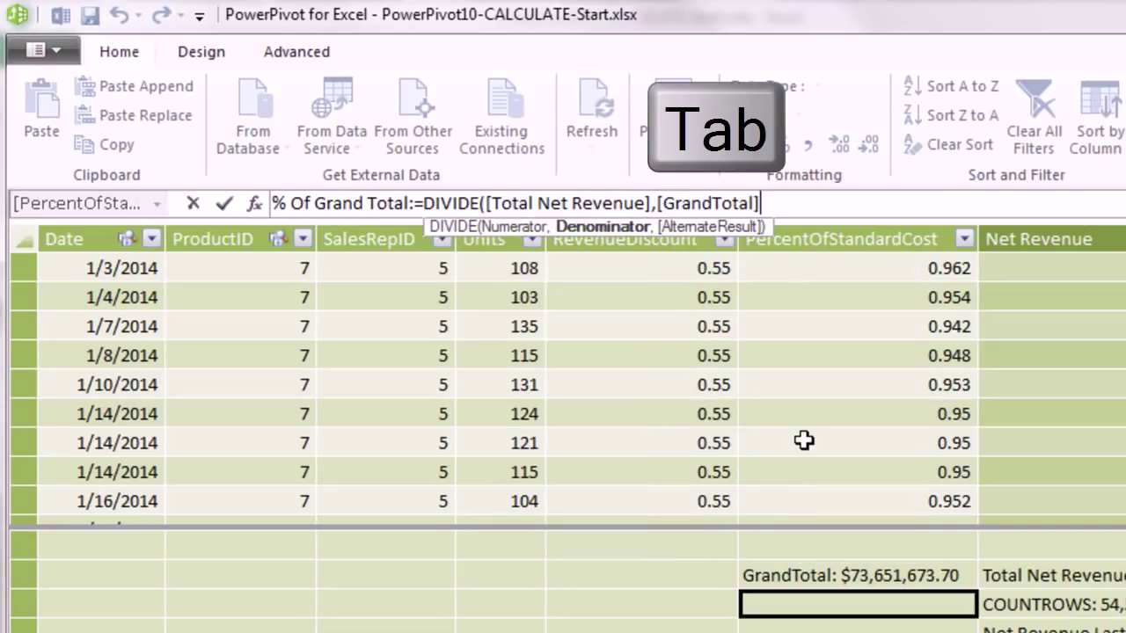
pyautogui.write(')')
pyautogui.press('Return')
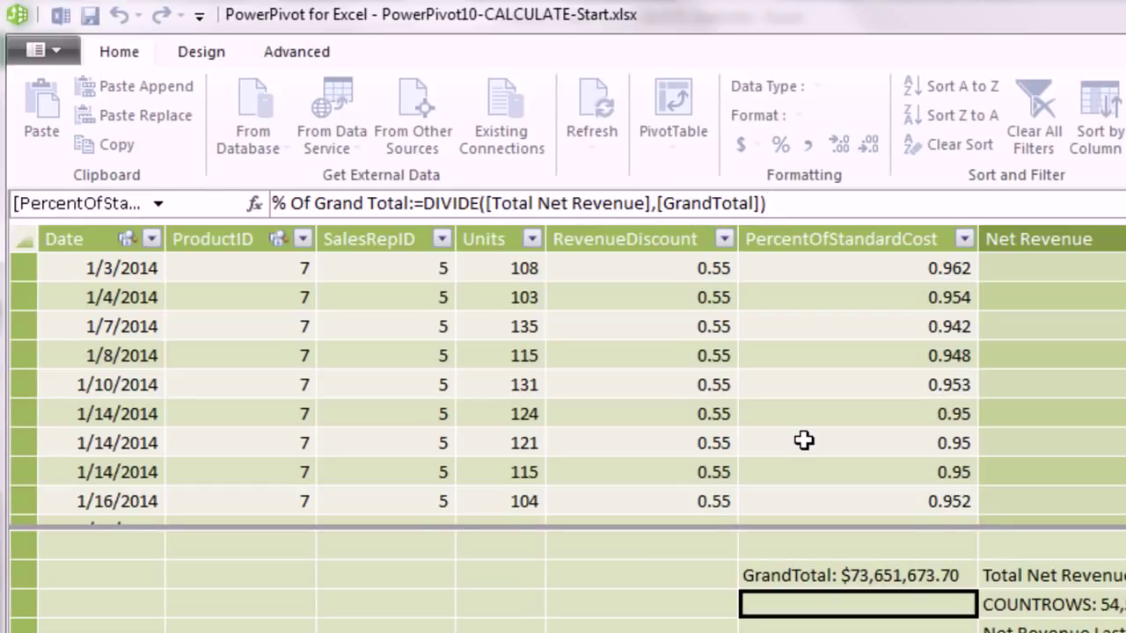
pyautogui.click(780, 145)
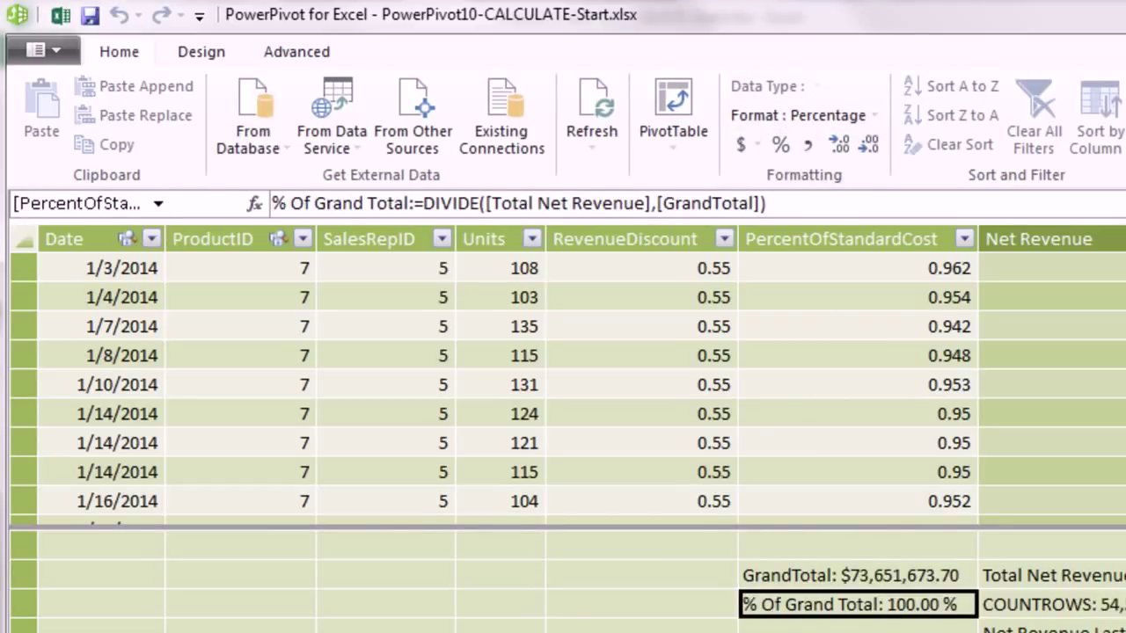
# - Switch back to Excel and add the % Of Grand Total measure to the PivotTable values
pyautogui.hotkey('alt', 'Tab')
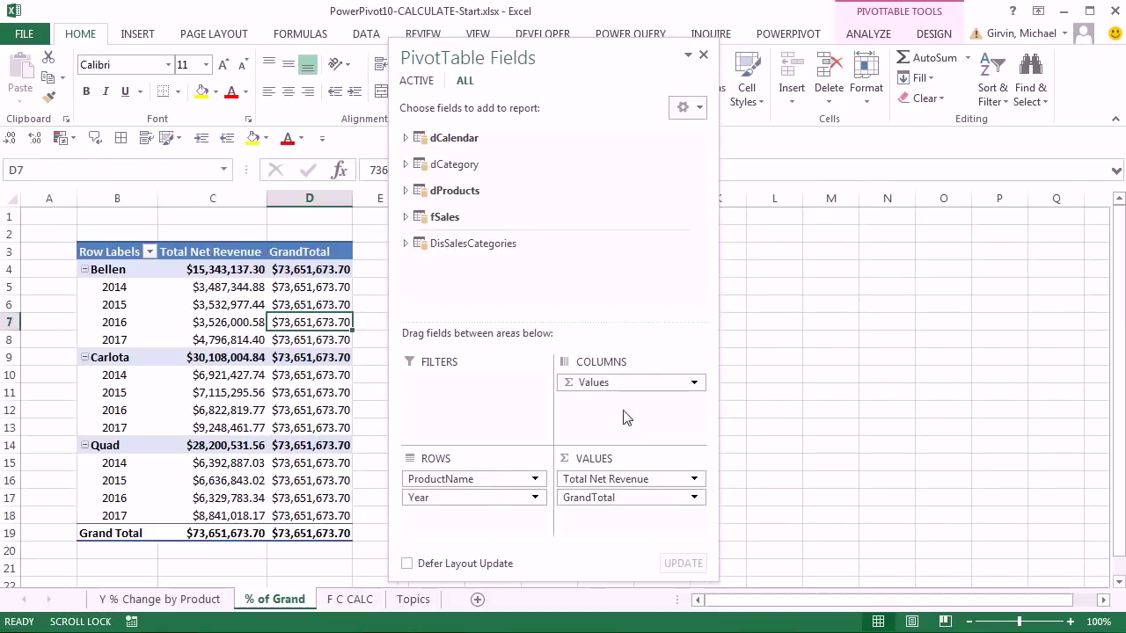
pyautogui.moveTo(591, 60); pyautogui.dragTo(762, 51)
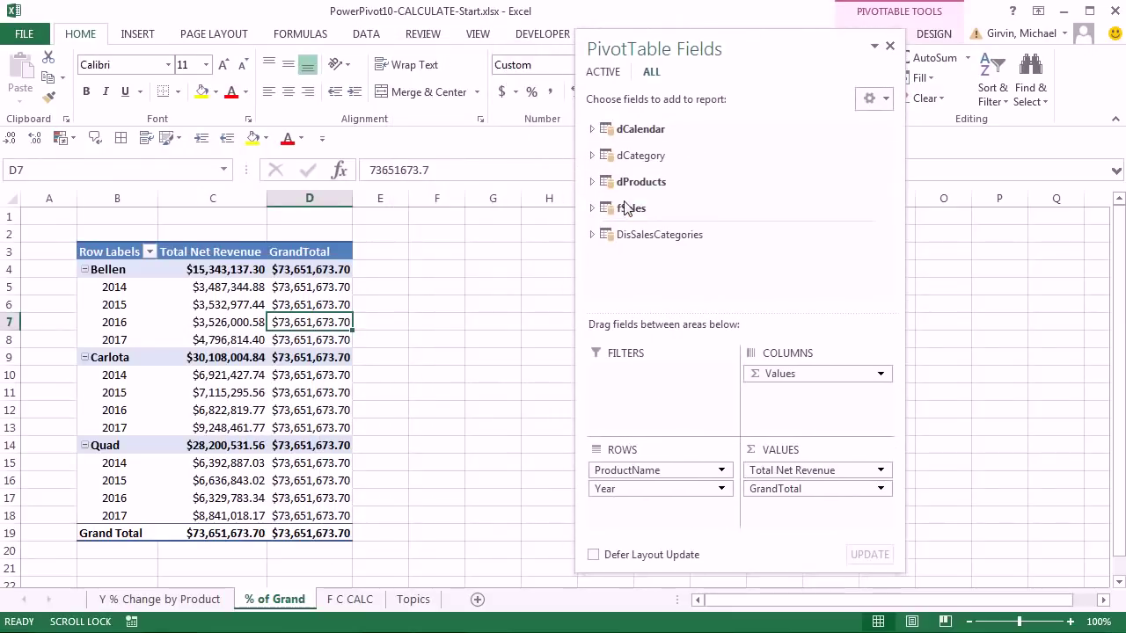
pyautogui.click(592, 208)
pyautogui.scroll(-5, 659, 264)
pyautogui.moveTo(668, 287); pyautogui.dragTo(814, 509)
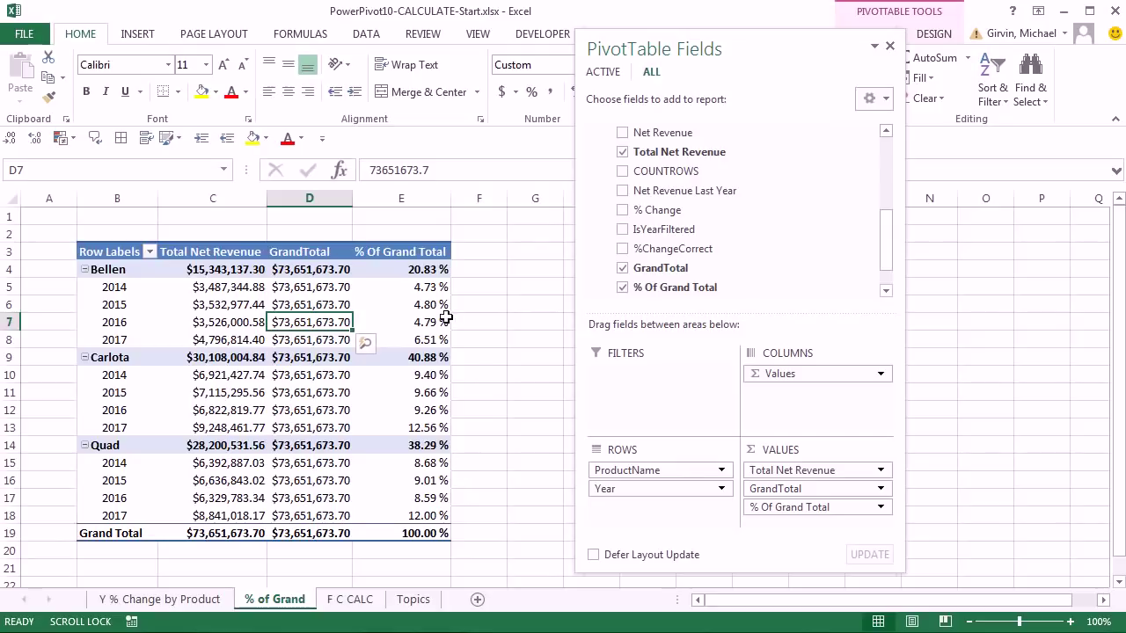
# - Look through the Show Values As calculation options for Total Net Revenue in the PivotTable, including % of Grand Total
pyautogui.rightClick(308, 288)
pyautogui.press('Escape')
pyautogui.rightClick(234, 289)
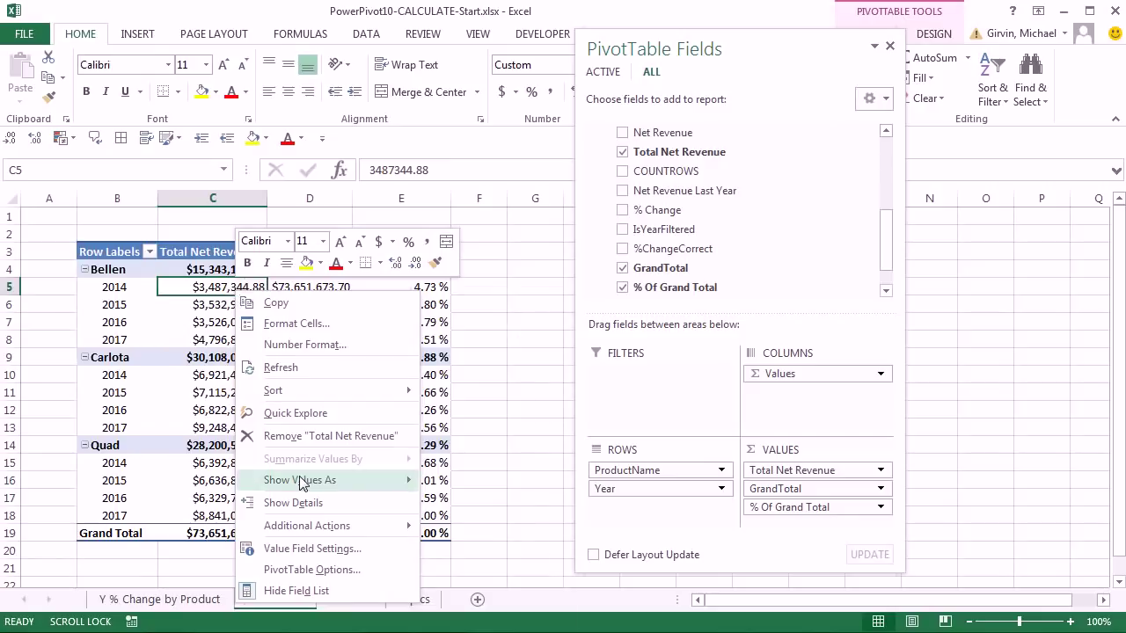
pyautogui.moveTo(303, 480)
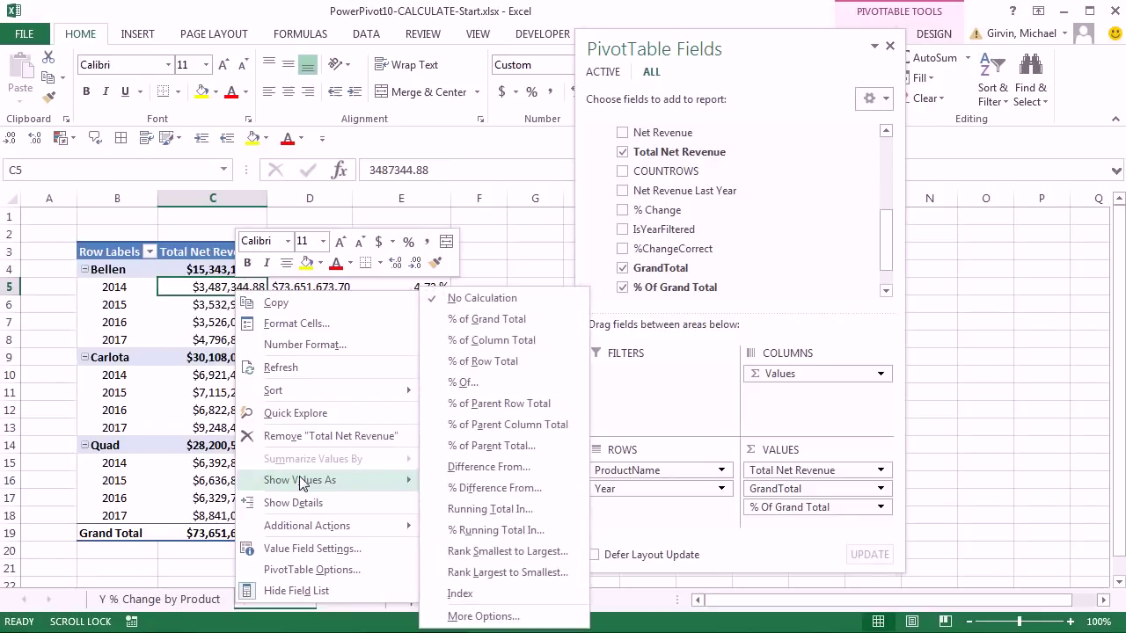
pyautogui.click(507, 321)
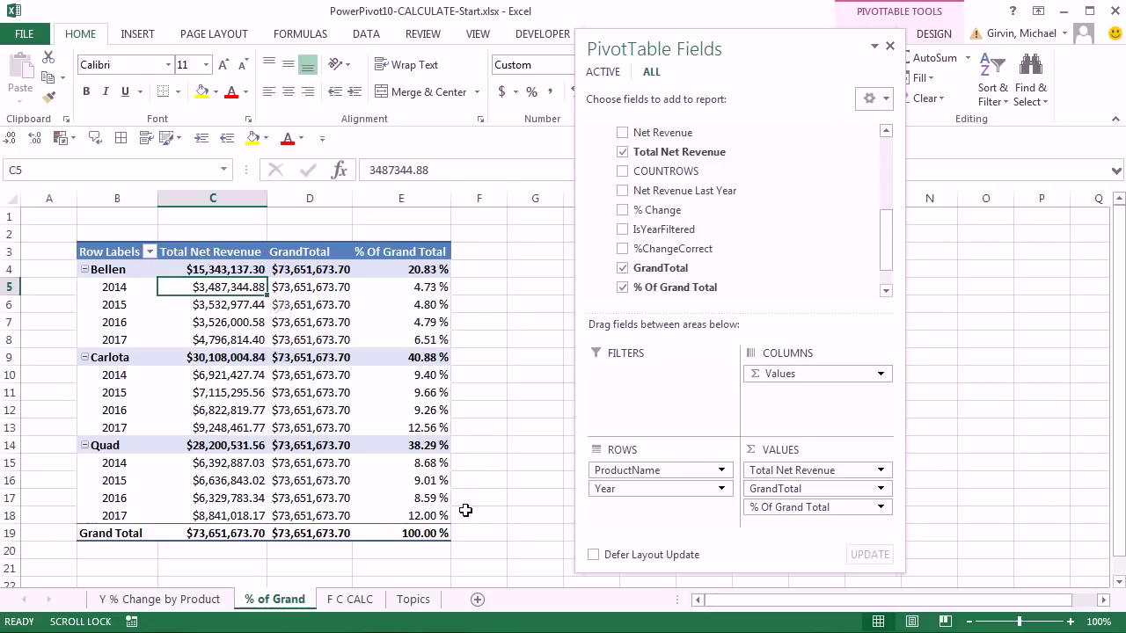
# - Review the GrandTotal and Net Revenue Last Year formulas in the PowerPivot window, and return to the PivotTable in Excel
pyautogui.hotkey('alt', 'Tab')
pyautogui.hotkey('alt', 'Tab')
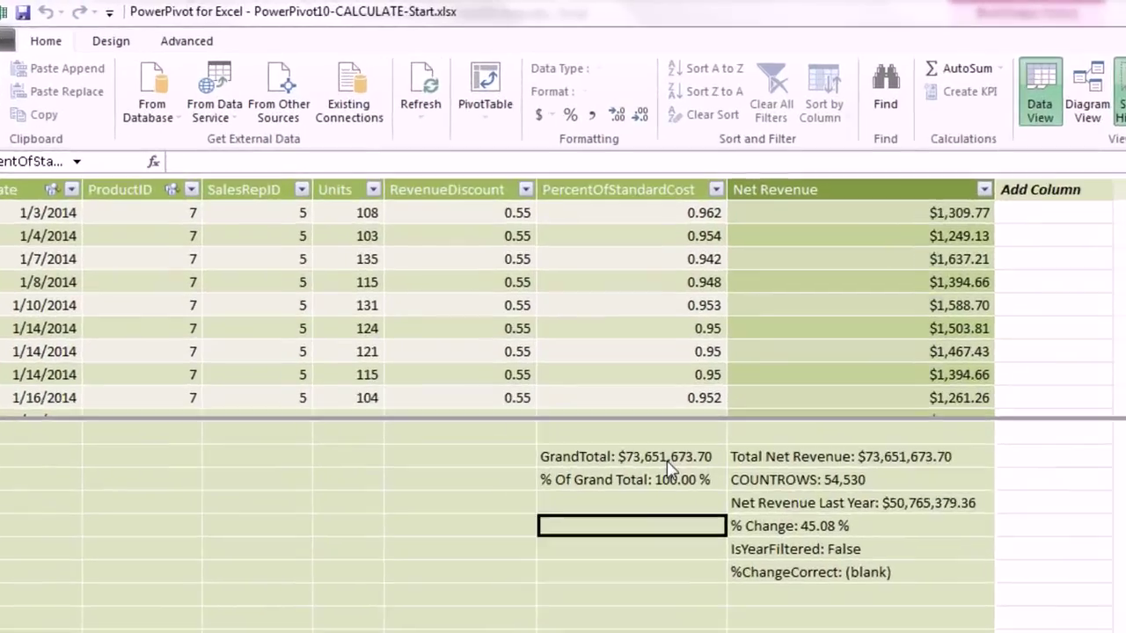
pyautogui.click(598, 385)
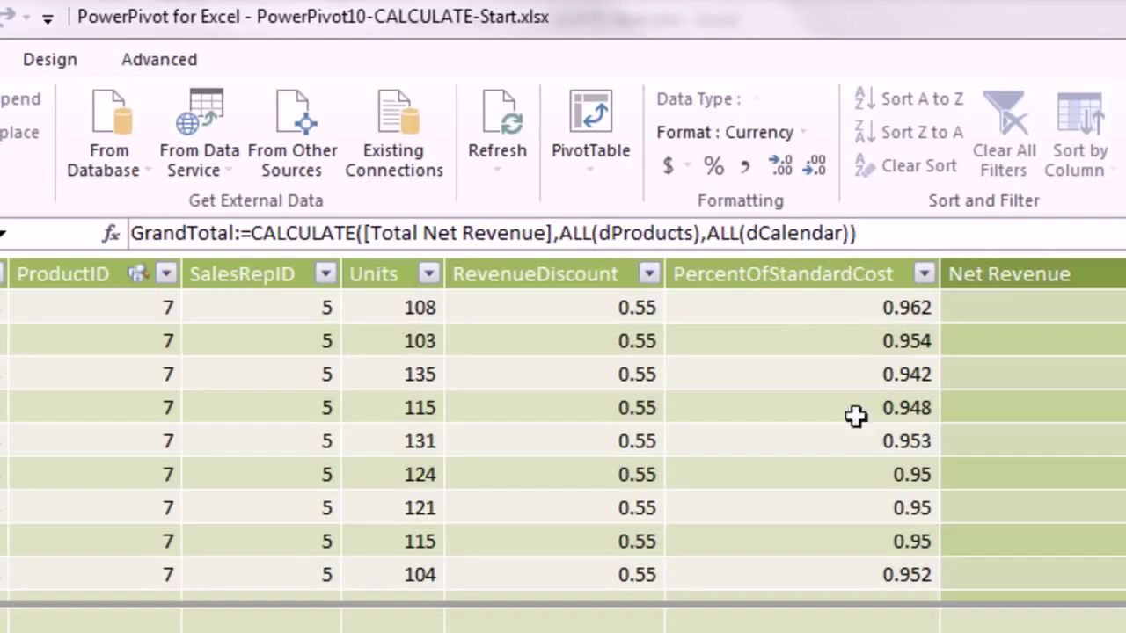
pyautogui.click(1055, 628)
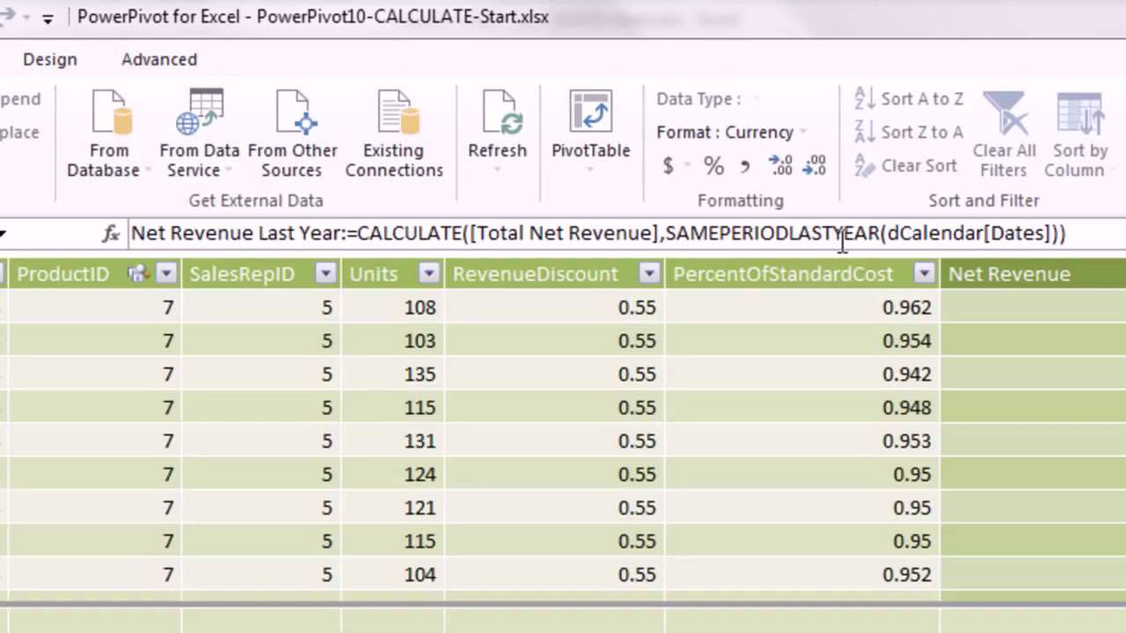
pyautogui.click(714, 233)
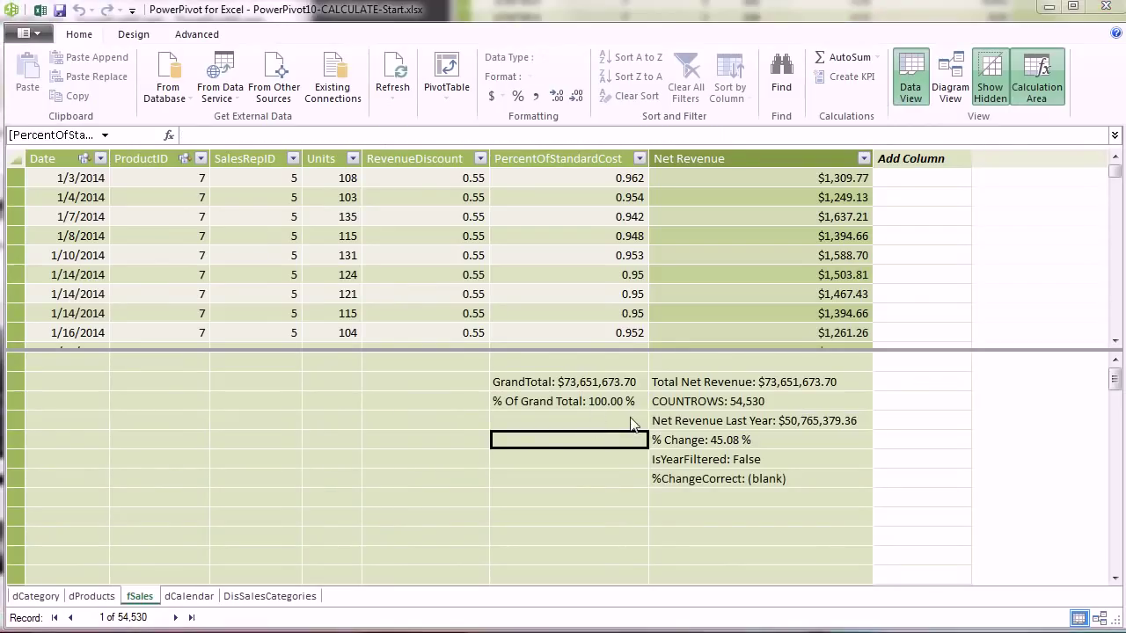
pyautogui.hotkey('alt', 'Tab')
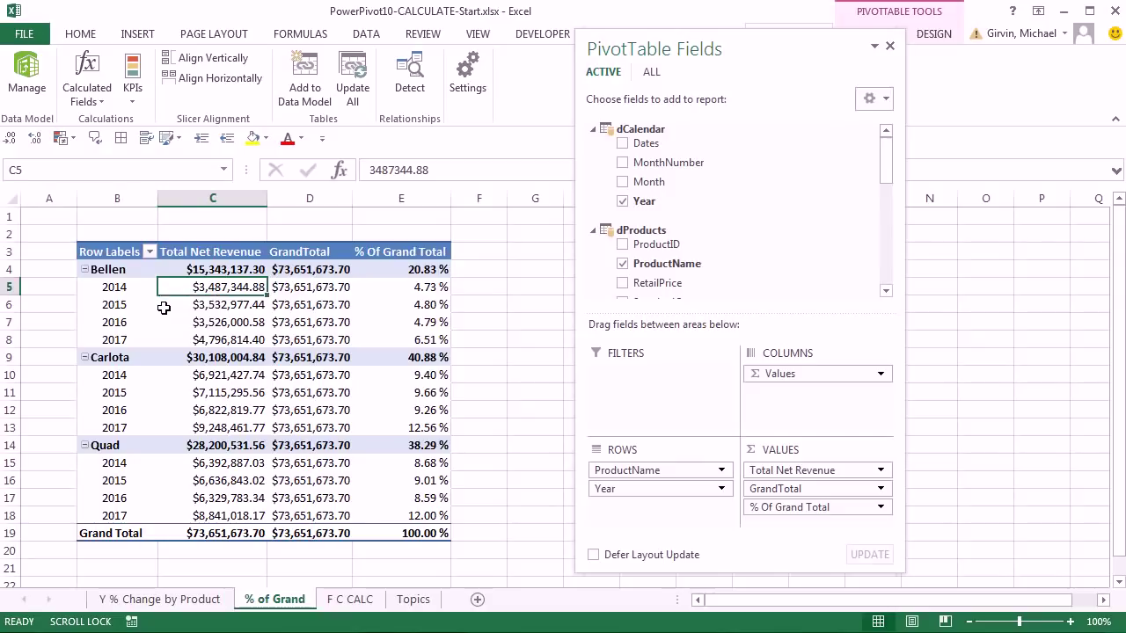
pyautogui.moveTo(180, 341)
pyautogui.moveTo(179, 298)
pyautogui.moveTo(137, 290)
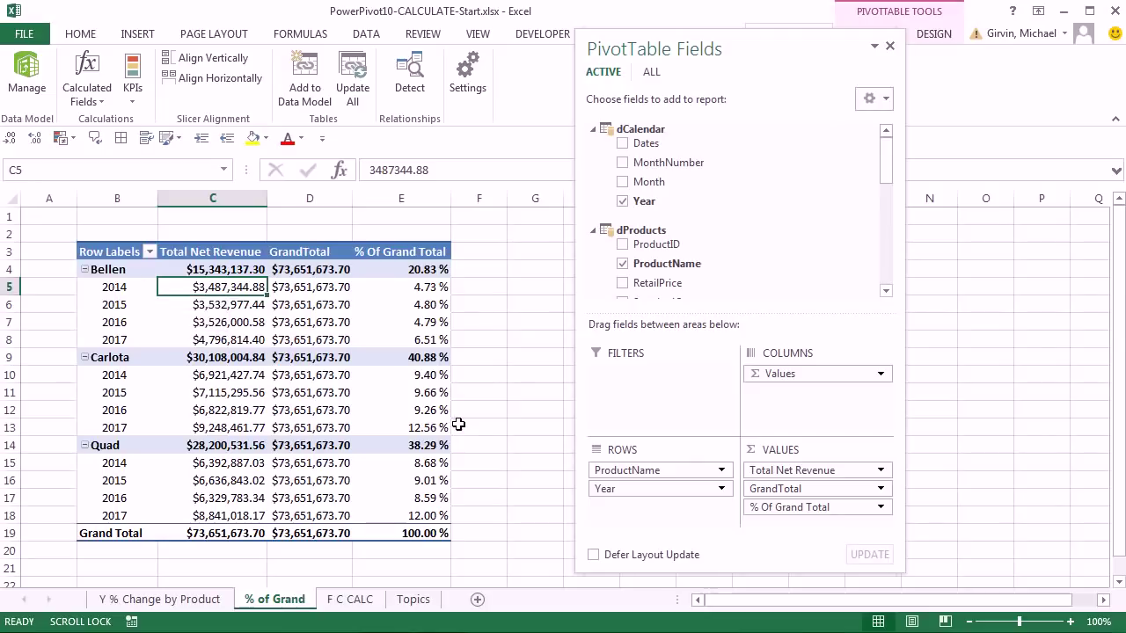
# - Switch to the PowerPivot window and start a 2014 Total measure with CALCULATE, using [Total Net Revenue] as the expression
pyautogui.hotkey('alt', 'Tab')
pyautogui.hotkey('alt', 'Tab')
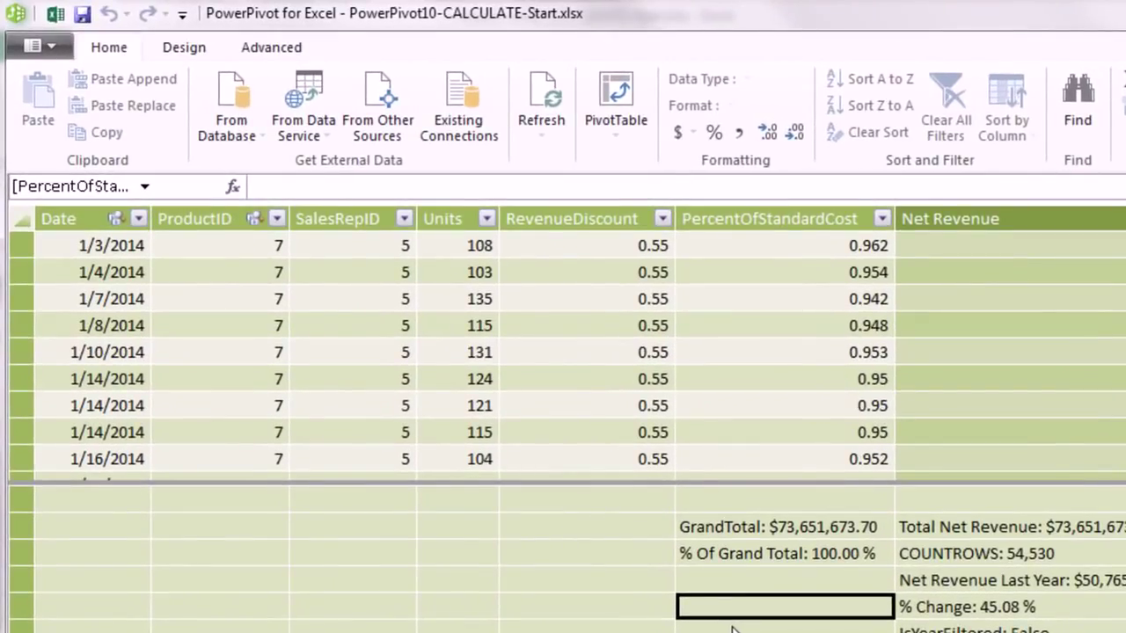
pyautogui.write('2014 Total:=')
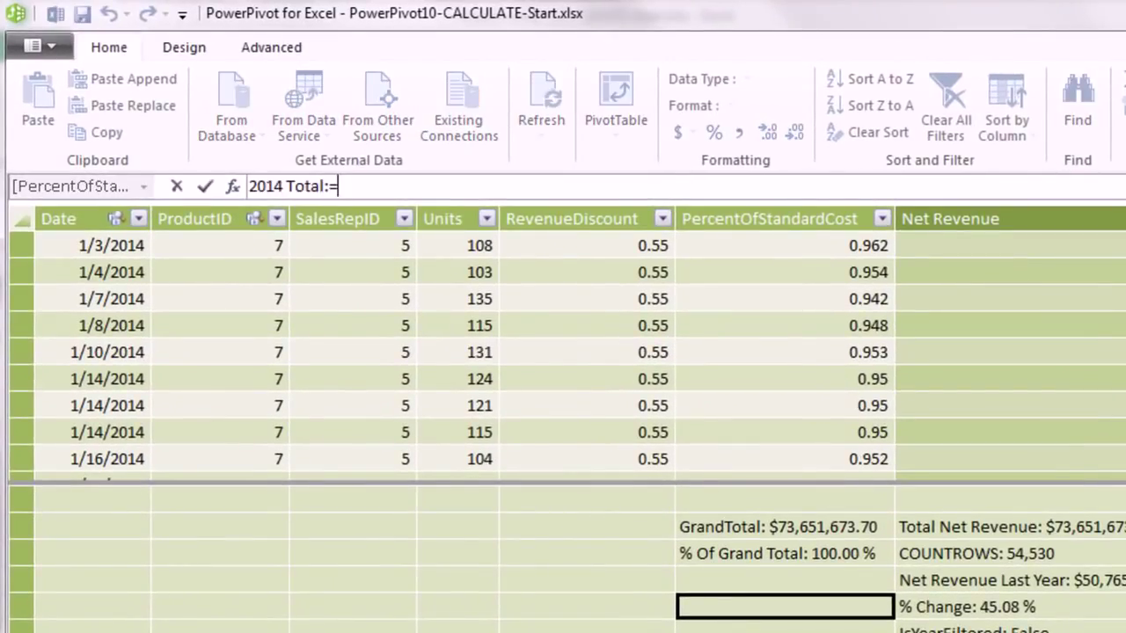
pyautogui.write('c')
pyautogui.press('Tab')
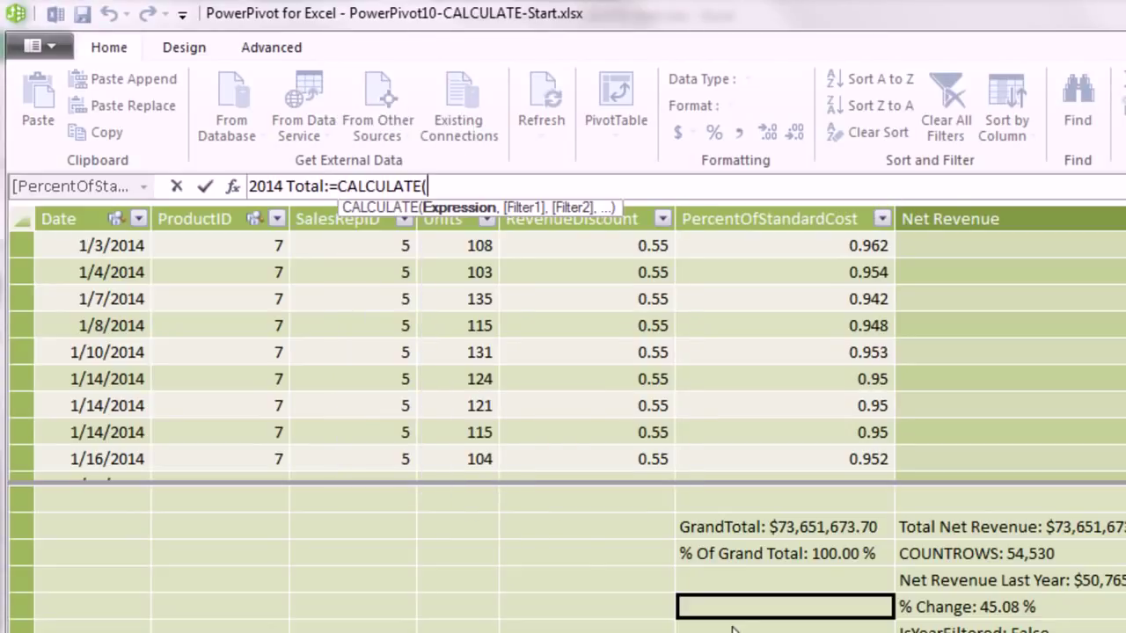
pyautogui.write('[t')
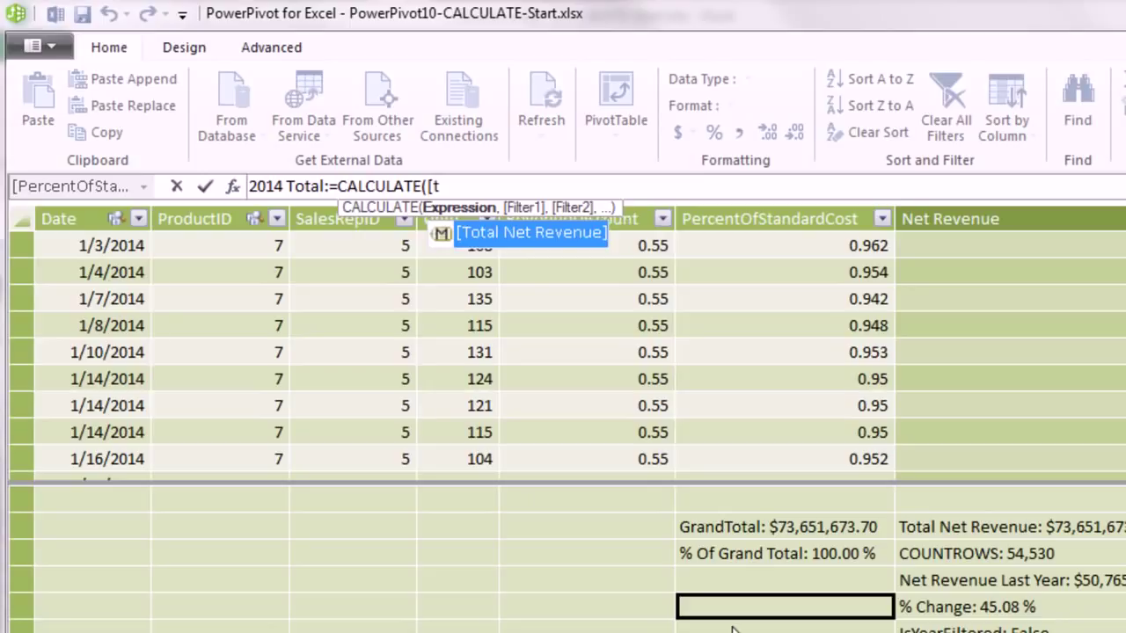
pyautogui.press('Tab')
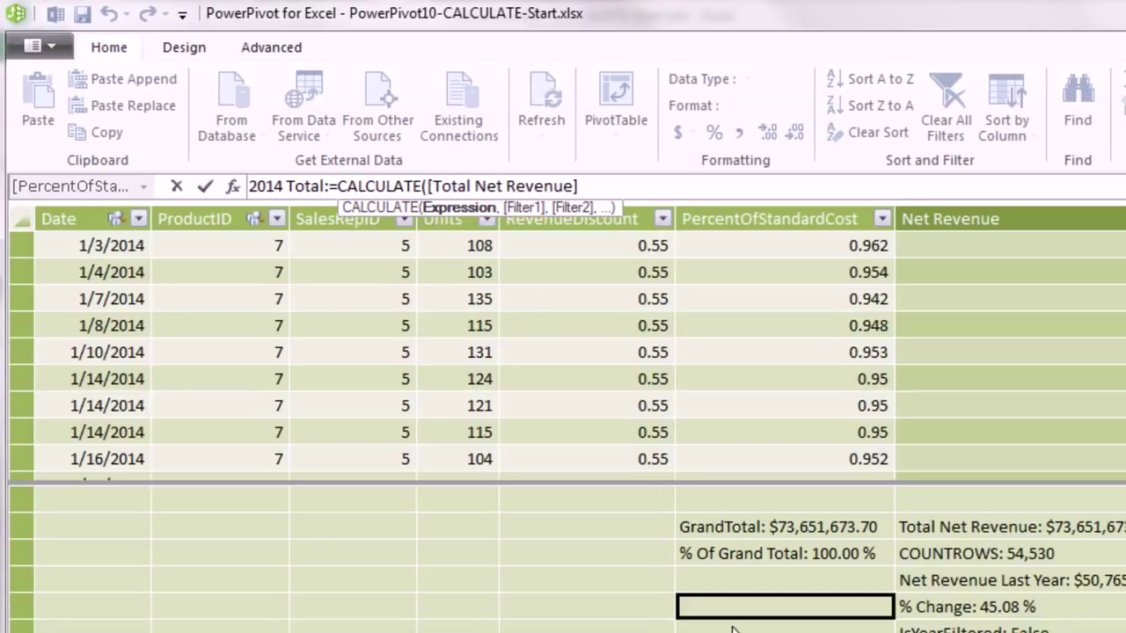
# - Complete the 2014 Total measure with the filter dCalendar[Year]=2014 and format it as currency
pyautogui.write(',')
pyautogui.write('d')
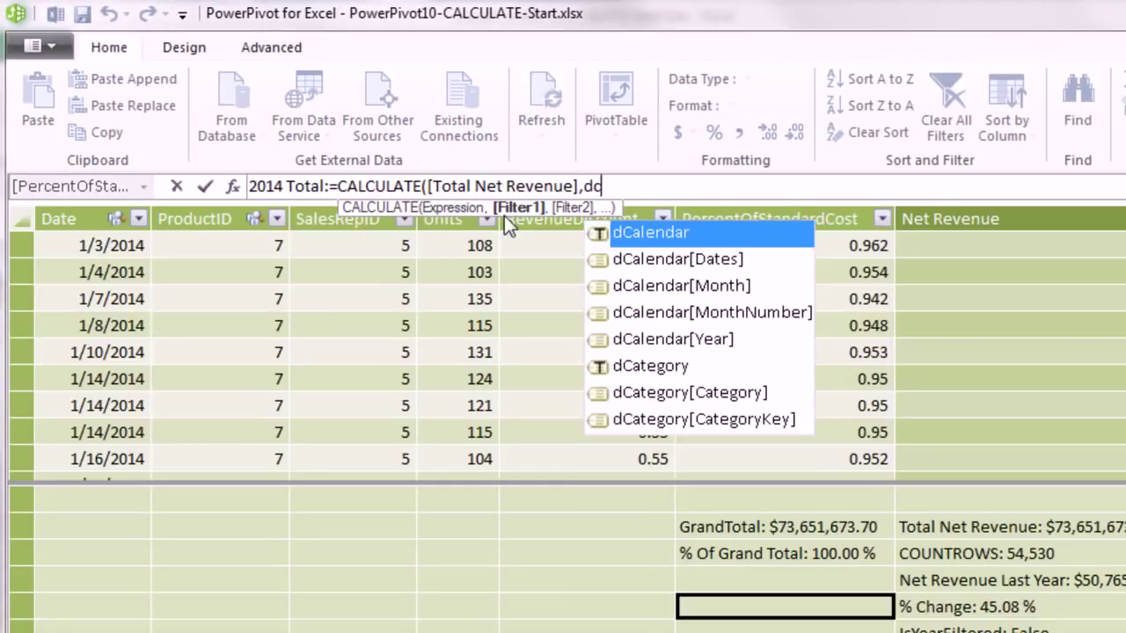
pyautogui.write('c')
pyautogui.press('Down')
pyautogui.press('Down')
pyautogui.press('Down')
pyautogui.press('Down')
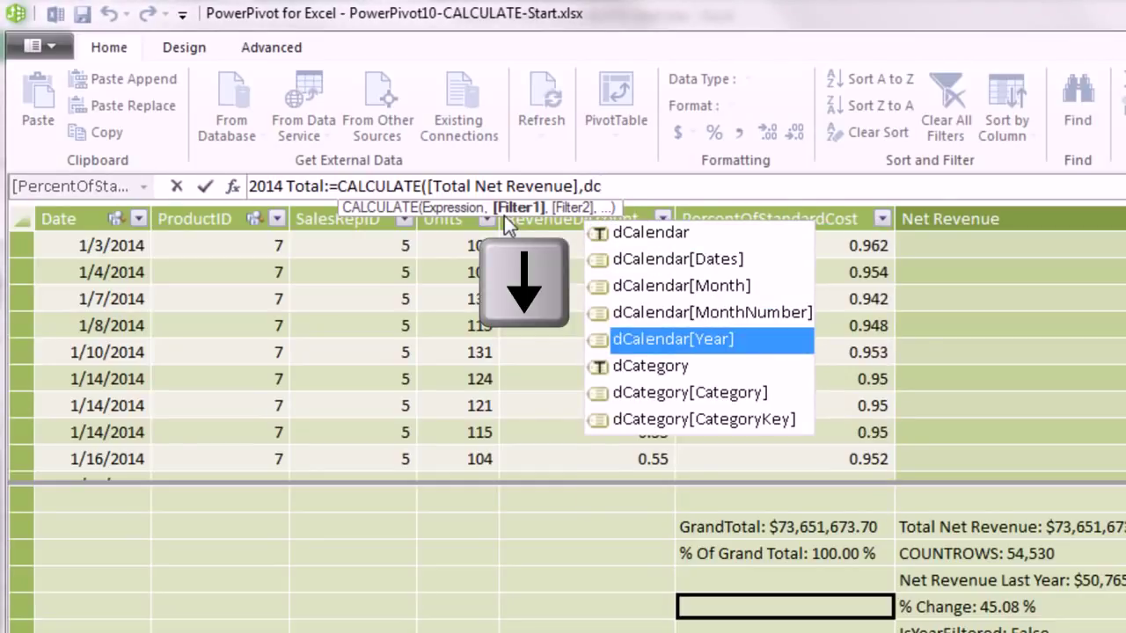
pyautogui.press('Tab')
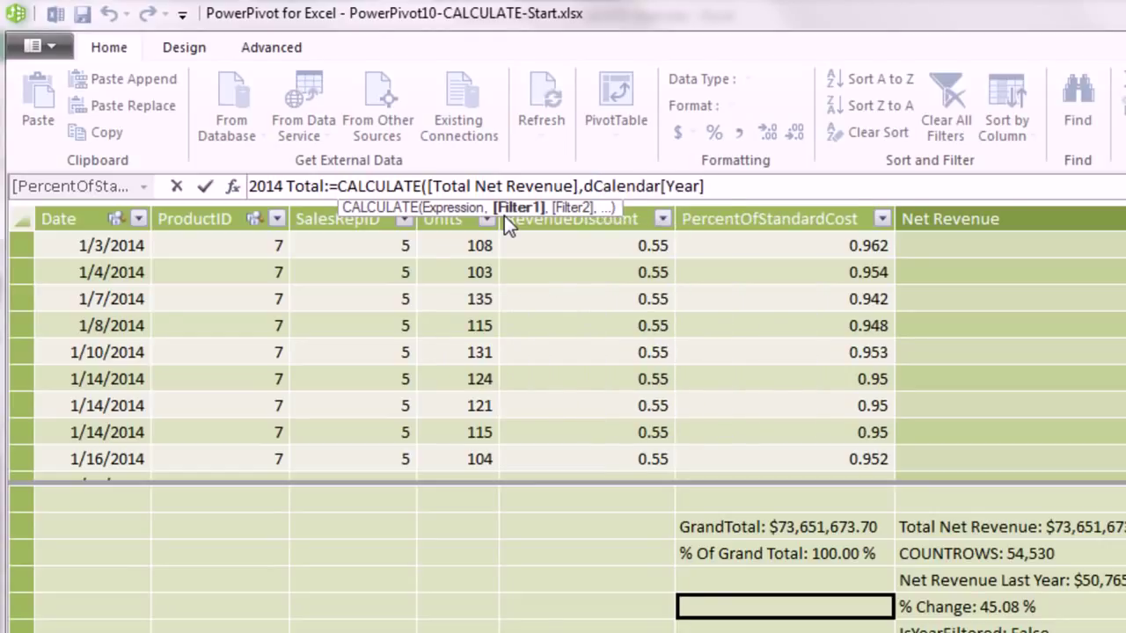
pyautogui.write('=2014')
pyautogui.write(')')
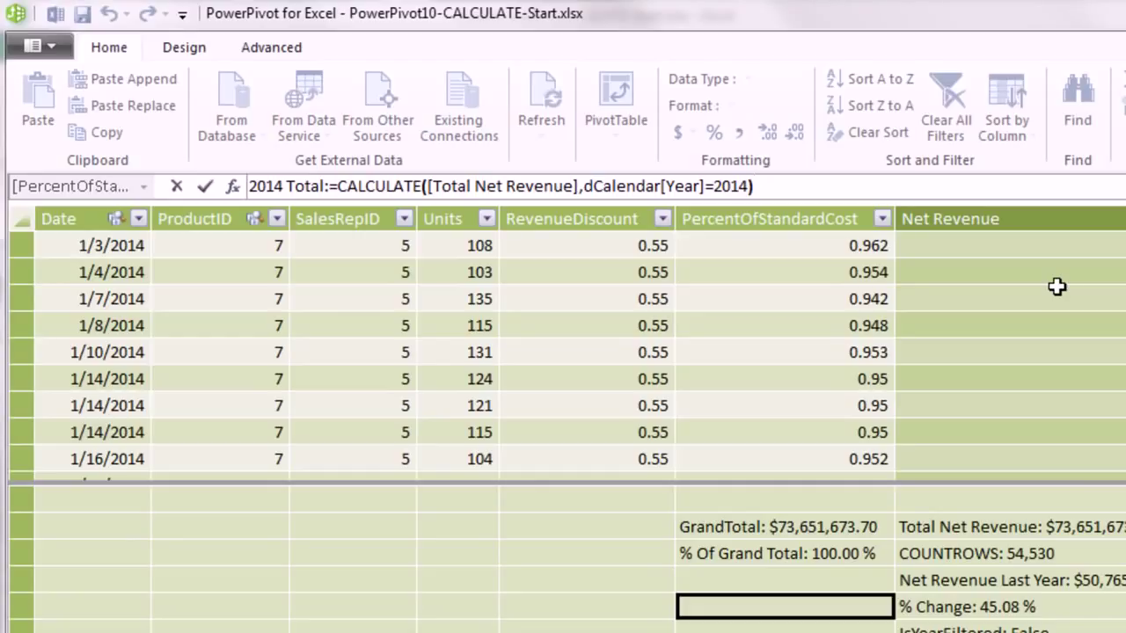
pyautogui.press('Return')
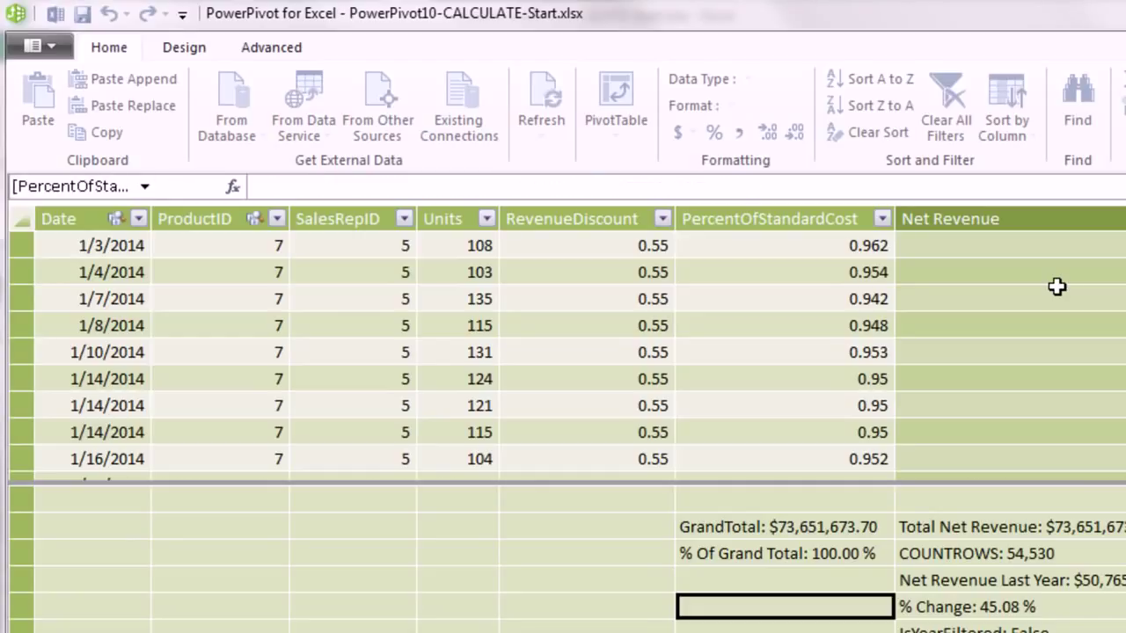
pyautogui.click(694, 133)
pyautogui.click(728, 167)
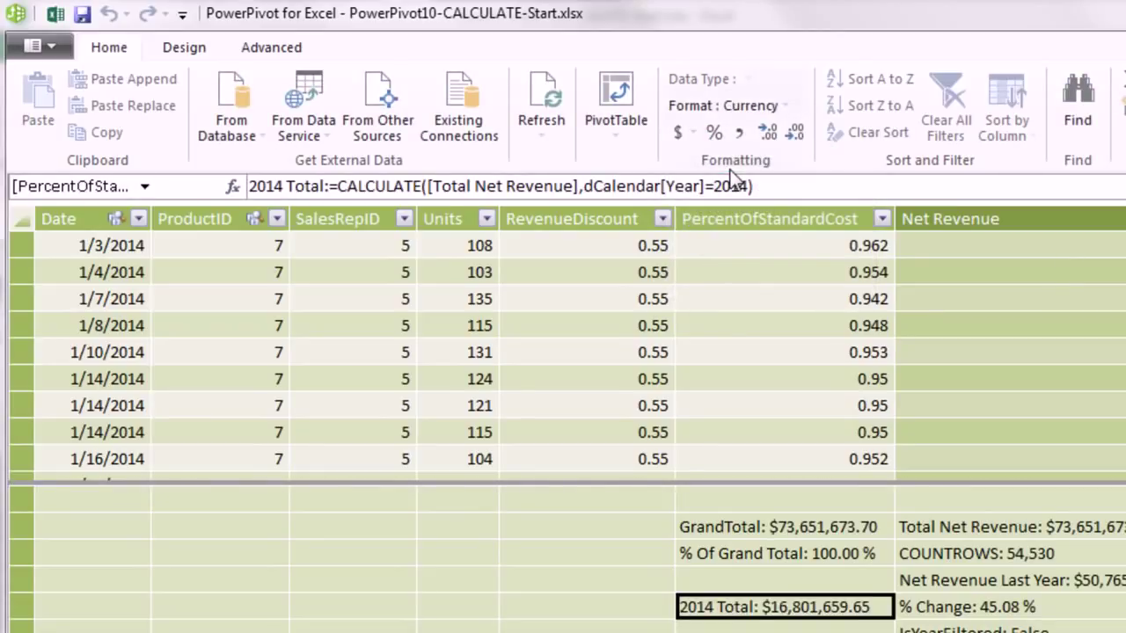
# - Create a PivotTable on a new worksheet with ProductName from dProducts and Year from dCalendar below it in the rows
pyautogui.click(605, 95)
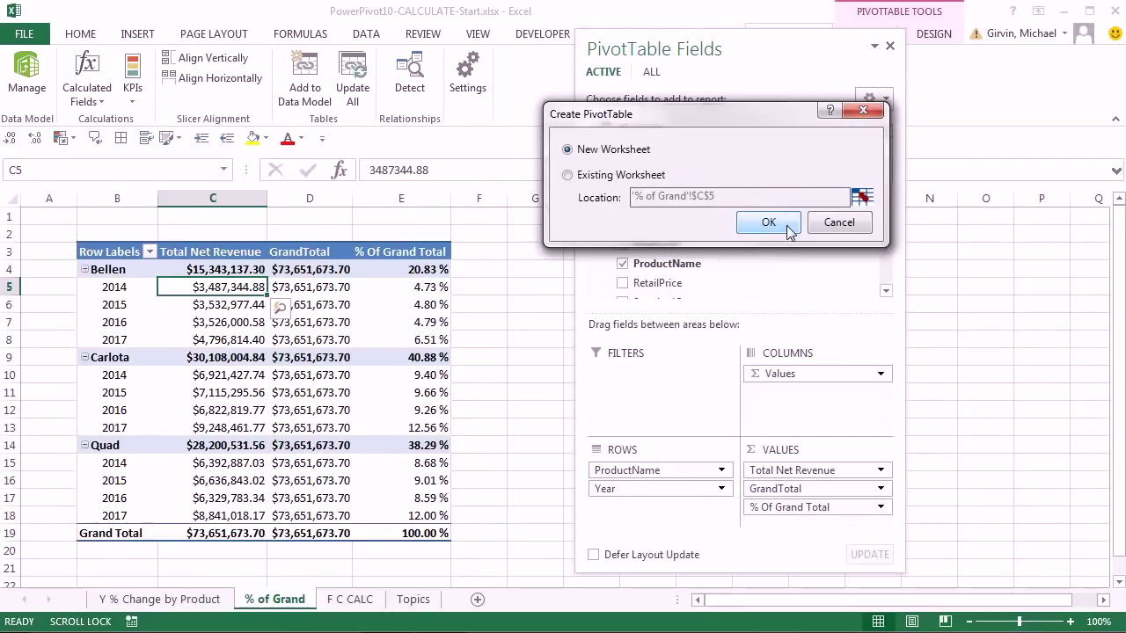
pyautogui.click(789, 229)
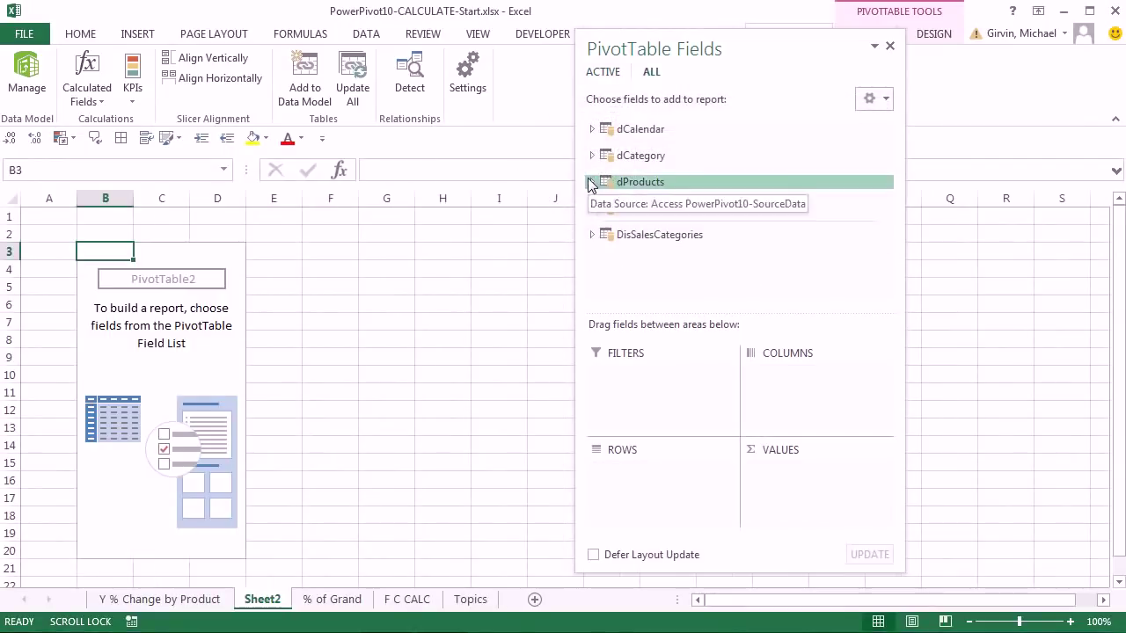
pyautogui.click(589, 183)
pyautogui.moveTo(648, 211); pyautogui.dragTo(678, 502)
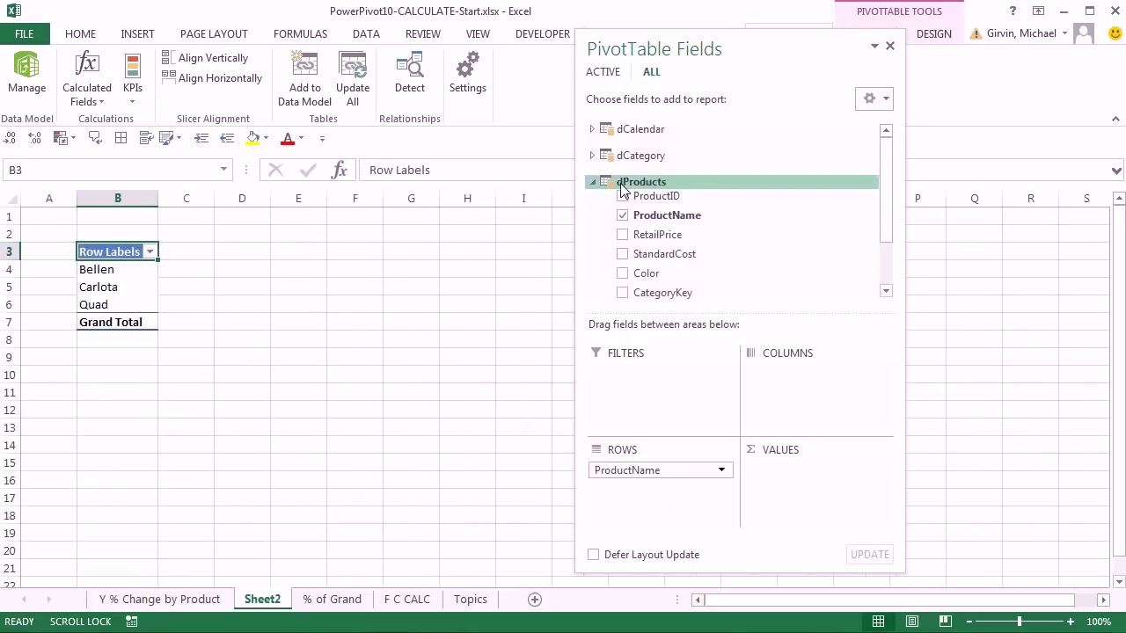
pyautogui.click(592, 129)
pyautogui.moveTo(643, 202); pyautogui.dragTo(680, 500)
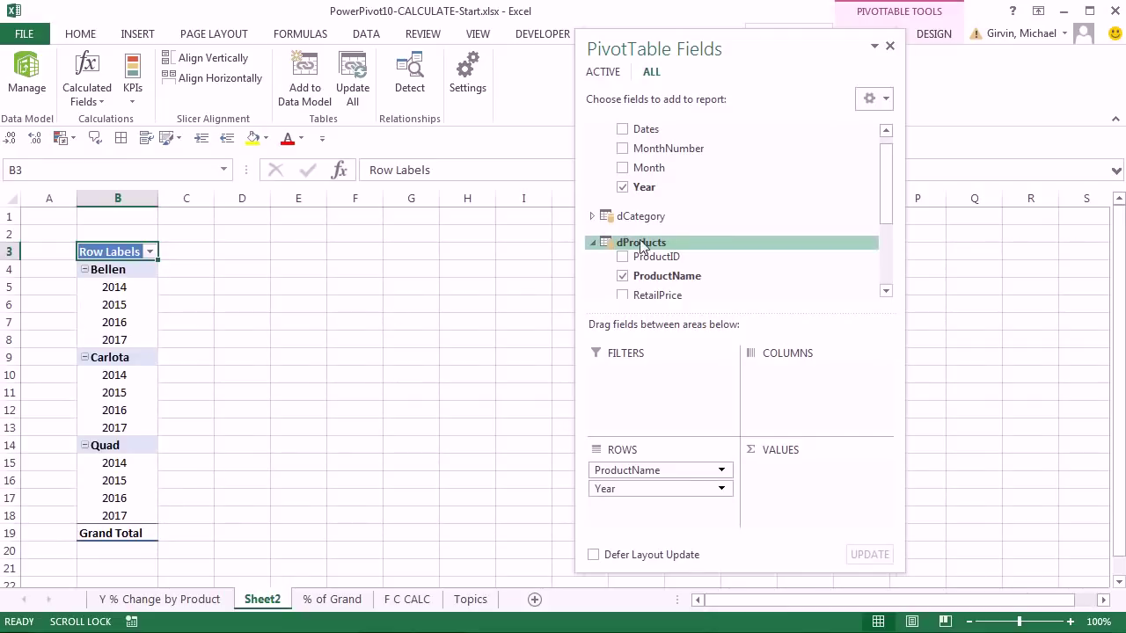
# - Add the Total Net Revenue and 2014 Total measures to the PivotTable values
pyautogui.scroll(-5, 748, 201)
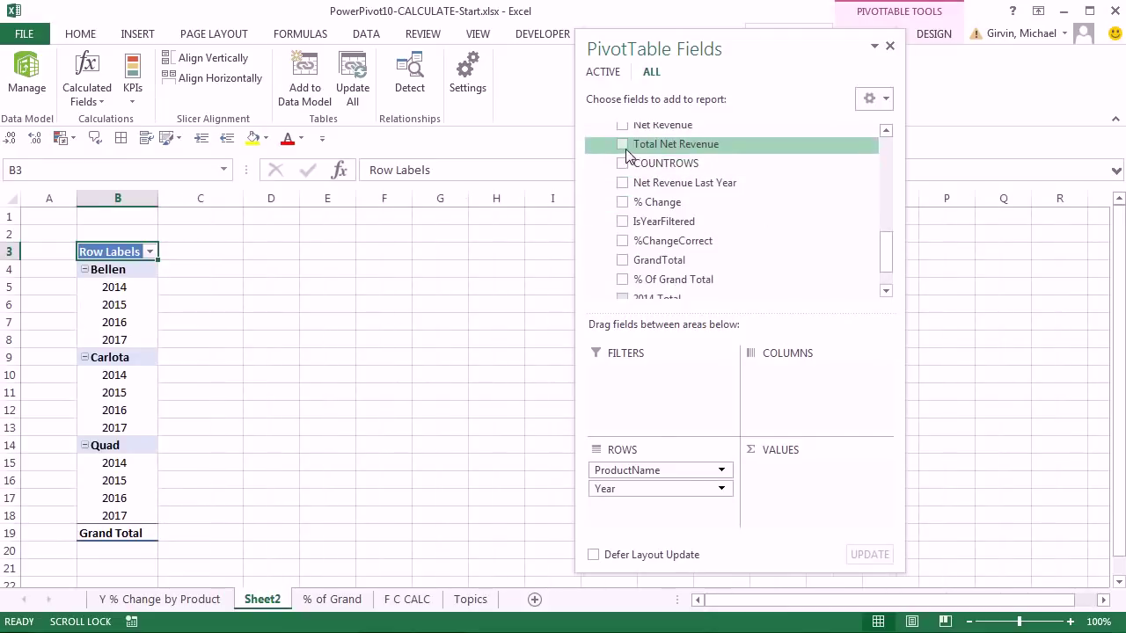
pyautogui.moveTo(626, 148); pyautogui.dragTo(800, 489)
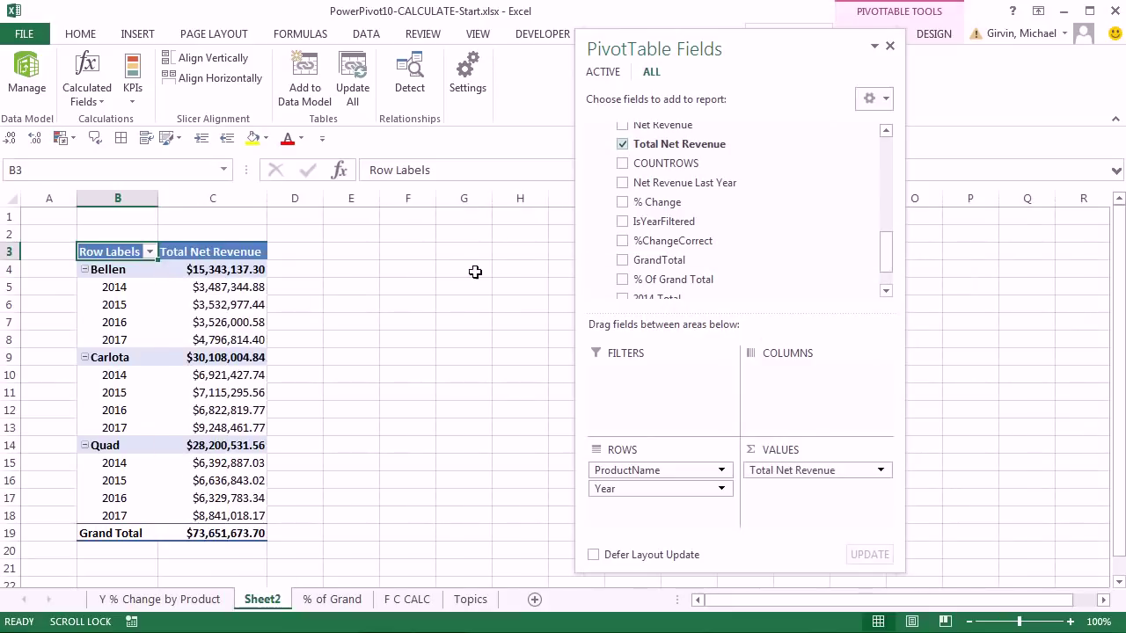
pyautogui.moveTo(892, 252); pyautogui.dragTo(893, 273)
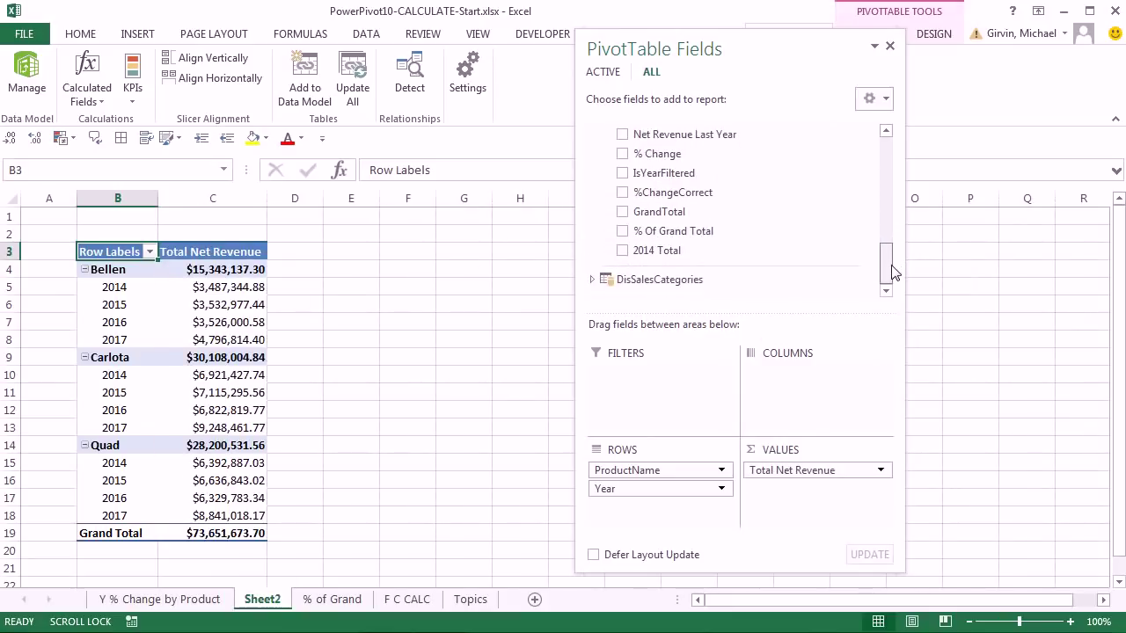
pyautogui.moveTo(639, 253); pyautogui.dragTo(805, 510)
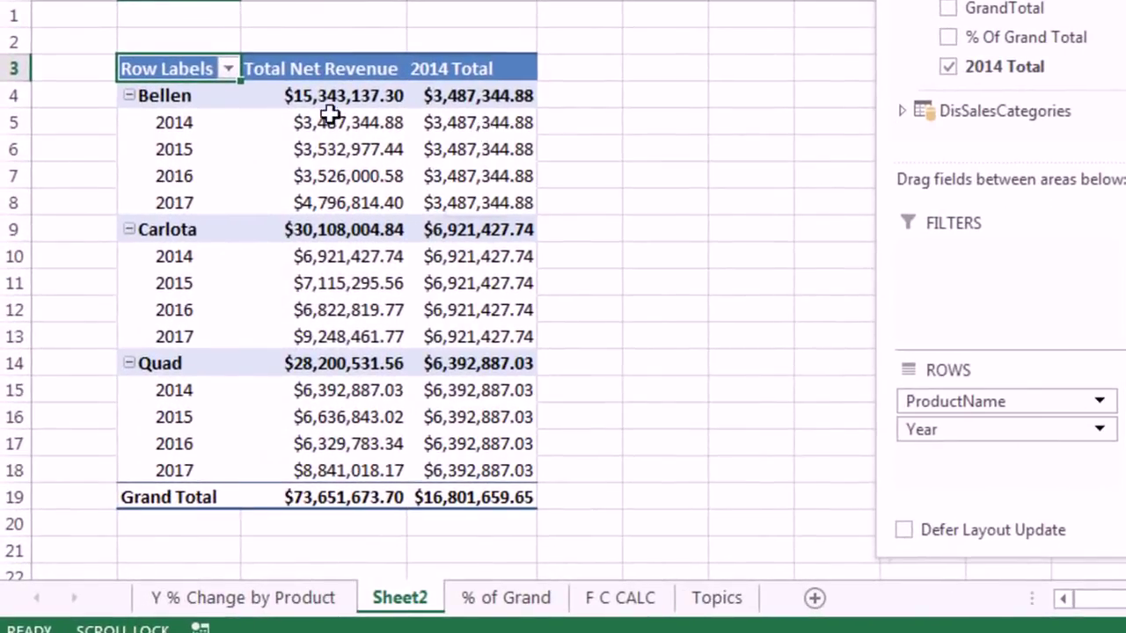
# - Compare Total Net Revenue with 2014 Total across the yearly rows of Bellen and Carlota
pyautogui.click(175, 122)
pyautogui.click(334, 120)
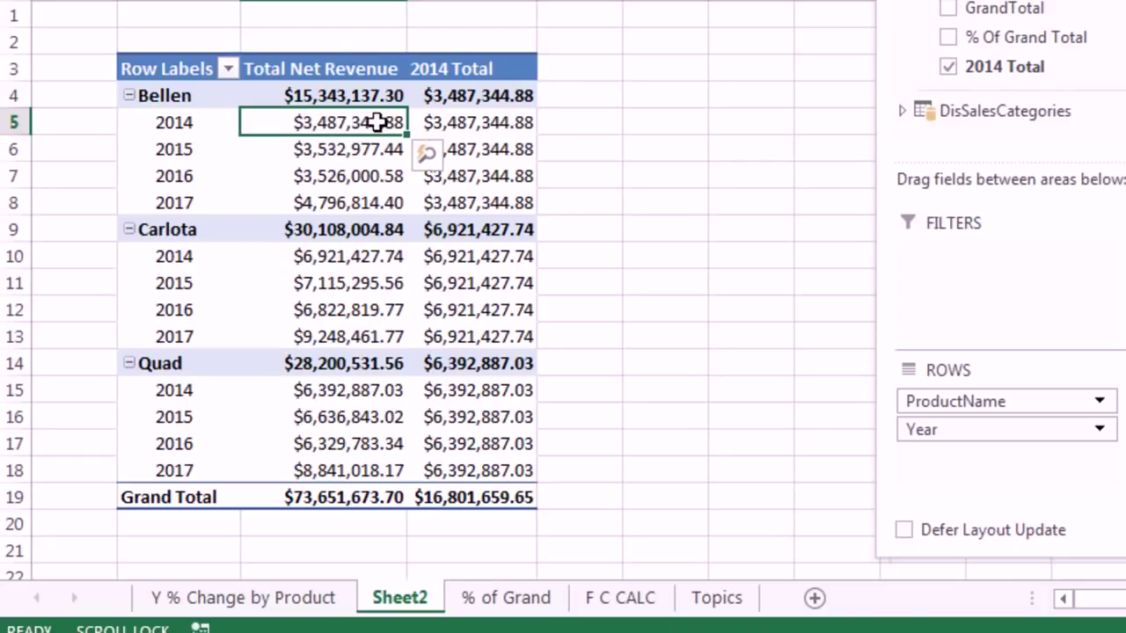
pyautogui.moveTo(376, 123)
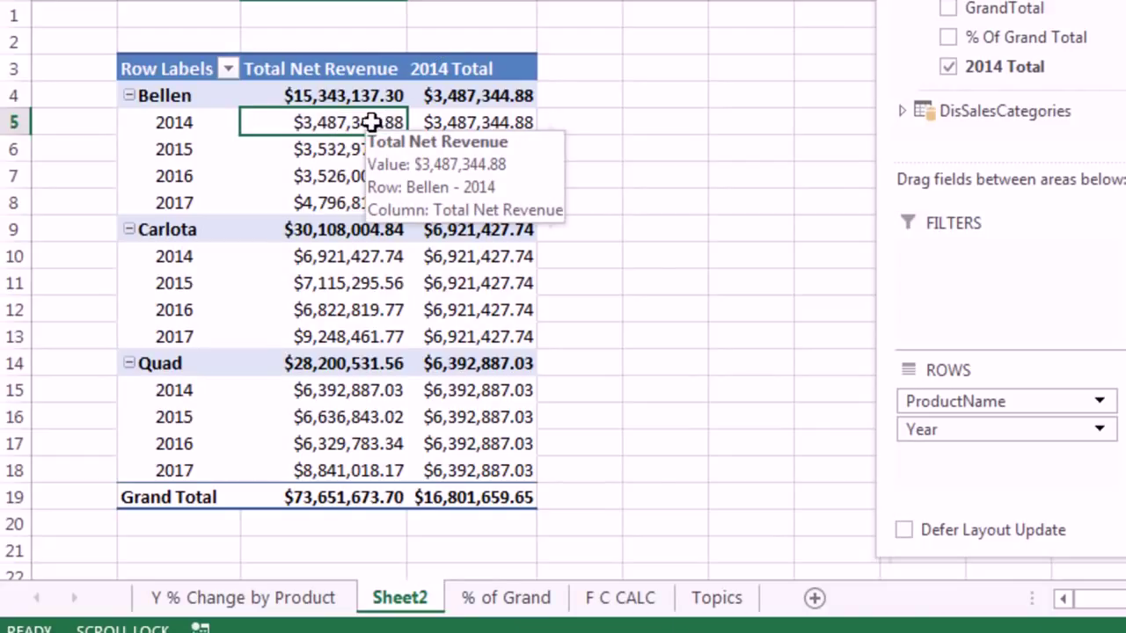
pyautogui.click(250, 150)
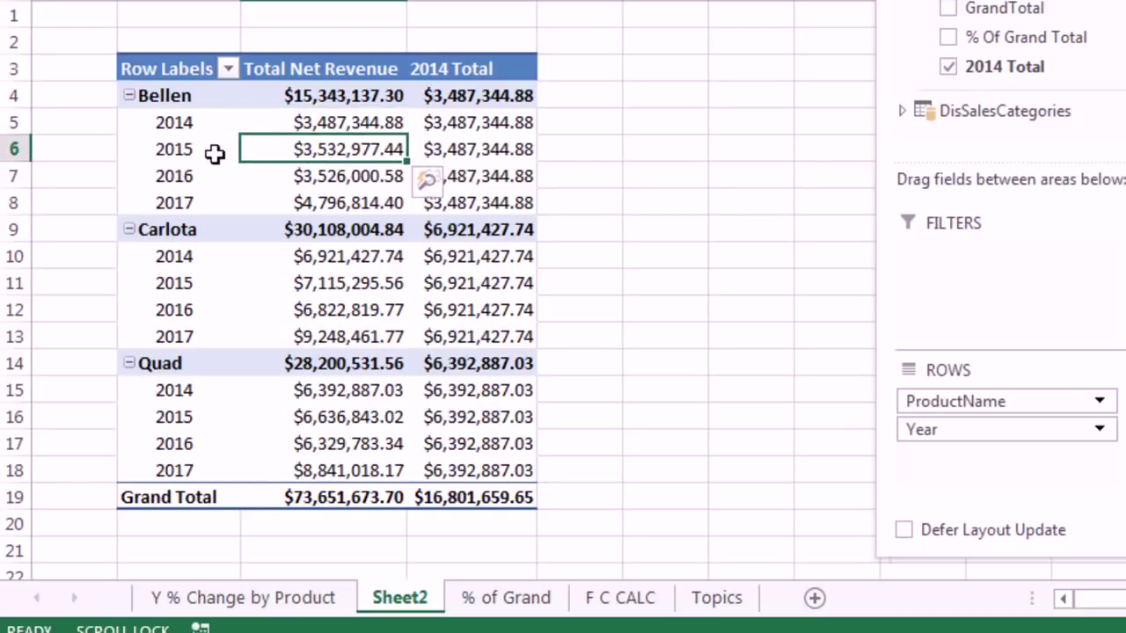
pyautogui.click(474, 124)
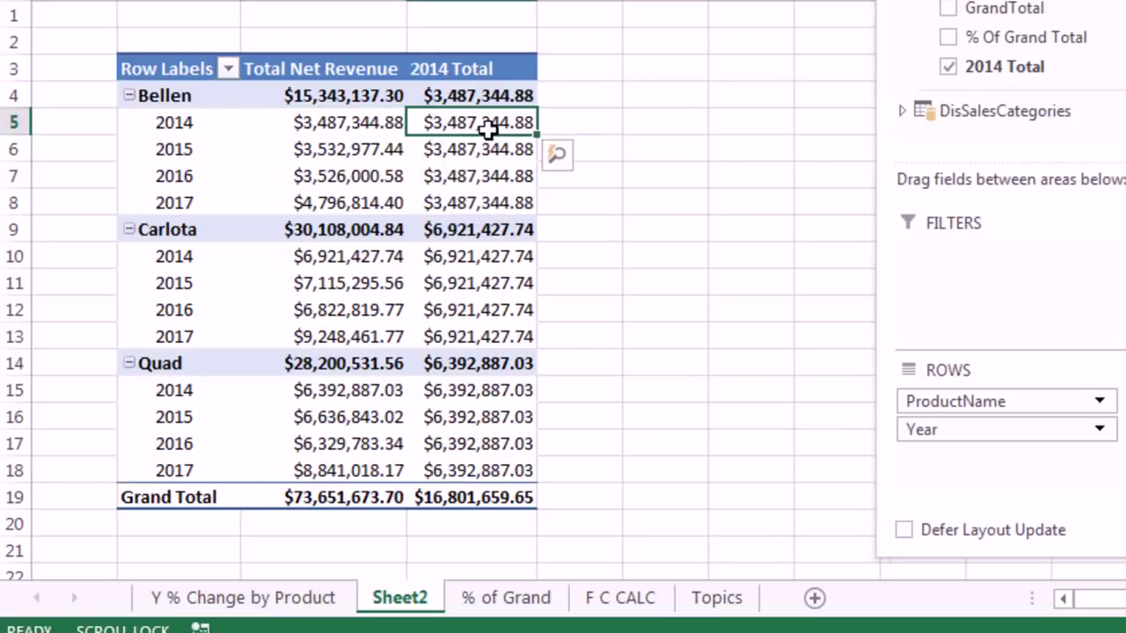
pyautogui.moveTo(489, 128)
pyautogui.moveTo(439, 112); pyautogui.dragTo(449, 203)
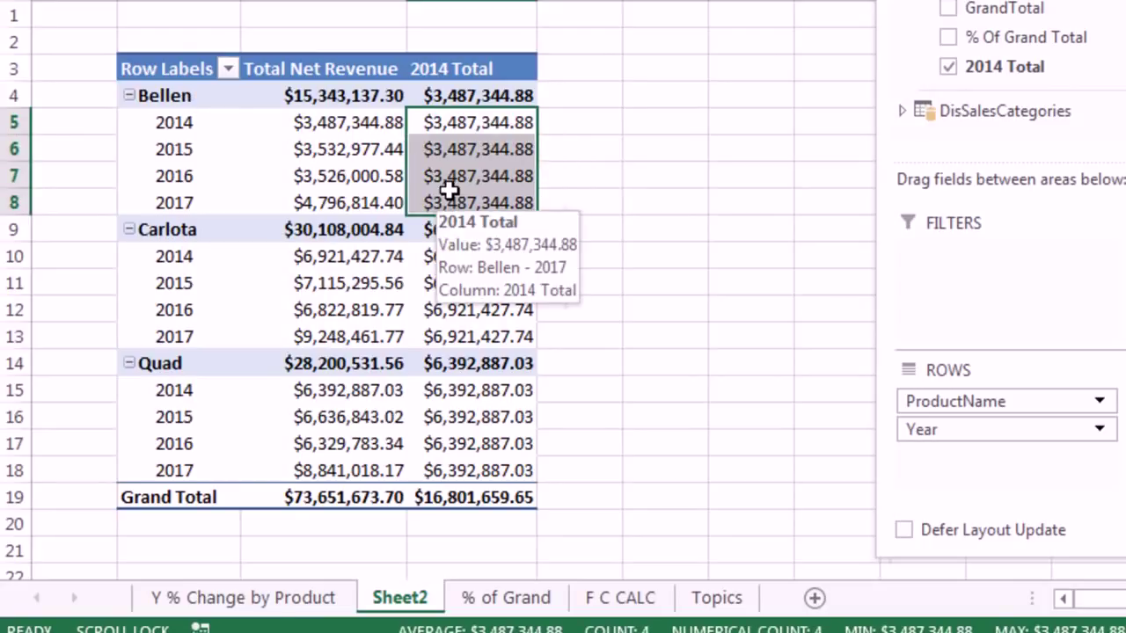
pyautogui.click(492, 256)
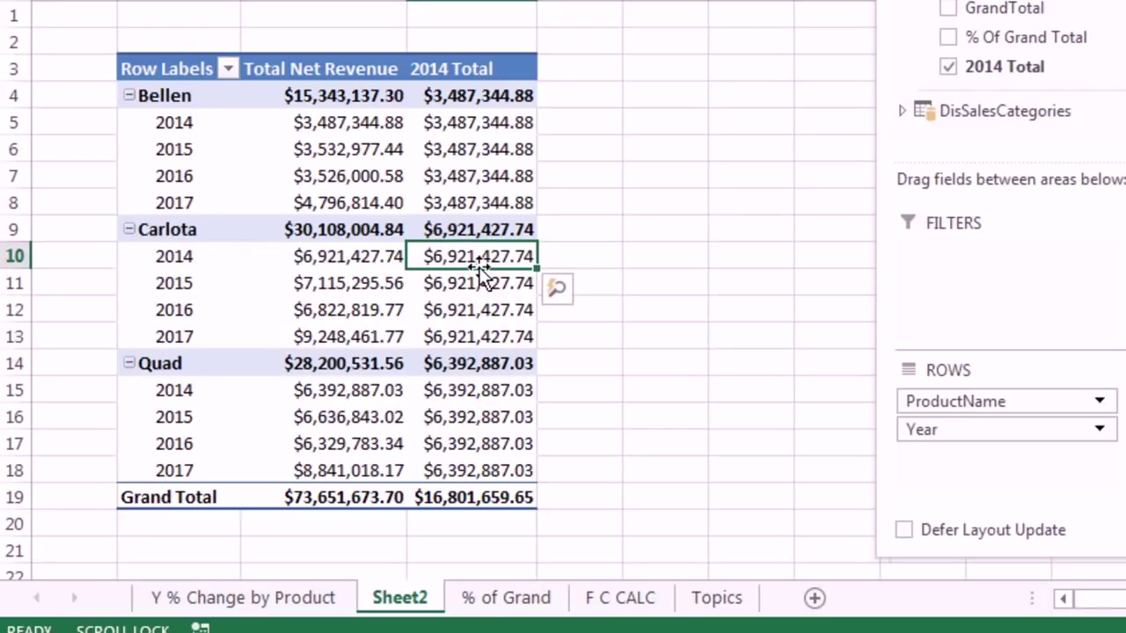
pyautogui.click(189, 262)
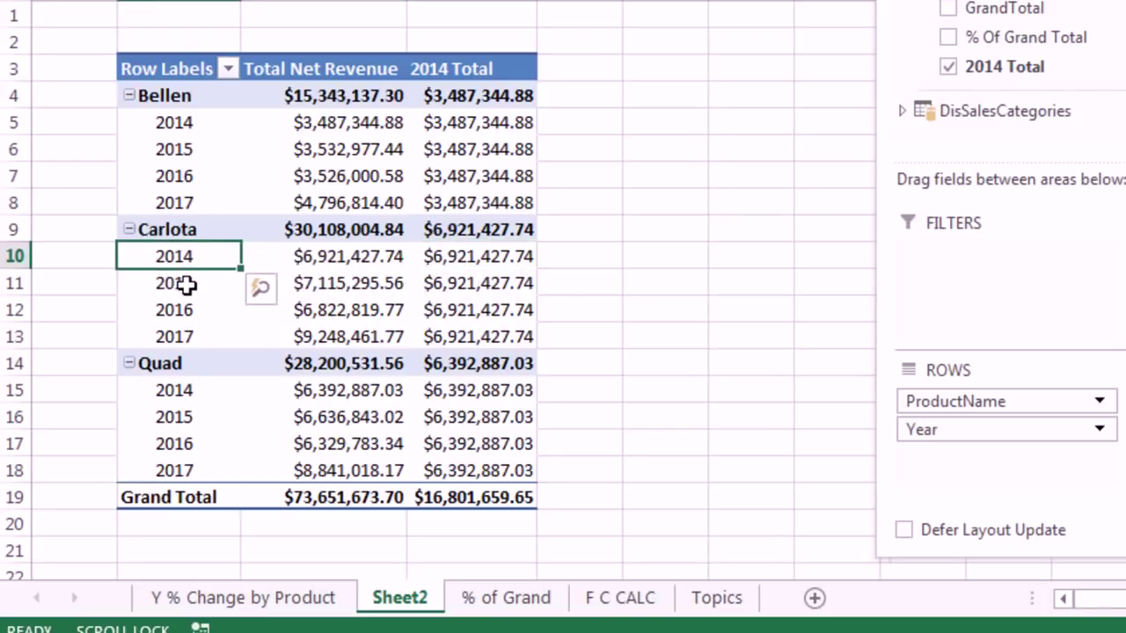
# - Examine the 2014 Total values across the yearly rows of Carlota and Quad
pyautogui.click(186, 292)
pyautogui.click(186, 310)
pyautogui.click(191, 336)
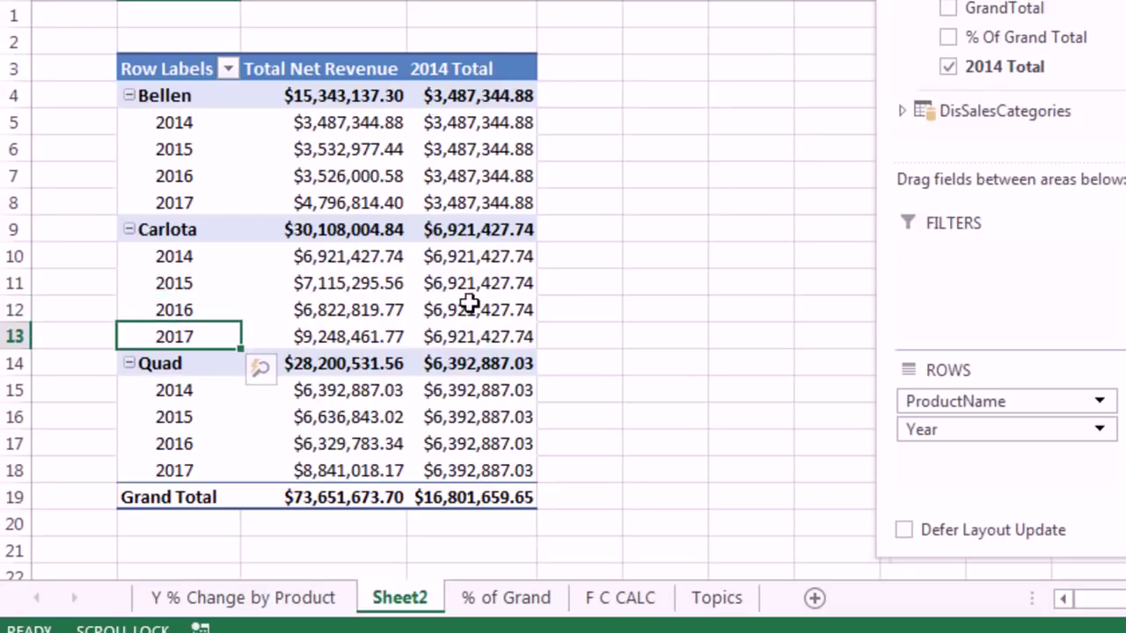
pyautogui.moveTo(472, 258); pyautogui.dragTo(481, 342)
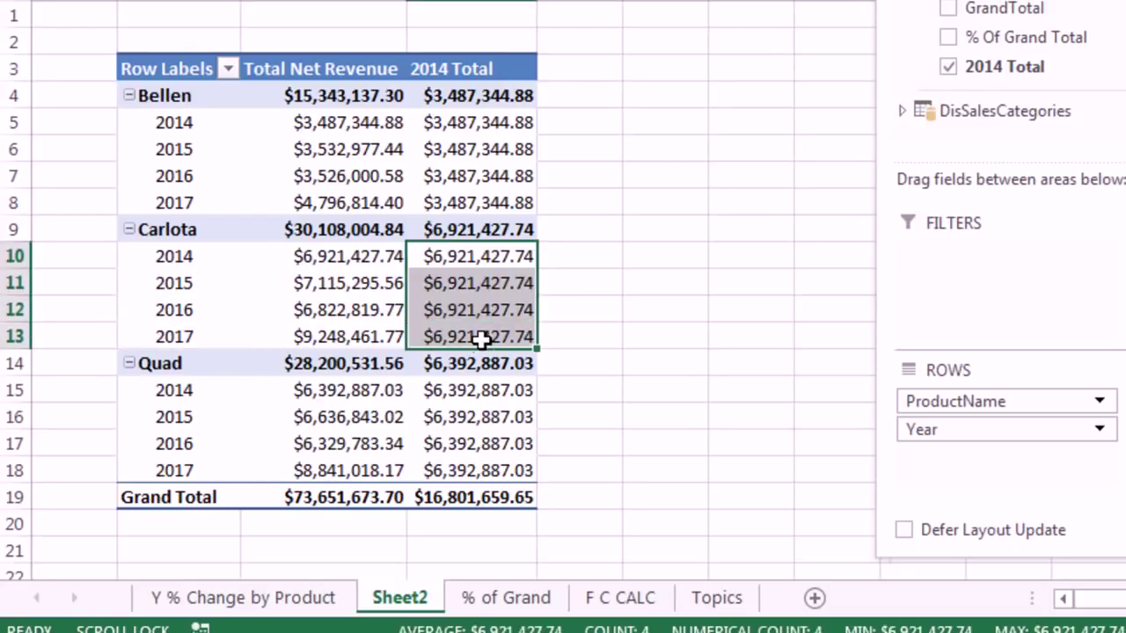
pyautogui.moveTo(498, 393); pyautogui.dragTo(496, 467)
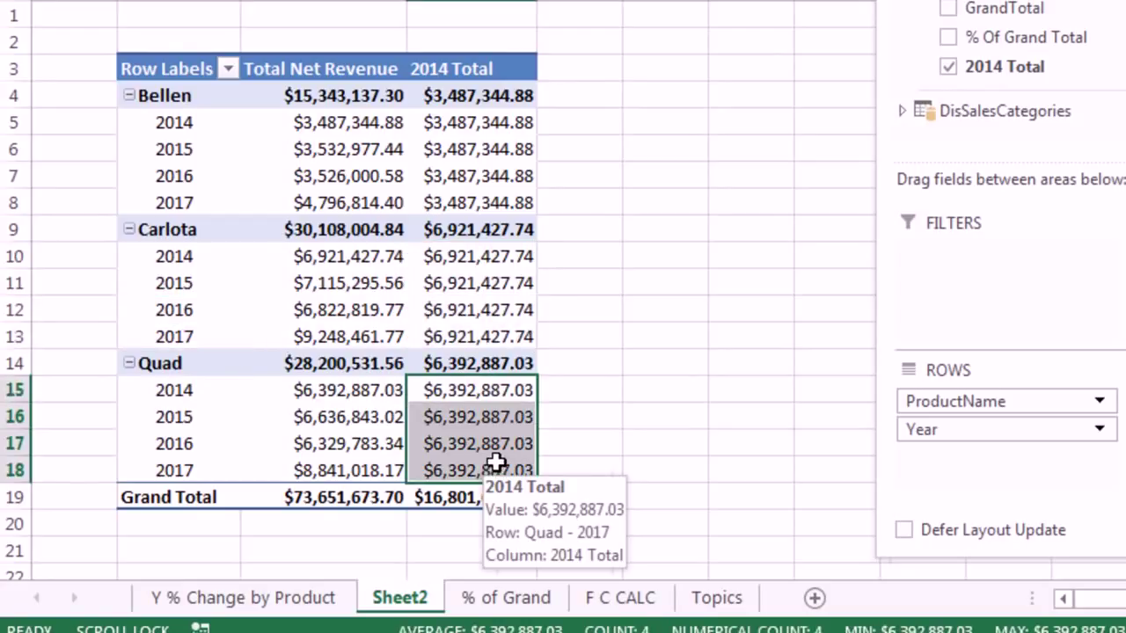
# - In the PowerPivot window, begin a measure named % Change Compared To 2014 below 2014 Total, starting its formula with [Total Net Revenue]
pyautogui.hotkey('alt', 'Tab')
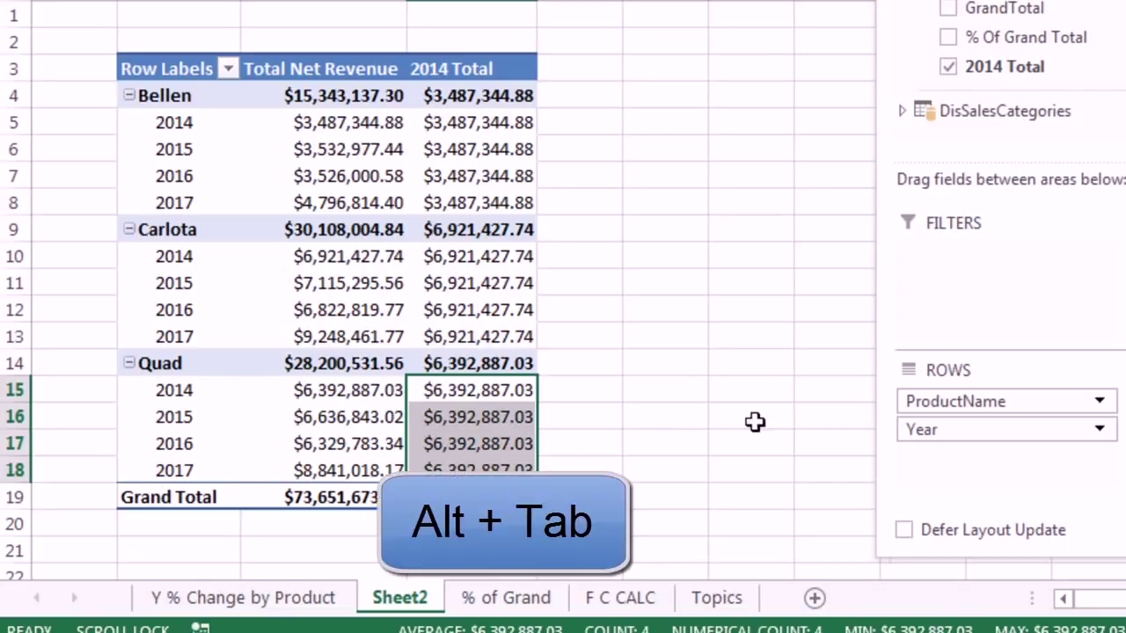
pyautogui.click(548, 461)
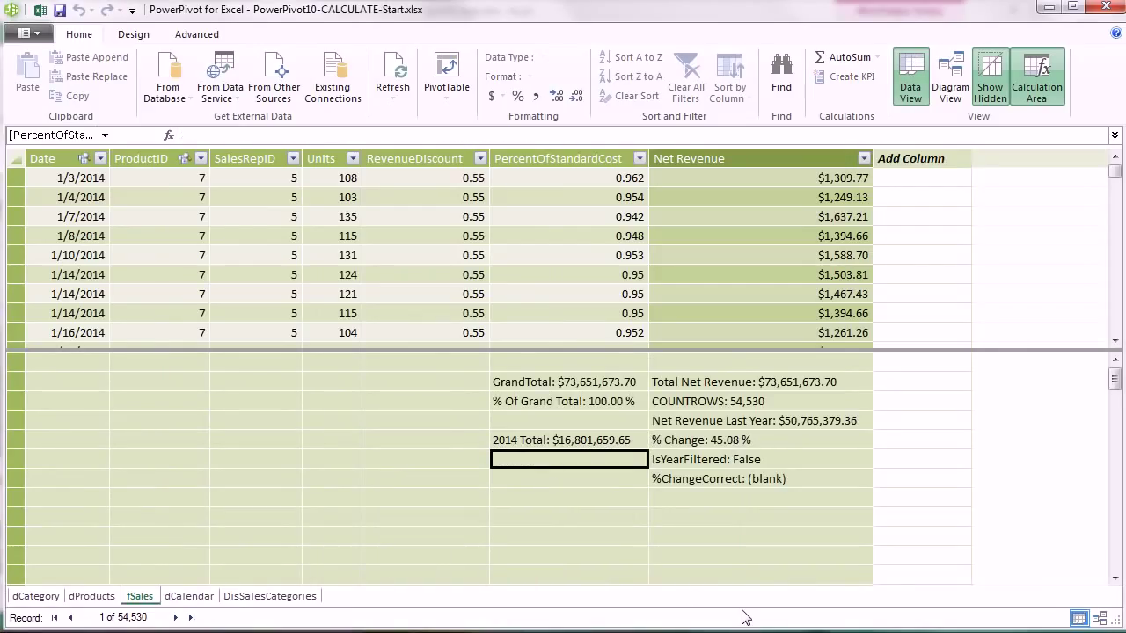
pyautogui.write('% Change Compared To 2014')
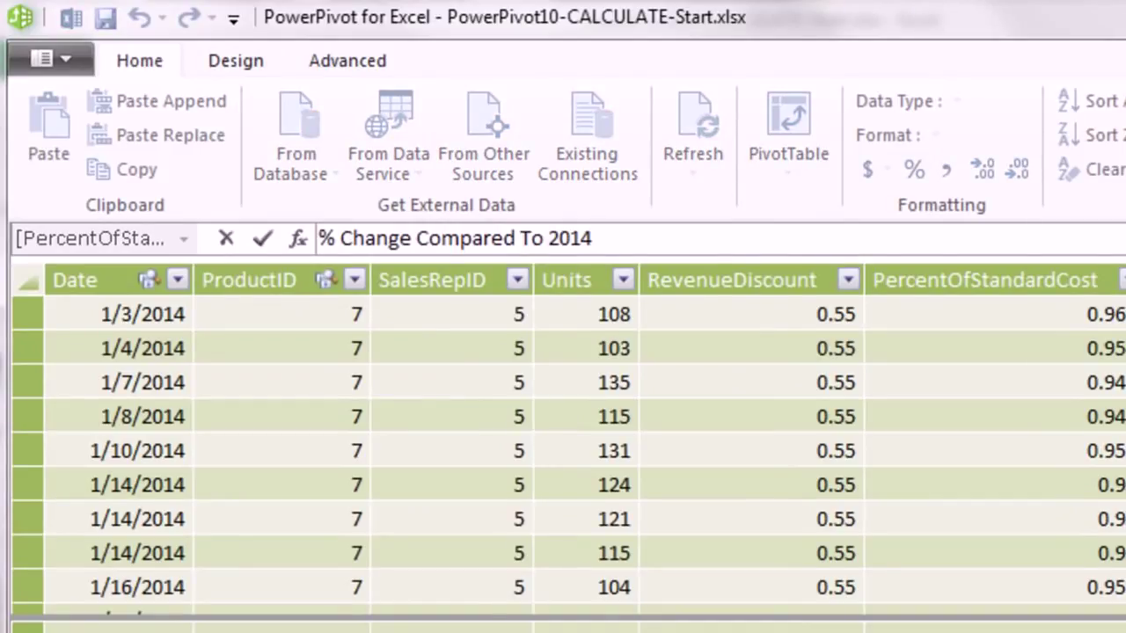
pyautogui.write(':=[')
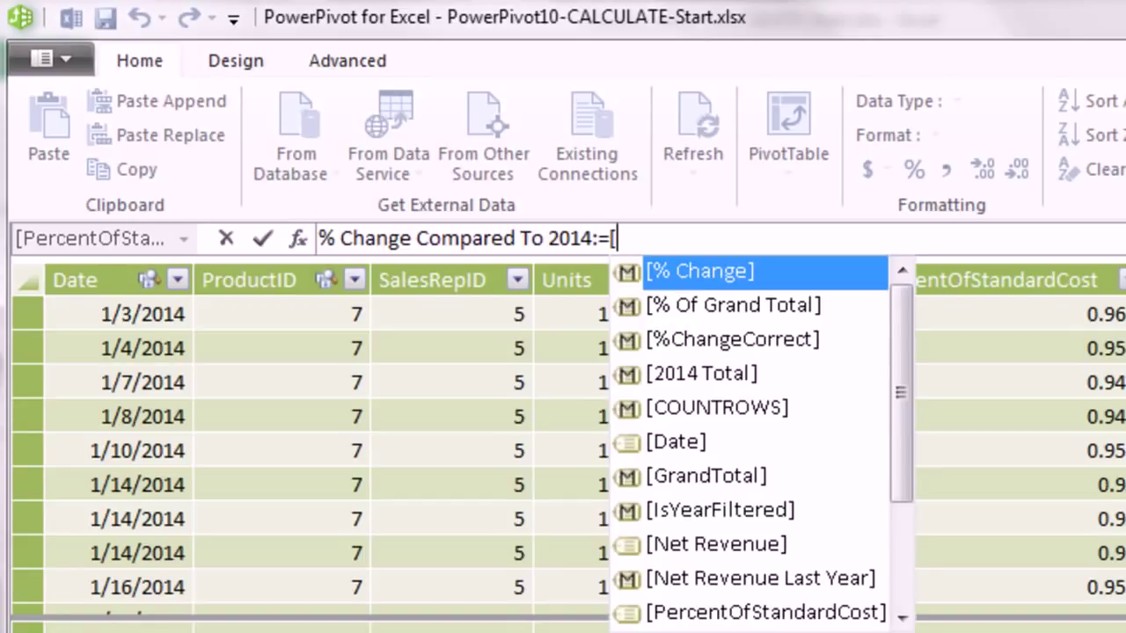
pyautogui.press('Down')
pyautogui.press('Down')
pyautogui.press('Down')
pyautogui.press('Down')
pyautogui.press('Down')
pyautogui.press('Down')
pyautogui.press('Down')
pyautogui.press('Down')
pyautogui.press('Down')
pyautogui.press('Down')
pyautogui.press('Down')
pyautogui.press('Down')
pyautogui.press('Down')
pyautogui.press('Down')
pyautogui.press('Down')
pyautogui.press('Down')
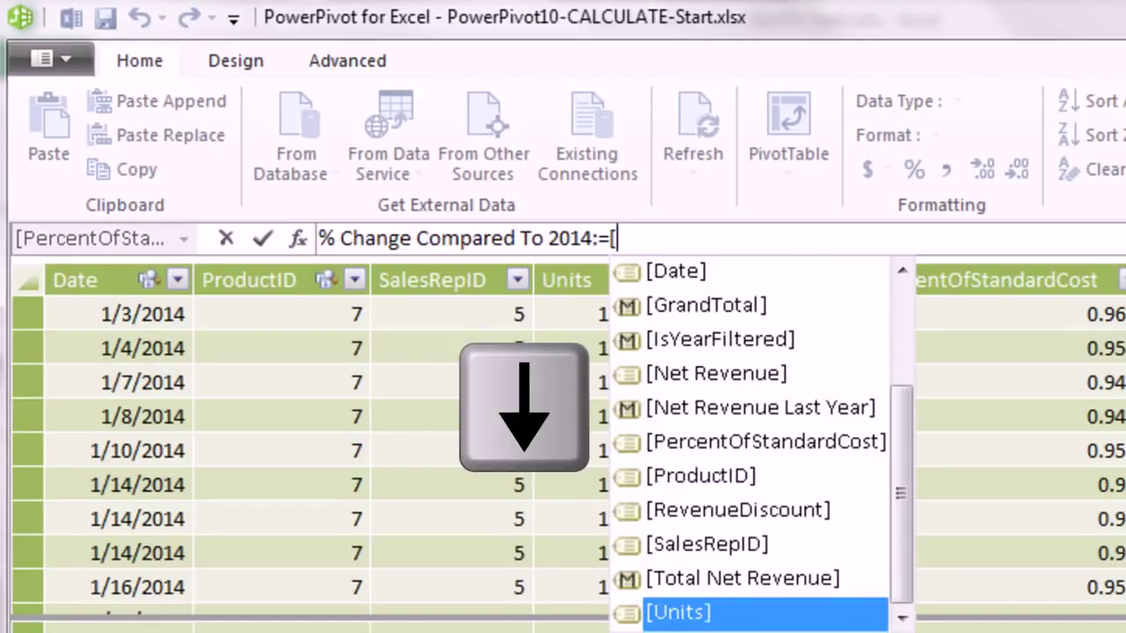
pyautogui.press('Up')
pyautogui.press('Tab')
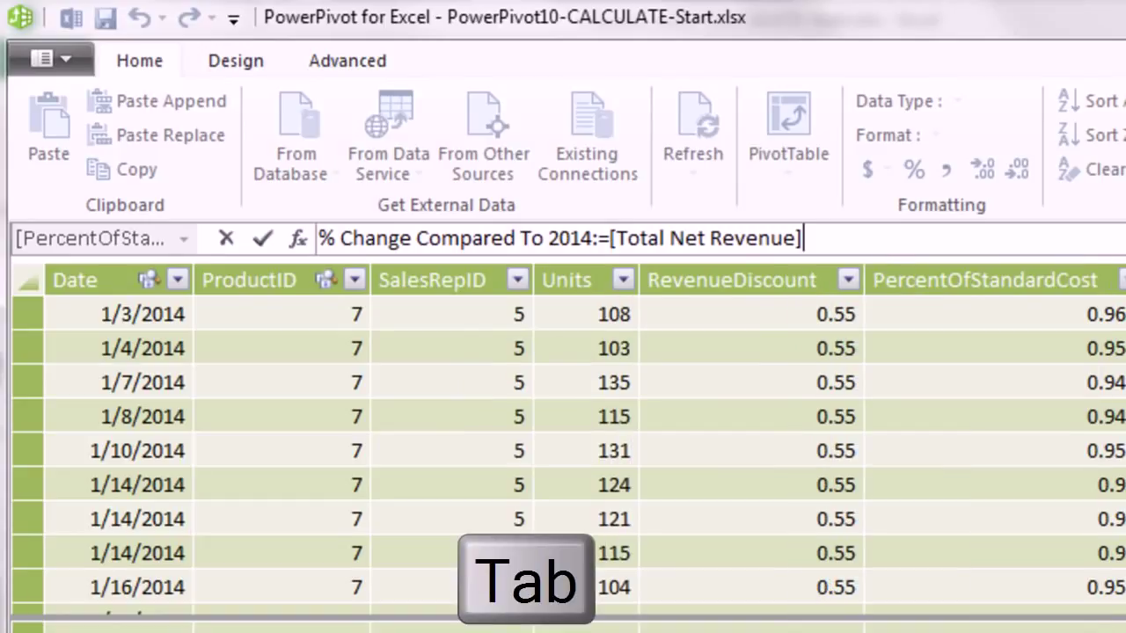
# - Complete the % Change Compared To 2014 formula with /[2014 Total]-1 and format the measure as a percentage
pyautogui.write('/[2')
pyautogui.press('Tab')
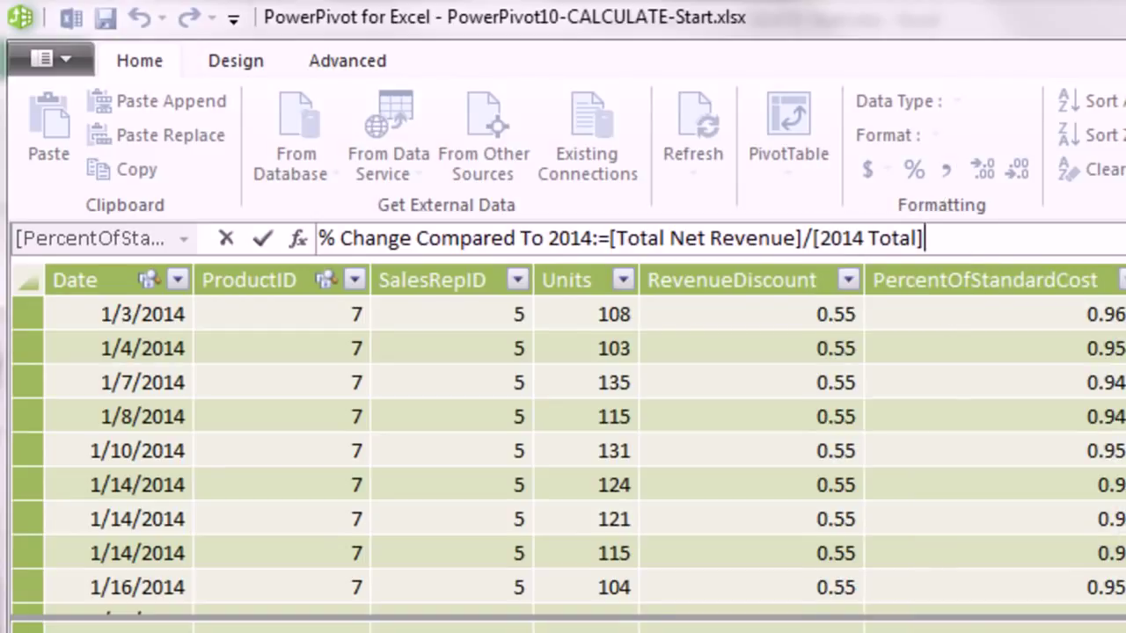
pyautogui.write('-1')
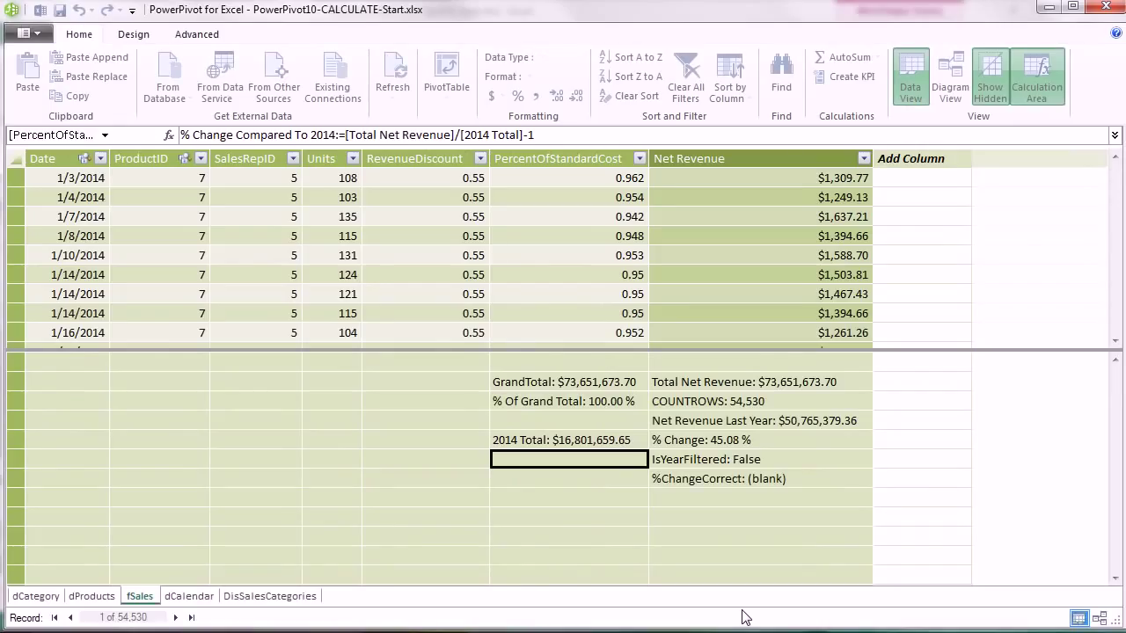
pyautogui.press('Return')
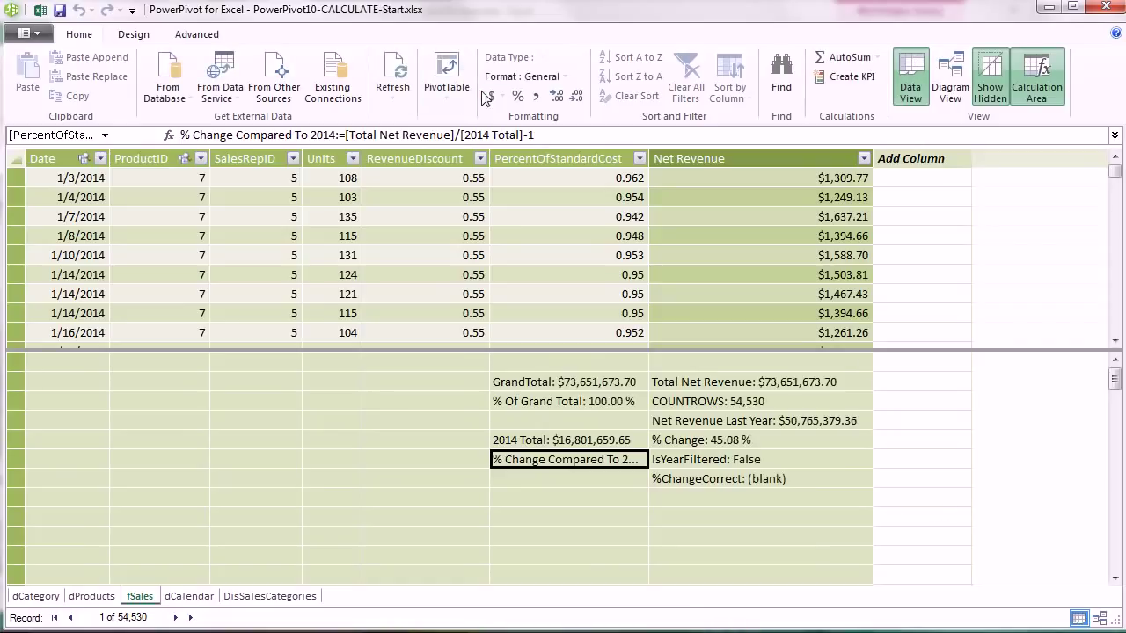
pyautogui.click(517, 96)
# - Back in Excel, add the % Change Compared To 2014 measure from fSales to the PivotTable values below 2014 Total
pyautogui.hotkey('alt', 'Tab')
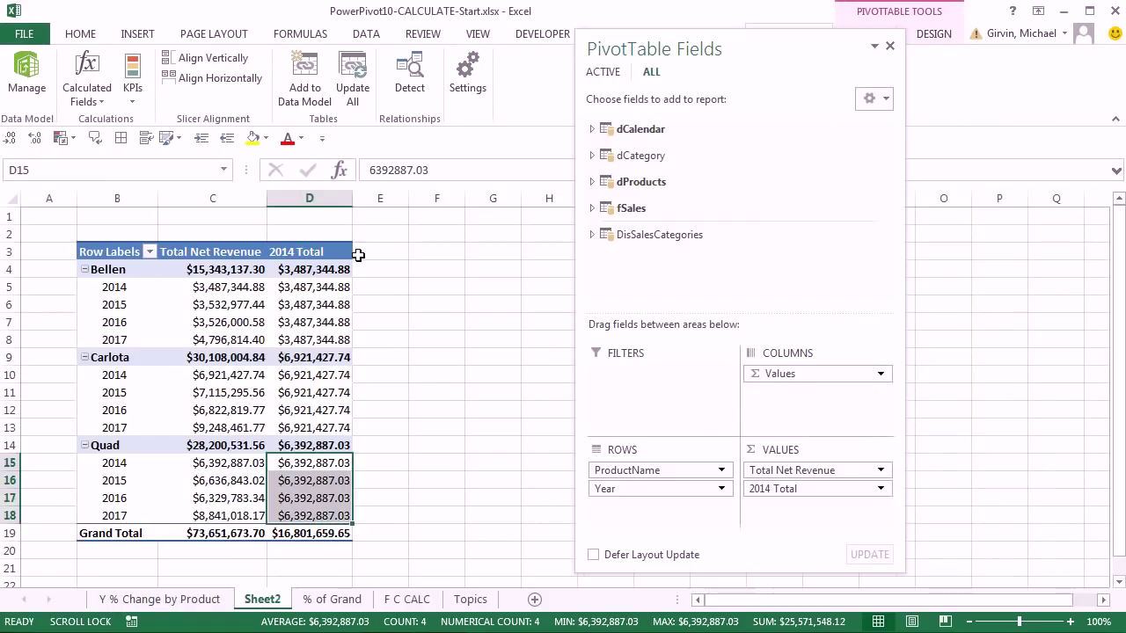
pyautogui.click(593, 209)
pyautogui.scroll(-5, 704, 220)
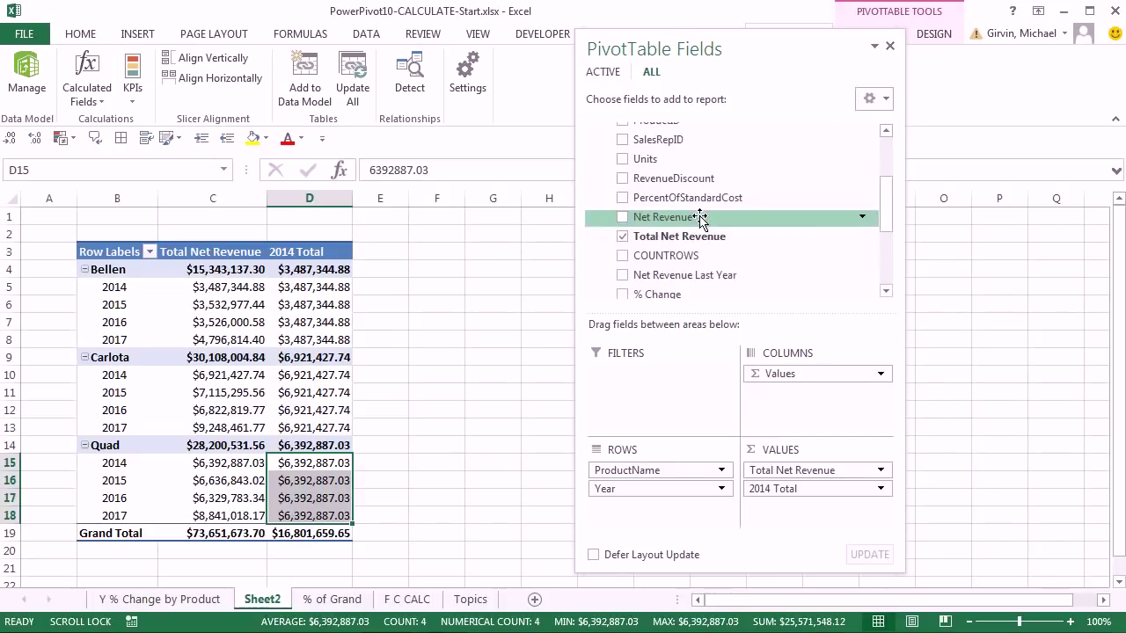
pyautogui.scroll(-1, 701, 282)
pyautogui.moveTo(651, 249); pyautogui.dragTo(809, 517)
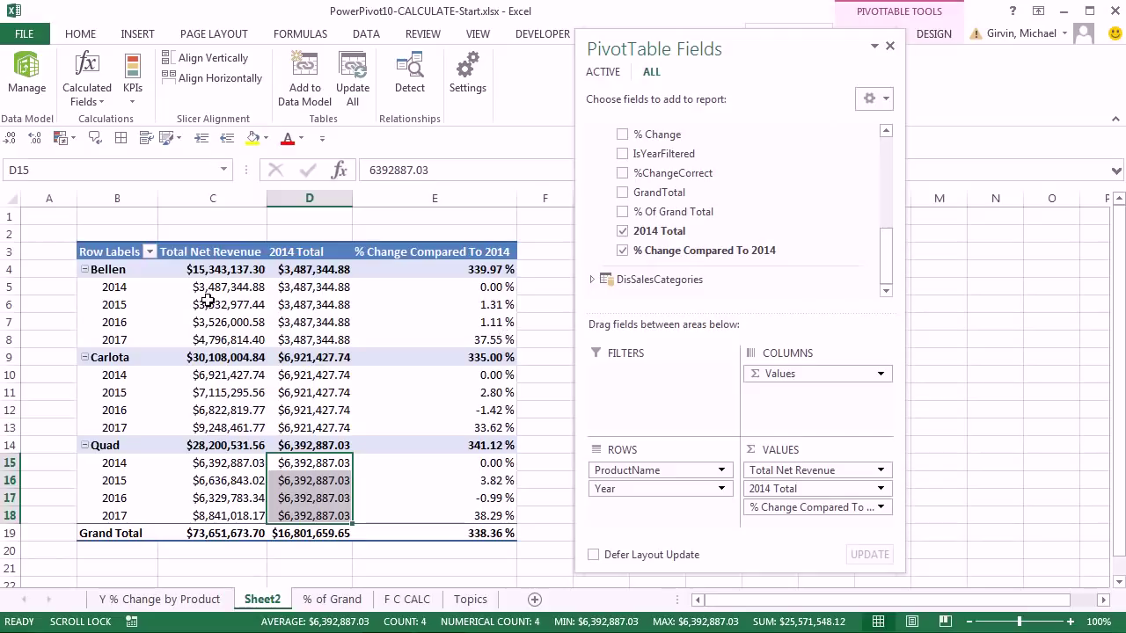
# - Examine Total Net Revenue in the yearly rows and % Change Compared To 2014 in the yearly, product subtotal and Grand Total rows
pyautogui.moveTo(237, 332); pyautogui.dragTo(238, 332)
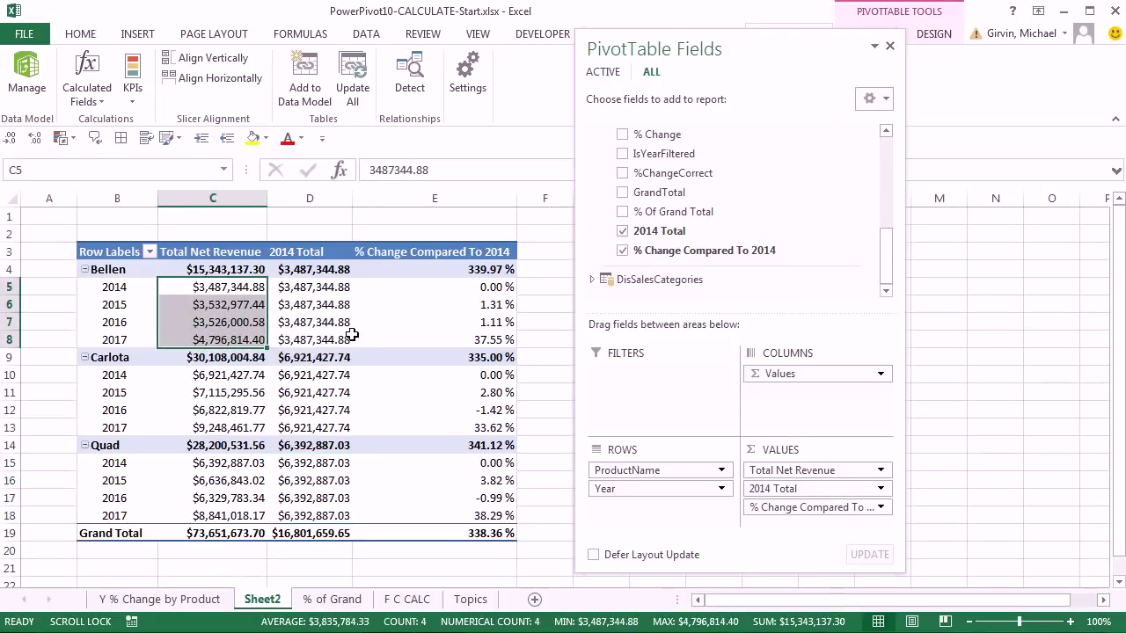
pyautogui.moveTo(221, 376); pyautogui.dragTo(226, 429)
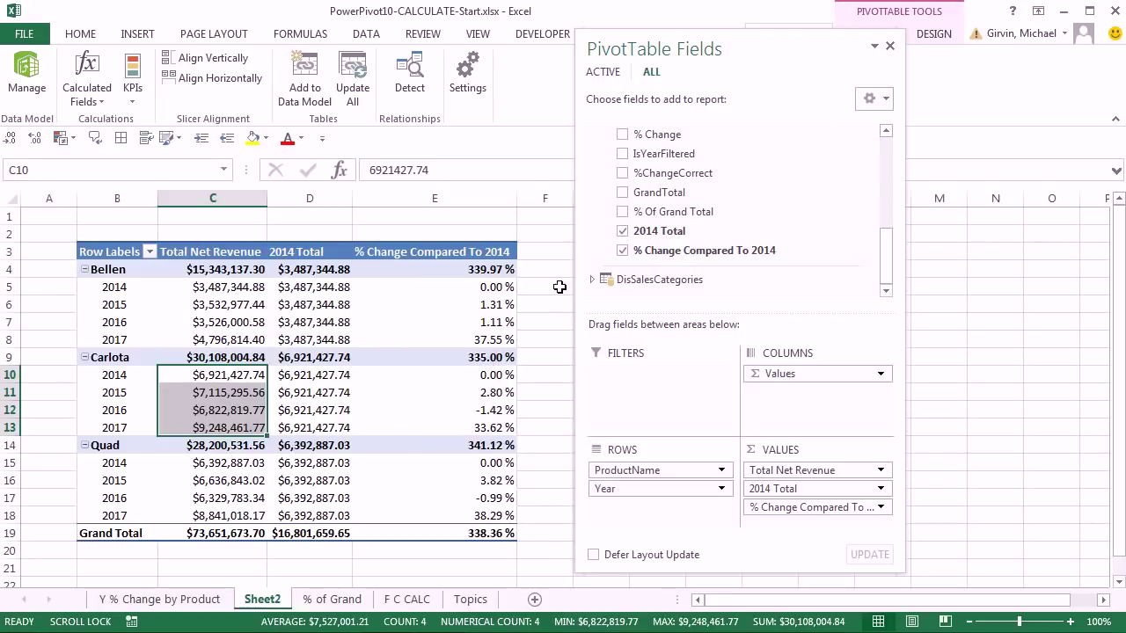
pyautogui.click(488, 270)
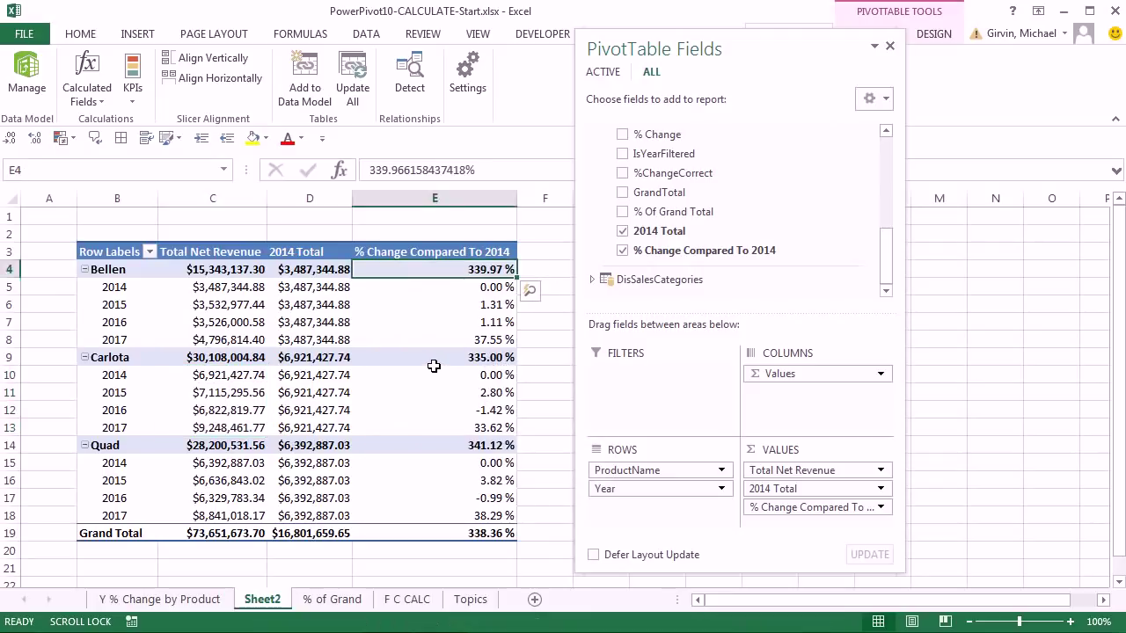
pyautogui.click(434, 374)
pyautogui.click(428, 354)
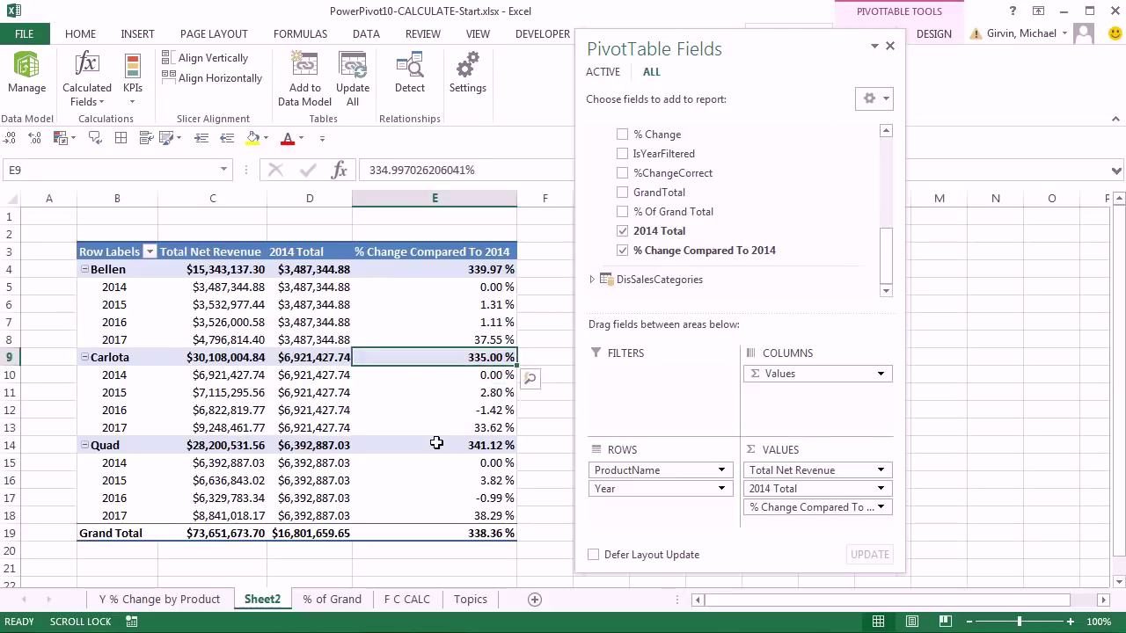
pyautogui.click(436, 444)
pyautogui.click(453, 534)
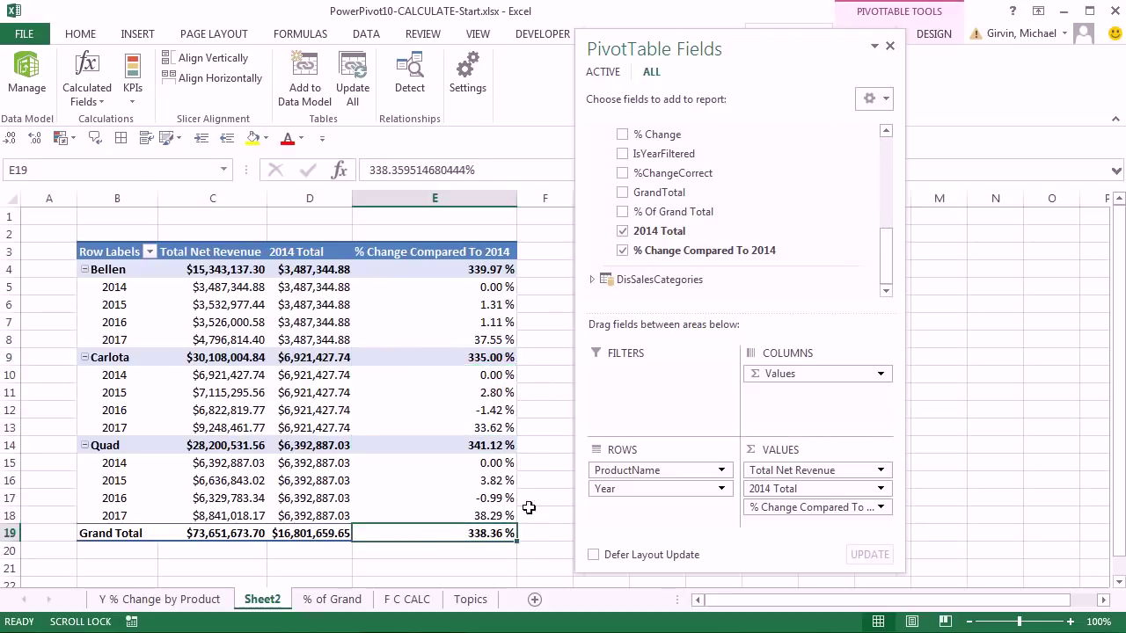
pyautogui.click(498, 399)
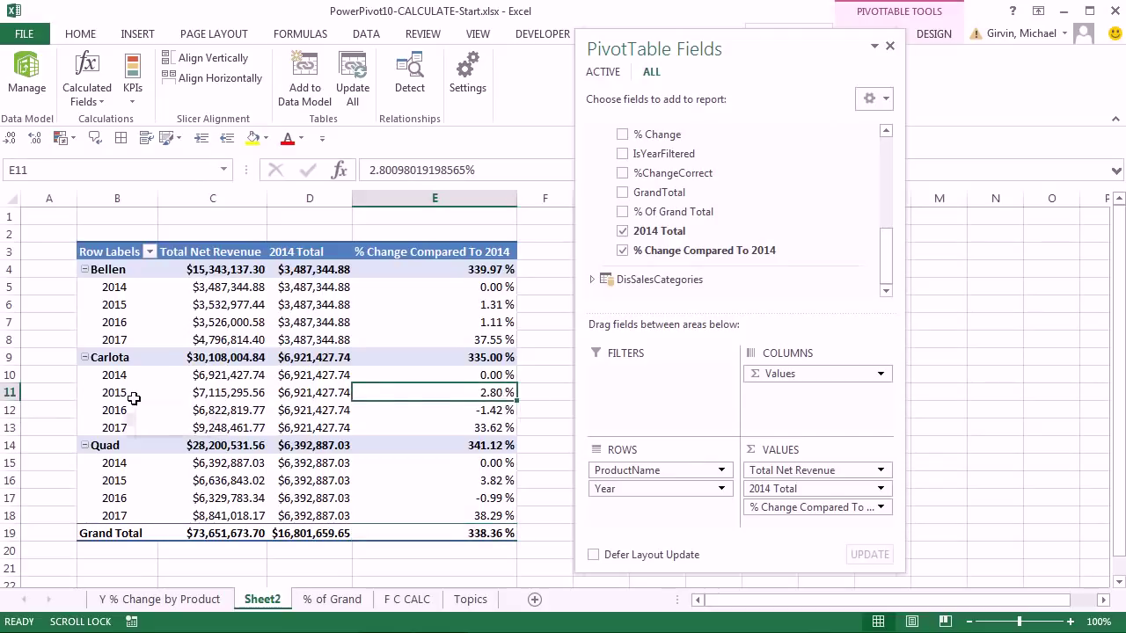
pyautogui.click(429, 355)
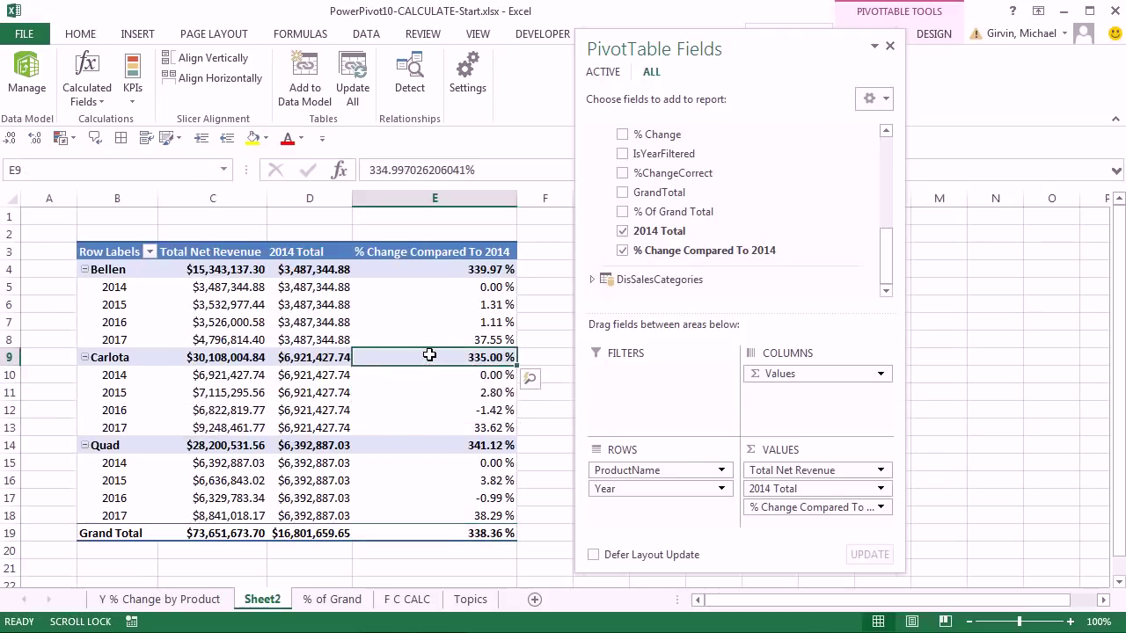
# - In PowerPivot, insert IF(ISFILTERED(dCalendar[Year]), before [Total Net Revenue] in the % Change Compared To 2014 formula
pyautogui.hotkey('alt', 'Tab')
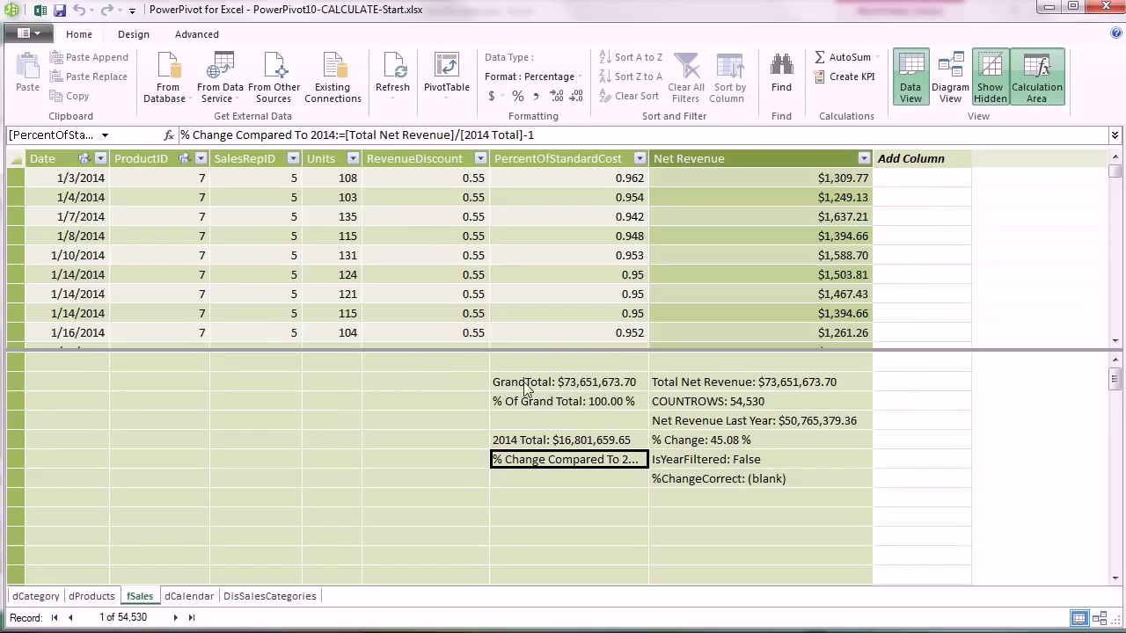
pyautogui.click(345, 136)
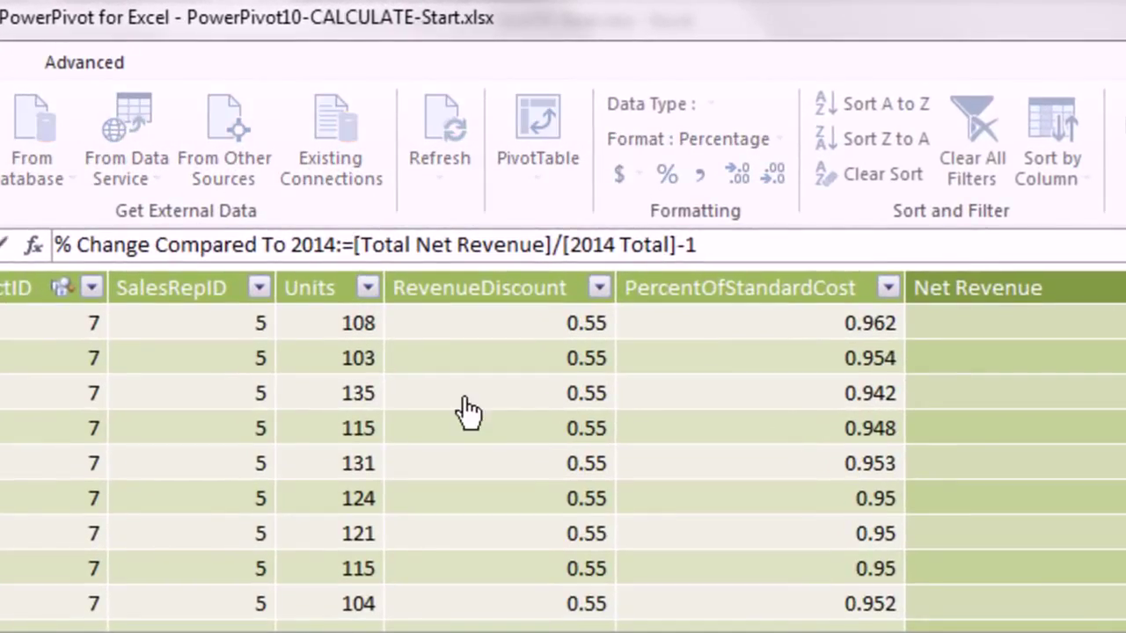
pyautogui.write('IF(')
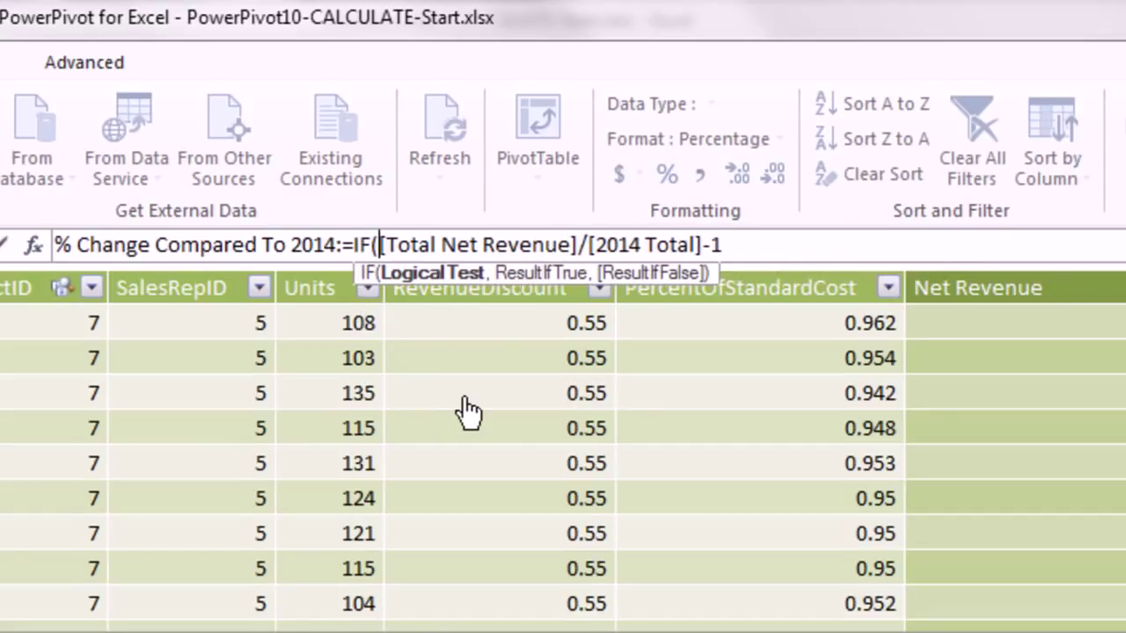
pyautogui.write('isf')
pyautogui.press('Tab')
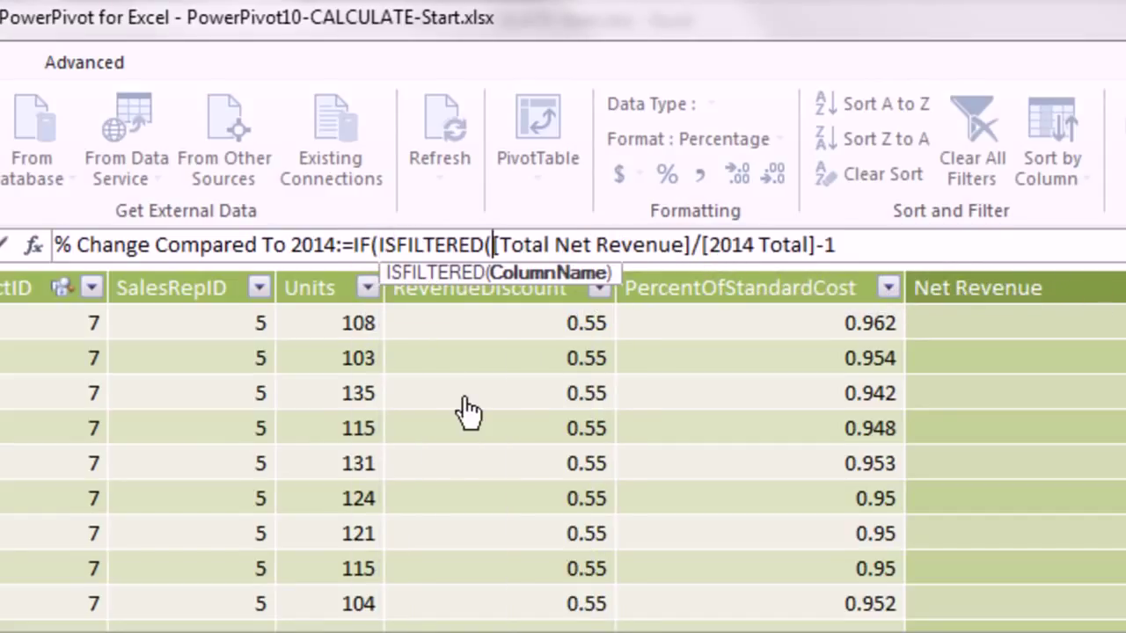
pyautogui.write('dc')
pyautogui.press('Down')
pyautogui.press('Down')
pyautogui.press('Down')
pyautogui.press('Down')
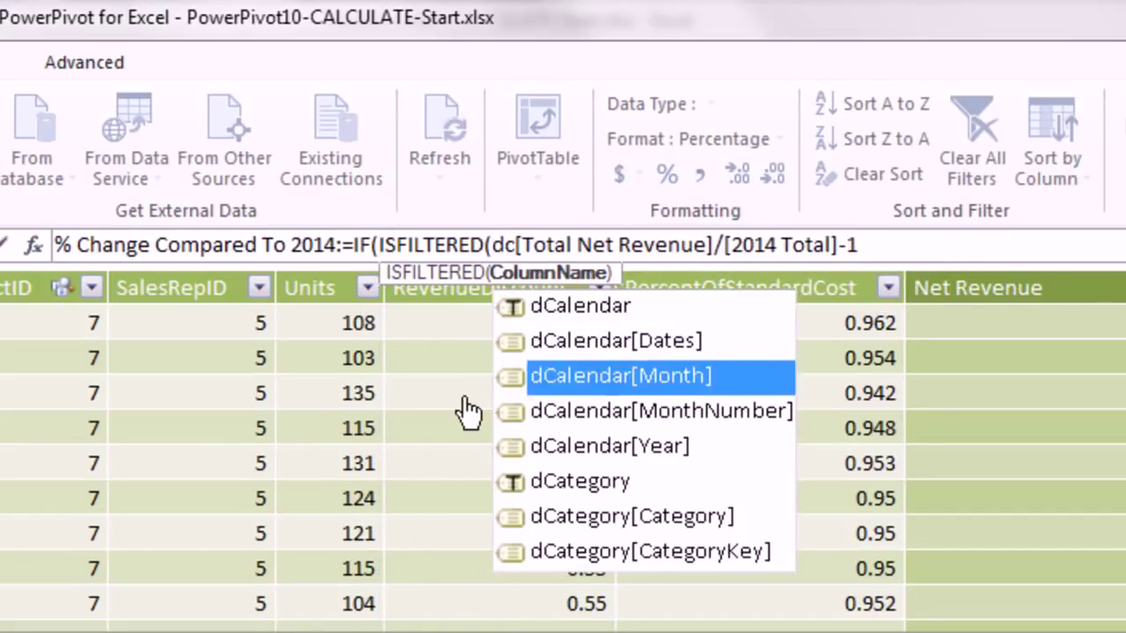
pyautogui.press('Tab')
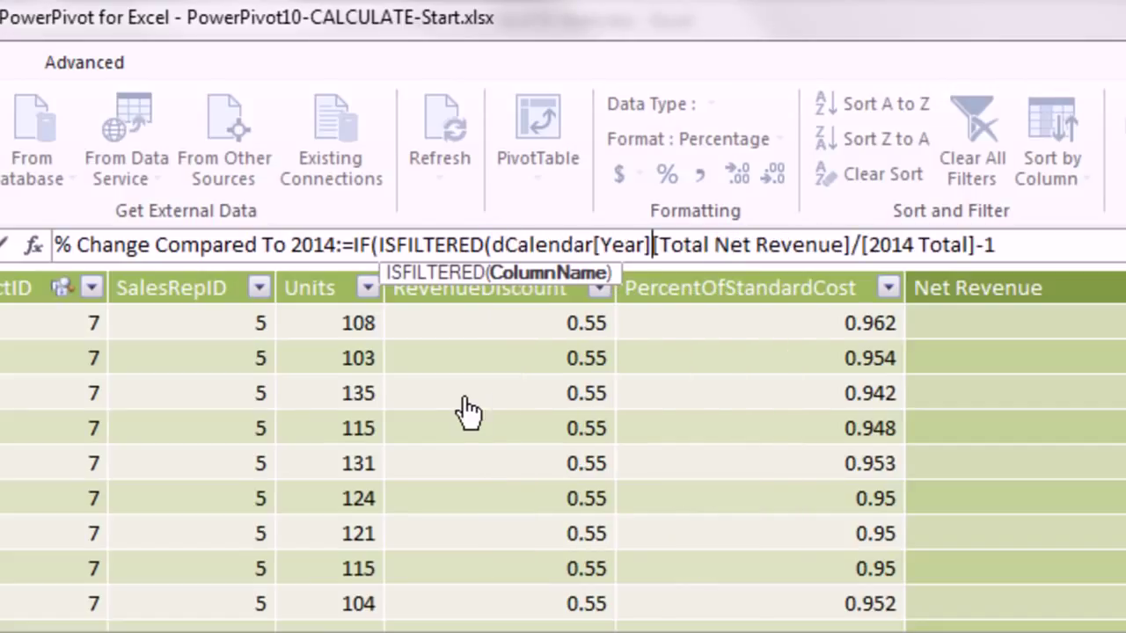
pyautogui.write(')')
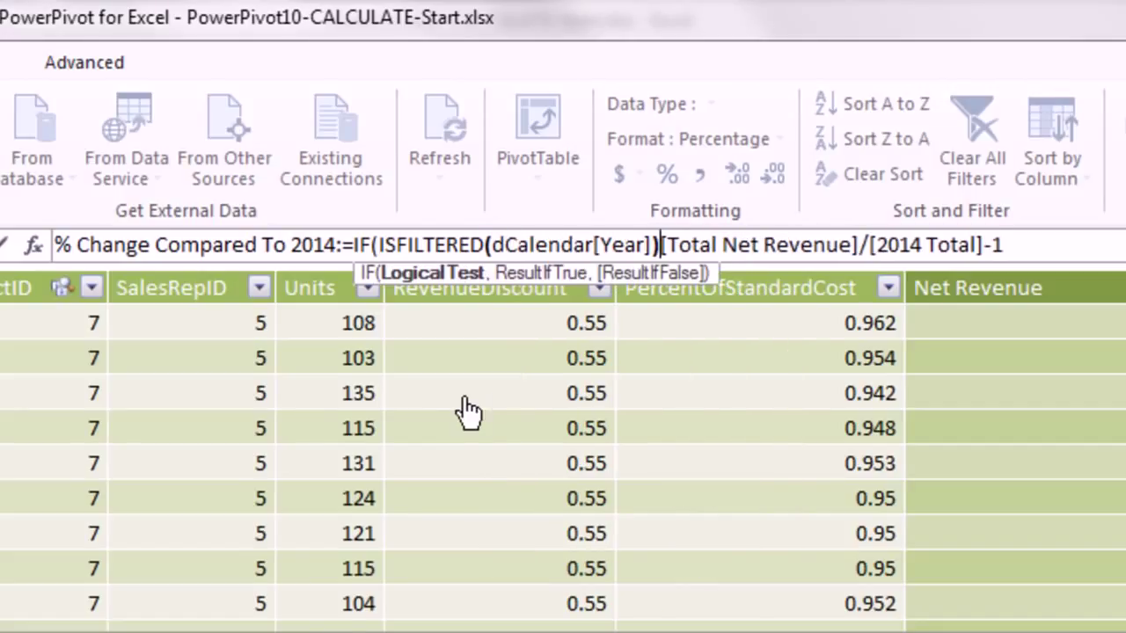
pyautogui.write(',')
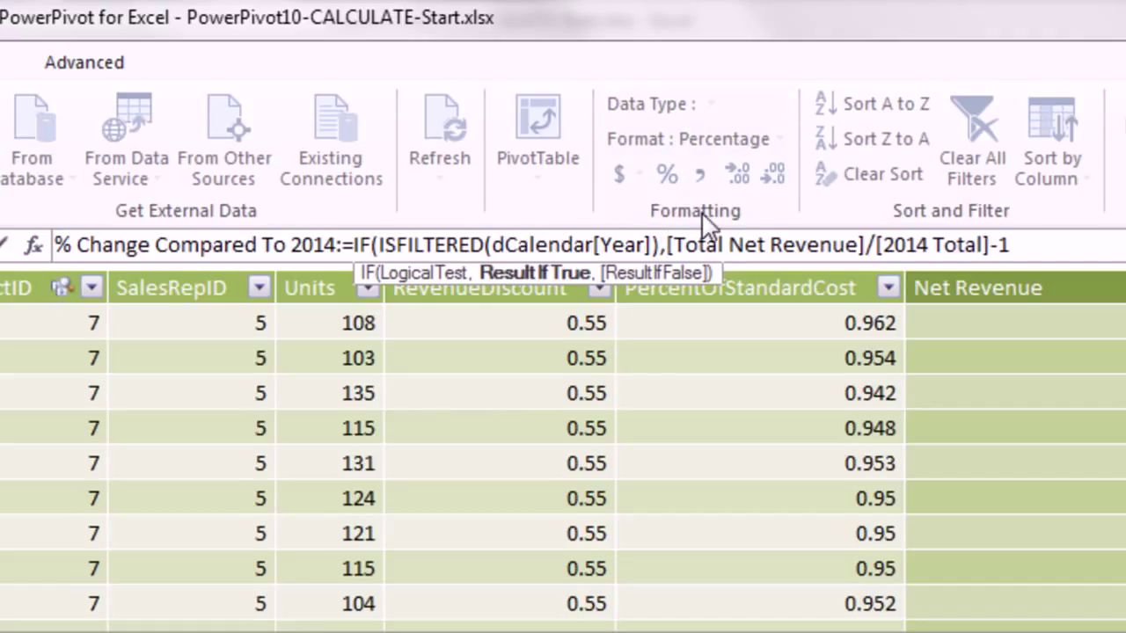
# - Finish the IF formula with BLANK() as the result if false, and return to the PivotTable in Excel
pyautogui.click(1038, 249)
pyautogui.write(',')
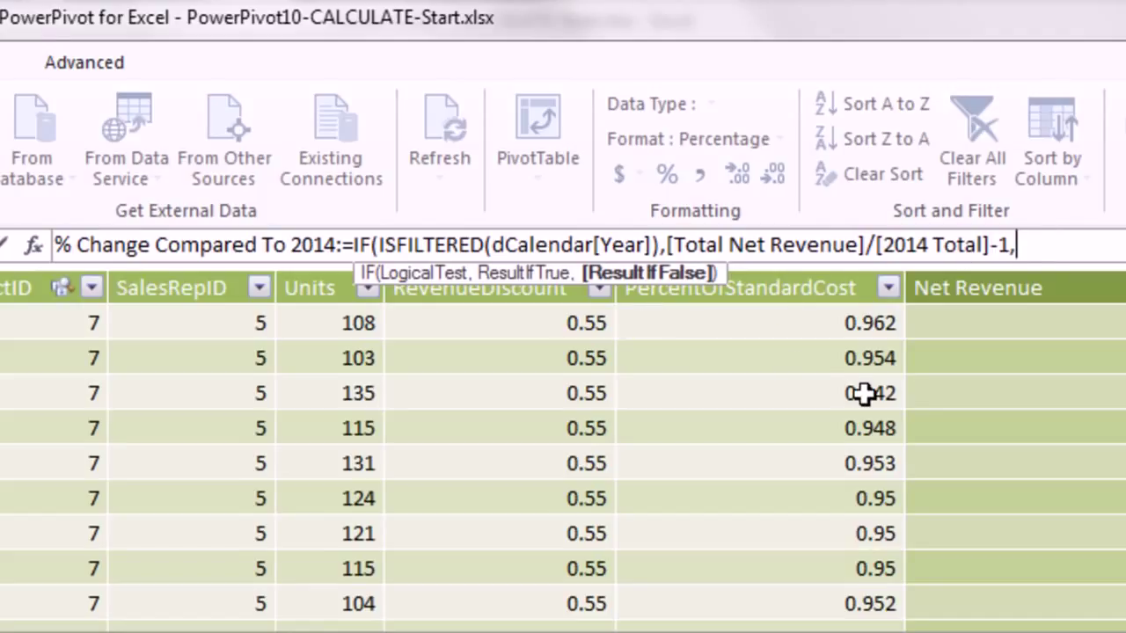
pyautogui.write('bl')
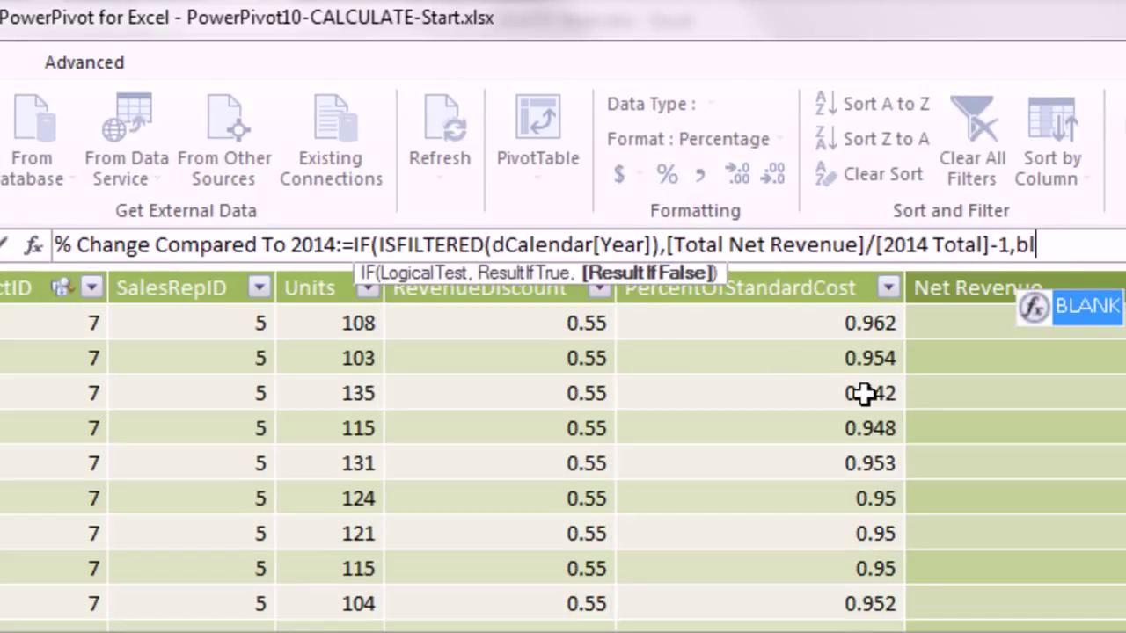
pyautogui.write('an')
pyautogui.press('Tab')
pyautogui.write(')')
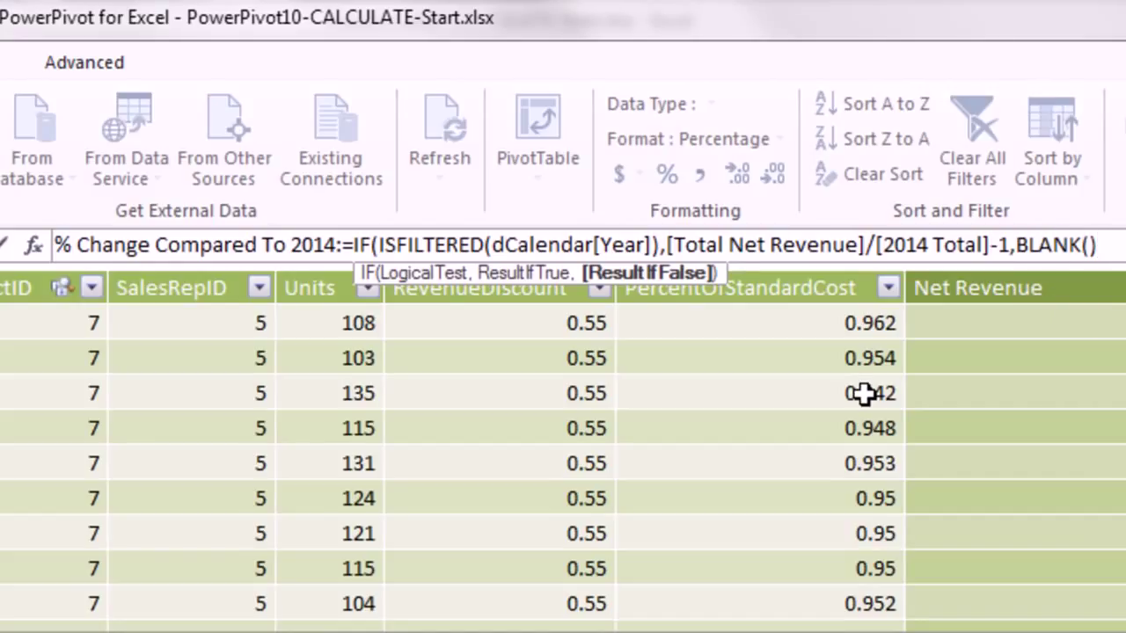
pyautogui.write(')')
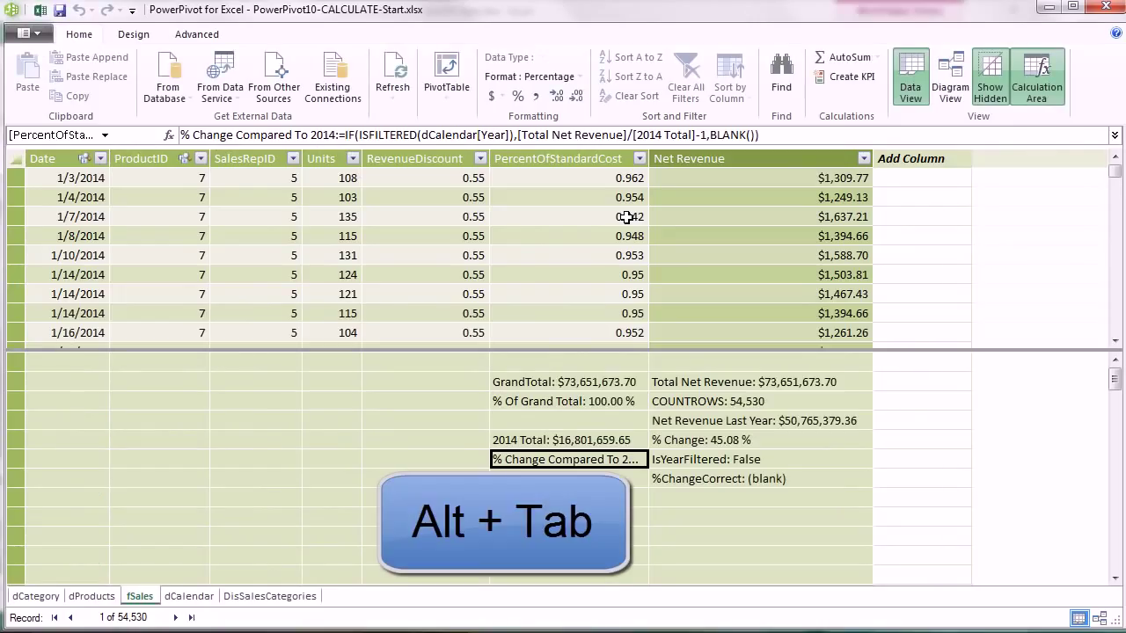
pyautogui.hotkey('alt', 'Tab')
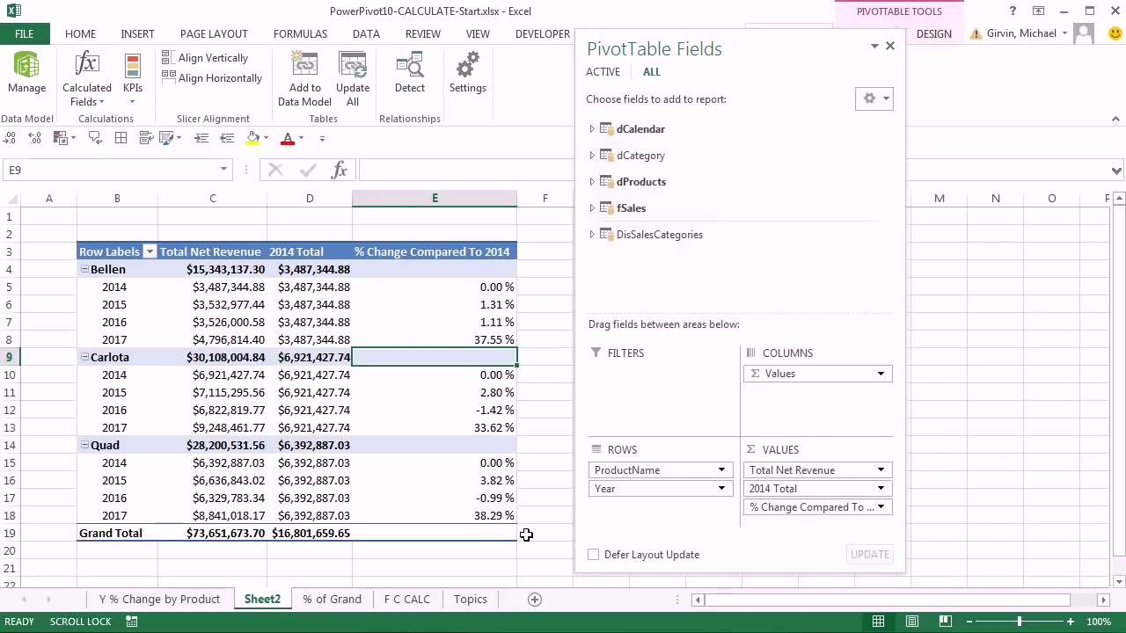
# - In PowerPivot, examine the CALCULATE filter arguments in the 2014 Total, GrandTotal and Net Revenue Last Year measures
pyautogui.hotkey('alt', 'Tab')
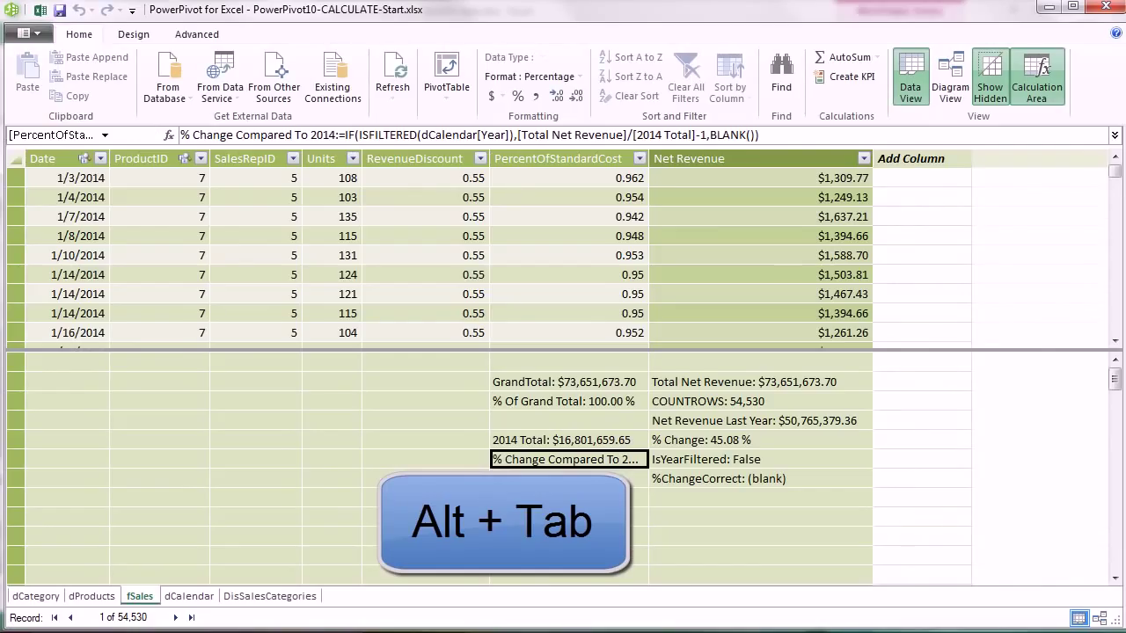
pyautogui.click(567, 442)
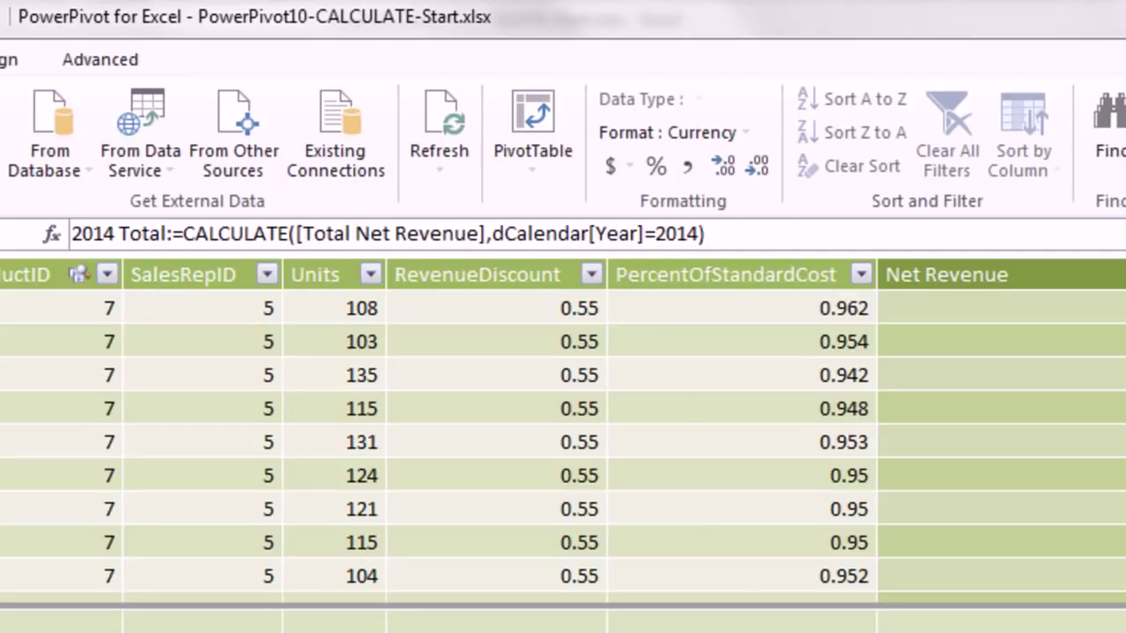
pyautogui.press('Down')
pyautogui.click(523, 233)
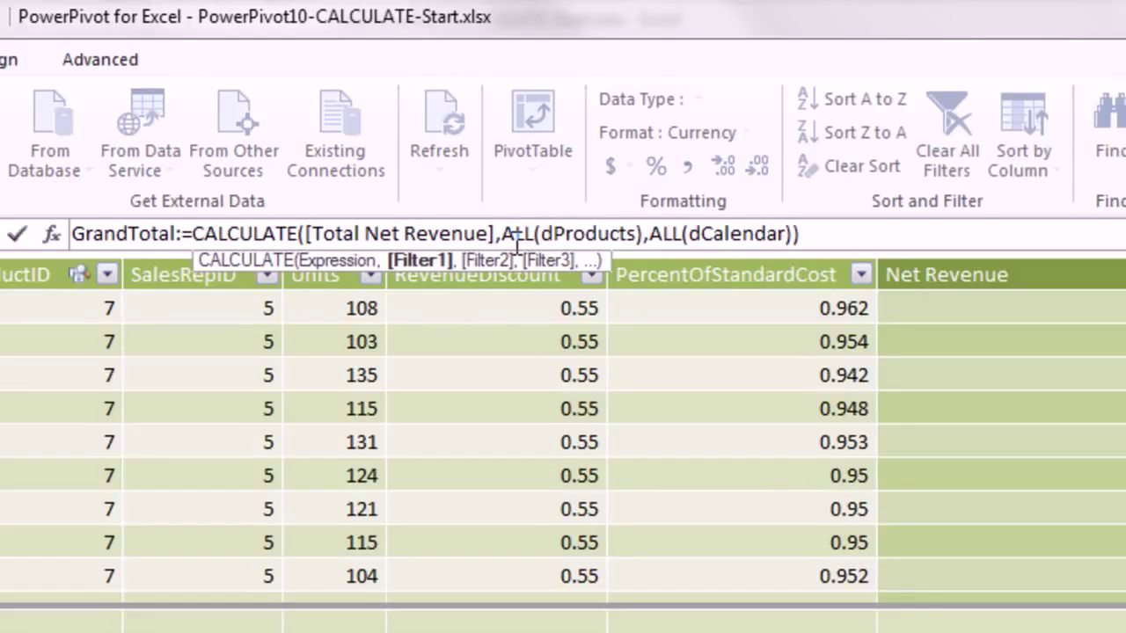
pyautogui.click(545, 629)
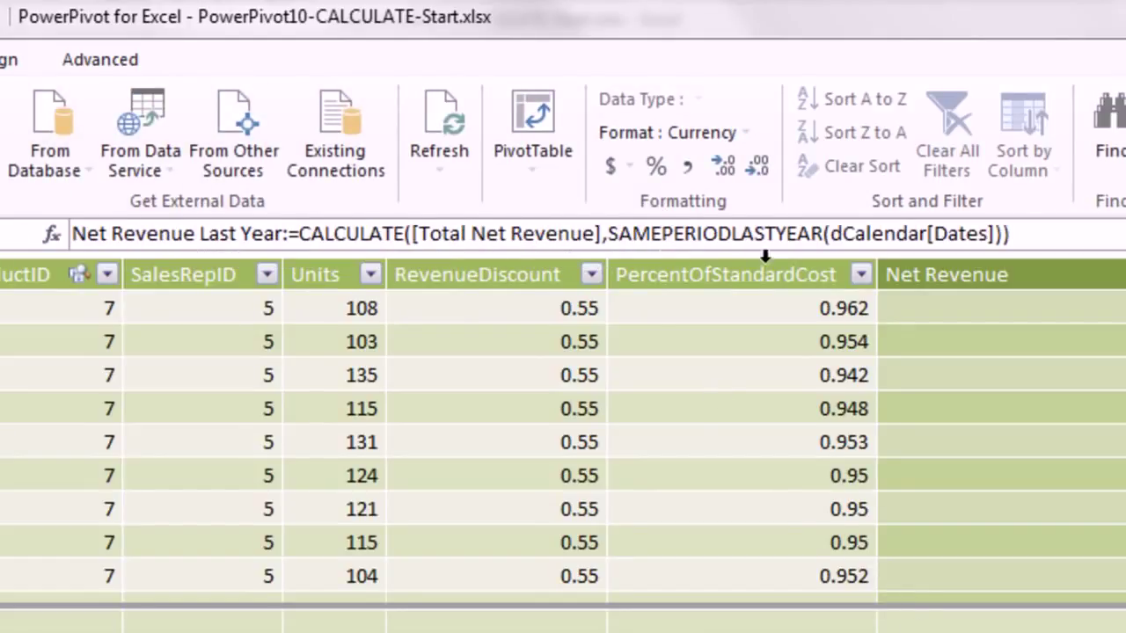
pyautogui.click(703, 234)
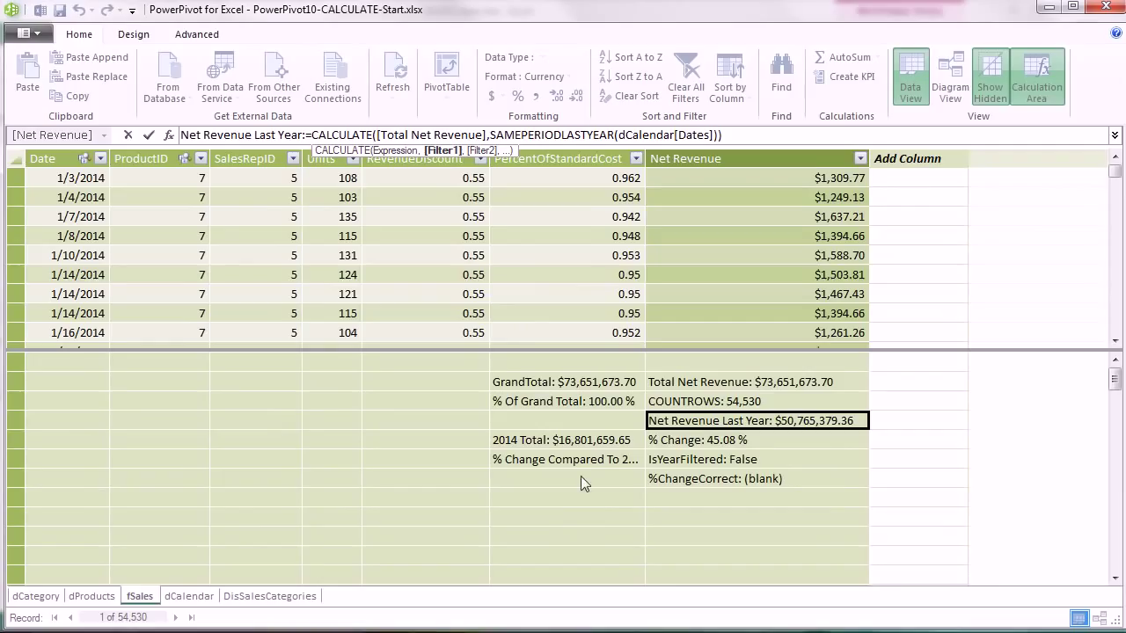
# - In the empty cell below % Change Compared To 2014, start the measure Bellen 2014:=CALCULATE with [Total Net Revenue] as the expression
pyautogui.click(571, 479)
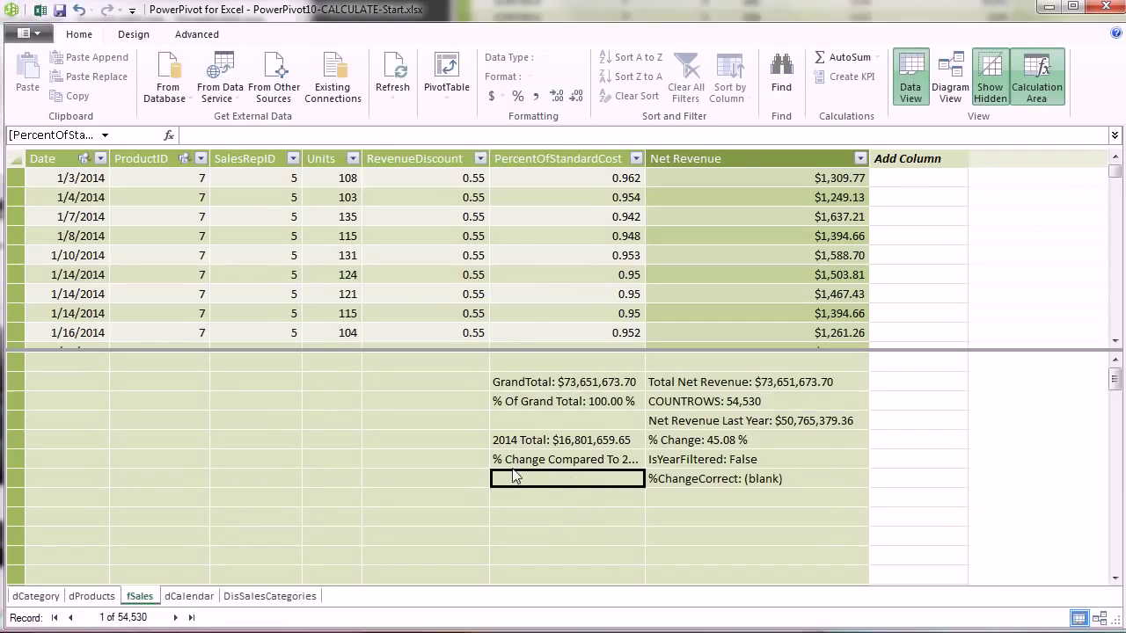
pyautogui.hotkey('alt', 'Tab')
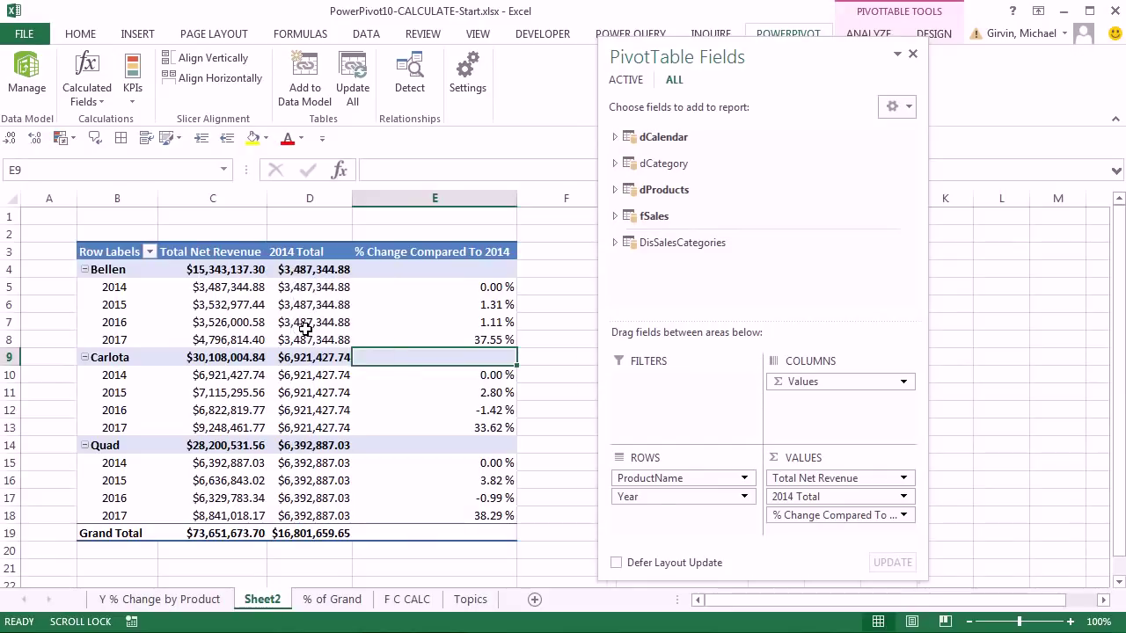
pyautogui.moveTo(306, 328)
pyautogui.click(123, 273)
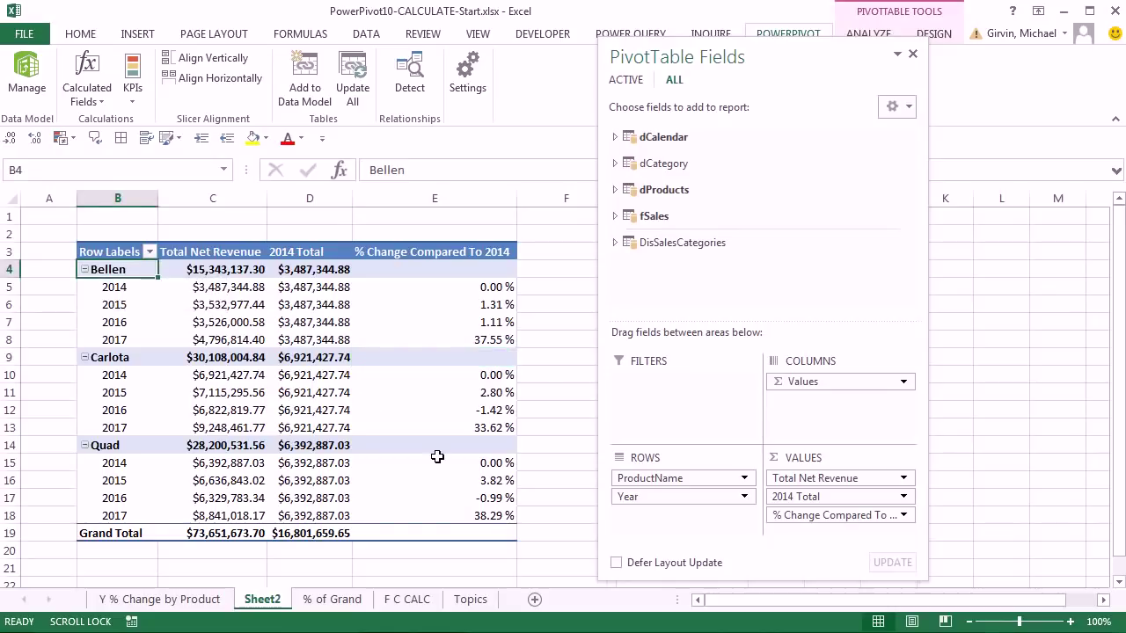
pyautogui.hotkey('alt', 'Tab')
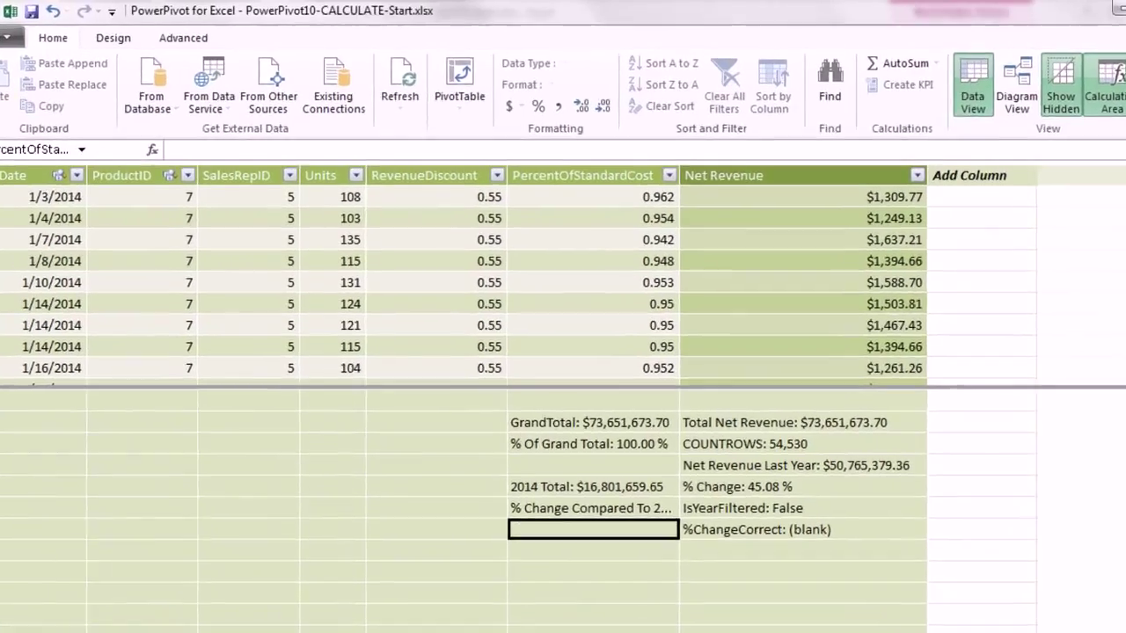
pyautogui.write('Bellen 2014')
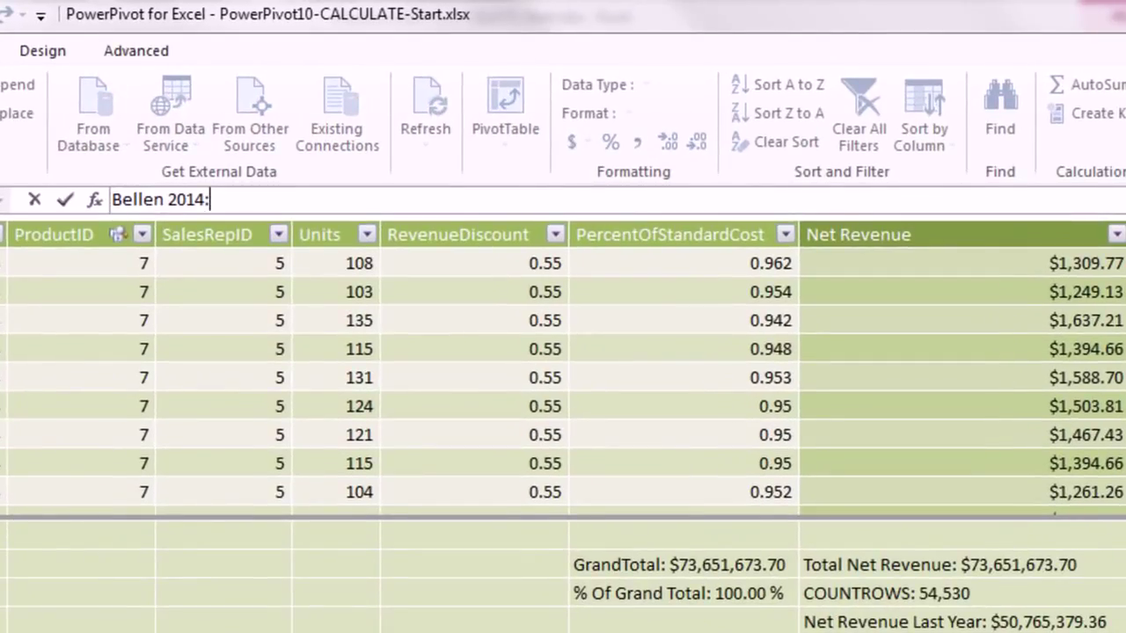
pyautogui.write(':=c')
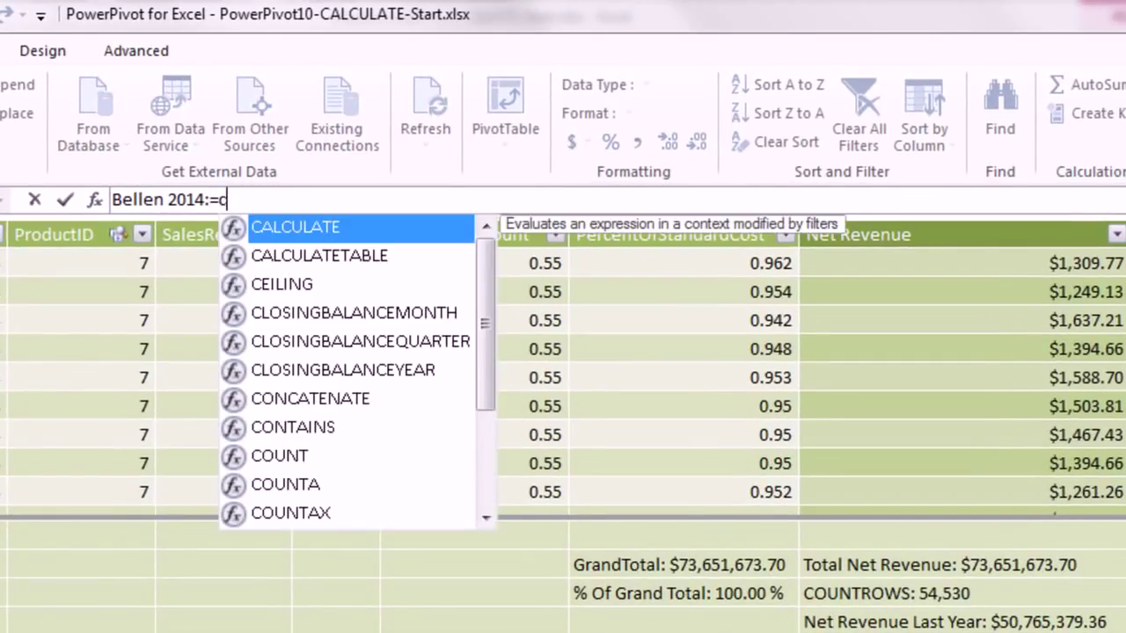
pyautogui.press('Tab')
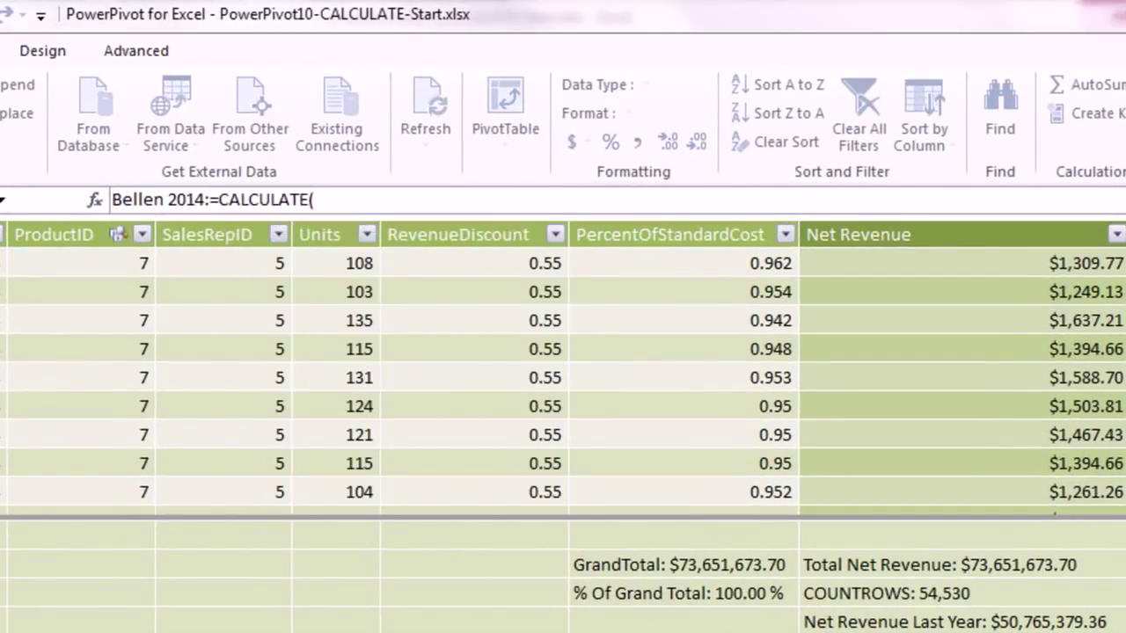
pyautogui.write('[t')
pyautogui.press('Tab')
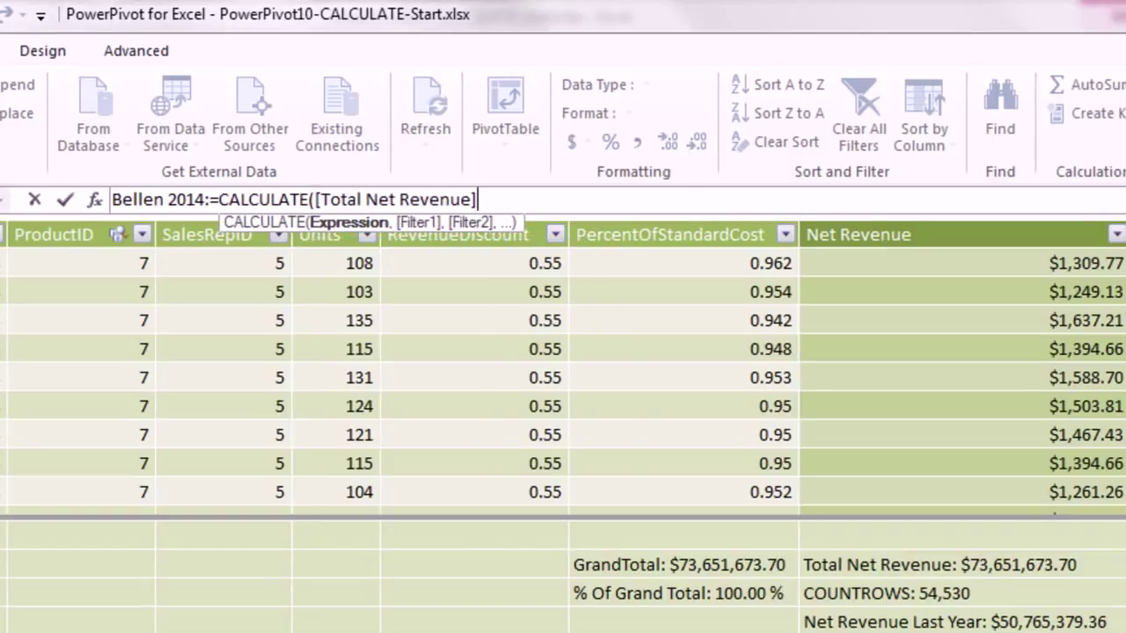
# - Add dProducts[ProductName]="Bellen" as the first filter of the Bellen 2014 CALCULATE formula
pyautogui.write(',')
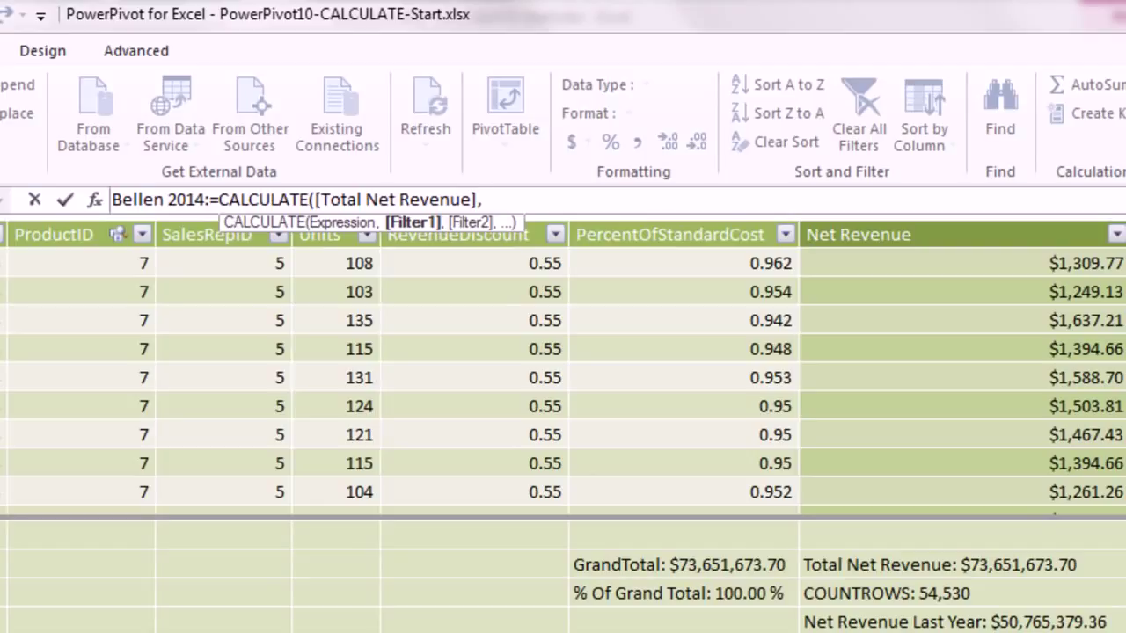
pyautogui.write('dp')
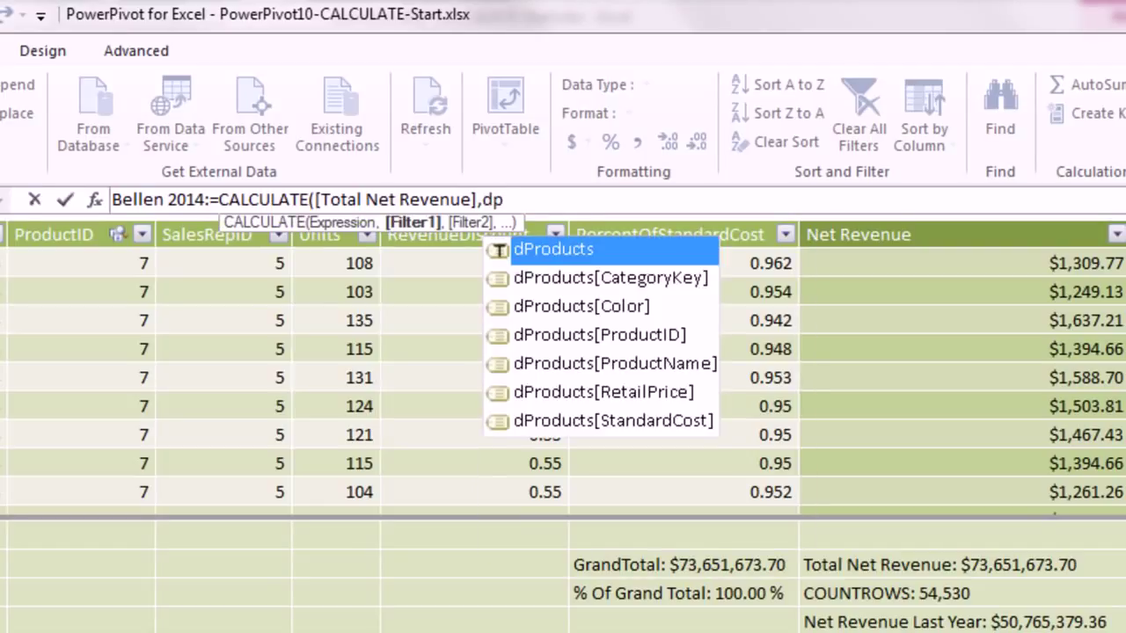
pyautogui.press('Down')
pyautogui.press('Down')
pyautogui.press('Down')
pyautogui.press('Down')
pyautogui.press('Tab')
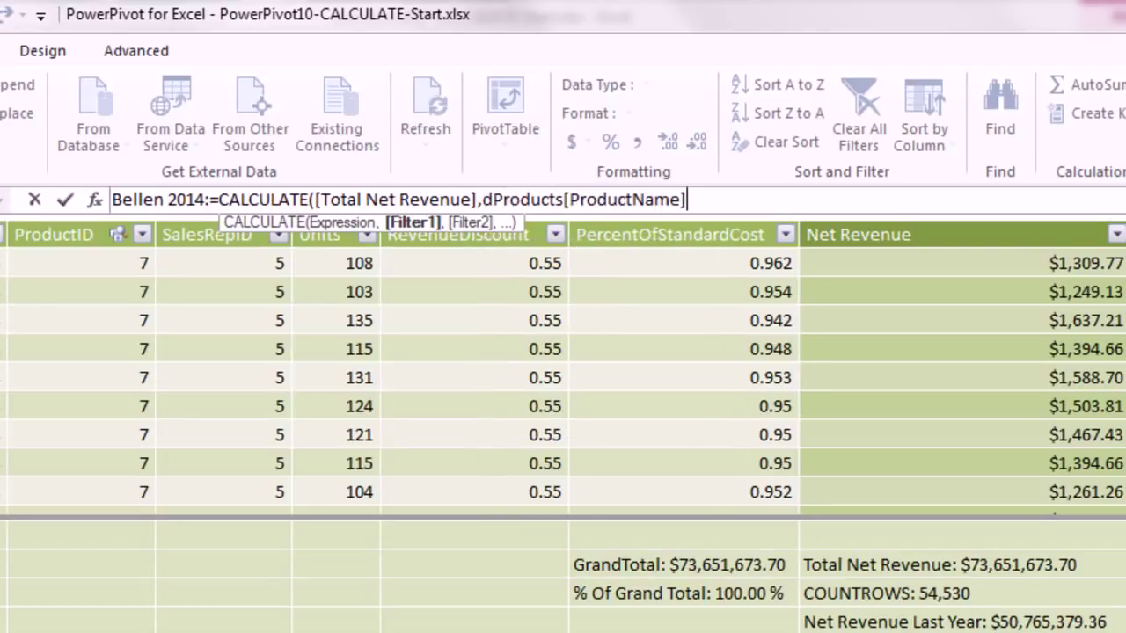
pyautogui.write('="B')
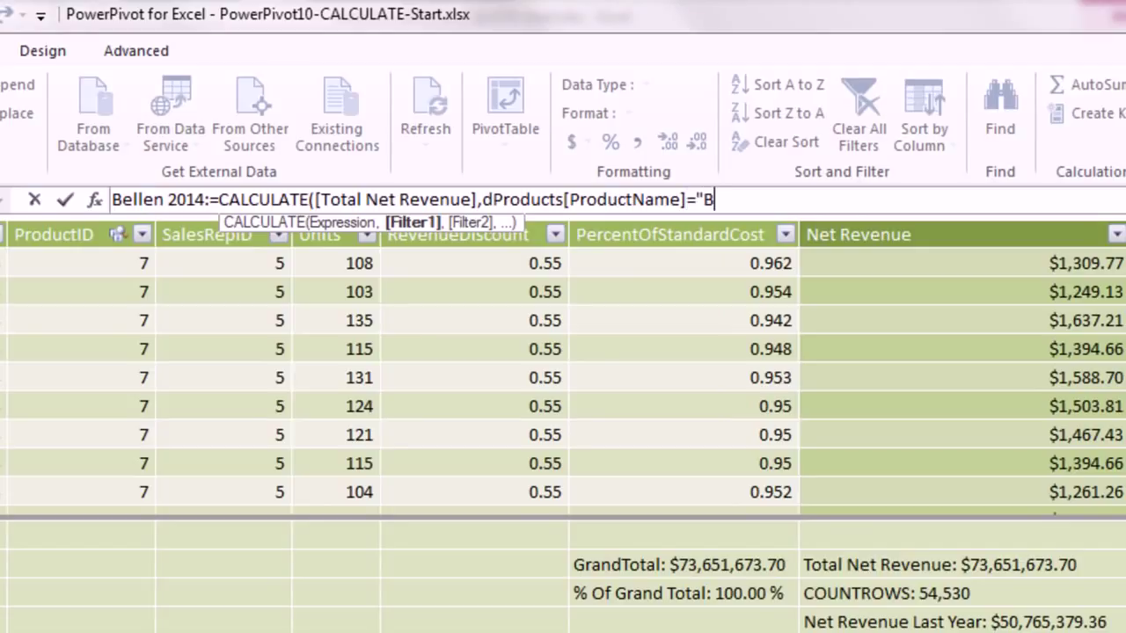
pyautogui.write('ellen",')
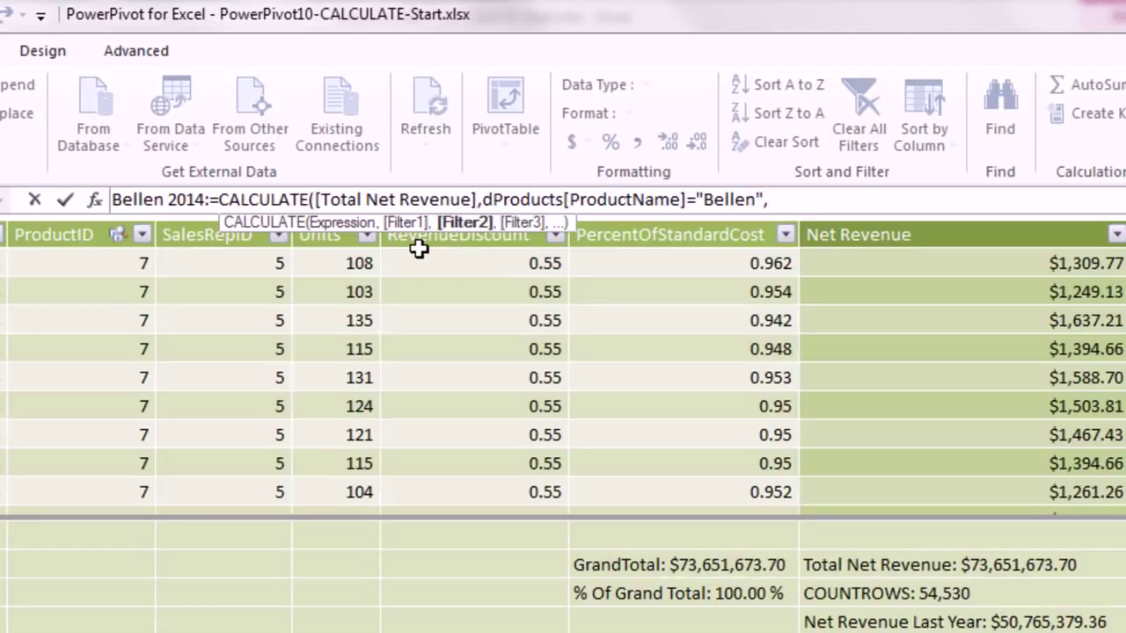
# - Add dCalendar[Year]=2014 as the second filter and complete the Bellen 2014 formula
pyautogui.write('dc')
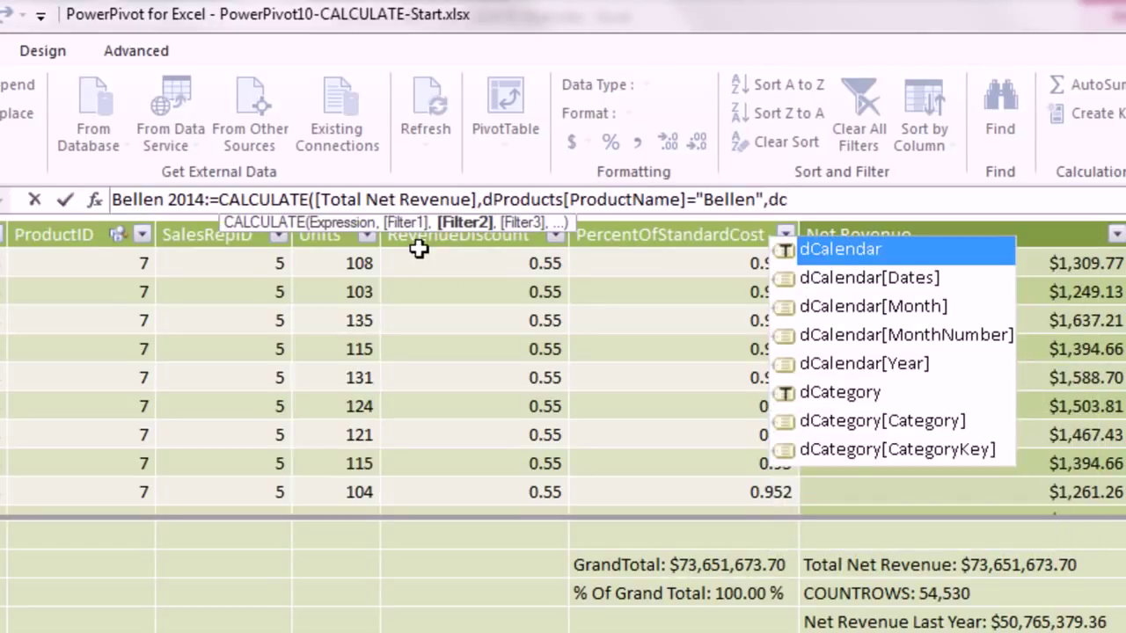
pyautogui.press('Down')
pyautogui.press('Down')
pyautogui.press('Down')
pyautogui.press('Down')
pyautogui.press('Tab')
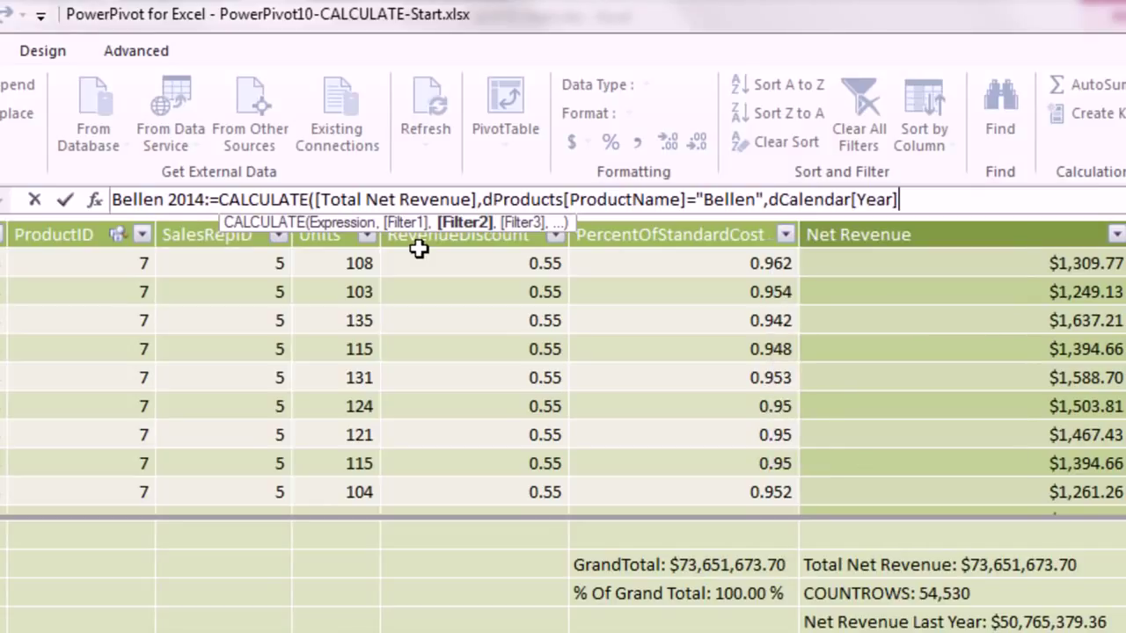
pyautogui.write('=2014')
pyautogui.write(')')
pyautogui.press('Return')
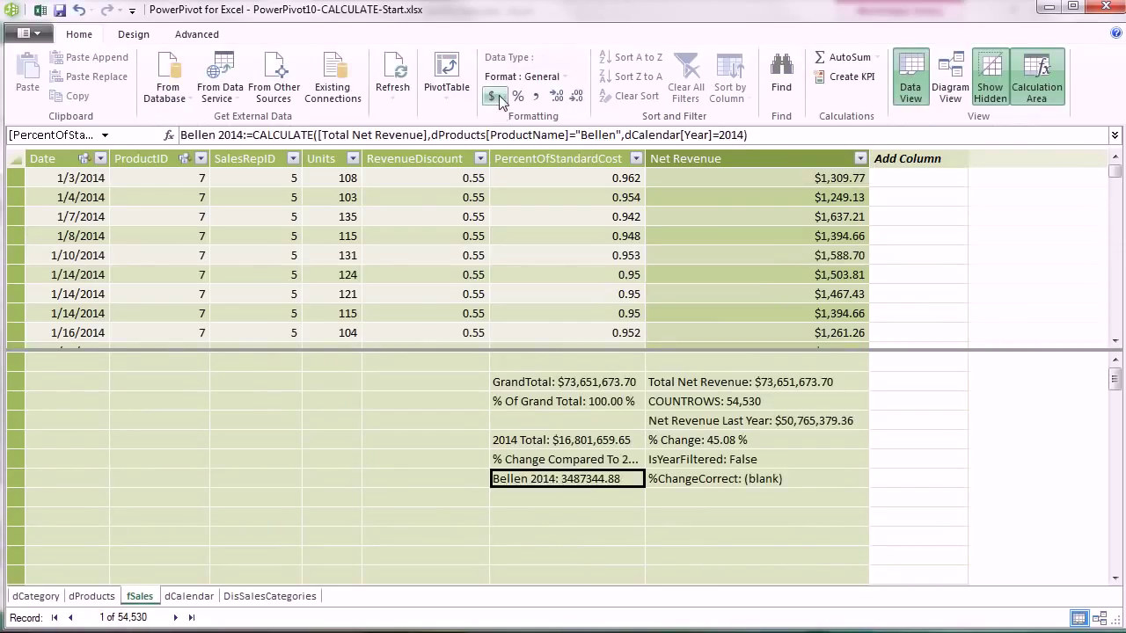
# - Format the Bellen 2014 measure as dollar currency and return to the PivotTable in Excel
pyautogui.click(501, 97)
pyautogui.click(510, 119)
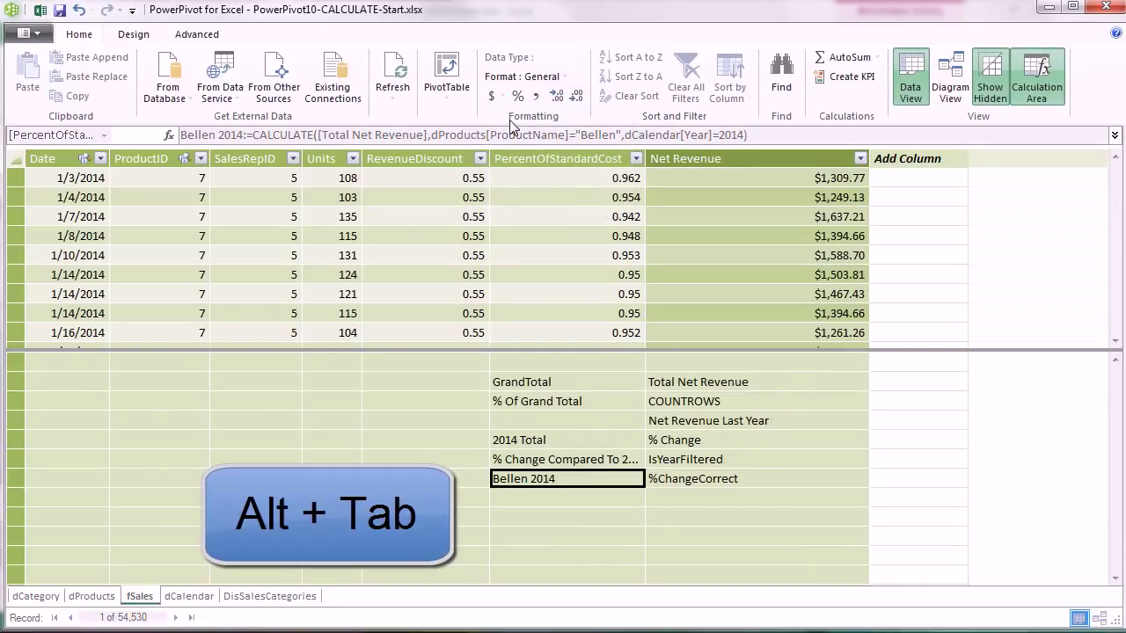
pyautogui.hotkey('alt', 'Tab')
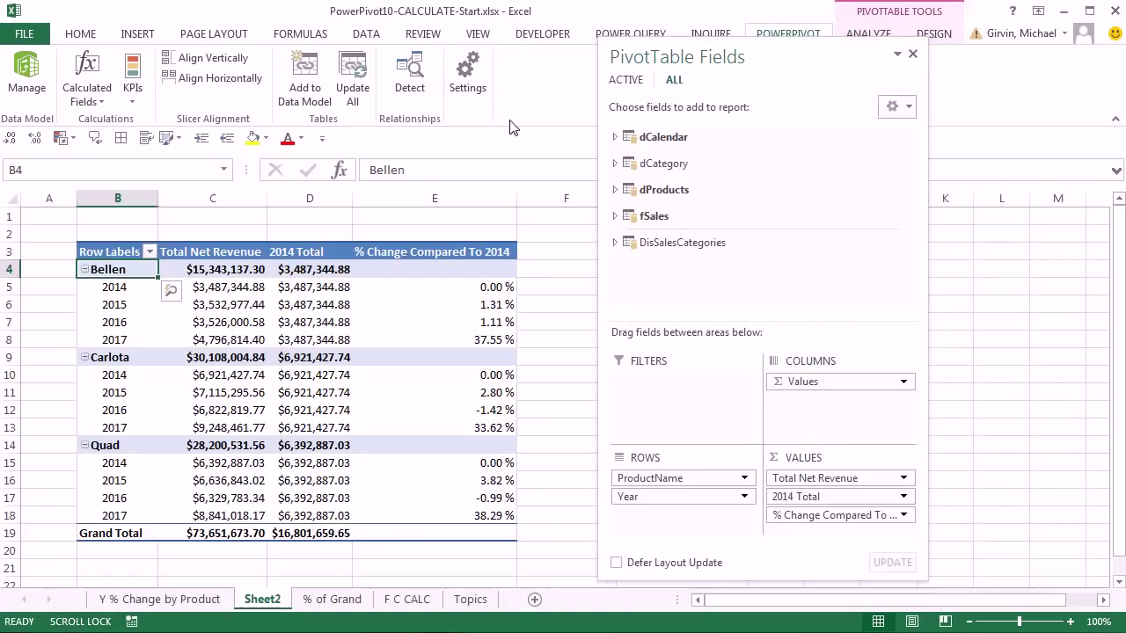
# - Add the Bellen 2014 measure from fSales to the PivotTable's values and move the field list clear of the table
pyautogui.click(615, 217)
pyautogui.scroll(-2, 661, 242)
pyautogui.scroll(-2, 661, 243)
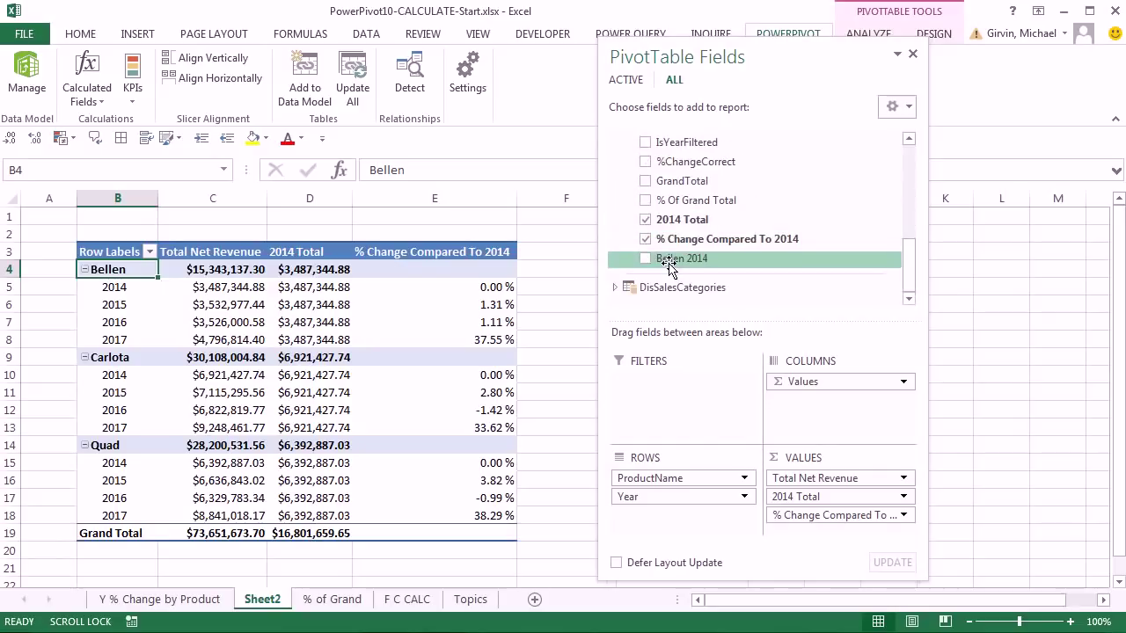
pyautogui.moveTo(665, 257); pyautogui.dragTo(811, 533)
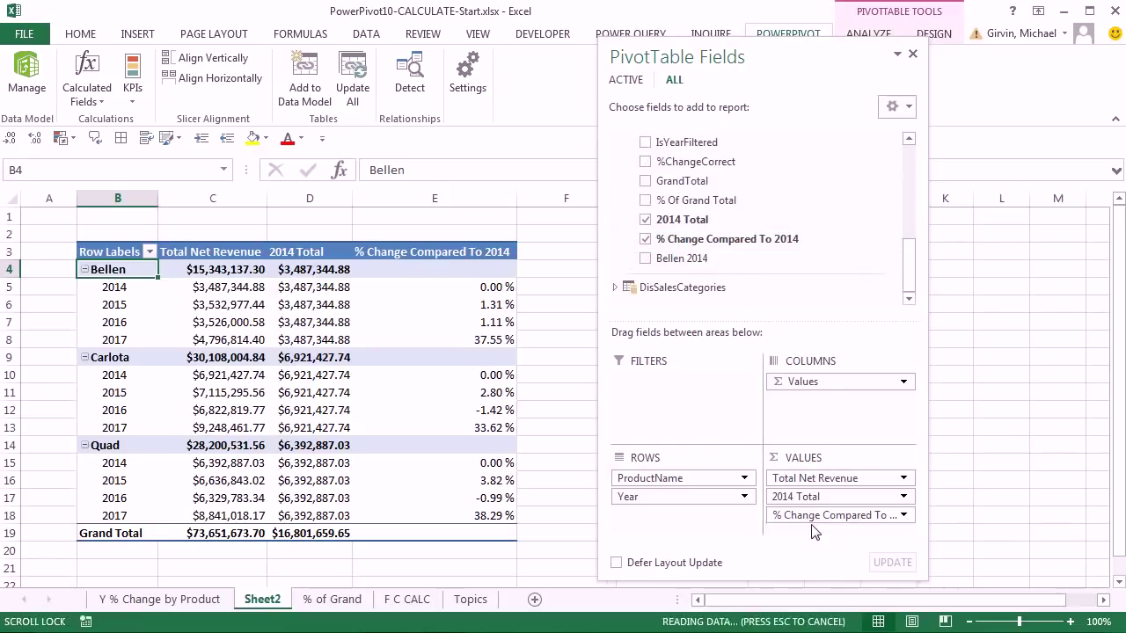
pyautogui.moveTo(807, 56); pyautogui.dragTo(930, 56)
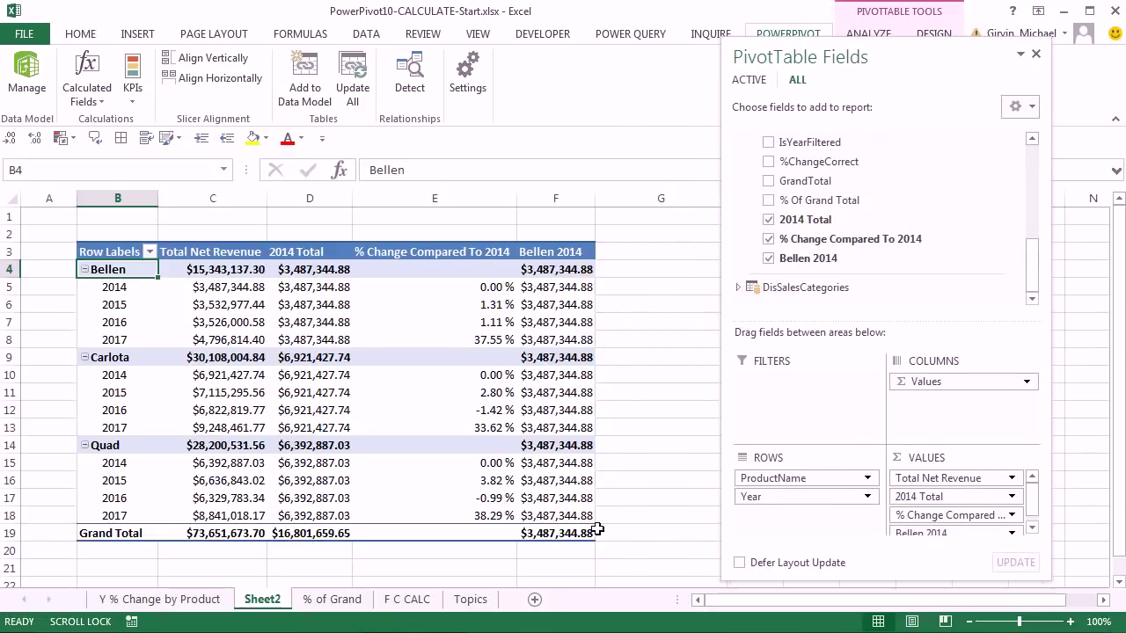
# - Compare the Bellen 2014 column with the product and year rows, including Bellen 2016 and Carlota 2016
pyautogui.click(242, 291)
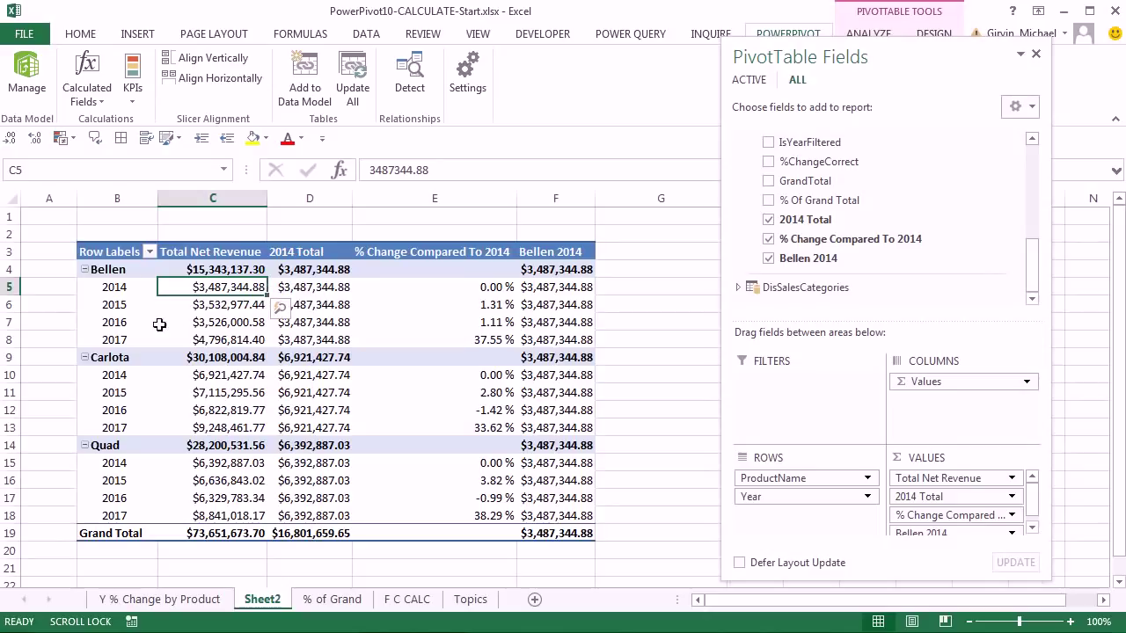
pyautogui.click(114, 322)
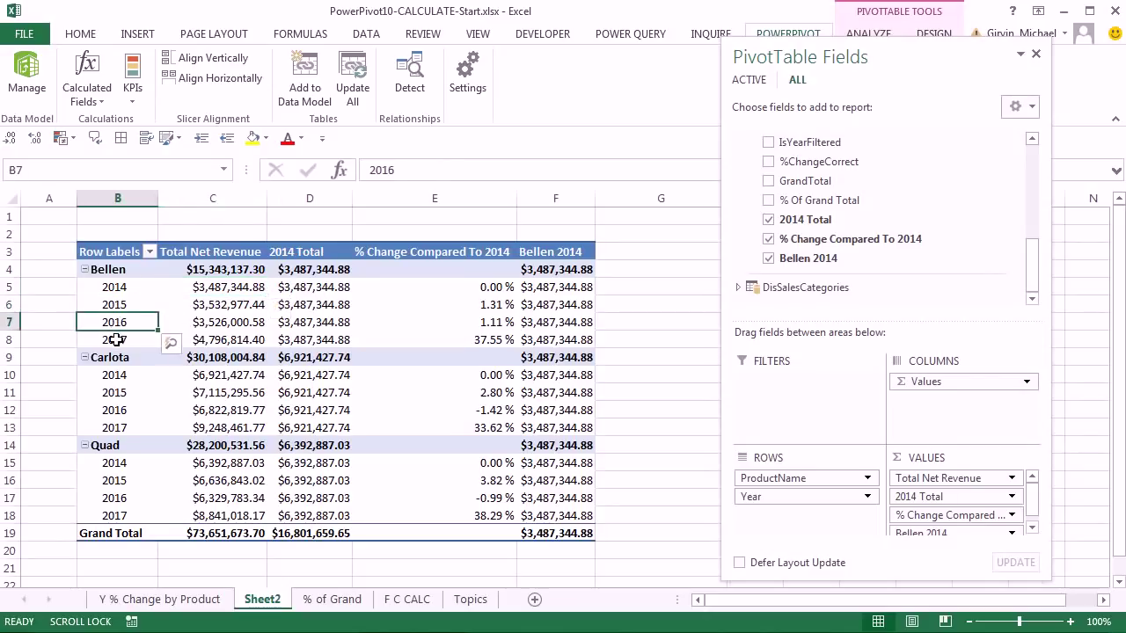
pyautogui.click(117, 339)
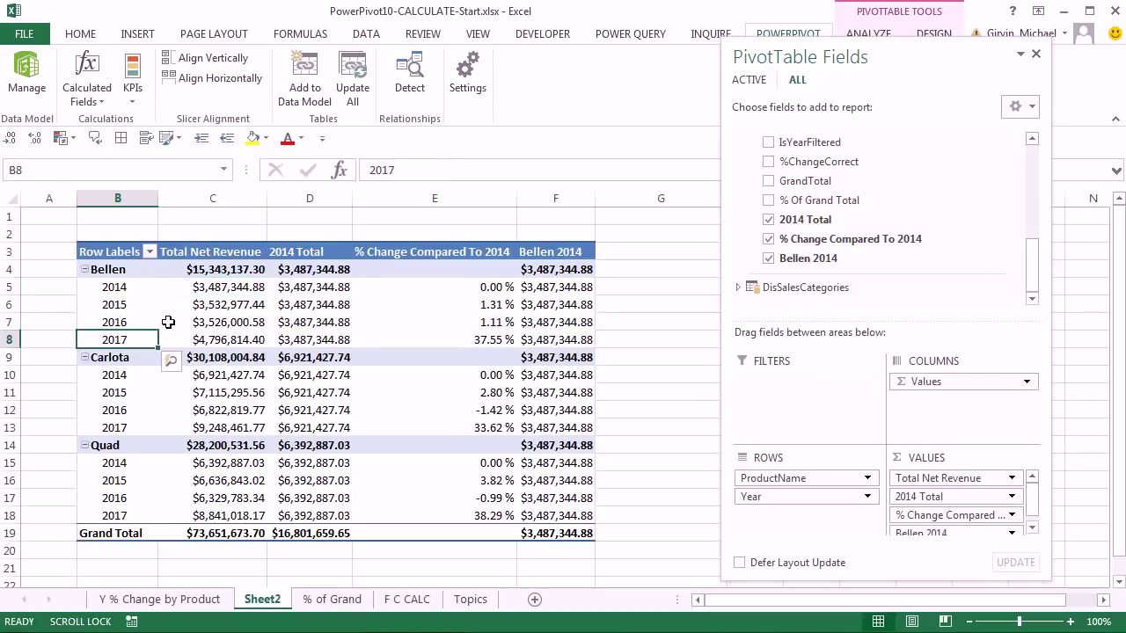
pyautogui.click(529, 321)
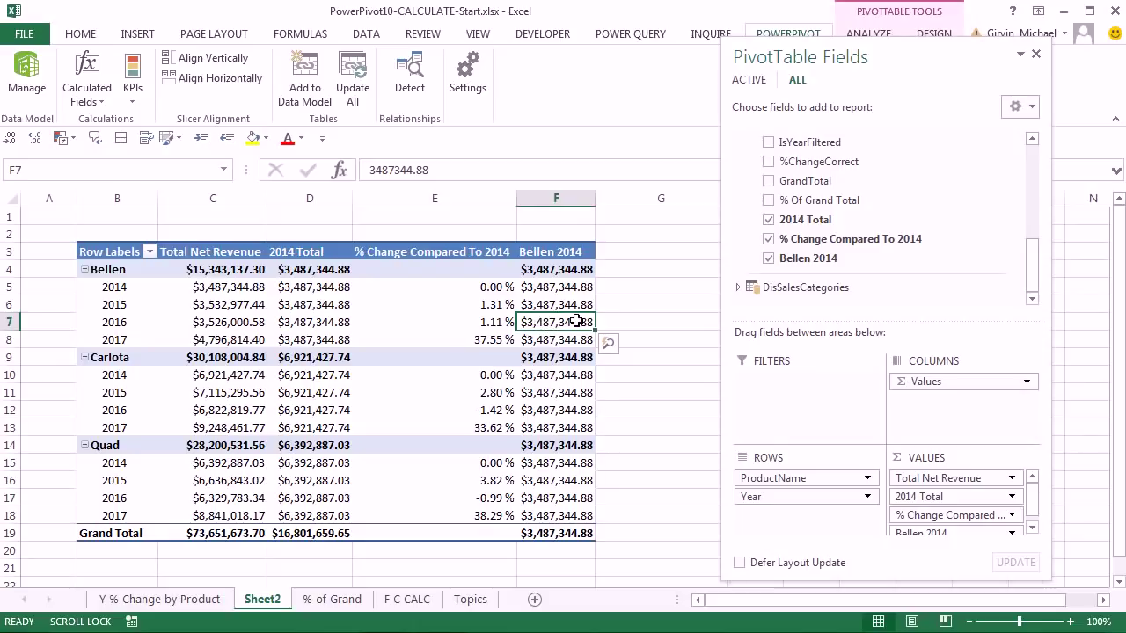
pyautogui.click(576, 410)
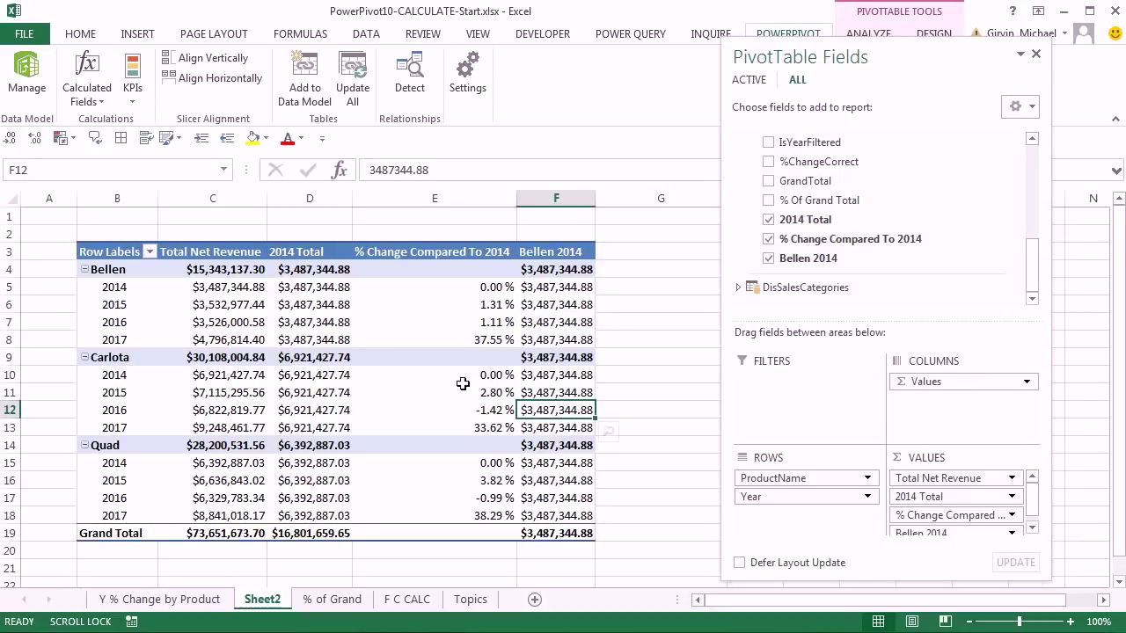
pyautogui.moveTo(548, 411)
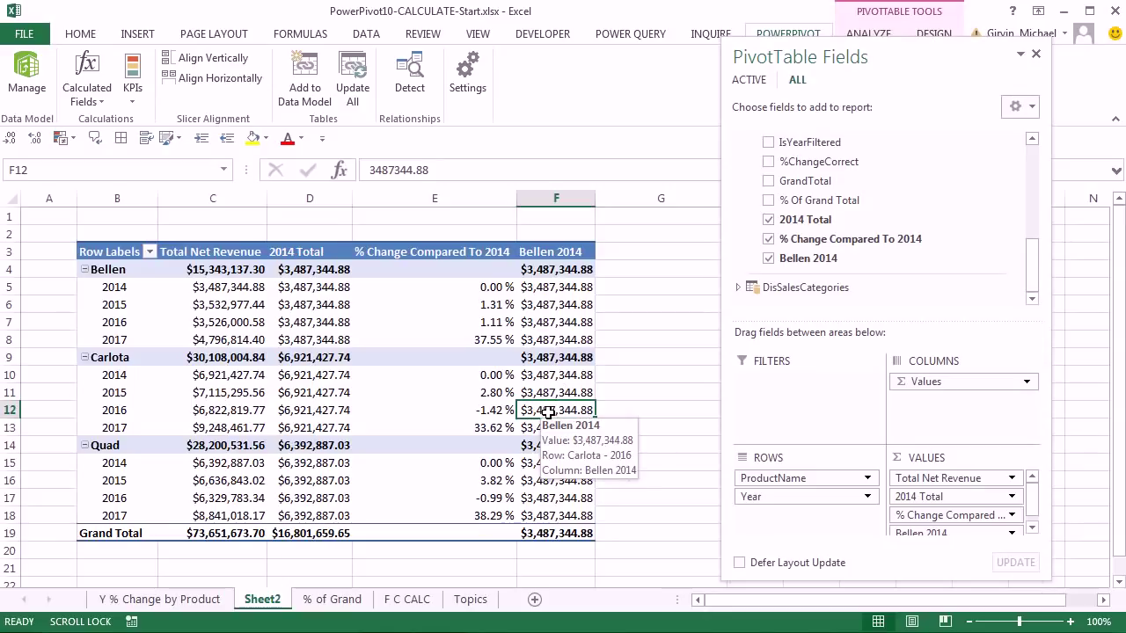
# - Switch to the PowerPivot window and examine the product and year filters in the Bellen 2014 measure's CALCULATE formula
pyautogui.hotkey('alt', 'Tab')
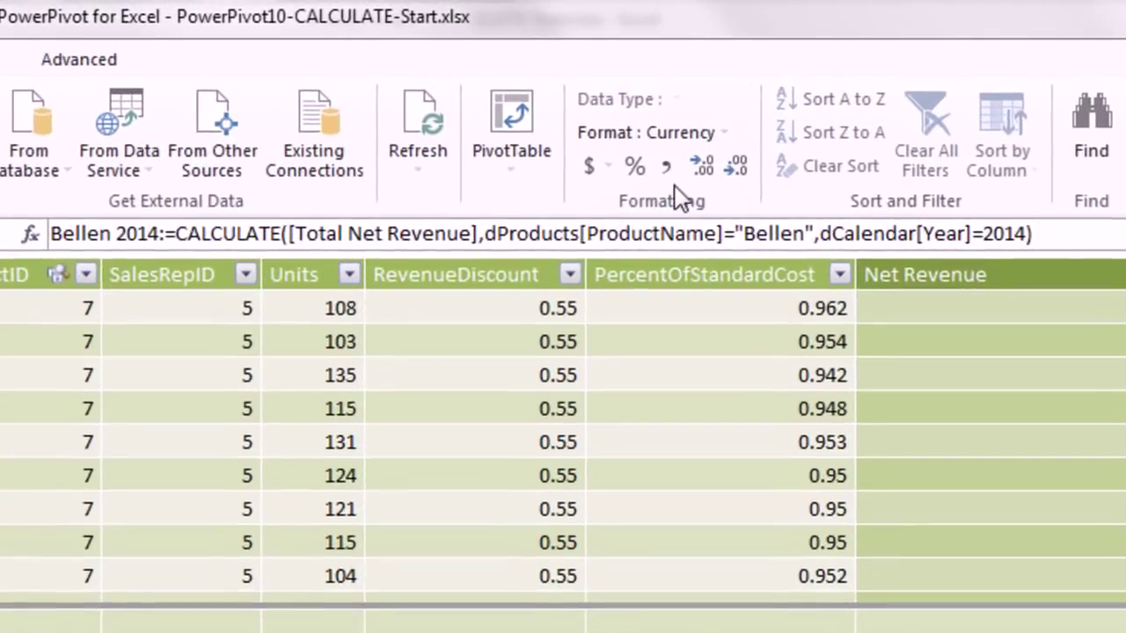
pyautogui.click(628, 234)
pyautogui.click(862, 233)
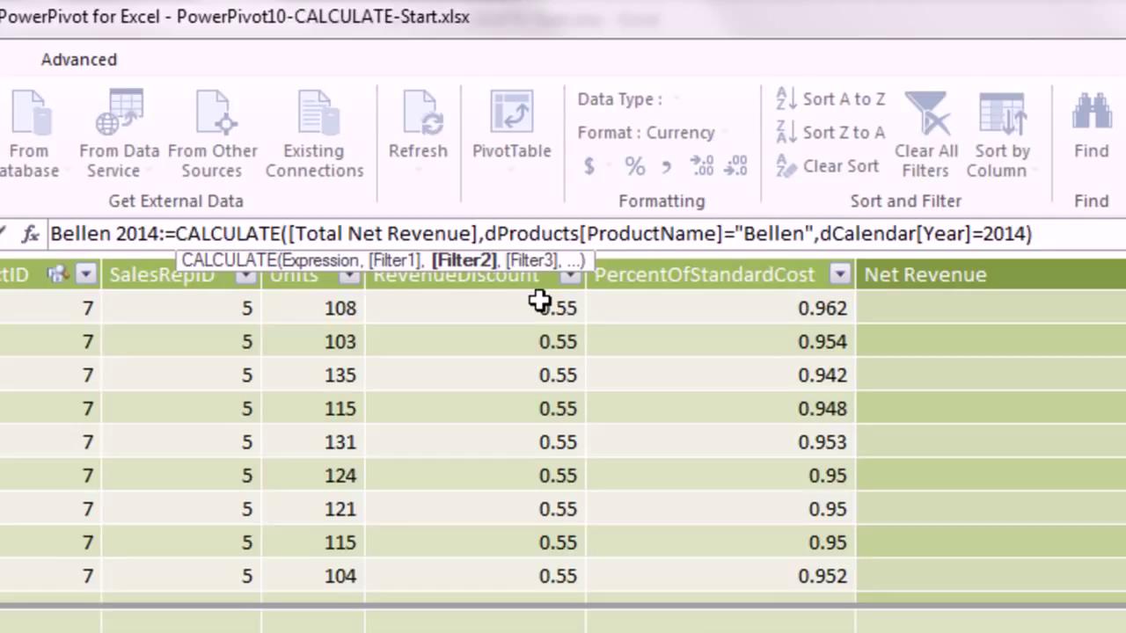
pyautogui.press('Return')
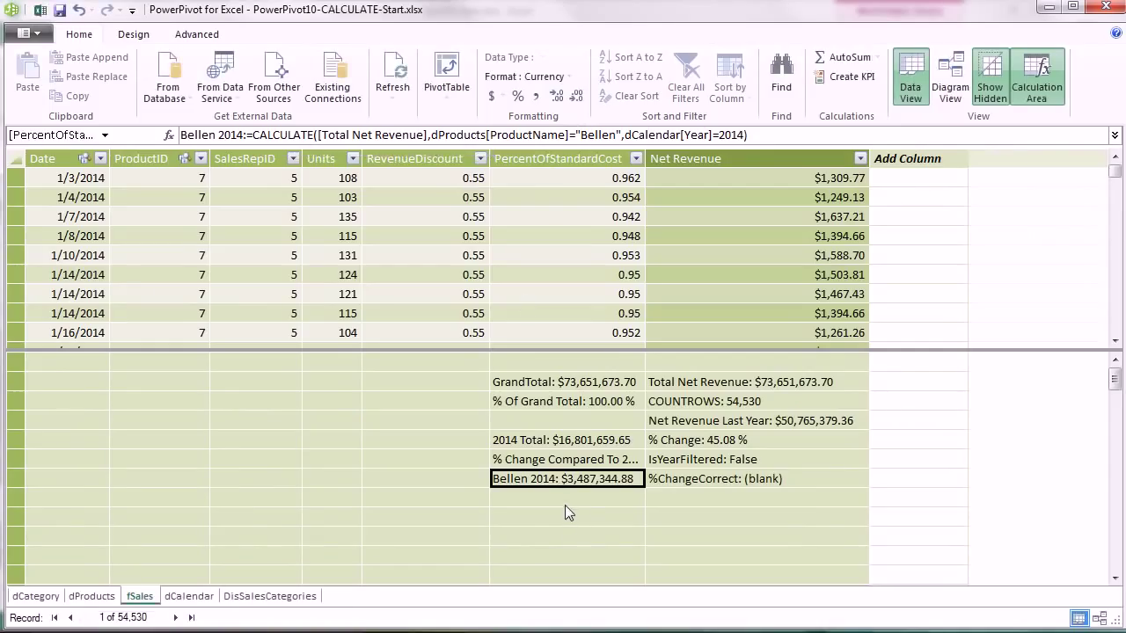
pyautogui.click(563, 499)
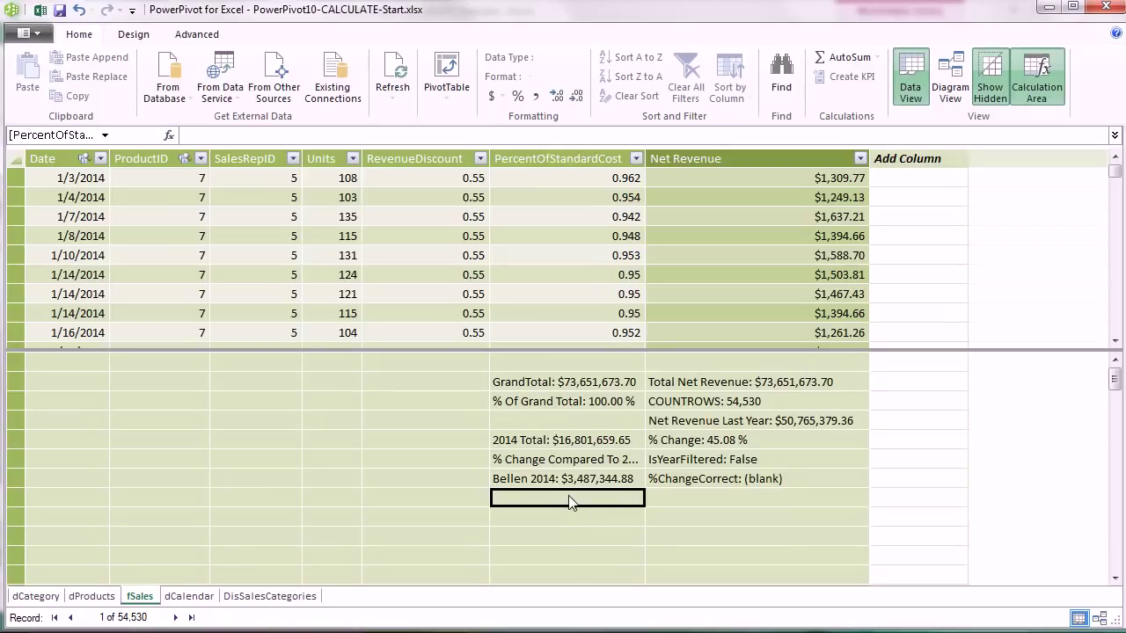
pyautogui.click(560, 480)
pyautogui.click(583, 500)
# - Switch back to the Excel PivotTable and review the Total Net Revenue values for Bellen and Carlota
pyautogui.hotkey('alt', 'Tab')
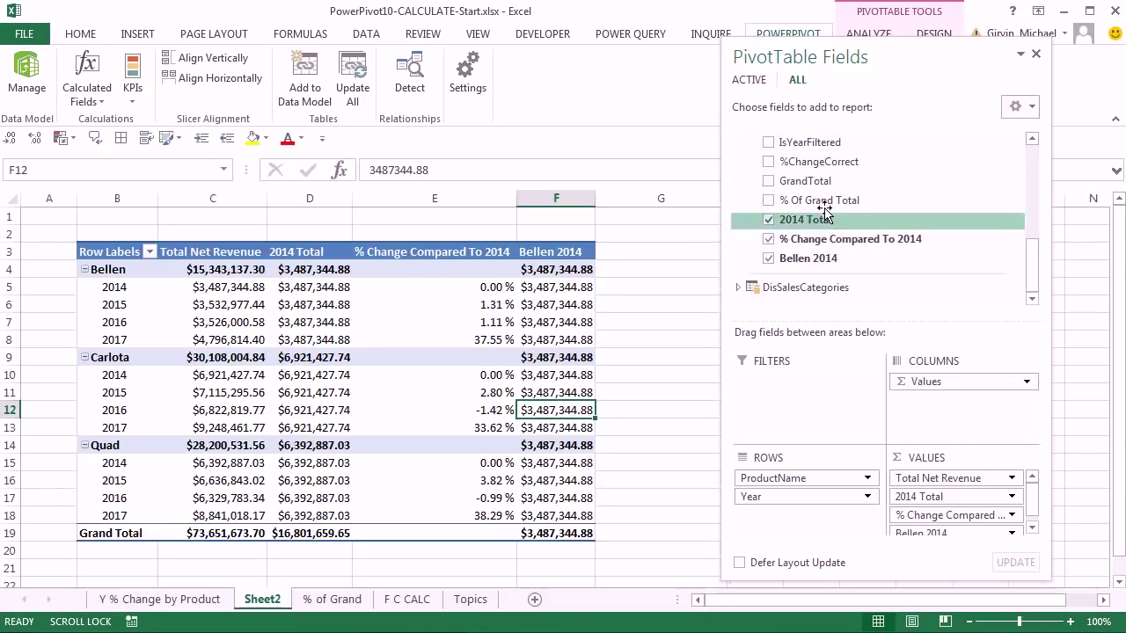
pyautogui.moveTo(1032, 255); pyautogui.dragTo(1030, 170)
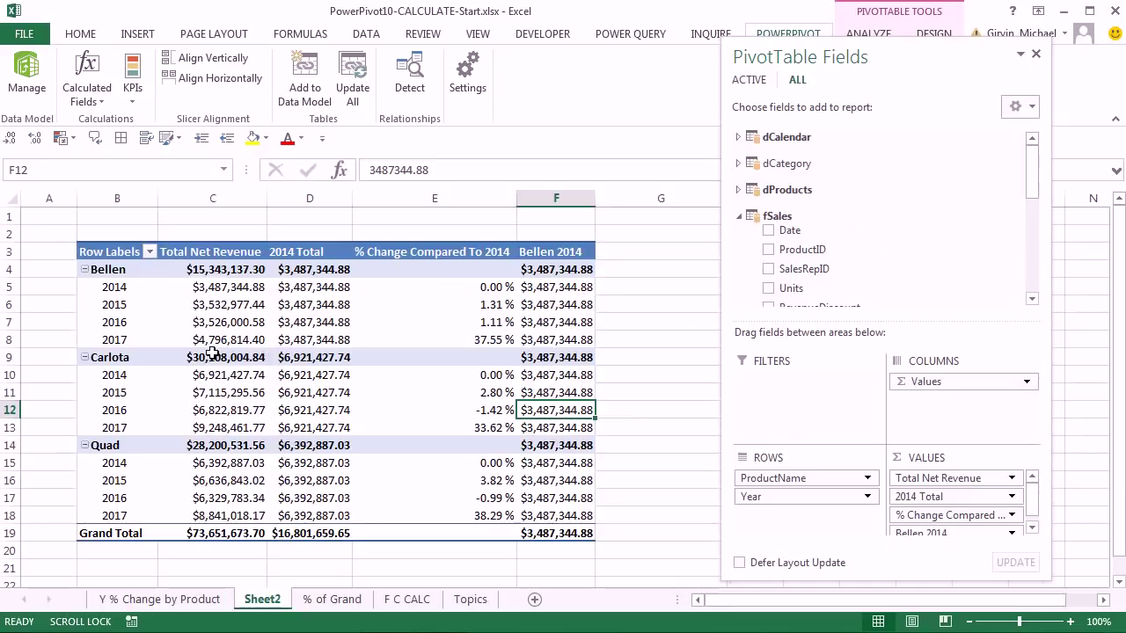
pyautogui.moveTo(214, 376)
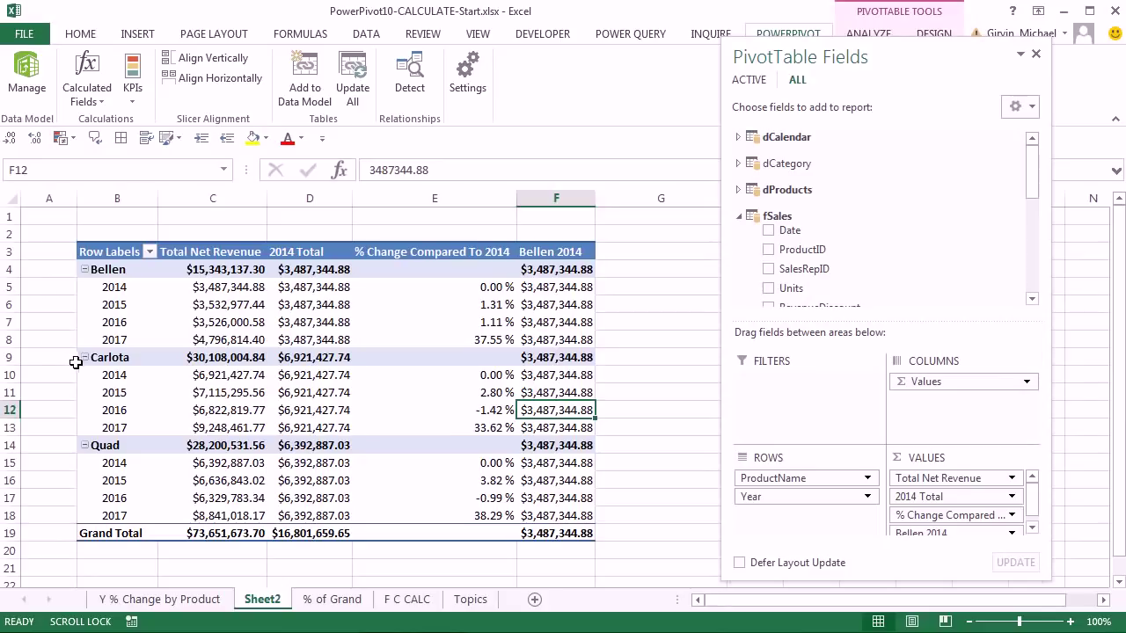
# - In PowerPivot, start the measure Beginner Boomerang Total Net Revenue below Bellen 2014 as a CALCULATE of [Total Net Revenue]
pyautogui.hotkey('alt', 'Tab')
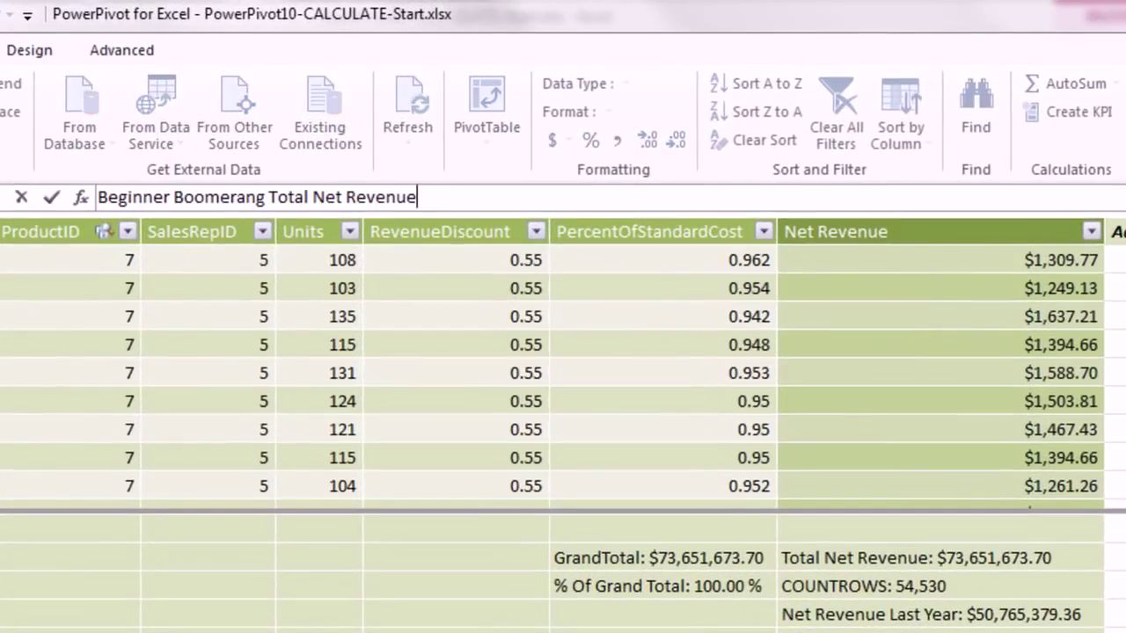
pyautogui.write('=C')
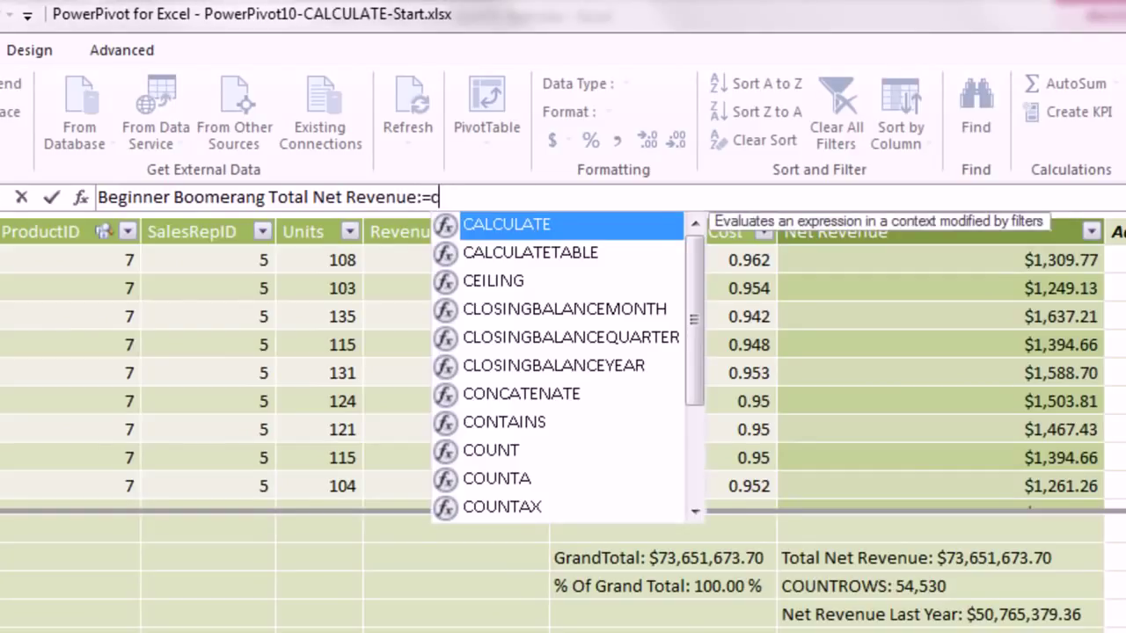
pyautogui.press('Tab')
pyautogui.write('[T')
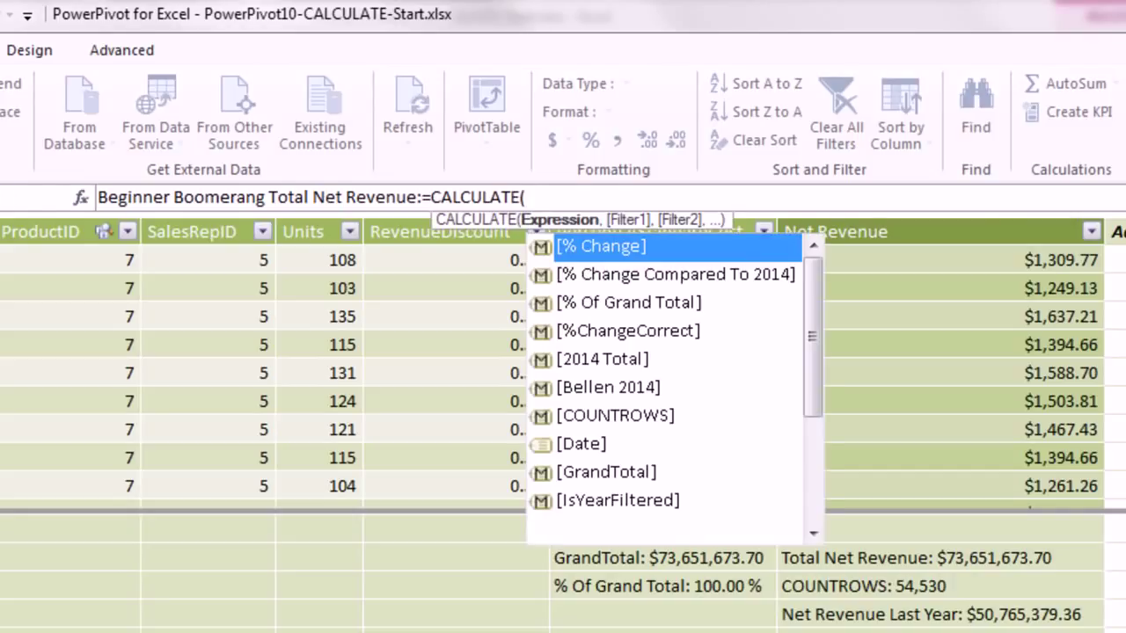
pyautogui.press('Tab')
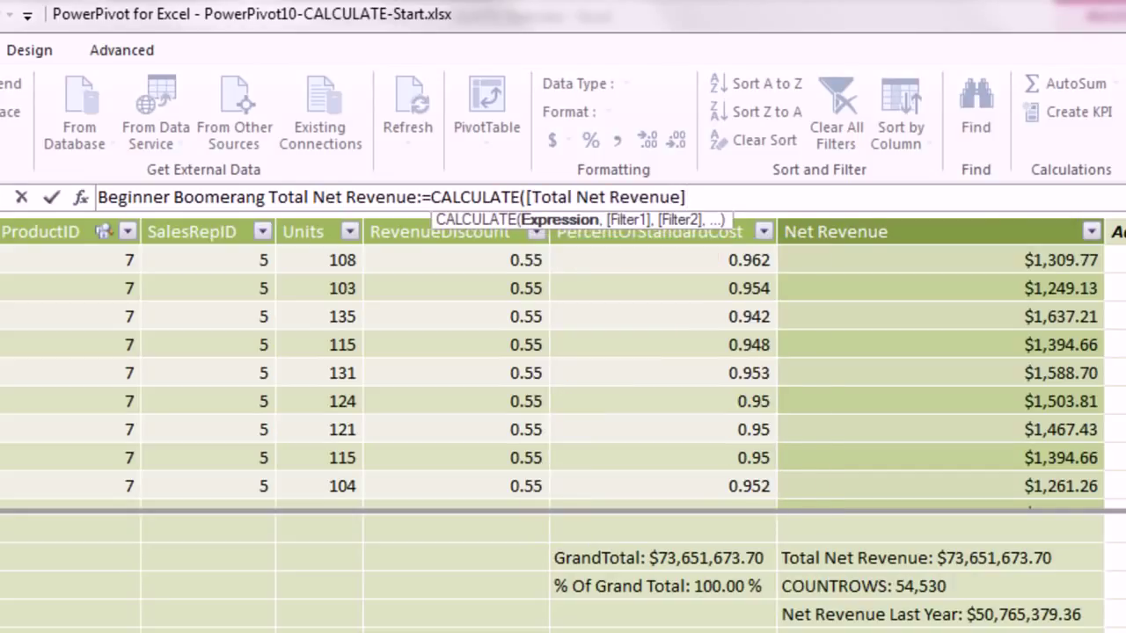
pyautogui.write(',')
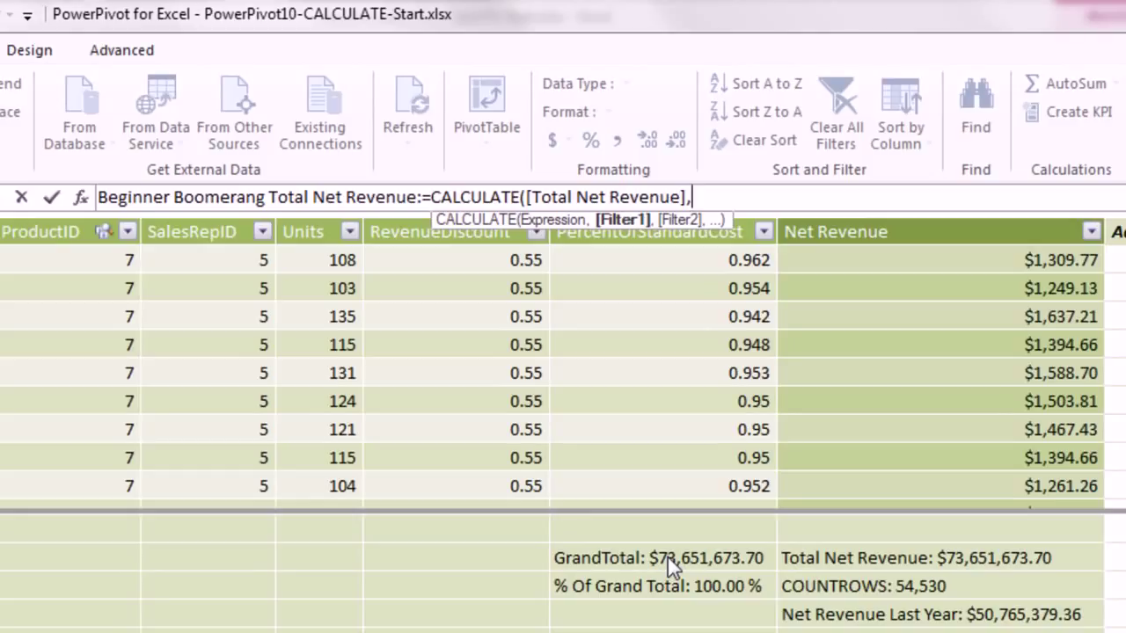
# - Enter the first filter condition dProducts[ProductName]="Bellen" in the measure's CALCULATE formula
pyautogui.write('dp')
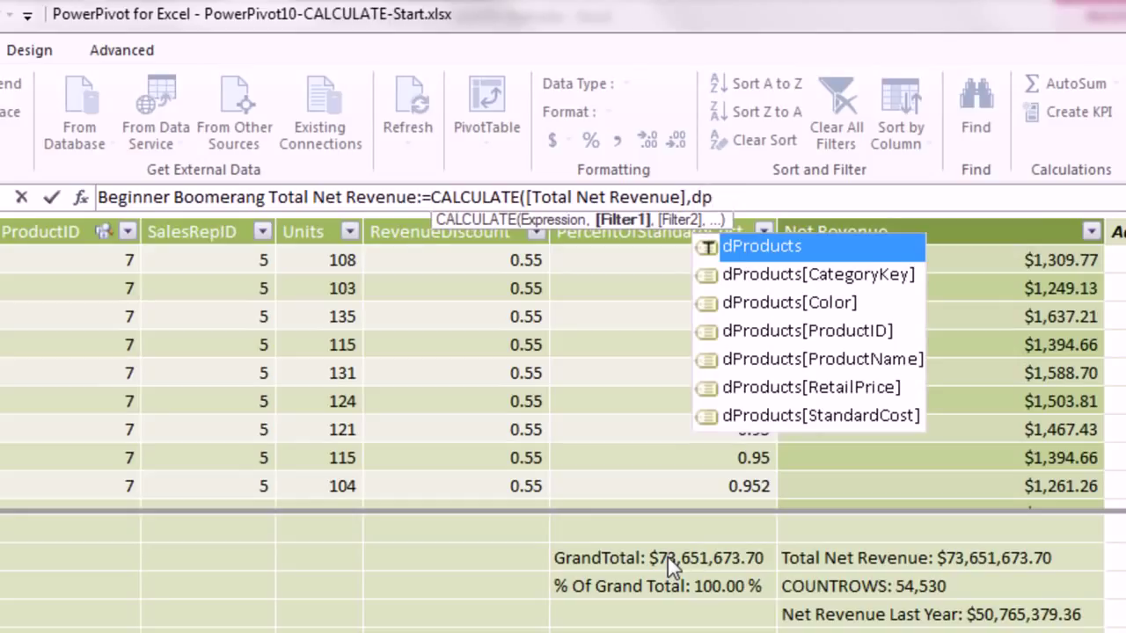
pyautogui.press('Down')
pyautogui.press('Down')
pyautogui.press('Down')
pyautogui.press('Down')
pyautogui.press('Tab')
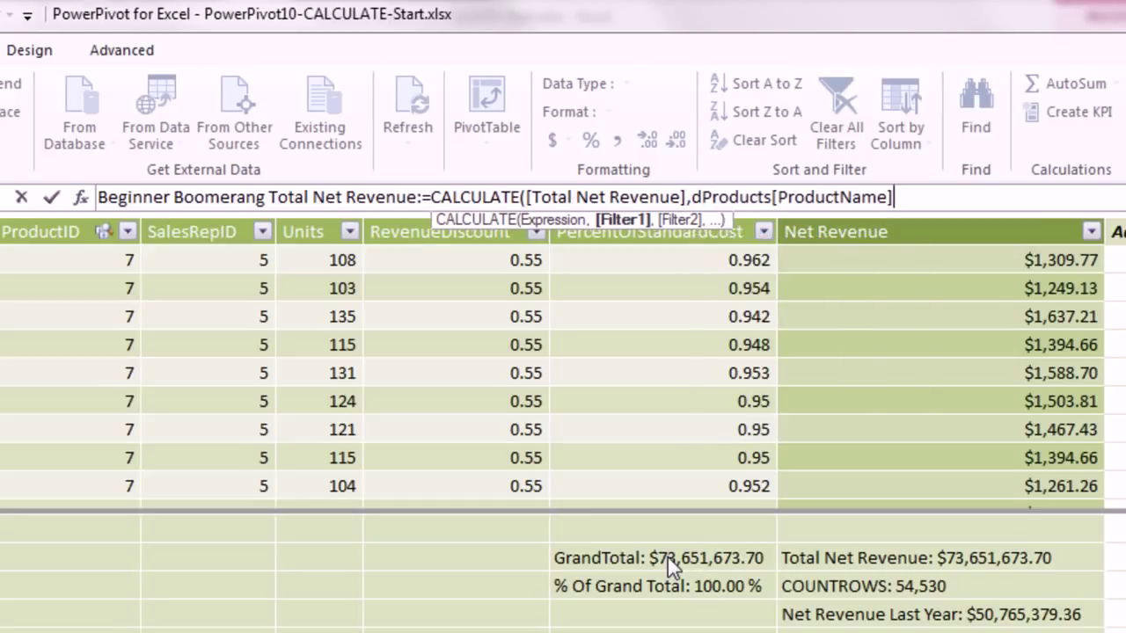
pyautogui.write('="Bellen')
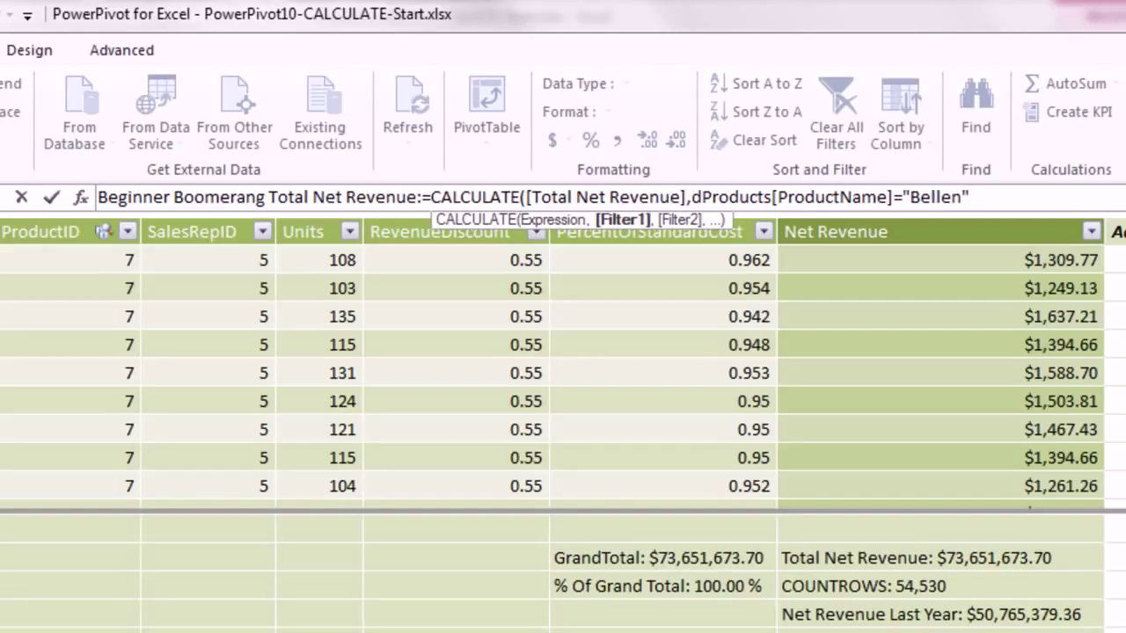
pyautogui.write('" |')
pyautogui.press('BackSpace')
pyautogui.press('BackSpace')
pyautogui.write('&&')
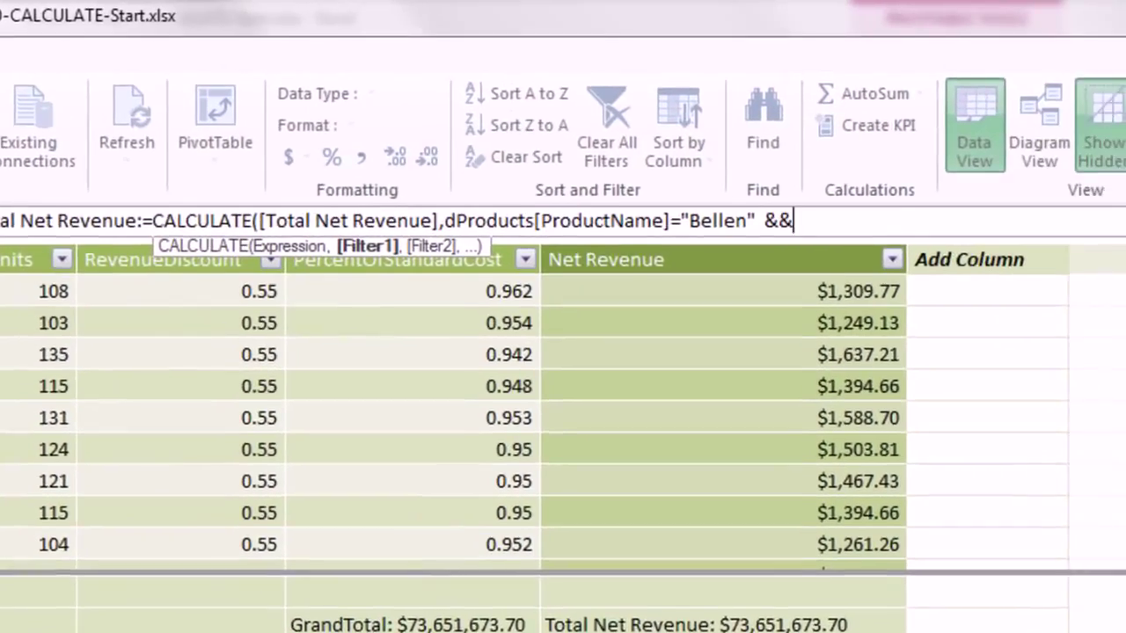
pyautogui.press('BackSpace')
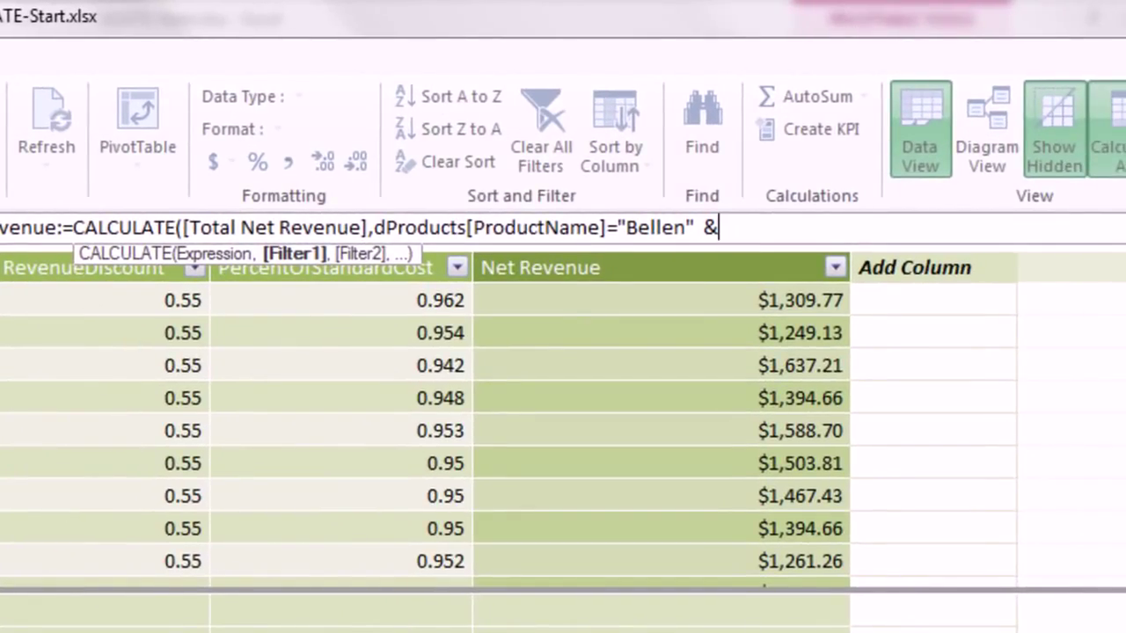
pyautogui.press('BackSpace')
# - Extend the filter with the OR condition || dProducts[ProductName]="Carlota"
pyautogui.write('|| dp')
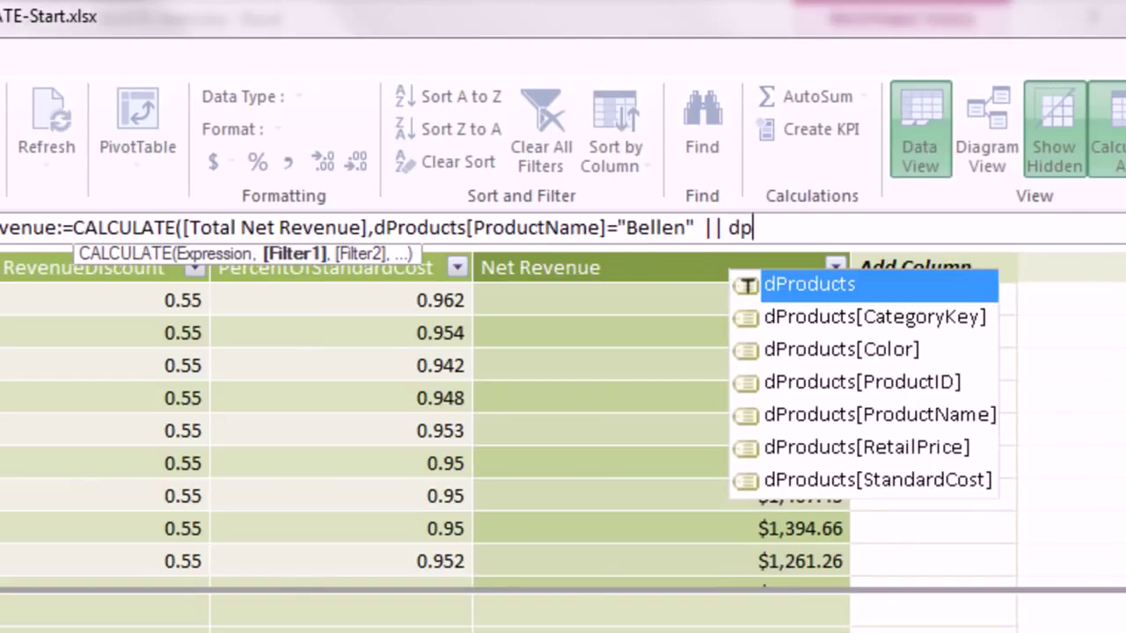
pyautogui.press('Down')
pyautogui.press('Down')
pyautogui.press('Down')
pyautogui.press('Down')
pyautogui.press('Tab')
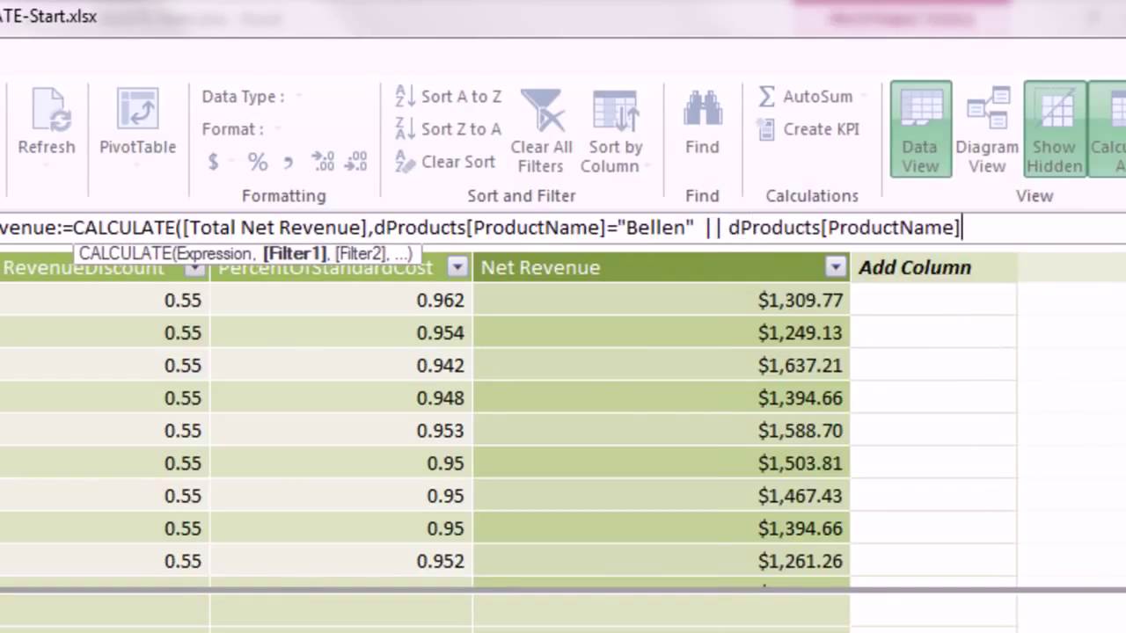
pyautogui.write('="Carlota"')
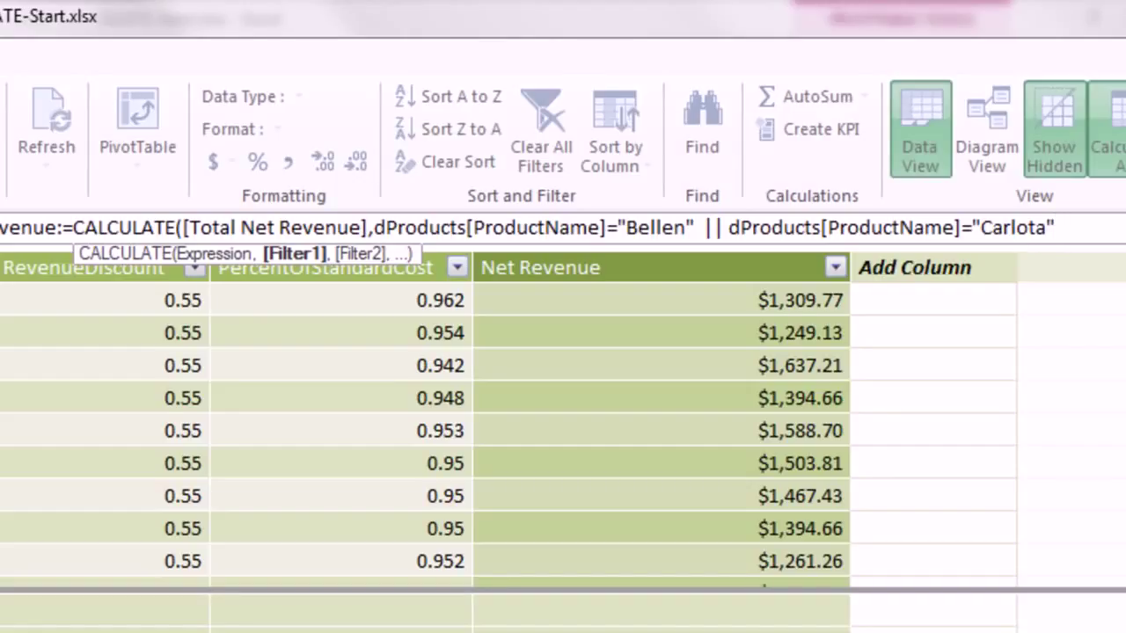
# - Close and commit the Beginner Boomerang Total Net Revenue formula and format the measure as English (United States) currency
pyautogui.write(')')
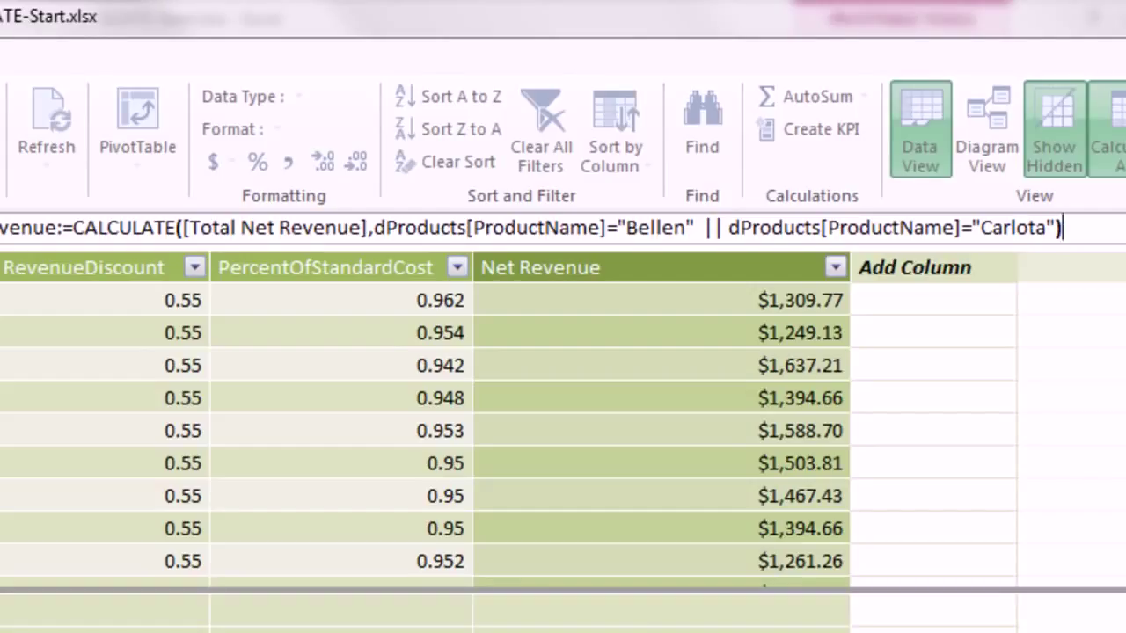
pyautogui.press('BackSpace')
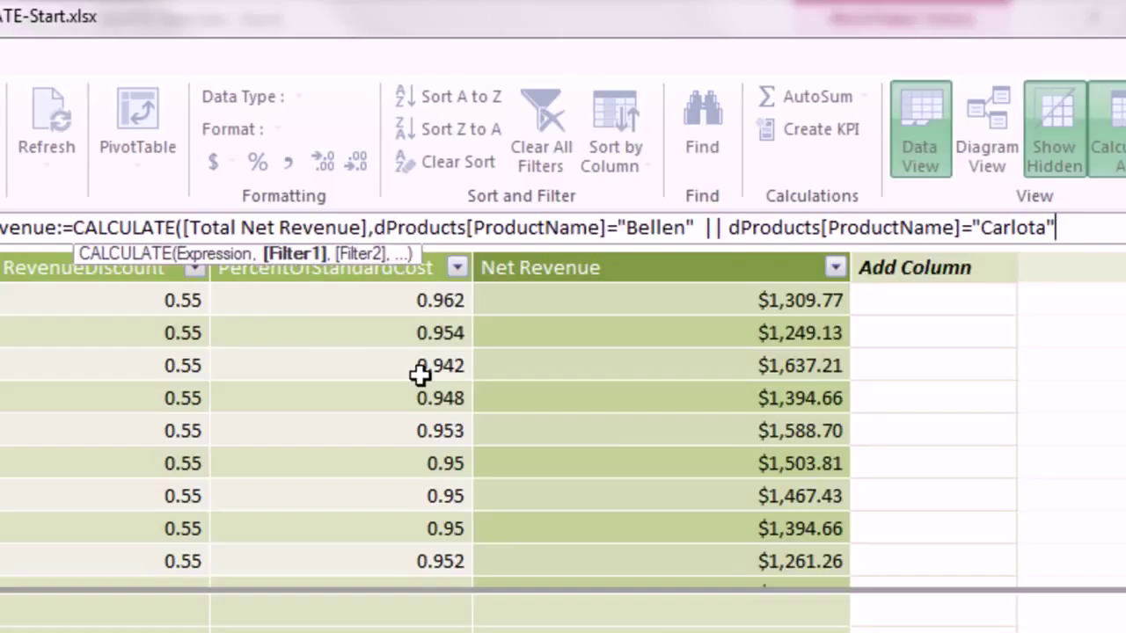
pyautogui.write(')')
pyautogui.press('Return')
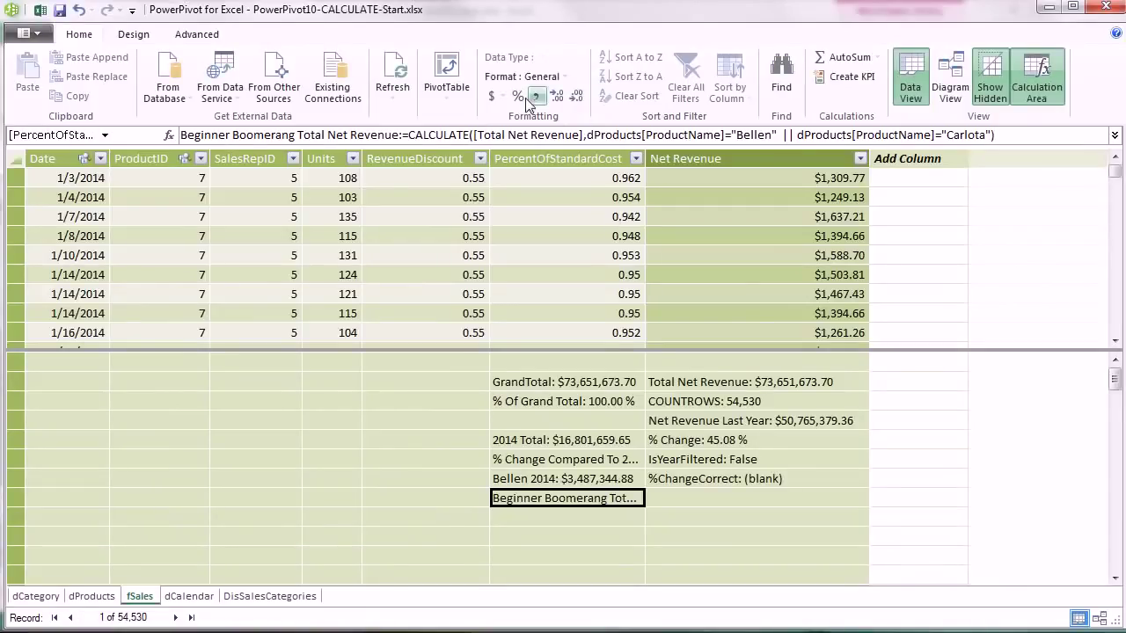
pyautogui.click(500, 96)
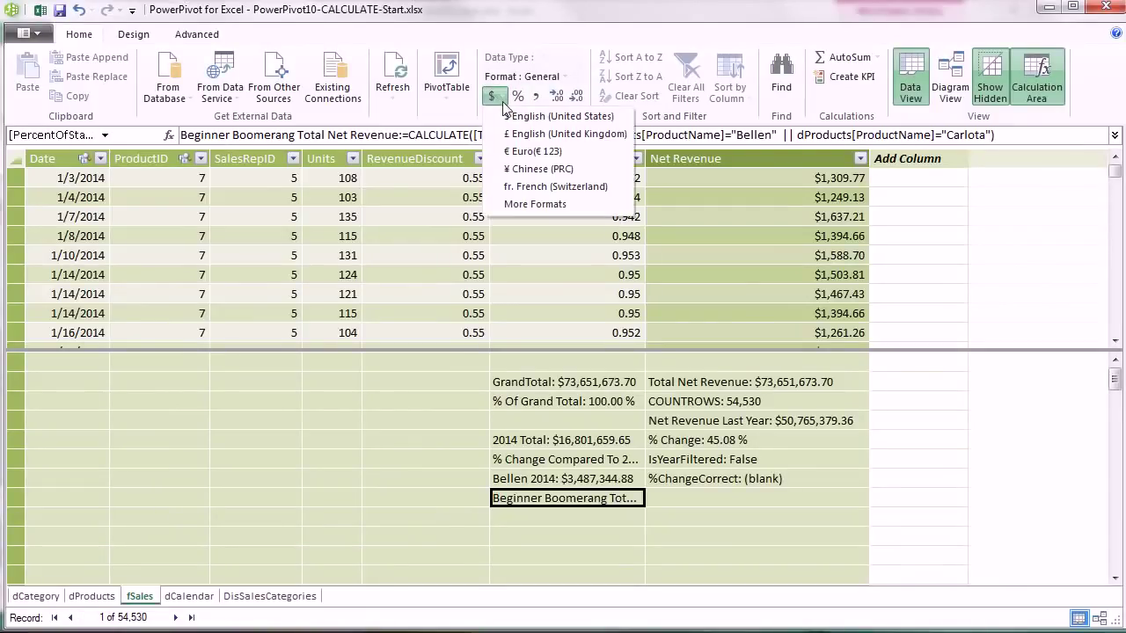
pyautogui.click(528, 118)
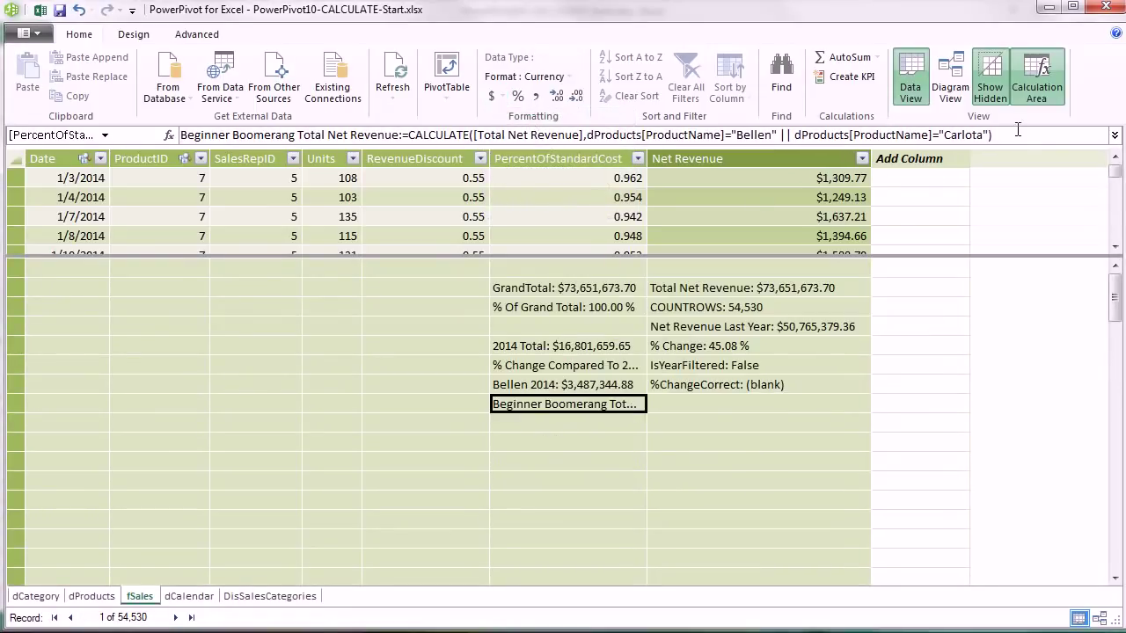
# - Start the measure OR Example below Beginner Boomerang Total Net Revenue, reusing a copy of that measure's CALCULATE formula
pyautogui.moveTo(1018, 129); pyautogui.dragTo(398, 134)
pyautogui.hotkey('ctrl', 'c')
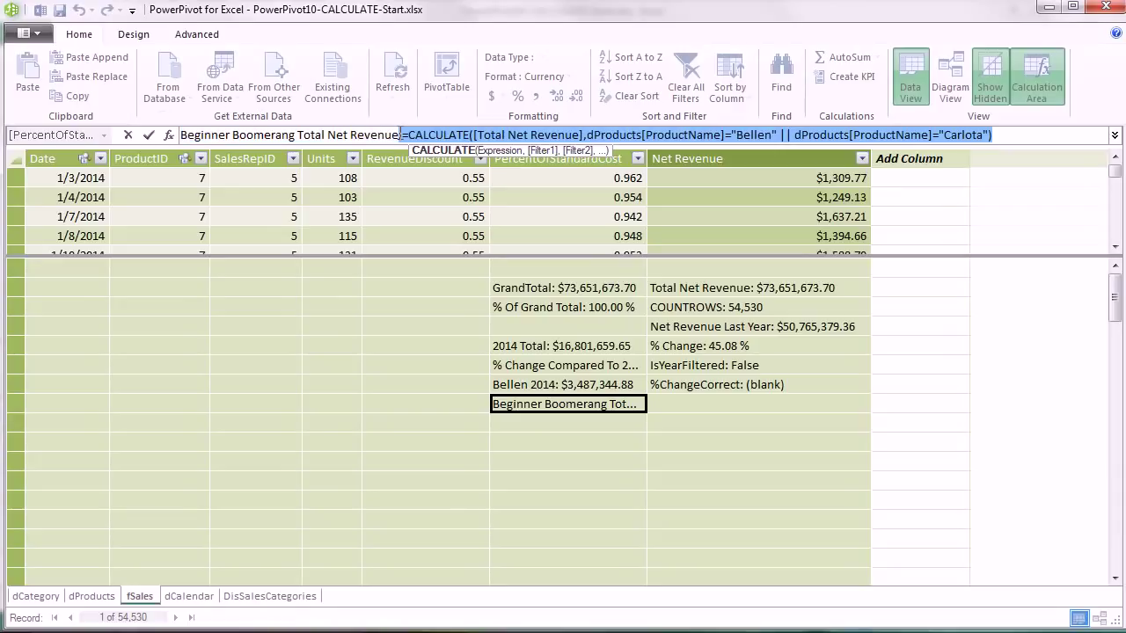
pyautogui.click(561, 424)
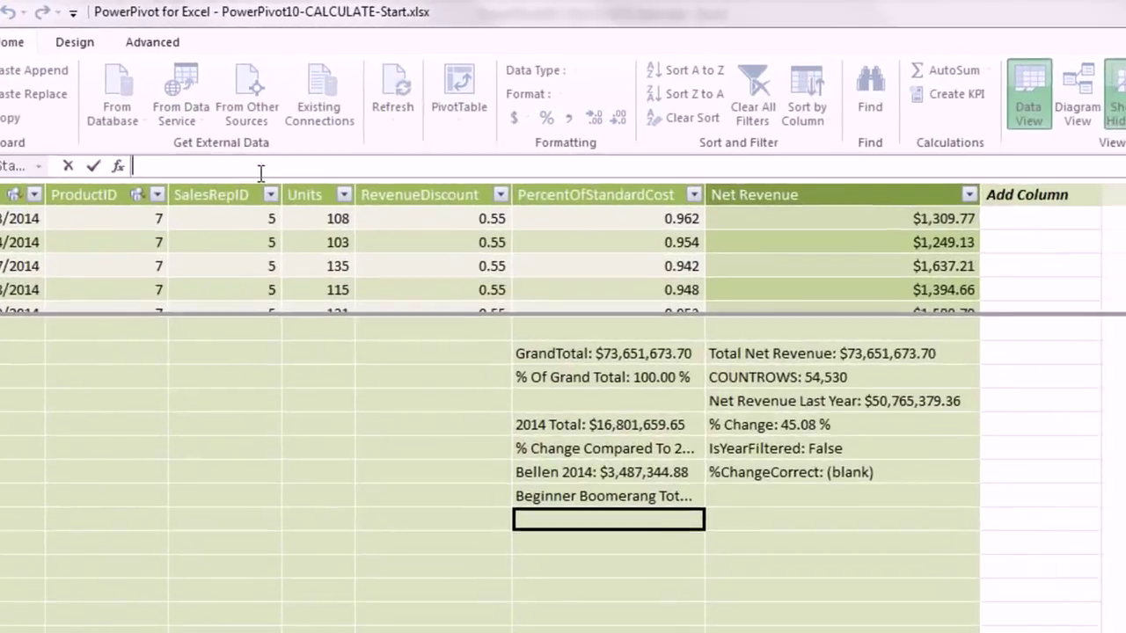
pyautogui.write('OR Example')
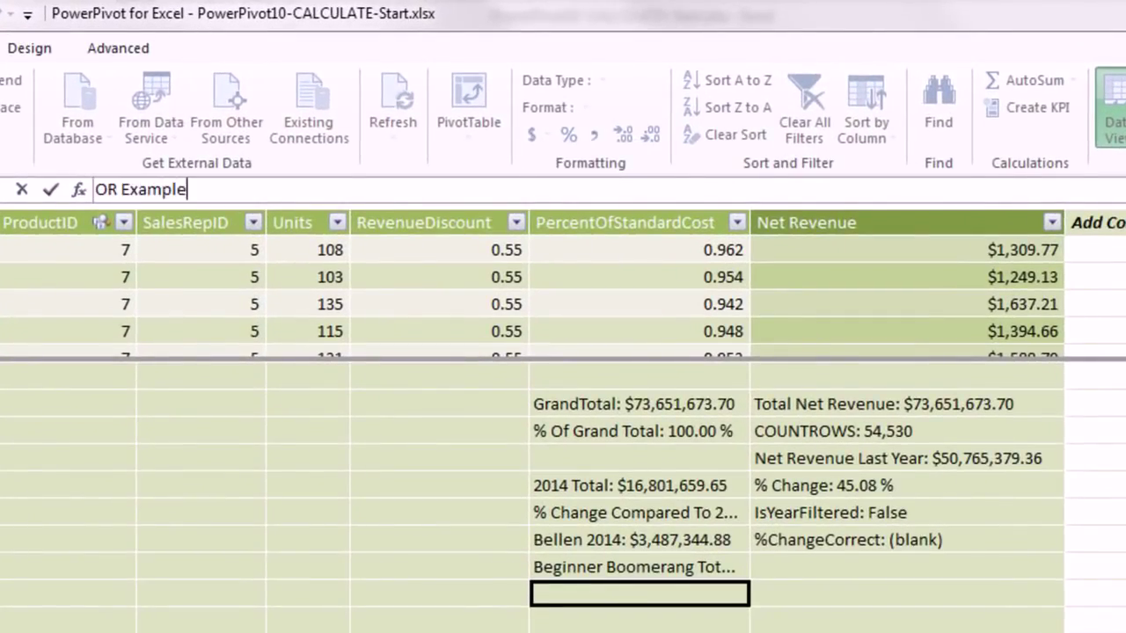
pyautogui.hotkey('ctrl', 'v')
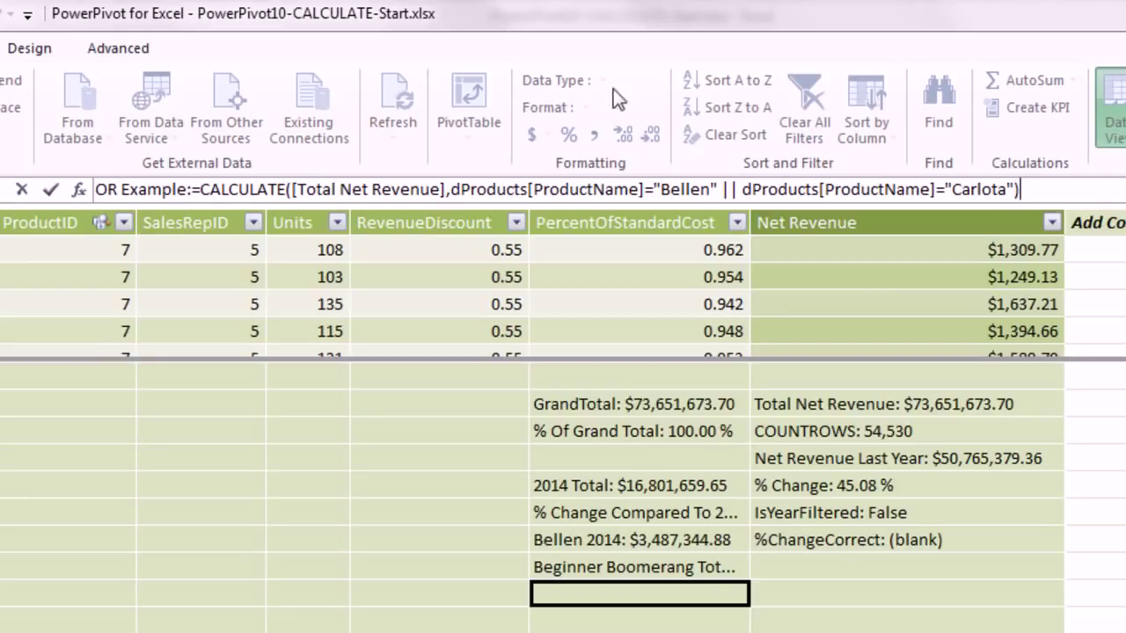
# - Replace the || condition in OR Example with OR(dProducts[ProductName]="Bellen",dProducts[ProductName]="Carlota") and commit the formula
pyautogui.click(451, 190)
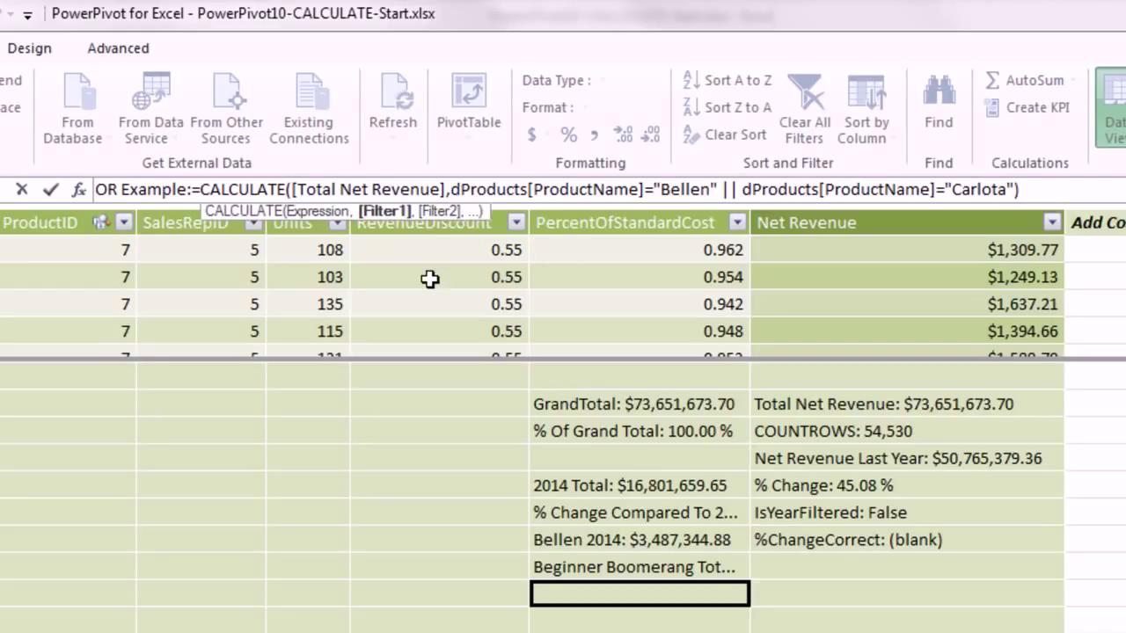
pyautogui.write('OR(')
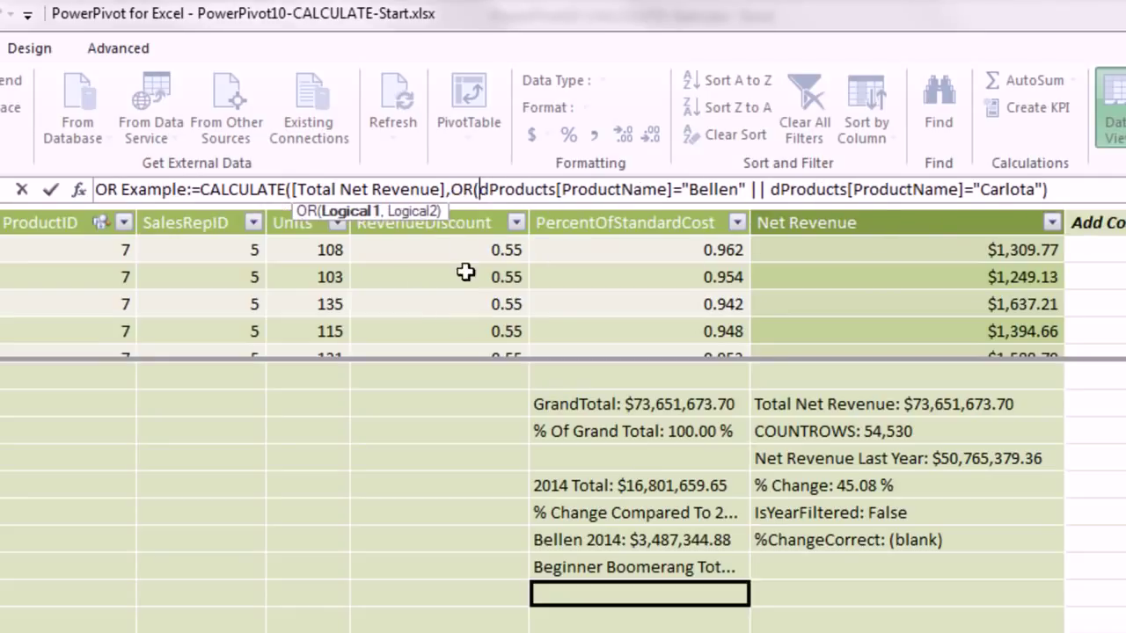
pyautogui.click(744, 189)
pyautogui.press('Delete')
pyautogui.press('Delete')
pyautogui.press('Delete')
pyautogui.press('Delete')
pyautogui.write(',')
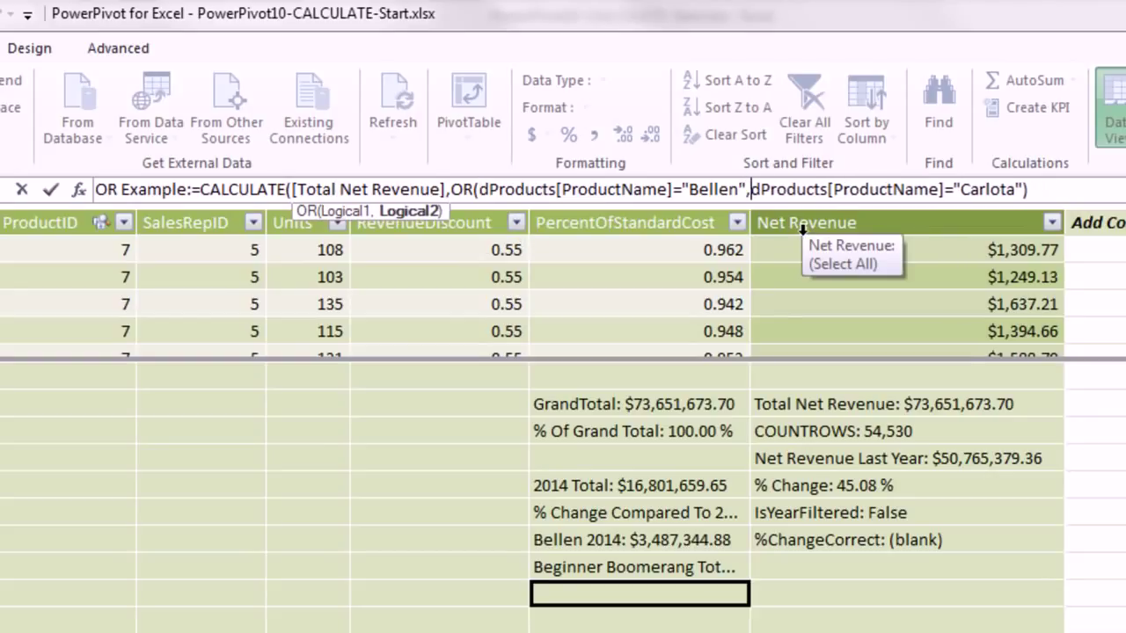
pyautogui.click(1057, 189)
pyautogui.write(')')
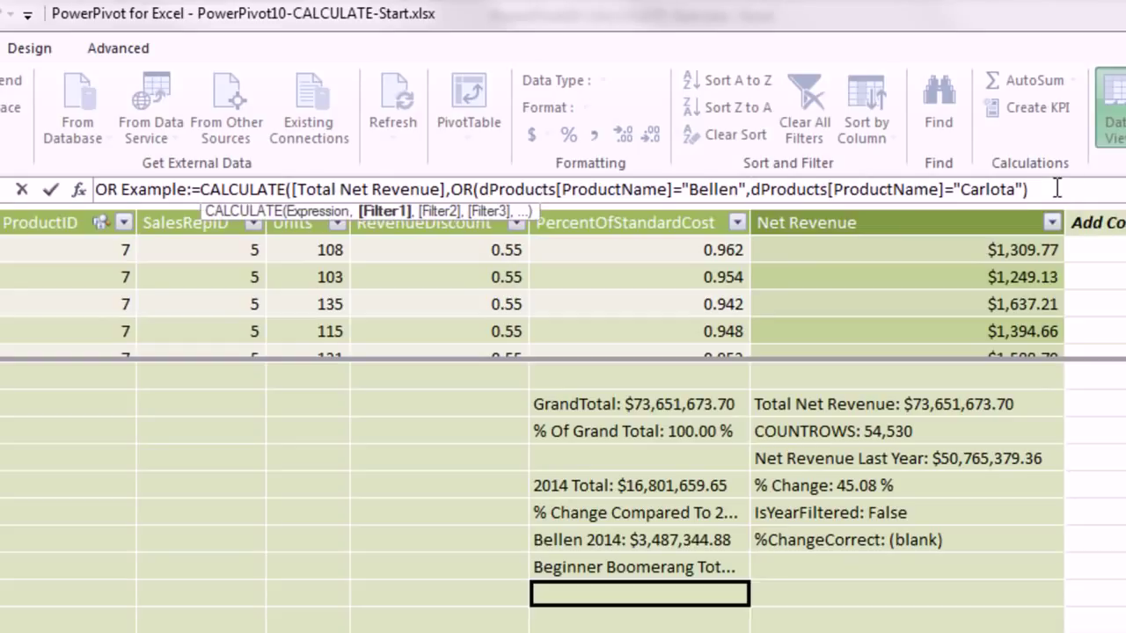
pyautogui.write(')')
pyautogui.press('Return')
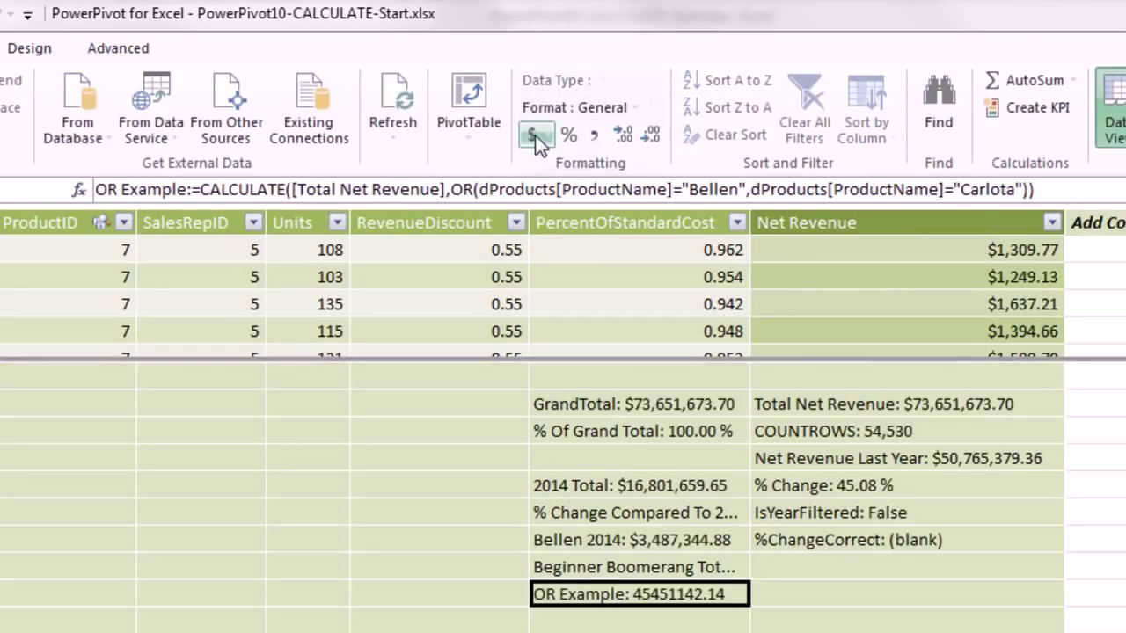
# - Format OR Example as currency and widen the PercentOfStandardCost column moderately to show more of the measures
pyautogui.click(545, 134)
pyautogui.click(568, 165)
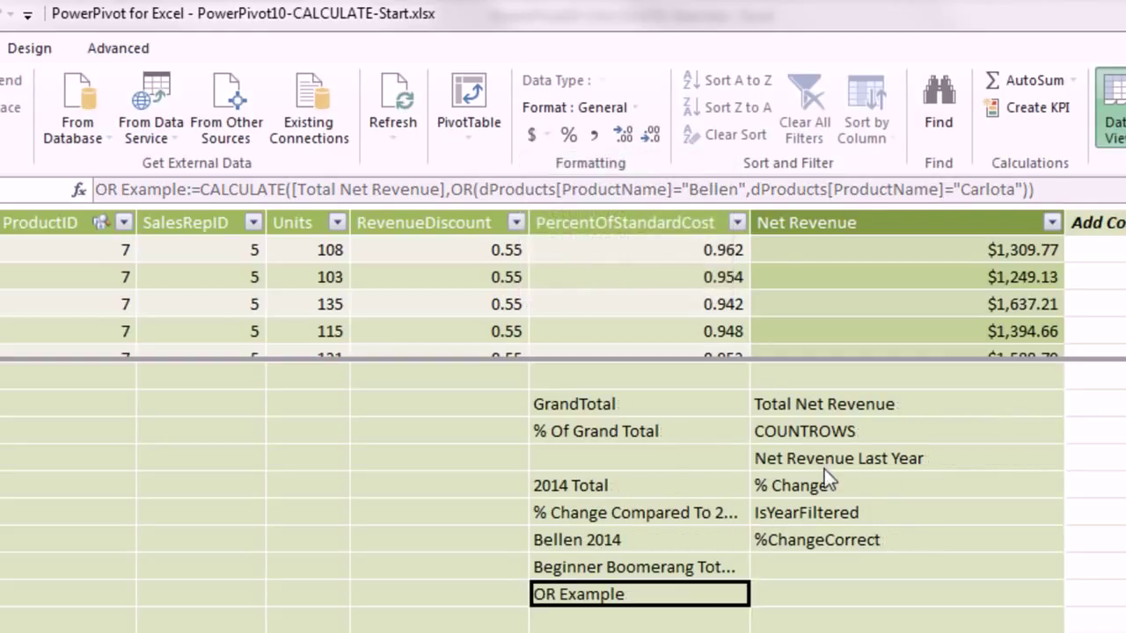
pyautogui.moveTo(746, 226); pyautogui.dragTo(1113, 226)
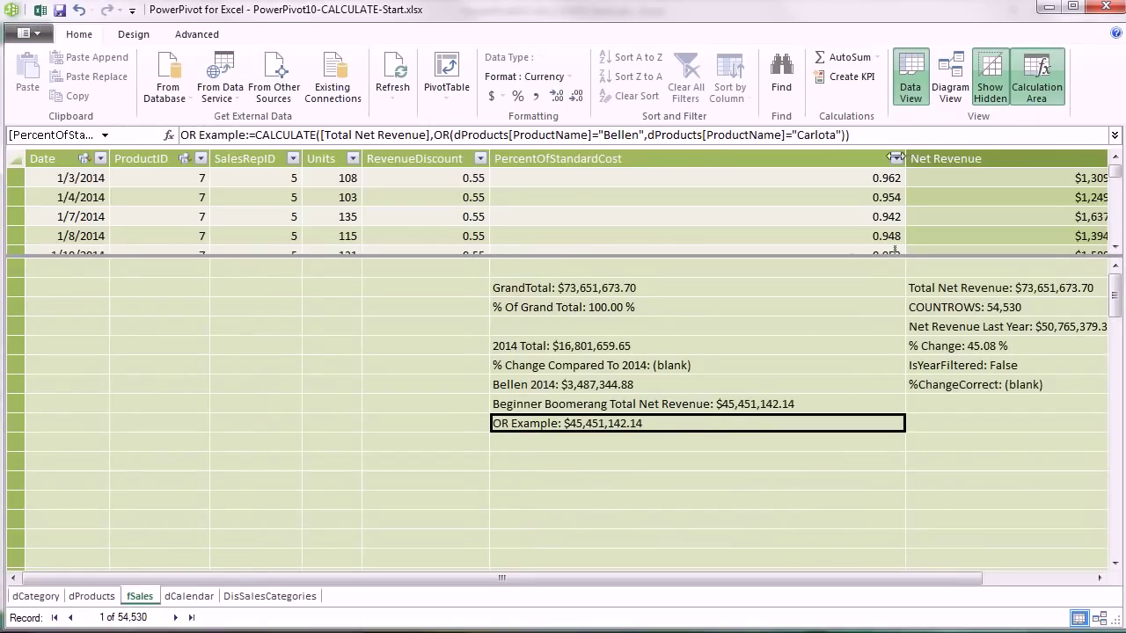
pyautogui.moveTo(905, 156); pyautogui.dragTo(707, 160)
pyautogui.click(633, 406)
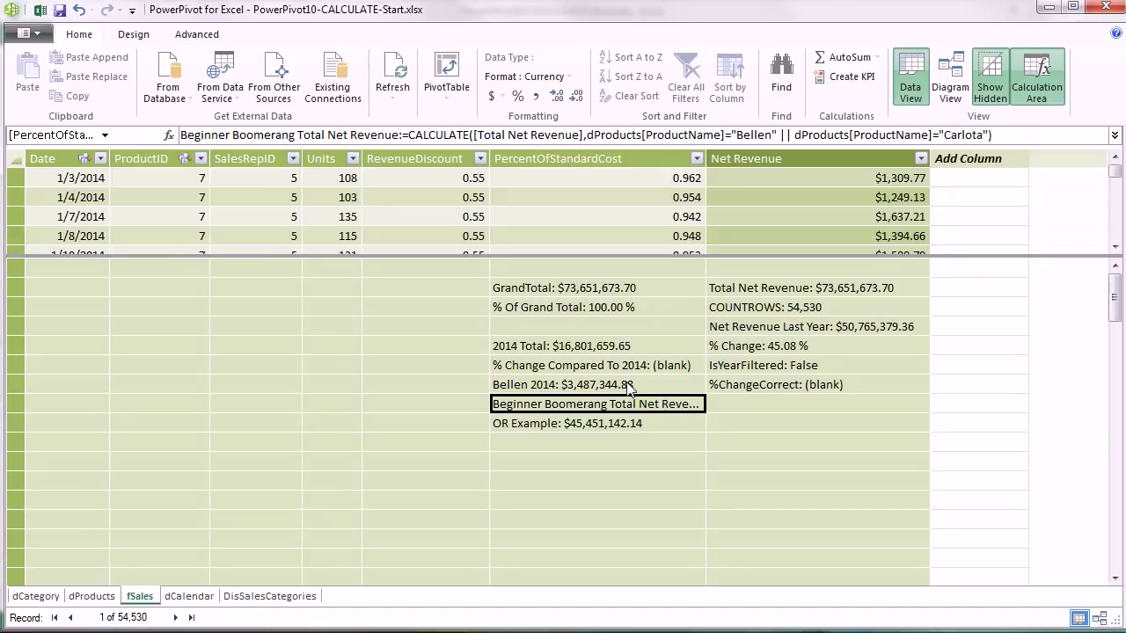
# - Create a PivotTable from the PowerPivot model on a new worksheet and name the sheet Total Beg
pyautogui.click(447, 73)
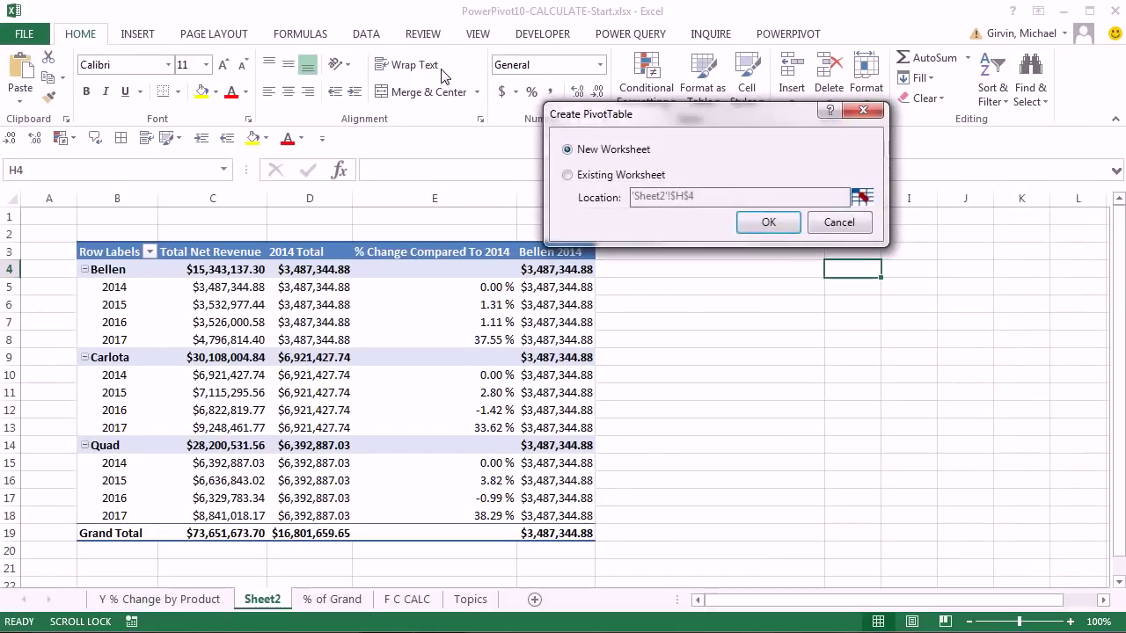
pyautogui.click(782, 222)
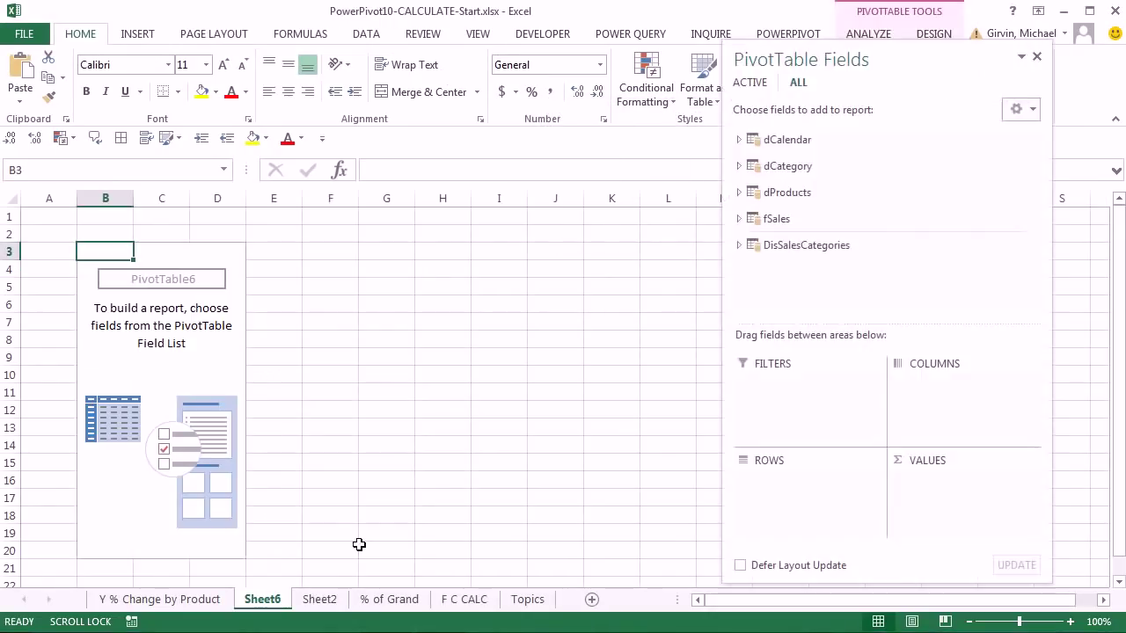
pyautogui.doubleClick(263, 602)
pyautogui.write('T')
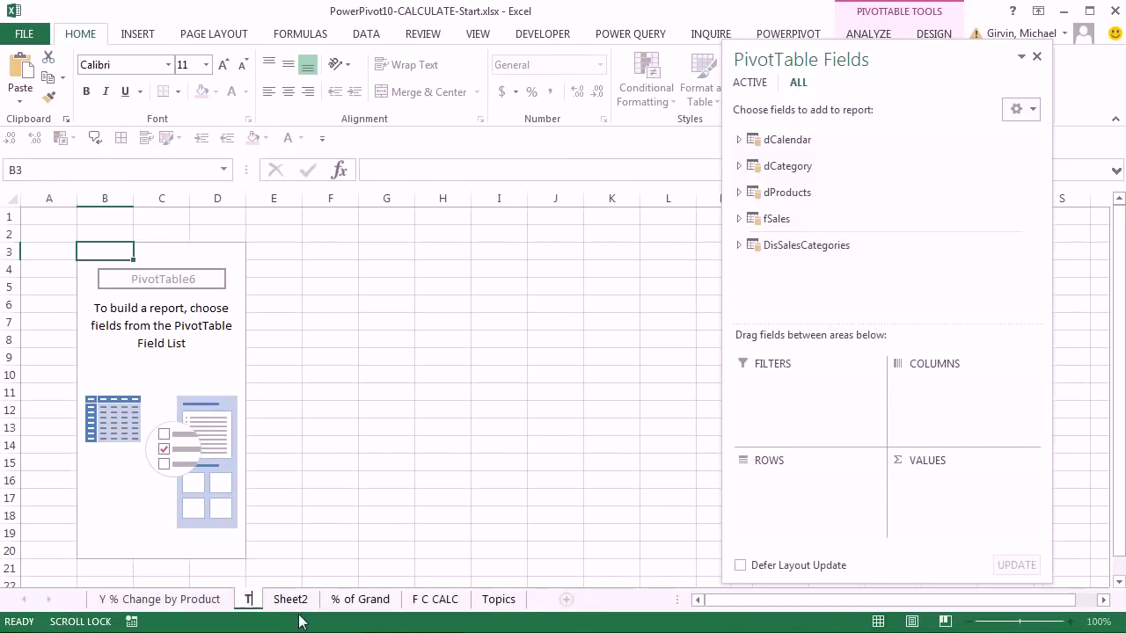
pyautogui.write('otal Beg')
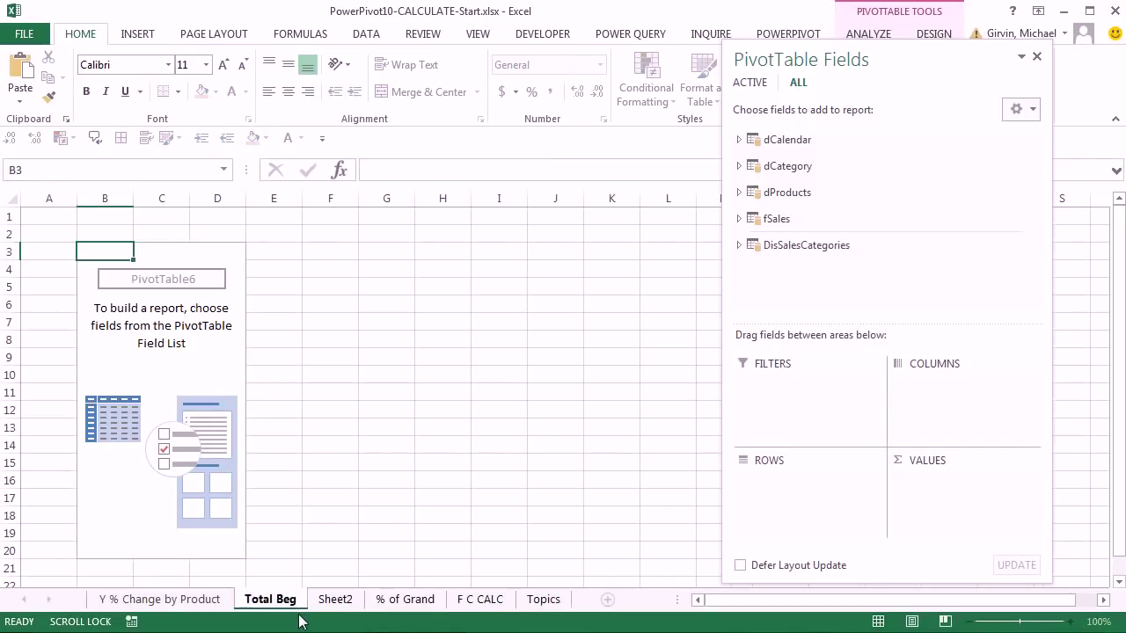
pyautogui.press('Return')
# - Rename Sheet2 as % Change Com 2014
pyautogui.click(333, 603)
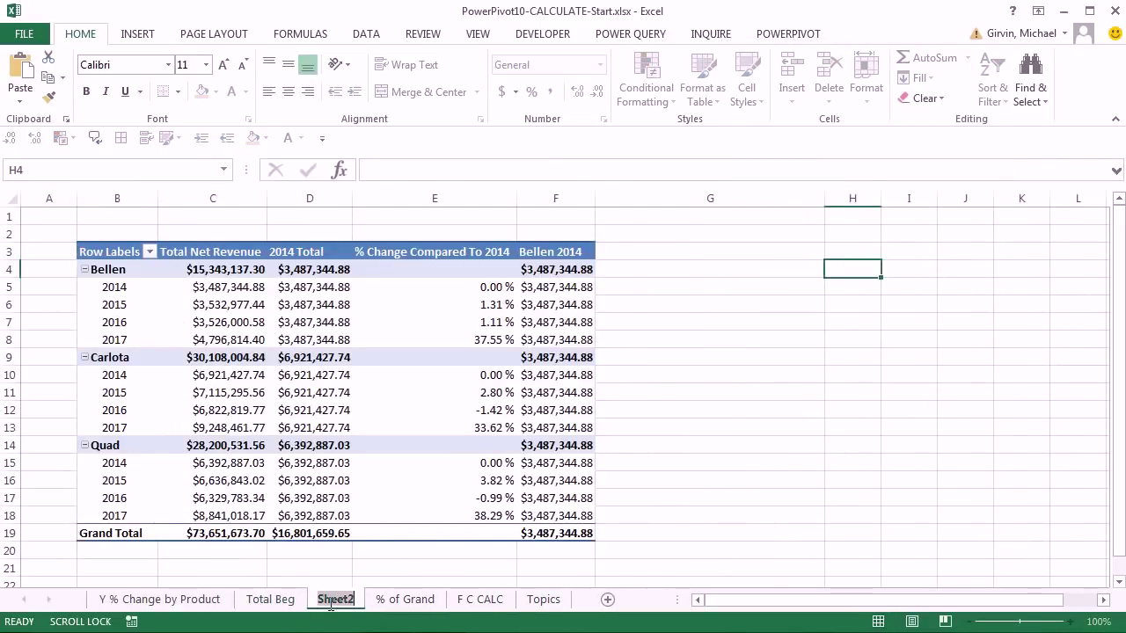
pyautogui.write('% Change Com 2014')
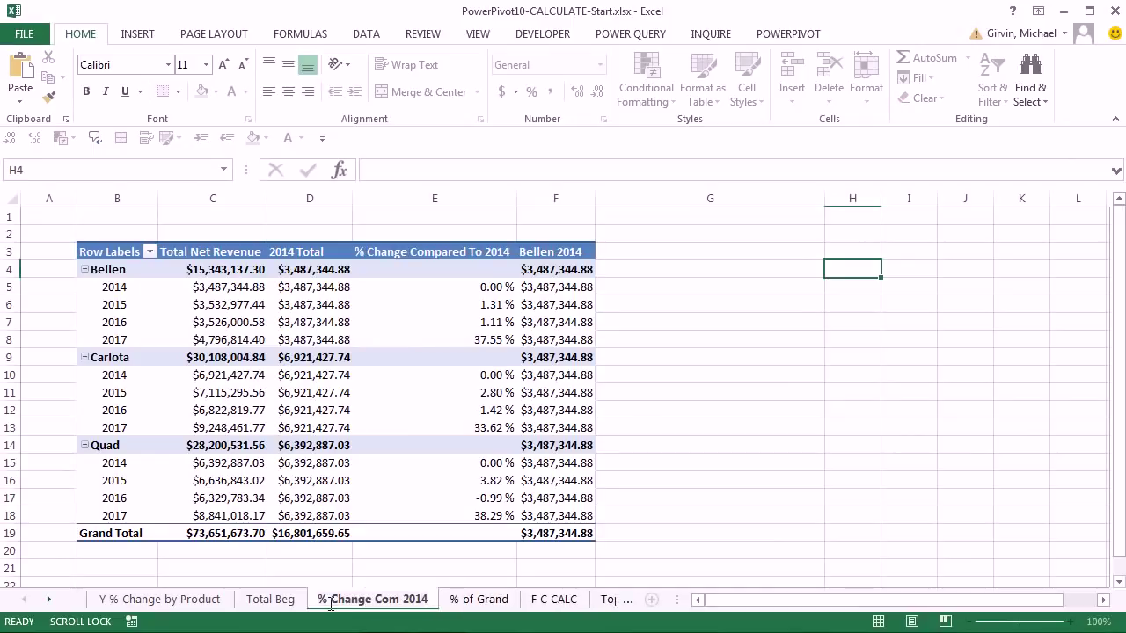
pyautogui.press('Return')
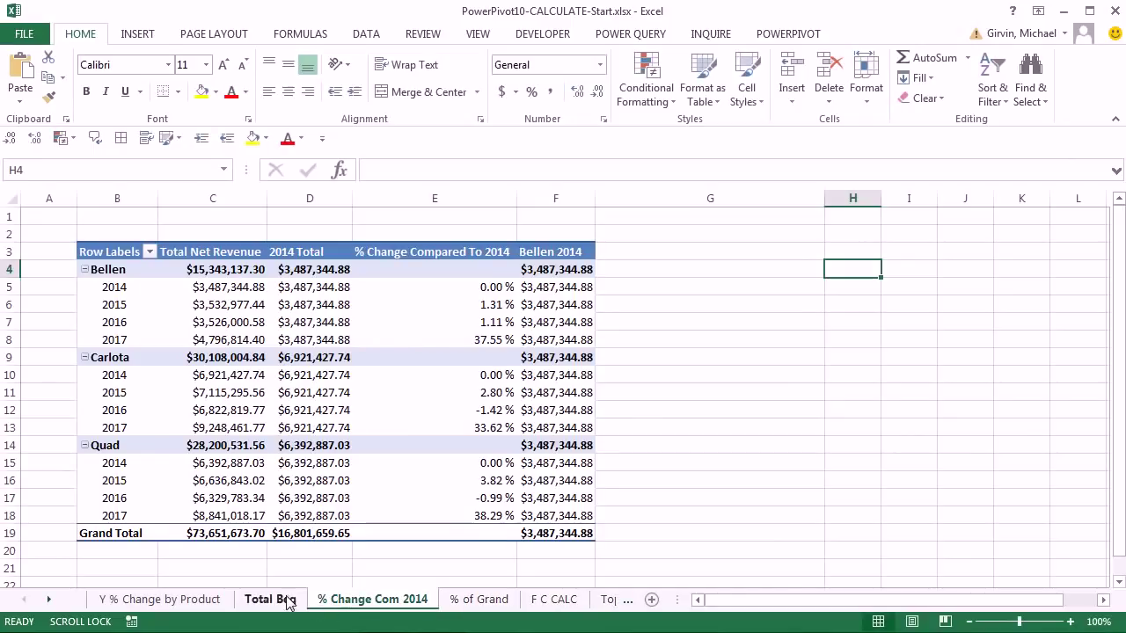
# - In the Total Beg PivotTable, place the dCalendar fields Year in the columns and Month in the rows
pyautogui.click(287, 601)
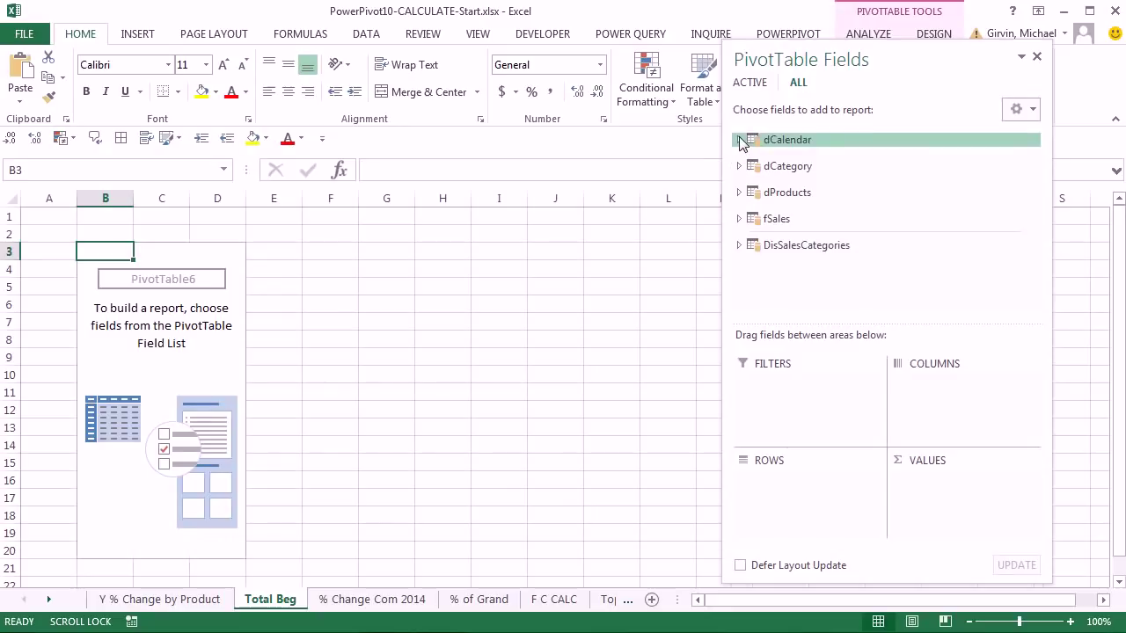
pyautogui.click(739, 140)
pyautogui.moveTo(790, 212); pyautogui.dragTo(942, 391)
pyautogui.moveTo(796, 192); pyautogui.dragTo(798, 483)
# - Add the fSales measure Beginner Boomerang Total Net Revenue to the PivotTable's values
pyautogui.click(741, 294)
pyautogui.scroll(-5, 829, 238)
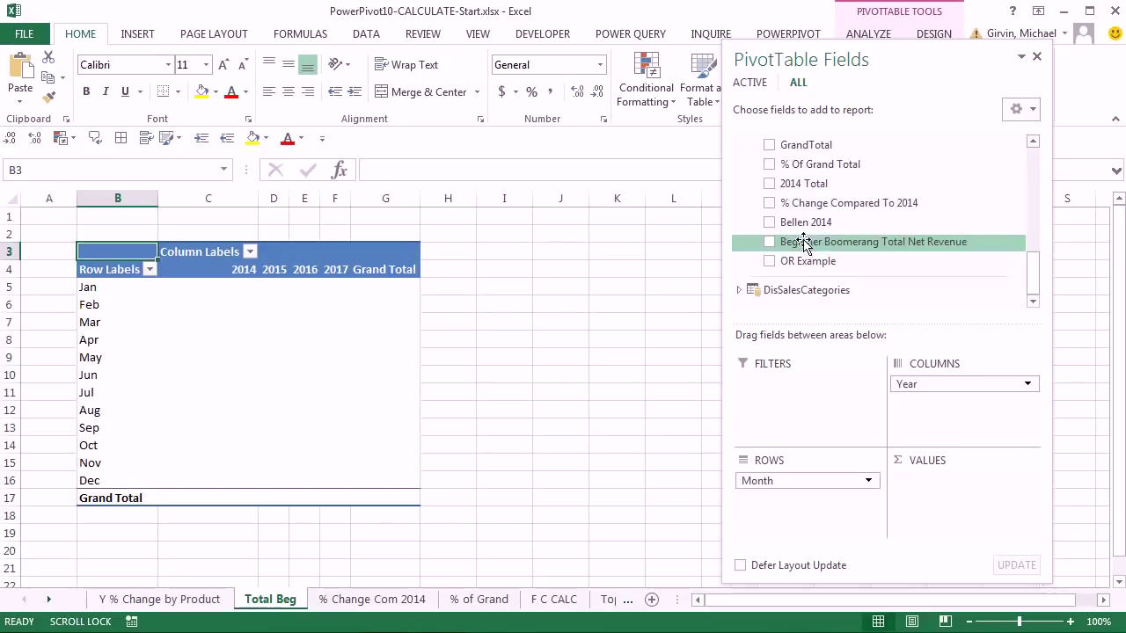
pyautogui.moveTo(806, 244); pyautogui.dragTo(975, 502)
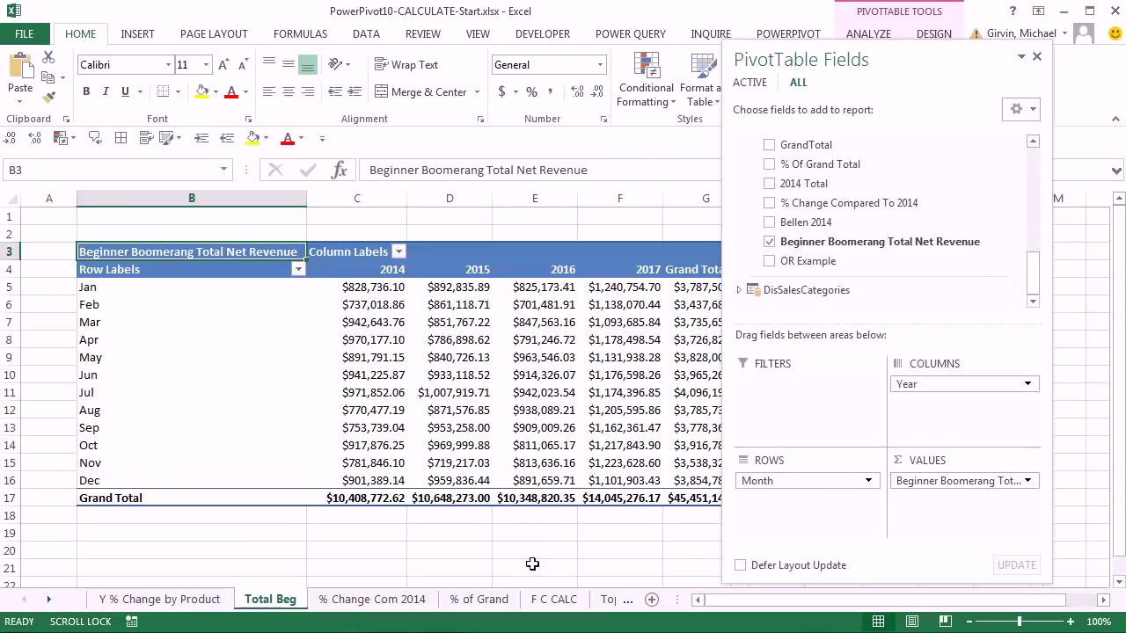
# - Examine the PivotTable's June 2015 revenue and its overall grand total
pyautogui.click(434, 376)
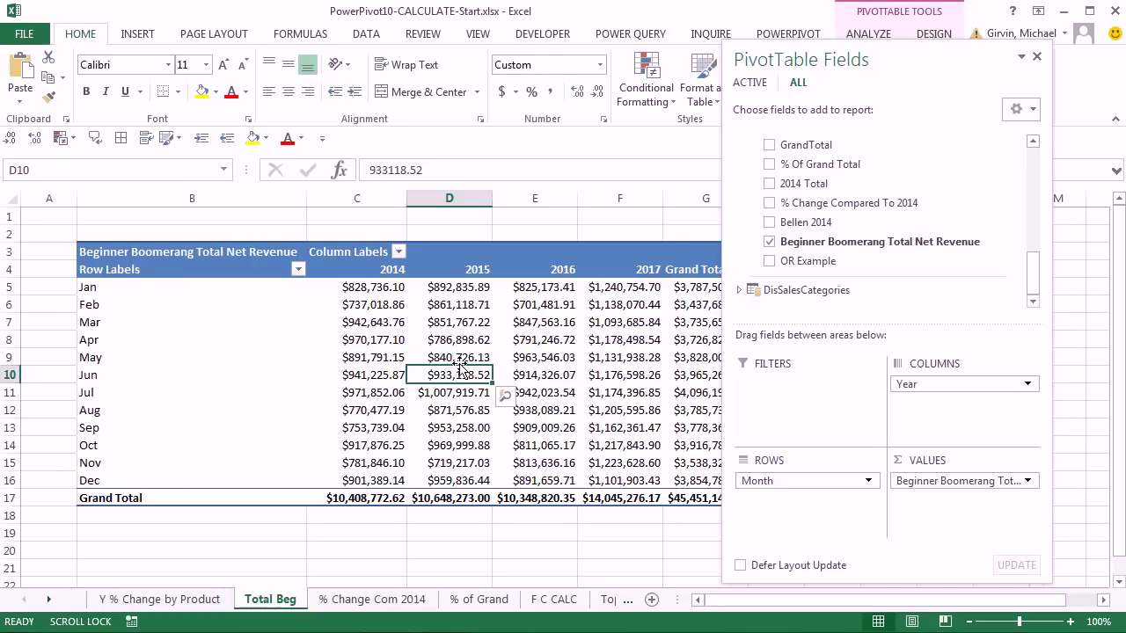
pyautogui.click(1103, 601)
pyautogui.click(339, 500)
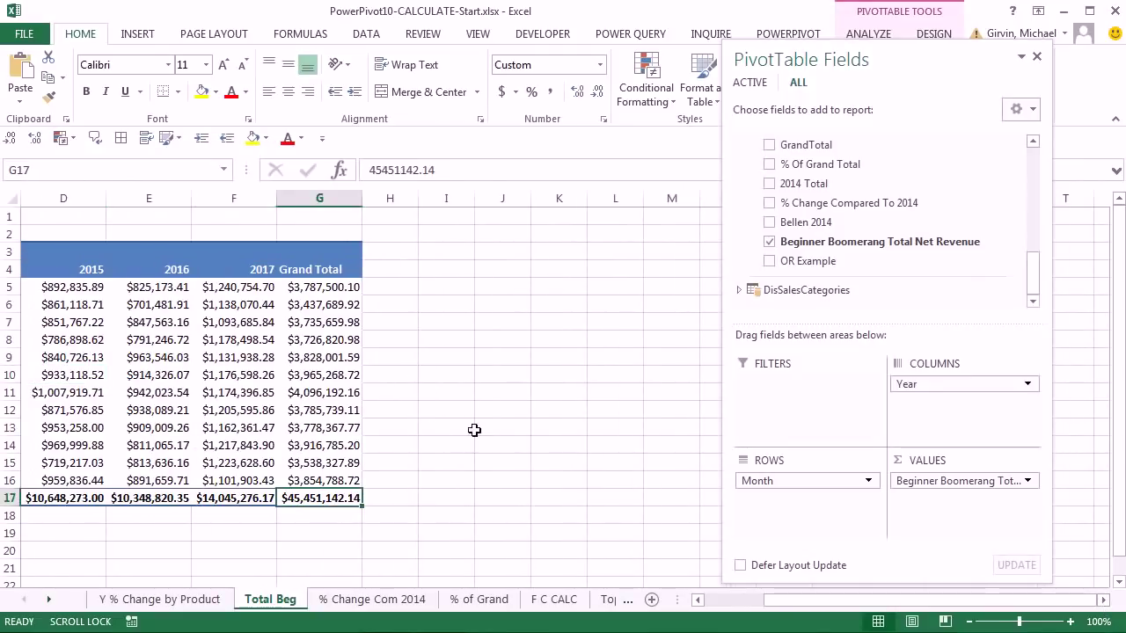
# - Switch to PowerPivot and review the formulas of OR Example, Beginner Boomerang Total Net Revenue, Bellen 2014, 2014 Total, GrandTotal and Net Revenue Last Year
pyautogui.hotkey('alt', 'Tab')
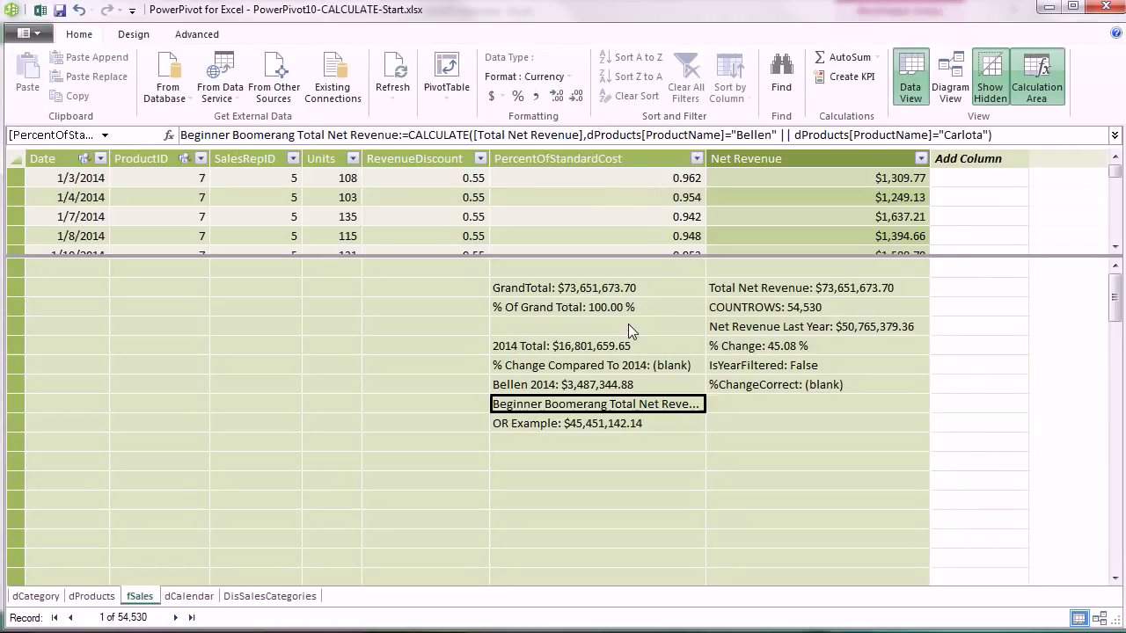
pyautogui.click(597, 425)
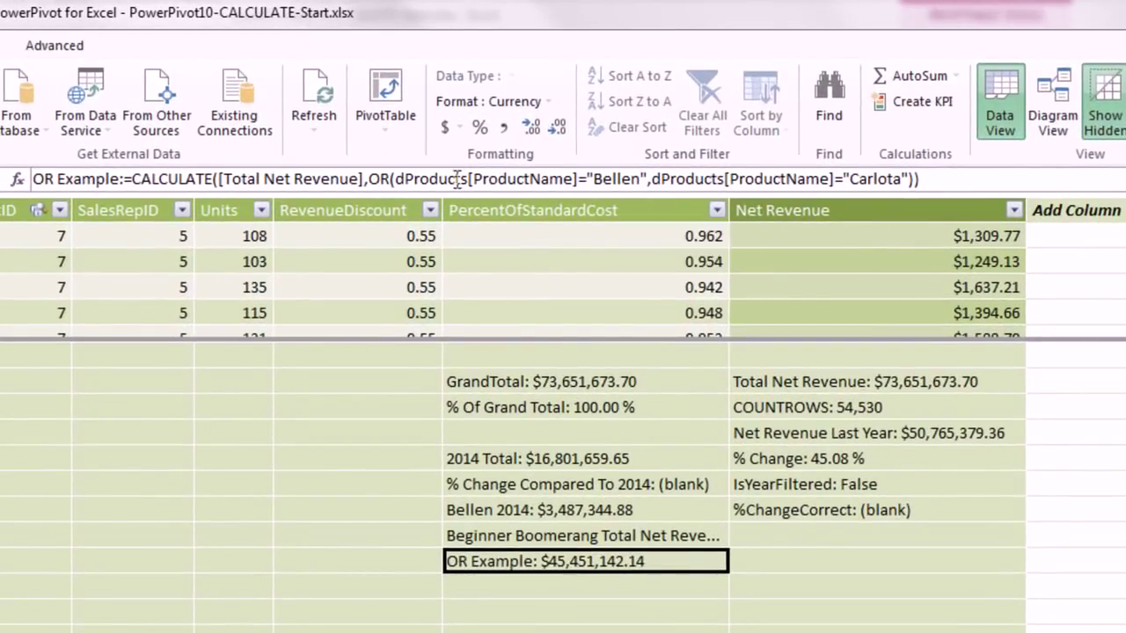
pyautogui.click(566, 535)
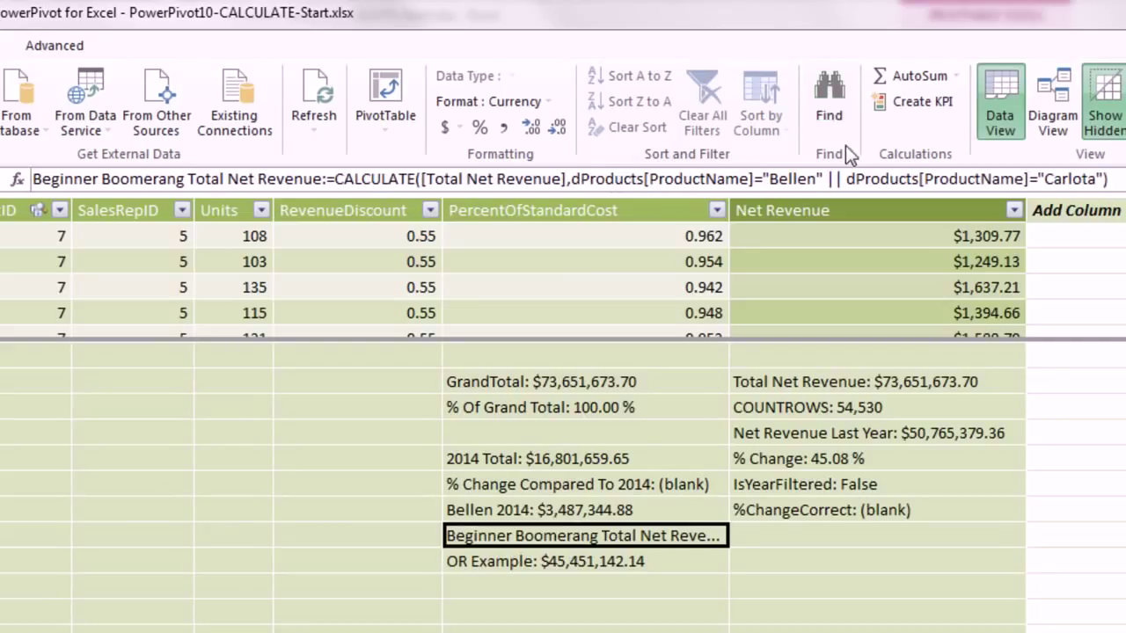
pyautogui.click(595, 514)
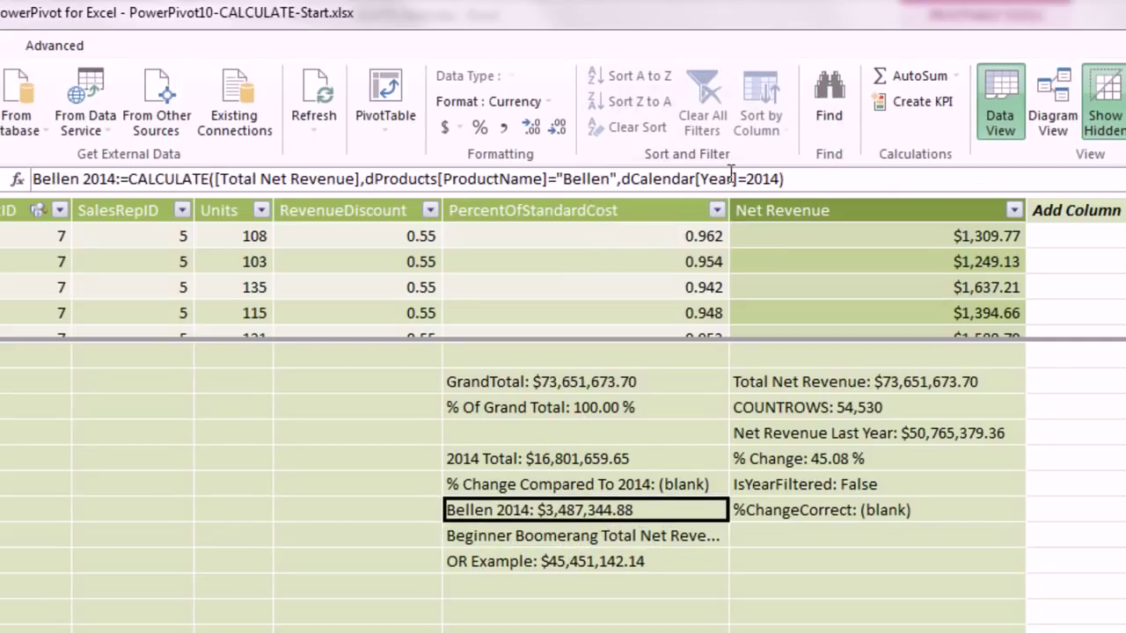
pyautogui.click(595, 462)
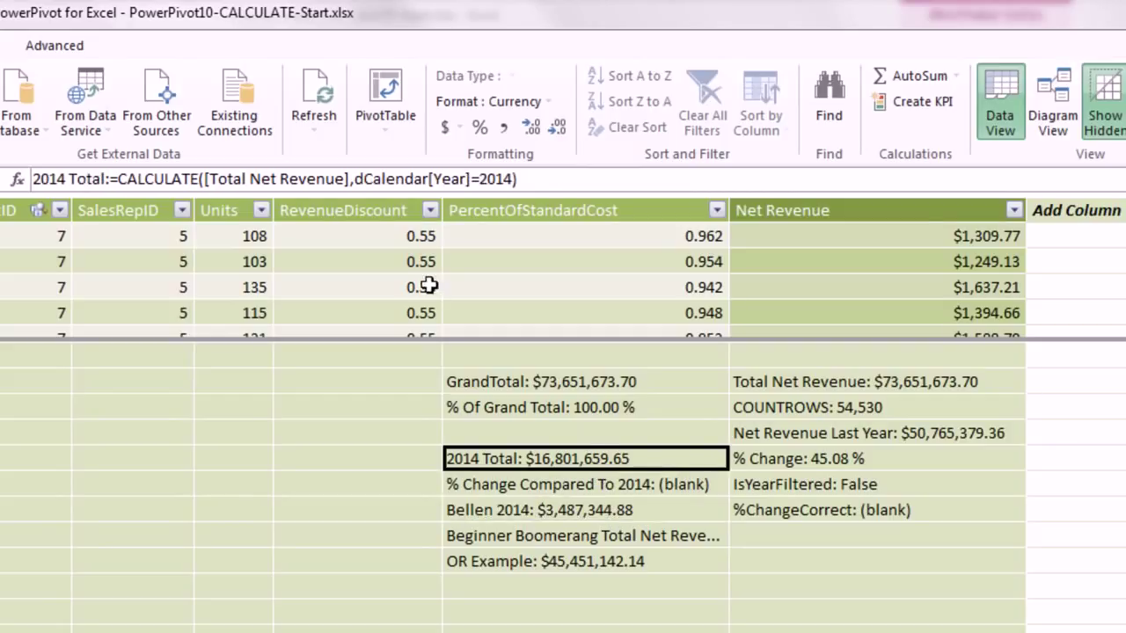
pyautogui.click(565, 377)
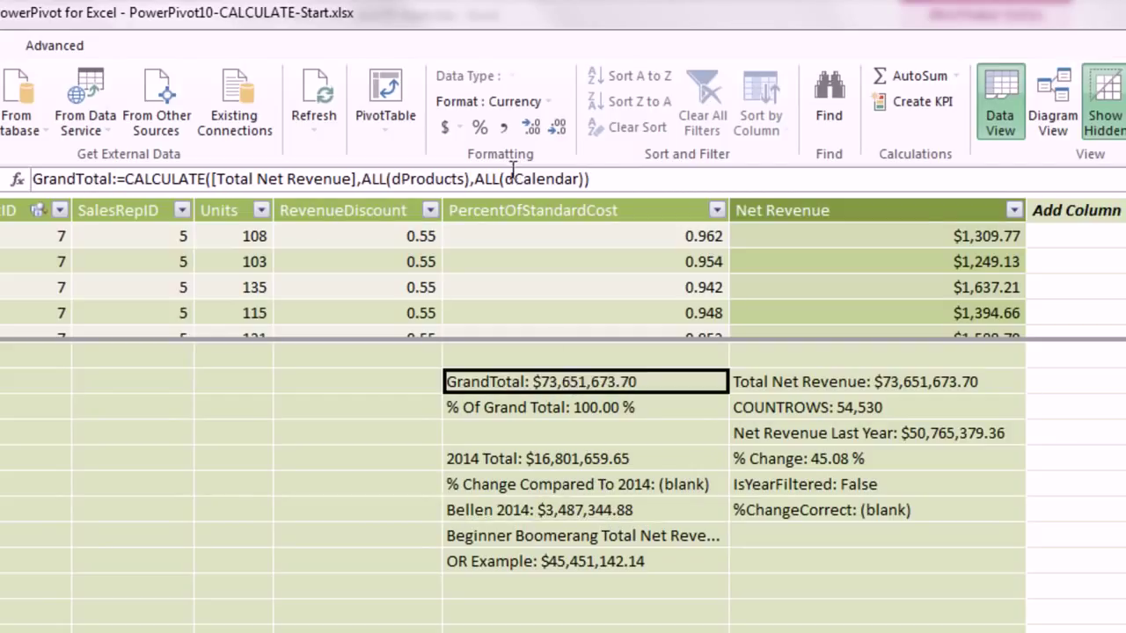
pyautogui.click(840, 434)
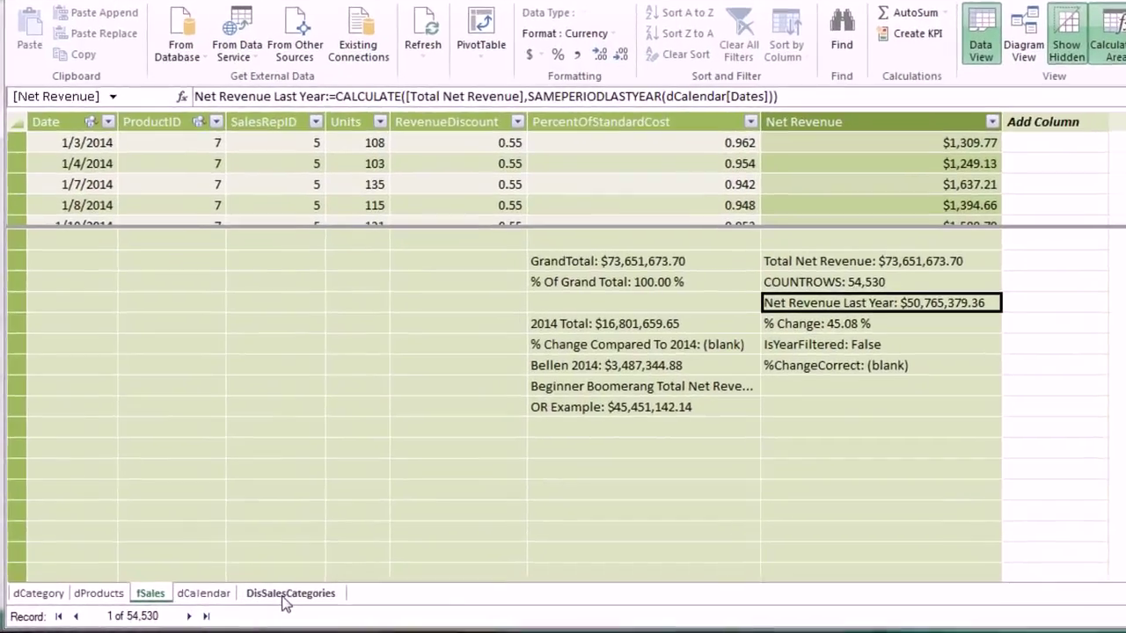
# - Compare the DisSalesCategories table's Lower and Upper limits with the fSales Net Revenue column, enlarging the fSales data area to show more rows
pyautogui.click(249, 598)
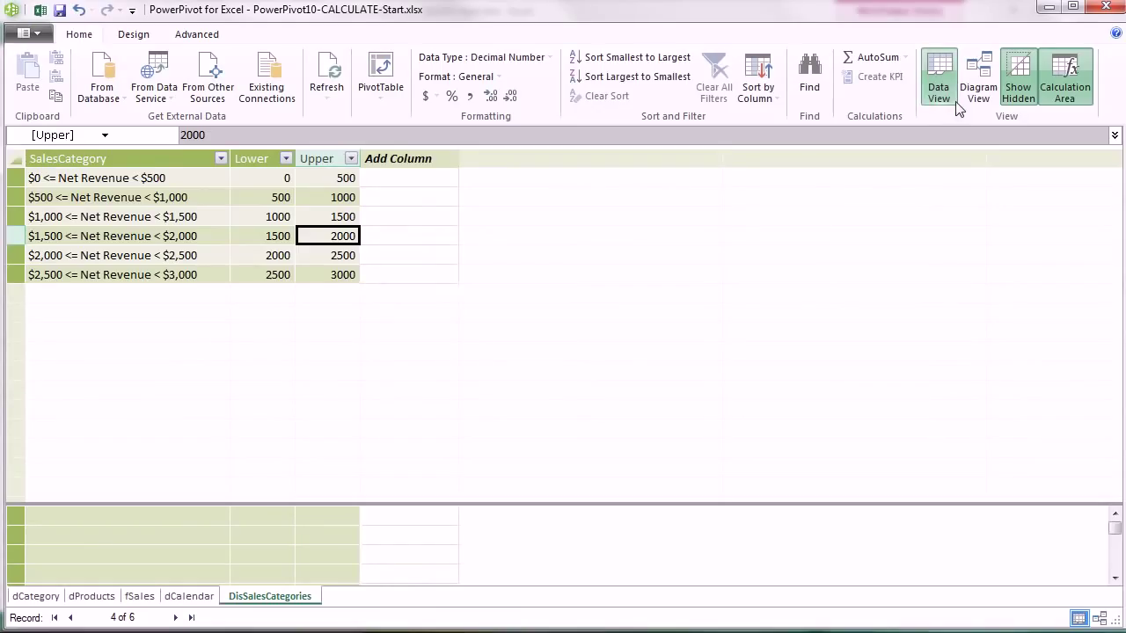
pyautogui.click(148, 600)
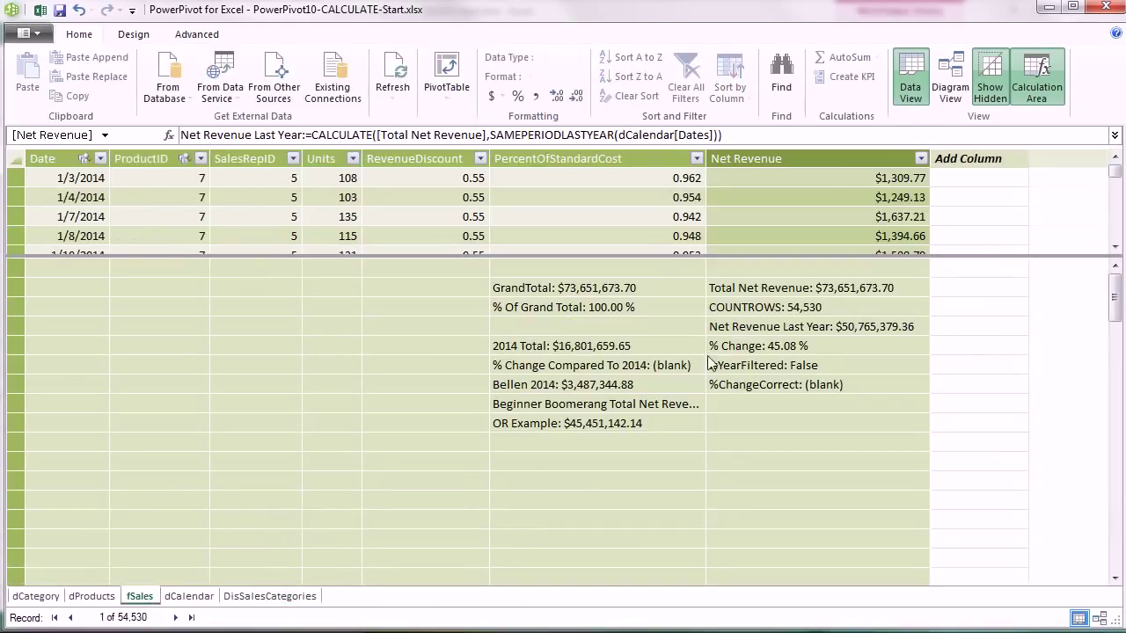
pyautogui.moveTo(791, 255); pyautogui.dragTo(799, 344)
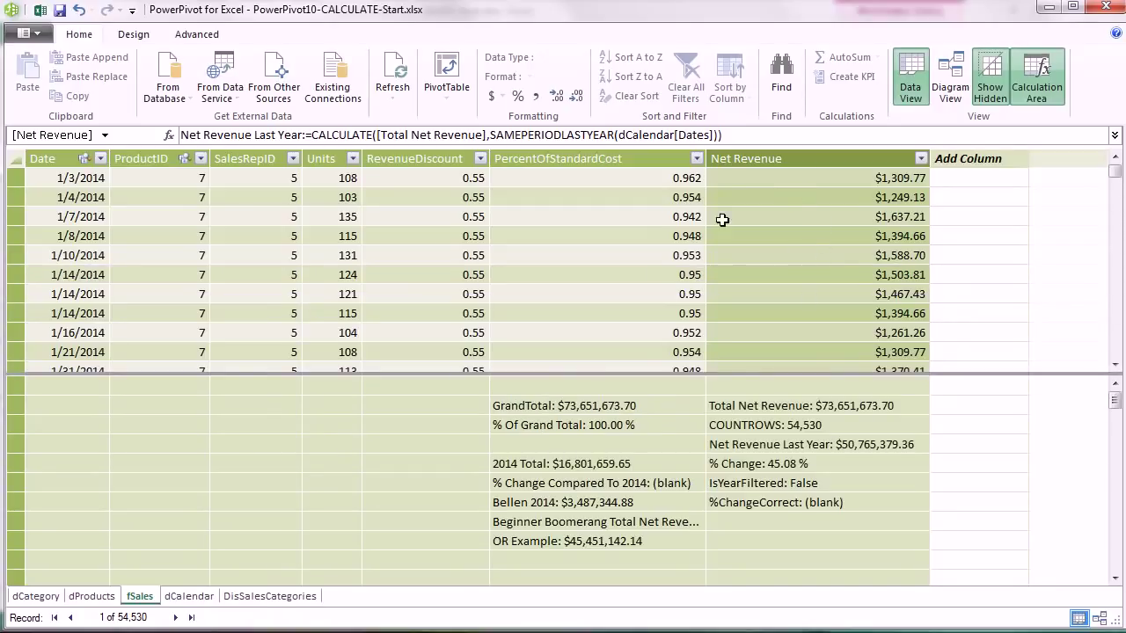
pyautogui.click(274, 597)
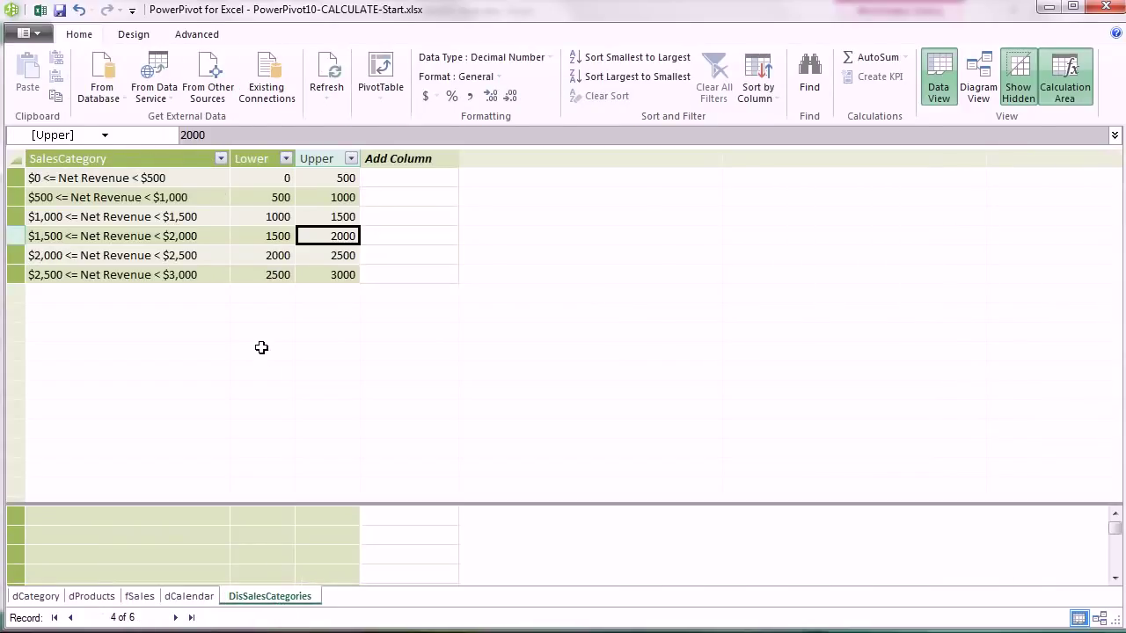
# - In the model diagram, move the DisSalesCategories table beside dProducts, below dCategory, and enlarge the fSales table to show more fields
pyautogui.click(991, 89)
pyautogui.click(991, 89)
pyautogui.moveTo(782, 260); pyautogui.dragTo(698, 338)
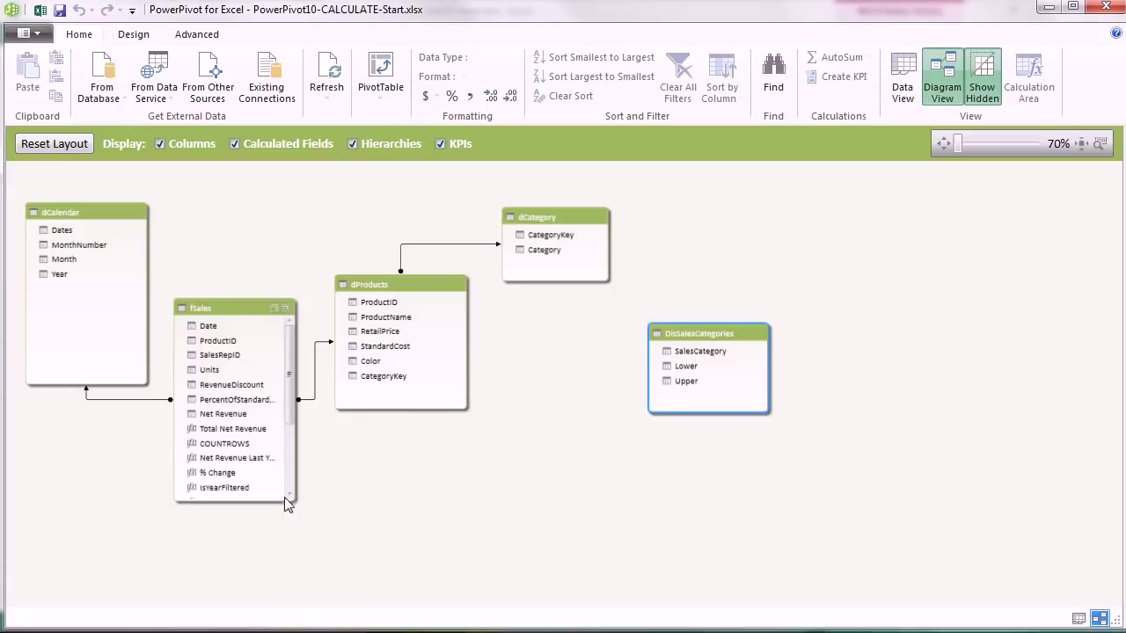
pyautogui.moveTo(285, 497); pyautogui.dragTo(309, 546)
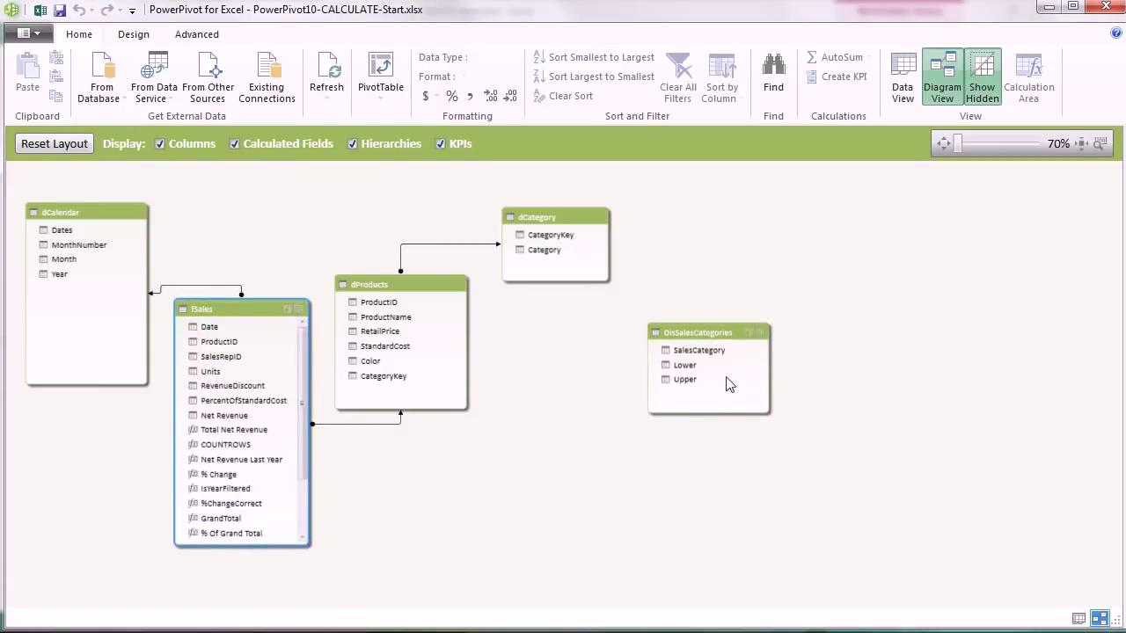
pyautogui.click(900, 103)
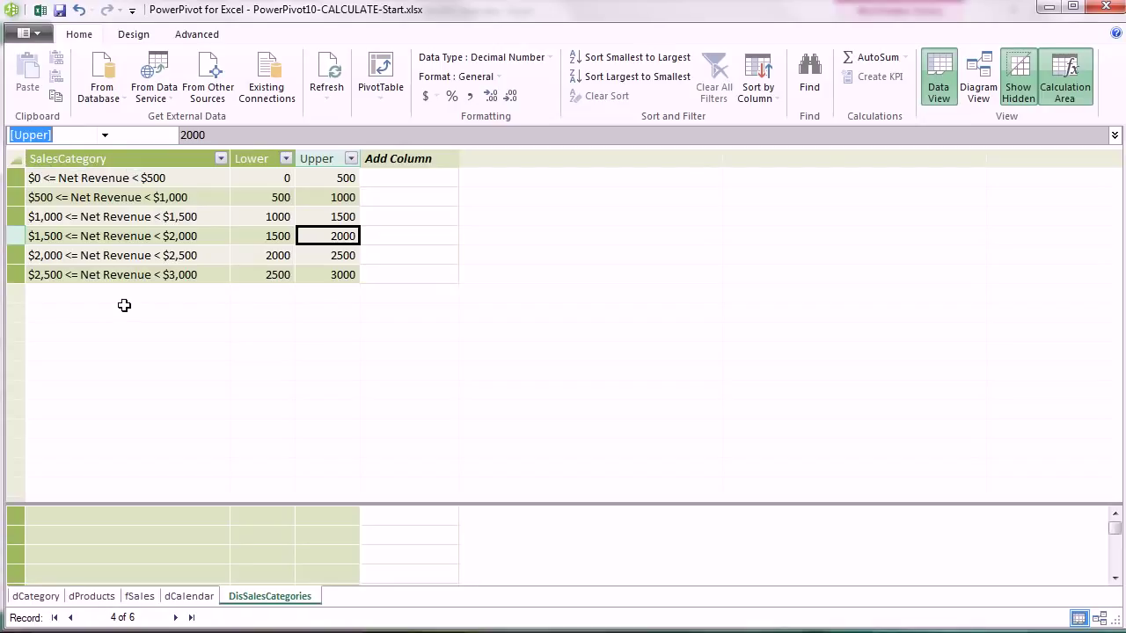
# - Review the Lower and Upper limits of each sales category in the DisSalesCategories table's data
pyautogui.click(251, 218)
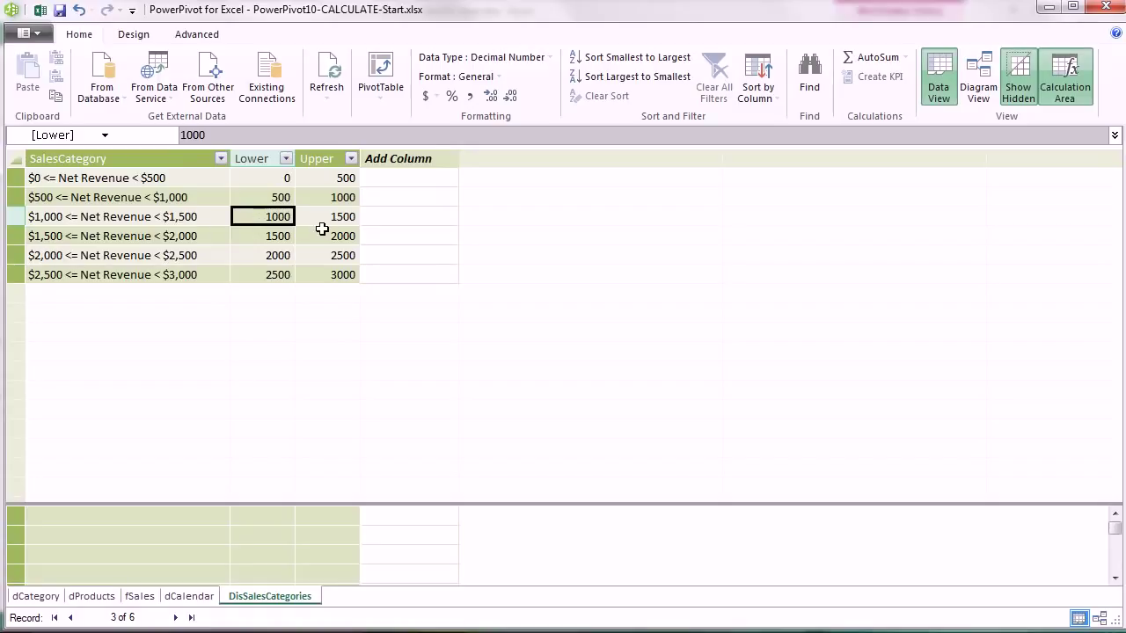
pyautogui.click(281, 238)
pyautogui.click(307, 241)
pyautogui.click(263, 253)
pyautogui.click(337, 257)
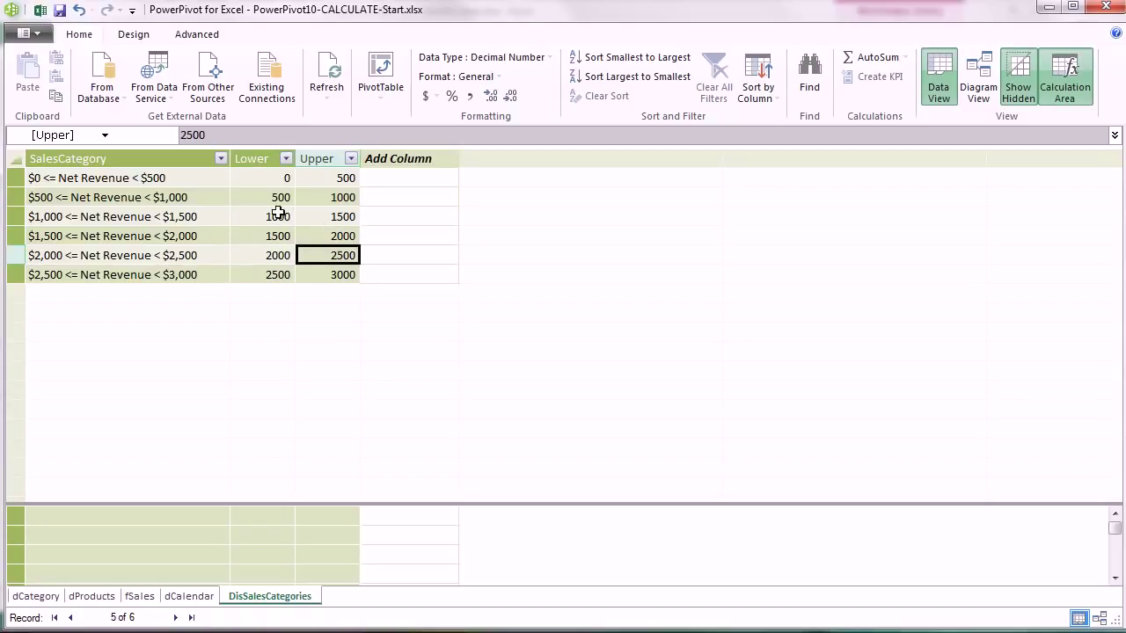
pyautogui.moveTo(248, 176); pyautogui.dragTo(263, 265)
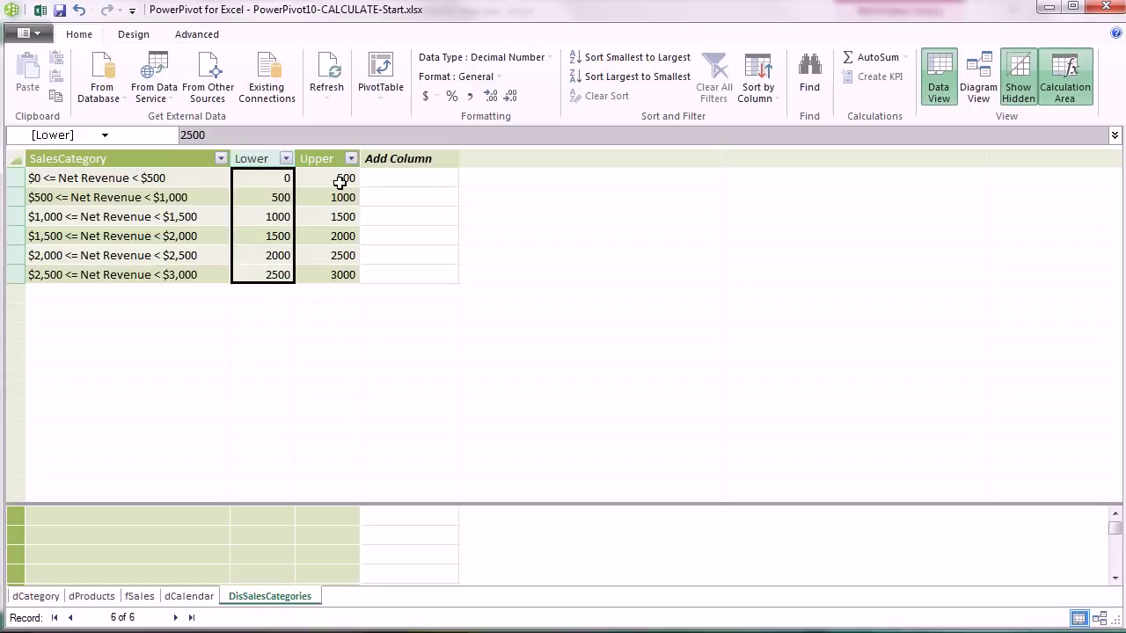
pyautogui.moveTo(338, 178); pyautogui.dragTo(323, 270)
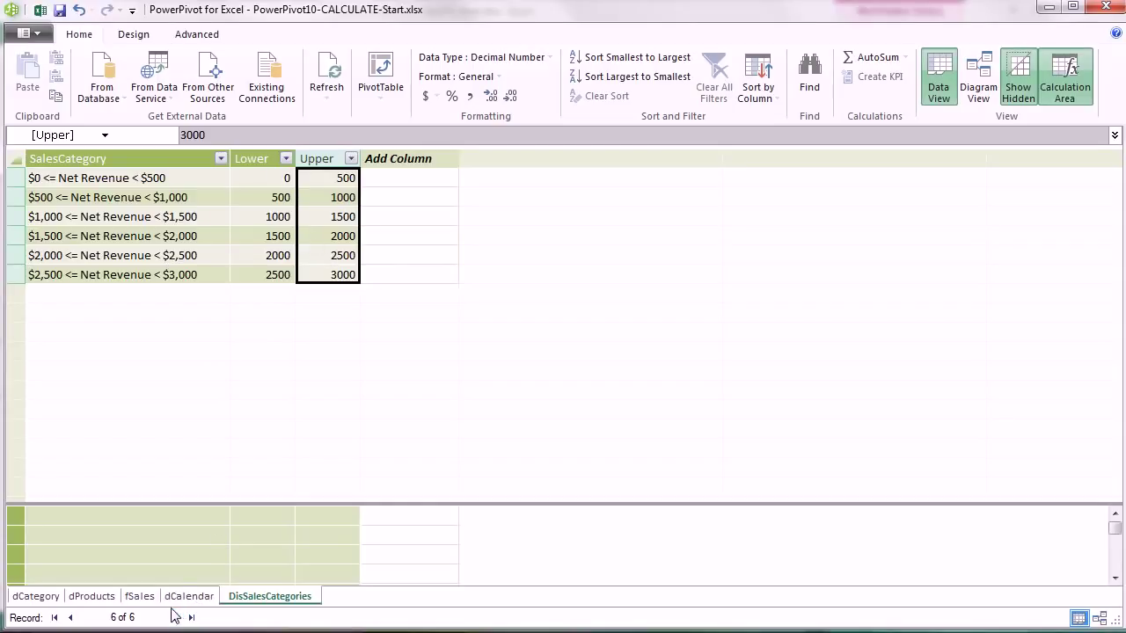
# - In the fSales calculation area, two cells below %ChangeCorrect, create the measure Min of Lower:=MIN(DisSalesCategories[Lower])
pyautogui.click(140, 597)
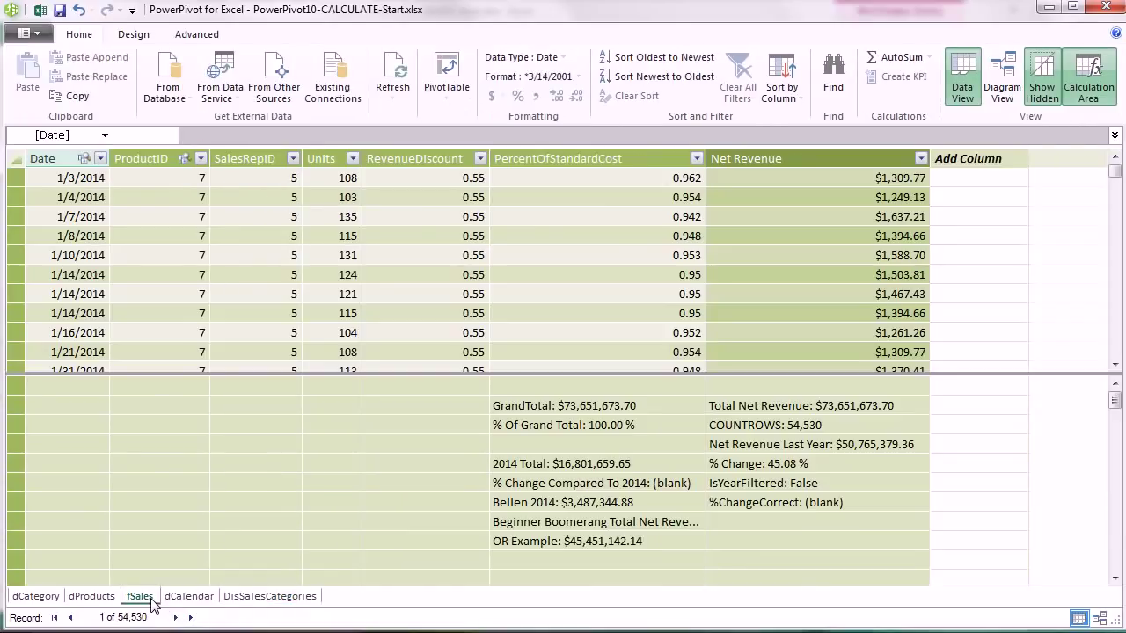
pyautogui.click(771, 537)
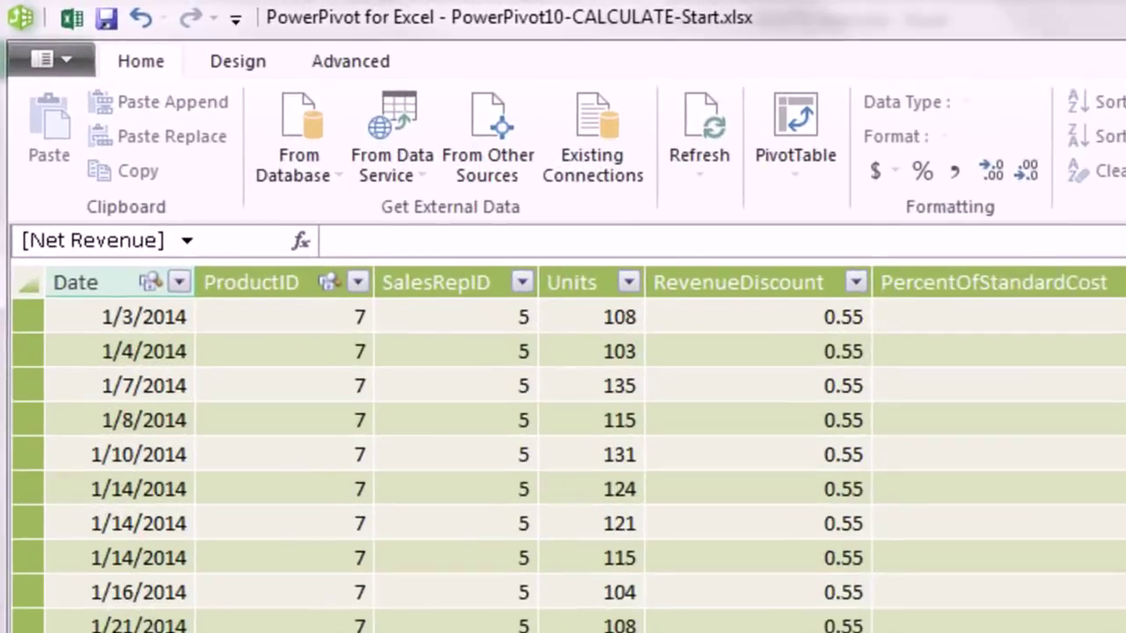
pyautogui.write('Min of Lower:')
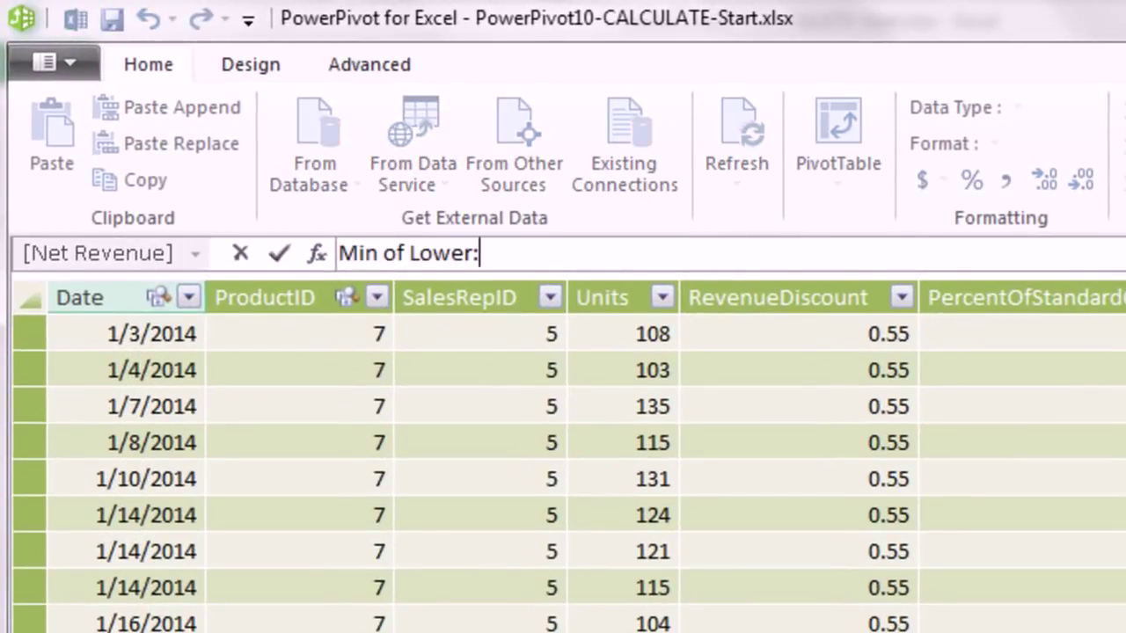
pyautogui.write('=min')
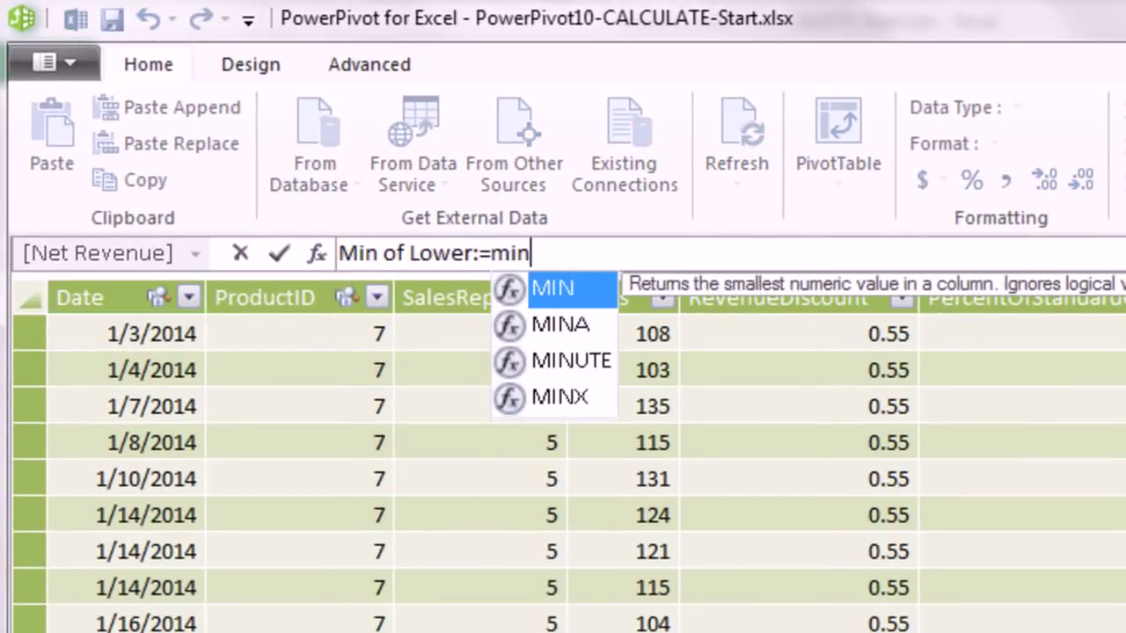
pyautogui.press('Tab')
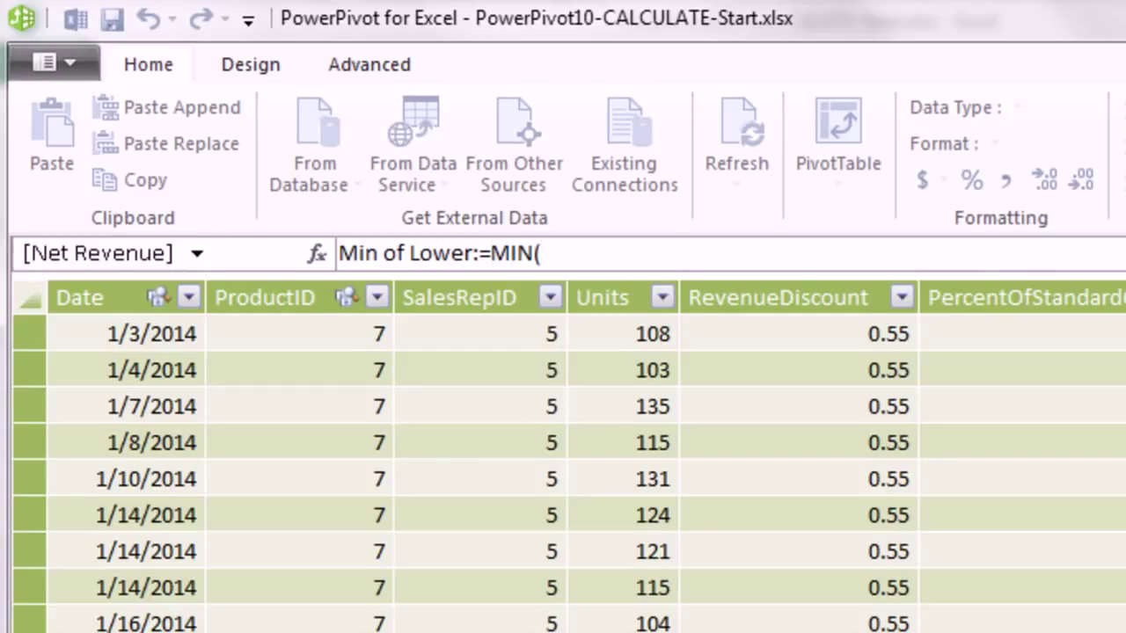
pyautogui.write('dis')
pyautogui.press('Down')
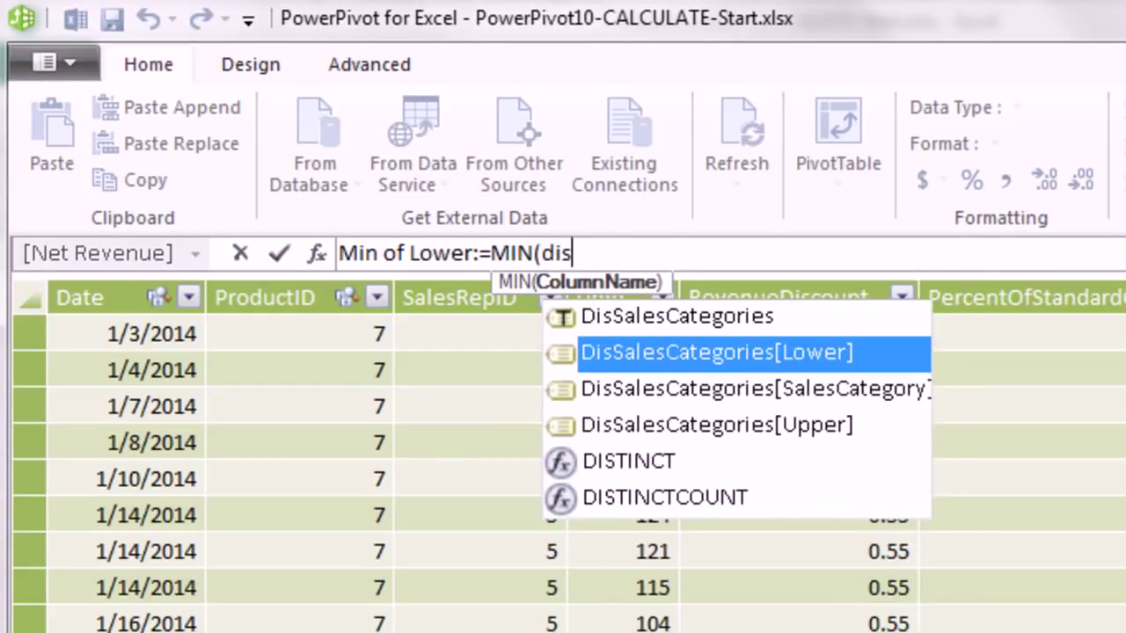
pyautogui.press('Tab')
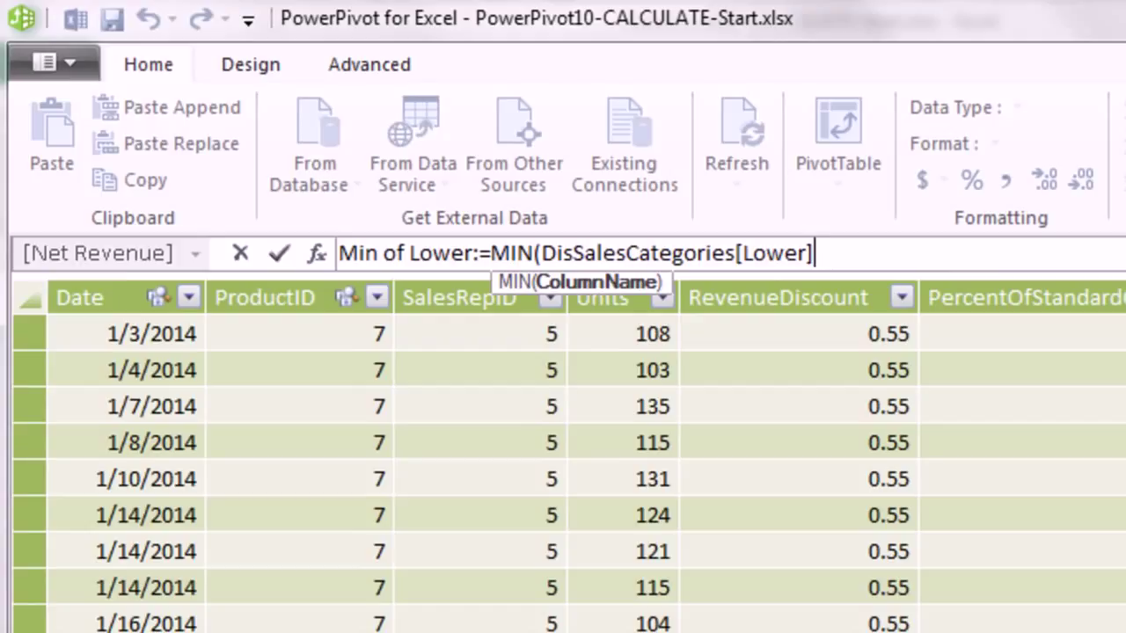
pyautogui.write(')')
pyautogui.press('Return')
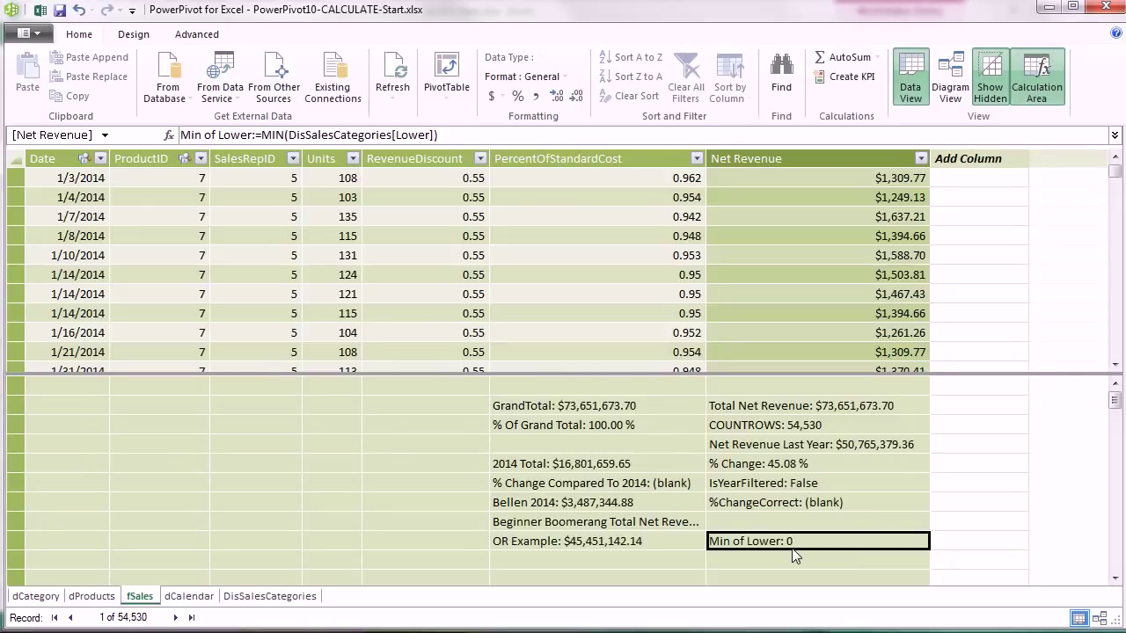
# - Create the measure Max of Upper:=MAX(DisSalesCategories[Upper]) directly below Min of Lower
pyautogui.click(775, 561)
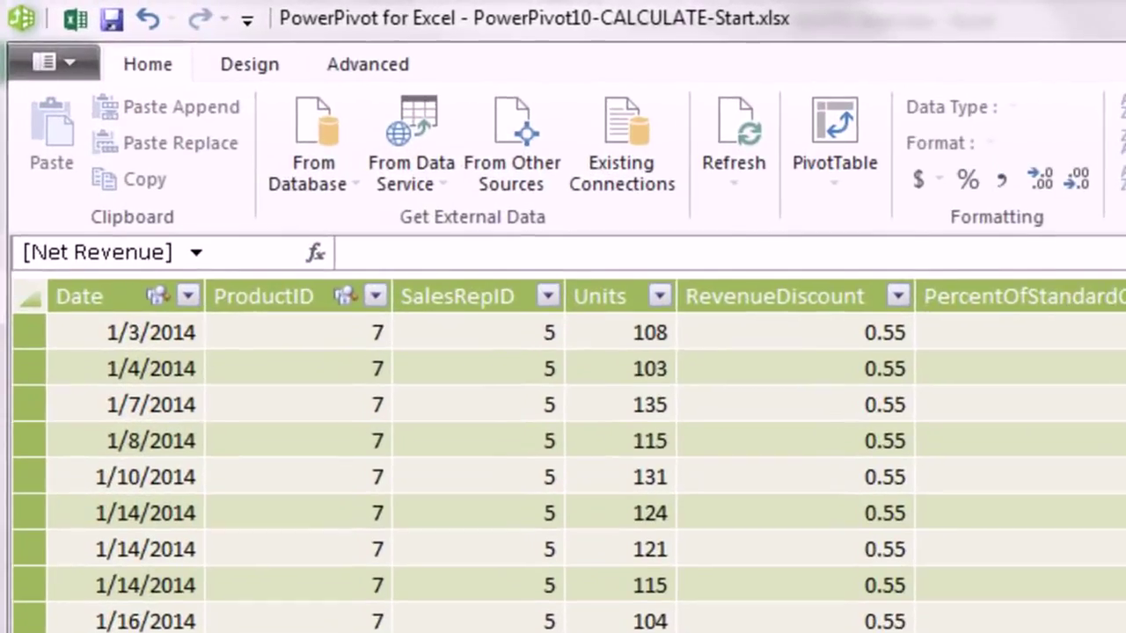
pyautogui.write('Ma')
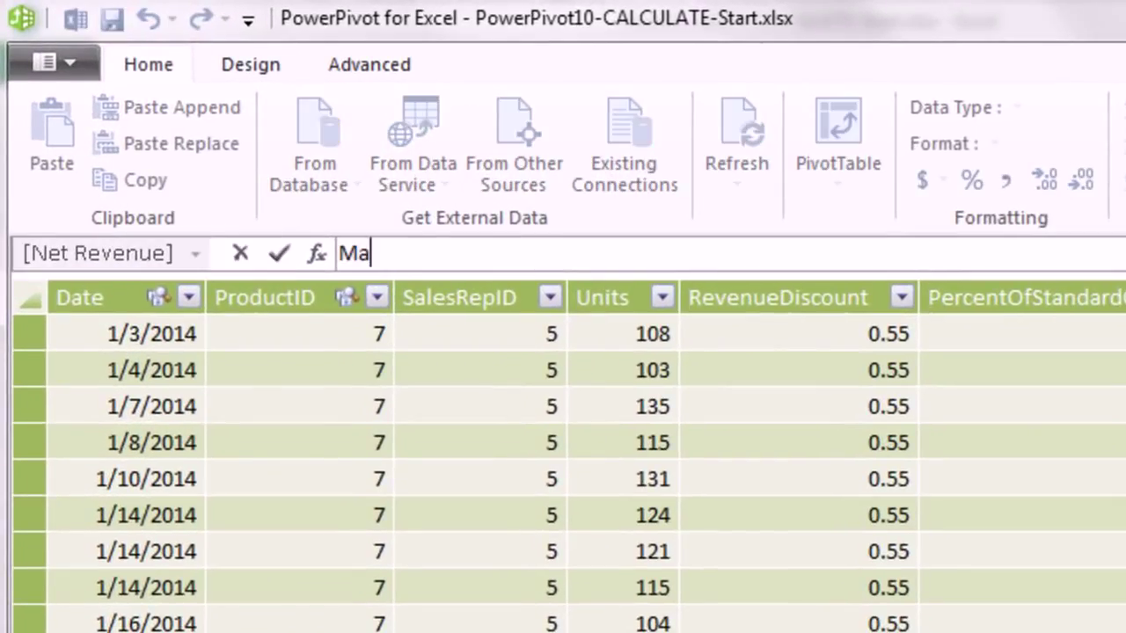
pyautogui.write('x of Upper:=MAX(')
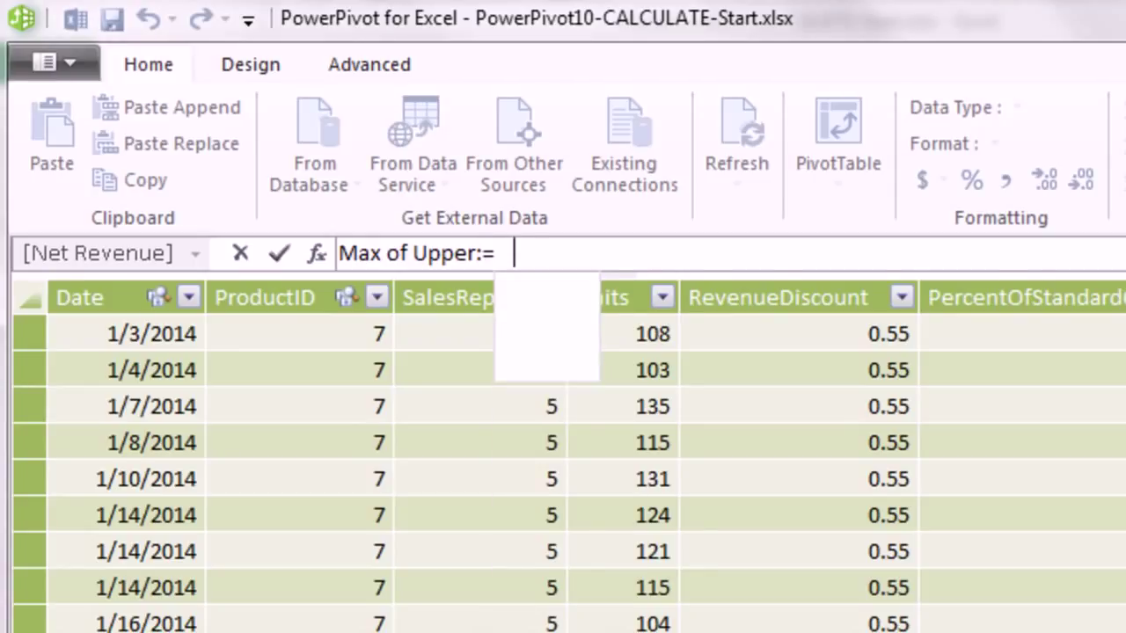
pyautogui.write('dis')
pyautogui.press('Down')
pyautogui.press('Down')
pyautogui.press('Down')
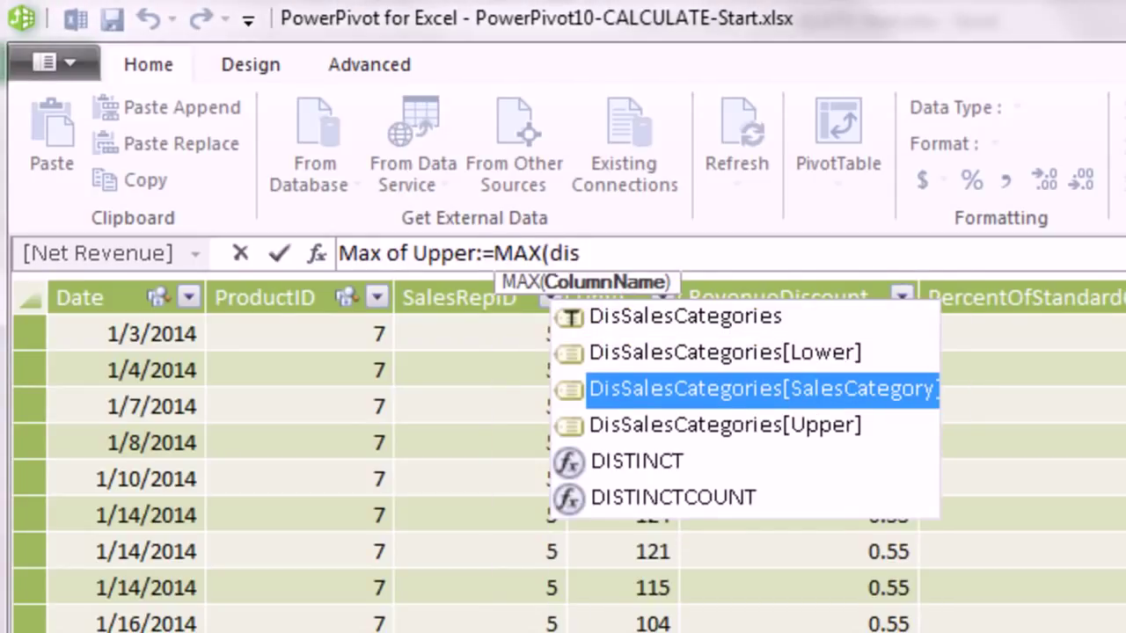
pyautogui.press('Tab')
pyautogui.write(')')
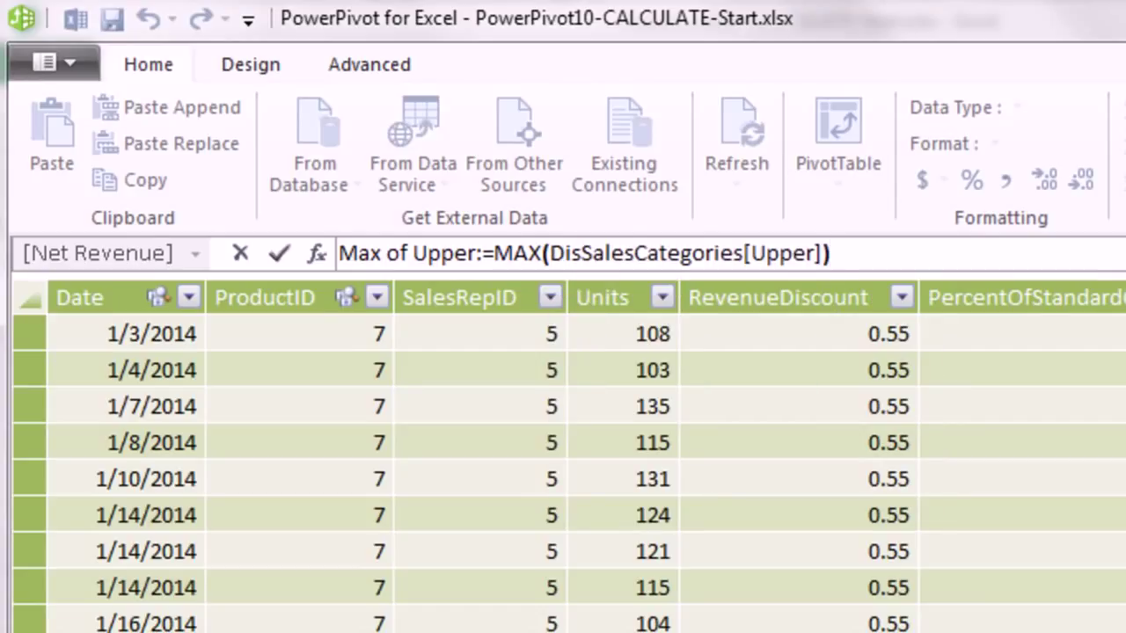
pyautogui.press('Return')
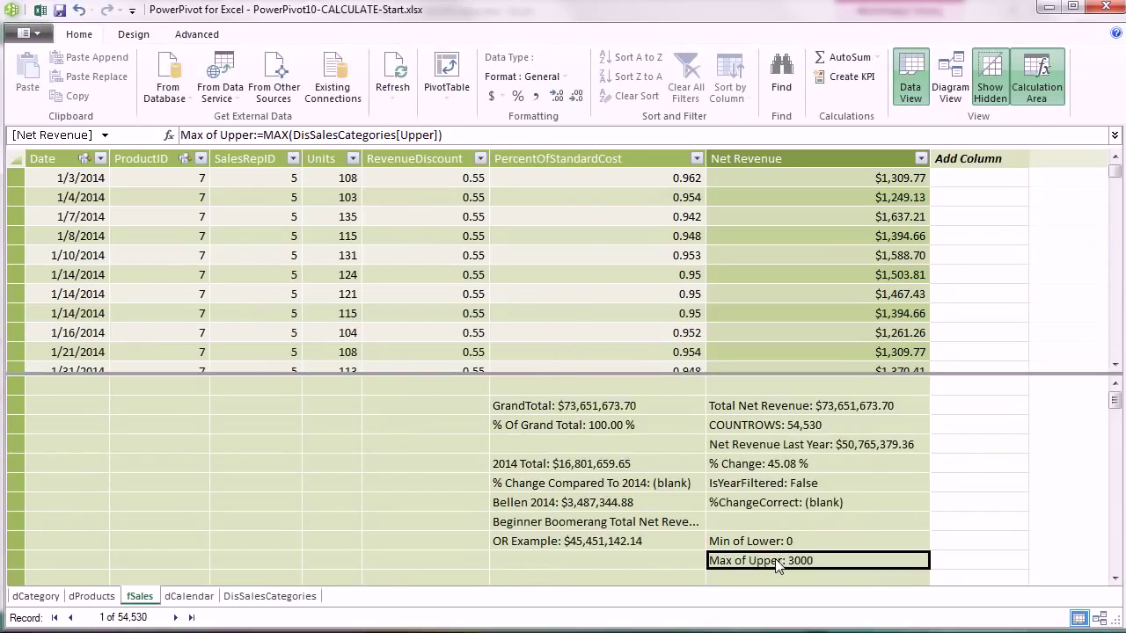
# - Create a PivotTable on a new worksheet named Frequency, with the DisSalesCategories field SalesCategory as its rows
pyautogui.click(446, 72)
pyautogui.click(767, 223)
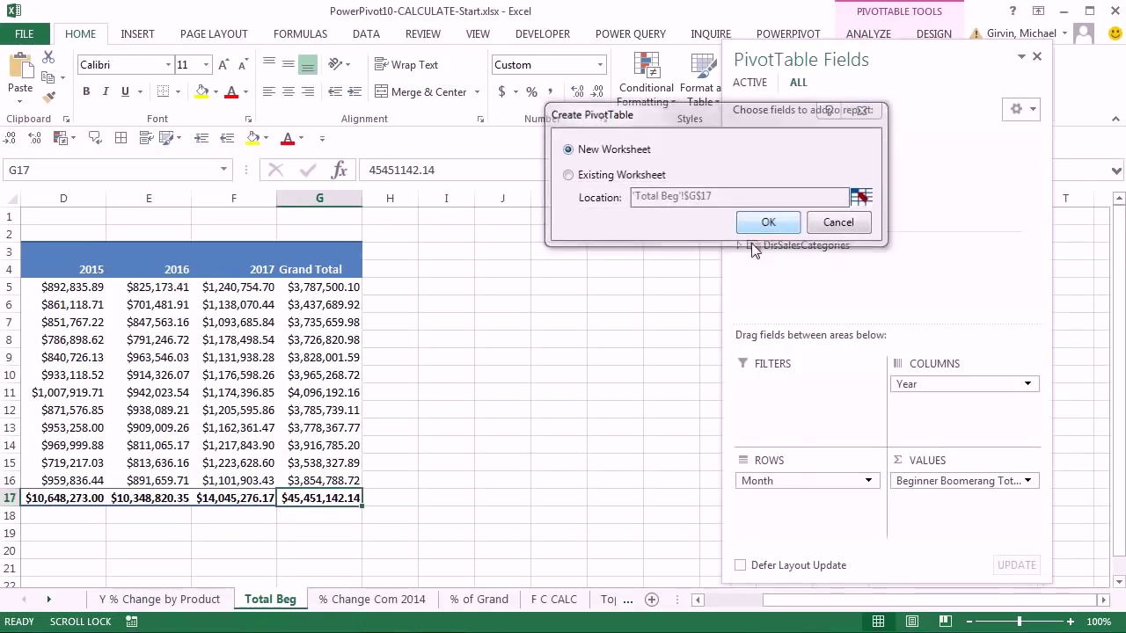
pyautogui.write('Frequenc')
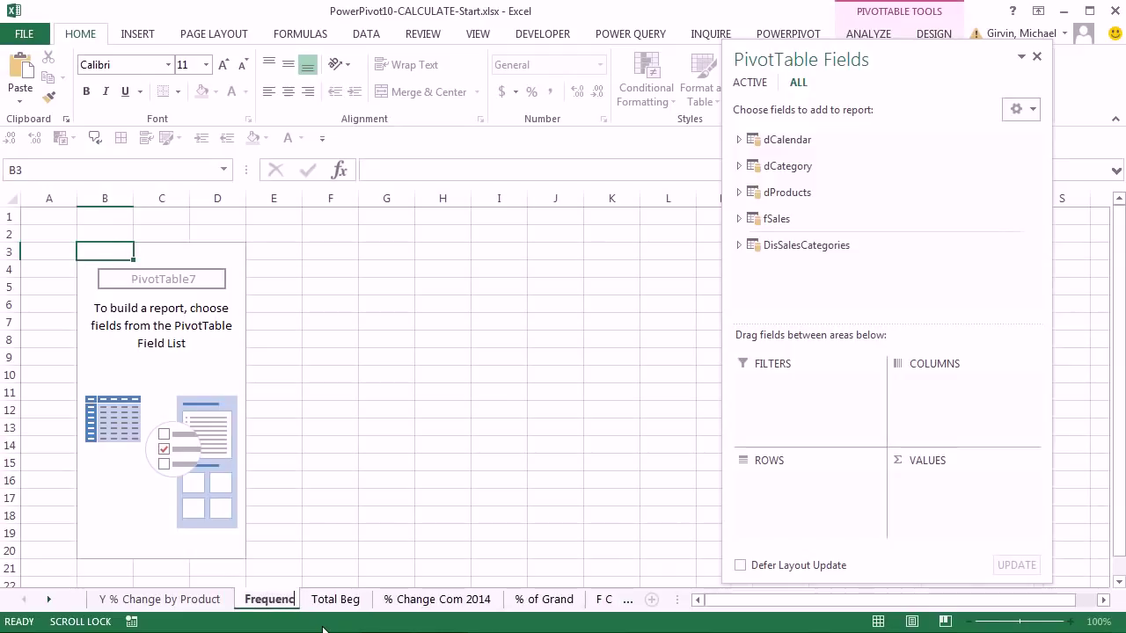
pyautogui.write('y')
pyautogui.press('Return')
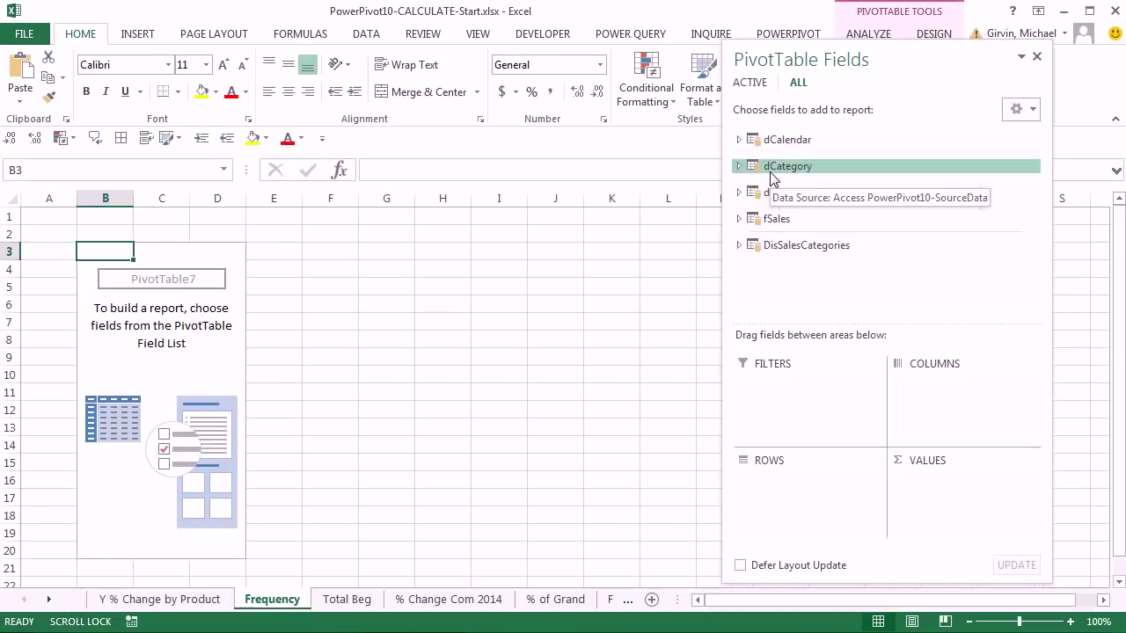
pyautogui.click(738, 244)
pyautogui.moveTo(802, 262); pyautogui.dragTo(813, 512)
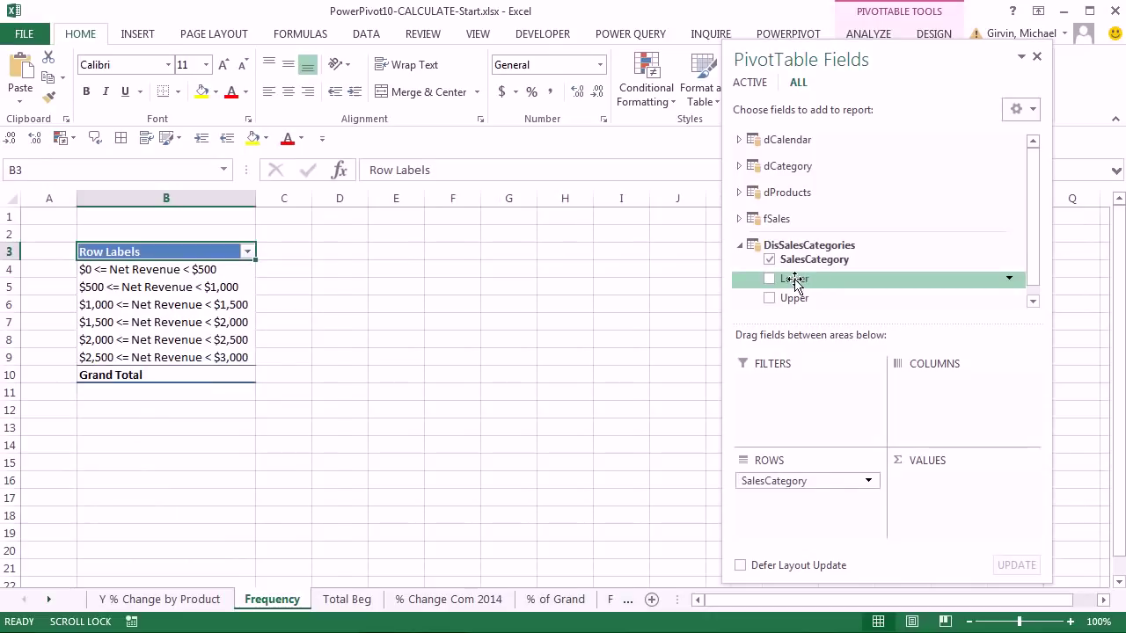
# - Add the fSales measures Min of Lower and Max of Upper to the PivotTable's values
pyautogui.click(740, 219)
pyautogui.scroll(-3, 864, 239)
pyautogui.scroll(-5, 871, 264)
pyautogui.scroll(1, 814, 246)
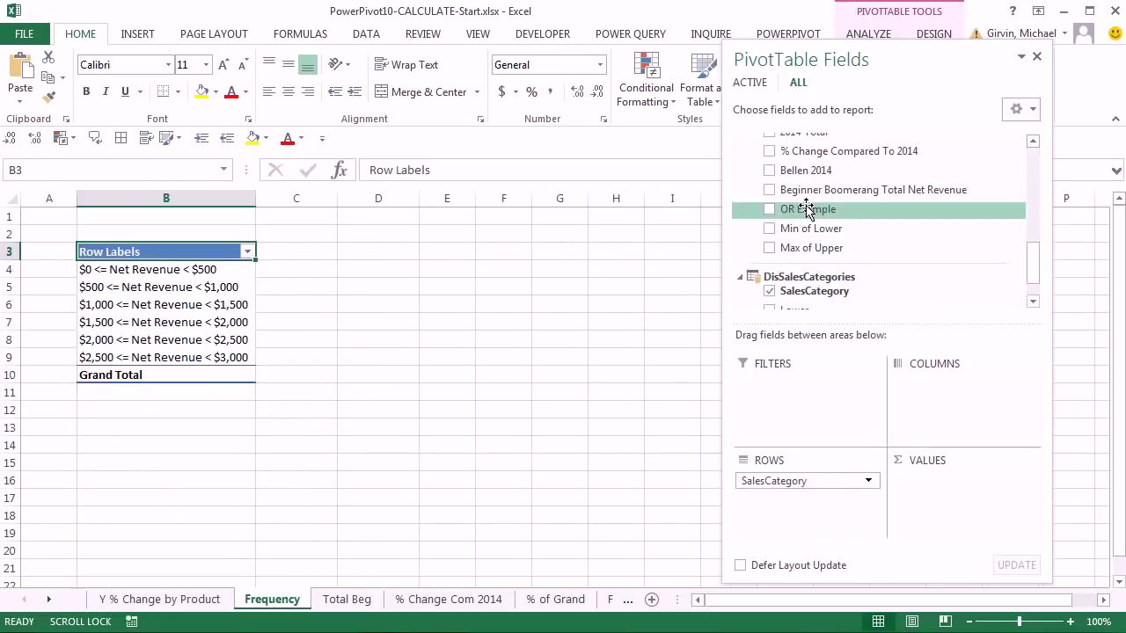
pyautogui.moveTo(814, 230); pyautogui.dragTo(955, 502)
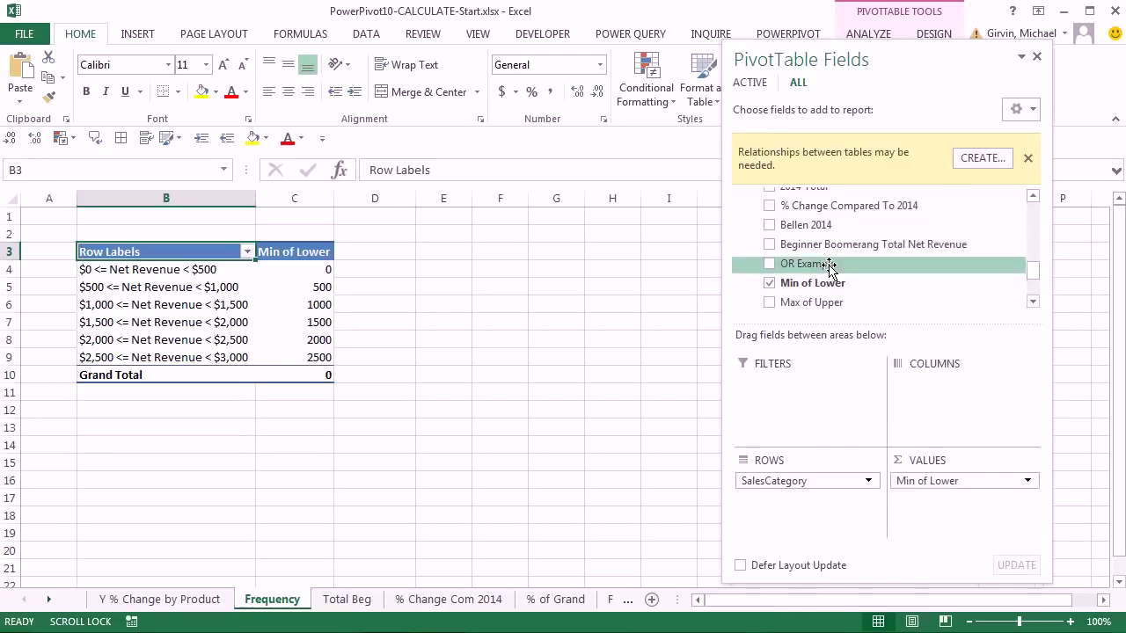
pyautogui.moveTo(806, 303); pyautogui.dragTo(948, 552)
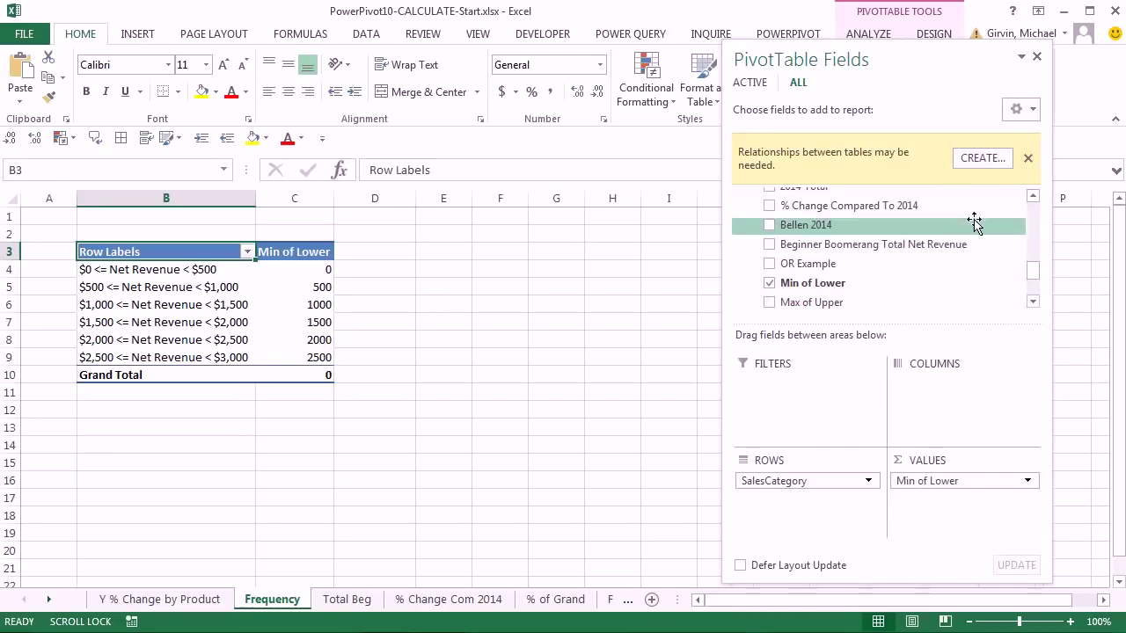
pyautogui.moveTo(804, 302); pyautogui.dragTo(891, 508)
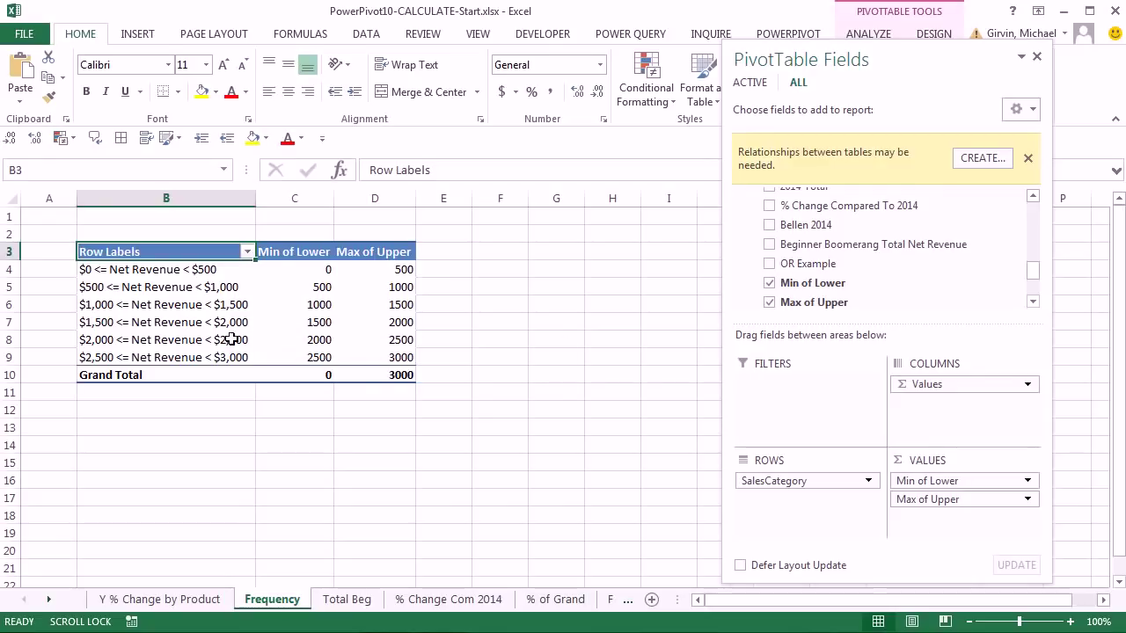
# - Examine the lower and upper limits in the PivotTable row for the $1,500 <= Net Revenue < $2,000 category
pyautogui.click(202, 325)
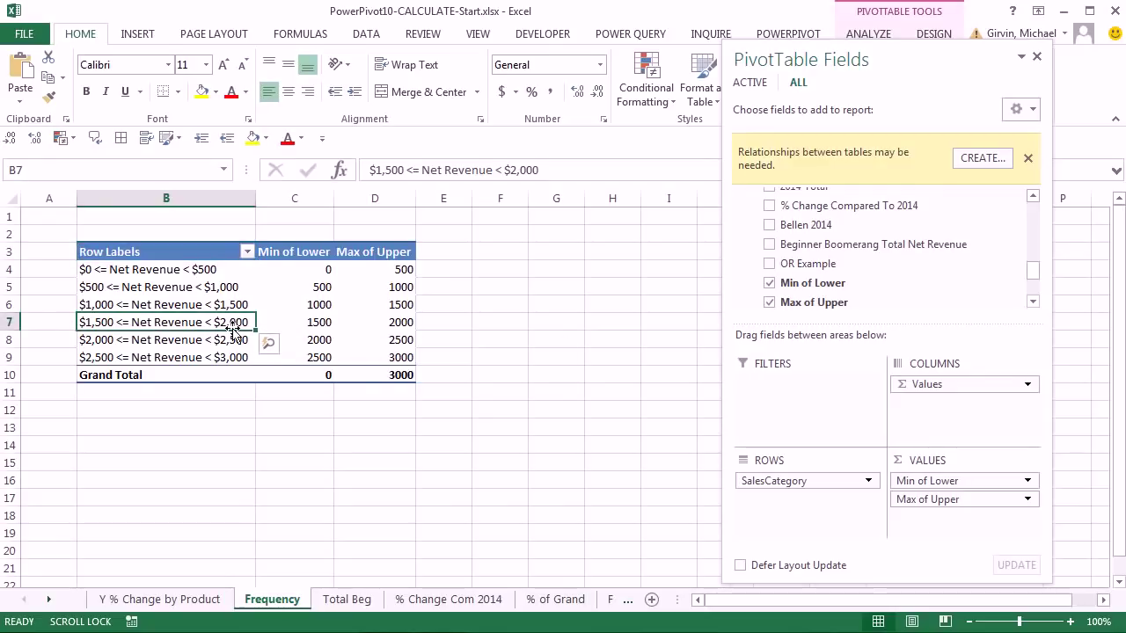
pyautogui.click(309, 323)
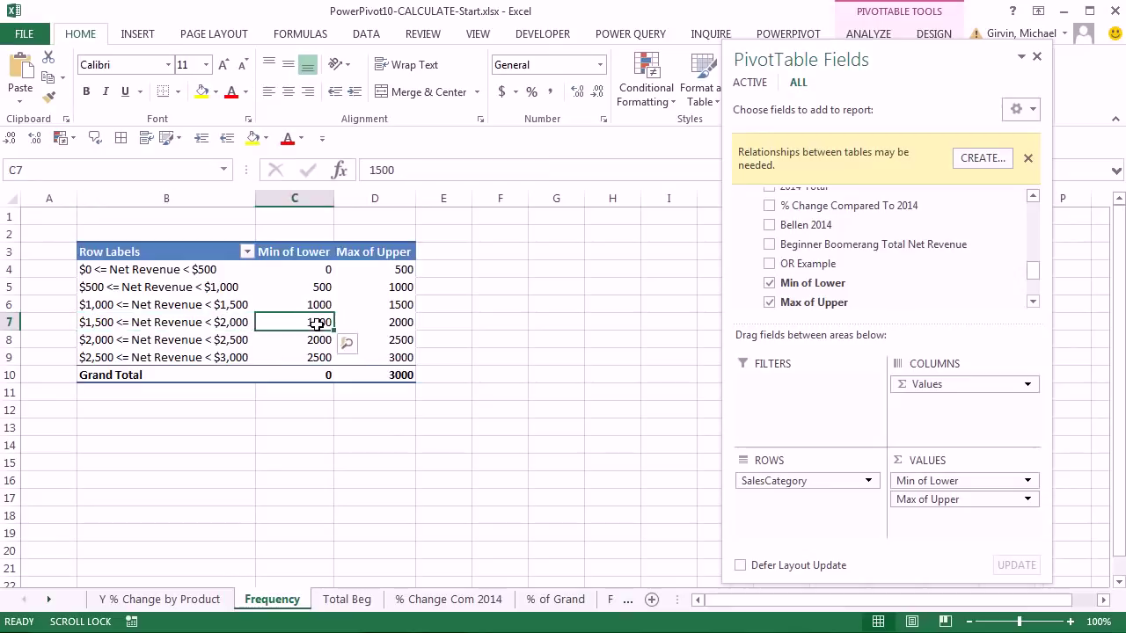
pyautogui.click(401, 318)
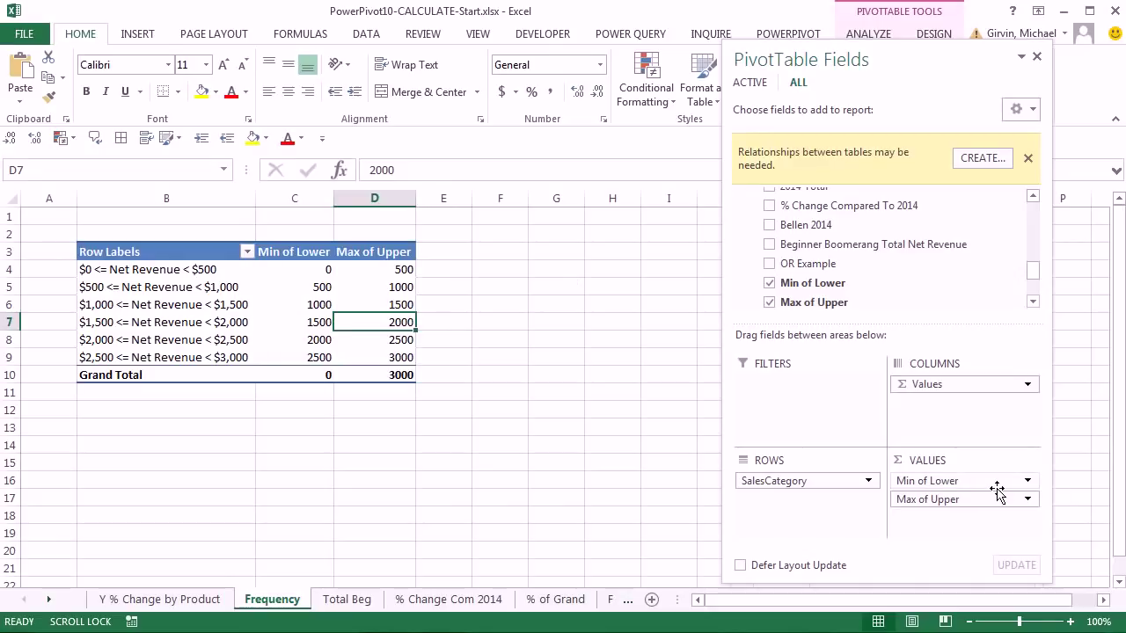
# - Remove Min of Lower and Max of Upper from the PivotTable's values
pyautogui.scroll(-1, 991, 490)
pyautogui.moveTo(991, 484); pyautogui.dragTo(961, 308)
pyautogui.moveTo(944, 482); pyautogui.dragTo(964, 290)
# - Switch to PowerPivot and start the fSales measure Total Net Revenue by Sales Category:=CALCULATE([Total Net Revenue], in the empty cell below Max of Upper
pyautogui.hotkey('alt', 'Tab')
pyautogui.click(844, 576)
pyautogui.scroll(-2, 846, 548)
pyautogui.write('Total Net Revenue by Sales Category')
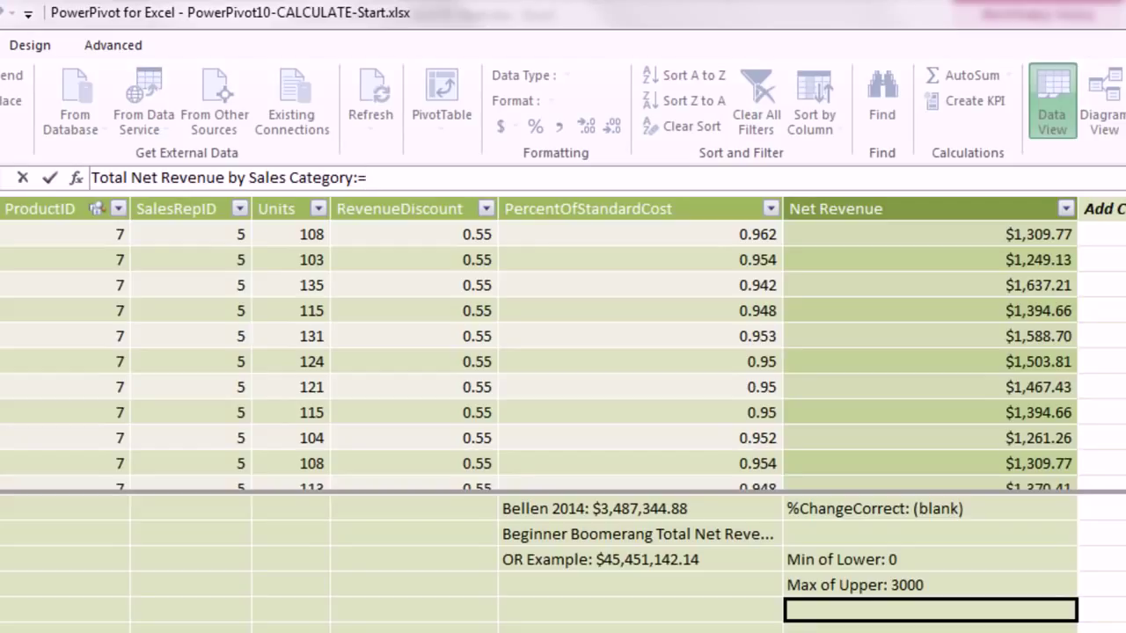
pyautogui.write(':=c')
pyautogui.press('Tab')
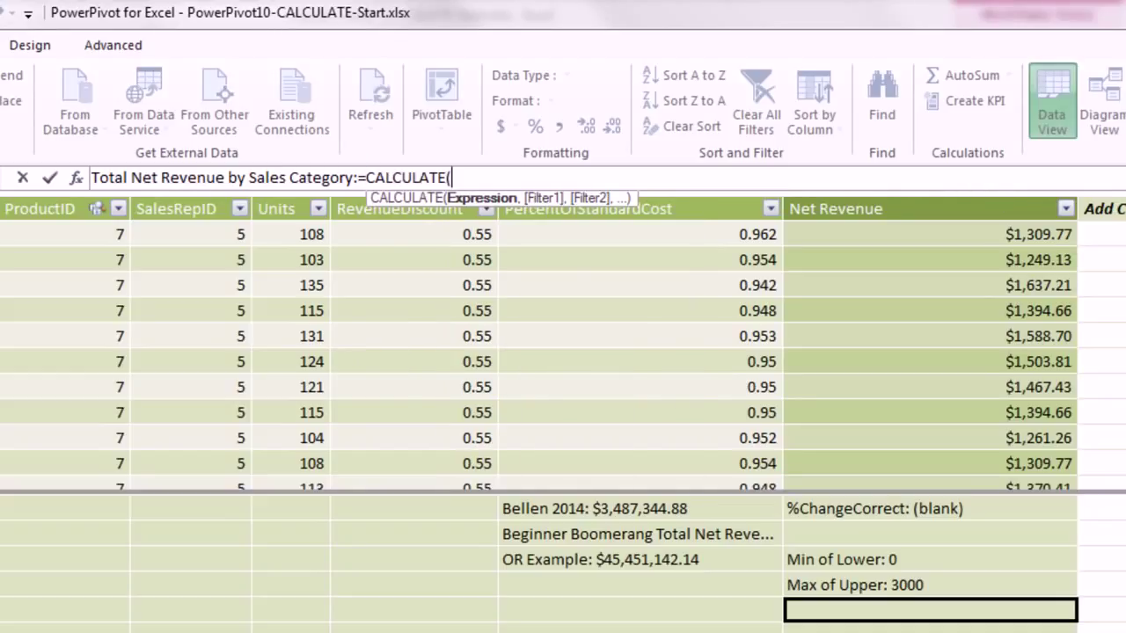
pyautogui.write('[t')
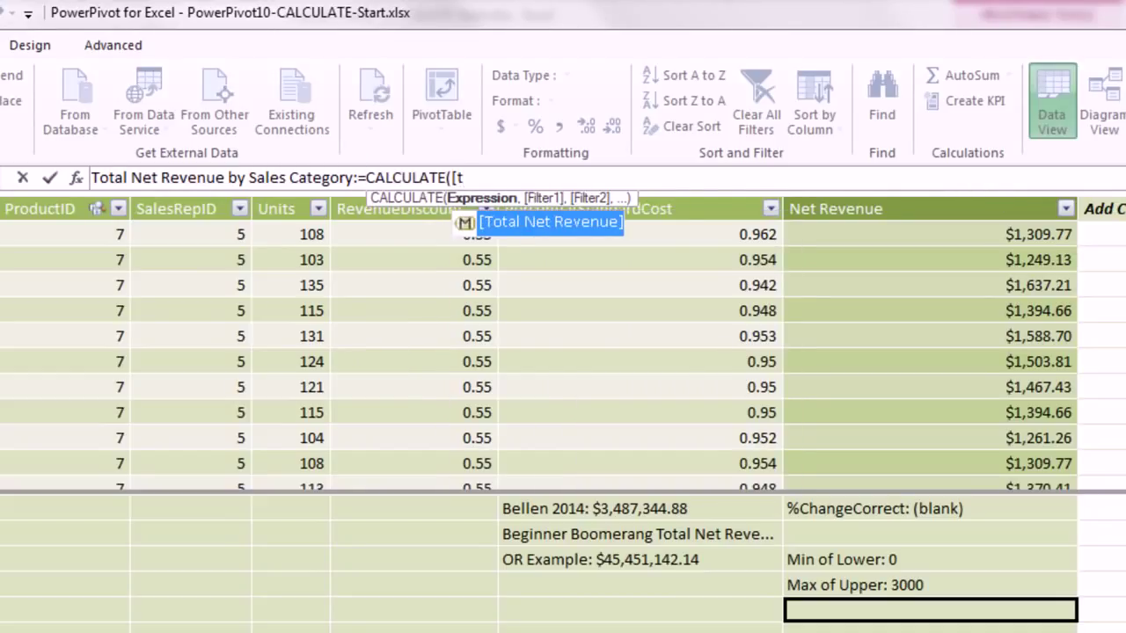
pyautogui.press('Tab')
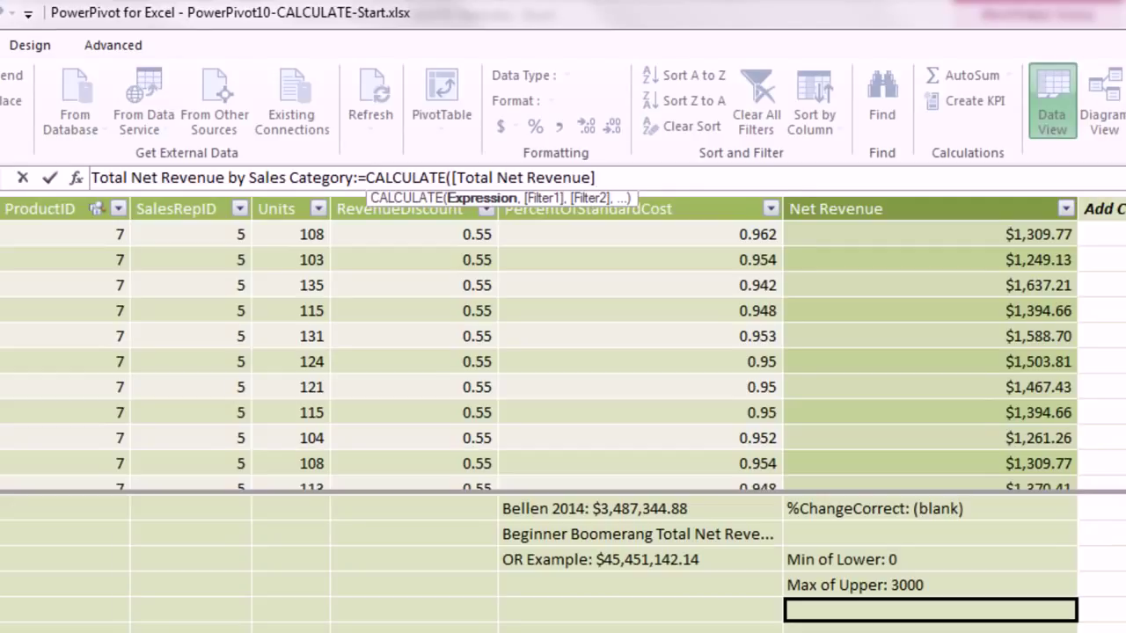
pyautogui.write(',')
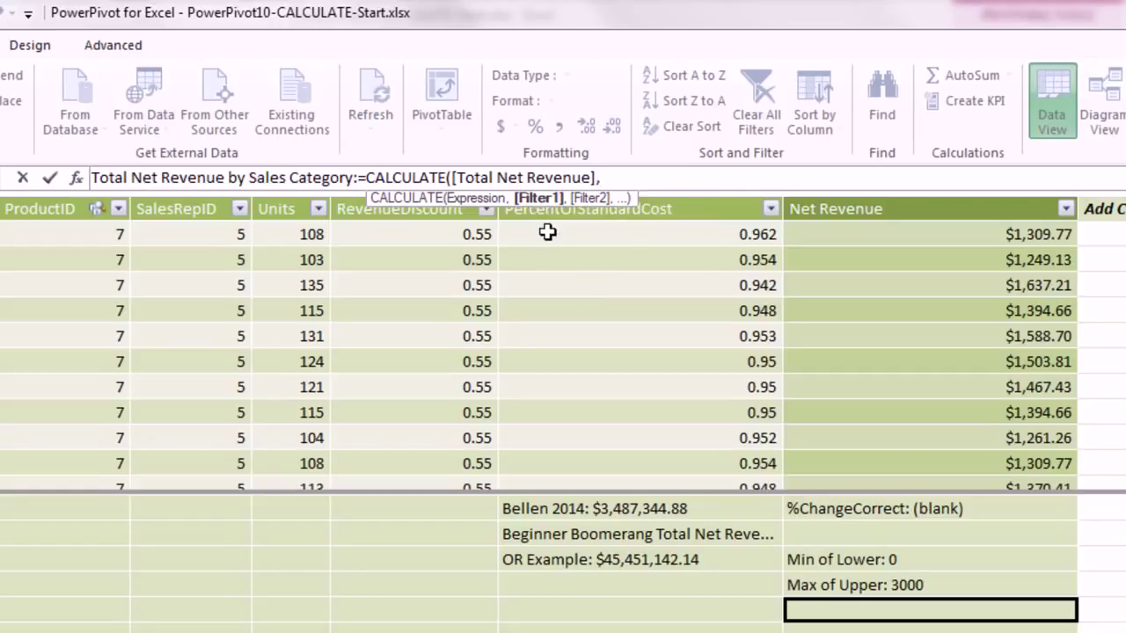
# - Begin the measure's first filter argument with a FILTER function over the fSales table
pyautogui.write('fi')
pyautogui.press('Tab')
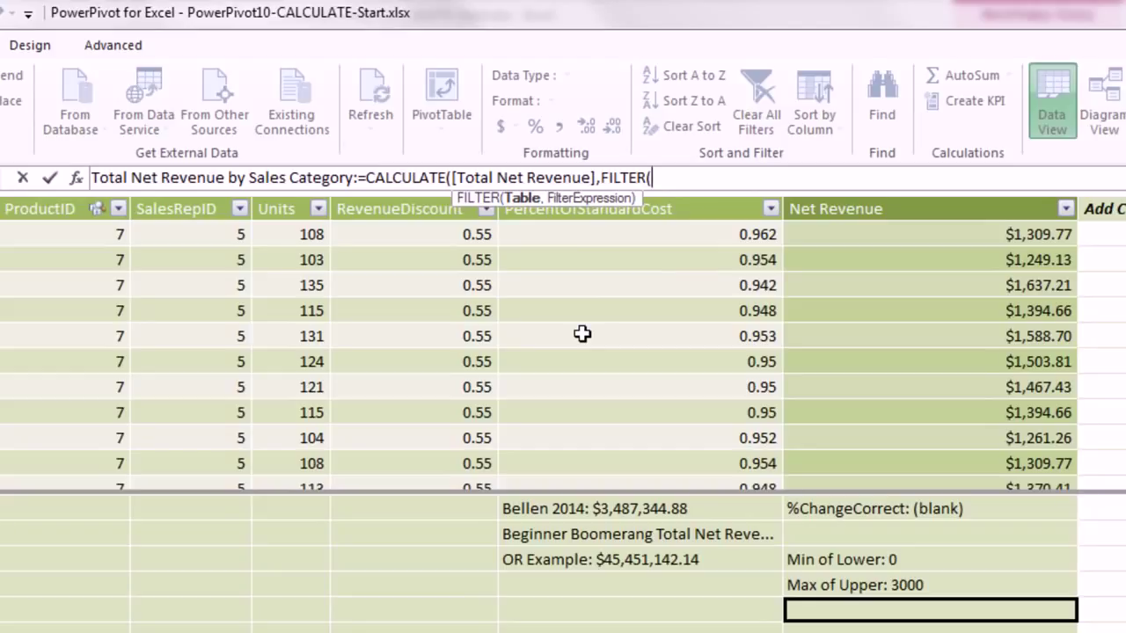
pyautogui.write('fs')
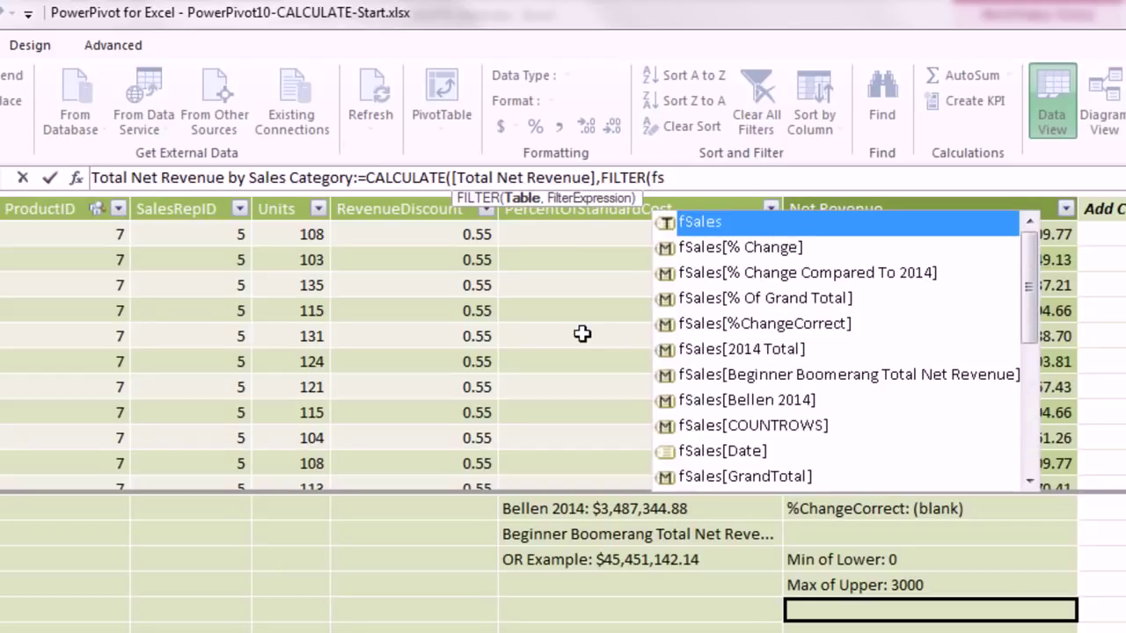
pyautogui.press('Tab')
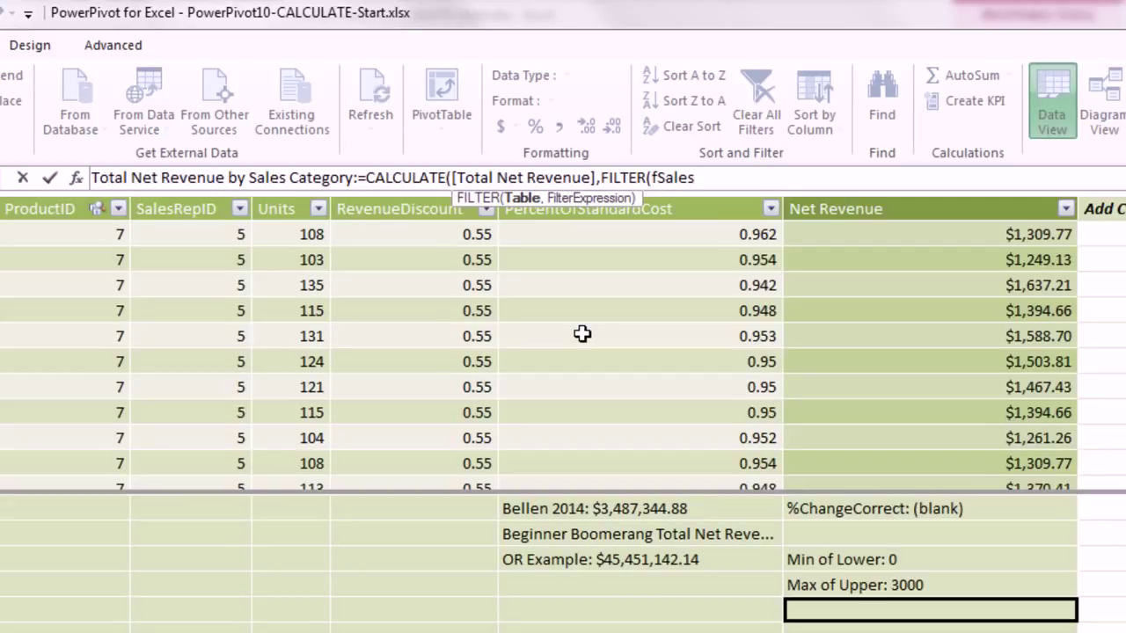
pyautogui.write(',')
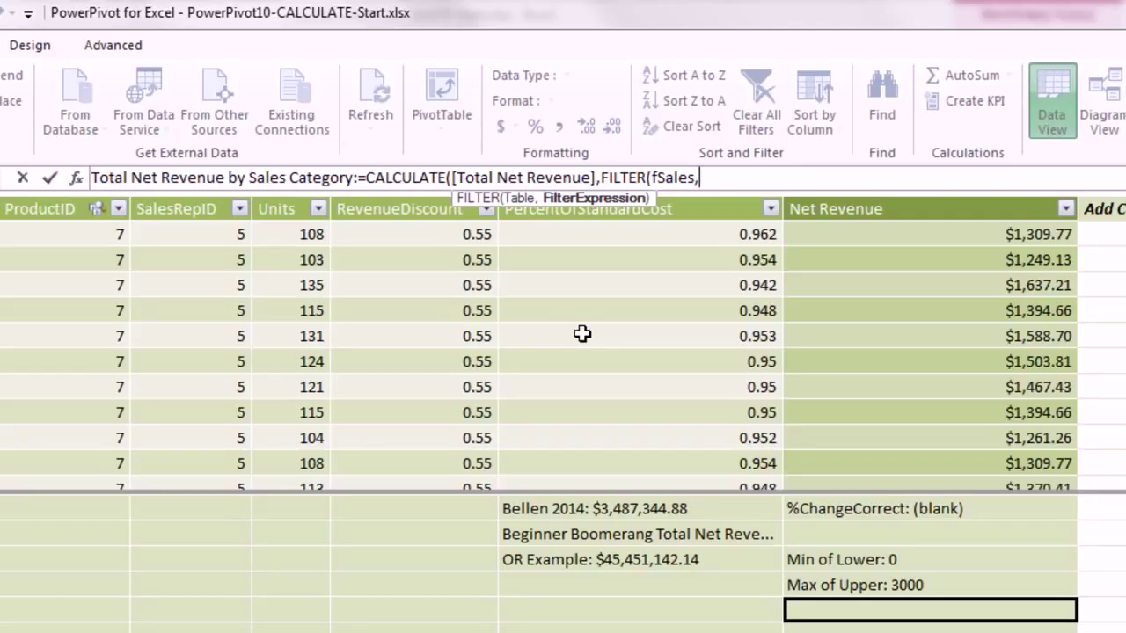
# - Enter the FILTER's lower-limit condition as fSales[Net Revenue]>=[Min of Lower]
pyautogui.write('fs')
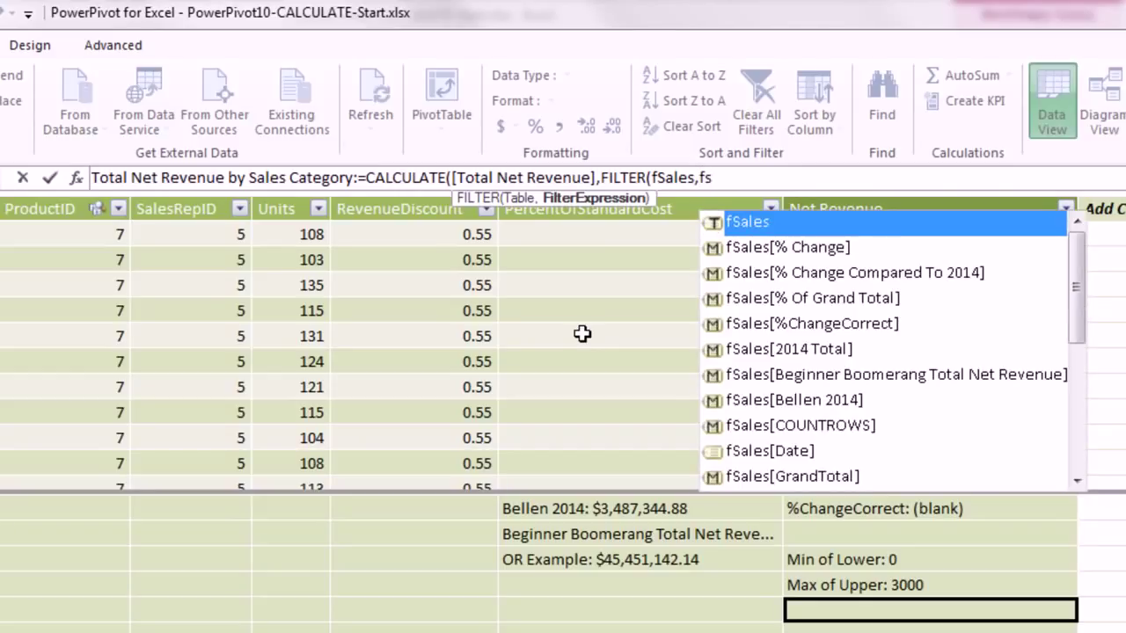
pyautogui.press('Down')
pyautogui.press('Down')
pyautogui.press('Down')
pyautogui.press('Down')
pyautogui.press('Down')
pyautogui.press('Down')
pyautogui.press('Down')
pyautogui.press('Down')
pyautogui.press('Down')
pyautogui.press('Down')
pyautogui.press('Down')
pyautogui.press('Down')
pyautogui.press('Down')
pyautogui.press('Down')
pyautogui.press('Down')
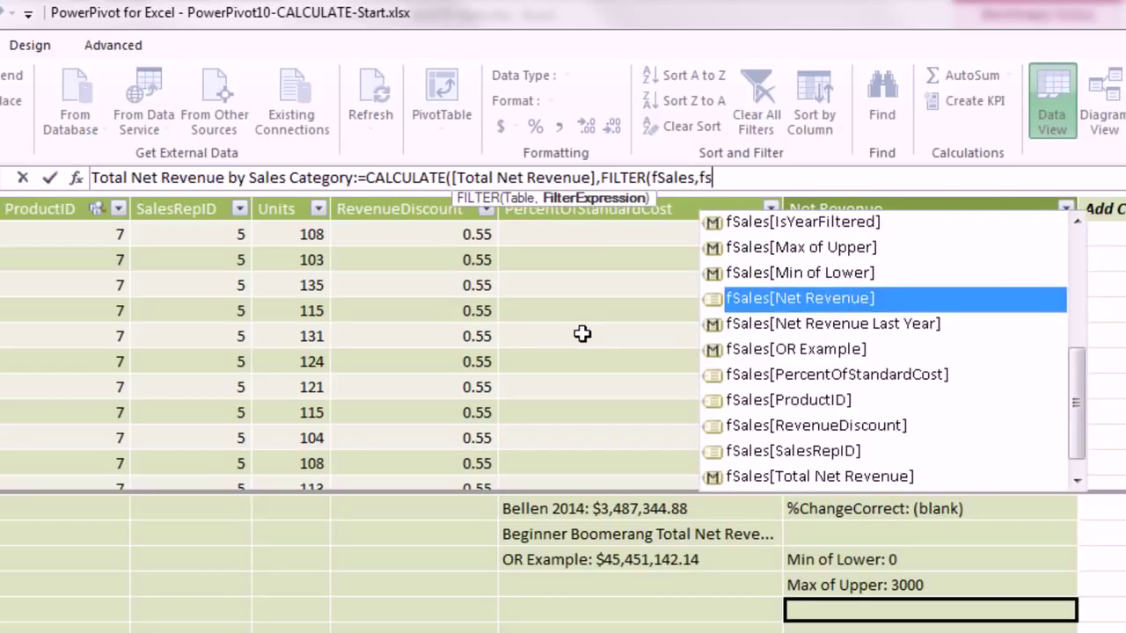
pyautogui.press('Tab')
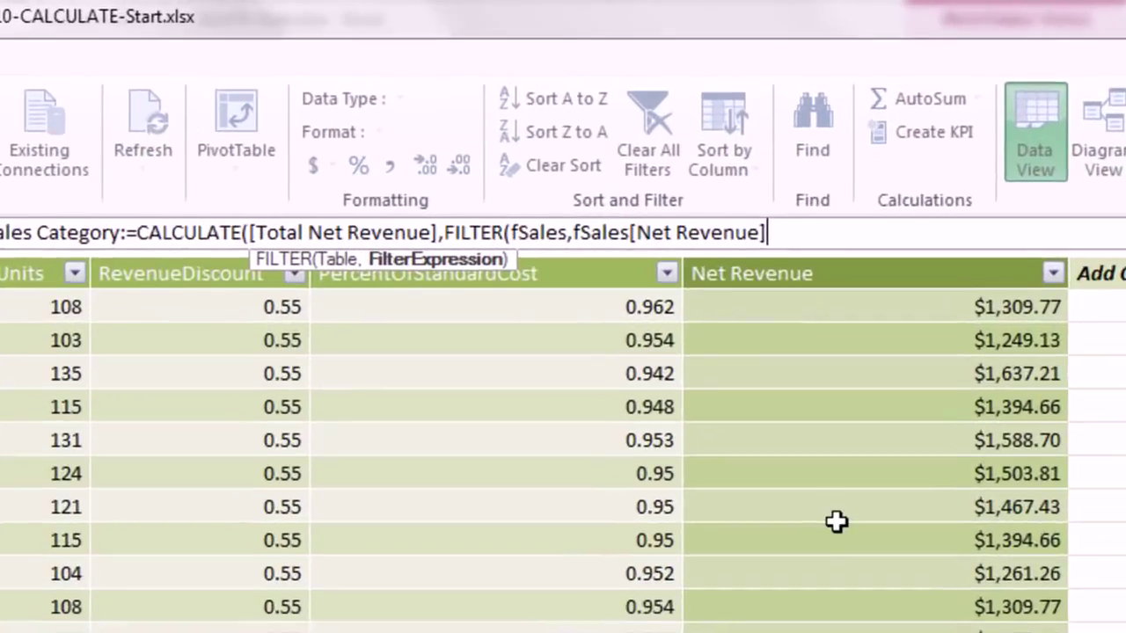
pyautogui.write('>')
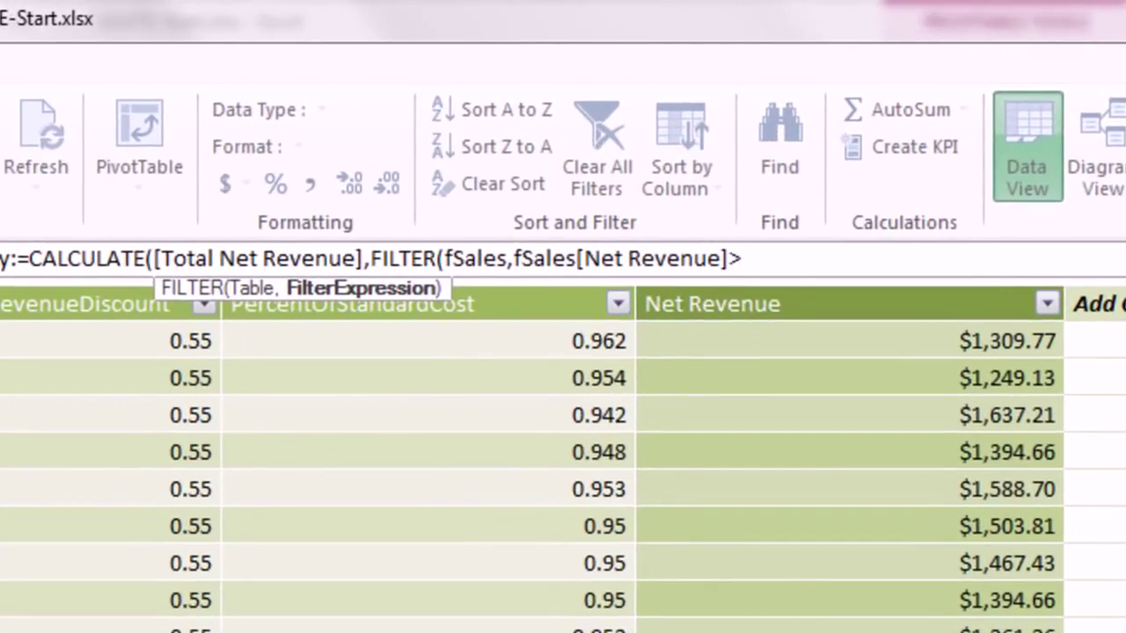
pyautogui.write('=[mi')
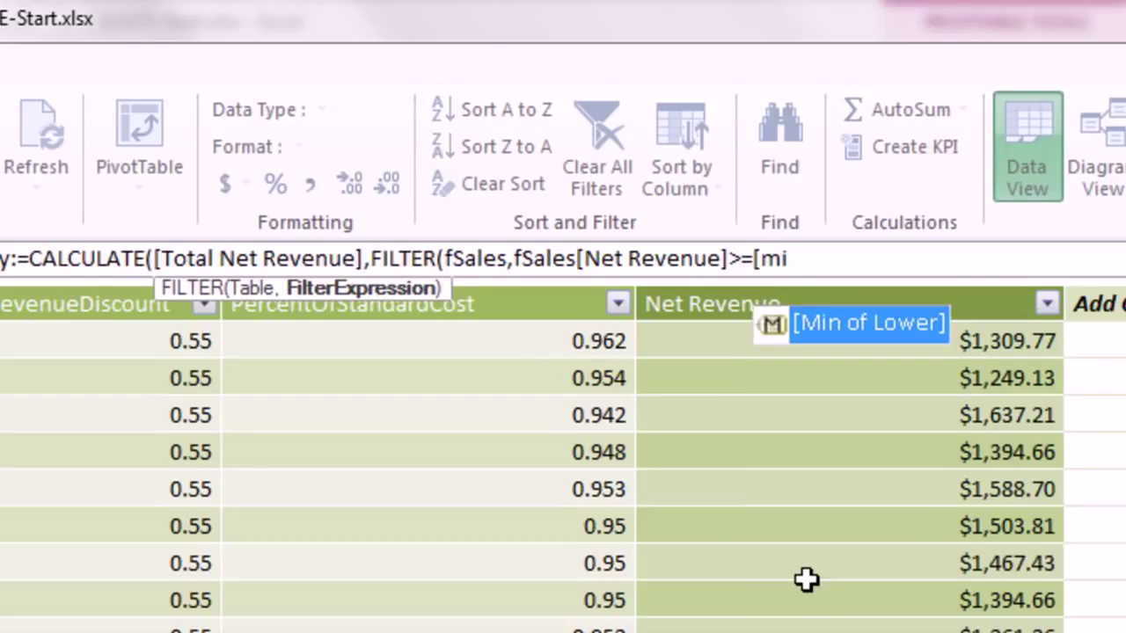
pyautogui.press('Tab')
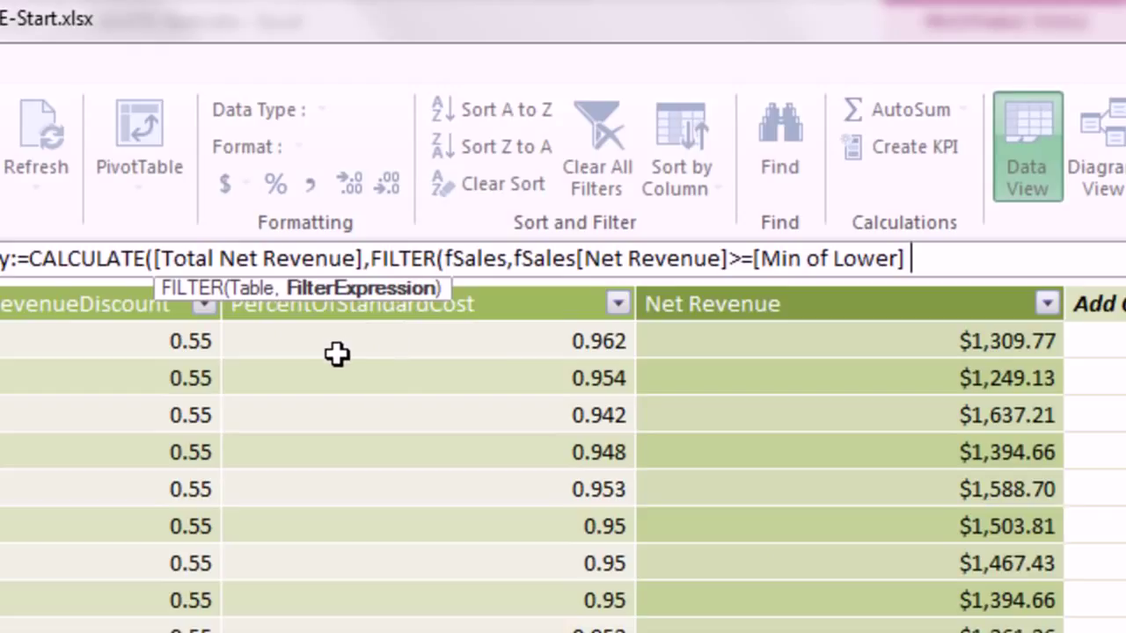
# - Extend the filter expression with the upper-limit condition && fSales[Net Revenue]<[Max of Upper]
pyautogui.write('&& ')
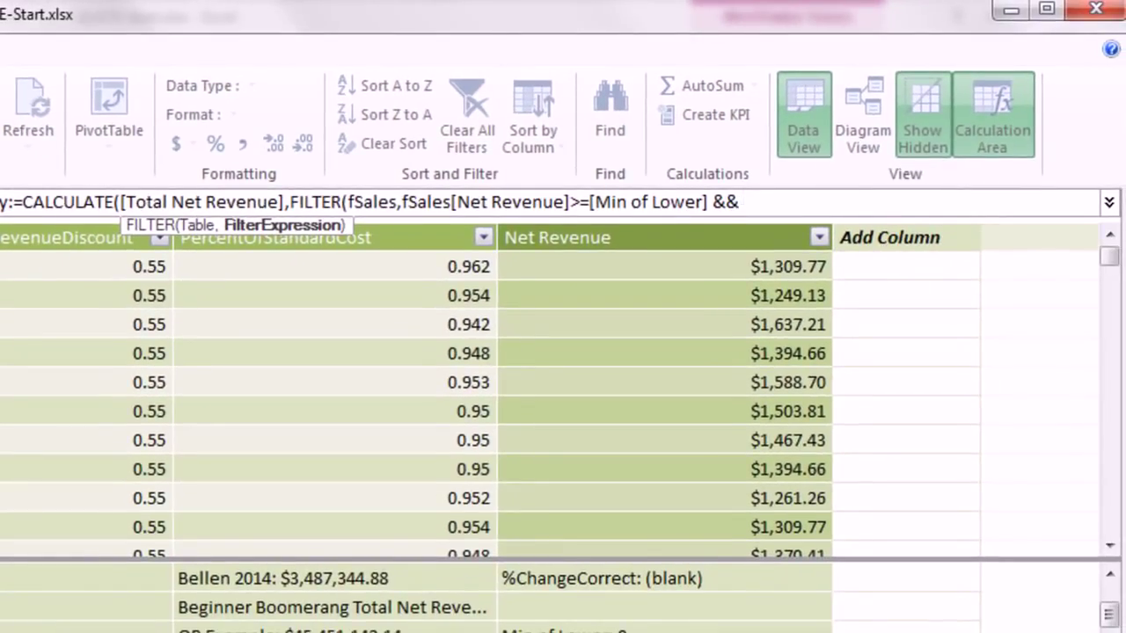
pyautogui.write('fs')
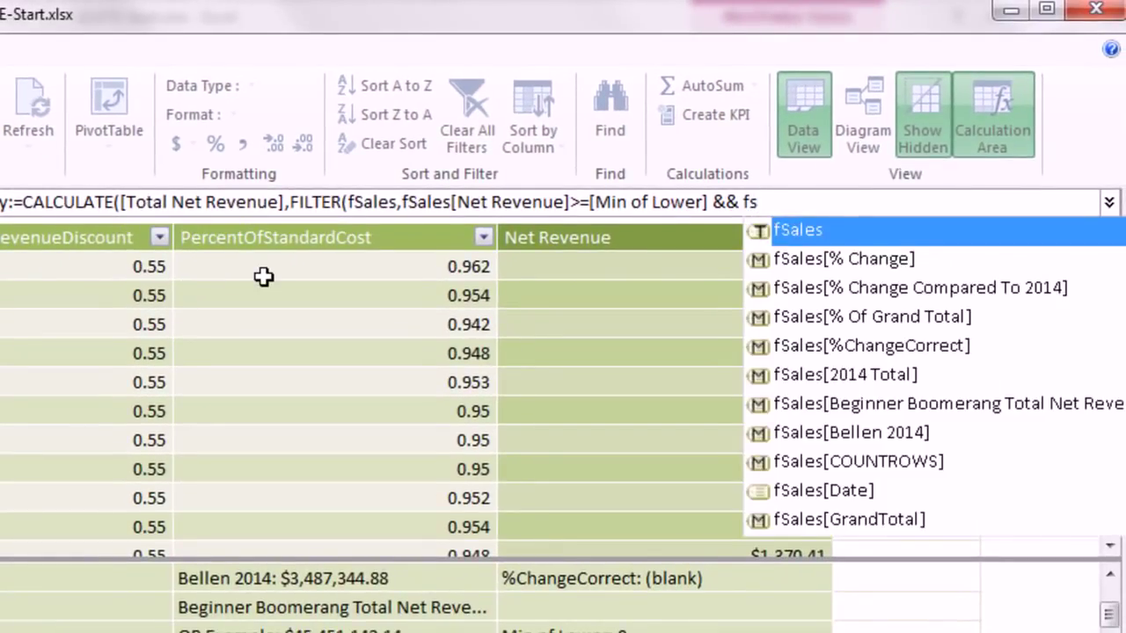
pyautogui.press('Down')
pyautogui.press('Down')
pyautogui.press('Down')
pyautogui.press('Down')
pyautogui.press('Down')
pyautogui.press('Down')
pyautogui.press('Down')
pyautogui.press('Down')
pyautogui.press('Down')
pyautogui.press('Down')
pyautogui.press('Down')
pyautogui.press('Down')
pyautogui.press('Down')
pyautogui.press('Down')
pyautogui.press('Tab')
pyautogui.write('<')
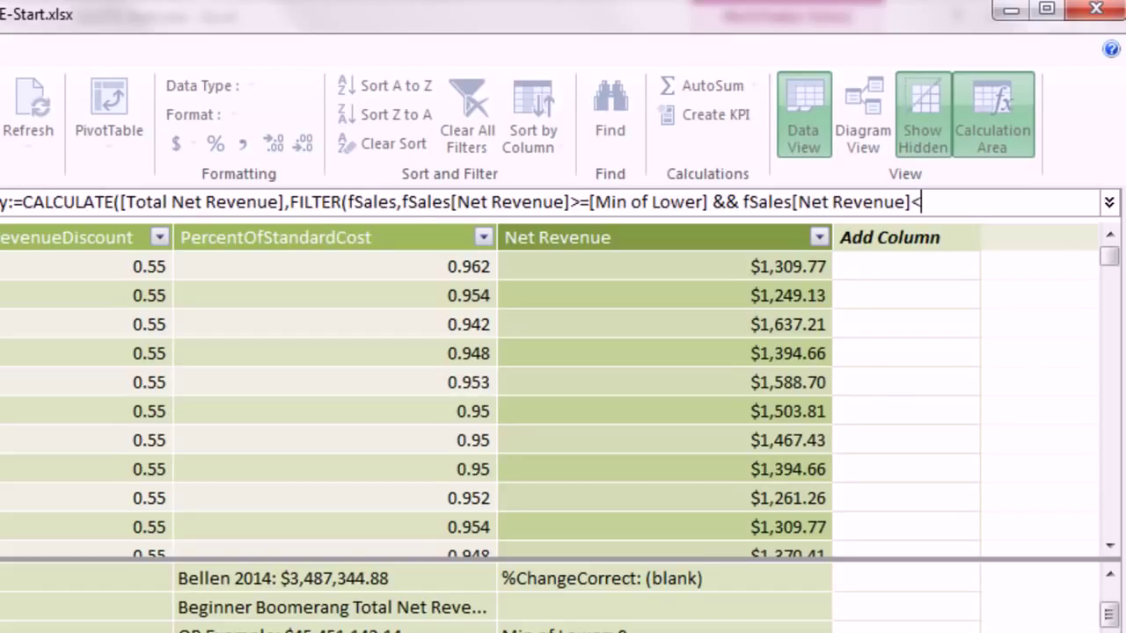
pyautogui.write('[ma')
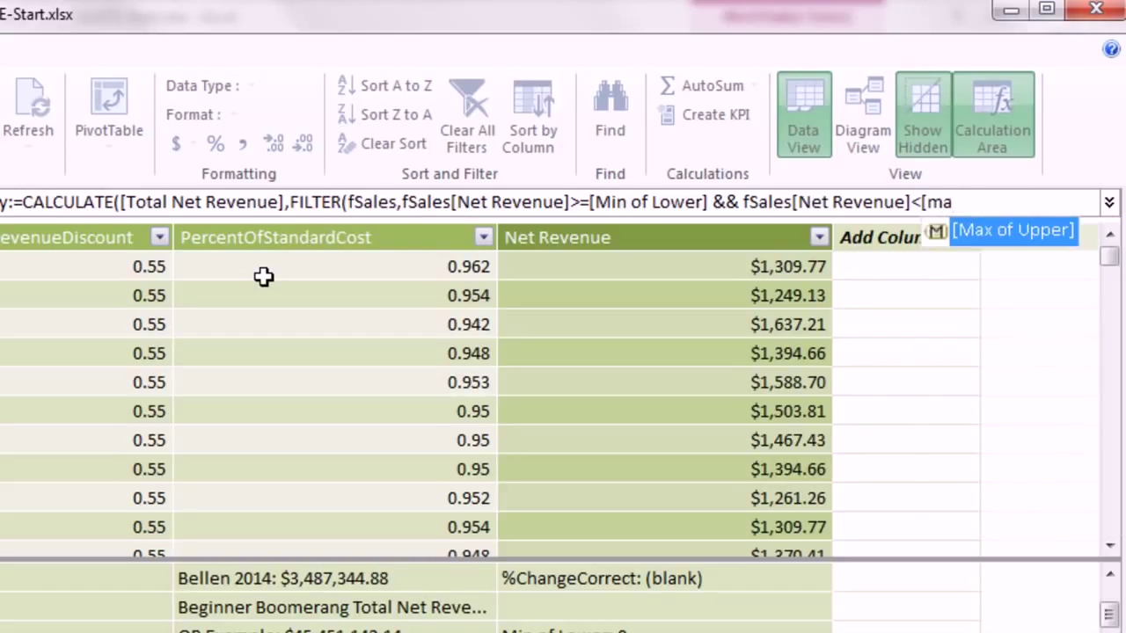
pyautogui.press('Tab')
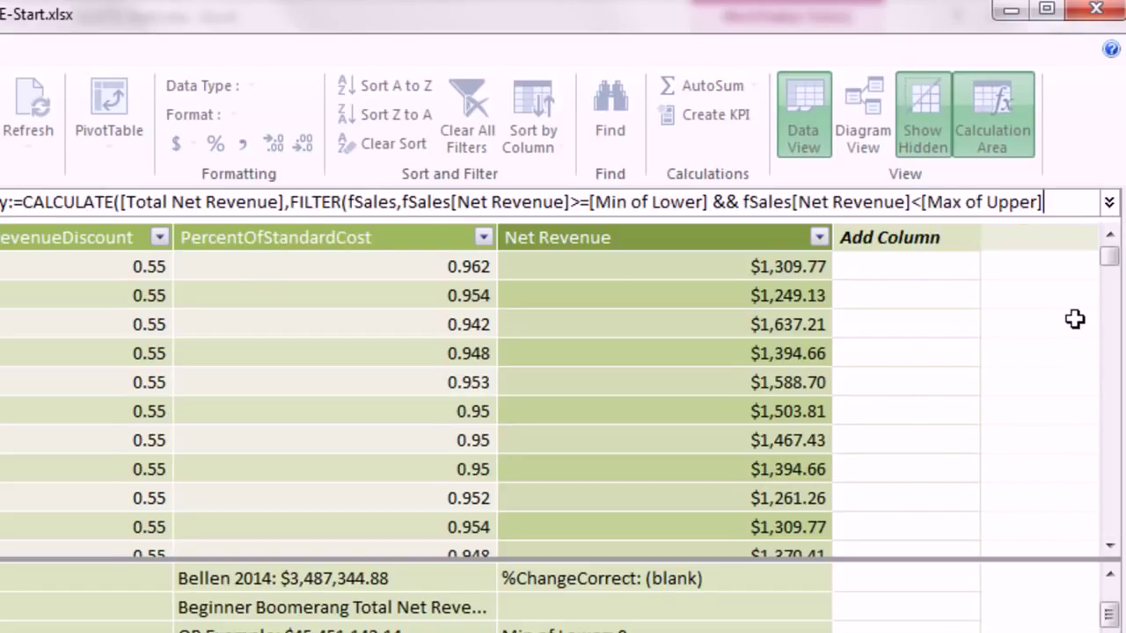
# - Check the complete FILTER argument, close both the FILTER and CALCULATE functions, and commit the measure
pyautogui.write(')')
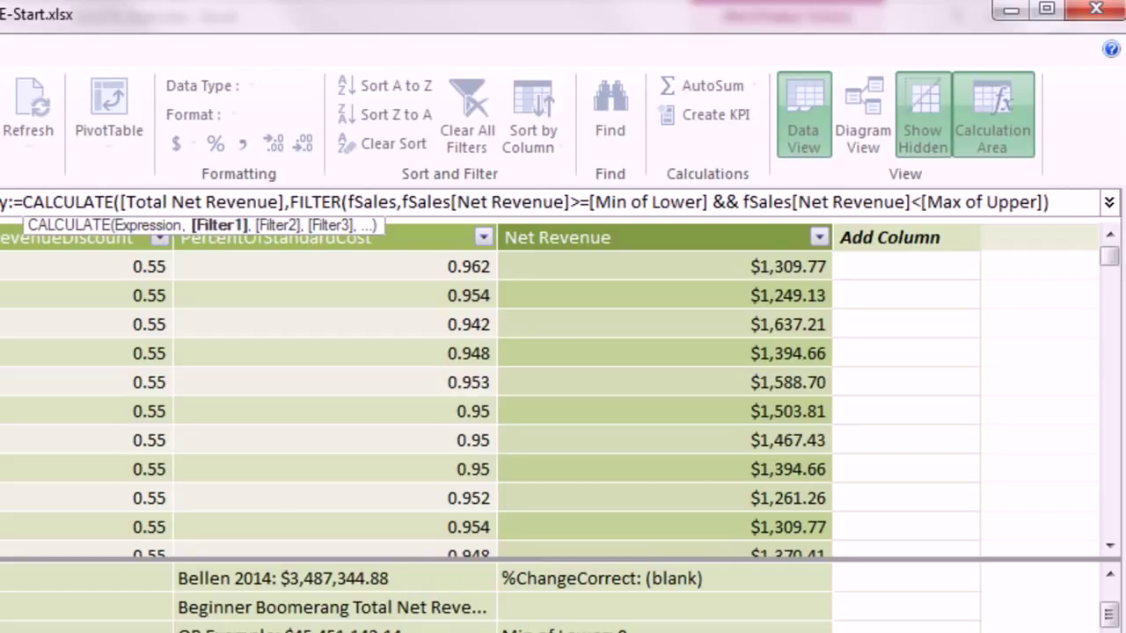
pyautogui.click(220, 225)
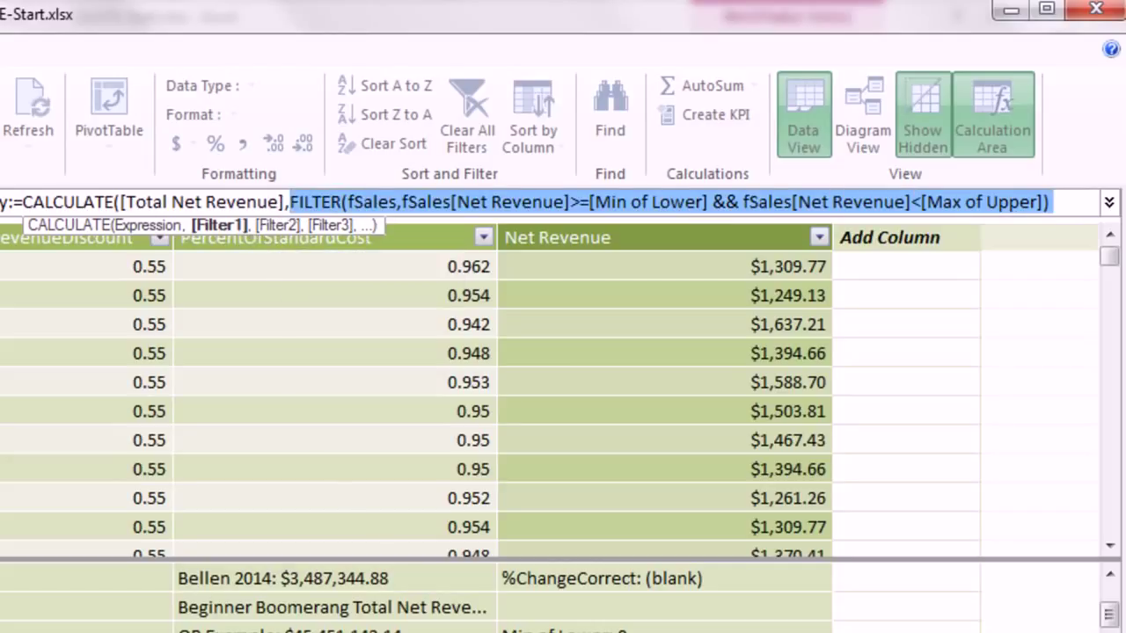
pyautogui.click(1046, 202)
pyautogui.write(')')
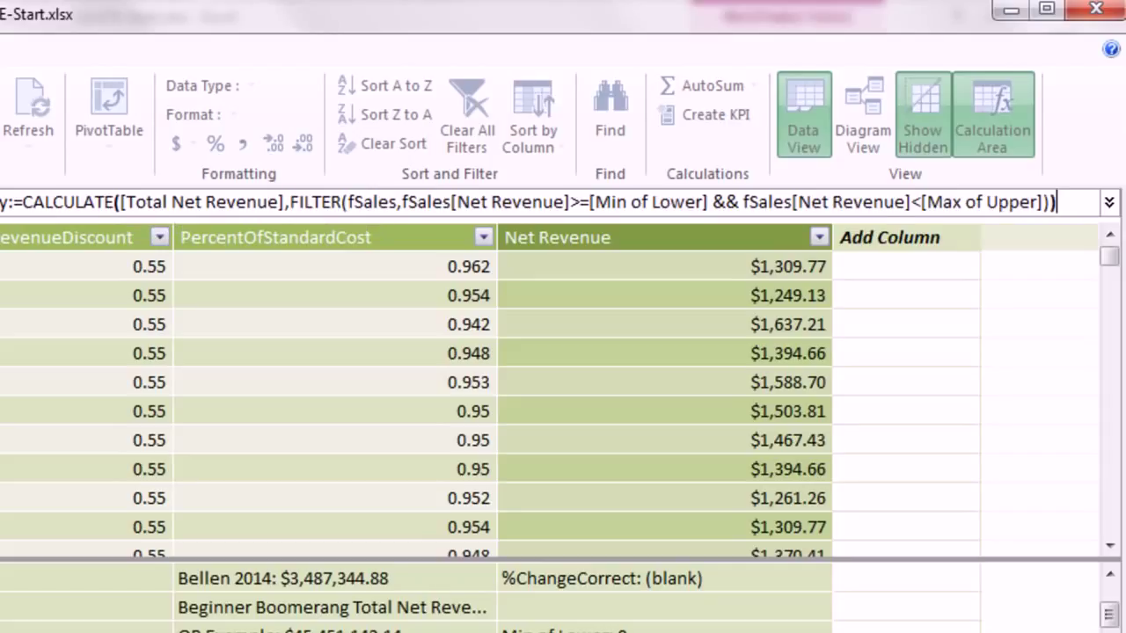
pyautogui.press('Return')
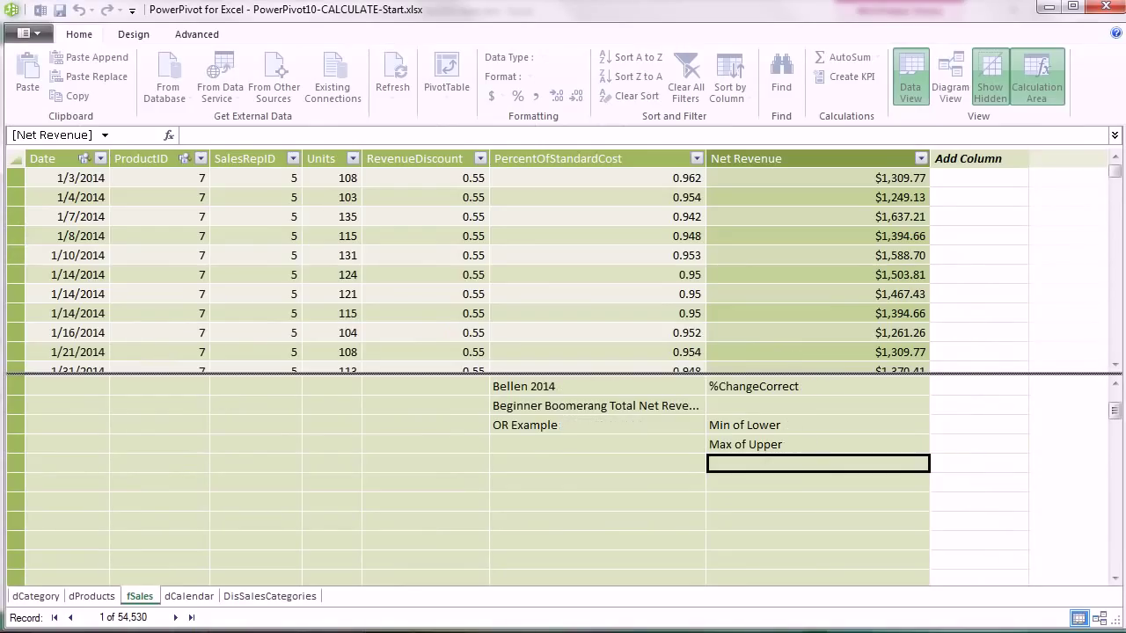
# - Widen the Net Revenue column and format the Total Net Revenue by Sales Category measure as $ English (United States) currency
pyautogui.moveTo(928, 163); pyautogui.dragTo(1034, 163)
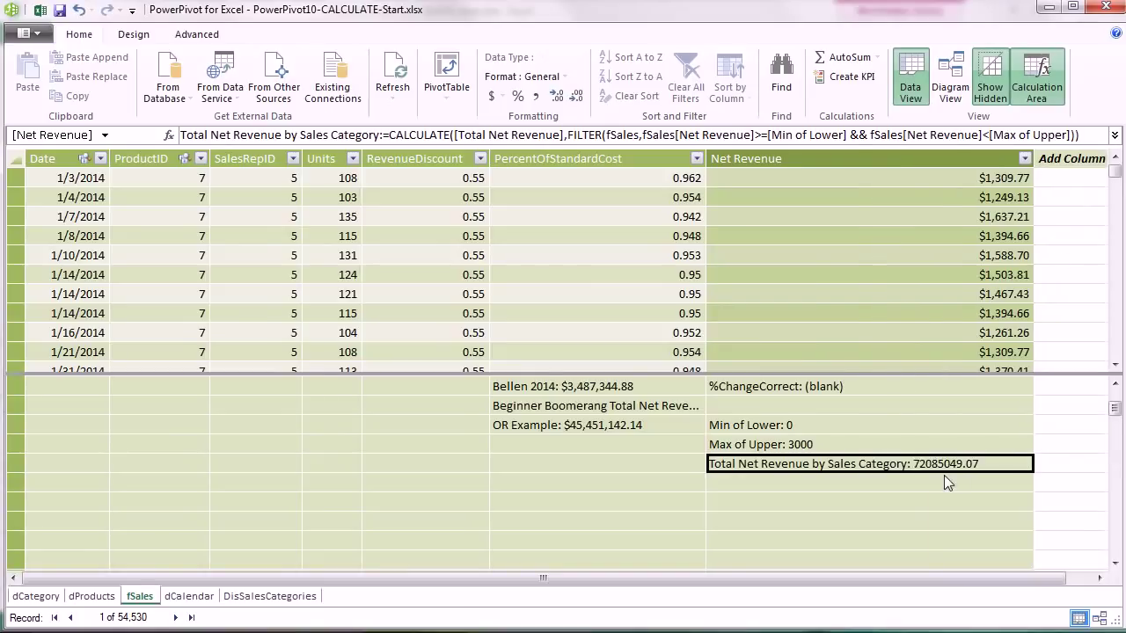
pyautogui.click(501, 96)
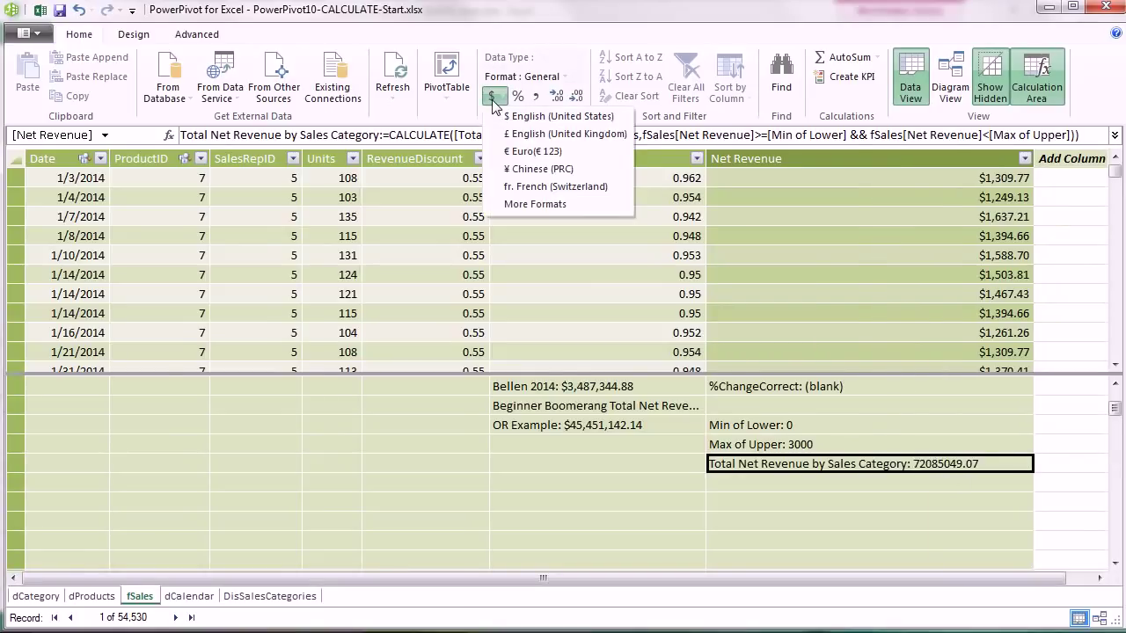
pyautogui.click(520, 125)
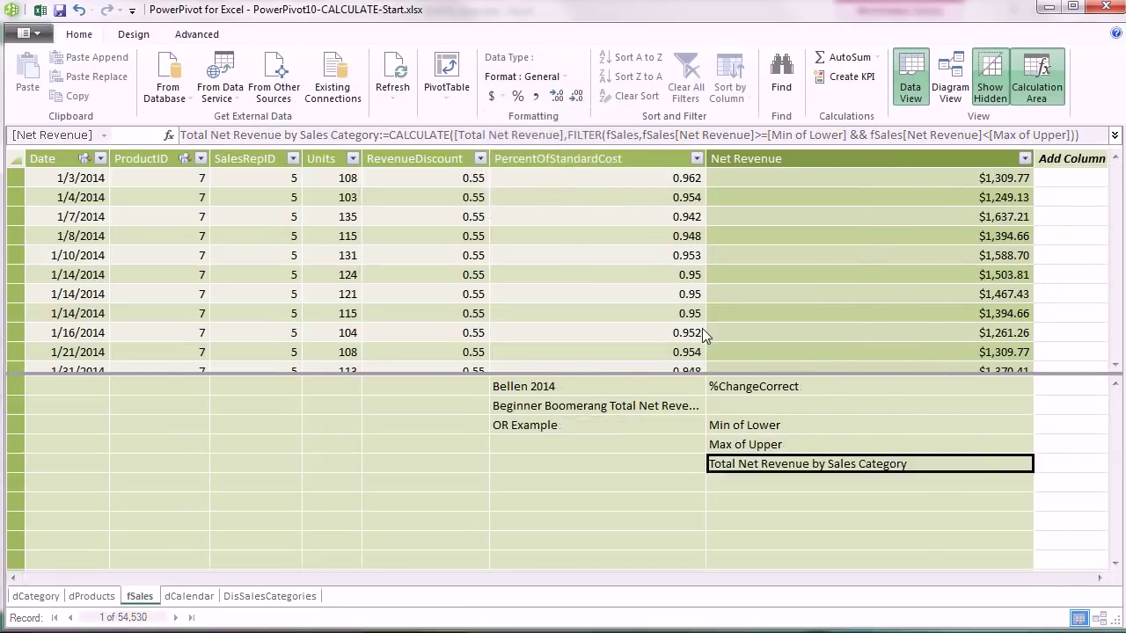
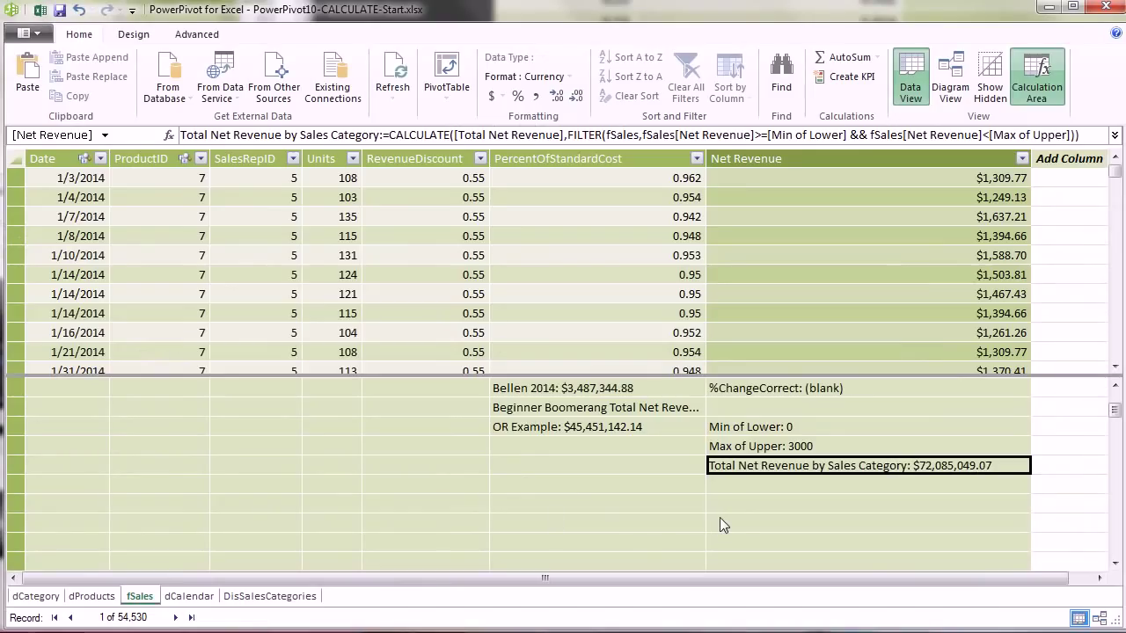
# - Switch to Excel and add the fSales measure Total Net Revenue by Sales Category to the Frequency PivotTable's values
pyautogui.hotkey('alt', 'Tab')
pyautogui.hotkey('alt', 'Tab')
pyautogui.click(237, 313)
pyautogui.click(239, 307)
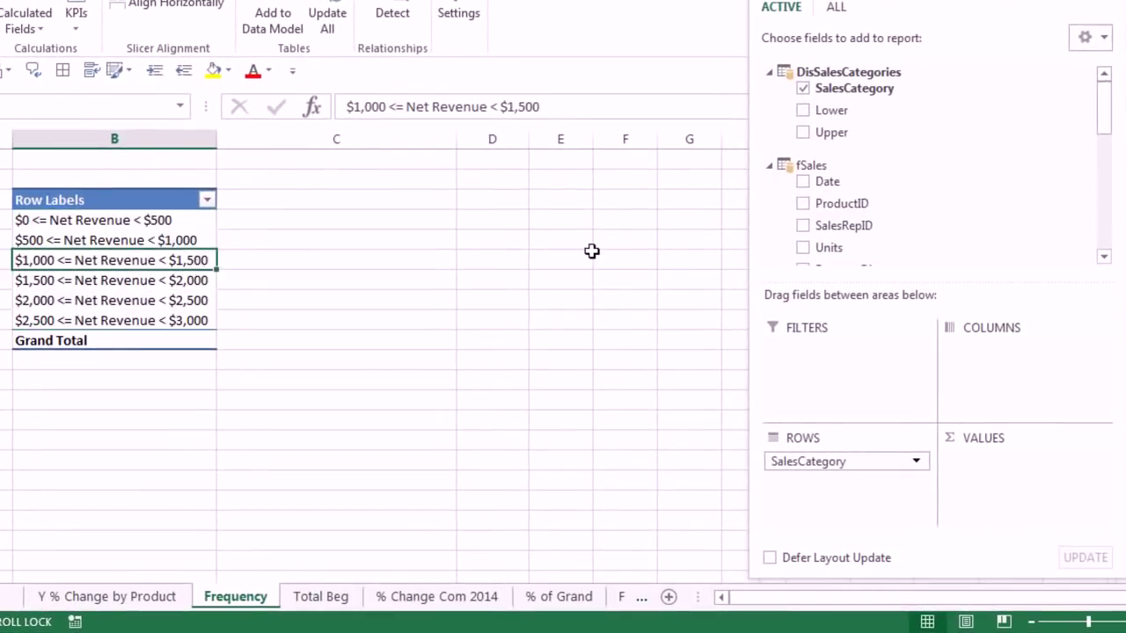
pyautogui.moveTo(1104, 127); pyautogui.dragTo(1108, 259)
pyautogui.moveTo(805, 243); pyautogui.dragTo(1022, 488)
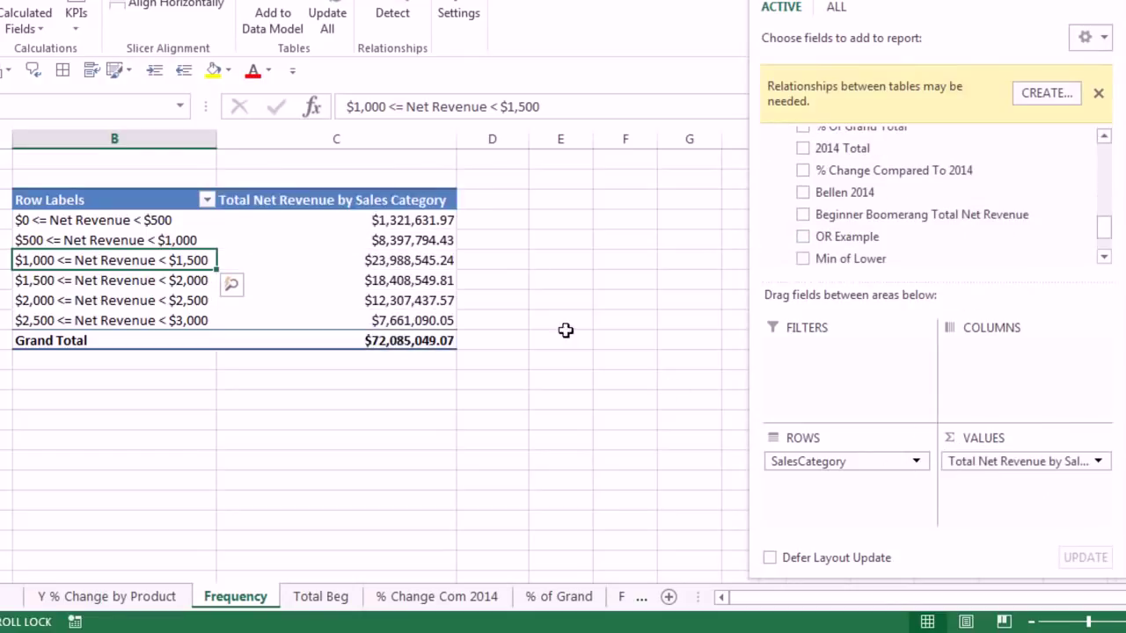
# - Examine the net revenue totals of the individual sales categories in the PivotTable
pyautogui.click(400, 239)
pyautogui.click(397, 260)
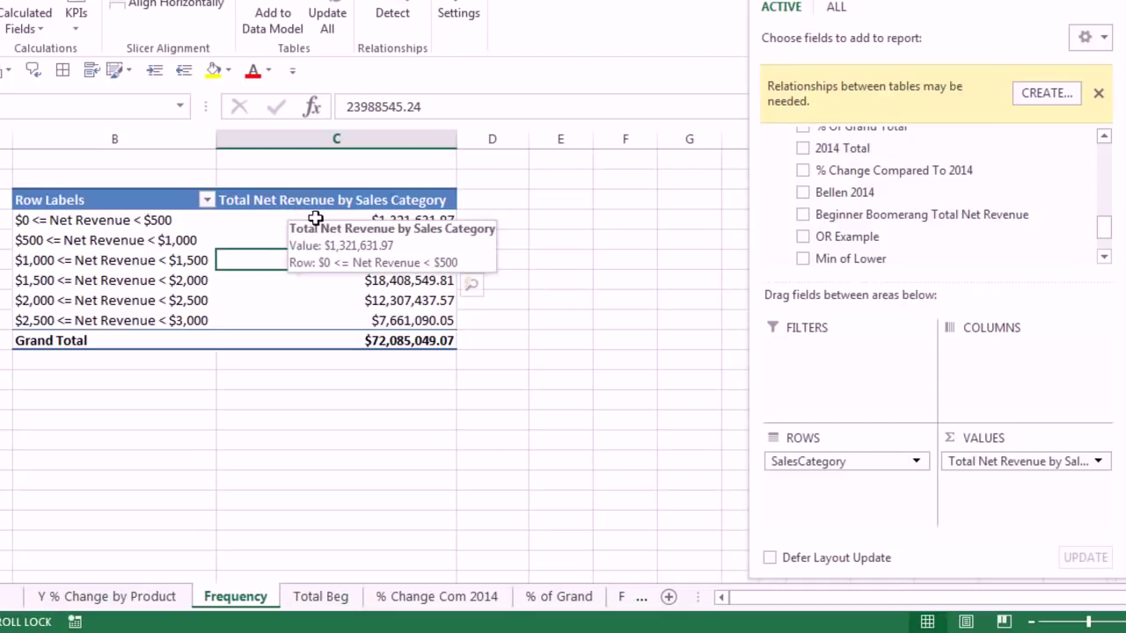
pyautogui.press('Down')
pyautogui.press('Down')
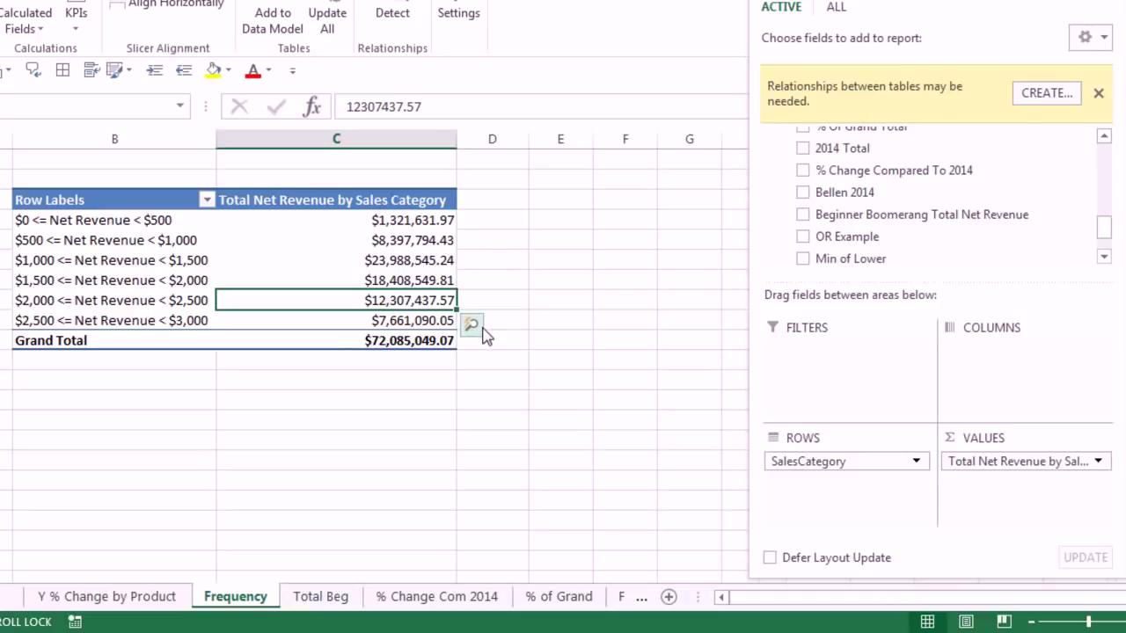
# - Switch to PowerPivot and review the fSales Net Revenue column and the limits in the DisSalesCategories table
pyautogui.hotkey('alt', 'Tab')
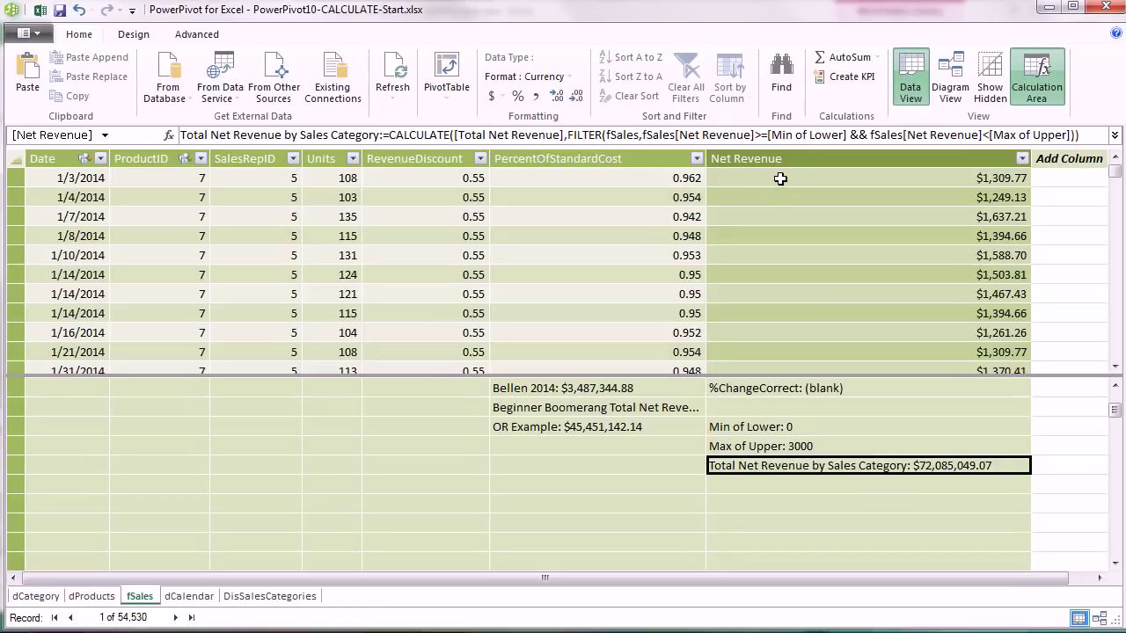
pyautogui.moveTo(780, 179); pyautogui.dragTo(286, 564)
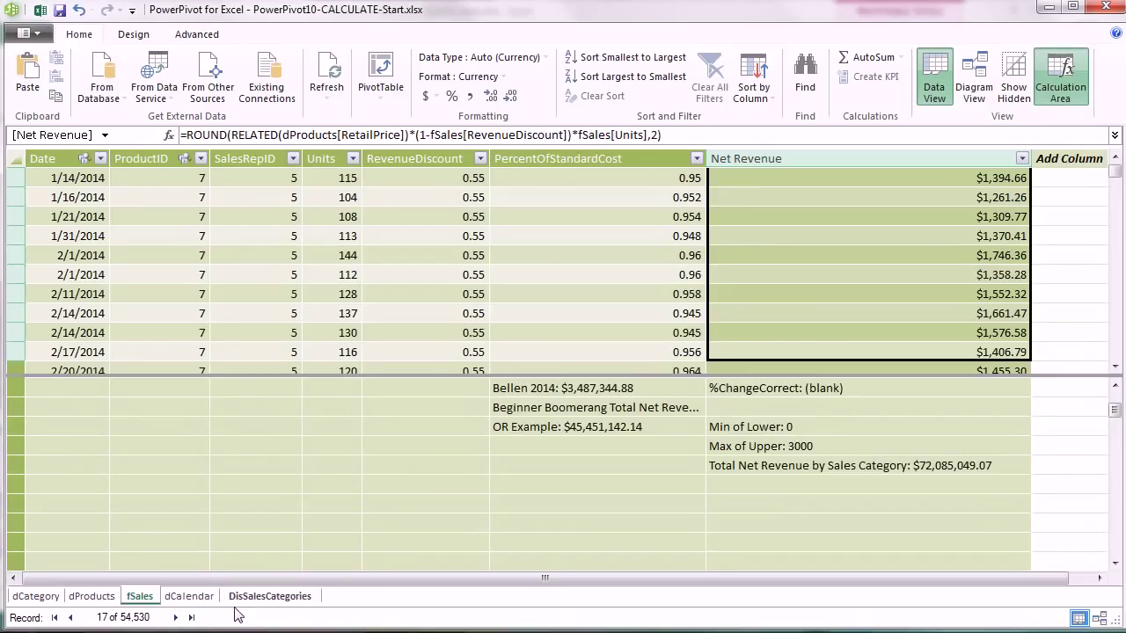
pyautogui.click(574, 563)
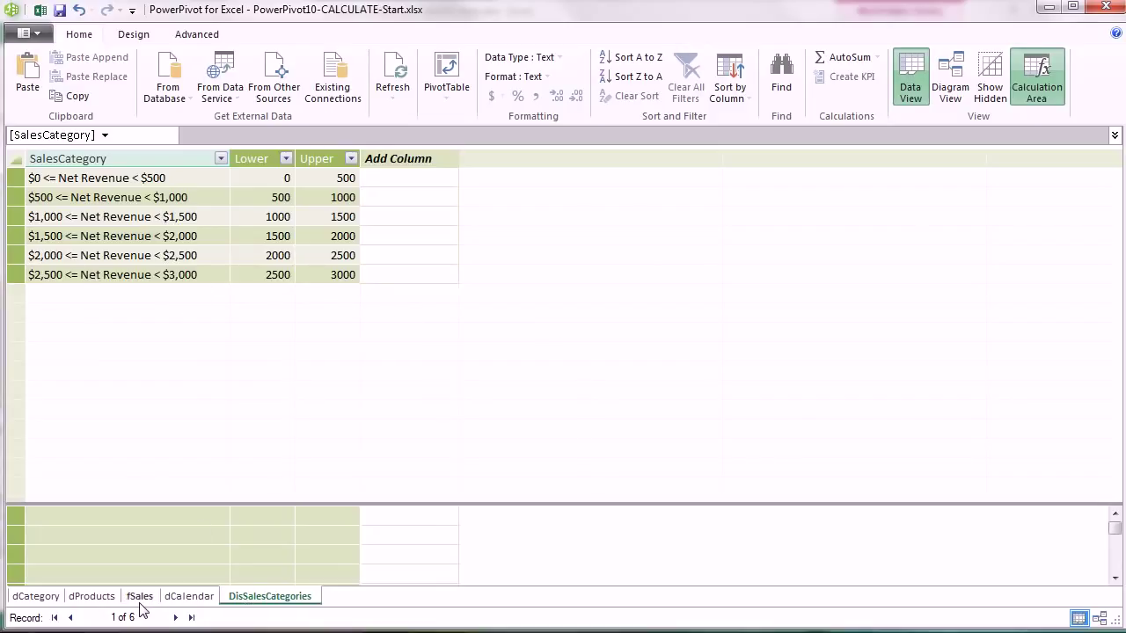
# - Create the fSales measure Test Max For Net Revenue:=MAX(fSales[Net Revenue]) in an empty calculation cell under Net Revenue
pyautogui.click(137, 598)
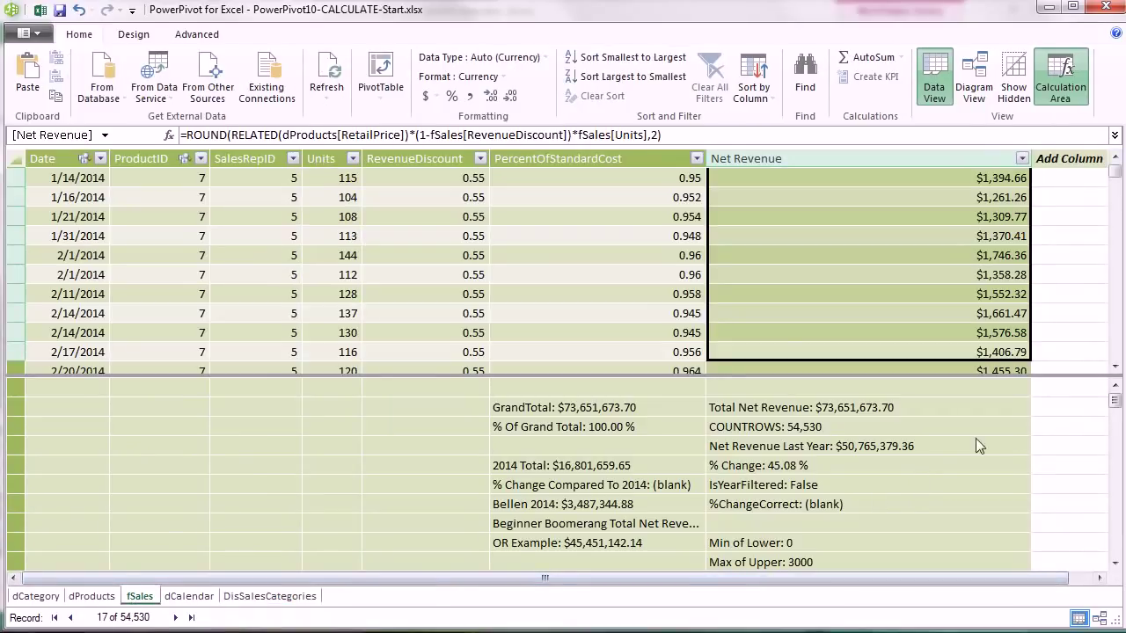
pyautogui.click(1009, 432)
pyautogui.scroll(-4, 994, 437)
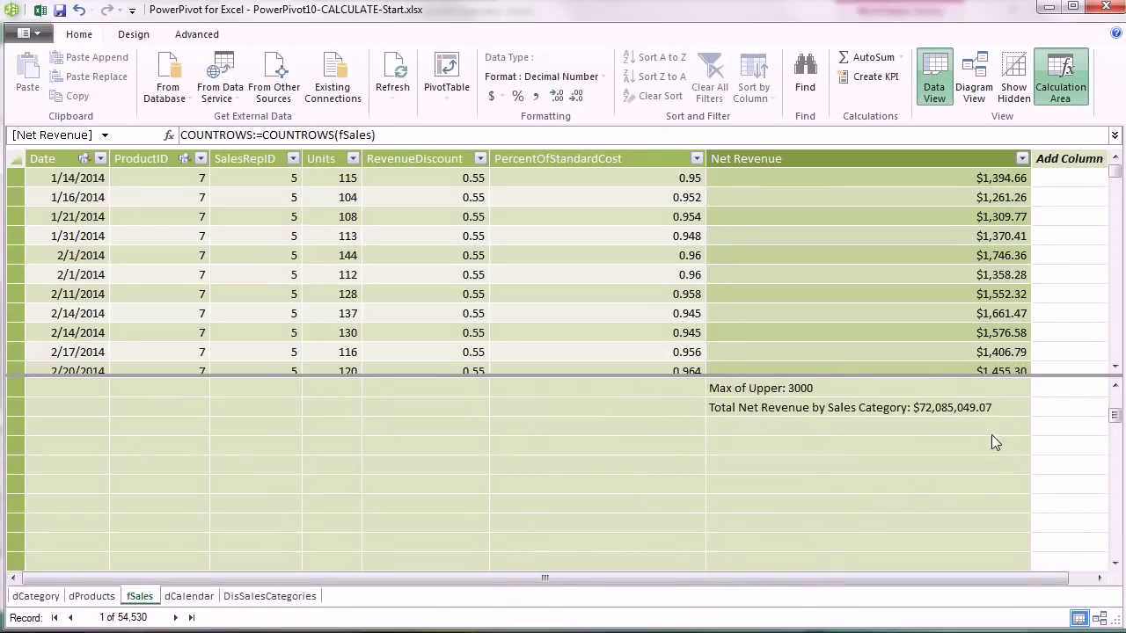
pyautogui.click(771, 485)
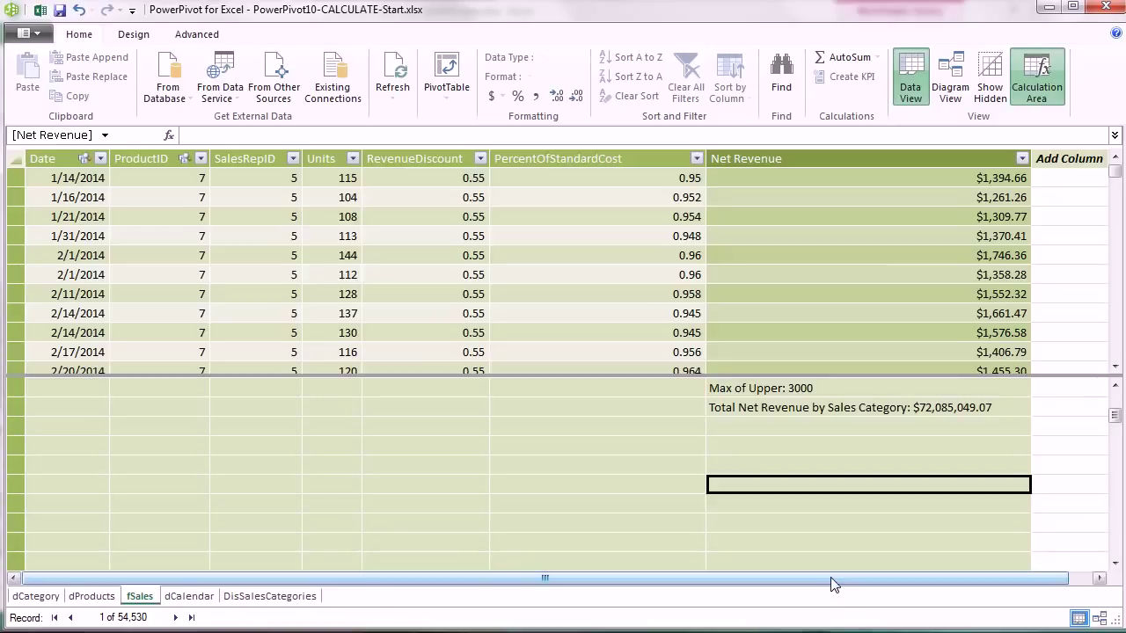
pyautogui.write('=')
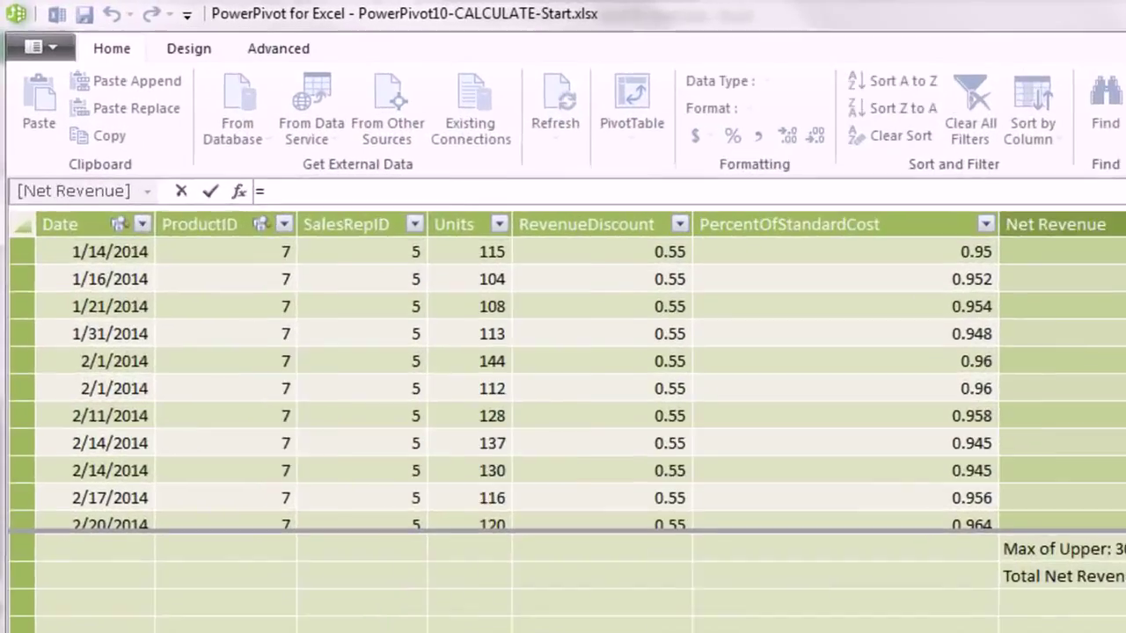
pyautogui.press('BackSpace')
pyautogui.write('Test Max For Net Revenue:=max')
pyautogui.press('Tab')
pyautogui.write('fs')
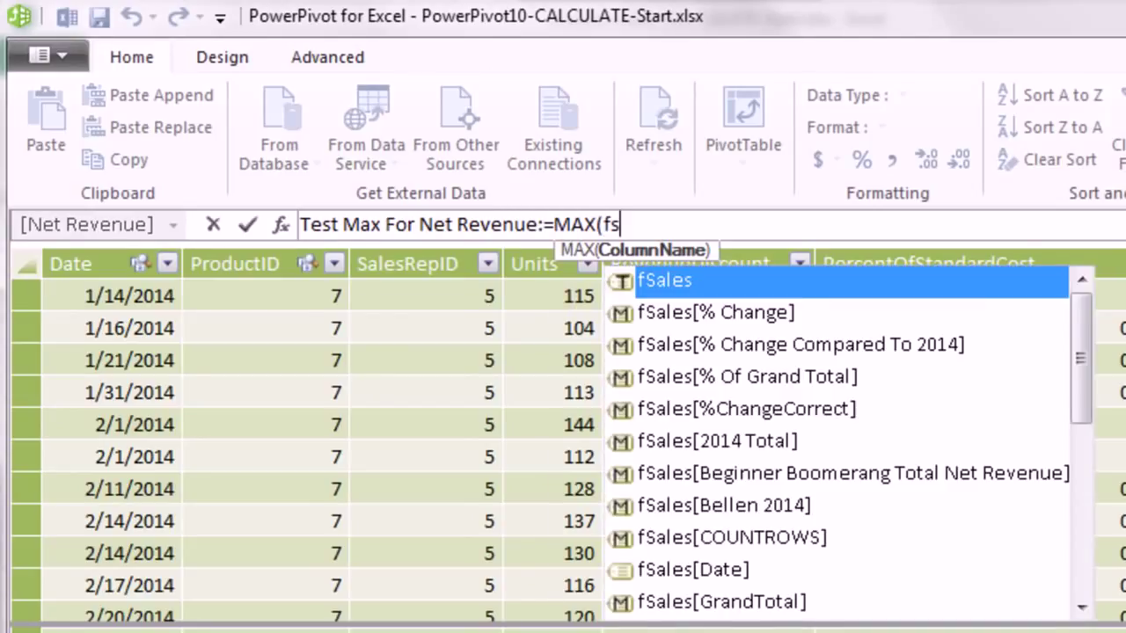
pyautogui.press('Down')
pyautogui.press('Down')
pyautogui.press('Down')
pyautogui.press('Down')
pyautogui.press('Down')
pyautogui.press('Down')
pyautogui.press('Down')
pyautogui.press('Down')
pyautogui.press('Down')
pyautogui.press('Down')
pyautogui.press('Down')
pyautogui.press('Down')
pyautogui.press('Down')
pyautogui.press('Down')
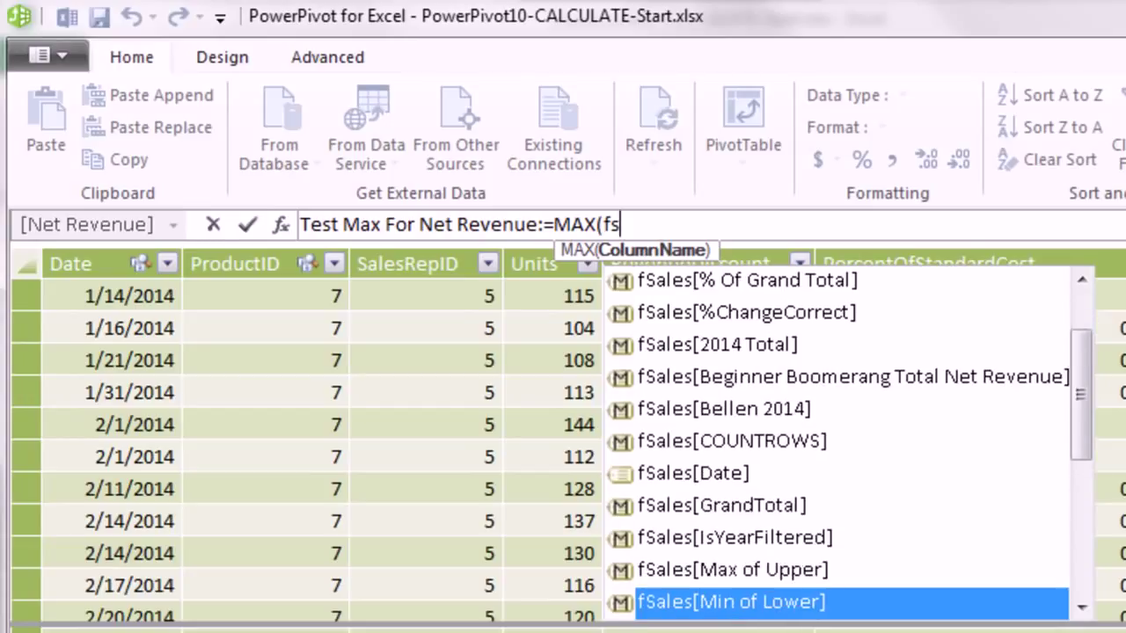
pyautogui.press('Down')
pyautogui.press('Up')
pyautogui.press('Tab')
pyautogui.write(')')
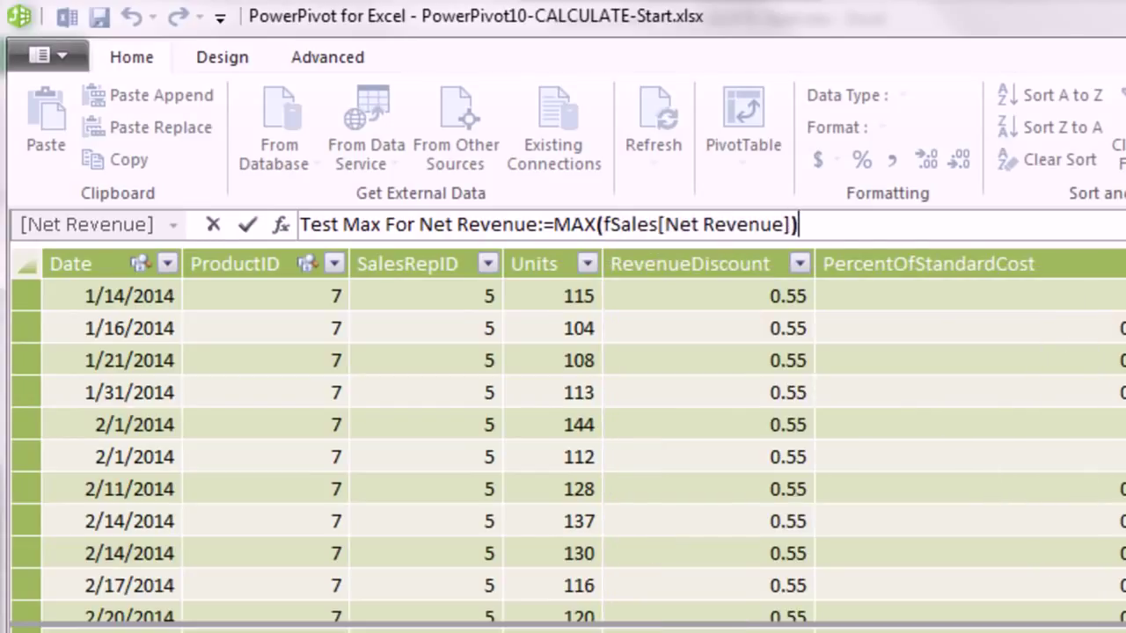
pyautogui.press('Return')
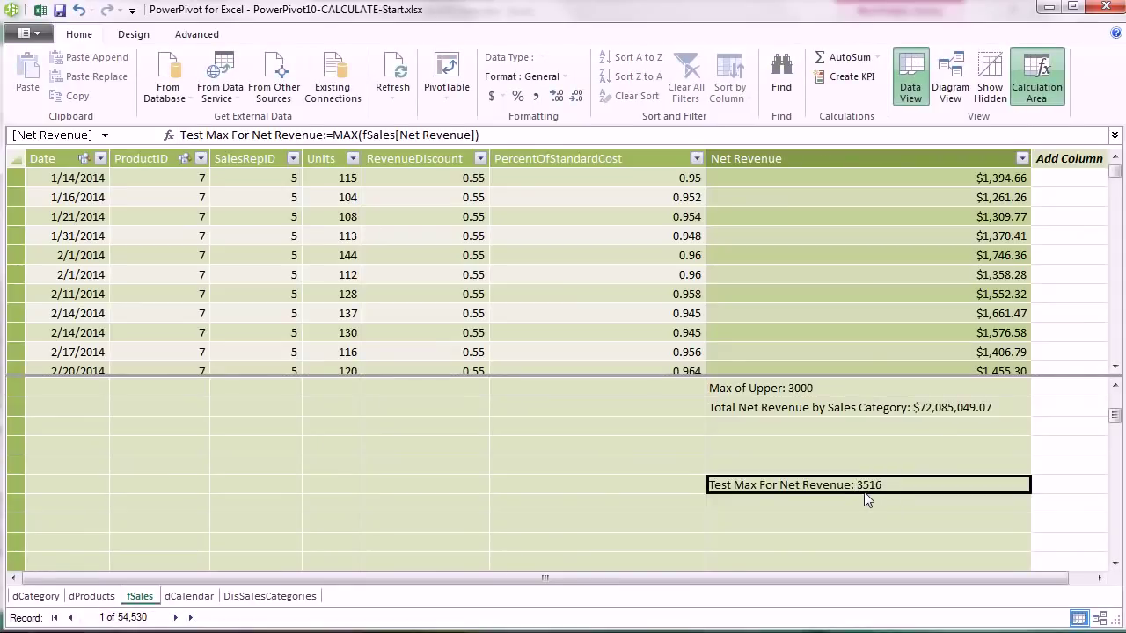
# - Open the source workbook PowerPivot10-SourceData.xlsx and inspect the SalesCategory formula in the last row of the DisSalesCategories sheet
pyautogui.click(269, 596)
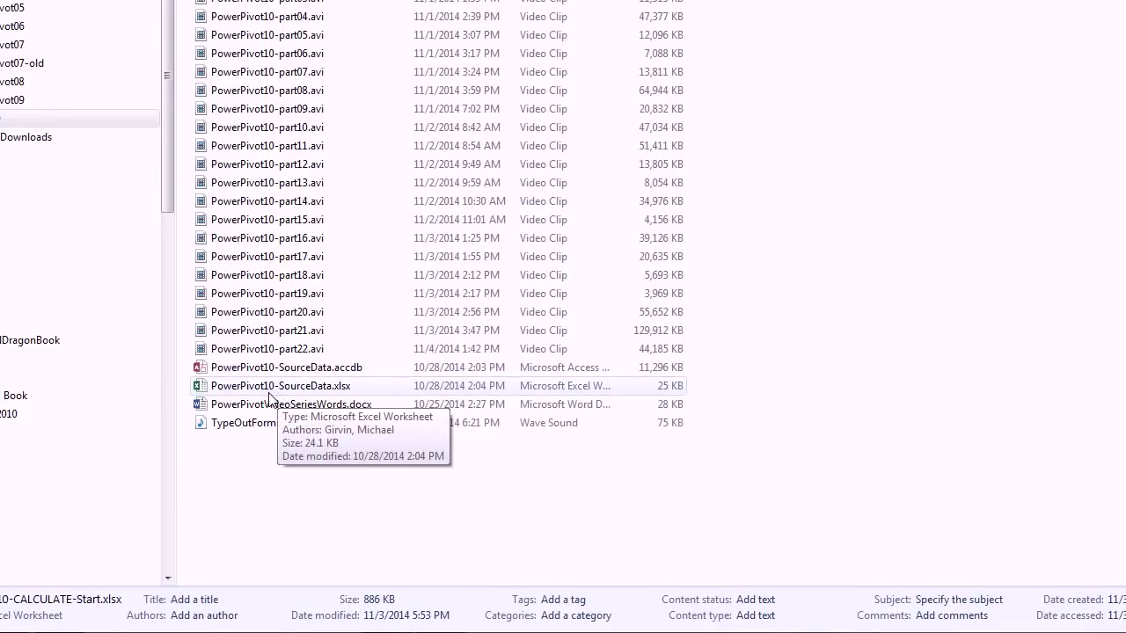
pyautogui.doubleClick(269, 387)
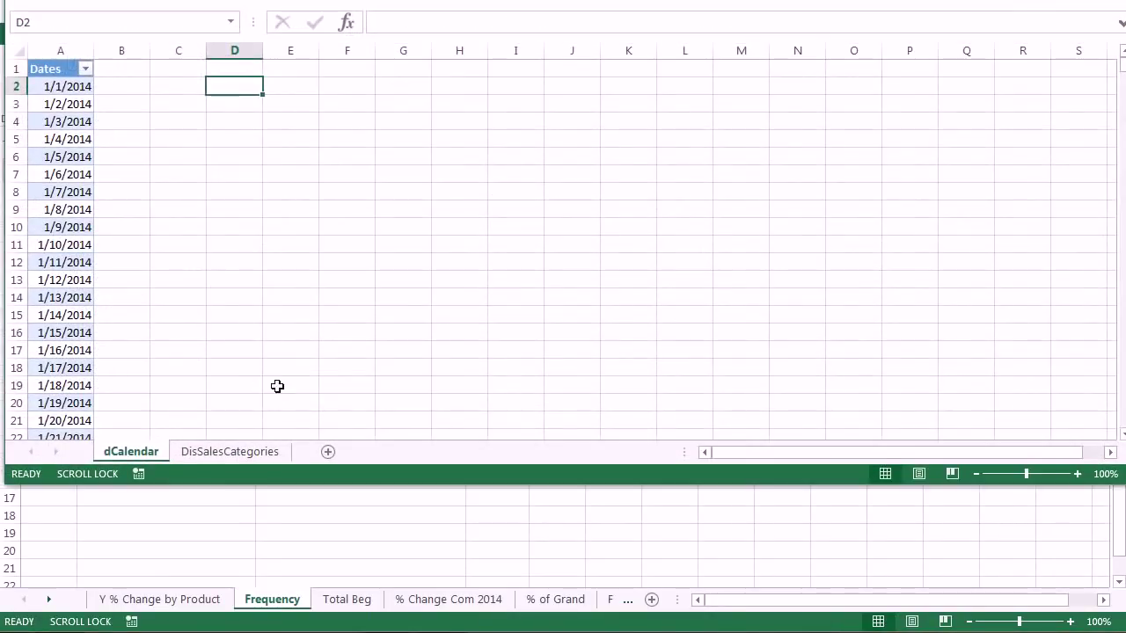
pyautogui.click(216, 452)
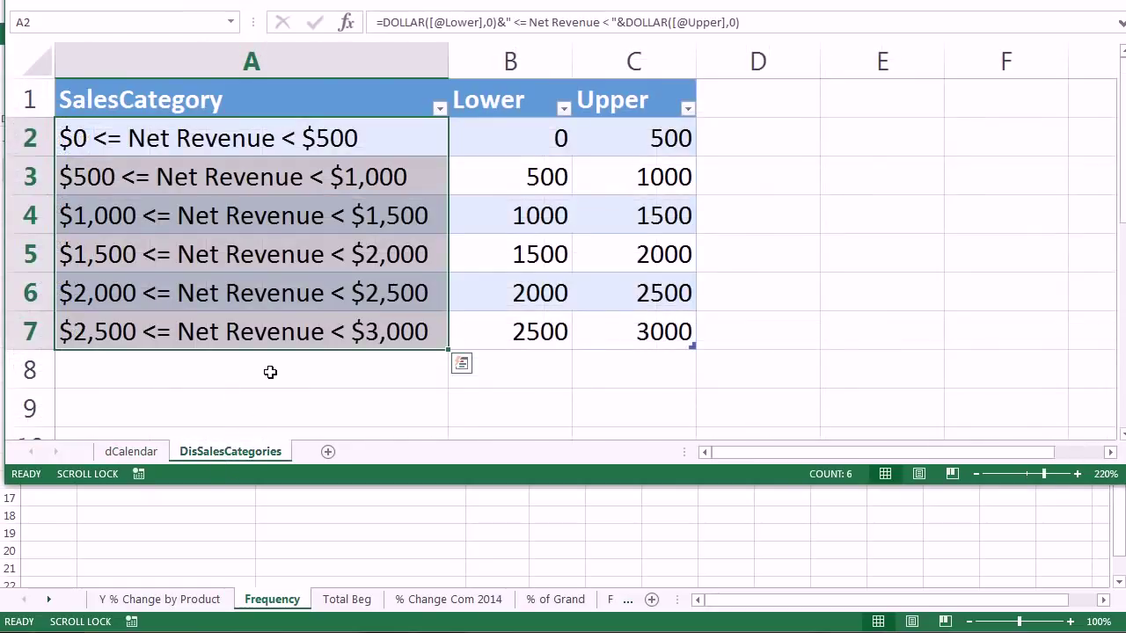
pyautogui.click(314, 333)
pyautogui.press('F2')
pyautogui.press('Escape')
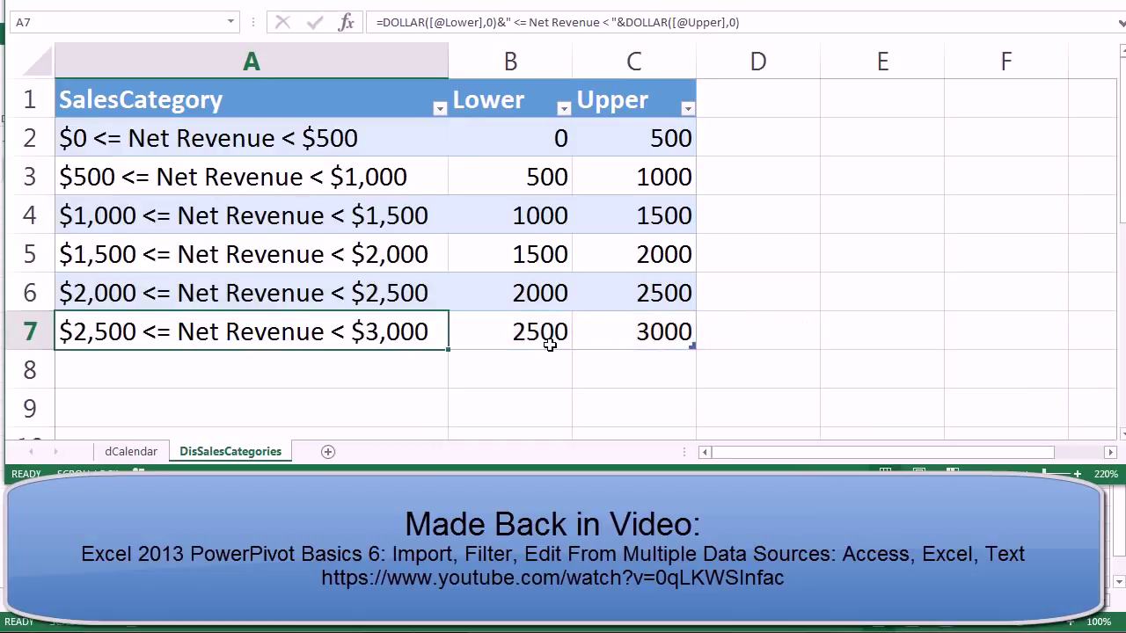
# - Fill row 7 of the sales category table down through row 9 to extend the Upper limit to 4000, and save and close the workbook
pyautogui.click(547, 337)
pyautogui.moveTo(356, 332); pyautogui.dragTo(706, 426)
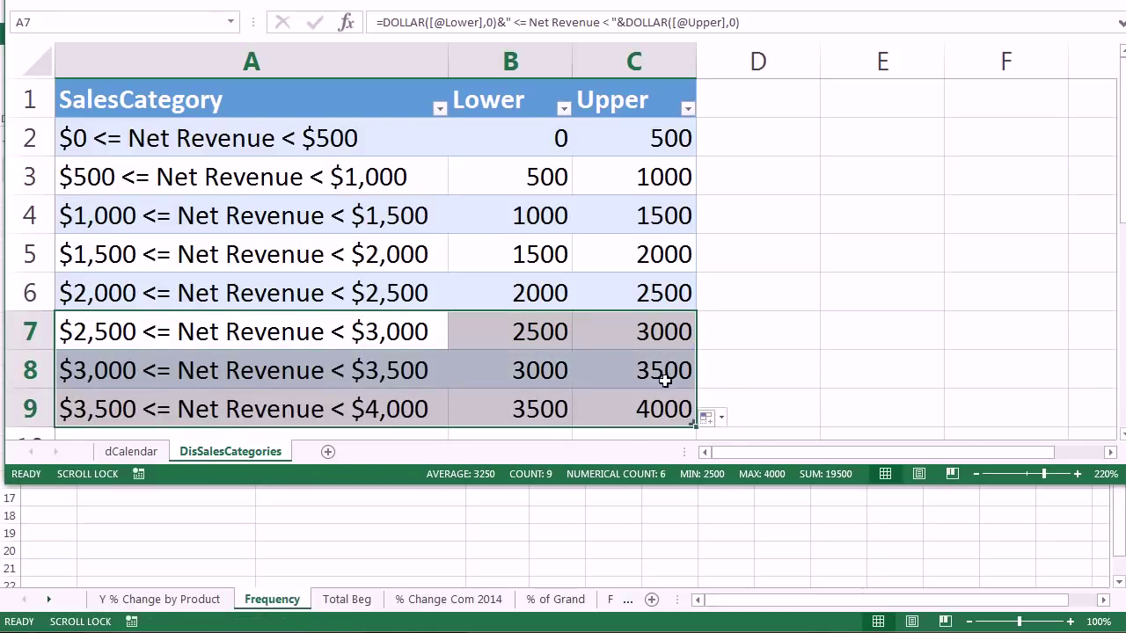
pyautogui.click(534, 412)
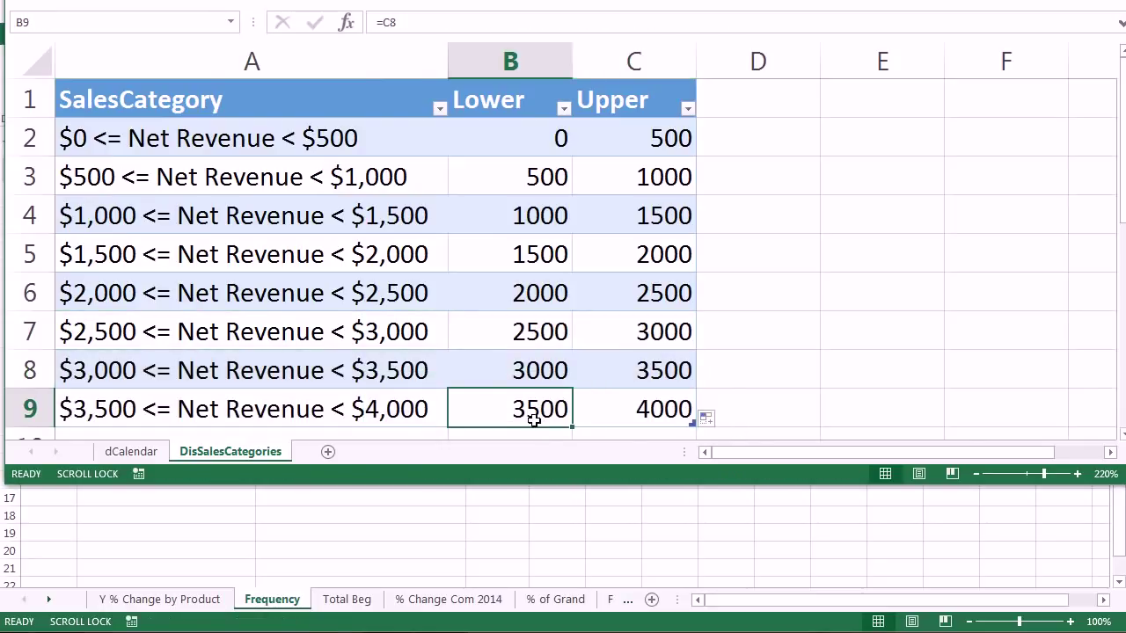
pyautogui.click(666, 409)
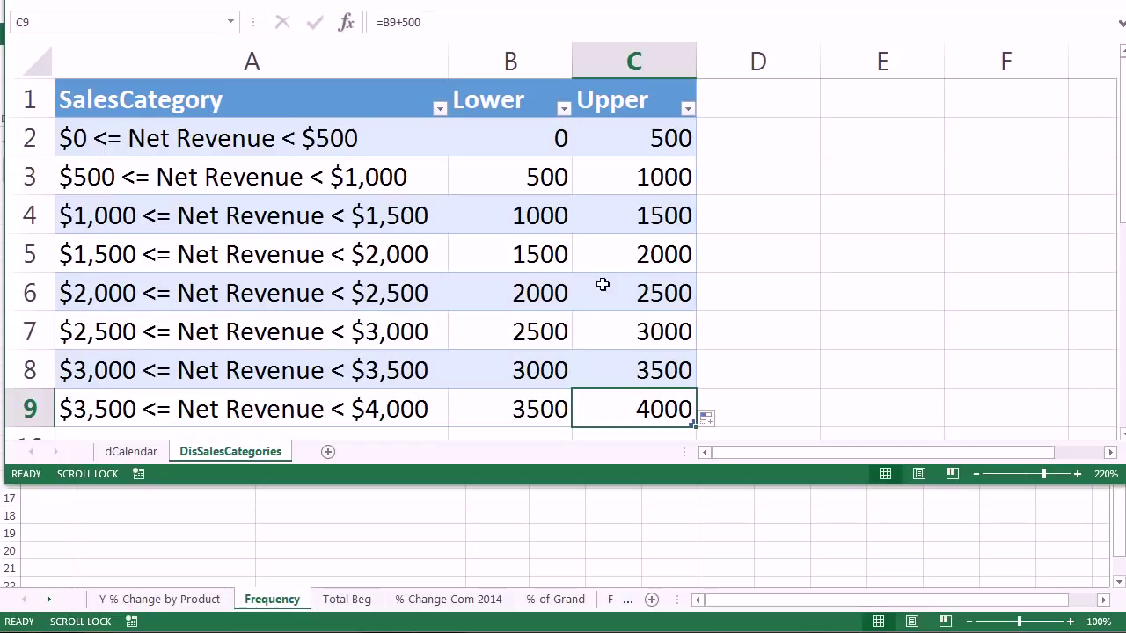
pyautogui.hotkey('ctrl', 's')
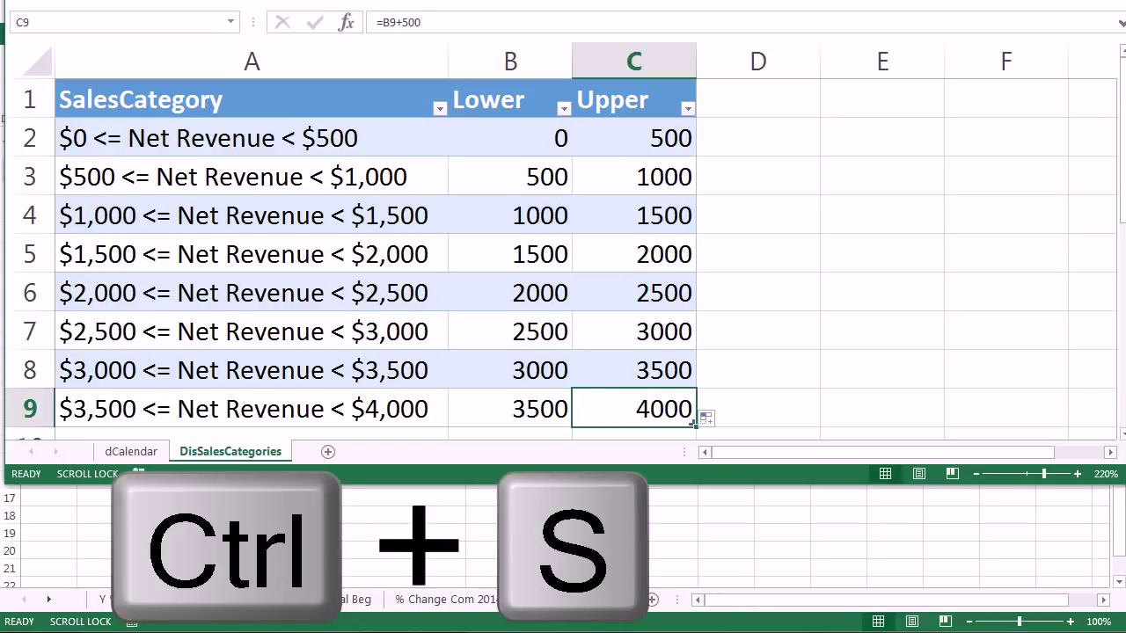
pyautogui.hotkey('alt', 'F4')
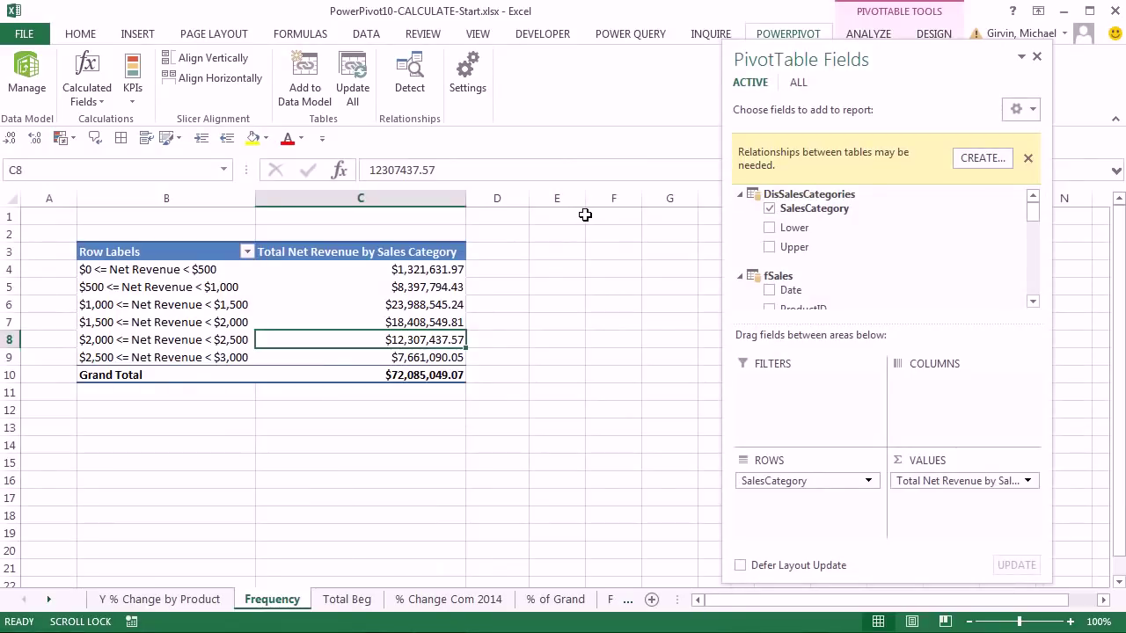
# - Switch to PowerPivot and point the existing connection Excel PowerPivot10-SourceData to the file PowerPivot10-SourceData.xlsx, saving the connection
pyautogui.hotkey('alt', 'Tab')
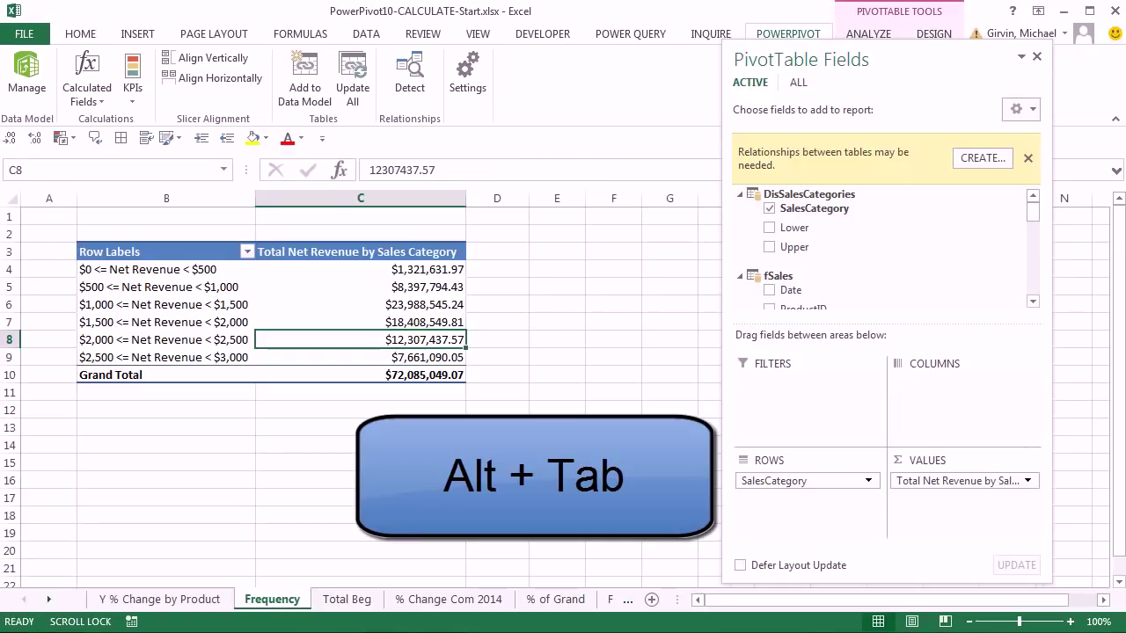
pyautogui.hotkey('alt', 'Tab')
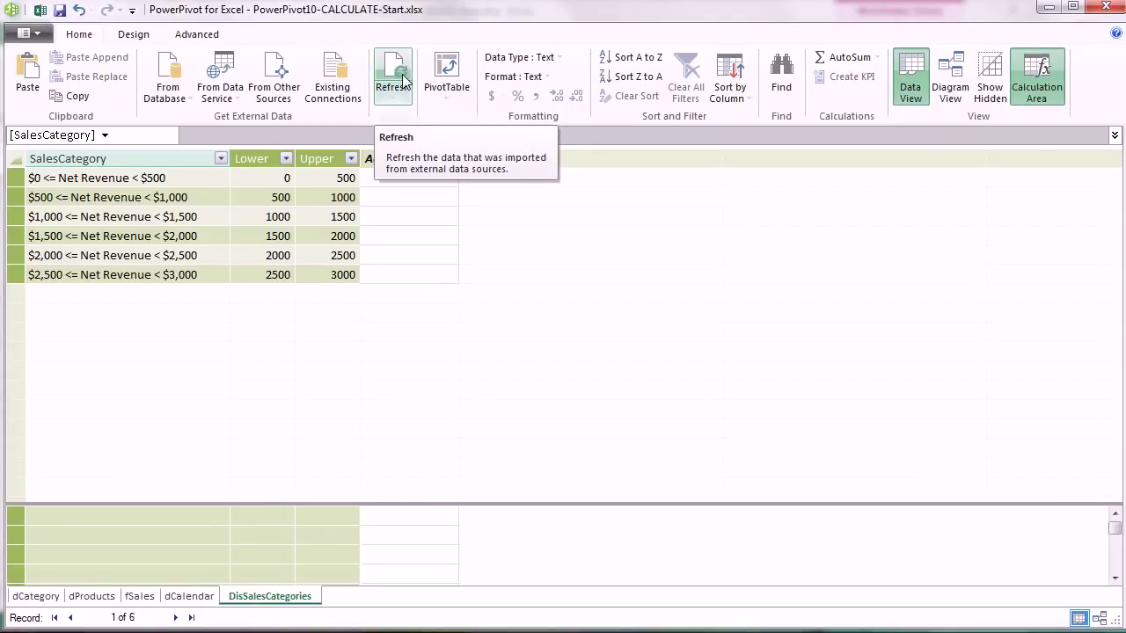
pyautogui.click(319, 98)
pyautogui.click(564, 253)
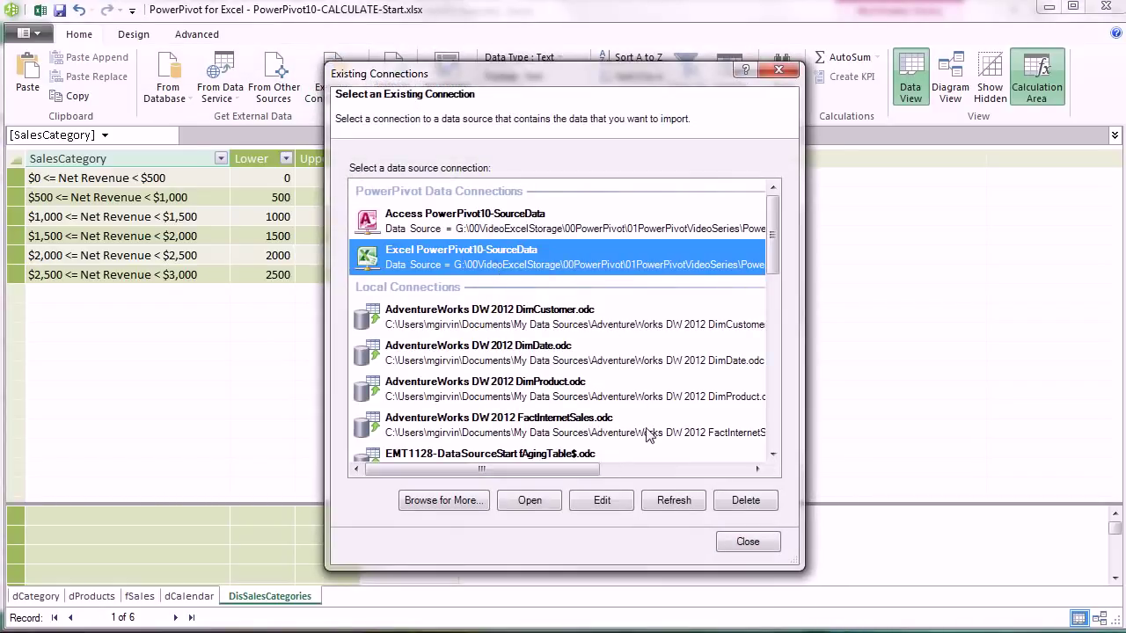
pyautogui.click(600, 502)
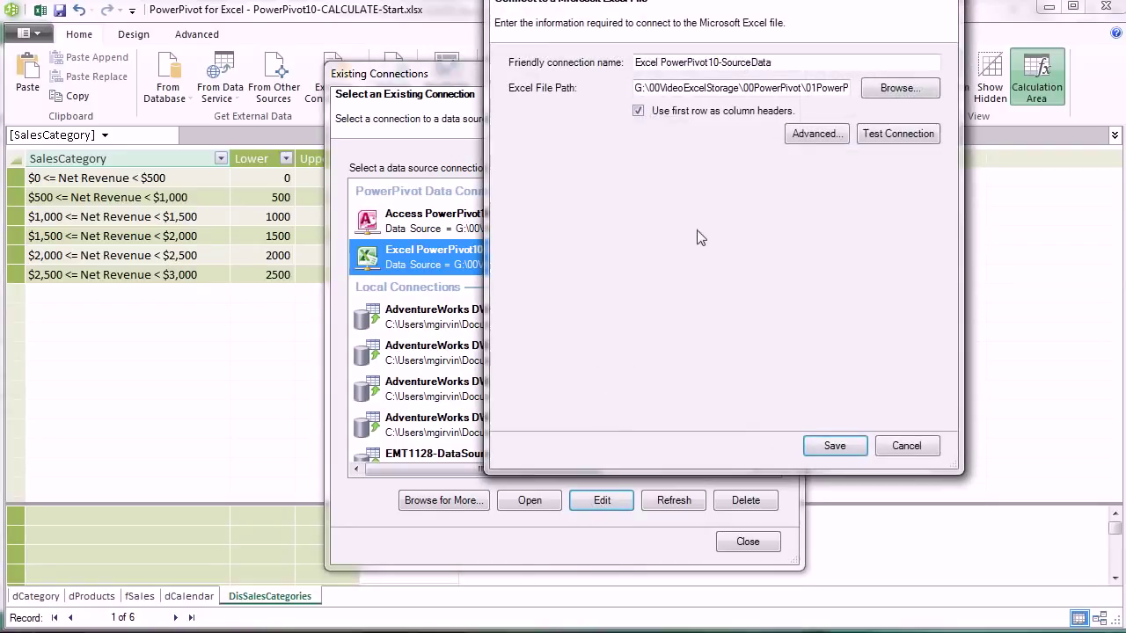
pyautogui.click(899, 89)
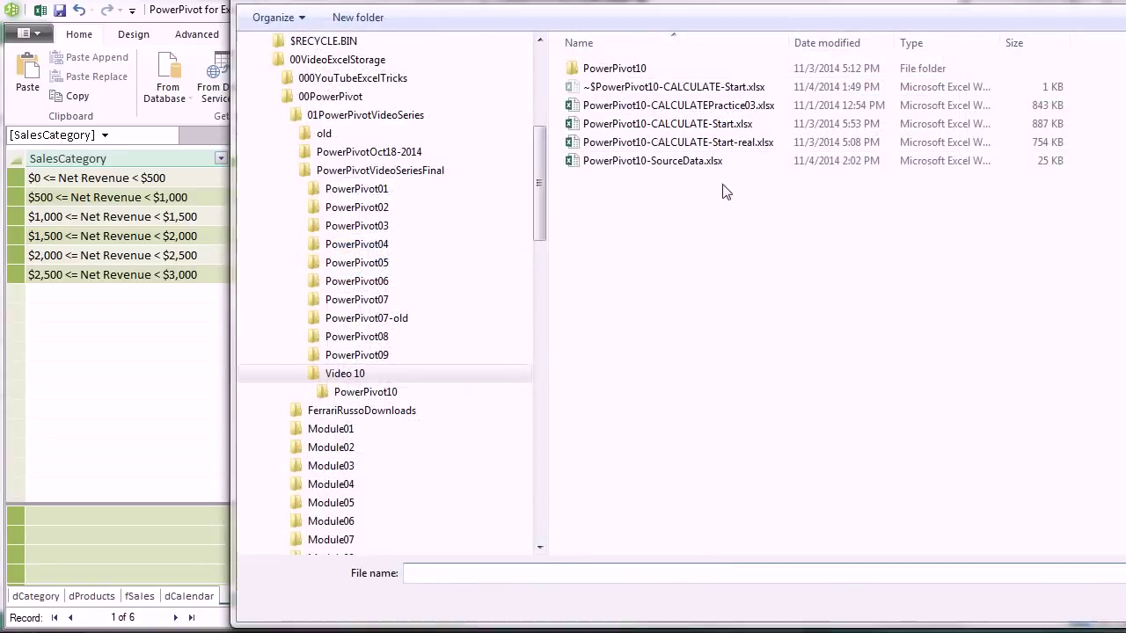
pyautogui.click(664, 163)
pyautogui.doubleClick(664, 163)
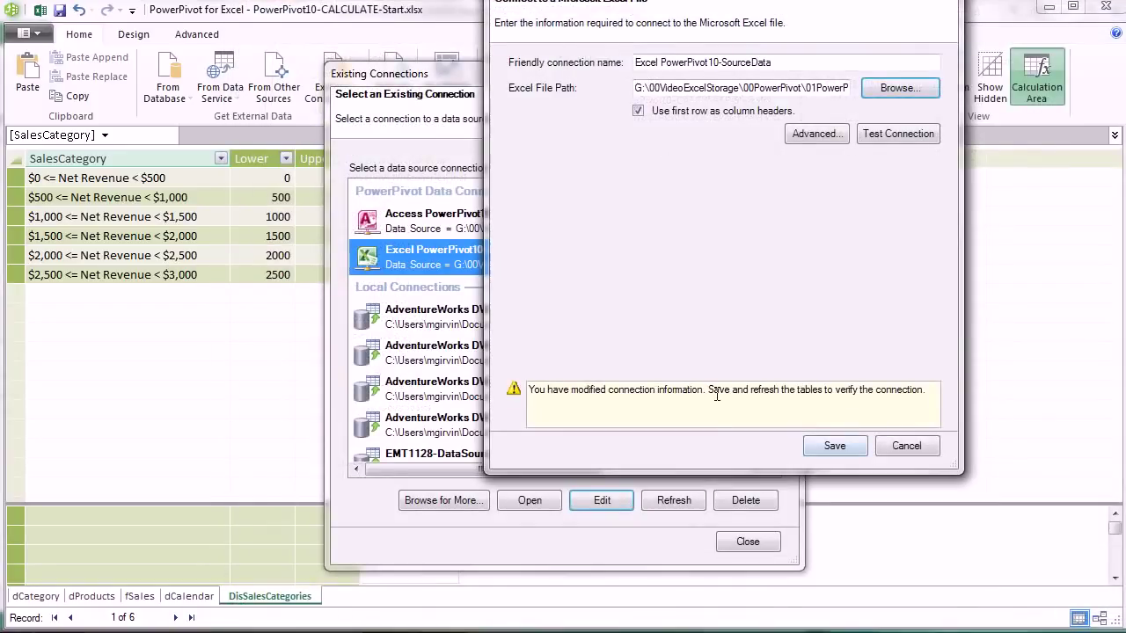
pyautogui.click(837, 444)
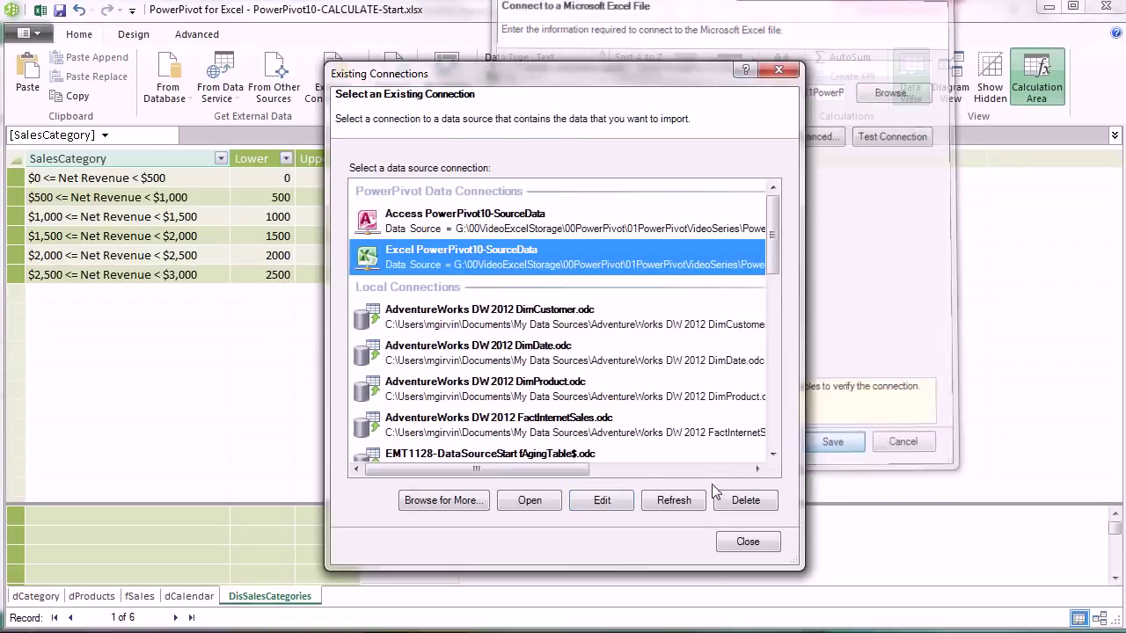
# - Refresh the tables of the Excel PowerPivot10-SourceData connection and close the existing connections
pyautogui.click(669, 502)
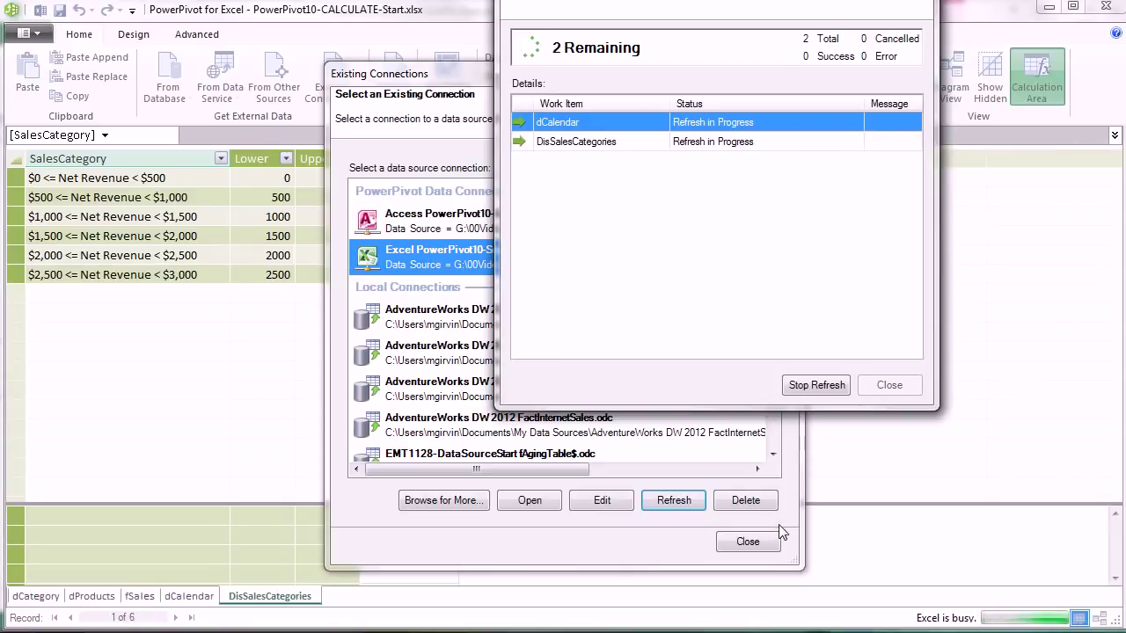
pyautogui.click(888, 387)
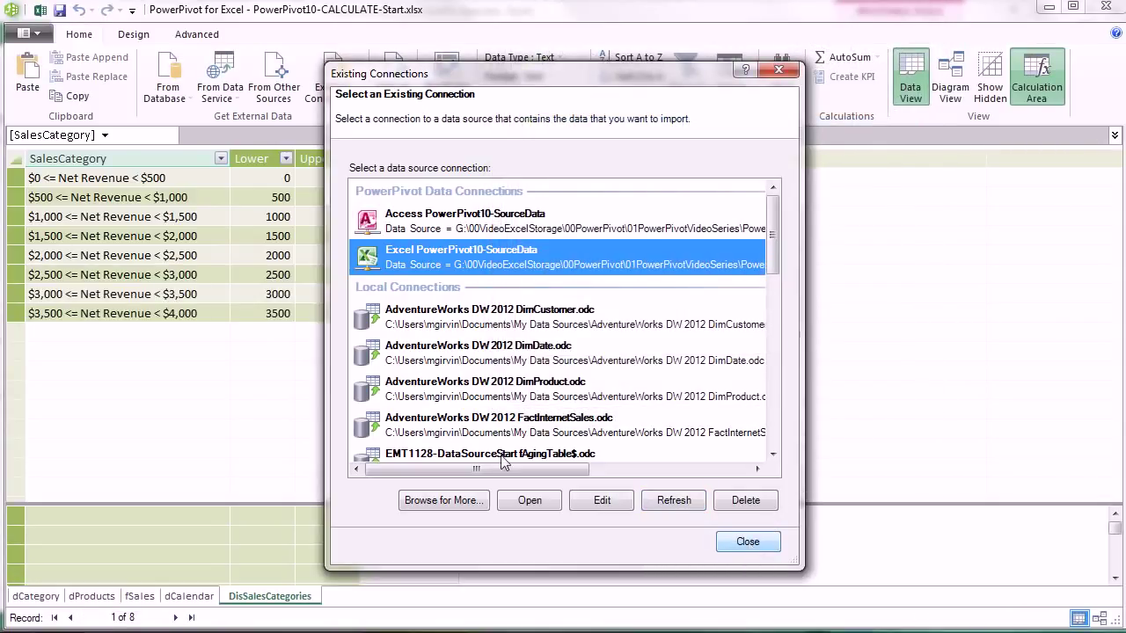
pyautogui.press('Escape')
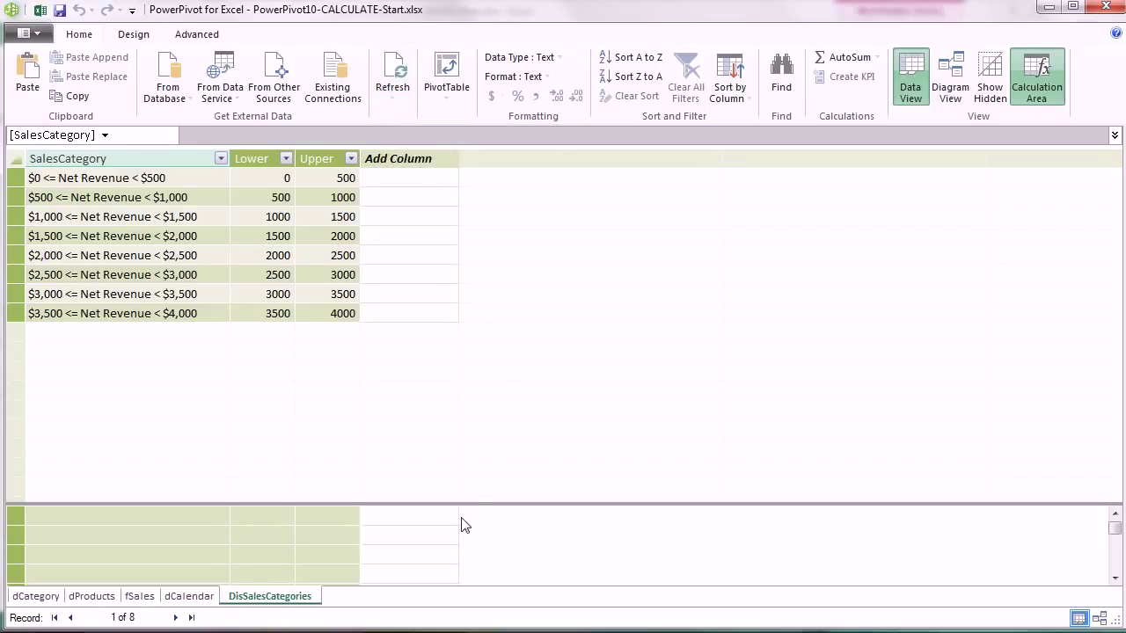
# - Switch to Excel and dismiss the table relationships notice in the Frequency PivotTable's field list
pyautogui.hotkey('alt', 'Tab')
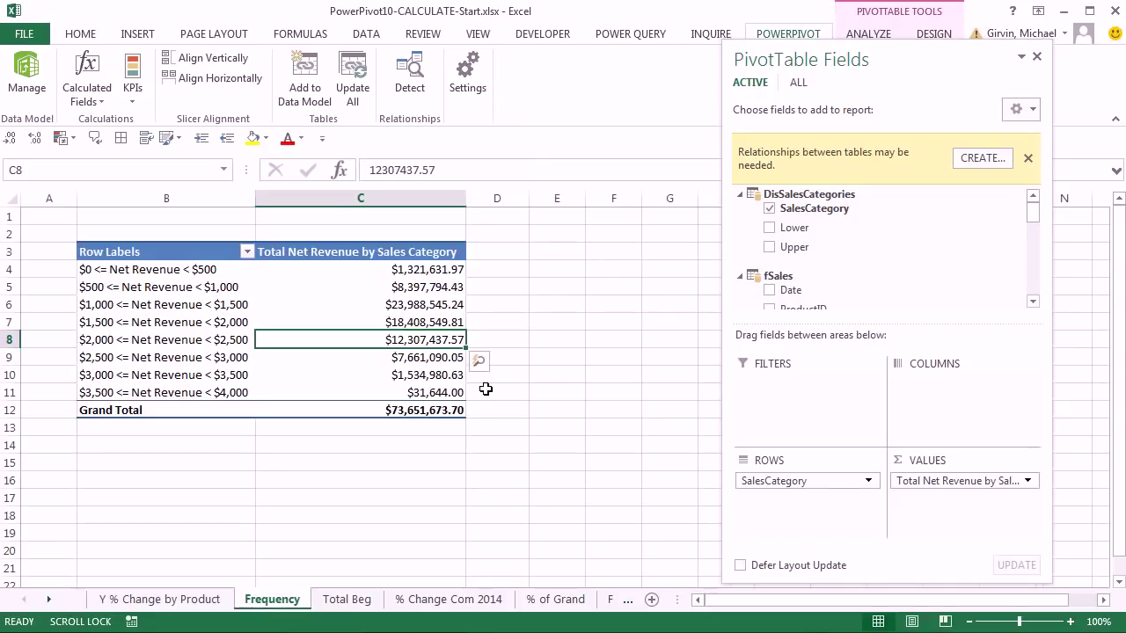
pyautogui.click(1027, 159)
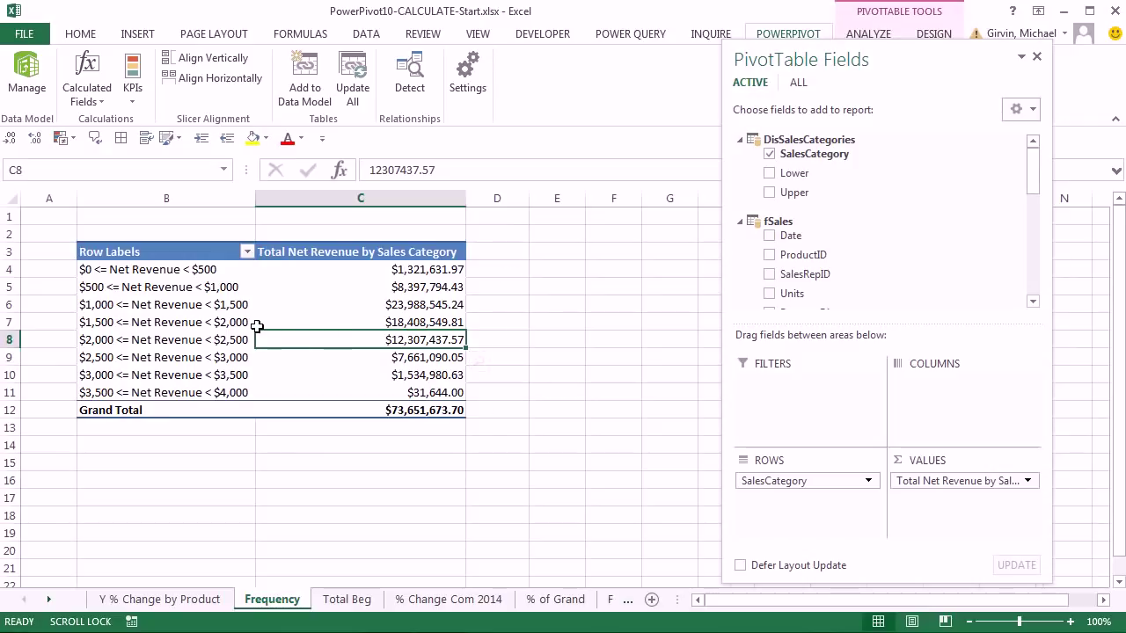
# - Switch to PowerPivot and look up the COUNTROWS measure's formula in the fSales calculation area
pyautogui.hotkey('alt', 'Tab')
pyautogui.hotkey('alt', 'Tab')
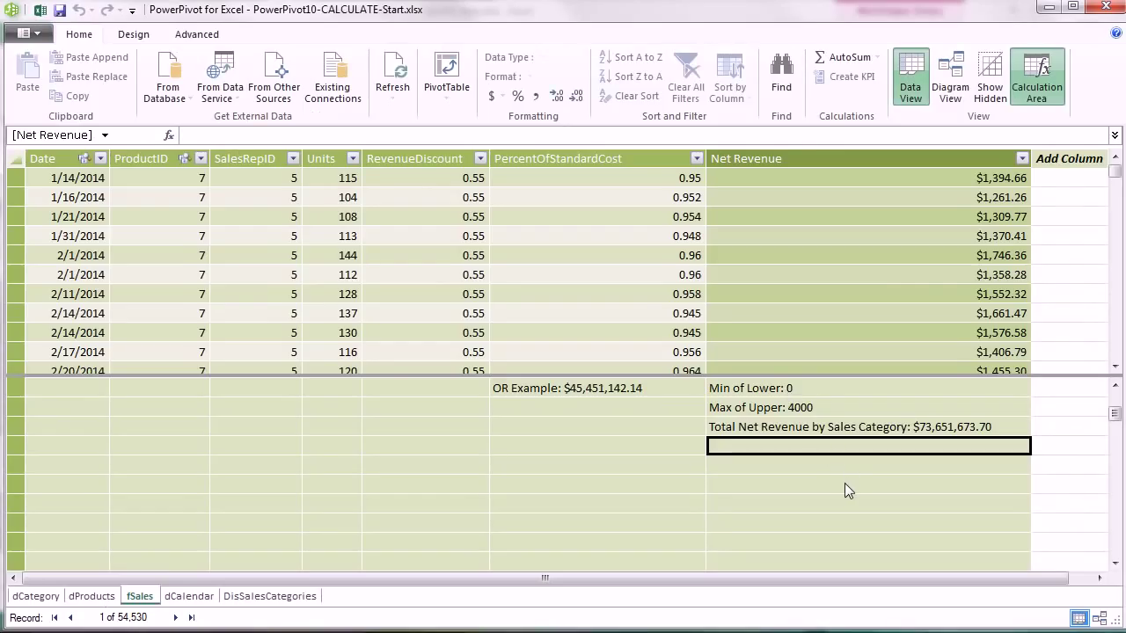
pyautogui.click(1115, 385)
pyautogui.click(1117, 386)
pyautogui.click(1117, 386)
pyautogui.click(1117, 386)
pyautogui.click(1116, 386)
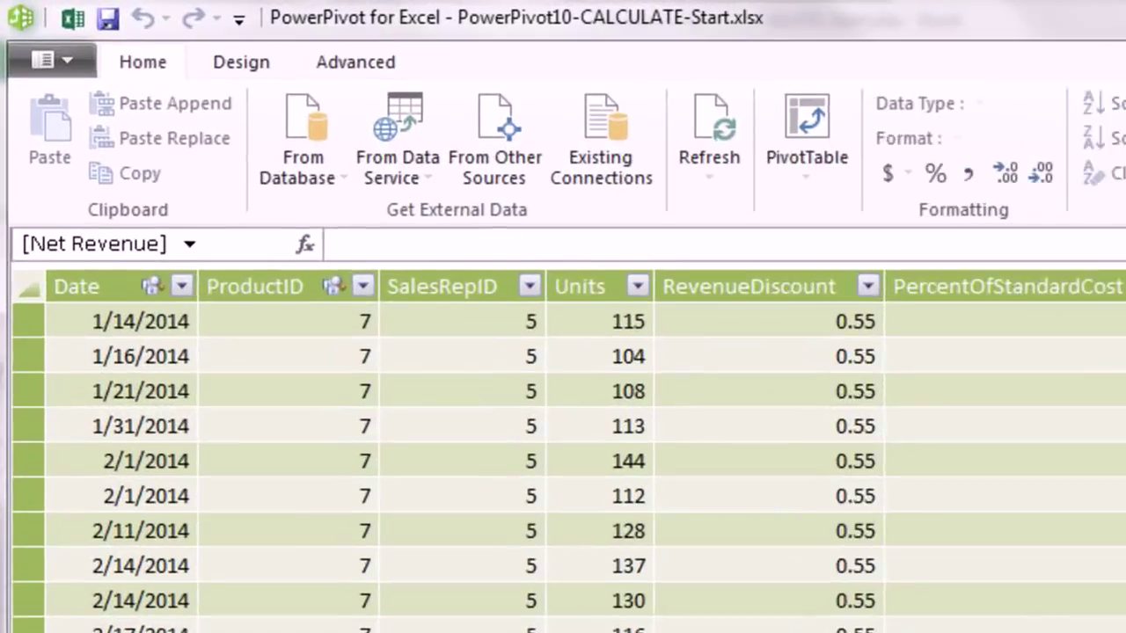
pyautogui.click(1125, 632)
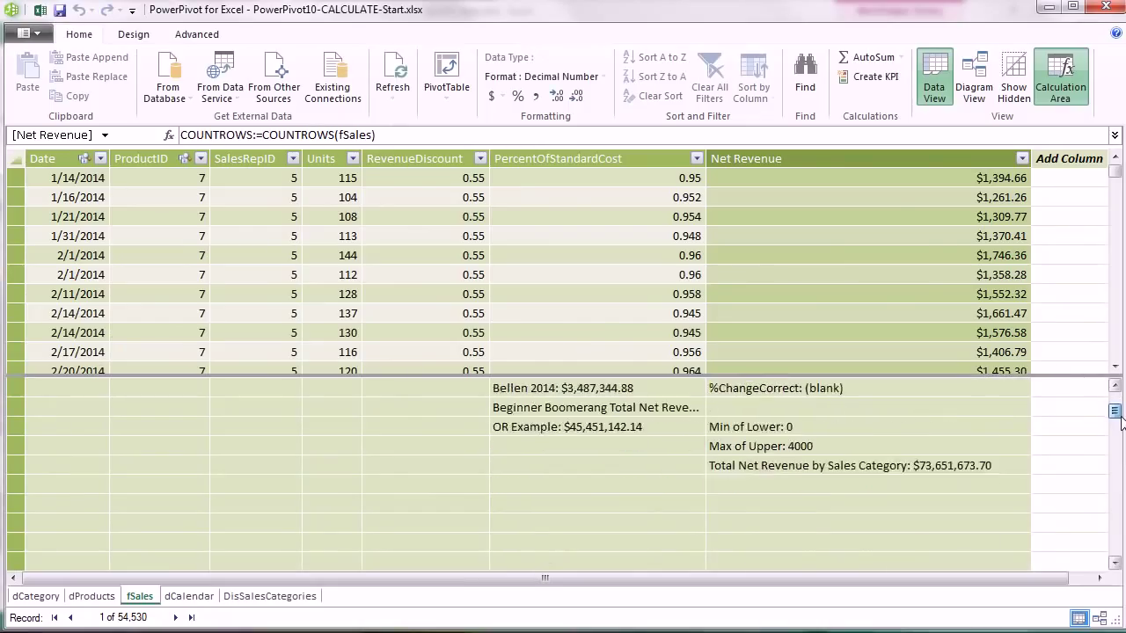
# - Copy the Total Net Revenue by Sales Category formula into the empty cell below it and name the new measure Frequency
pyautogui.scroll(-1, 894, 434)
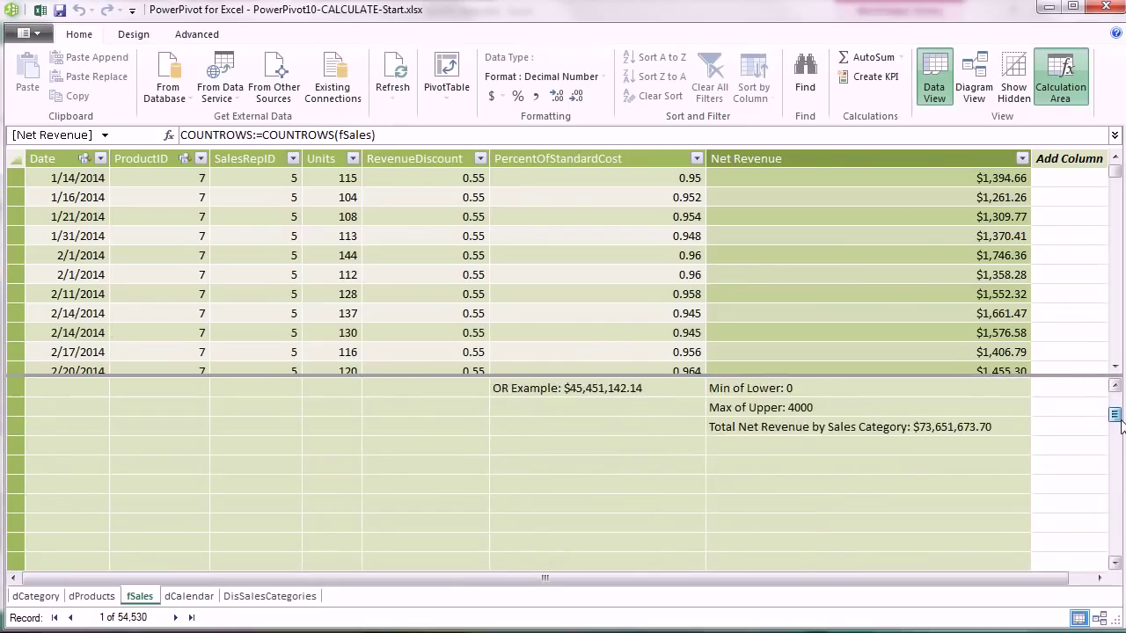
pyautogui.click(777, 430)
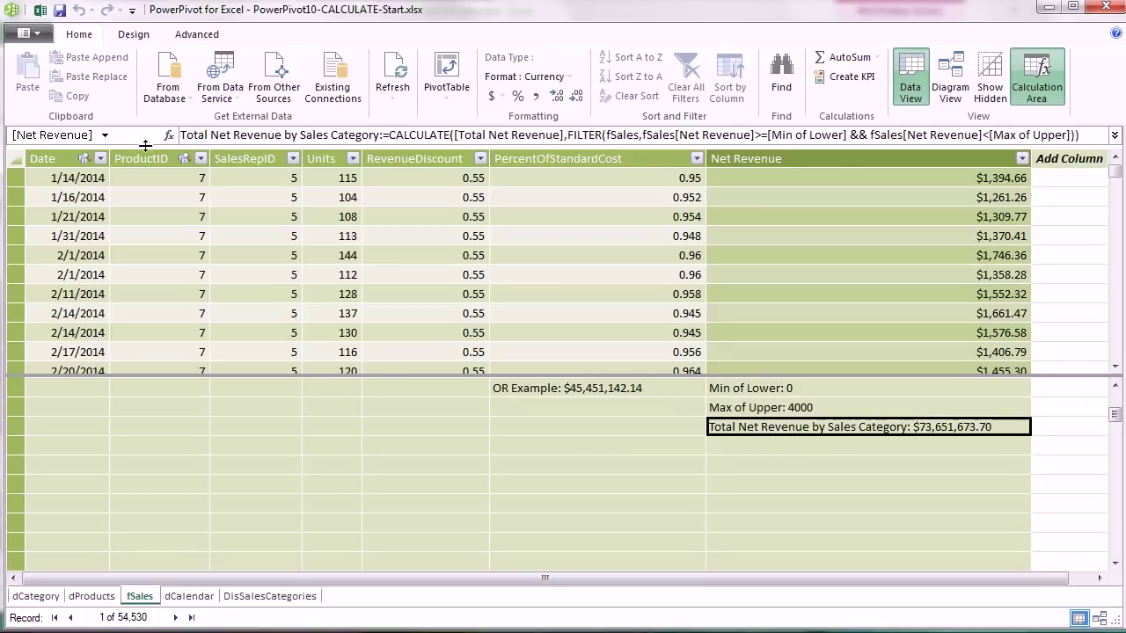
pyautogui.click(181, 134)
pyautogui.hotkey('ctrl', 'a')
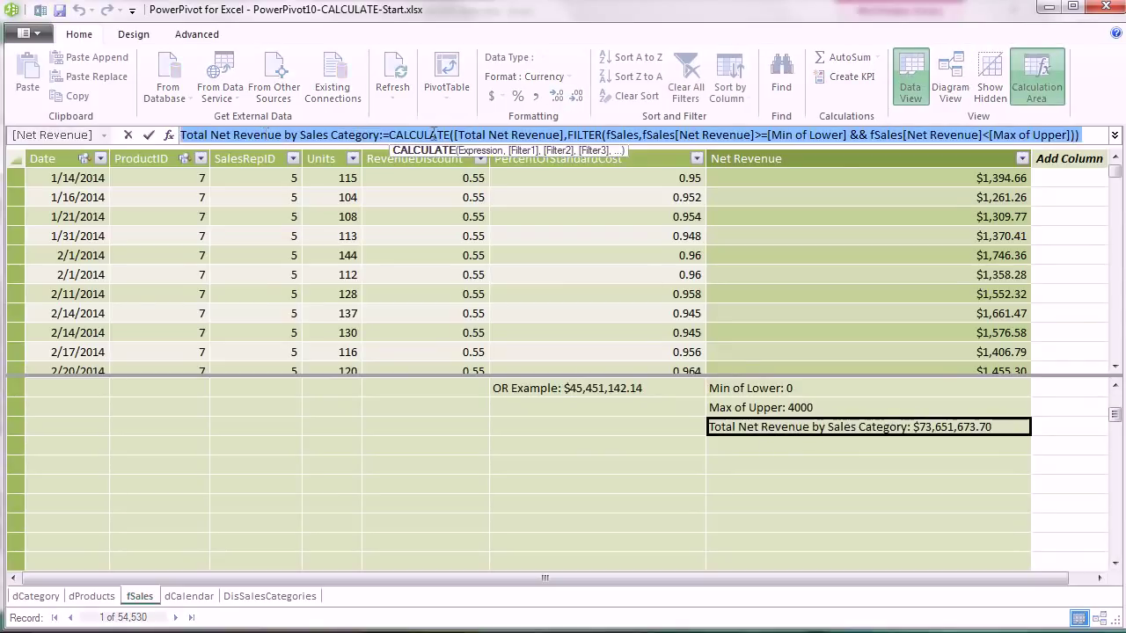
pyautogui.hotkey('ctrl', 'c')
pyautogui.press('Escape')
pyautogui.click(753, 449)
pyautogui.click(304, 137)
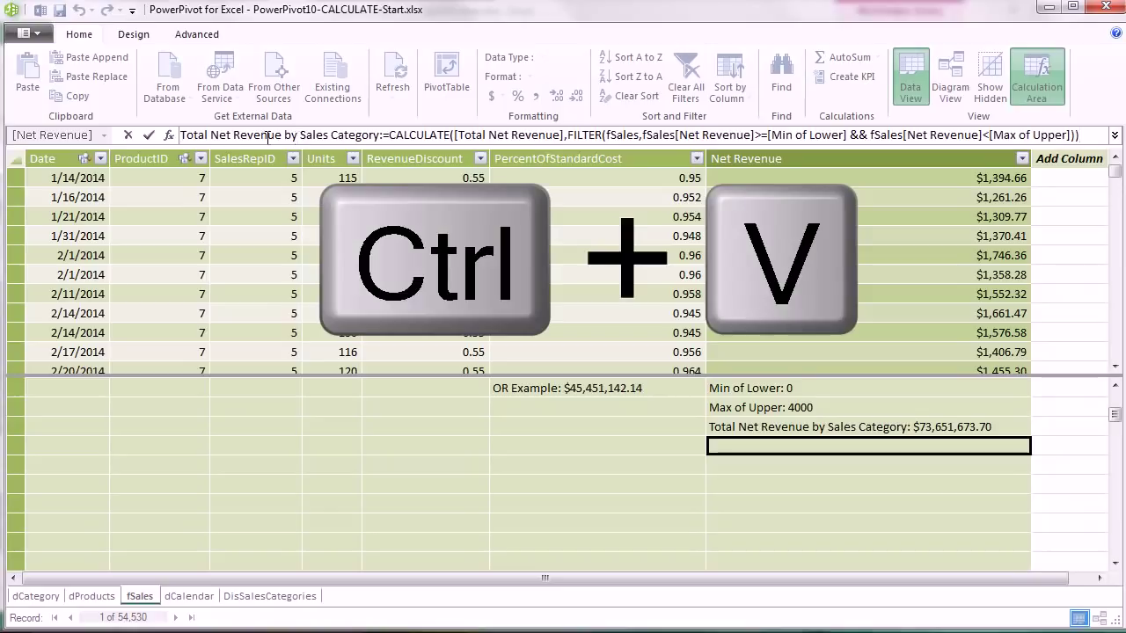
pyautogui.moveTo(180, 134); pyautogui.dragTo(381, 134)
pyautogui.write('Frequency')
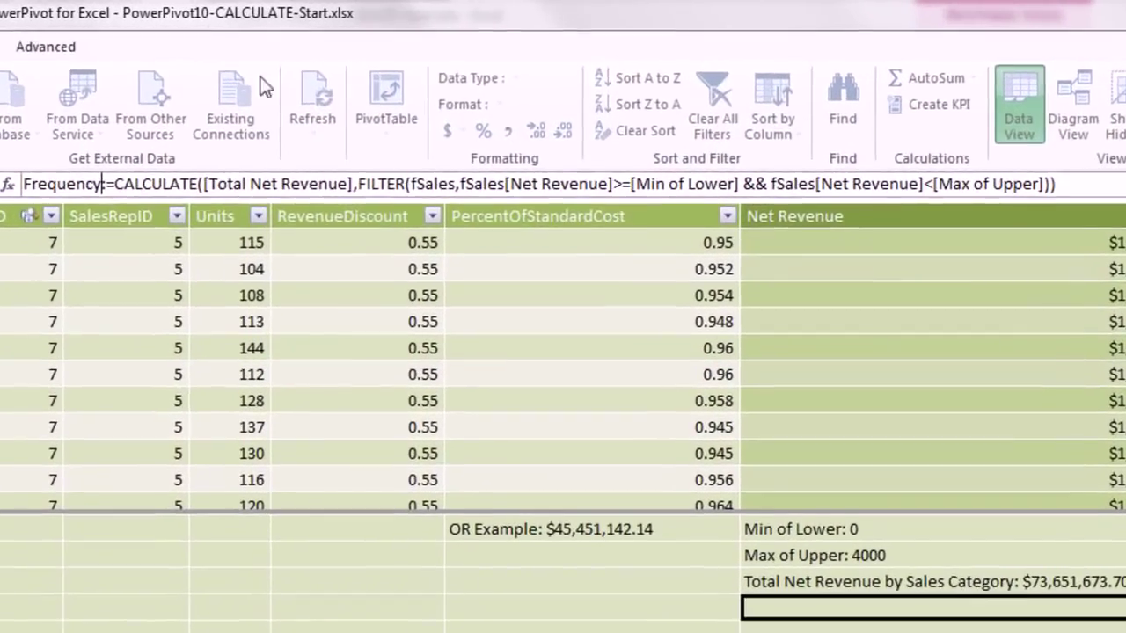
# - Replace [Total Net Revenue] with [COUNTROWS] in the Frequency formula, enter it, and format the measure with thousands separators and no decimals
pyautogui.click(373, 184)
pyautogui.moveTo(358, 184); pyautogui.dragTo(1055, 185)
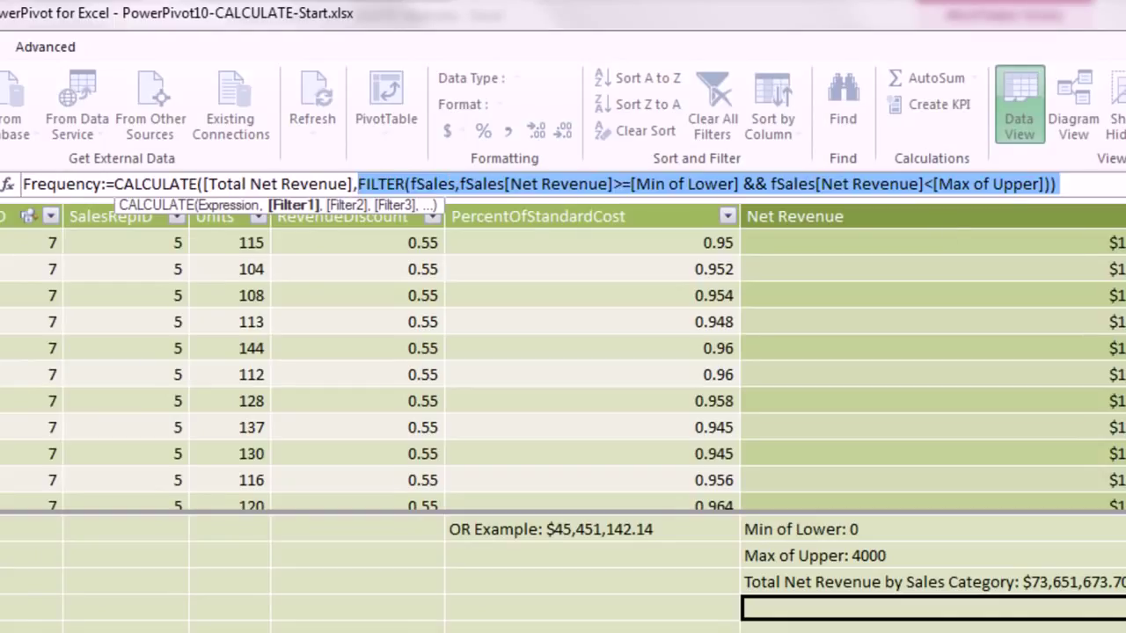
pyautogui.click(353, 185)
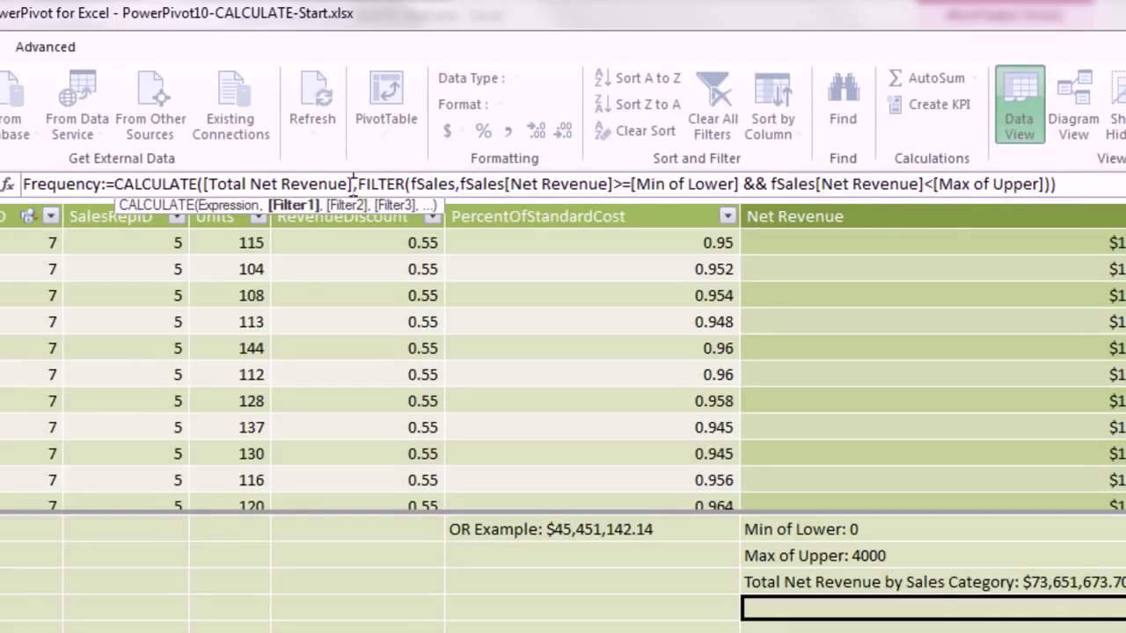
pyautogui.click(210, 184)
pyautogui.moveTo(210, 184); pyautogui.dragTo(357, 184)
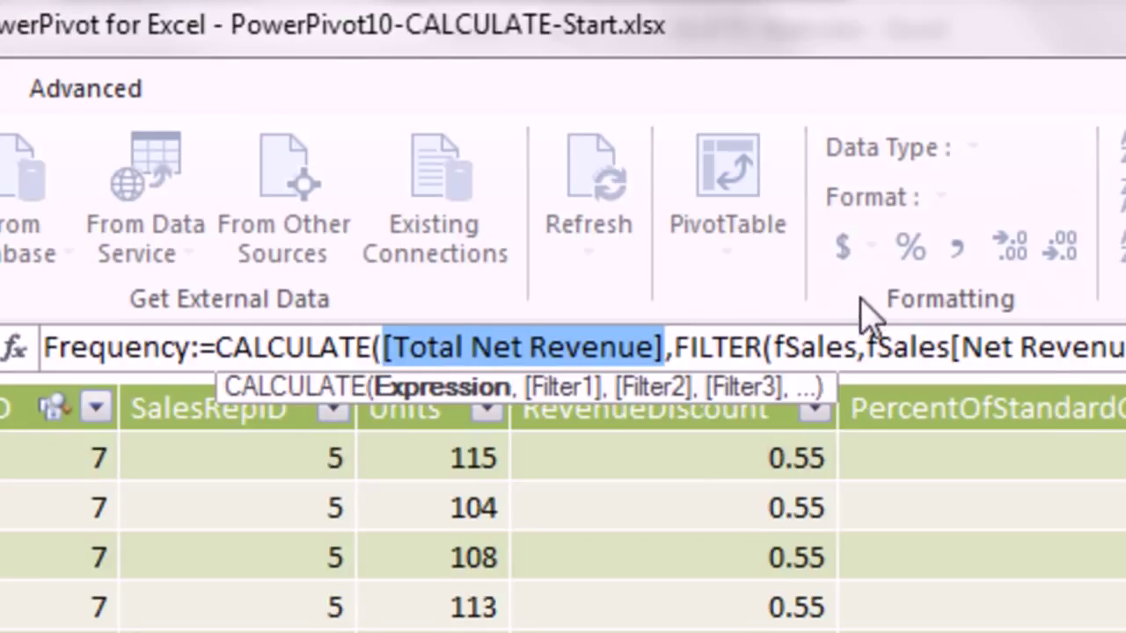
pyautogui.write('[c')
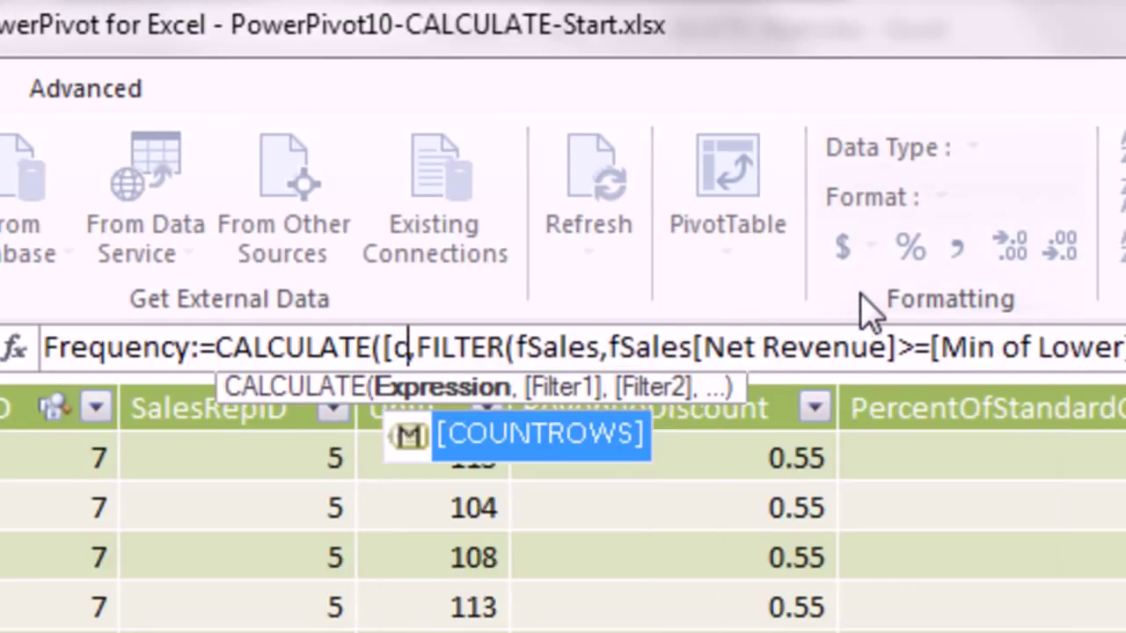
pyautogui.press('Tab')
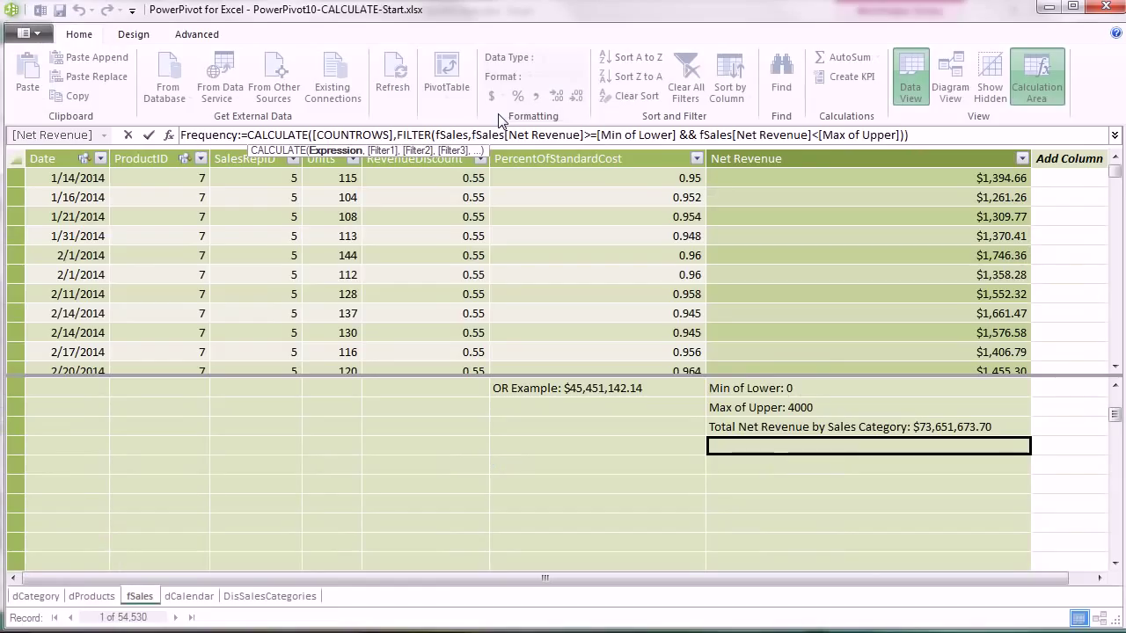
pyautogui.press('Return')
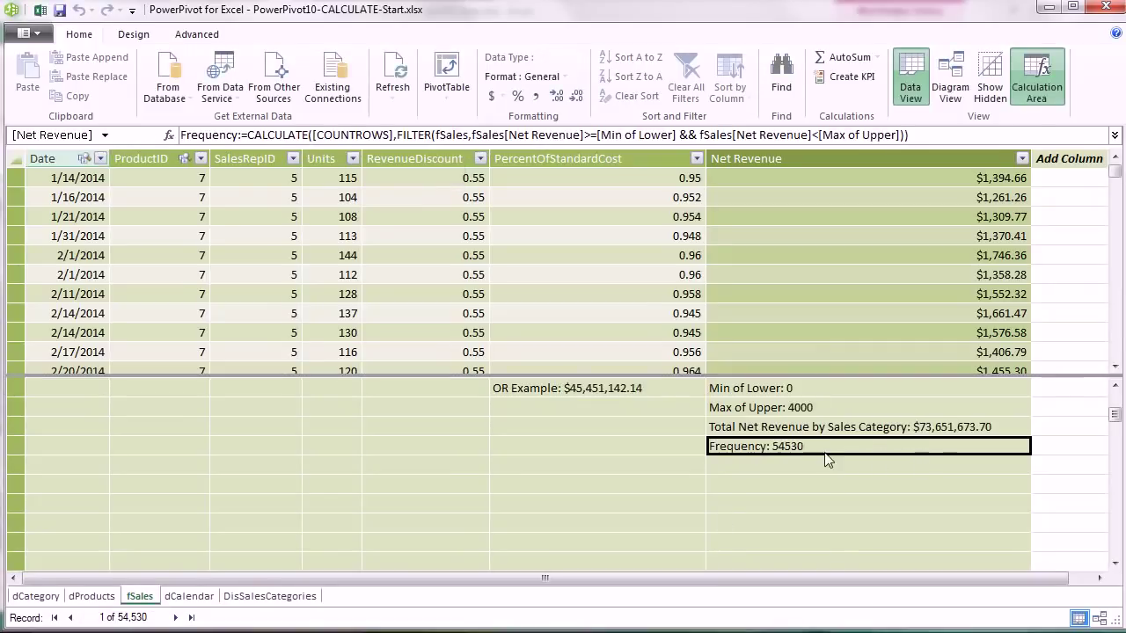
pyautogui.click(535, 96)
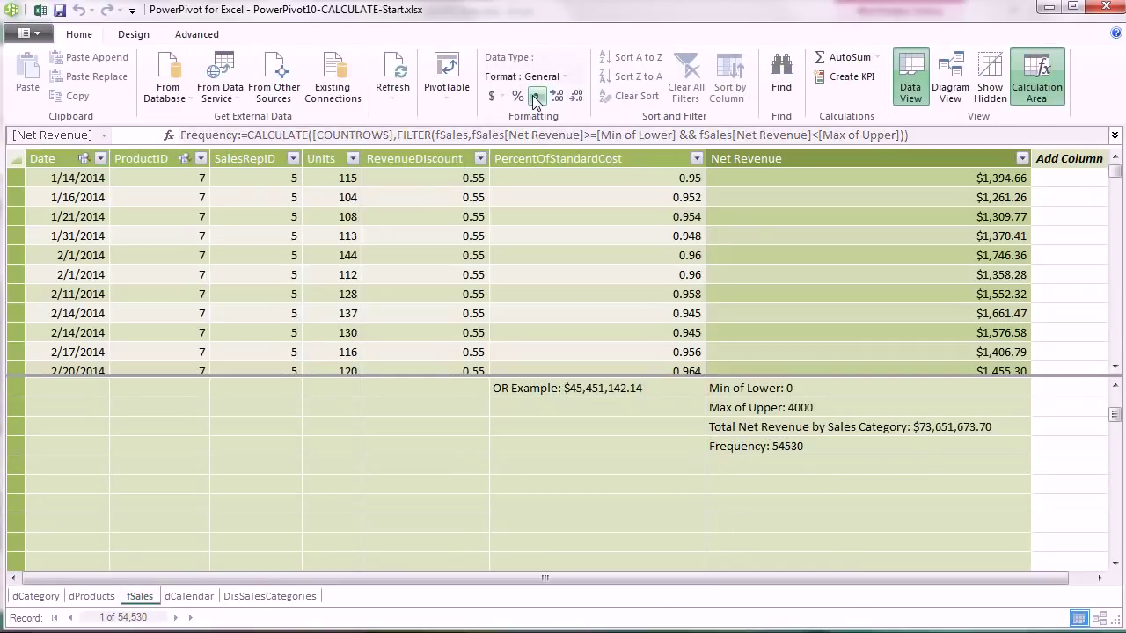
pyautogui.click(575, 97)
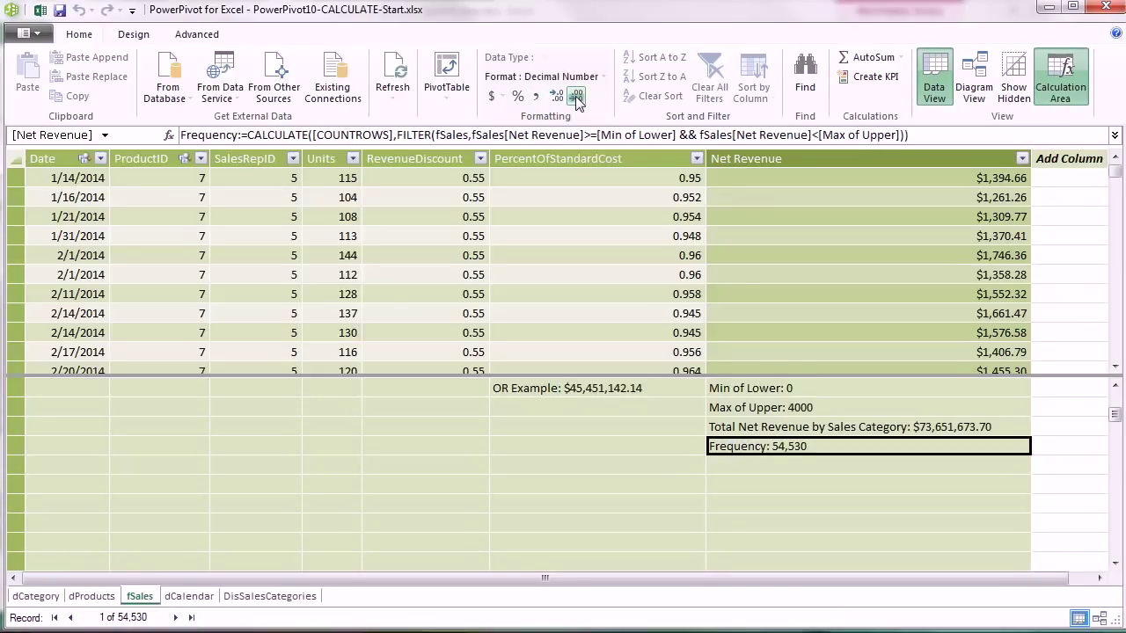
# - Switch to Excel and add the Frequency measure to the PivotTable's values below Total Net Revenue by Sales Category
pyautogui.hotkey('alt', 'Tab')
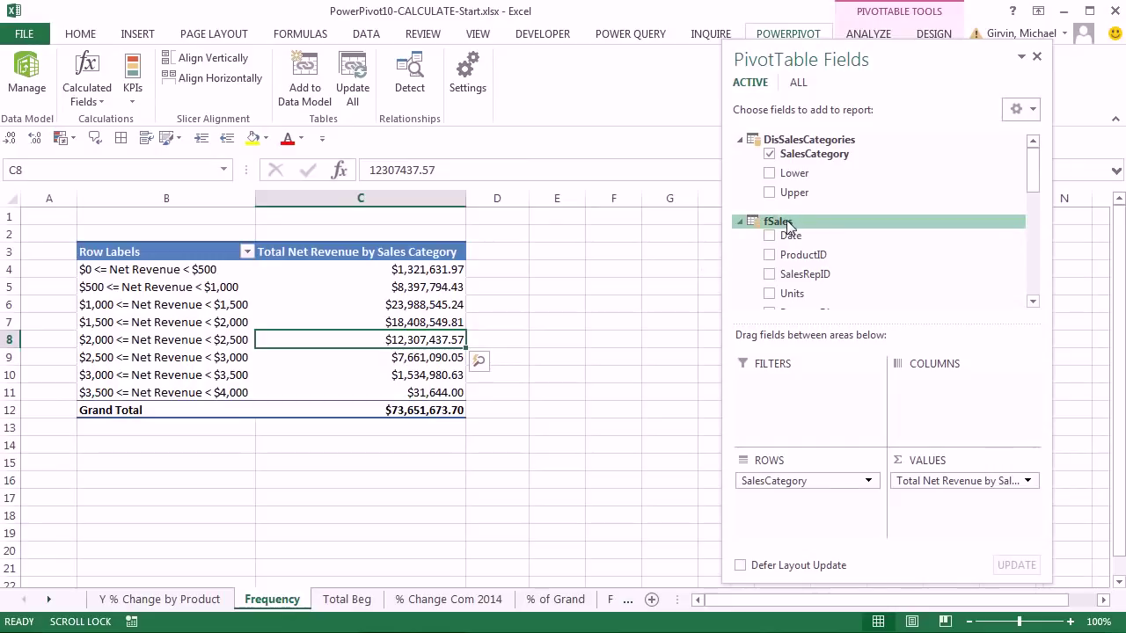
pyautogui.moveTo(1035, 181); pyautogui.dragTo(1052, 296)
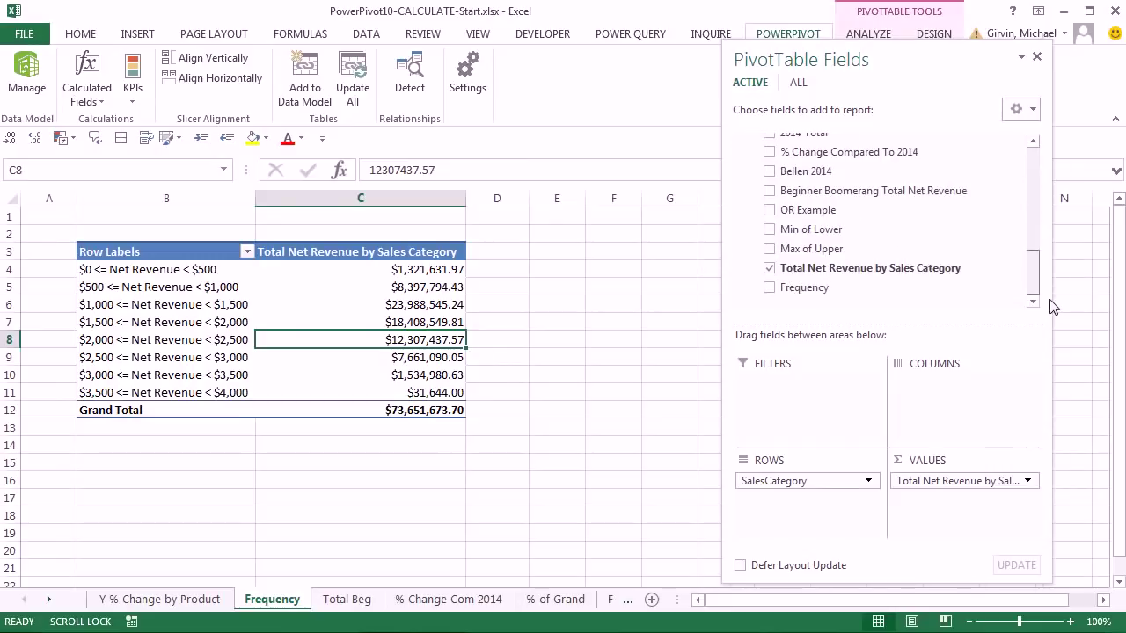
pyautogui.moveTo(835, 289); pyautogui.dragTo(922, 513)
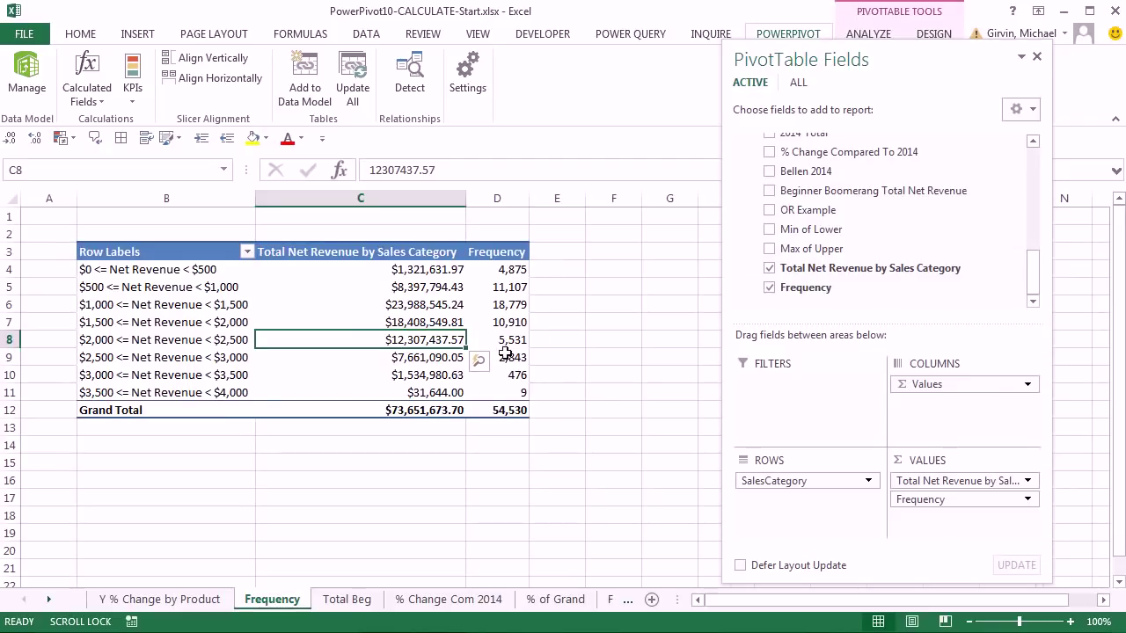
pyautogui.click(174, 306)
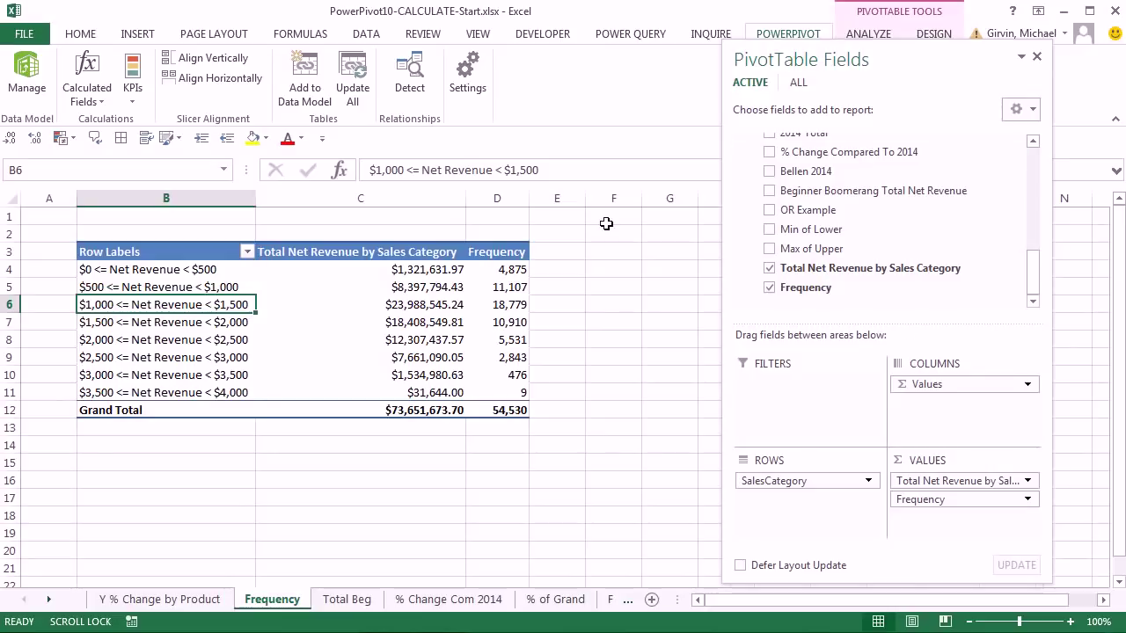
# - Switch to PowerPivot and examine the FILTER part of the Total Net Revenue by Sales Category formula
pyautogui.hotkey('alt', 'Tab')
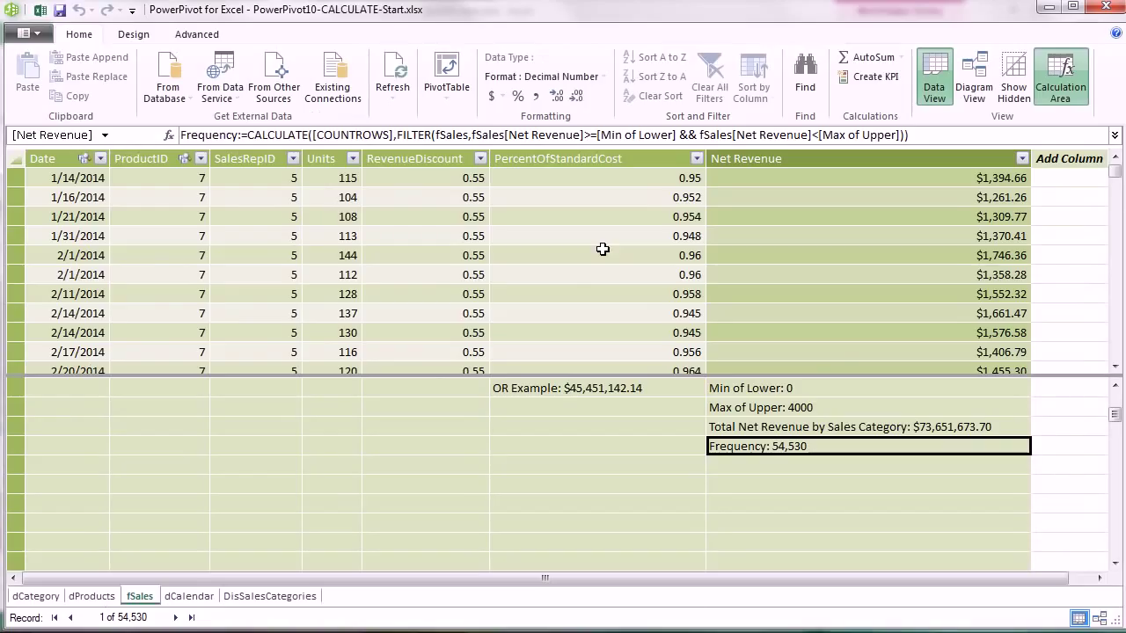
pyautogui.click(875, 428)
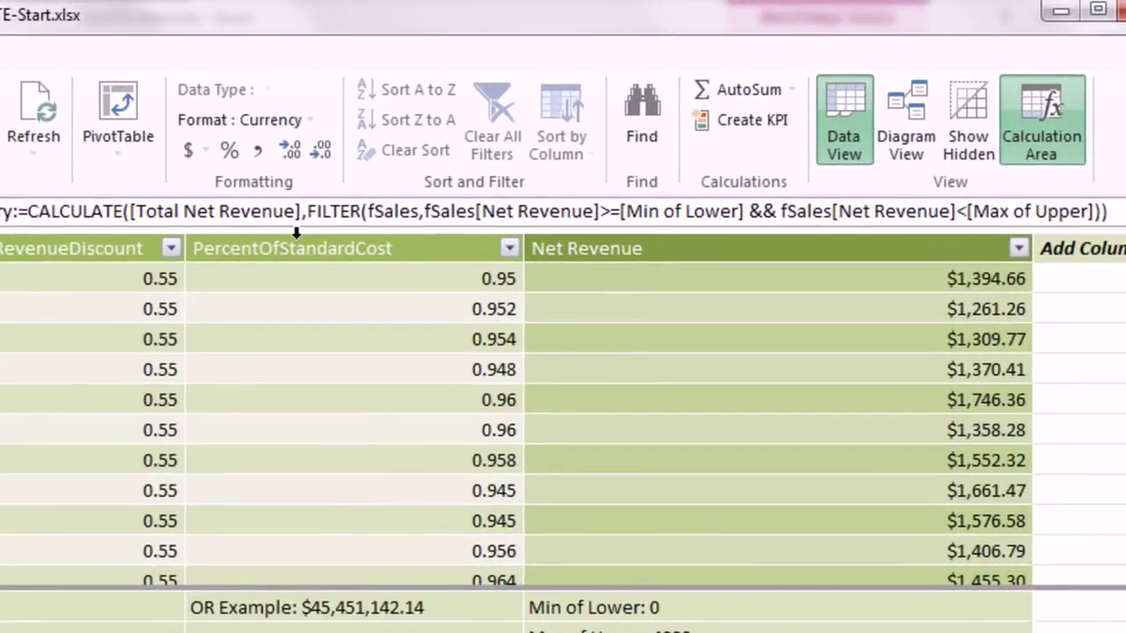
pyautogui.click(430, 201)
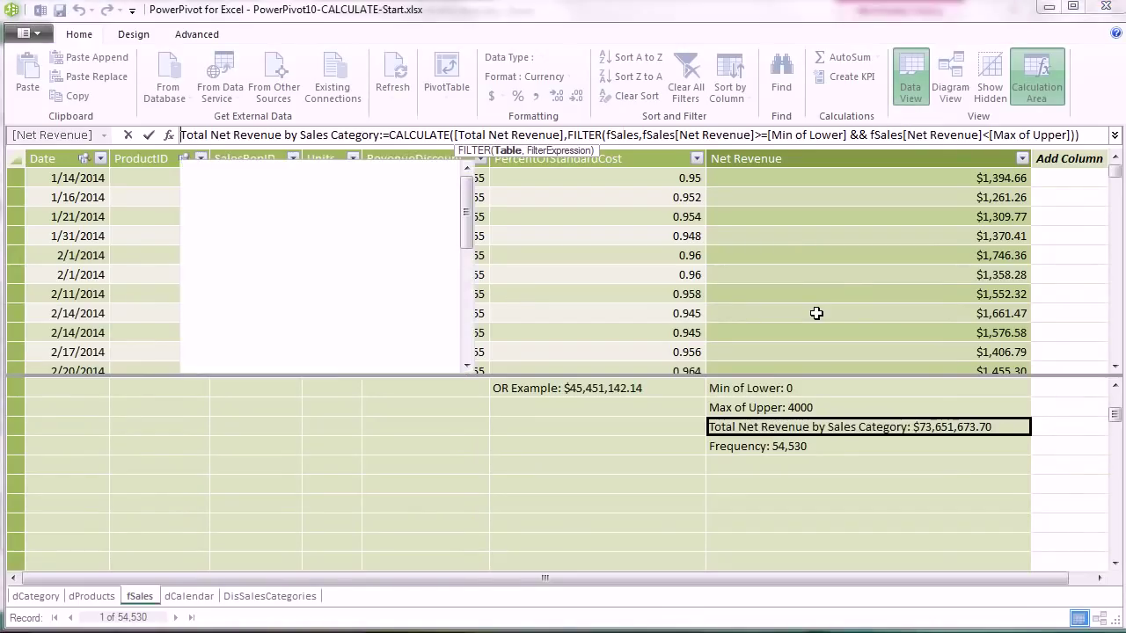
pyautogui.press('Return')
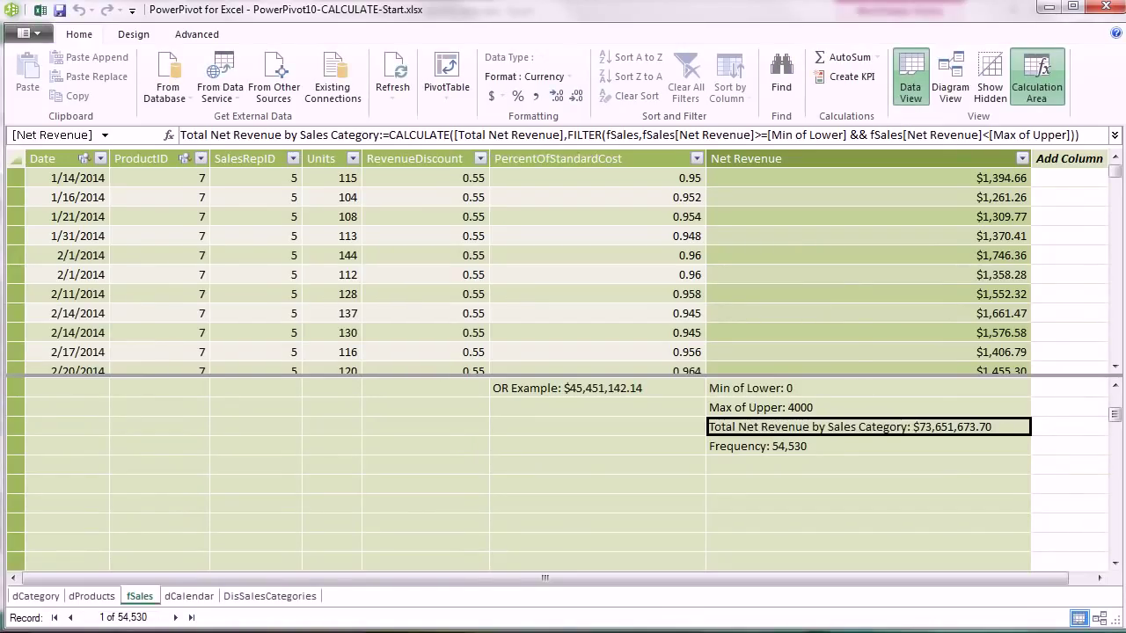
pyautogui.click(1100, 578)
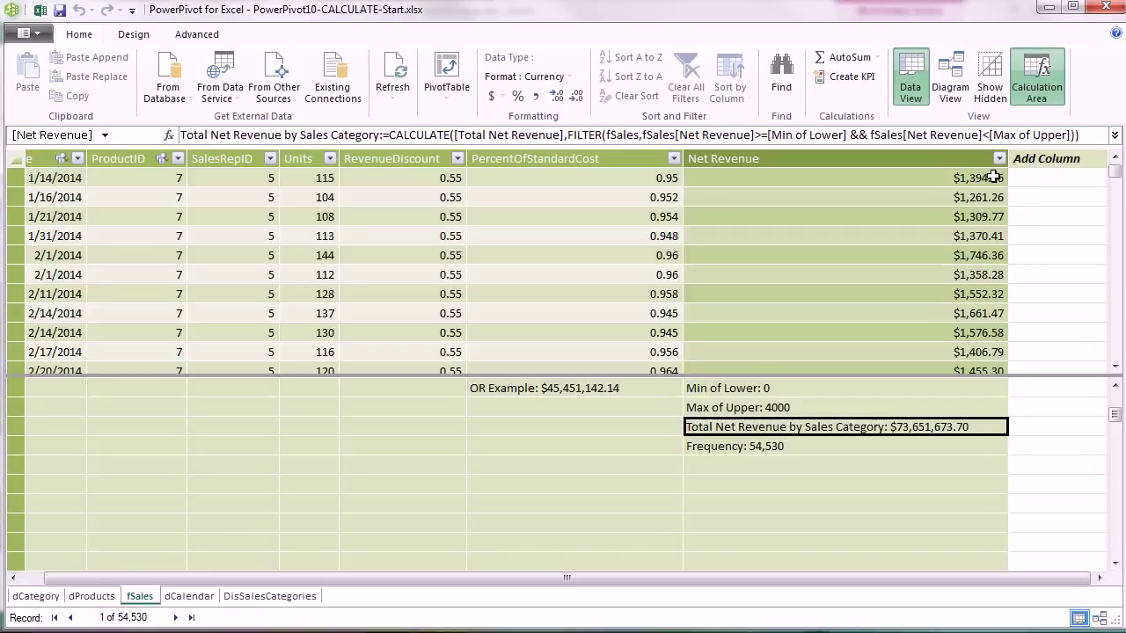
# - Examine the DisSalesCategories table's relationships in the diagram and its Lower and Upper limits in the data view
pyautogui.click(959, 88)
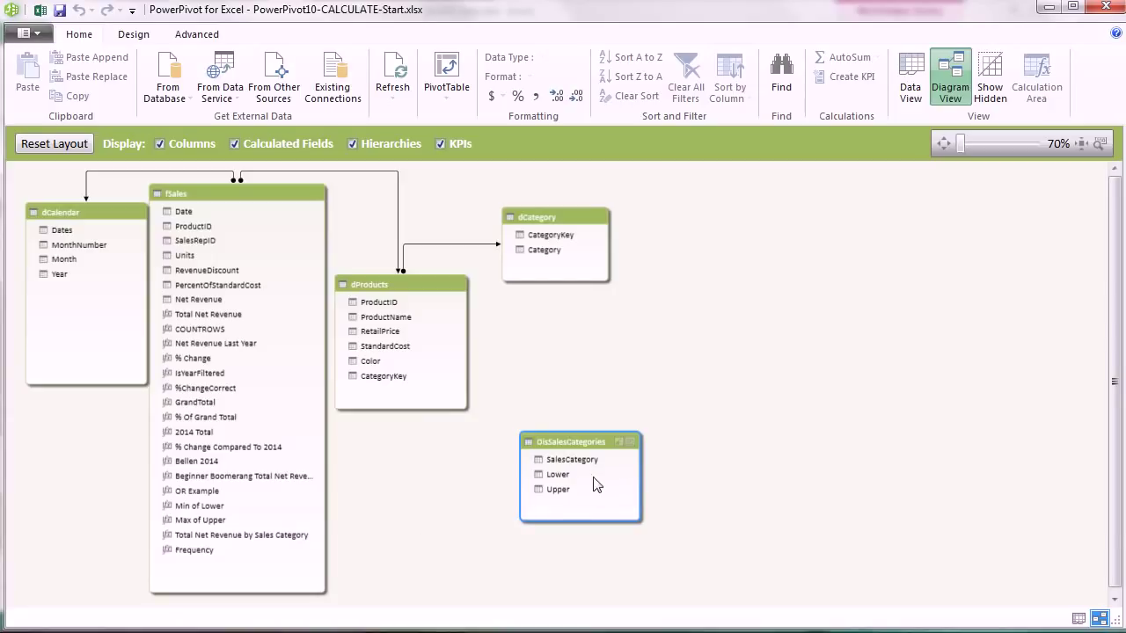
pyautogui.click(906, 97)
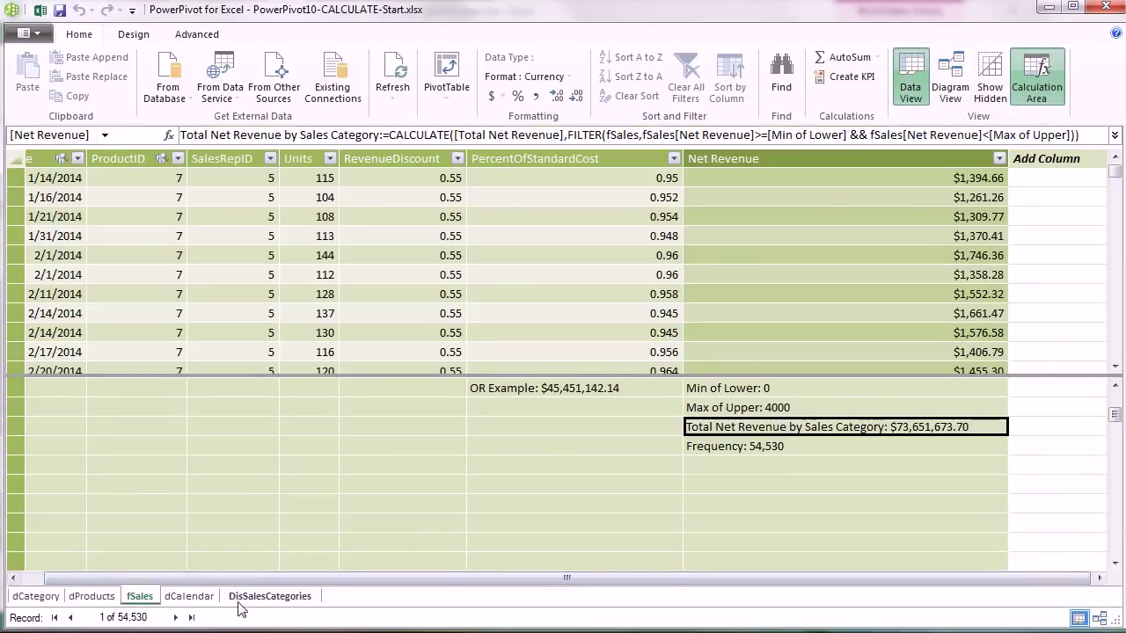
pyautogui.click(249, 601)
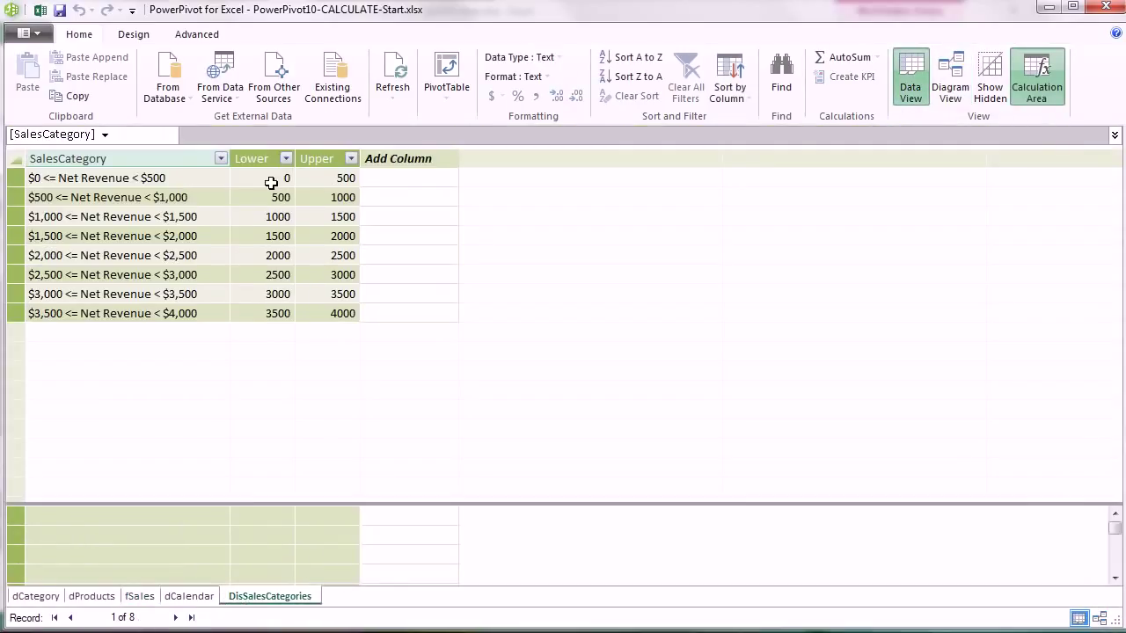
# - In fSales, narrow the Net Revenue column and add a new column with the copied name beginning LookupLowerSalesC
pyautogui.click(146, 598)
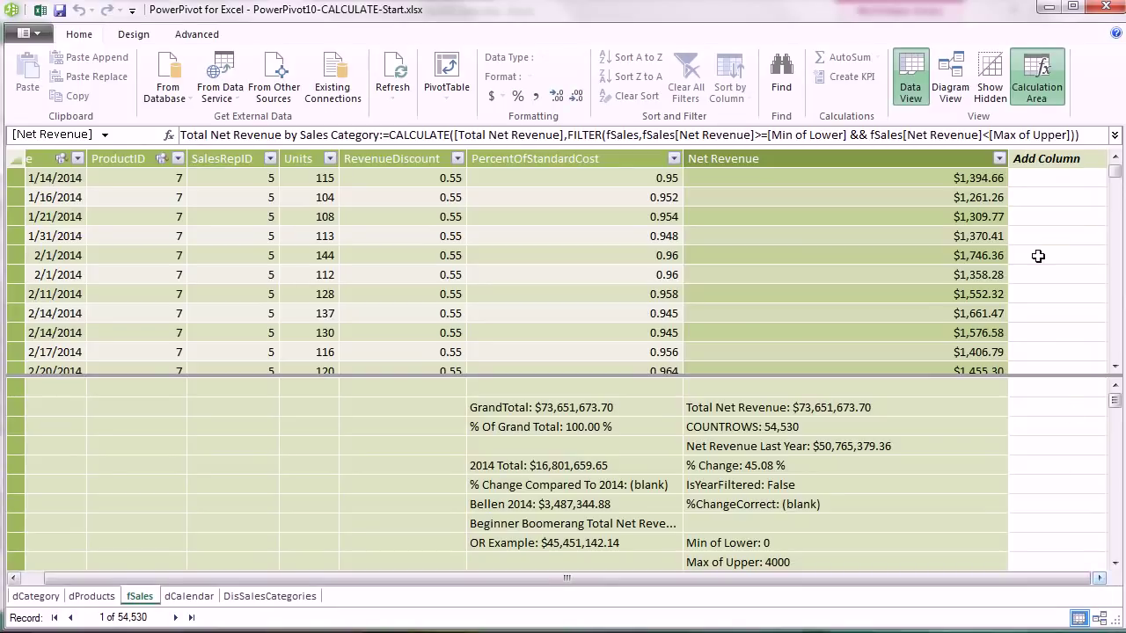
pyautogui.moveTo(1008, 159); pyautogui.dragTo(896, 154)
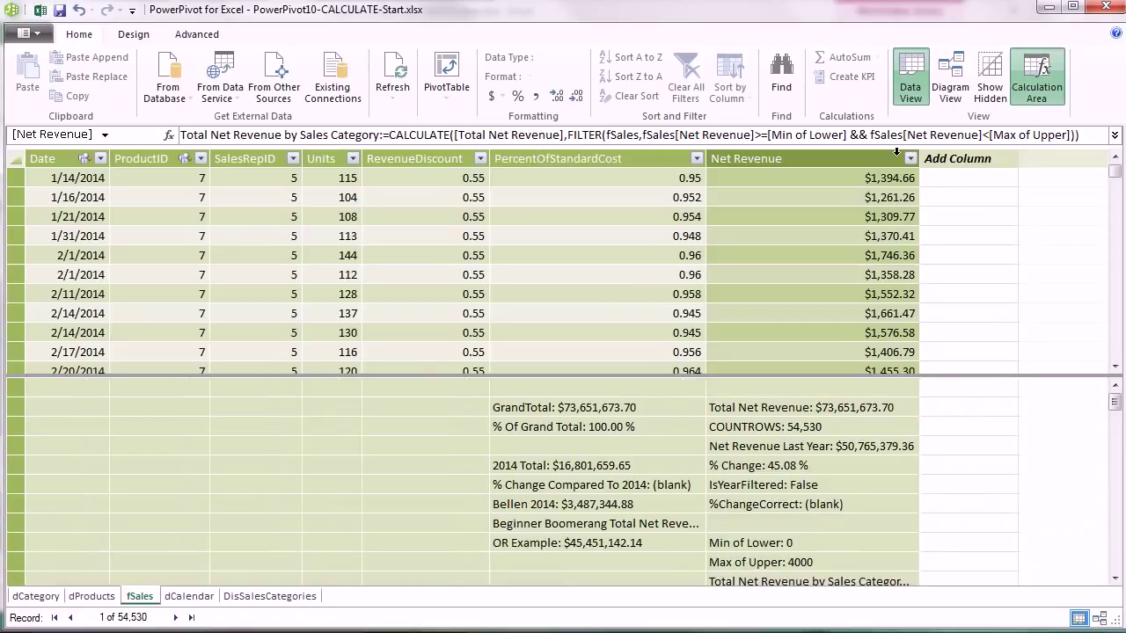
pyautogui.doubleClick(945, 159)
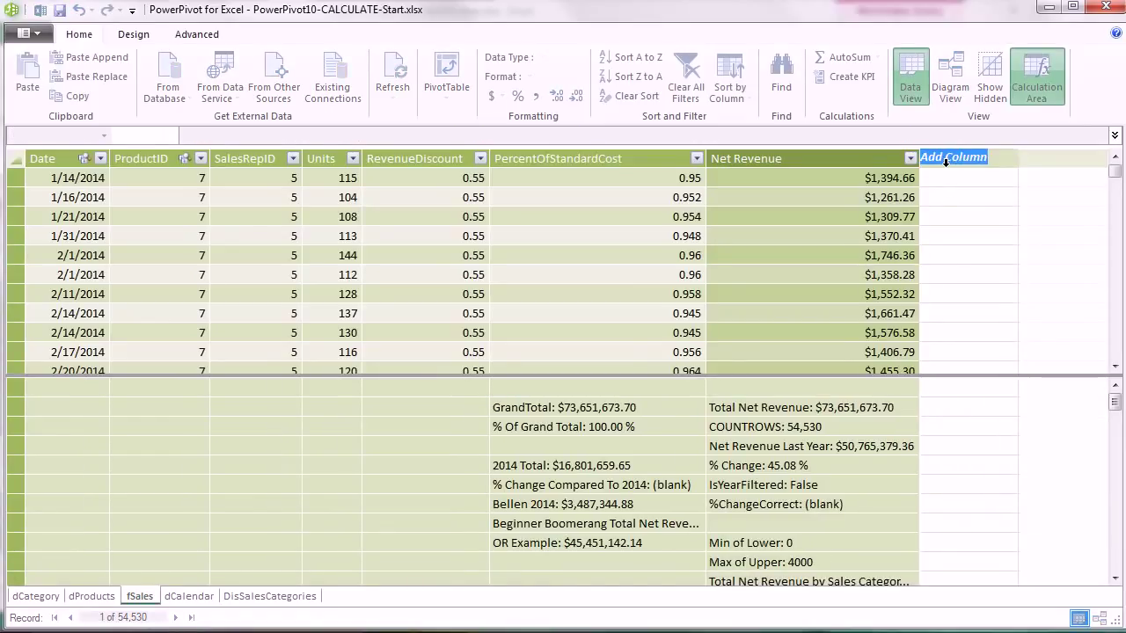
pyautogui.hotkey('ctrl', 'v')
pyautogui.press('Return')
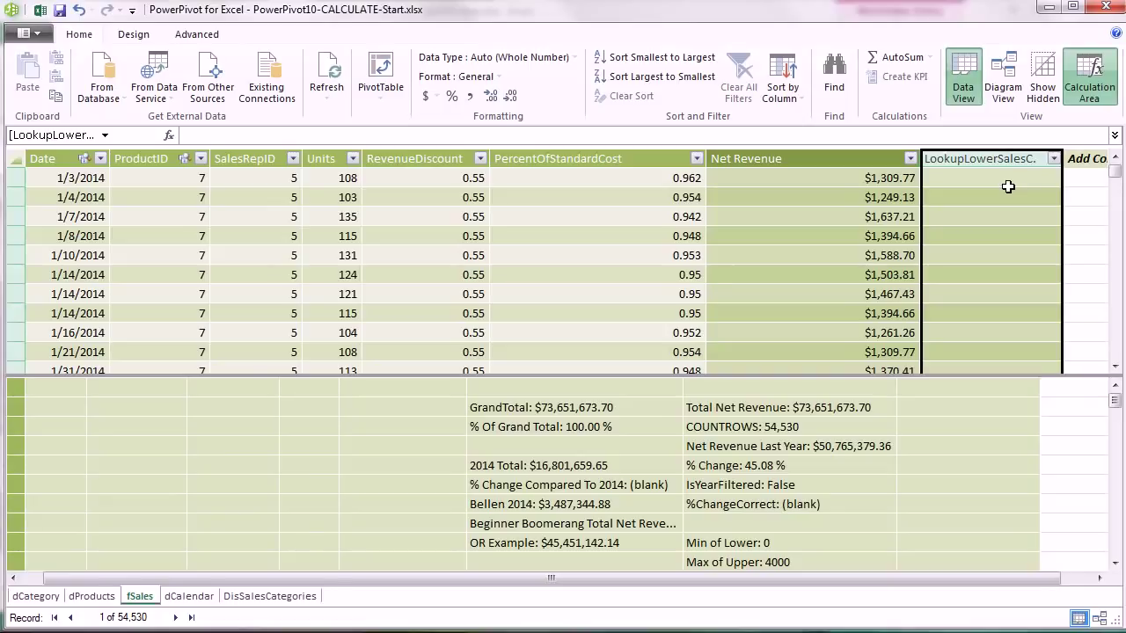
# - Start the LookupLowerSalesC. column formula in fSales with =CALCULATE(MAX(DisSalesCategories[Lower])
pyautogui.click(987, 177)
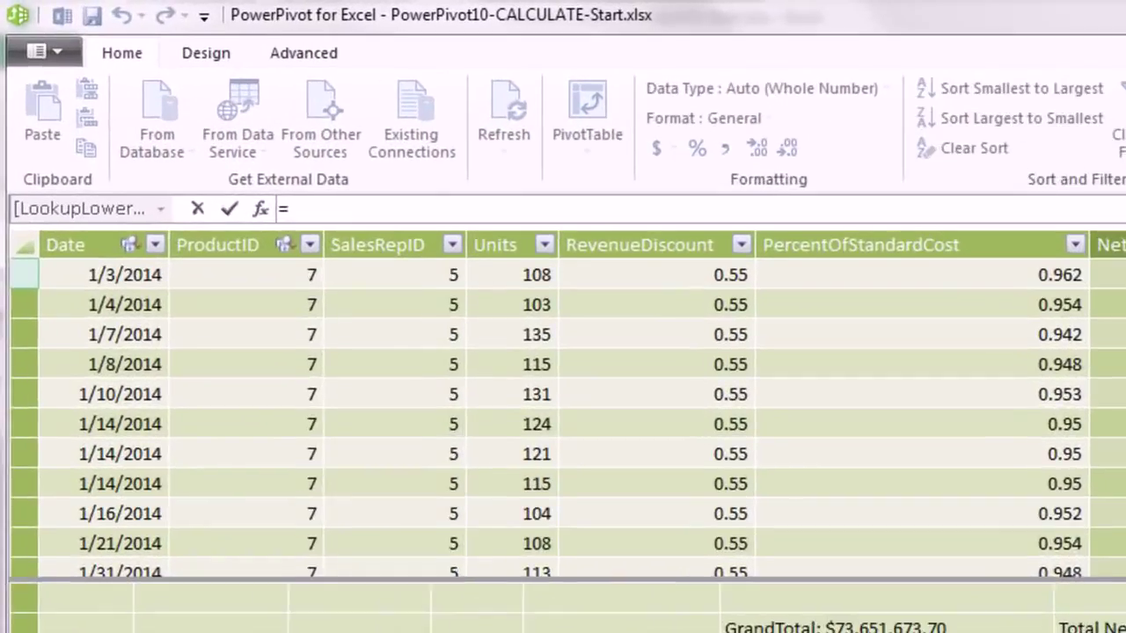
pyautogui.write('=')
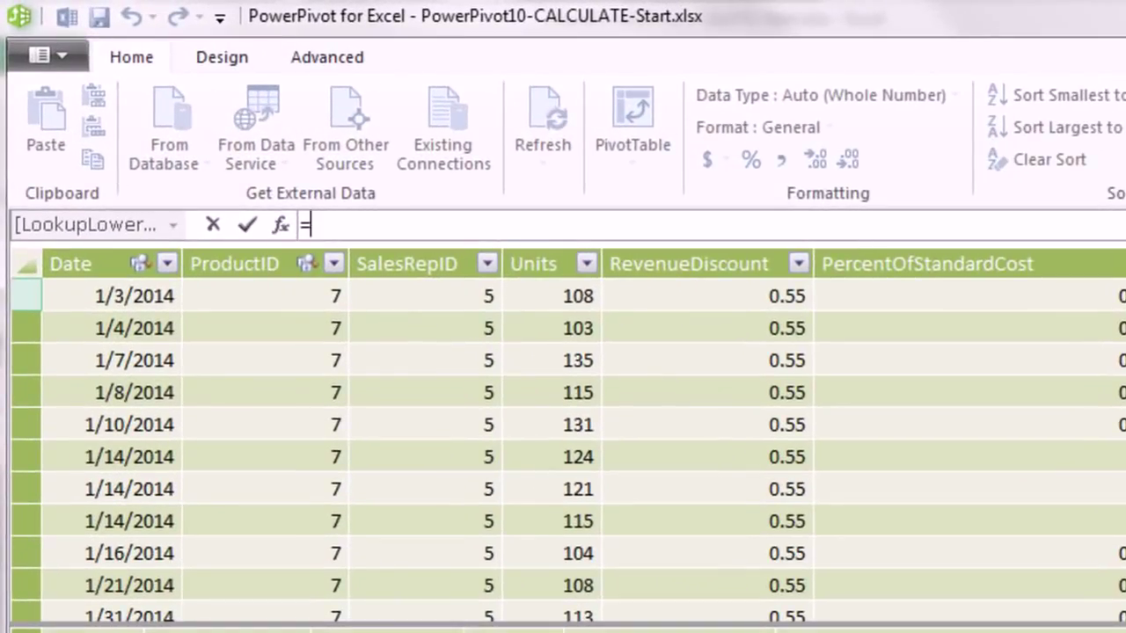
pyautogui.write('C')
pyautogui.press('Tab')
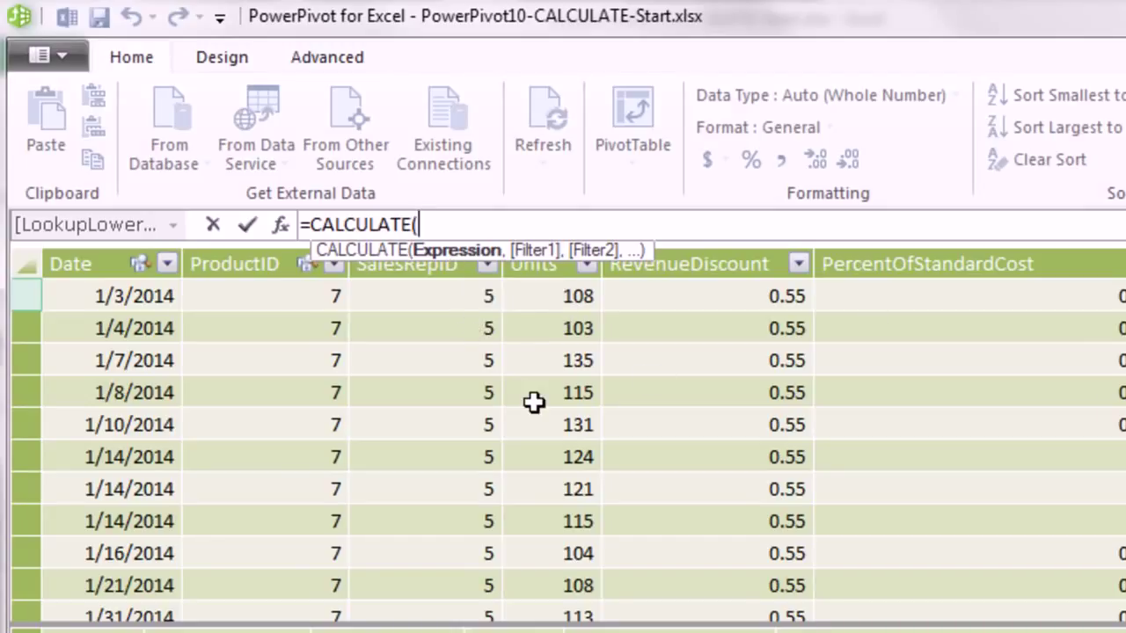
pyautogui.write('max')
pyautogui.press('Tab')
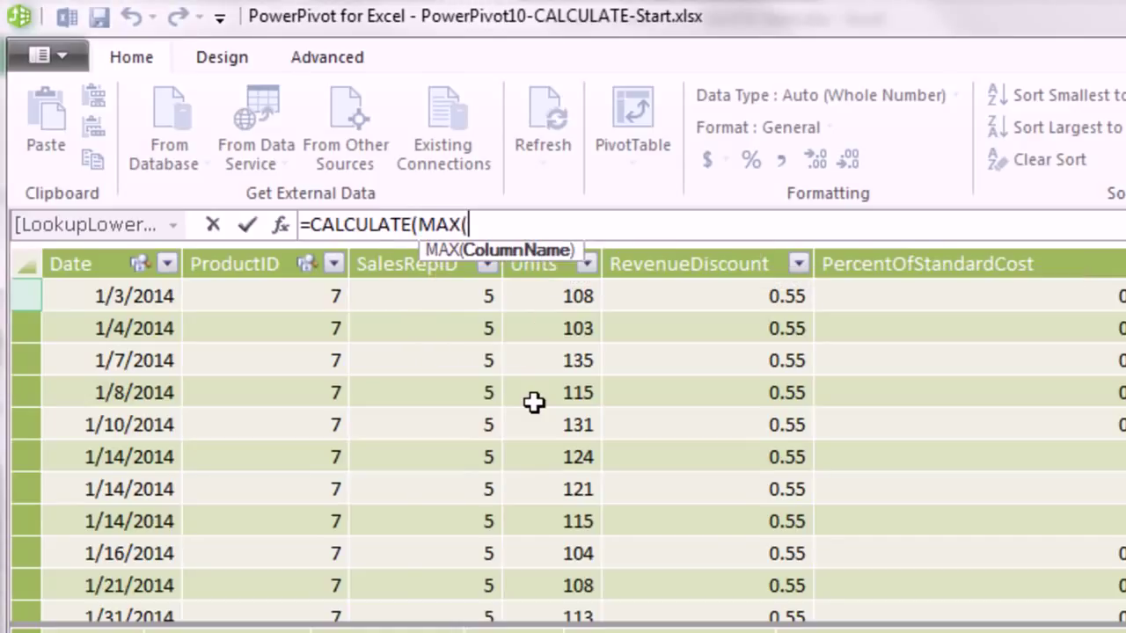
pyautogui.write('dis')
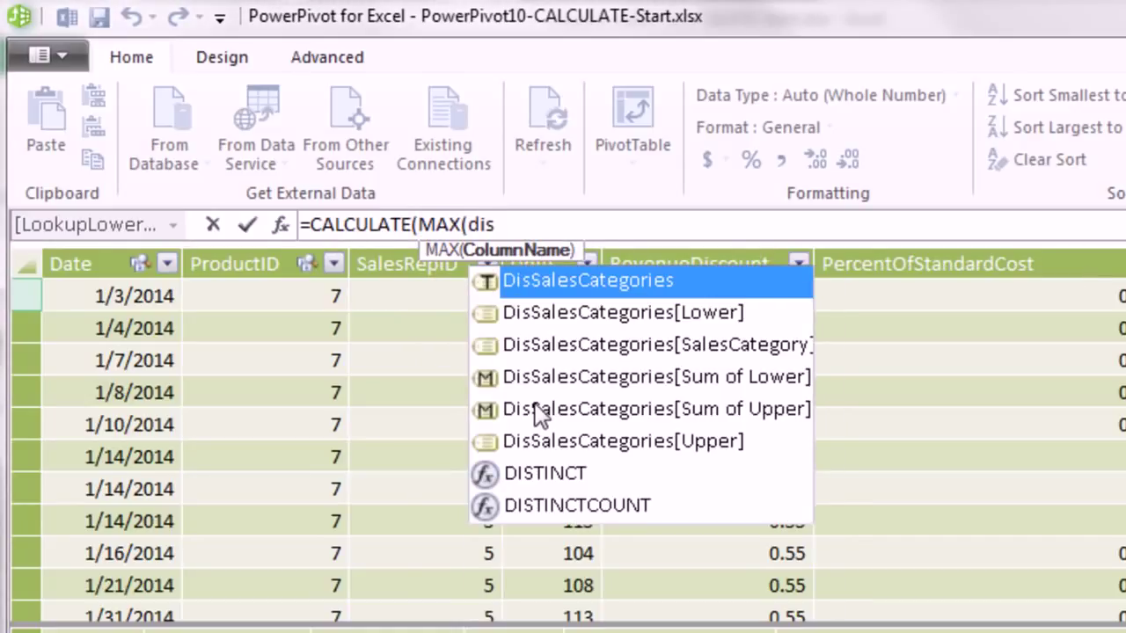
pyautogui.press('Down')
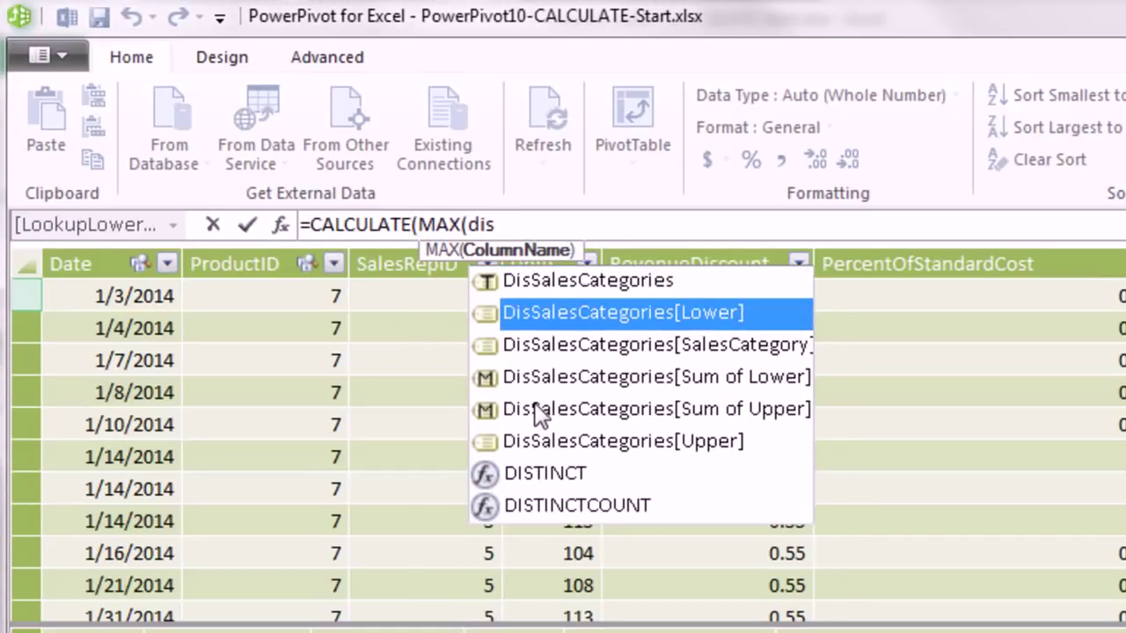
pyautogui.press('Tab')
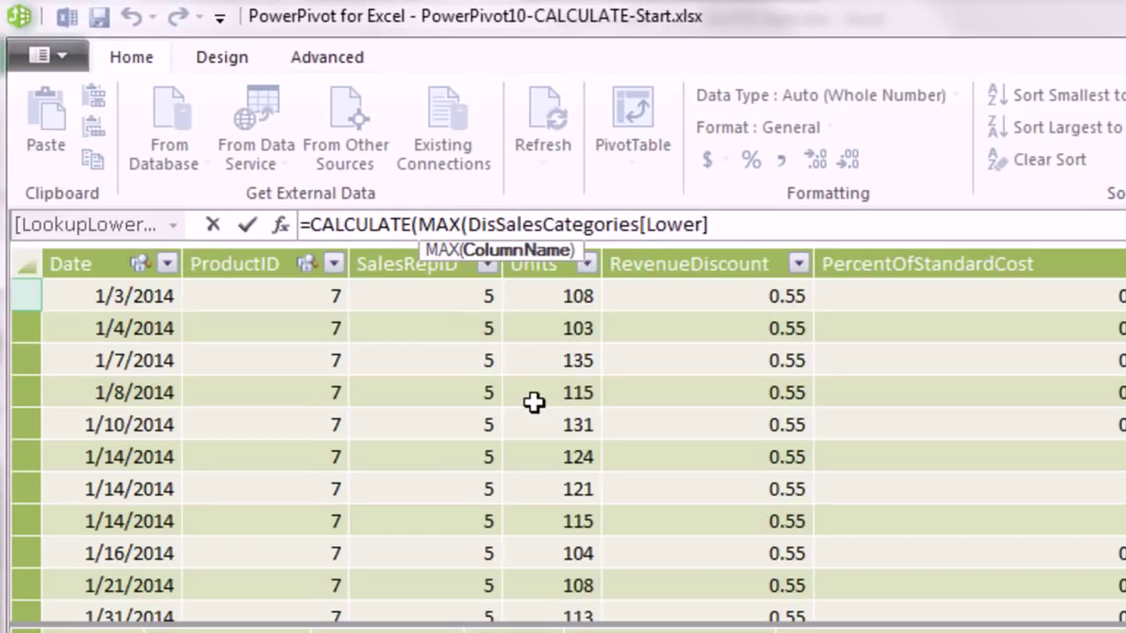
pyautogui.write(')')
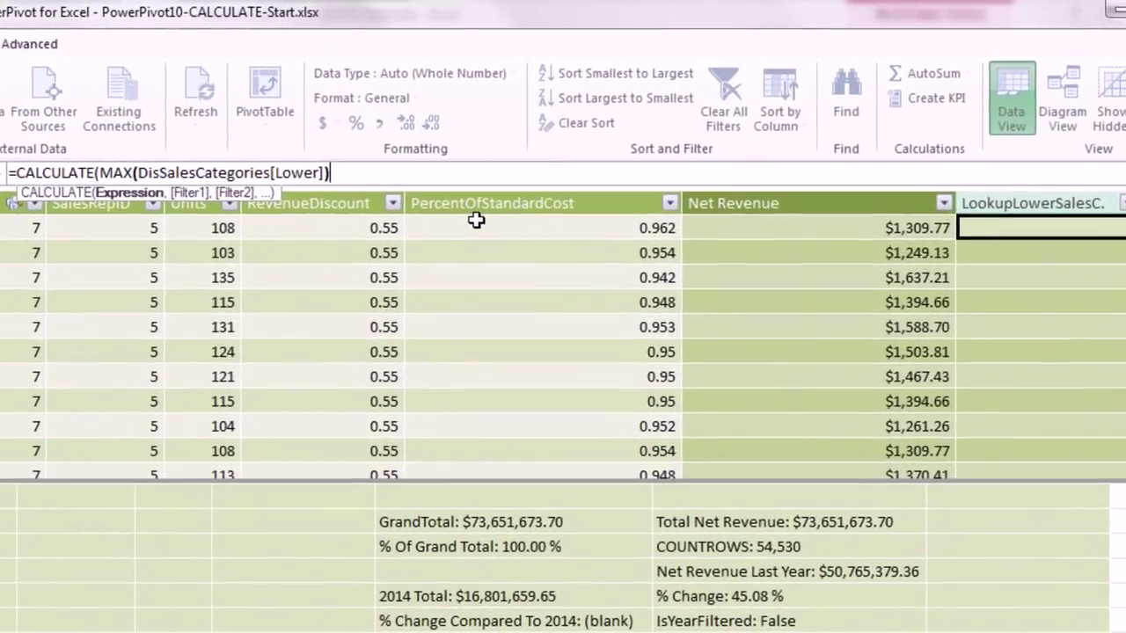
# - Complete and enter the CALCULATE formula with the filter argument DisSalesCategories[Lower]<=fSales[Net Revenue]
pyautogui.write(',')
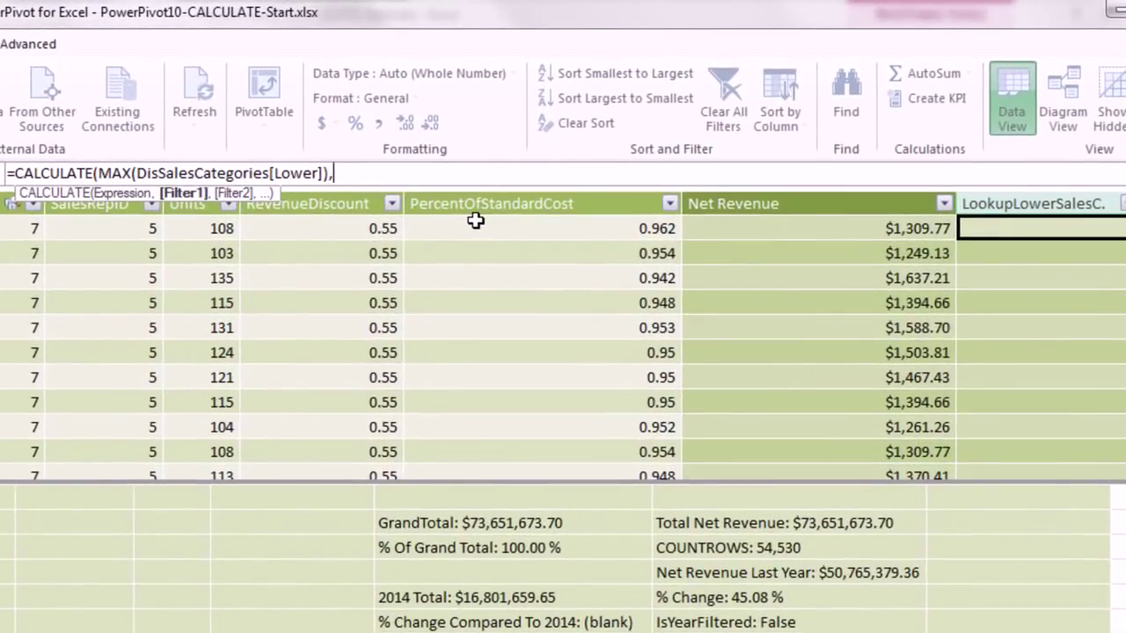
pyautogui.write('dis')
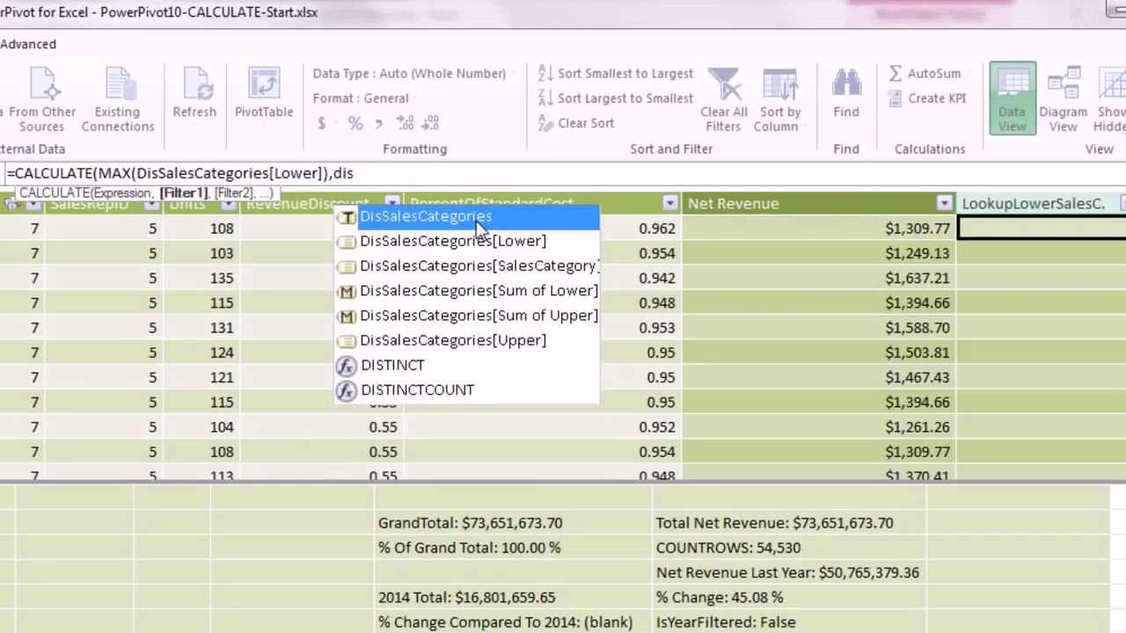
pyautogui.press('Down')
pyautogui.press('Tab')
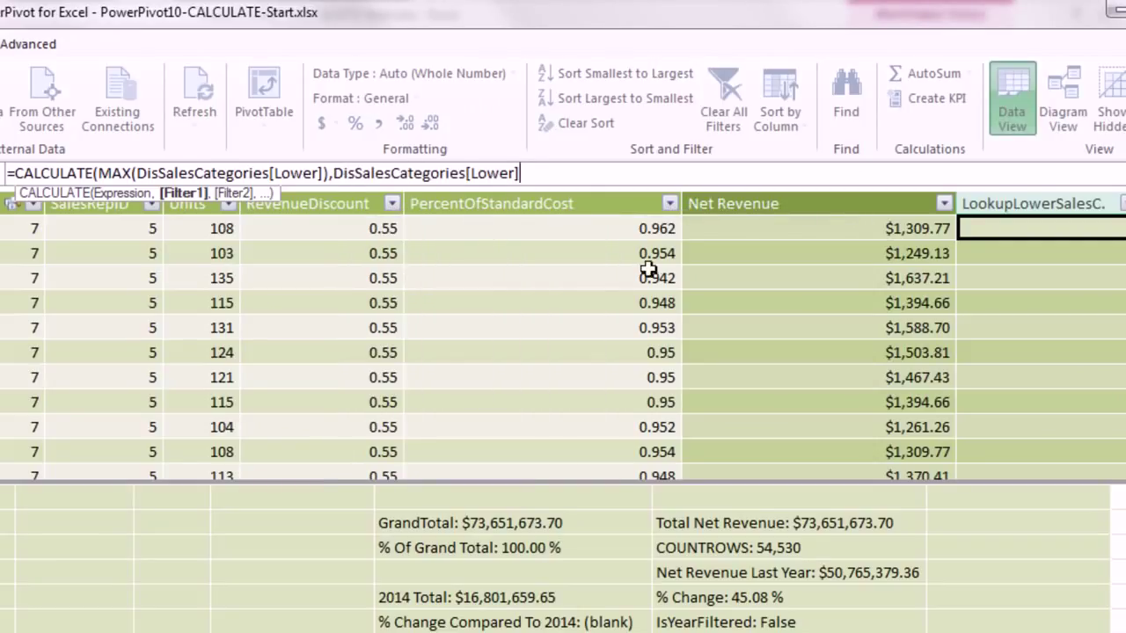
pyautogui.write('<=fs')
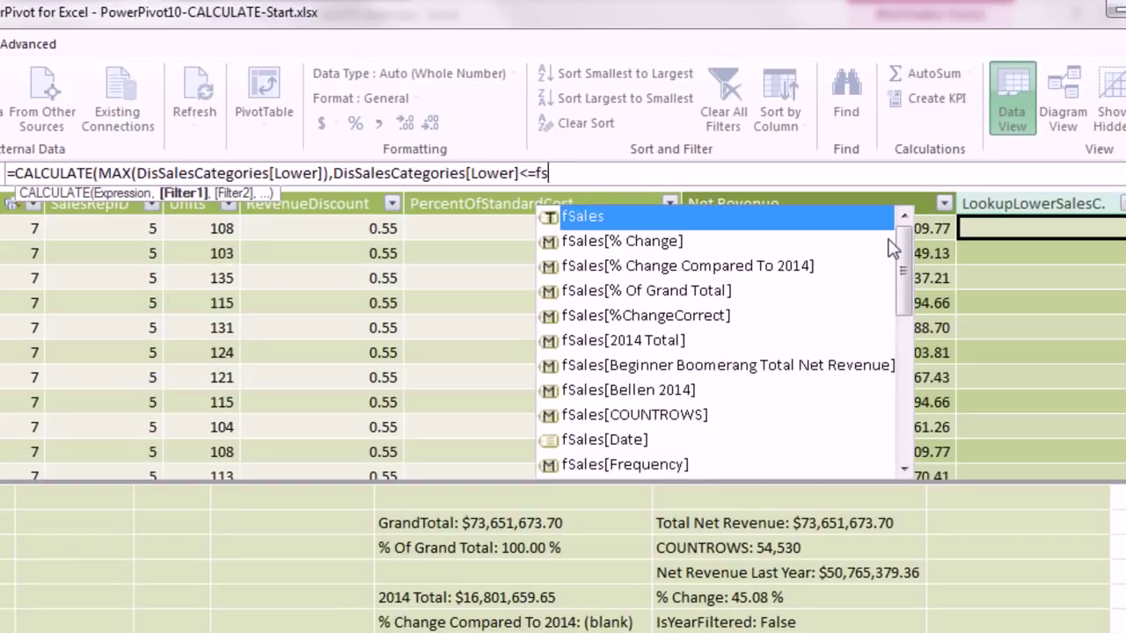
pyautogui.press('Down')
pyautogui.press('Down')
pyautogui.press('Down')
pyautogui.press('Down')
pyautogui.press('Down')
pyautogui.press('Down')
pyautogui.press('Down')
pyautogui.press('Down')
pyautogui.press('Down')
pyautogui.press('Down')
pyautogui.press('Down')
pyautogui.press('Down')
pyautogui.press('Down')
pyautogui.press('Down')
pyautogui.press('Down')
pyautogui.press('Down')
pyautogui.press('Down')
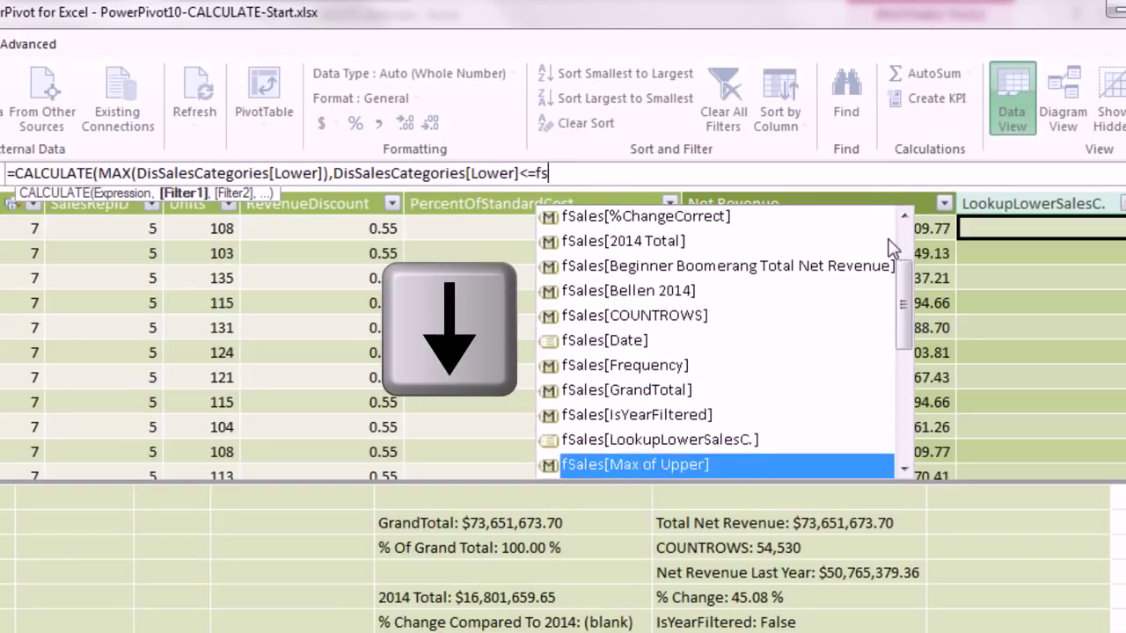
pyautogui.press('Tab')
pyautogui.press('Down')
pyautogui.press('Up')
pyautogui.press('Up')
pyautogui.press('Tab')
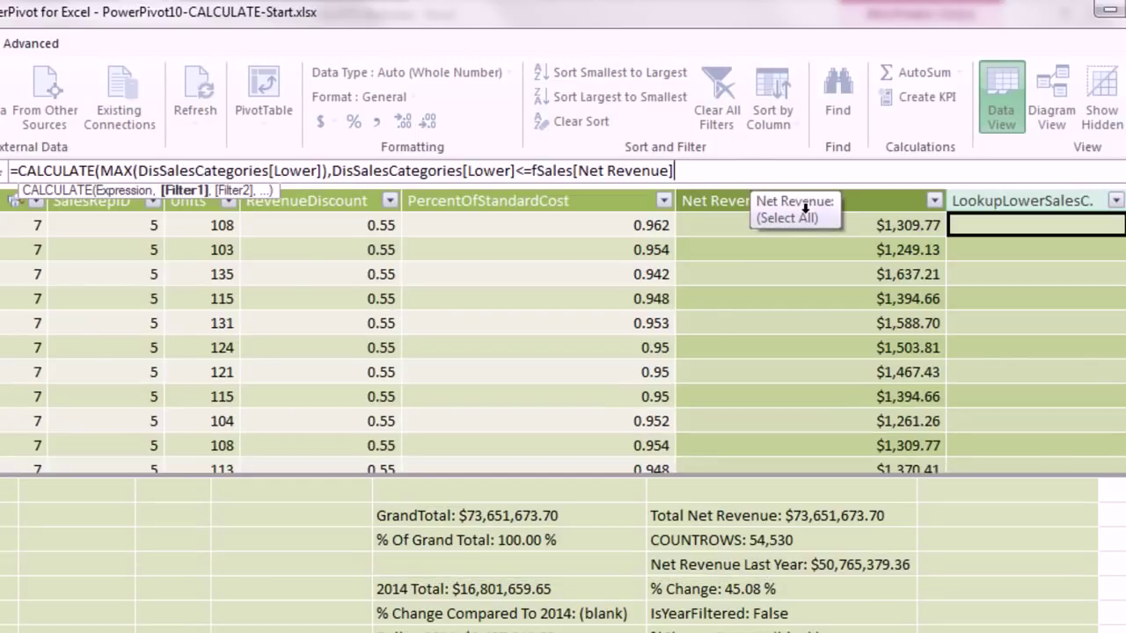
pyautogui.write(')')
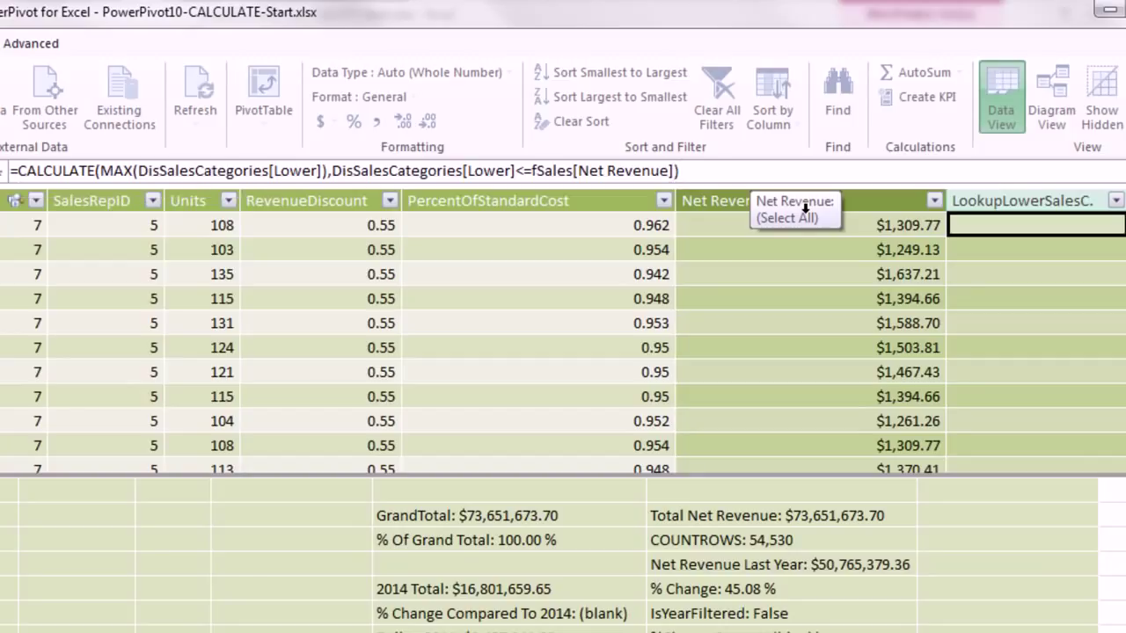
pyautogui.press('Return')
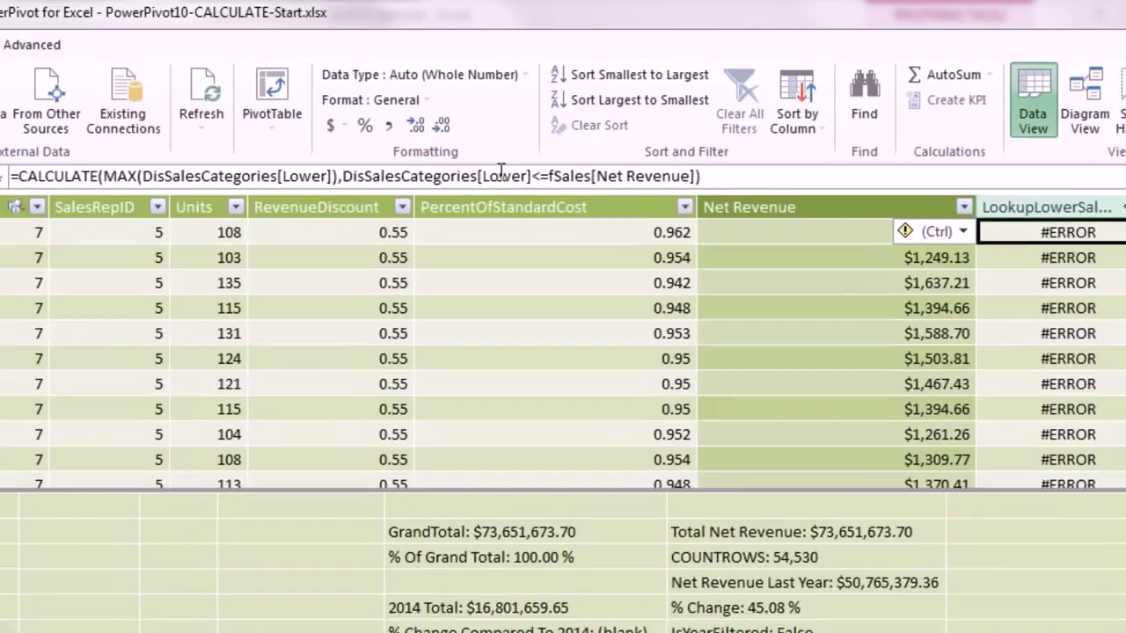
# - Wrap the formula's filter condition in FILTER(DisSalesCategories, ...), close the extra parenthesis and enter the corrected formula
pyautogui.click(337, 169)
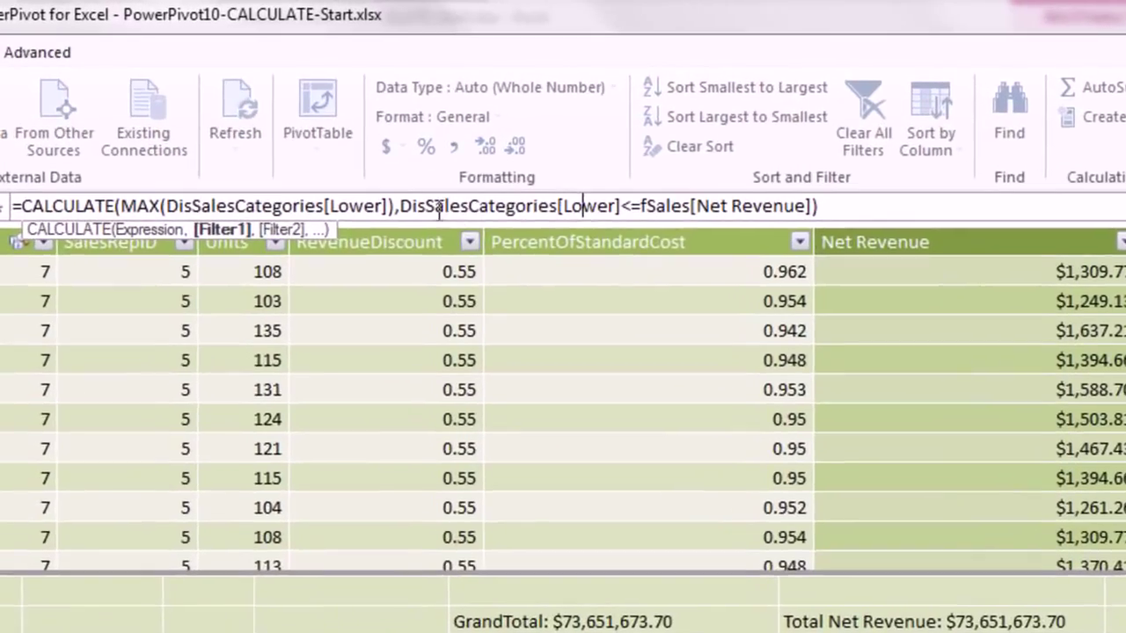
pyautogui.click(406, 208)
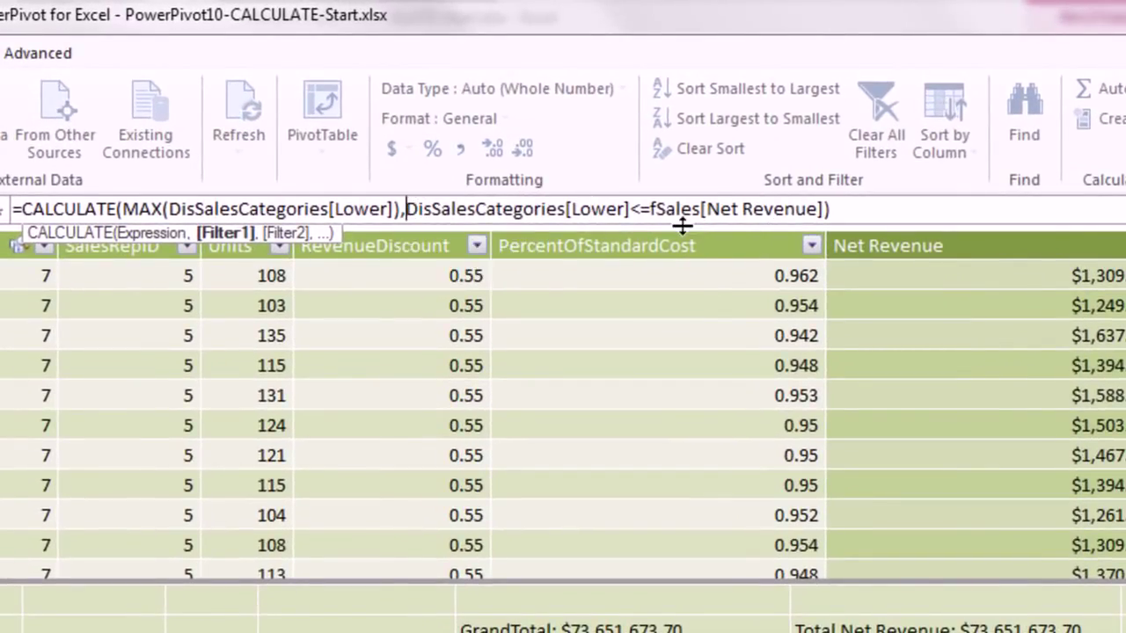
pyautogui.write('fil')
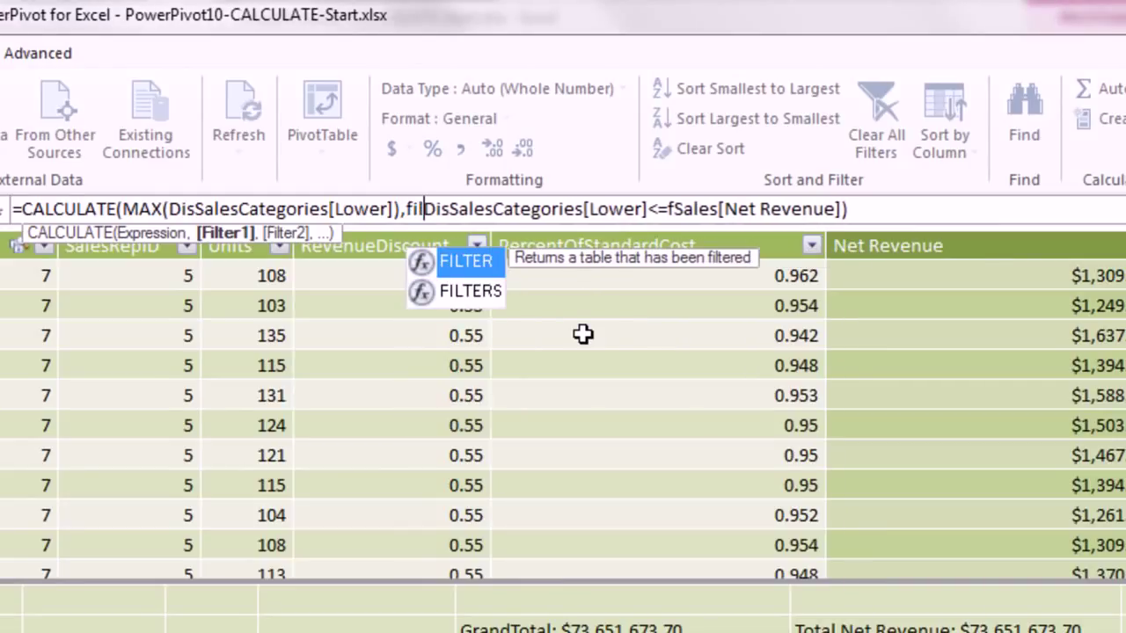
pyautogui.press('Tab')
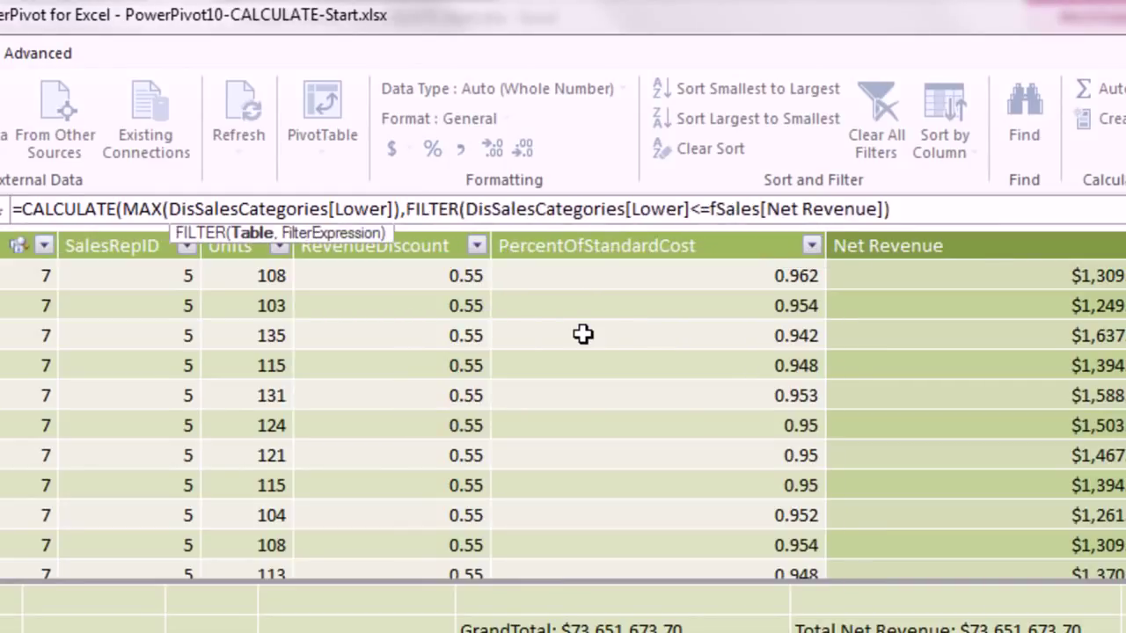
pyautogui.write('d')
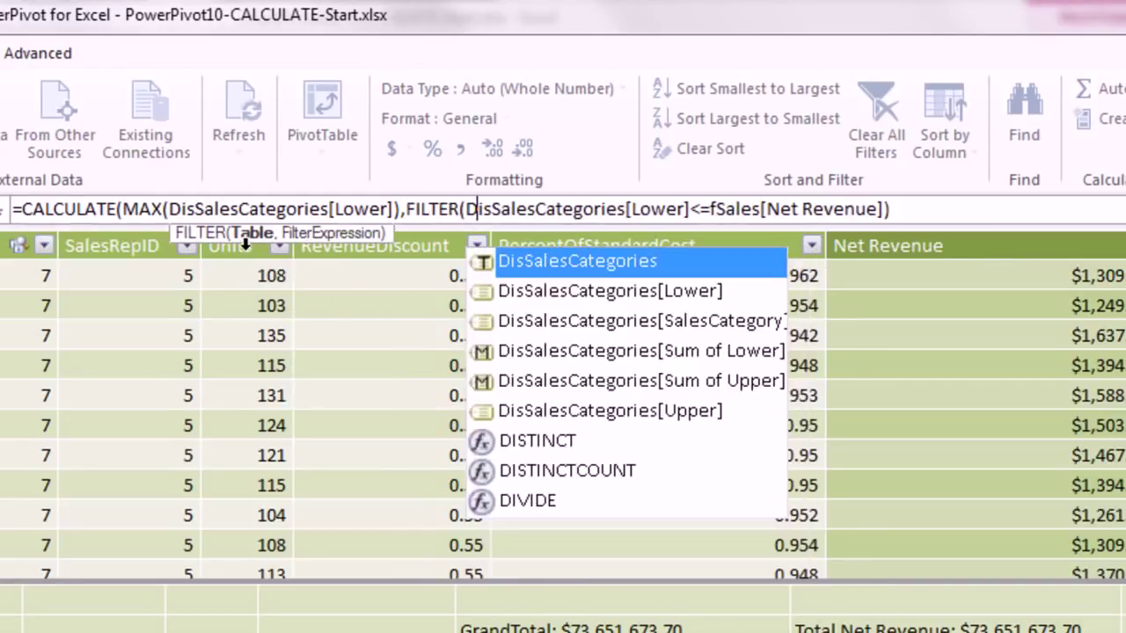
pyautogui.write('is')
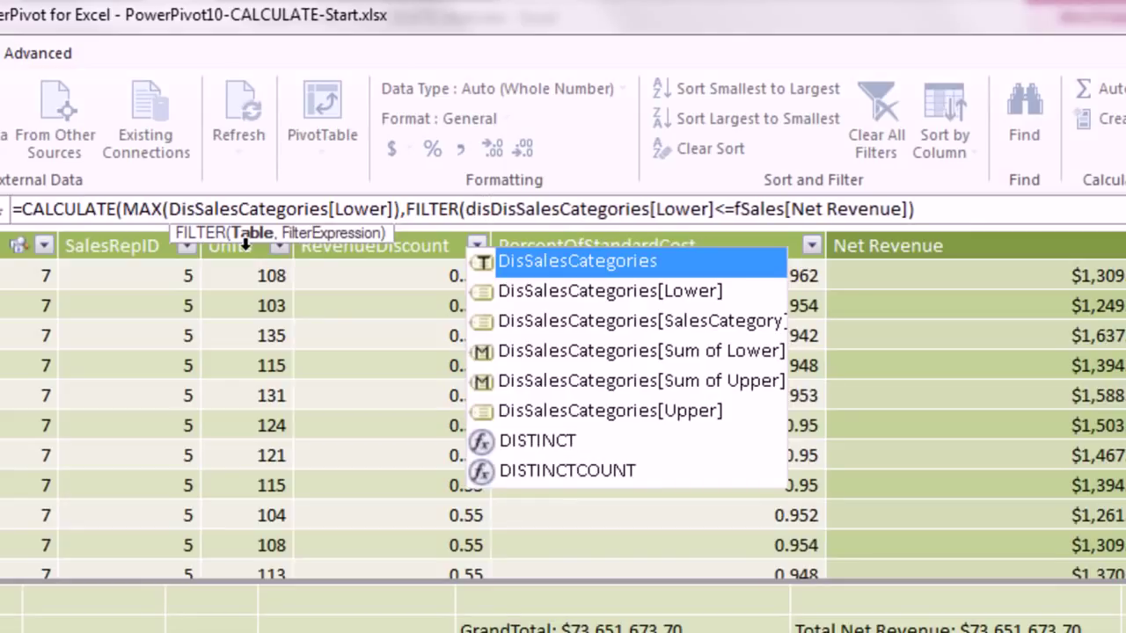
pyautogui.press('Tab')
pyautogui.write(',')
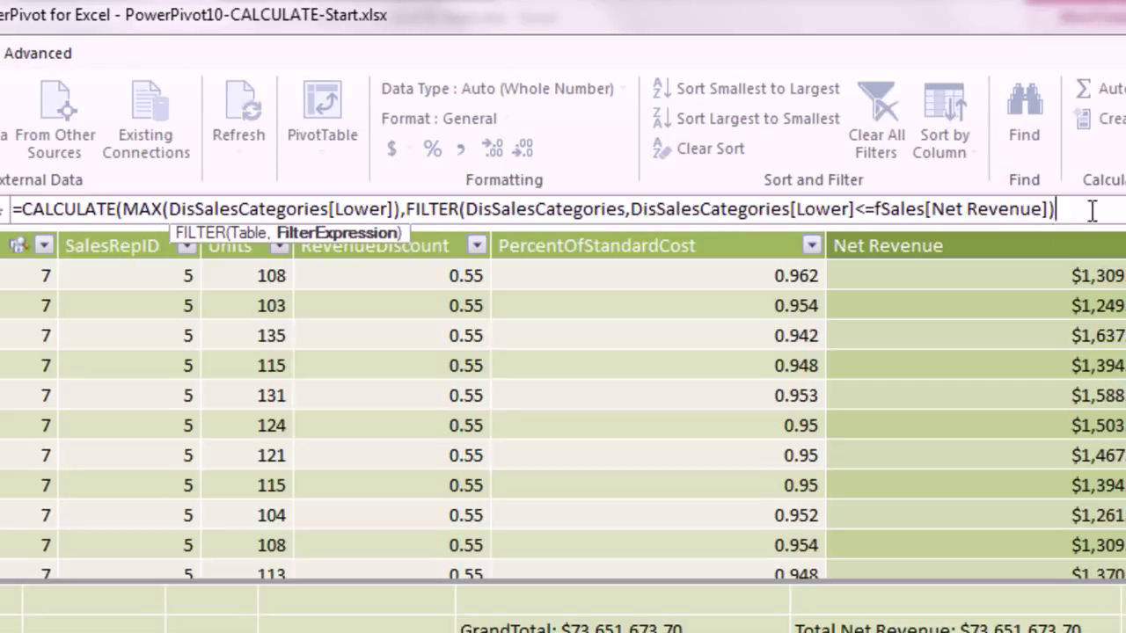
pyautogui.write(')')
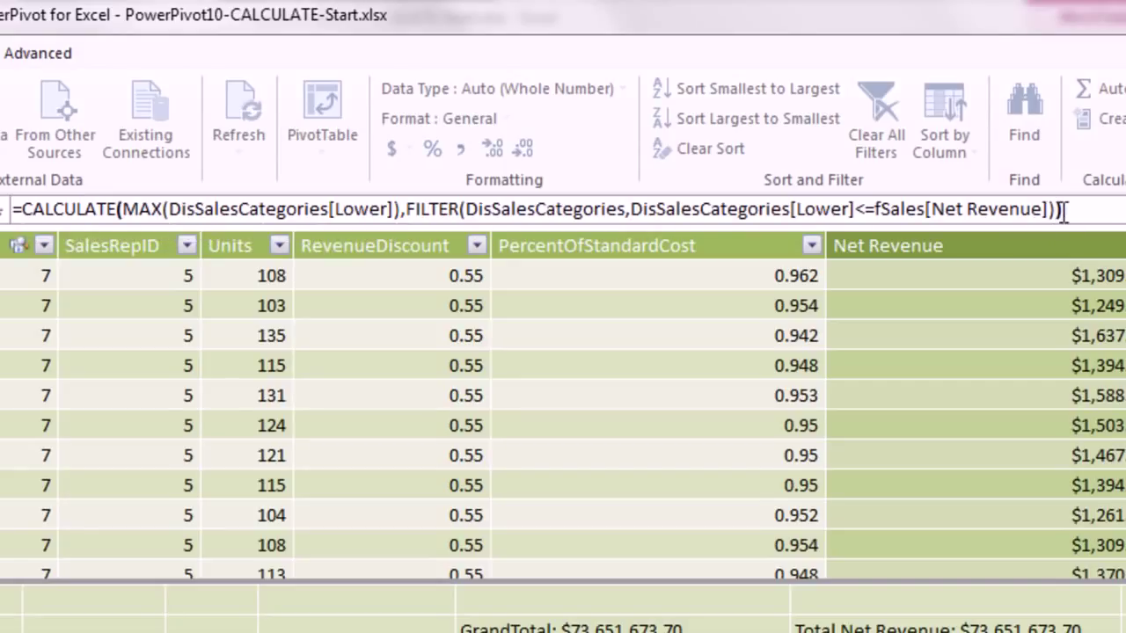
pyautogui.click(442, 208)
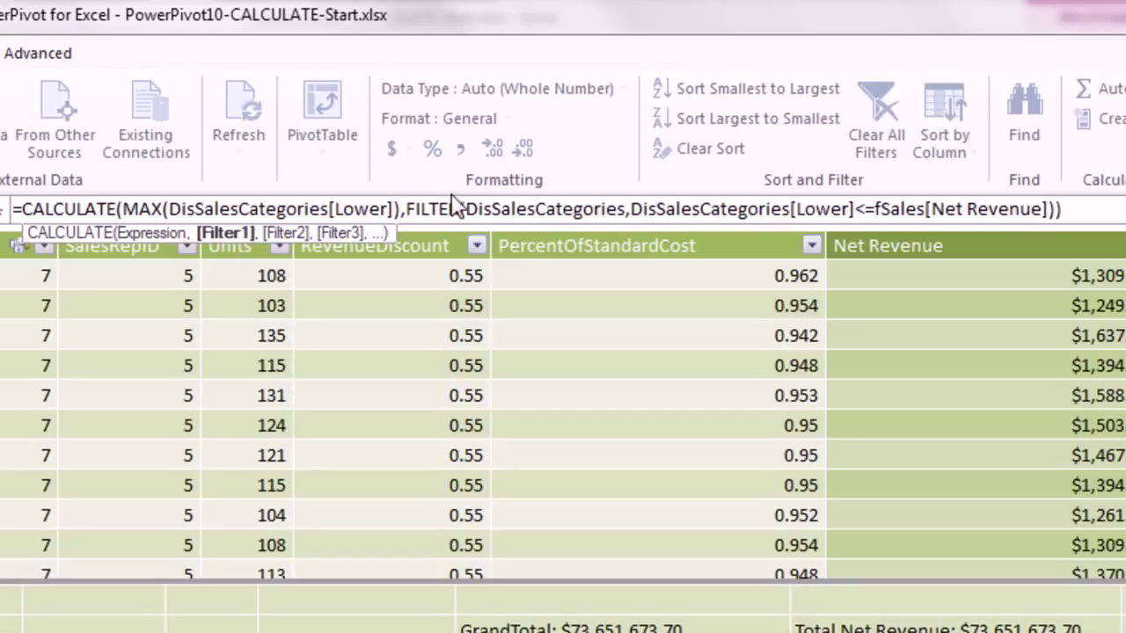
pyautogui.click(152, 208)
pyautogui.press('Return')
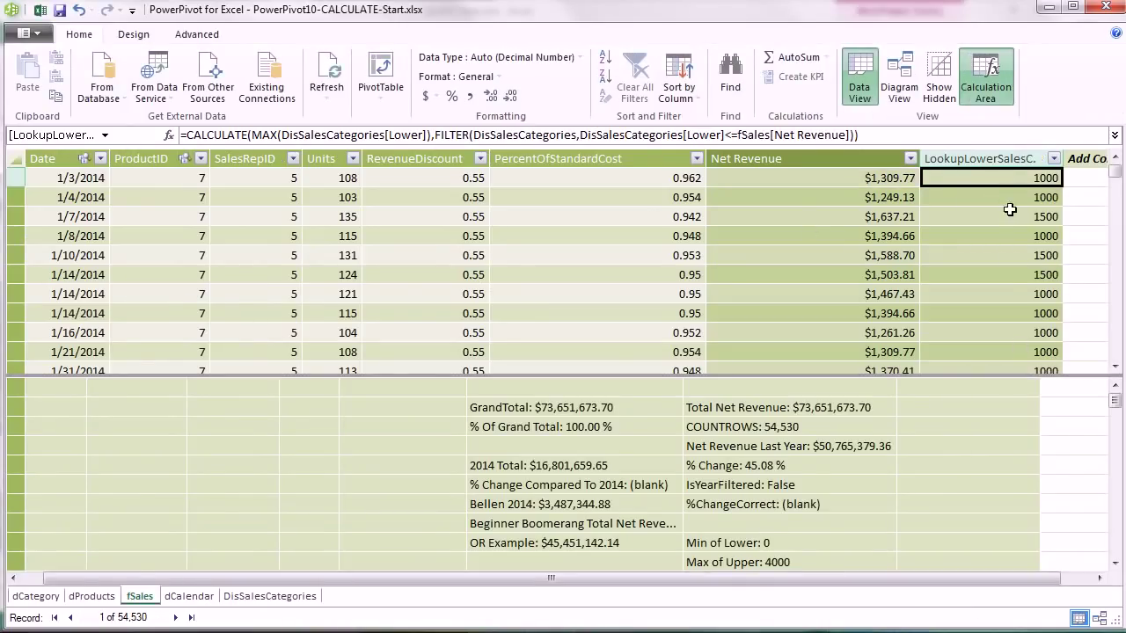
# - Create a relationship in the diagram between DisSalesCategories' Lower field and fSales' LookupLowerSalesC. column, and return to the data grid
pyautogui.click(899, 85)
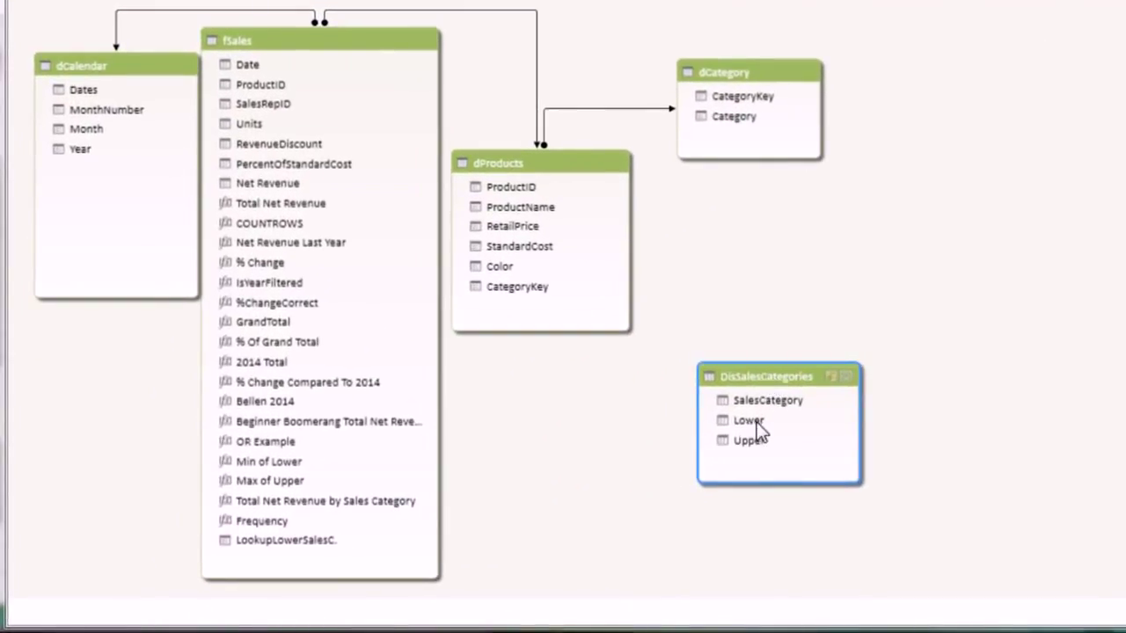
pyautogui.moveTo(756, 423); pyautogui.dragTo(321, 551)
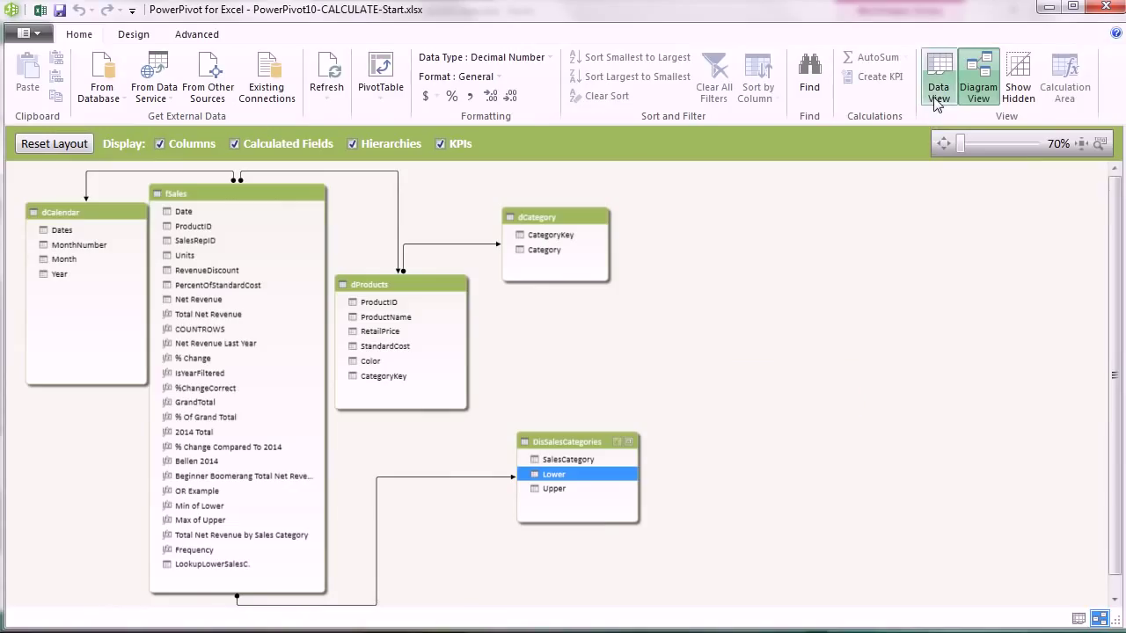
pyautogui.click(934, 99)
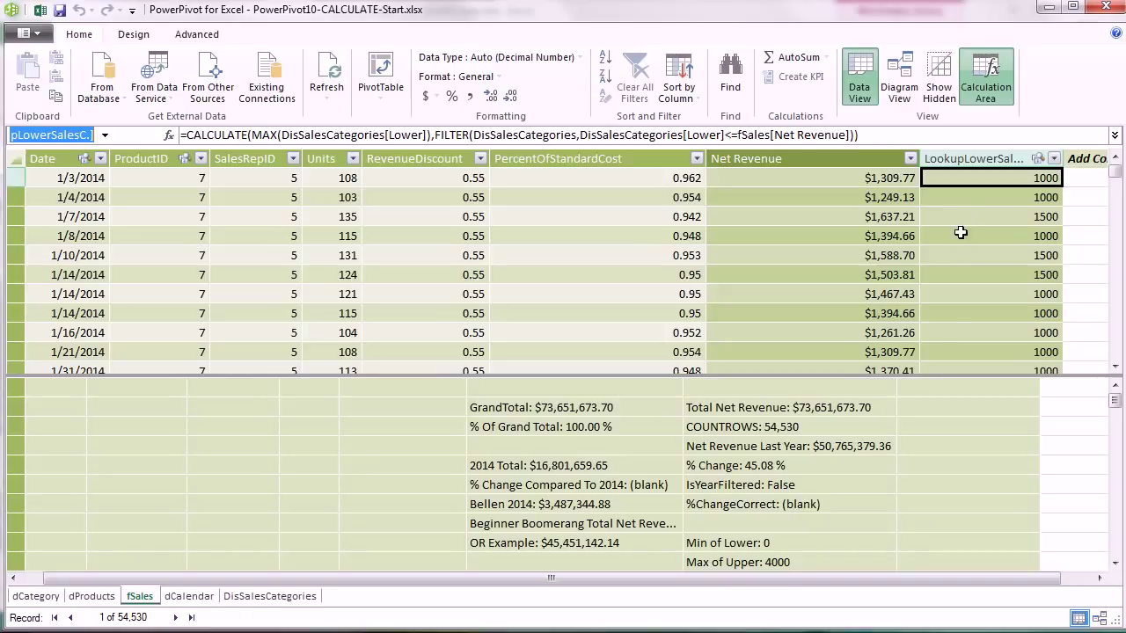
# - Check the Min of Lower, Total Net Revenue and COUNTROWS measure formulas, and insert a PivotTable on a new Excel worksheet
pyautogui.click(752, 543)
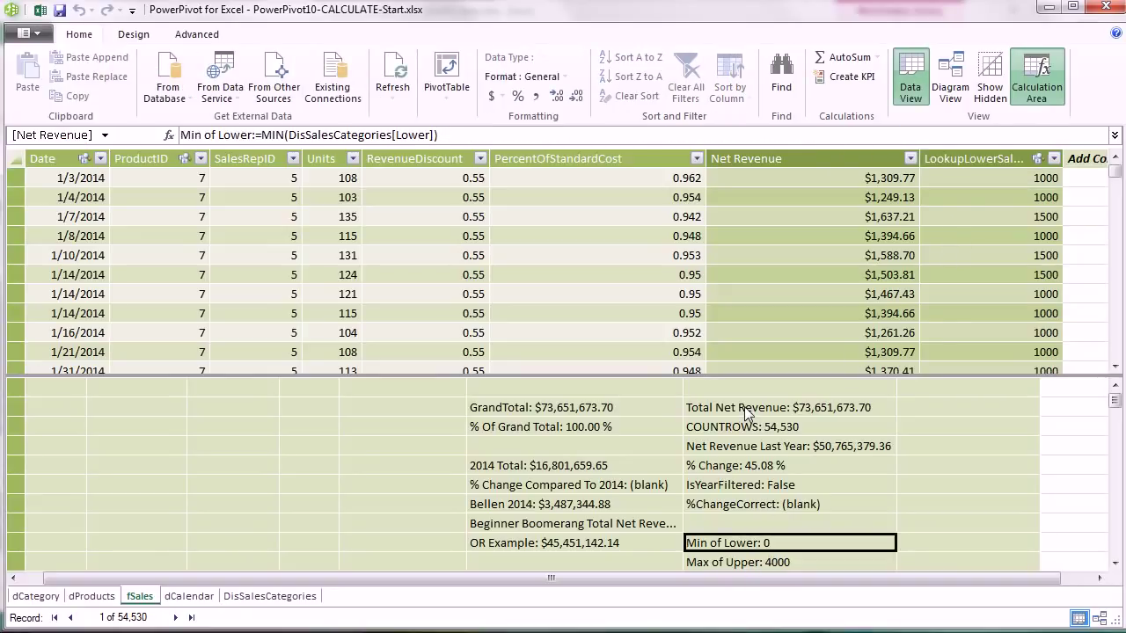
pyautogui.click(742, 412)
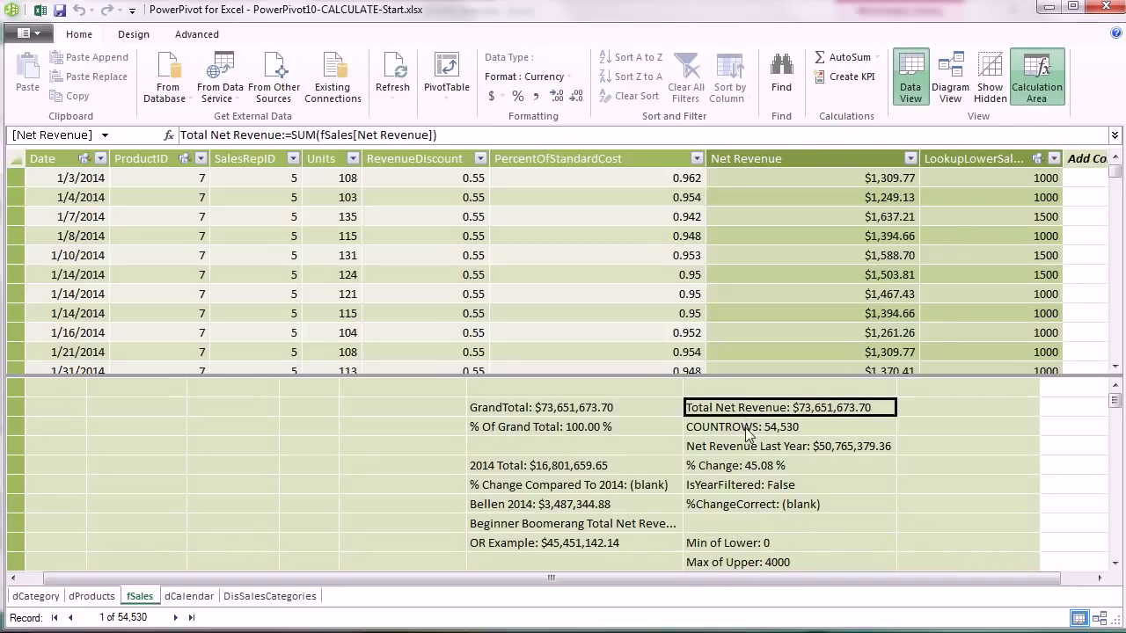
pyautogui.click(749, 429)
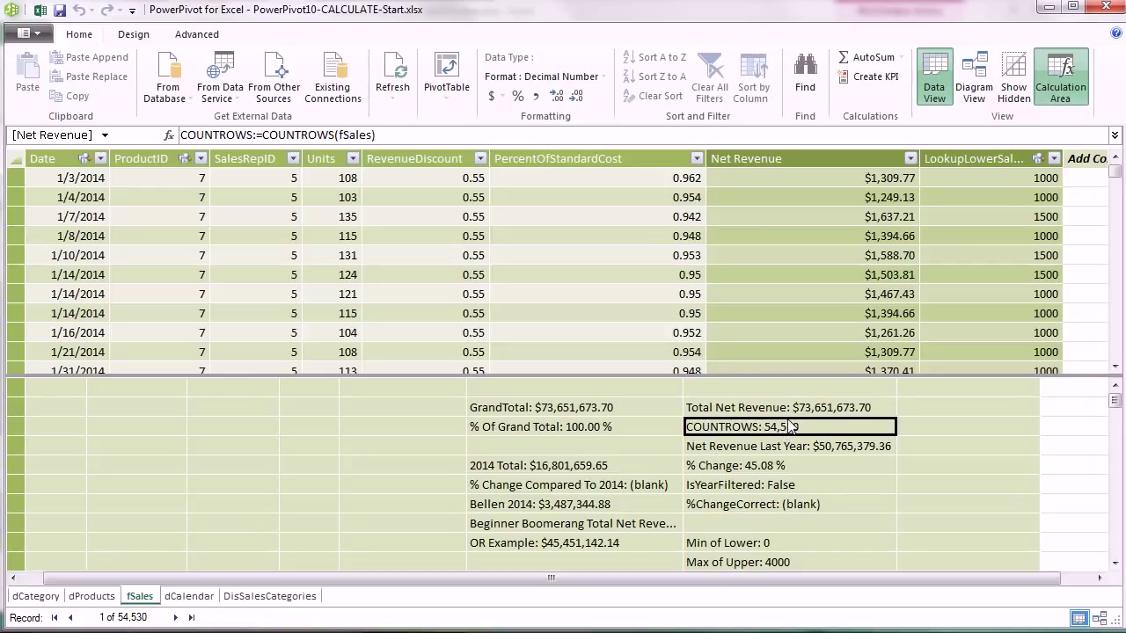
pyautogui.click(451, 75)
pyautogui.click(755, 223)
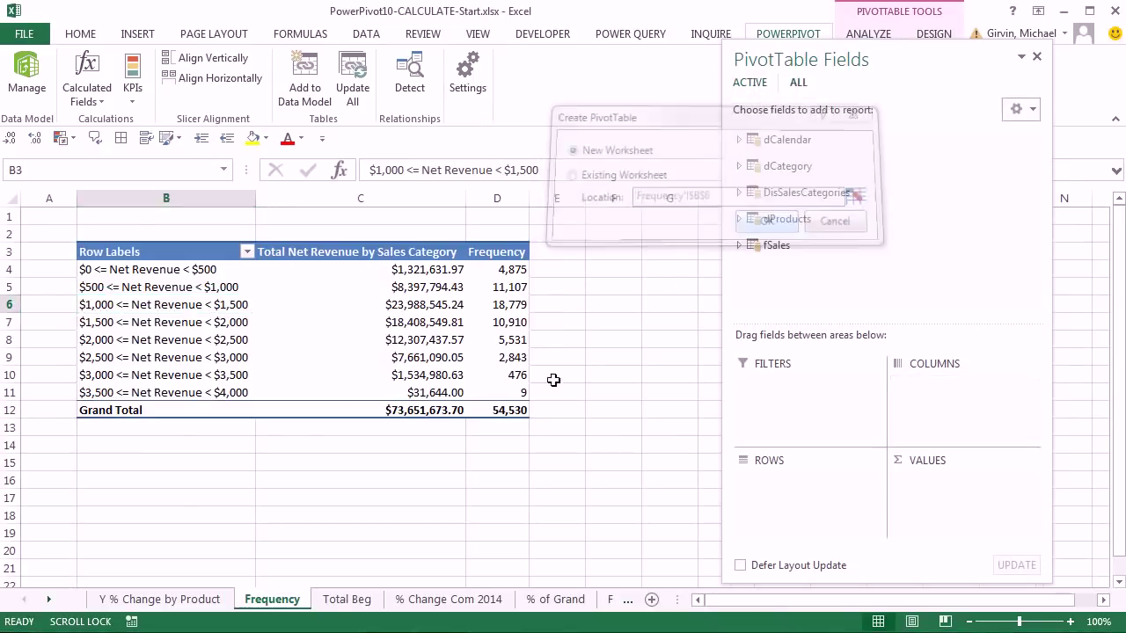
# - Rename the new PivotTable's worksheet as Freq w Lookup
pyautogui.doubleClick(261, 599)
pyautogui.write('Freq w Lookup')
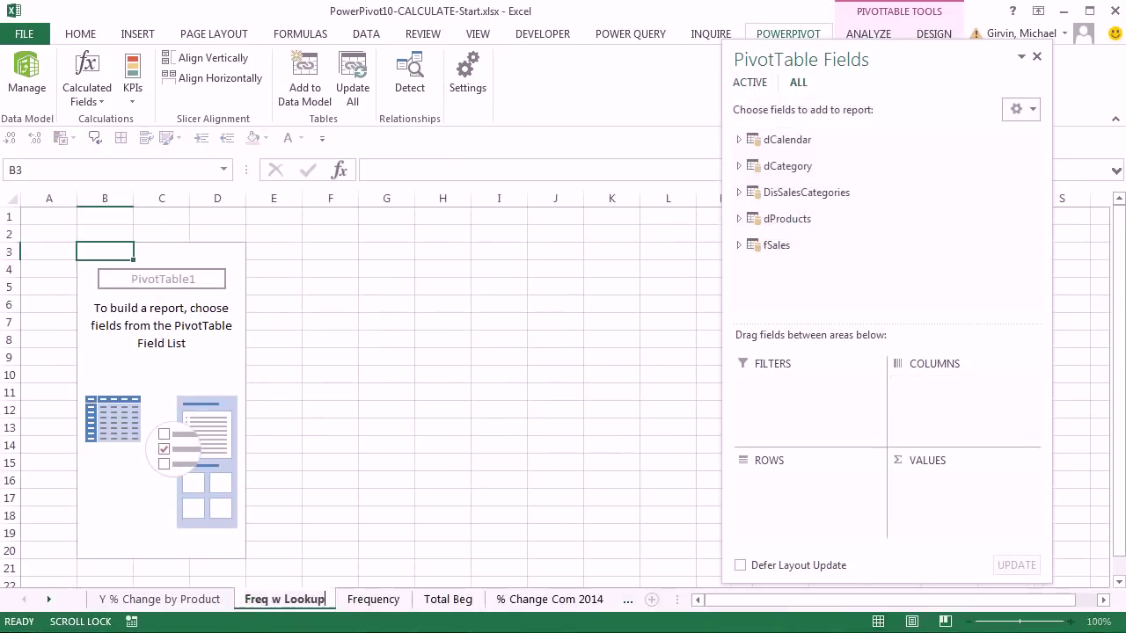
pyautogui.press('Return')
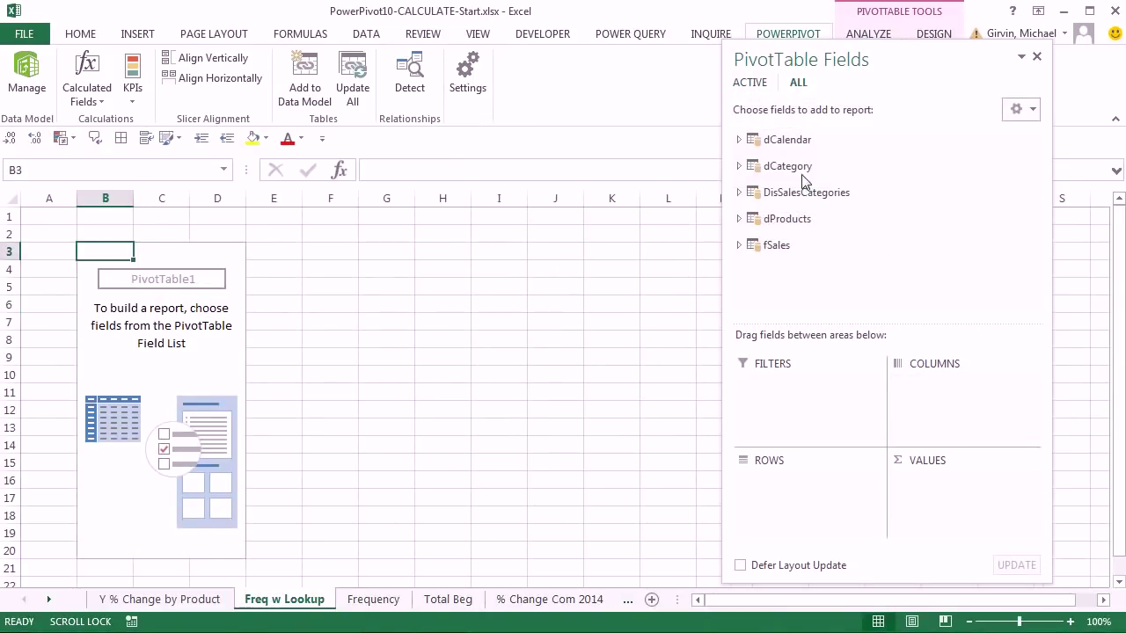
# - Build the PivotTable with SalesCategory from DisSalesCategories as rows and fSales' Total Net Revenue and COUNTROWS as values
pyautogui.click(740, 193)
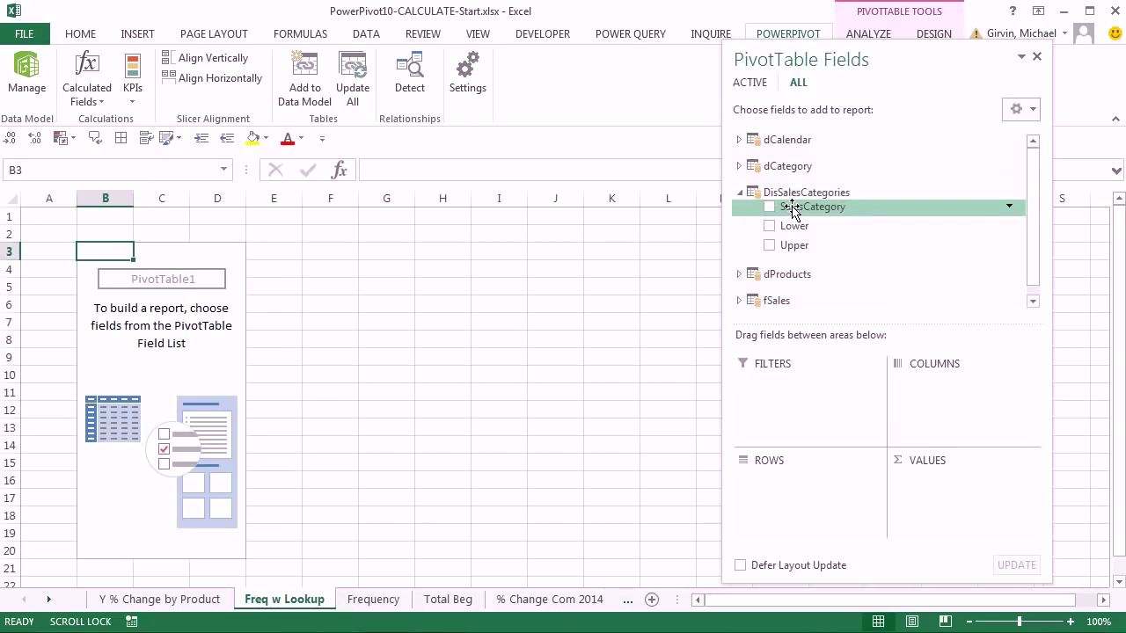
pyautogui.moveTo(791, 211); pyautogui.dragTo(821, 505)
pyautogui.click(741, 291)
pyautogui.scroll(-2, 854, 251)
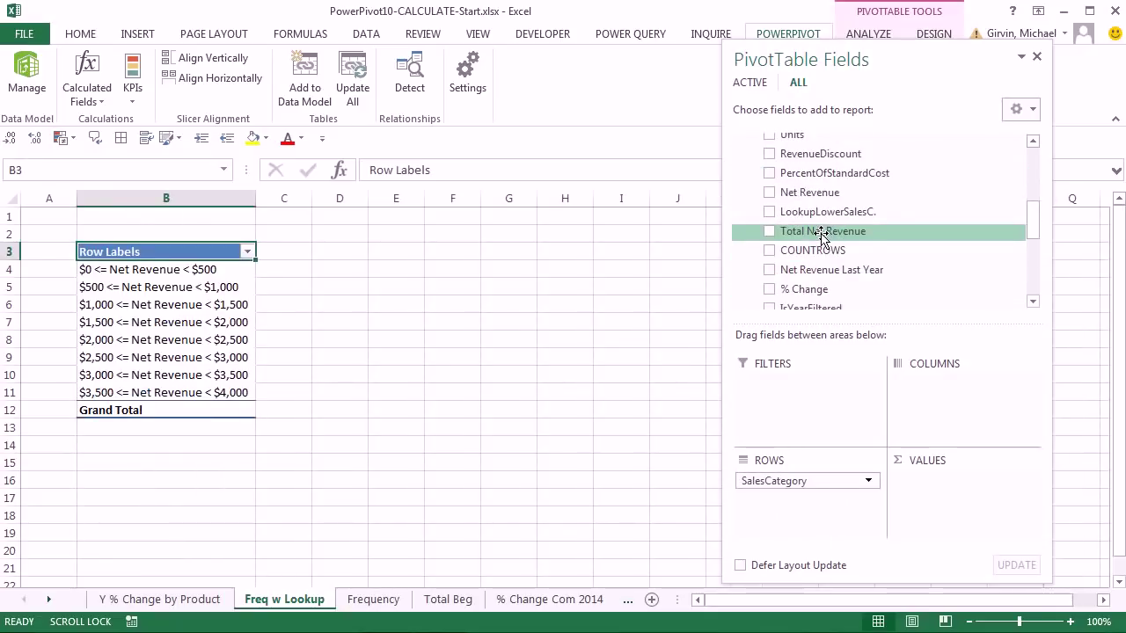
pyautogui.moveTo(818, 232); pyautogui.dragTo(946, 510)
pyautogui.moveTo(807, 239); pyautogui.dragTo(946, 512)
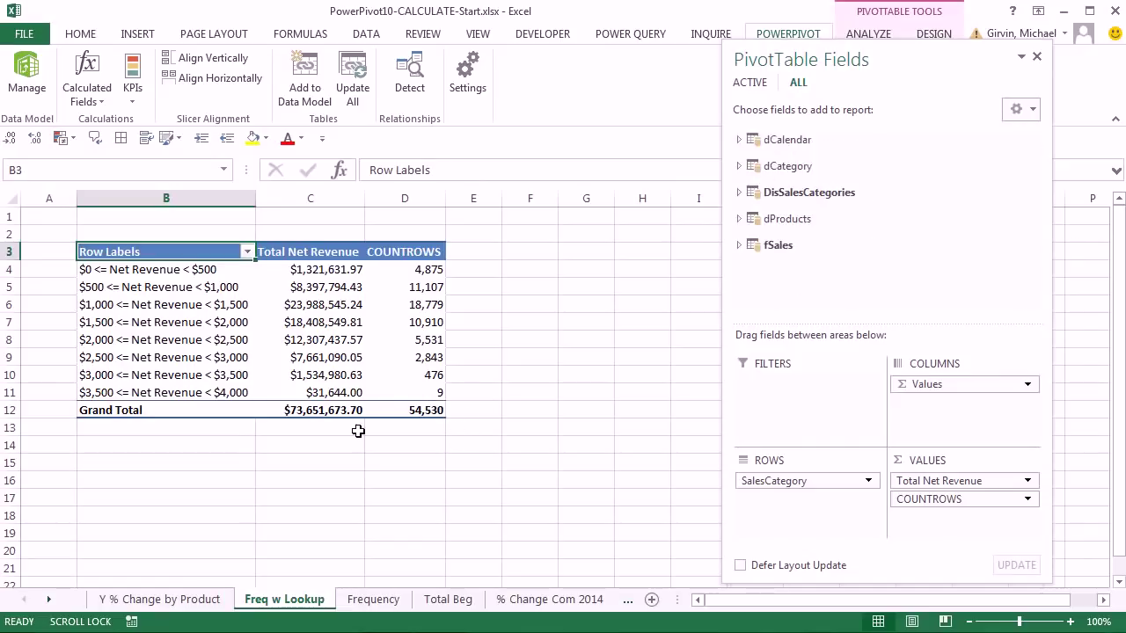
# - Delete the relationship between fSales' LookupLowerSalesC. and DisSalesCategories' Lower in the PowerPivot diagram, and compare the Freq w Lookup and Frequency reports in Excel
pyautogui.hotkey('alt', 'Tab')
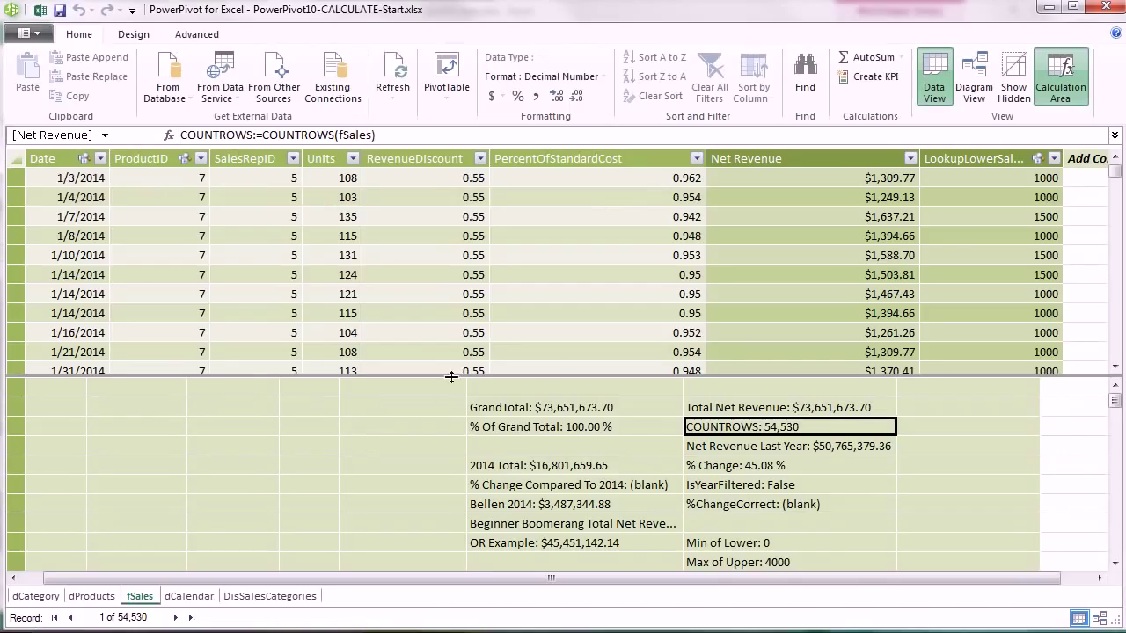
pyautogui.click(974, 91)
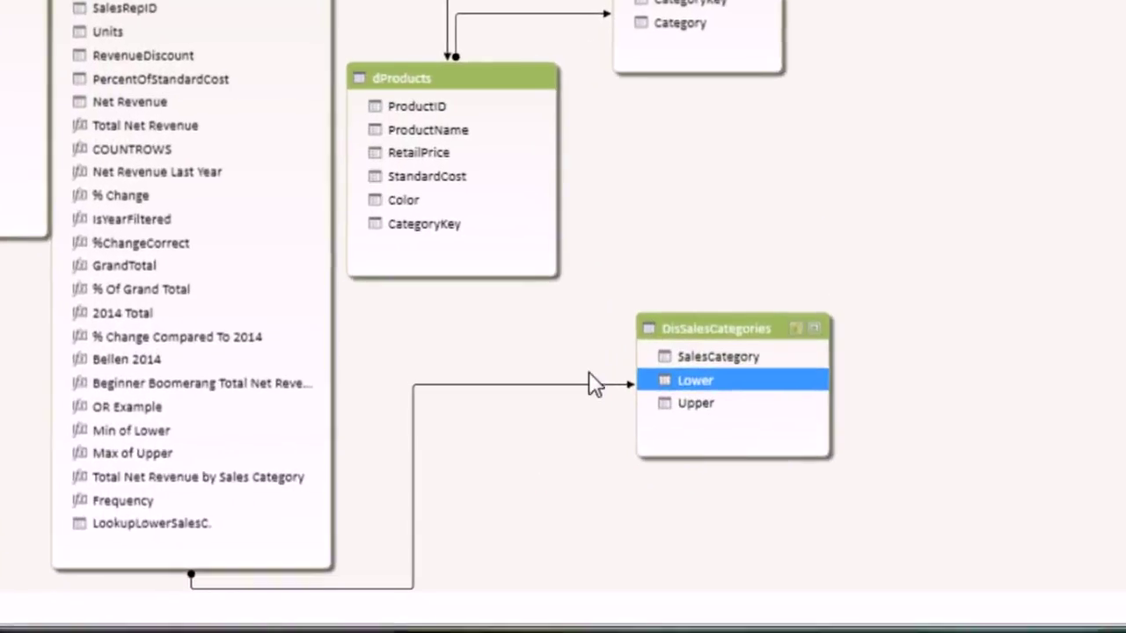
pyautogui.rightClick(583, 376)
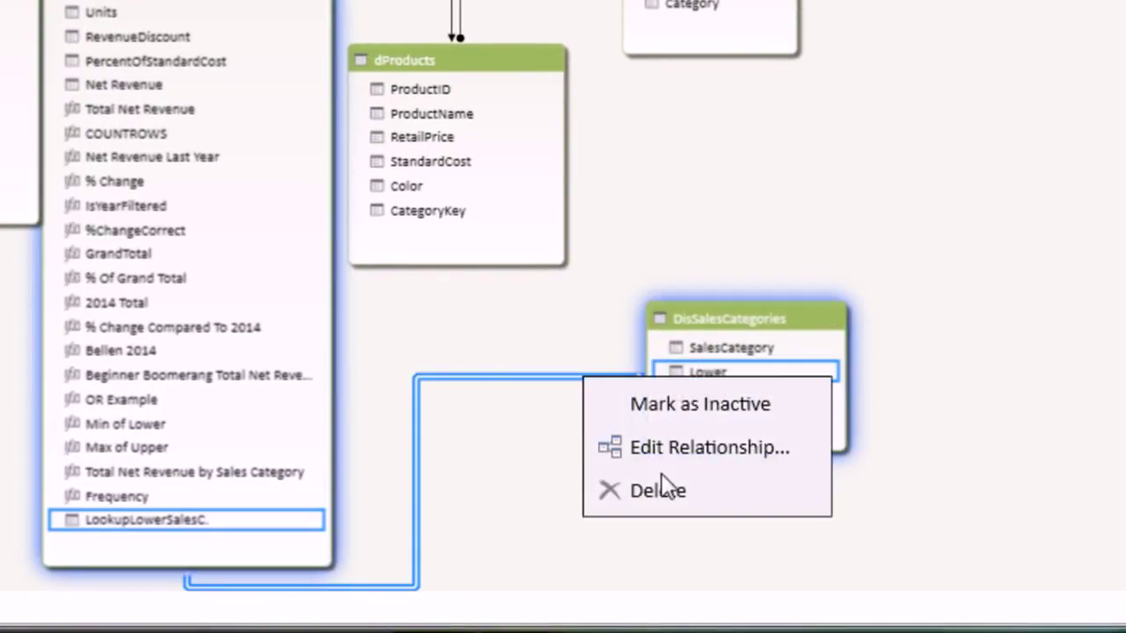
pyautogui.click(670, 495)
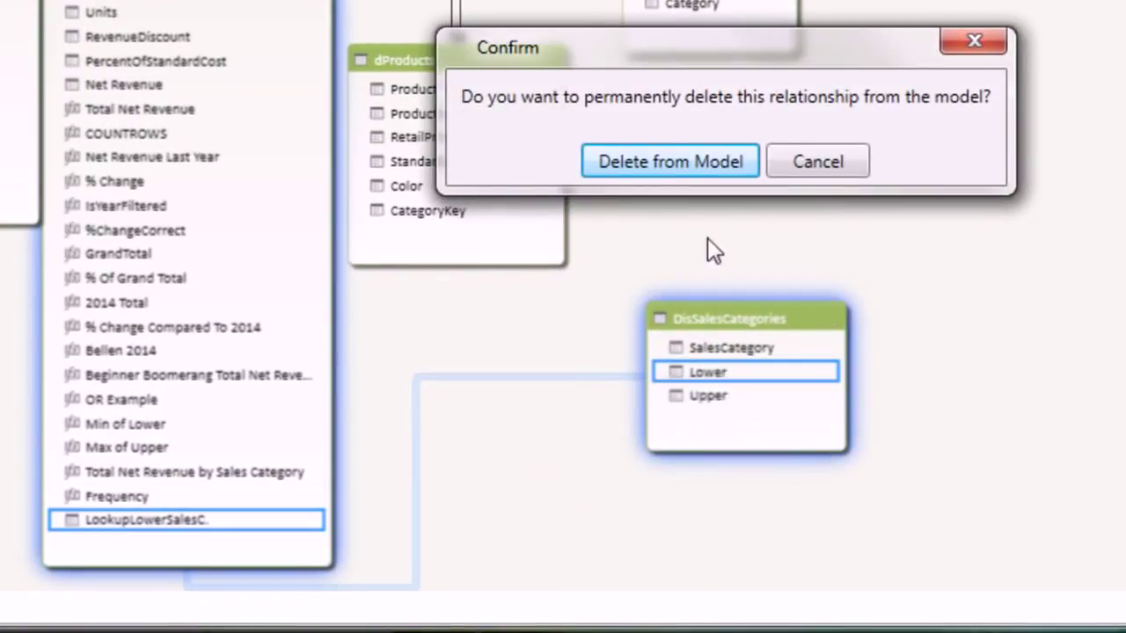
pyautogui.click(706, 161)
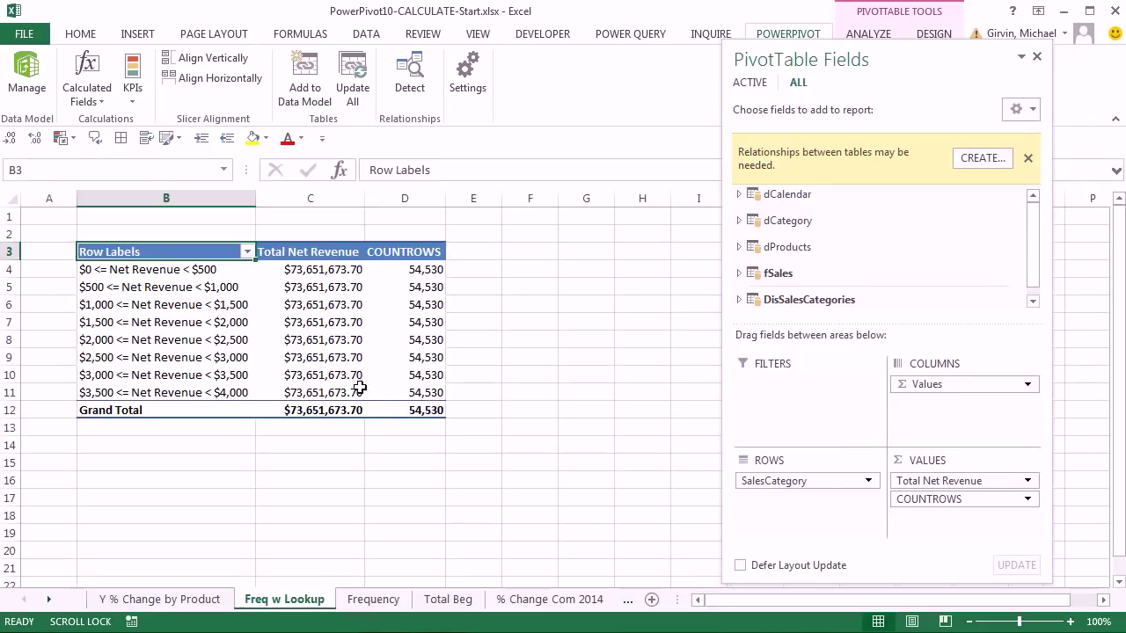
pyautogui.click(377, 603)
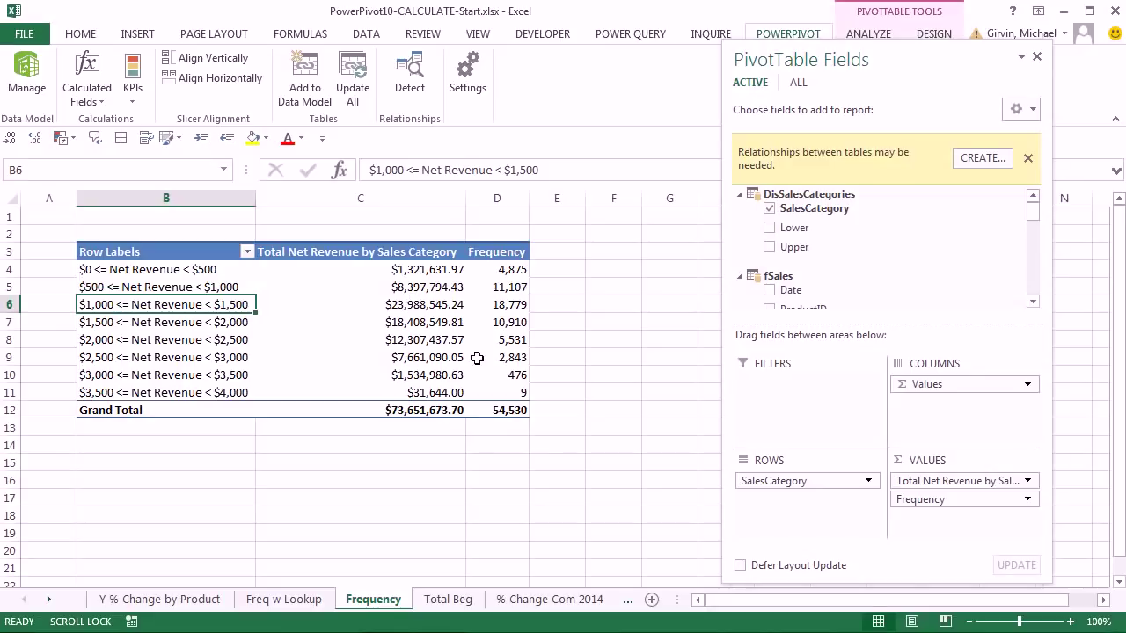
# - Recreate the relationship between DisSalesCategories' Lower field and fSales' LookupLowerSalesC. column in PowerPivot, and check the Freq w Lookup report in Excel
pyautogui.hotkey('alt', 'Tab')
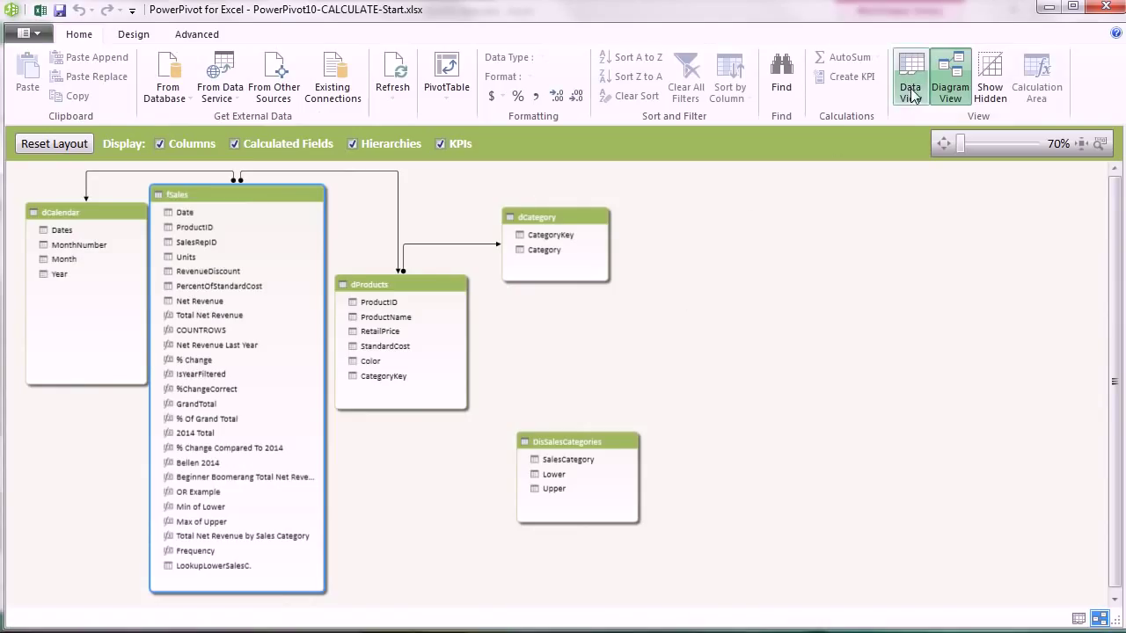
pyautogui.moveTo(552, 476); pyautogui.dragTo(255, 567)
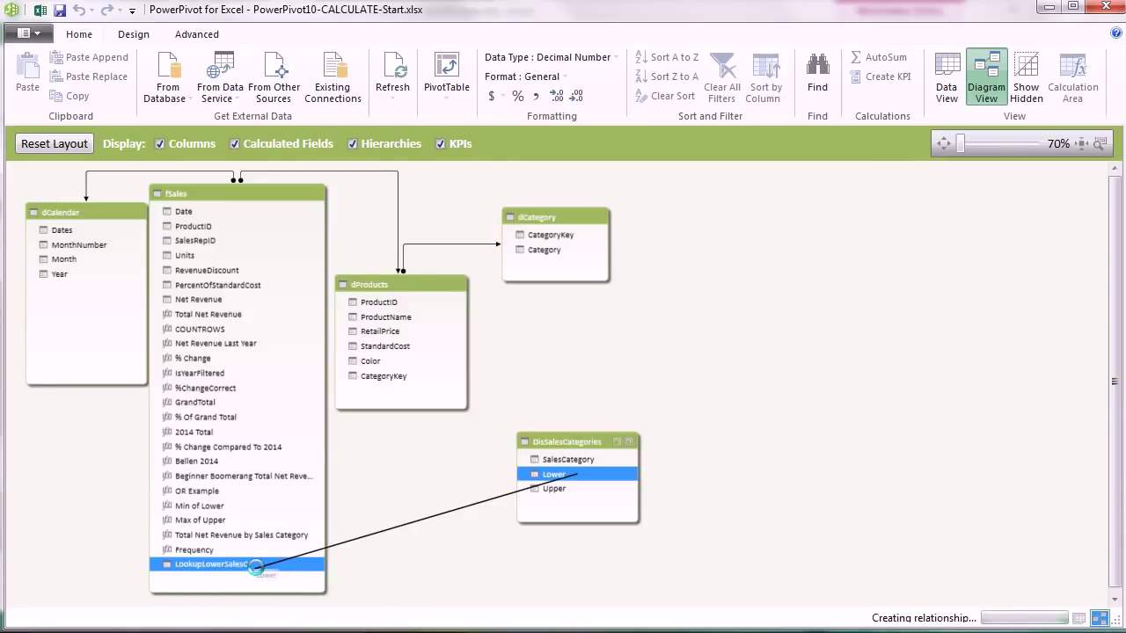
pyautogui.hotkey('alt', 'Tab')
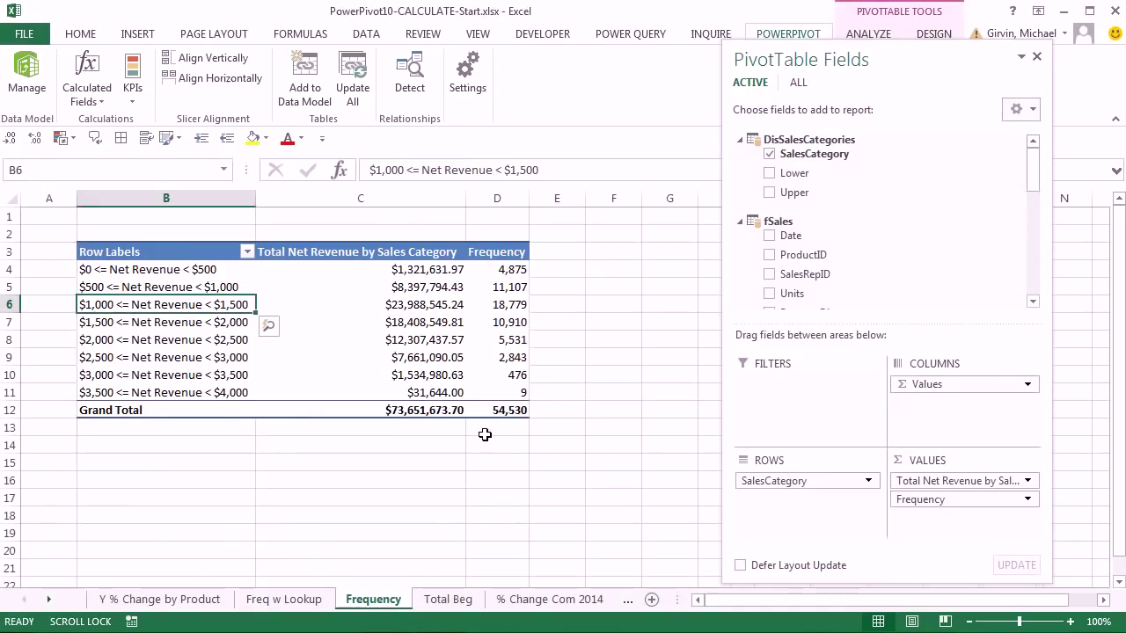
pyautogui.click(310, 601)
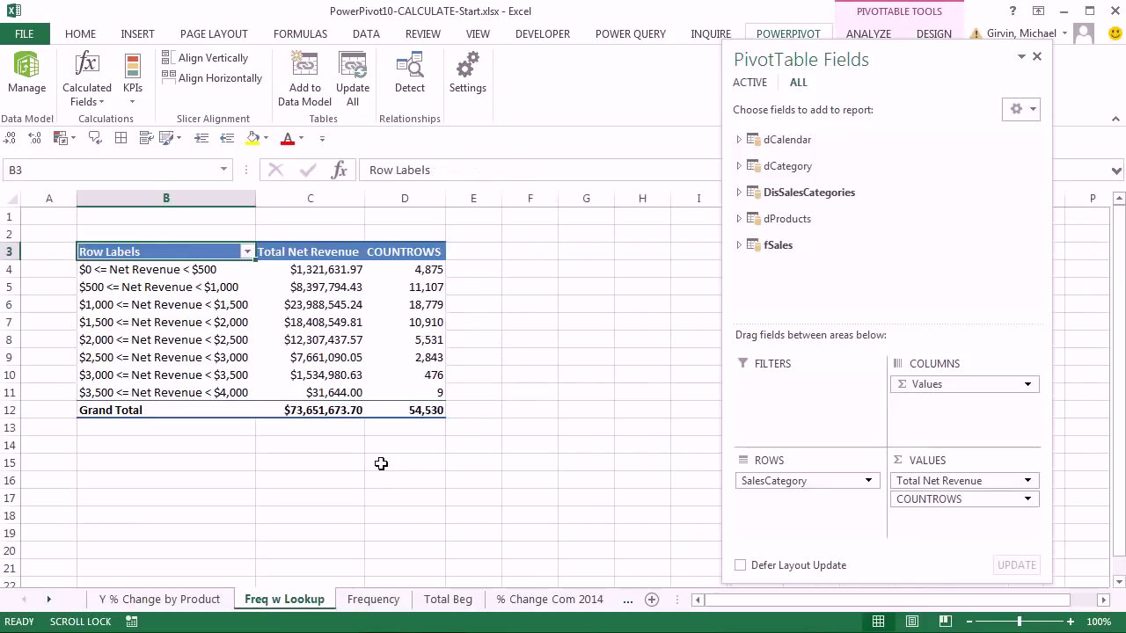
pyautogui.click(431, 442)
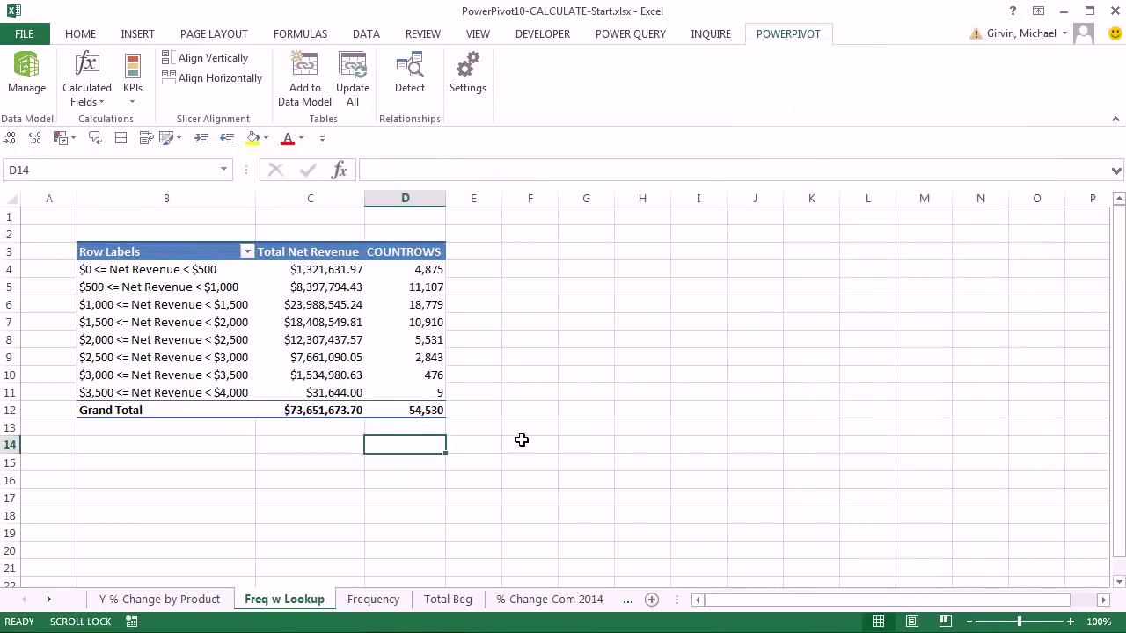
# - Switch to PowerPivot and add a new column named GrandTotal2 to the fSales table
pyautogui.hotkey('alt', 'Tab')
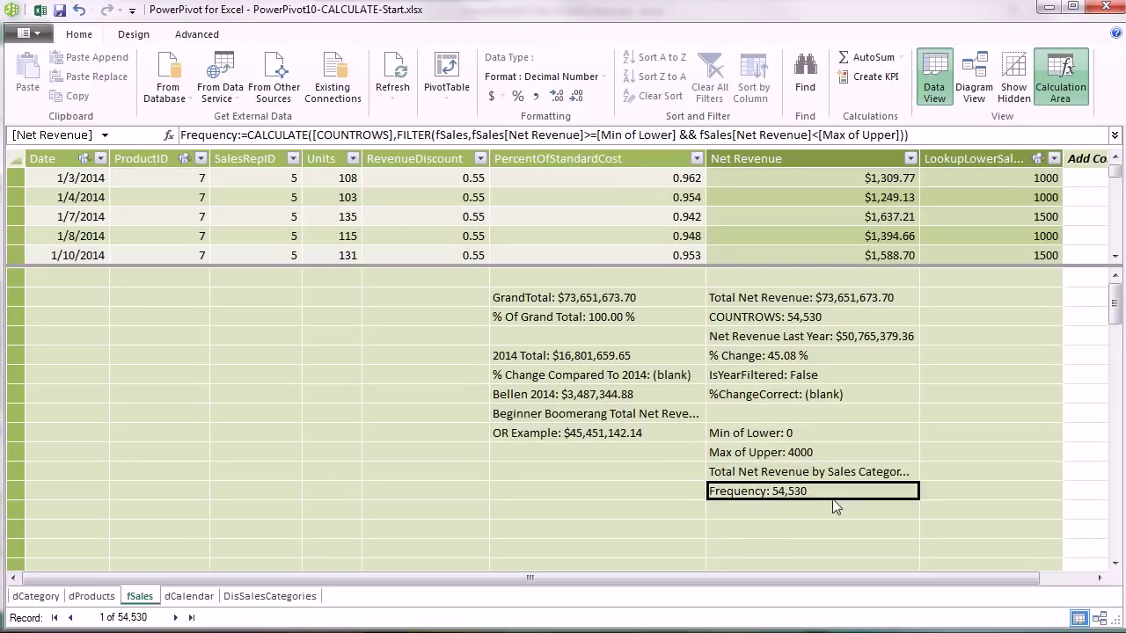
pyautogui.click(1100, 578)
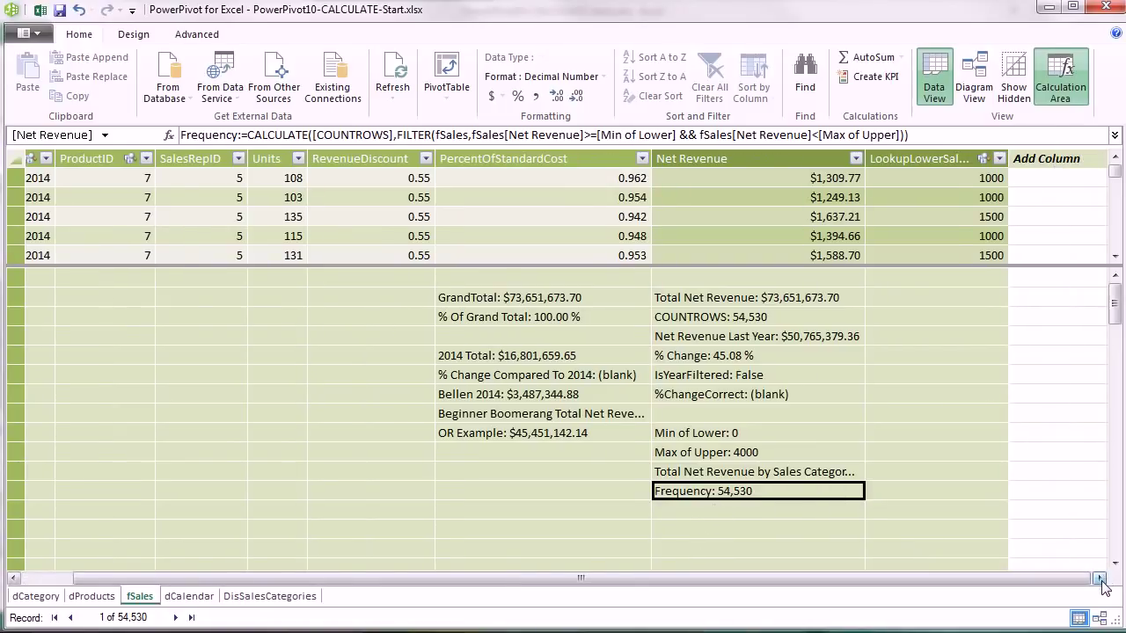
pyautogui.click(1061, 160)
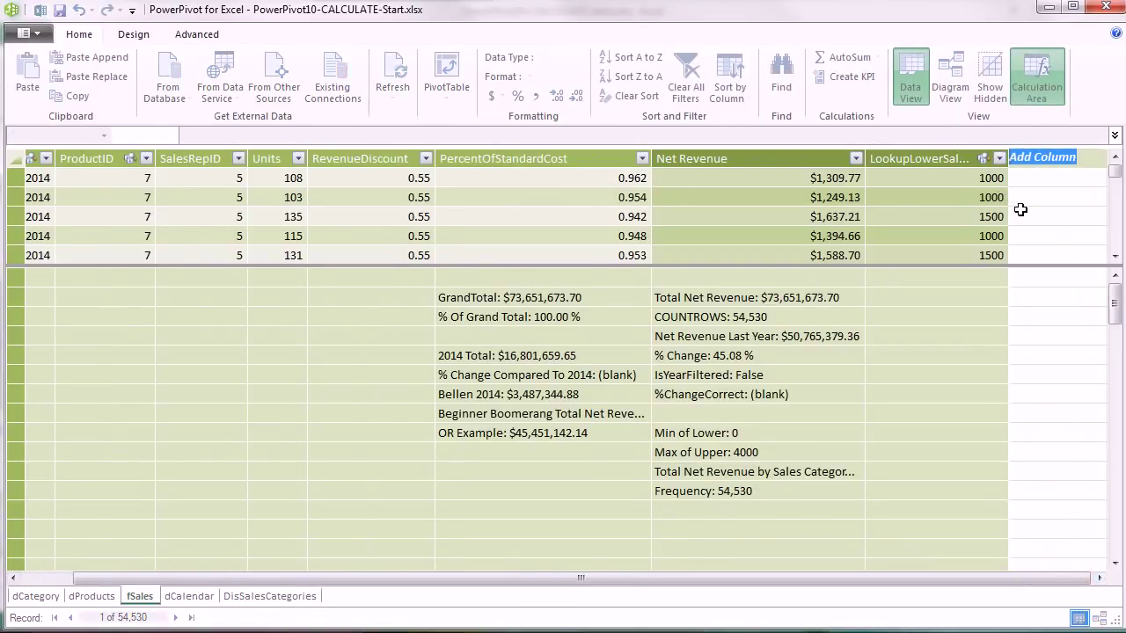
pyautogui.write('Grand')
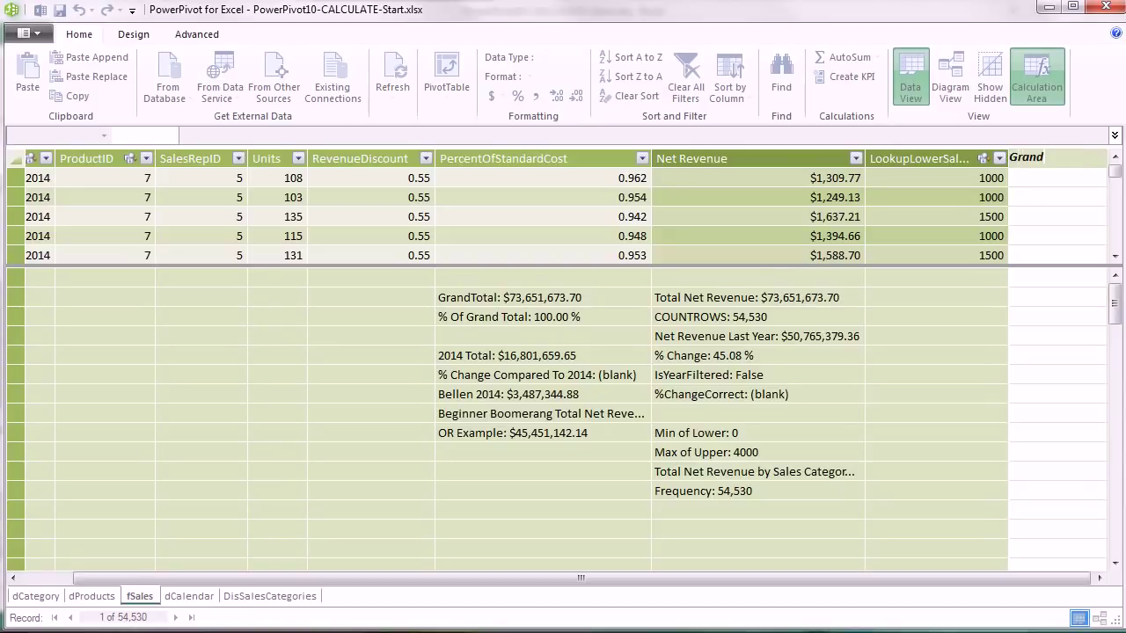
pyautogui.press('Return')
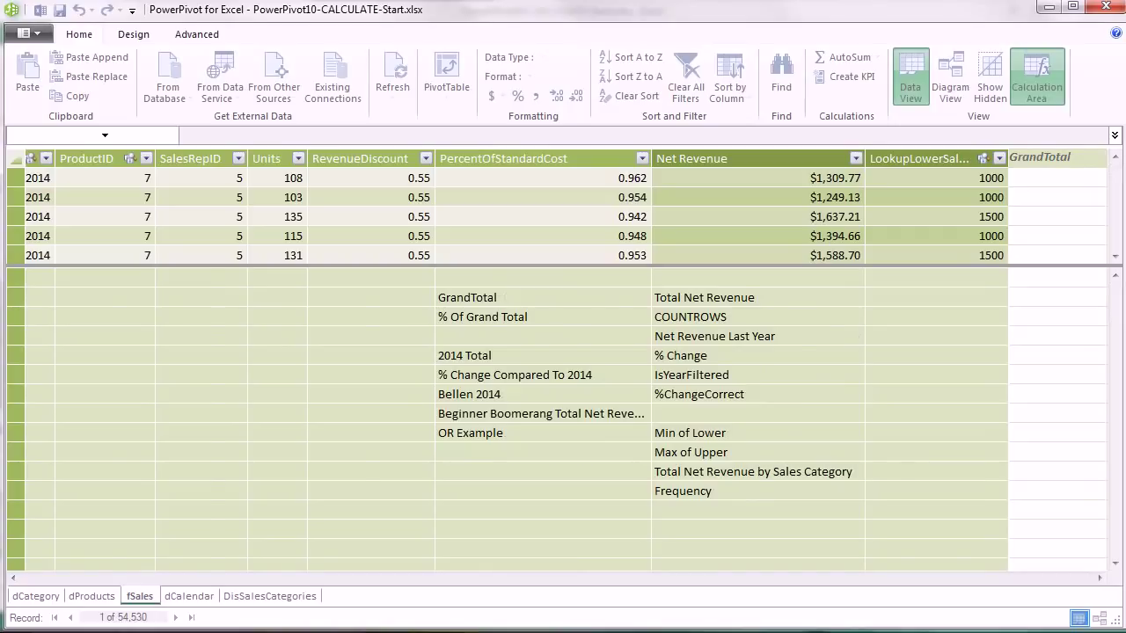
# - Enter =SUM(fSales[Net Revenue]) as the formula of the GrandTotal2 column
pyautogui.click(1055, 226)
pyautogui.write('=sum')
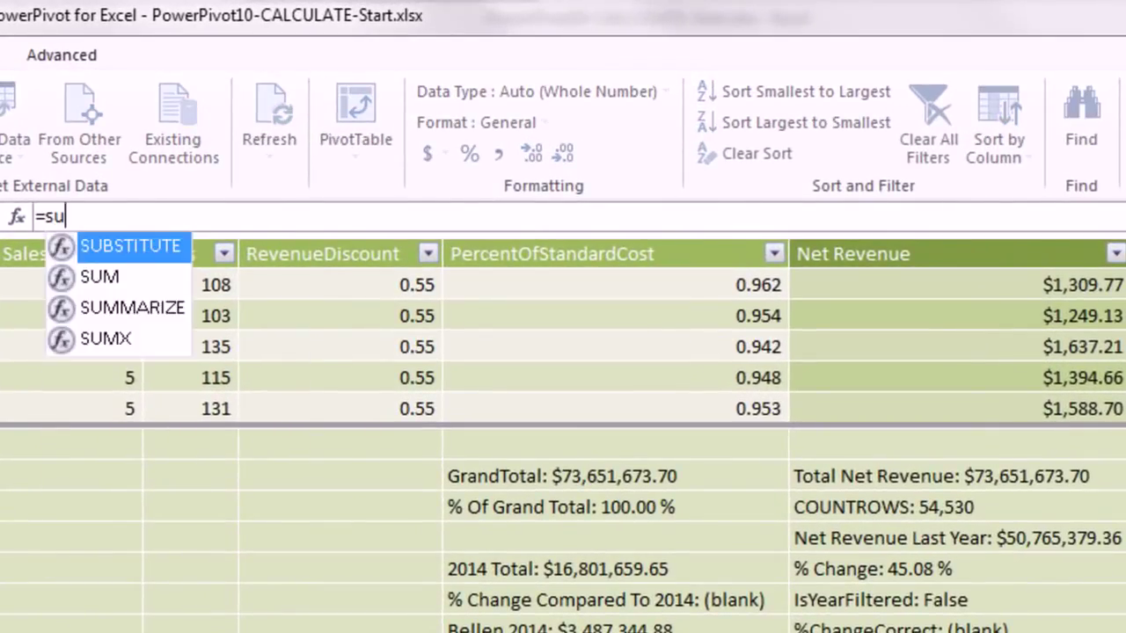
pyautogui.press('Tab')
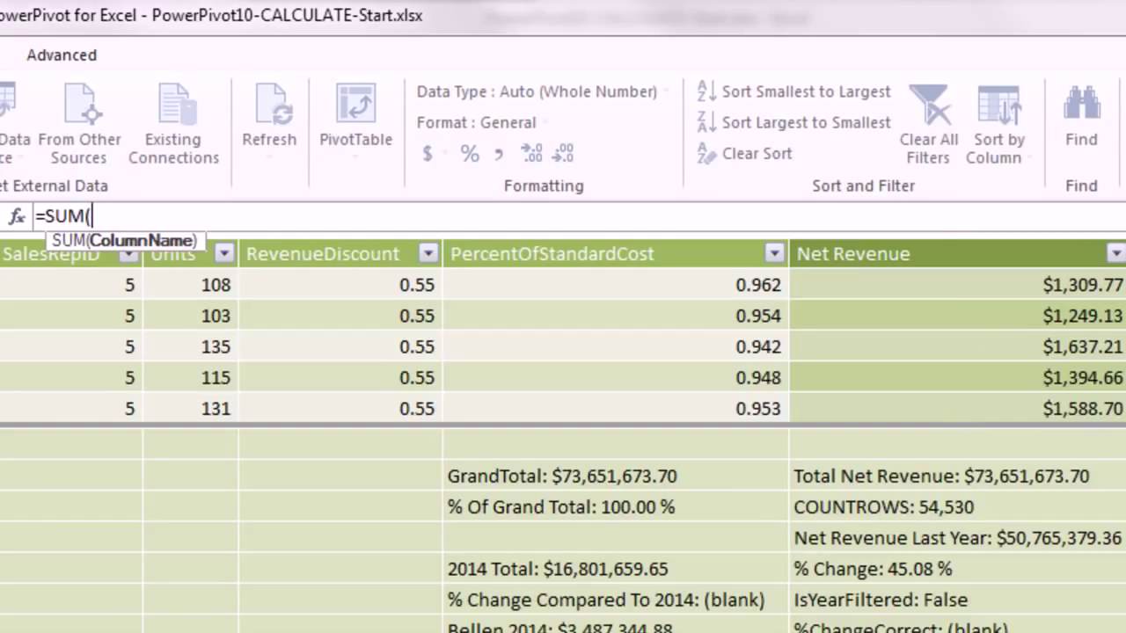
pyautogui.write('fs')
pyautogui.press('Down')
pyautogui.press('Down')
pyautogui.press('Down')
pyautogui.press('Down')
pyautogui.press('Down')
pyautogui.press('Down')
pyautogui.press('Down')
pyautogui.press('Down')
pyautogui.press('Down')
pyautogui.press('Down')
pyautogui.press('Down')
pyautogui.press('Down')
pyautogui.press('Down')
pyautogui.press('Down')
pyautogui.press('Down')
pyautogui.press('Down')
pyautogui.press('Down')
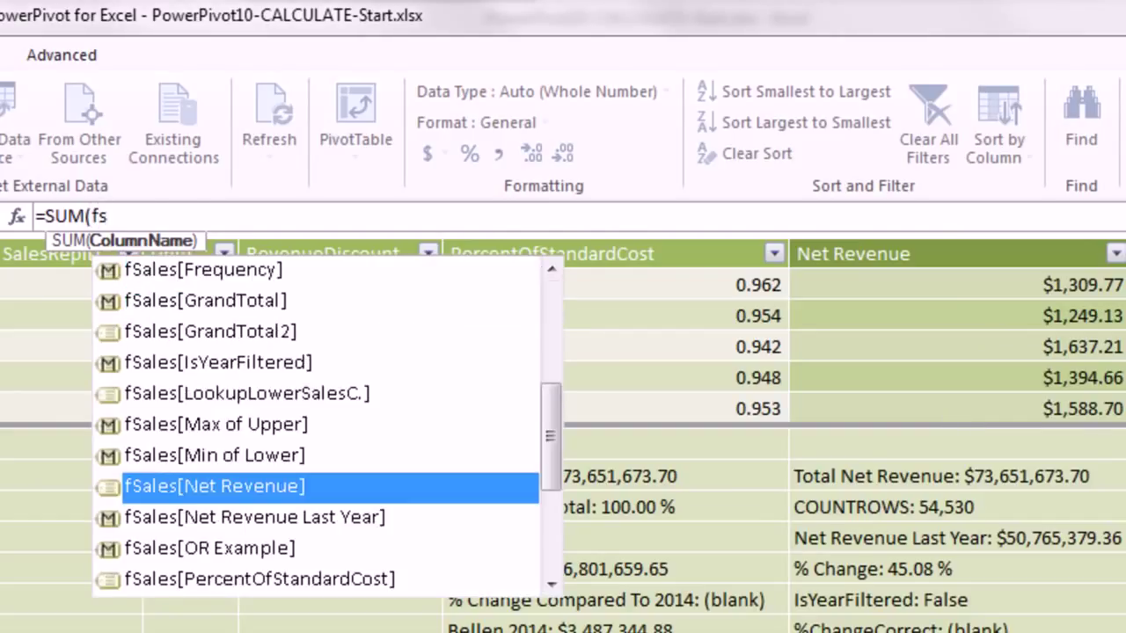
pyautogui.press('Tab')
pyautogui.write(')')
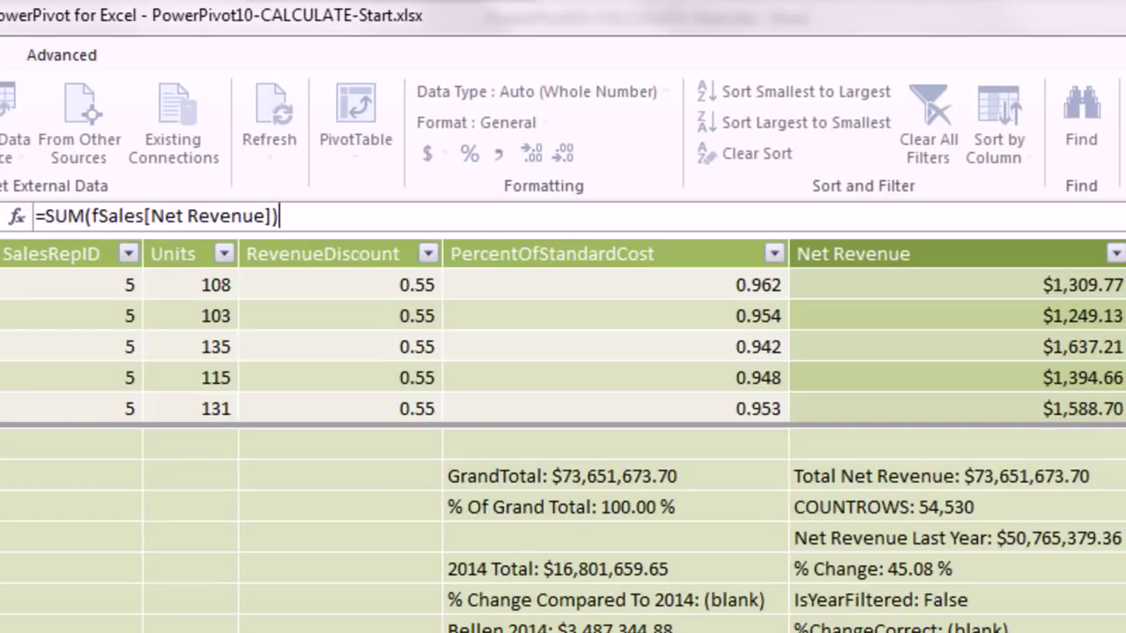
pyautogui.press('Return')
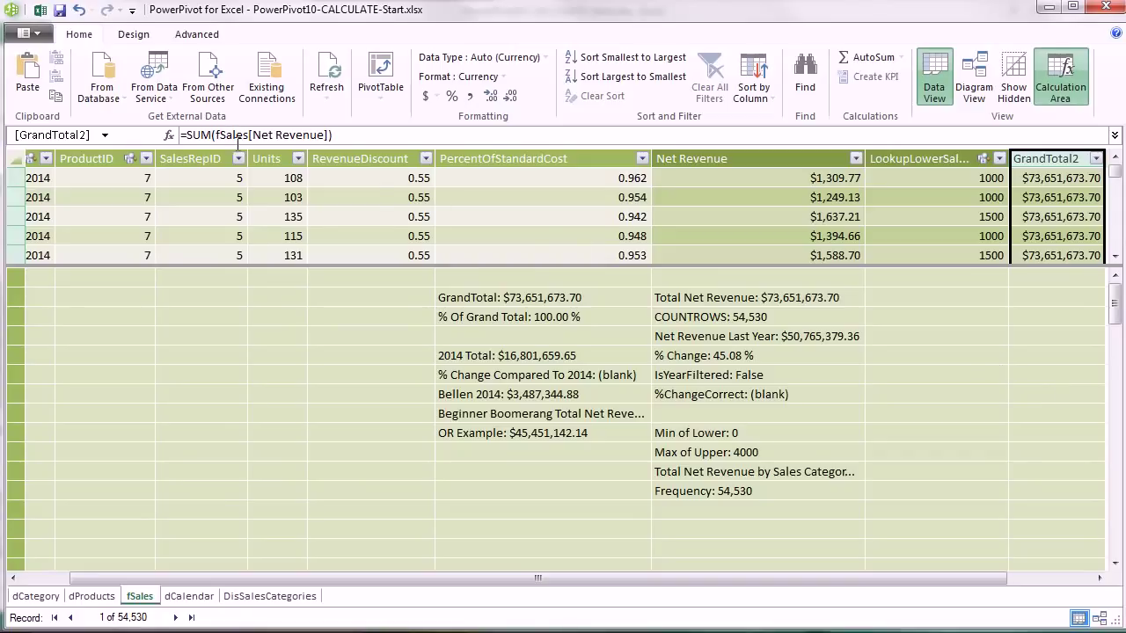
# - Wrap the GrandTotal2 column's formula in CALCULATE, making it =CALCULATE(SUM(fSales[Net Revenue]))
pyautogui.click(188, 137)
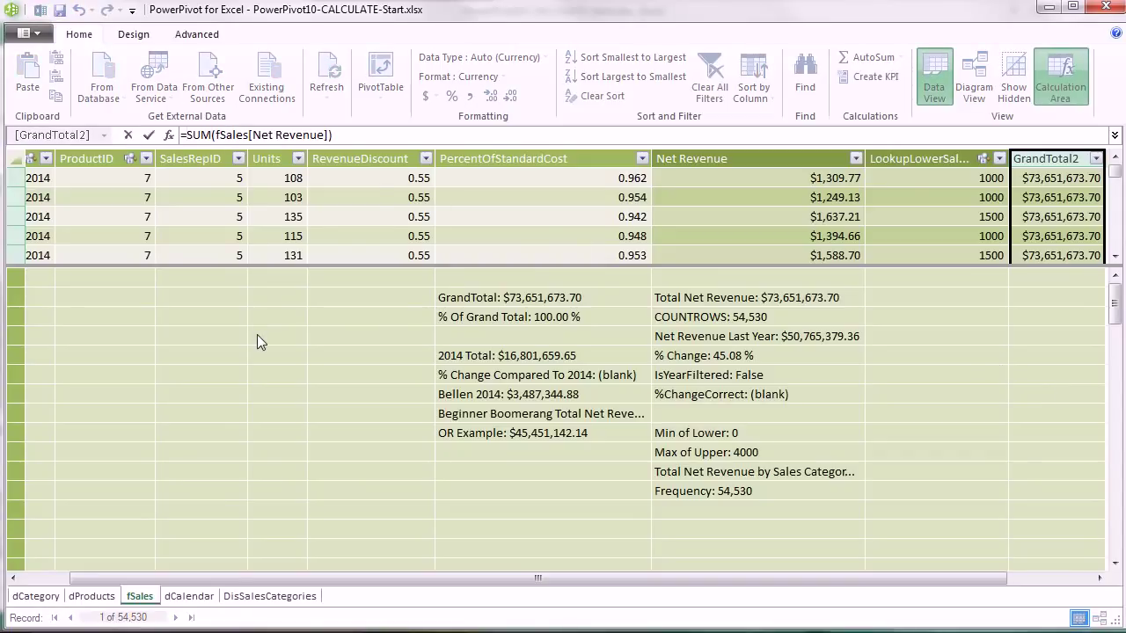
pyautogui.write('CALCULATE(')
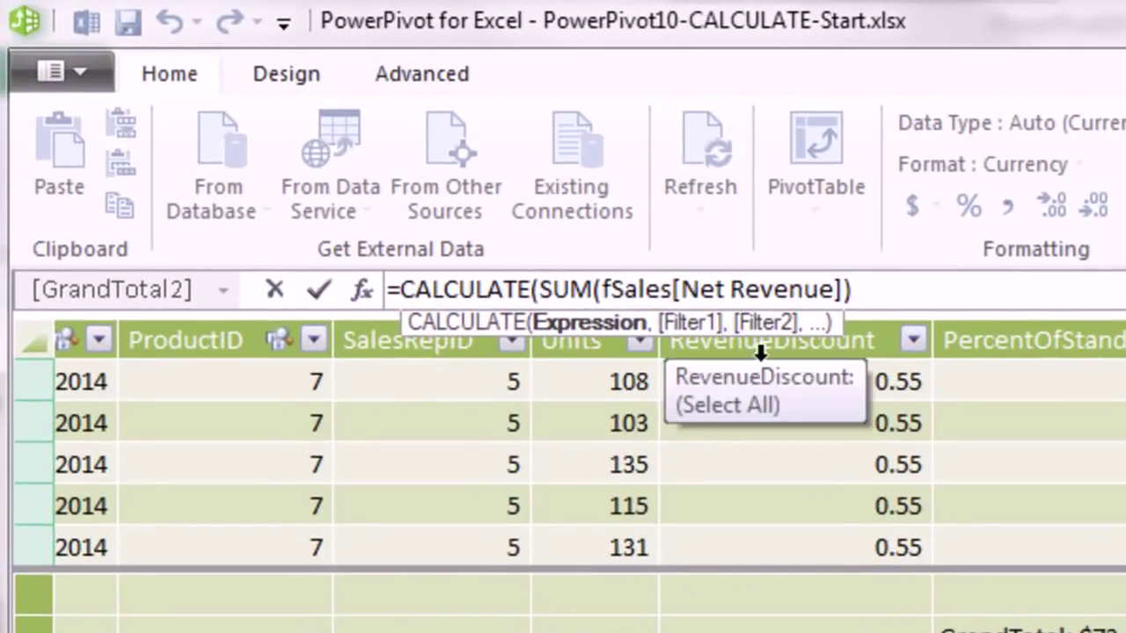
pyautogui.click(934, 297)
pyautogui.write(')')
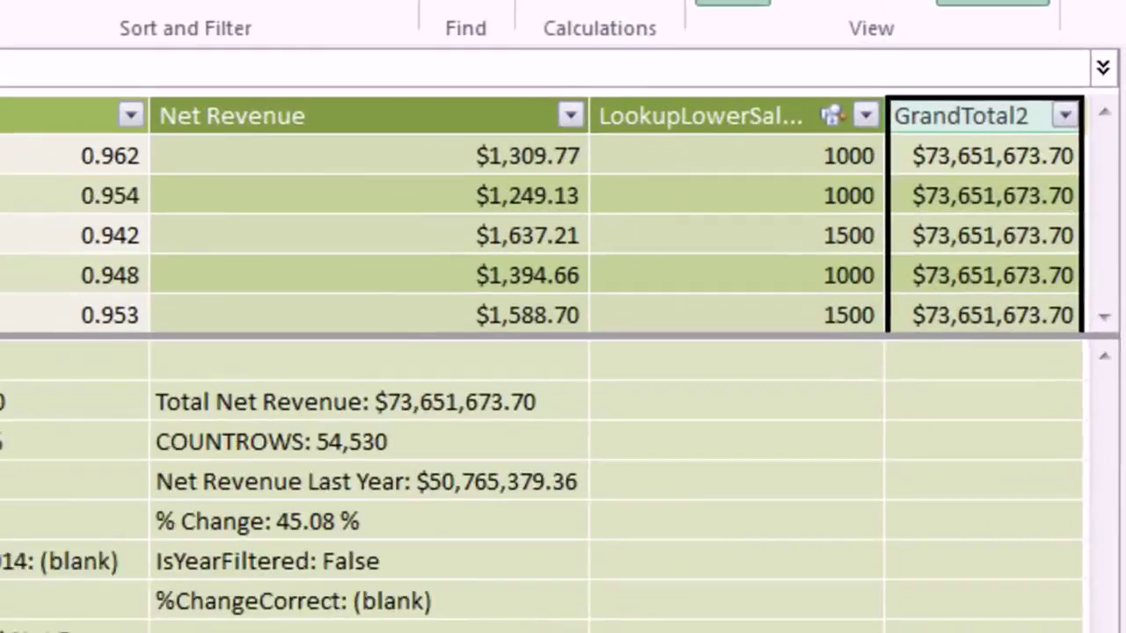
pyautogui.press('Return')
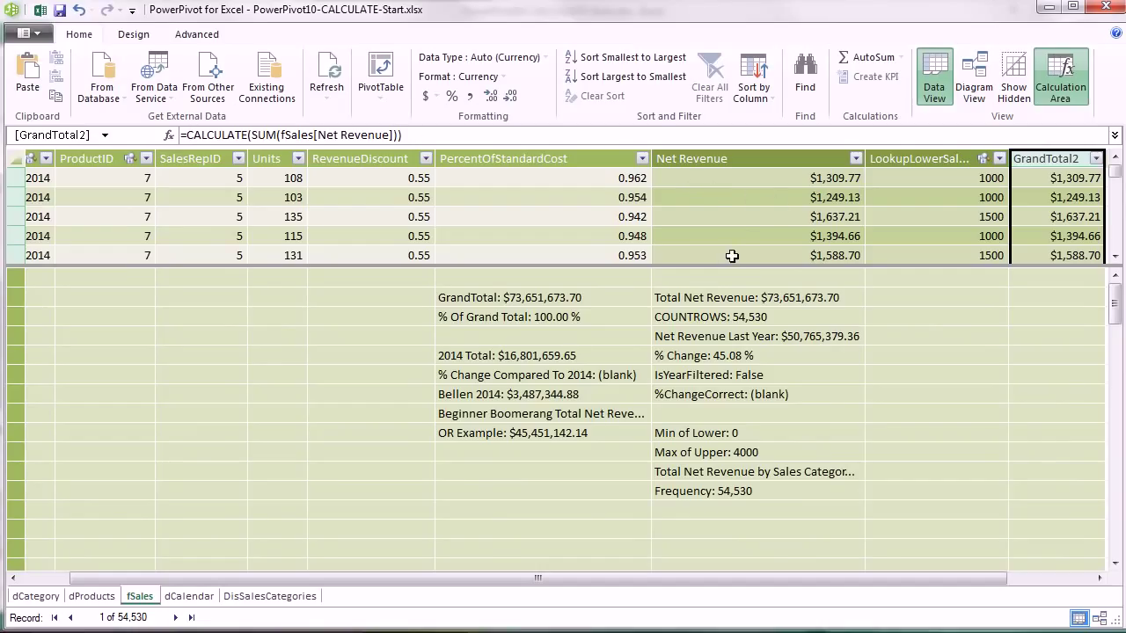
# - Compare the Total Net Revenue measure's formula with the GrandTotal2 column's CALCULATE formula in fSales
pyautogui.click(696, 299)
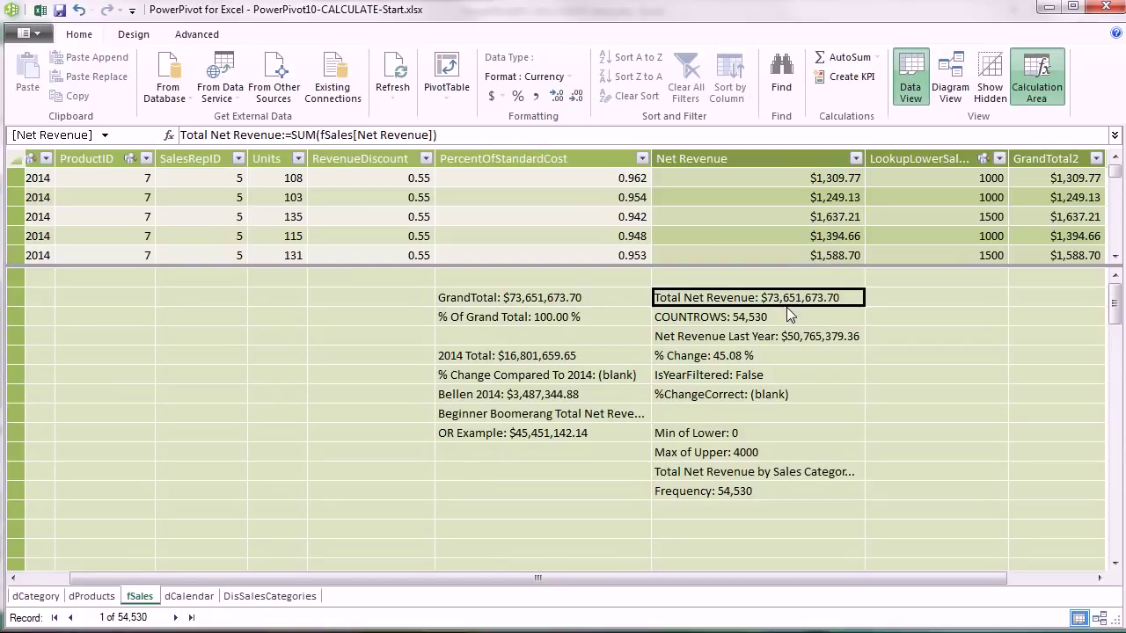
pyautogui.click(1031, 178)
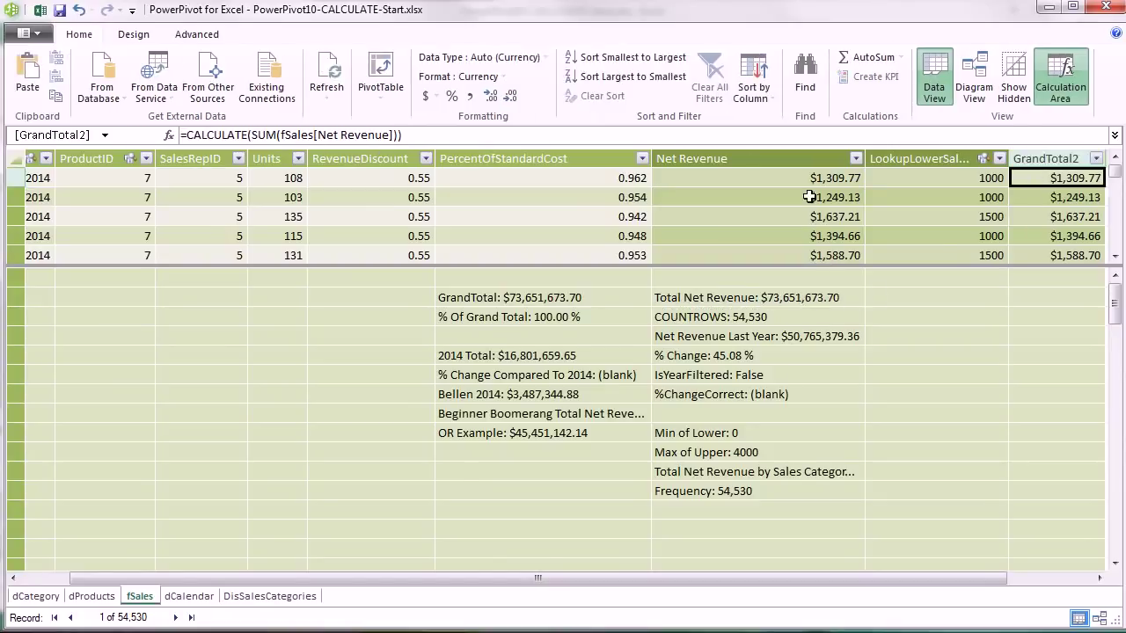
pyautogui.click(253, 135)
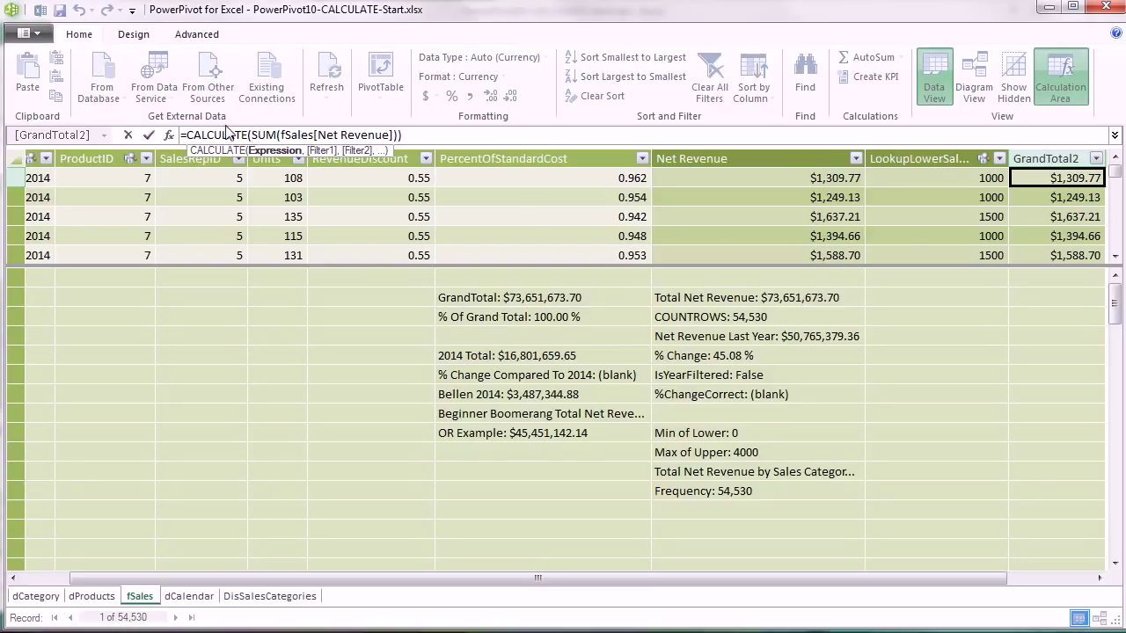
pyautogui.click(763, 302)
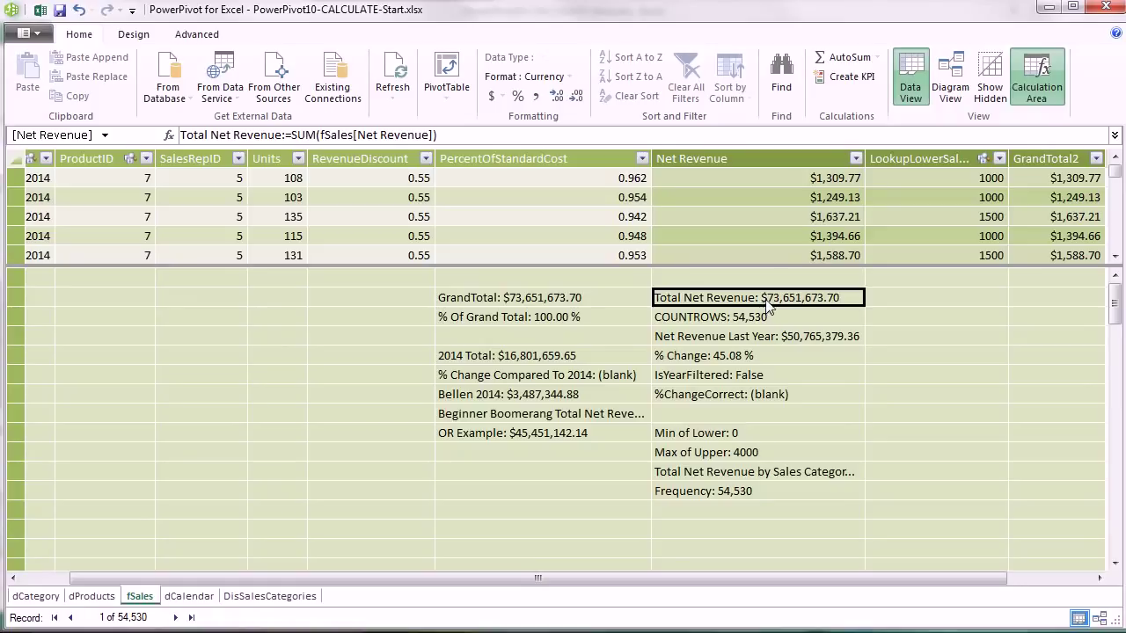
# - Delete the GrandTotal2 column and add a calculated column to fSales with the formula =[Total Net Revenue]
pyautogui.click(1048, 179)
pyautogui.press('Delete')
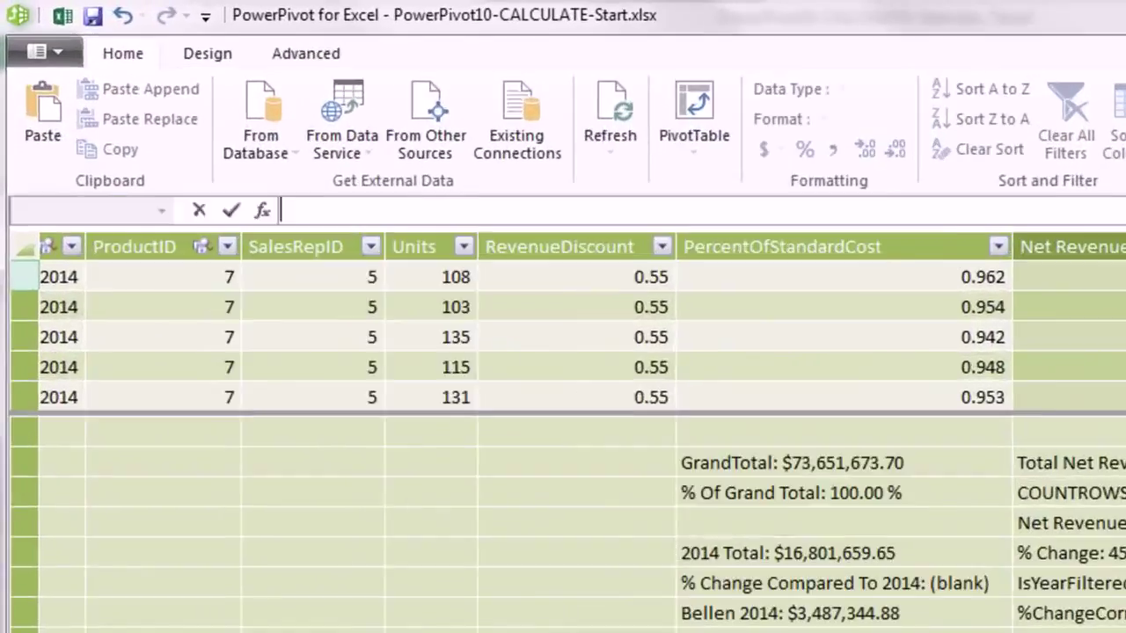
pyautogui.write('=[t')
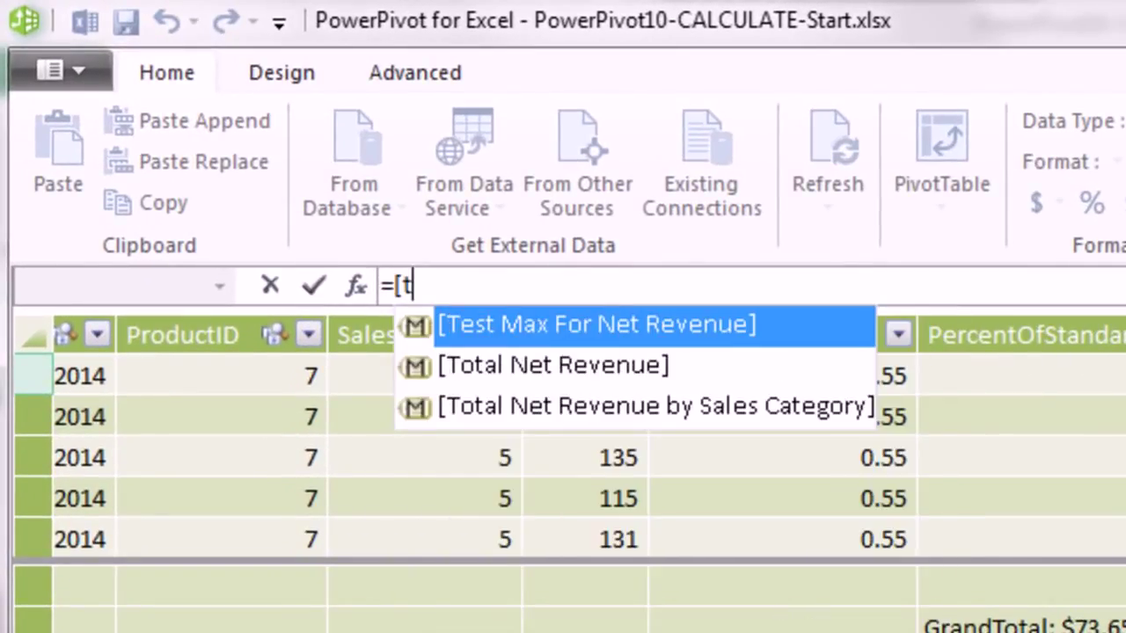
pyautogui.press('Down')
pyautogui.press('Tab')
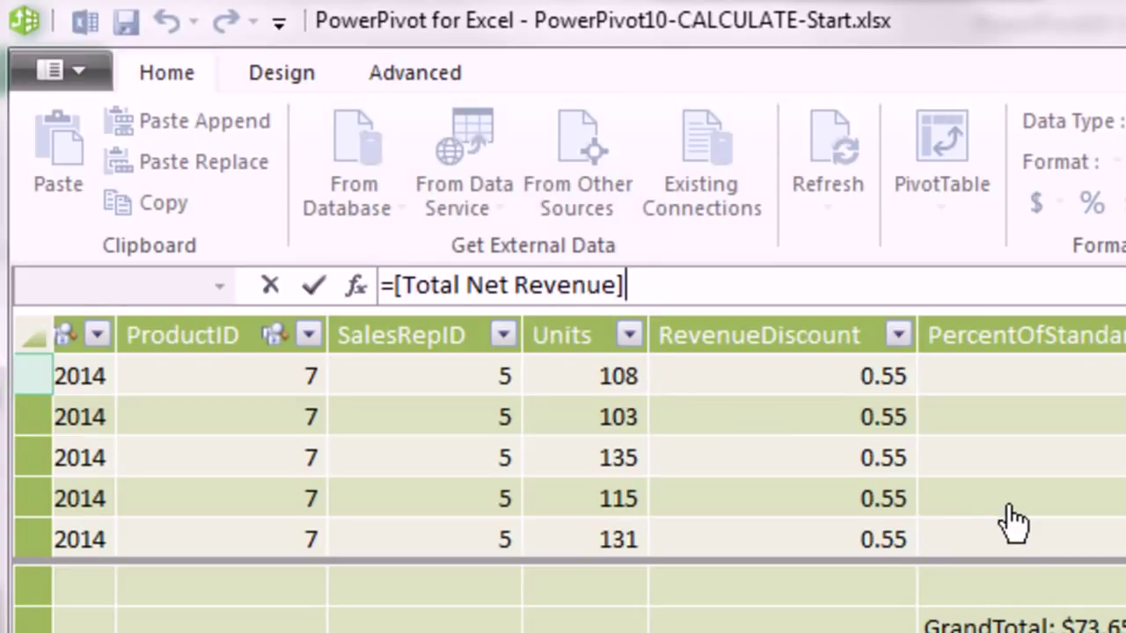
pyautogui.press('Return')
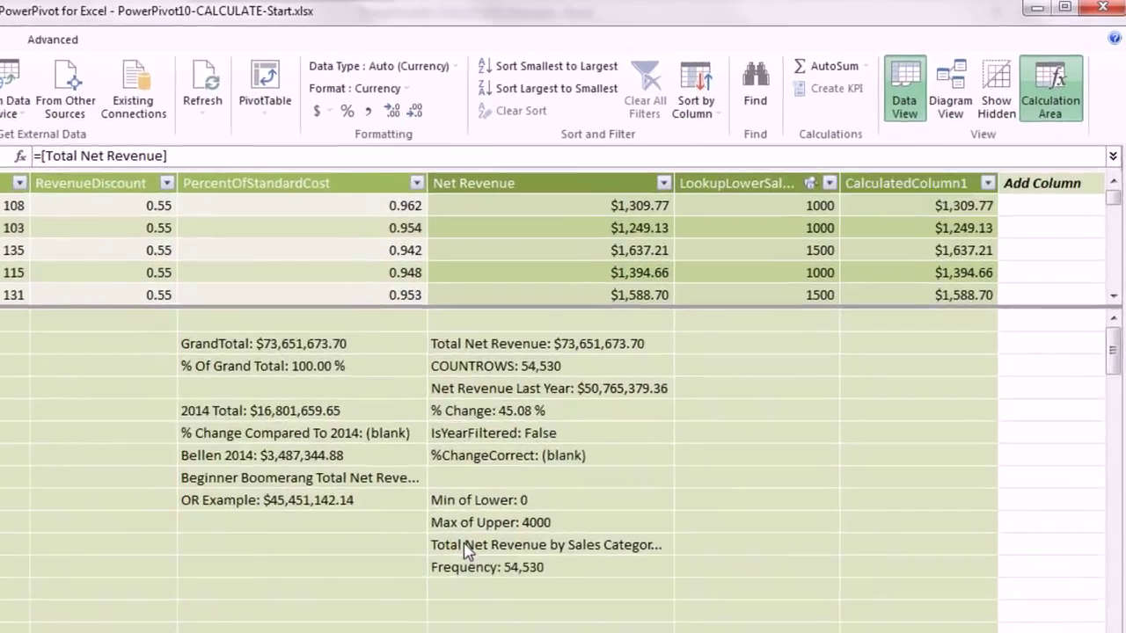
# - Examine the filter arguments in the formulas of the Total Net Revenue by Sales Category and 2014 Total measures
pyautogui.click(553, 474)
pyautogui.click(339, 202)
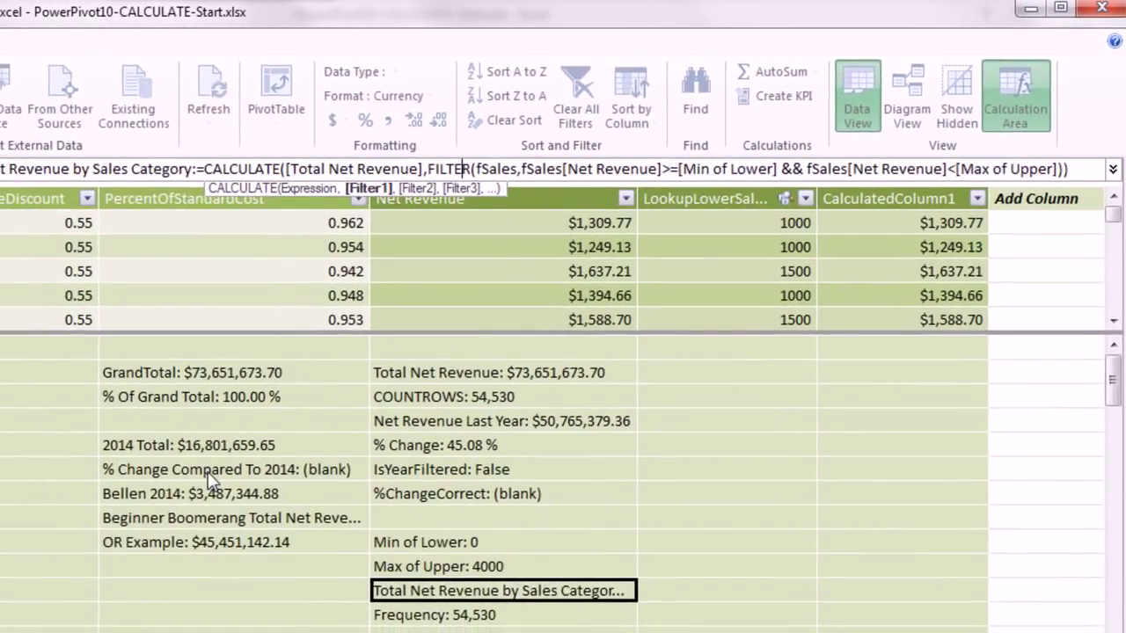
pyautogui.click(204, 447)
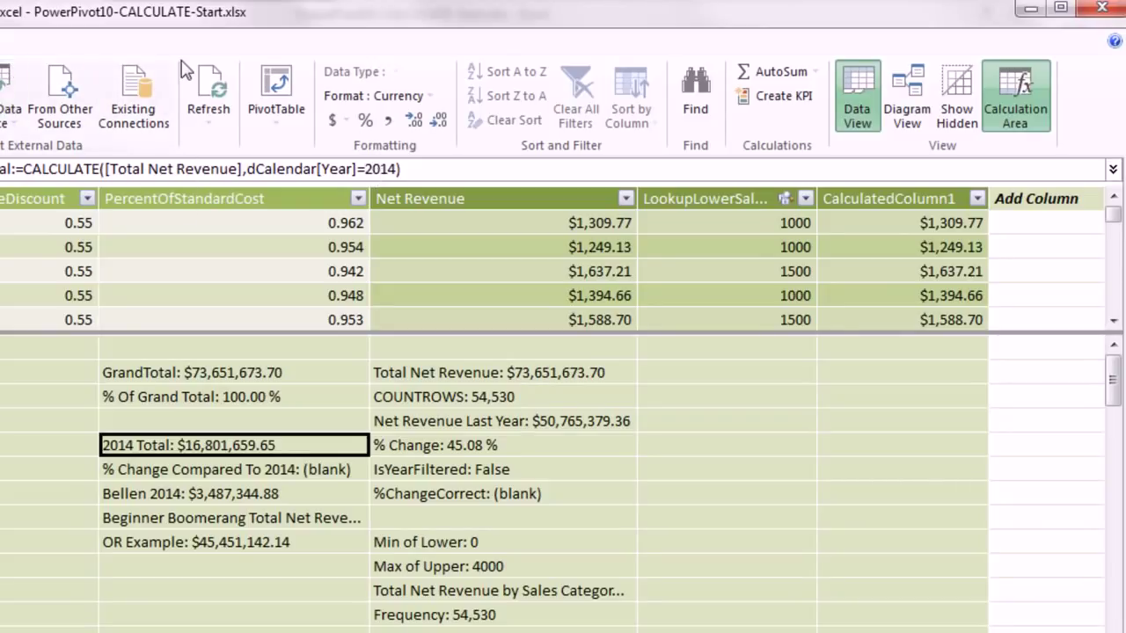
pyautogui.click(373, 168)
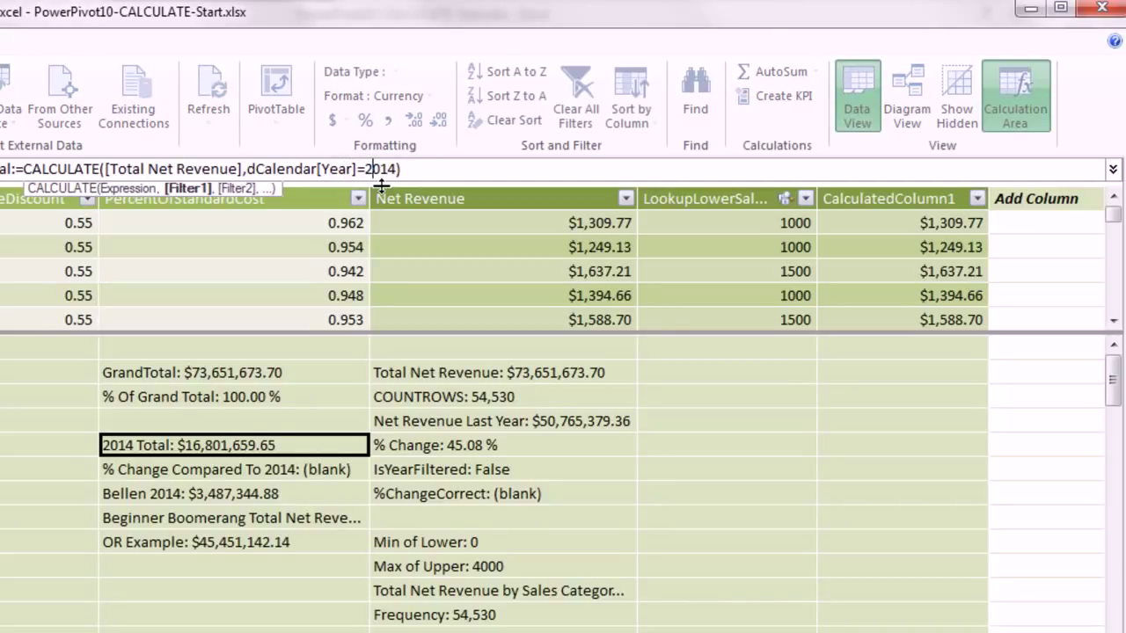
pyautogui.press('Escape')
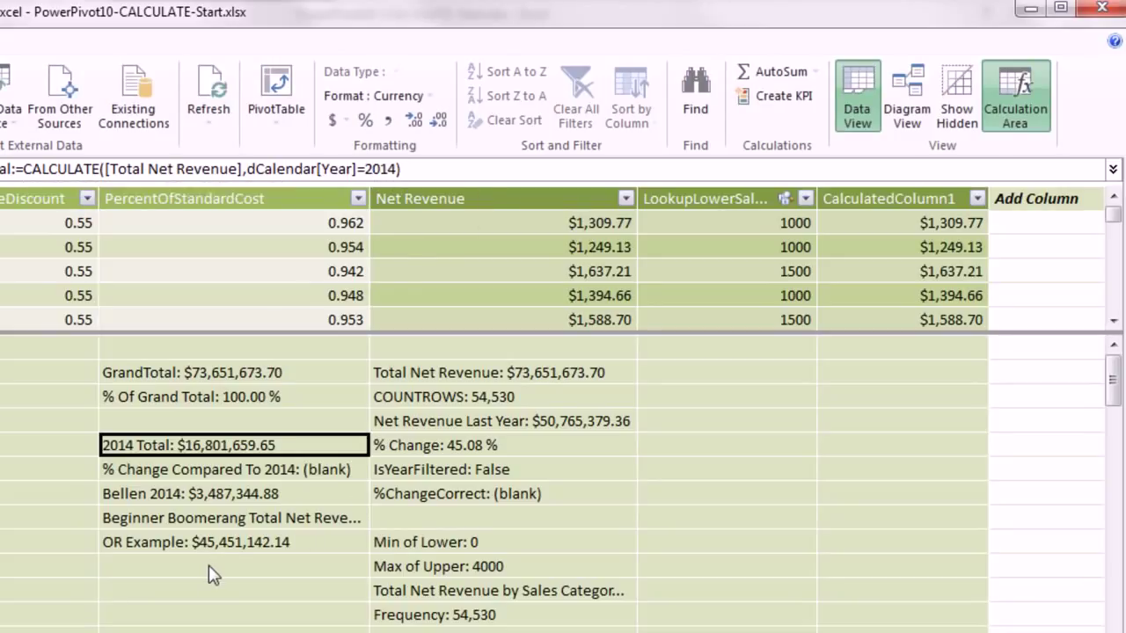
# - Examine the expression and the ProductName and Color filter arguments in the BlueQuadBoolean measure's formula
pyautogui.click(210, 567)
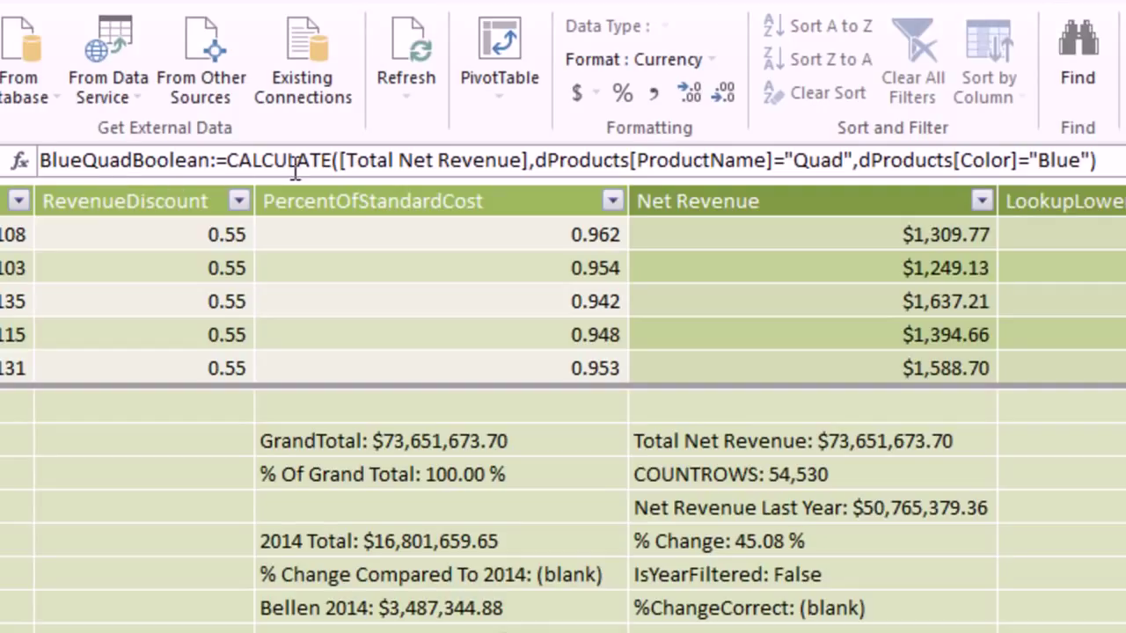
pyautogui.click(380, 165)
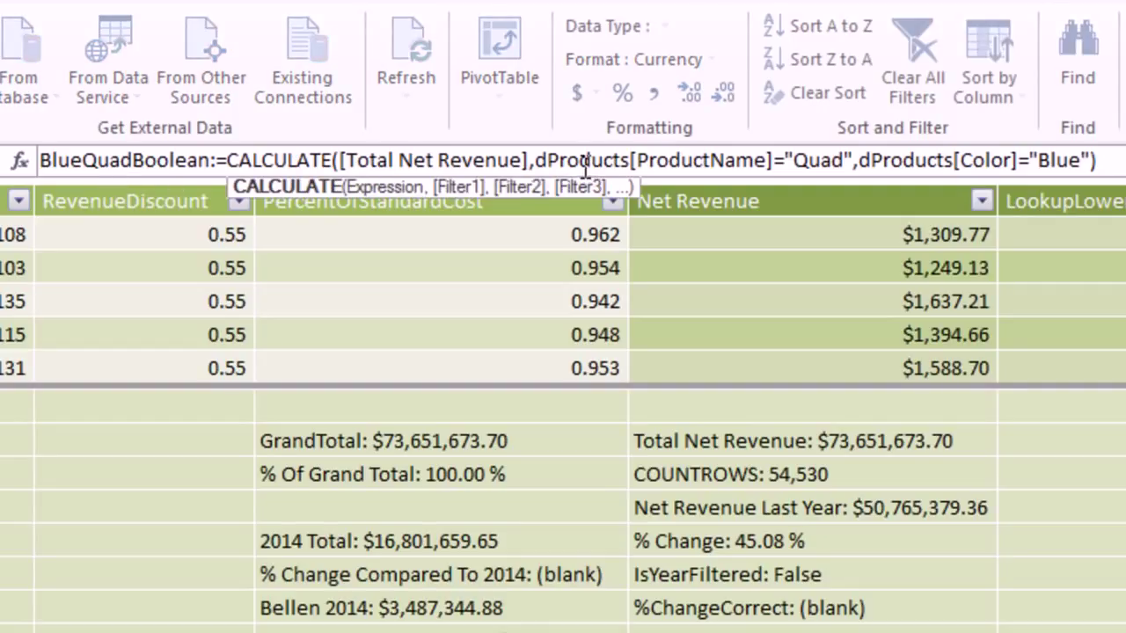
pyautogui.click(584, 160)
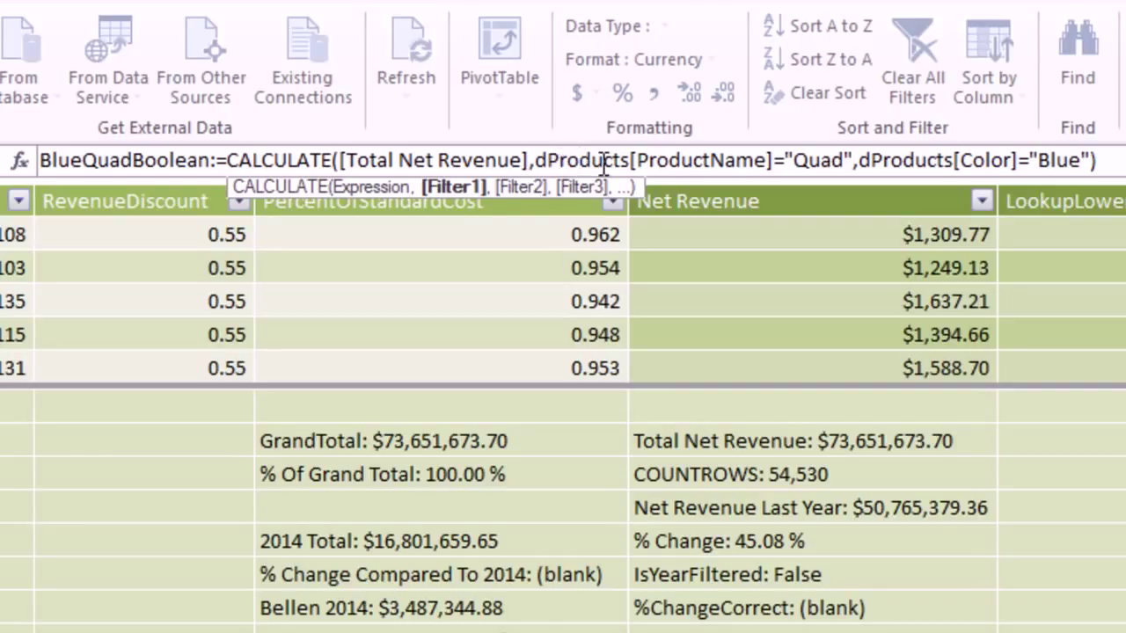
pyautogui.click(859, 163)
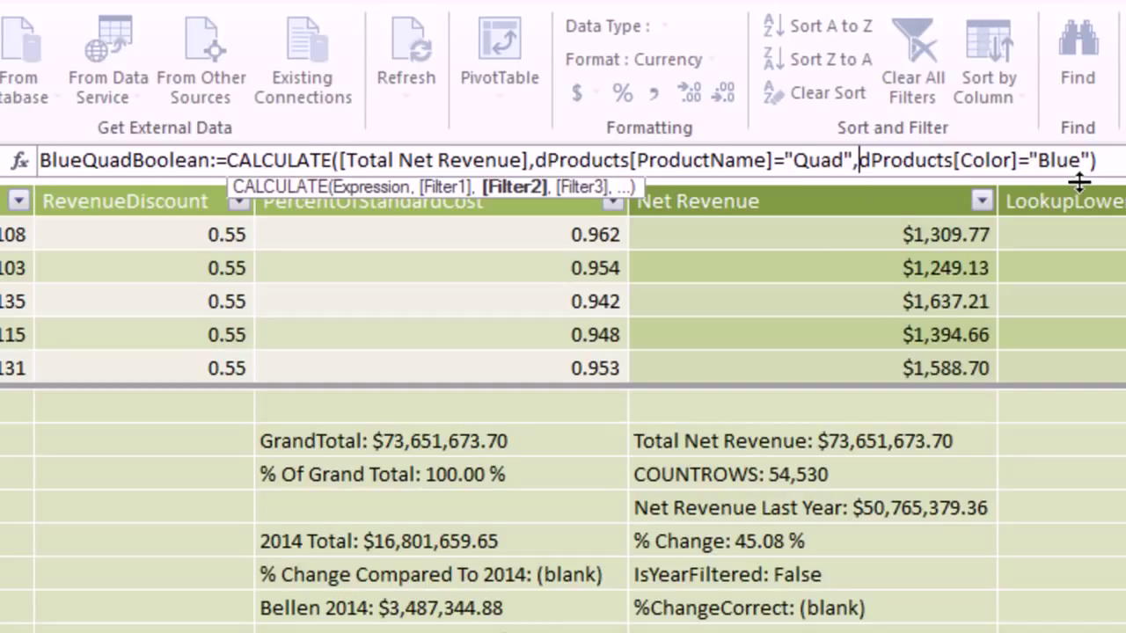
pyautogui.press('Return')
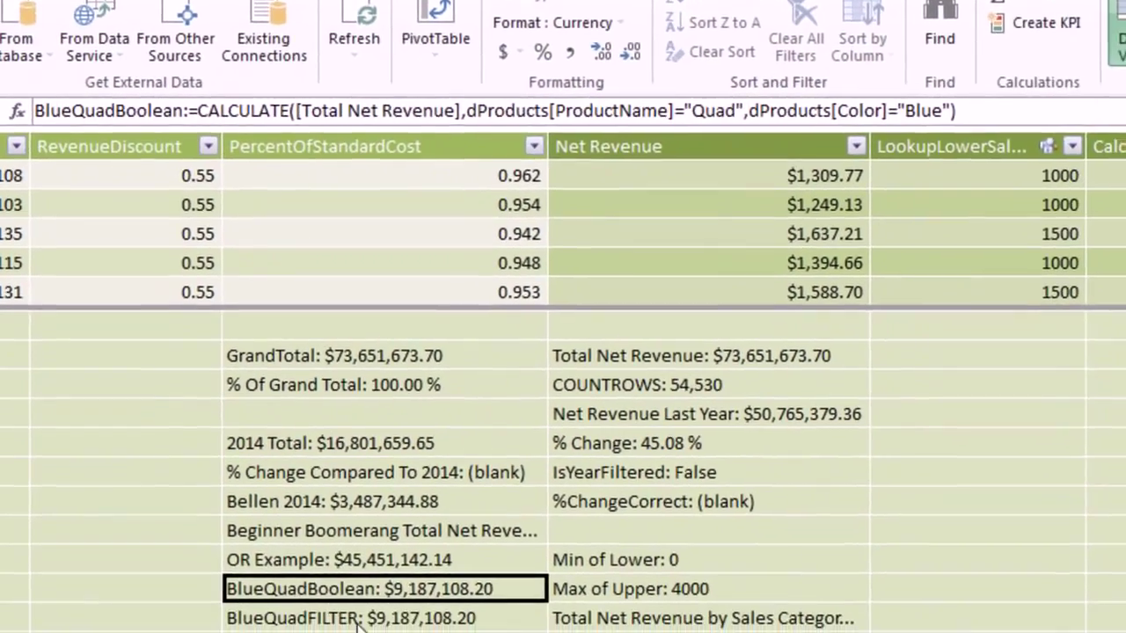
# - Examine the FILTER function's table and filter expression in the BlueQuadFILTER measure, and compare it with BlueQuadBoolean
pyautogui.click(358, 620)
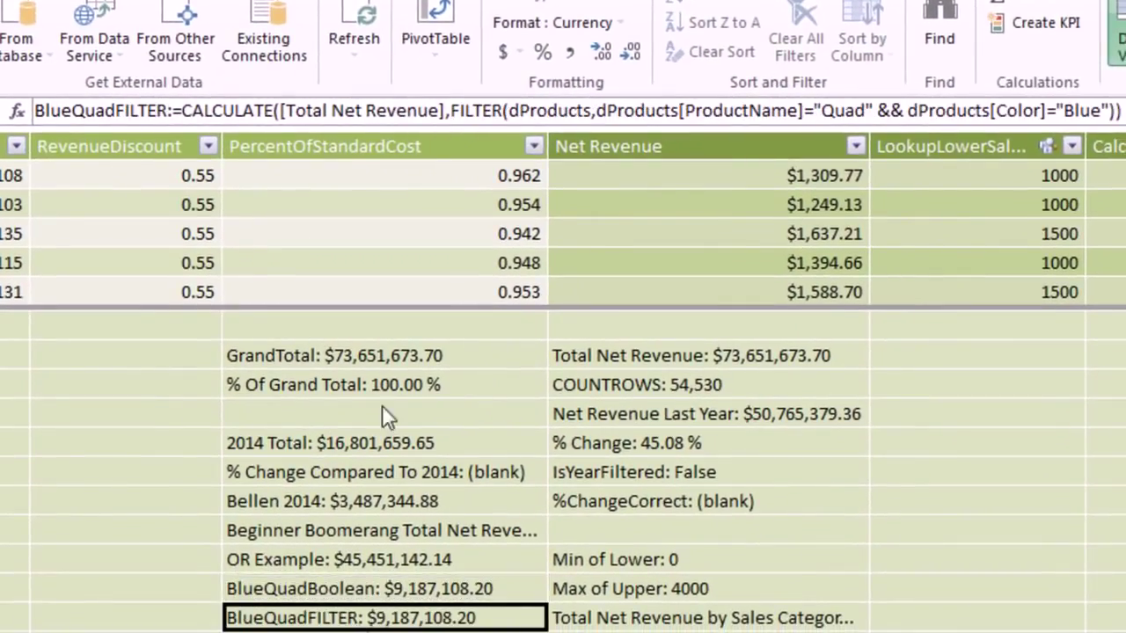
pyautogui.click(461, 111)
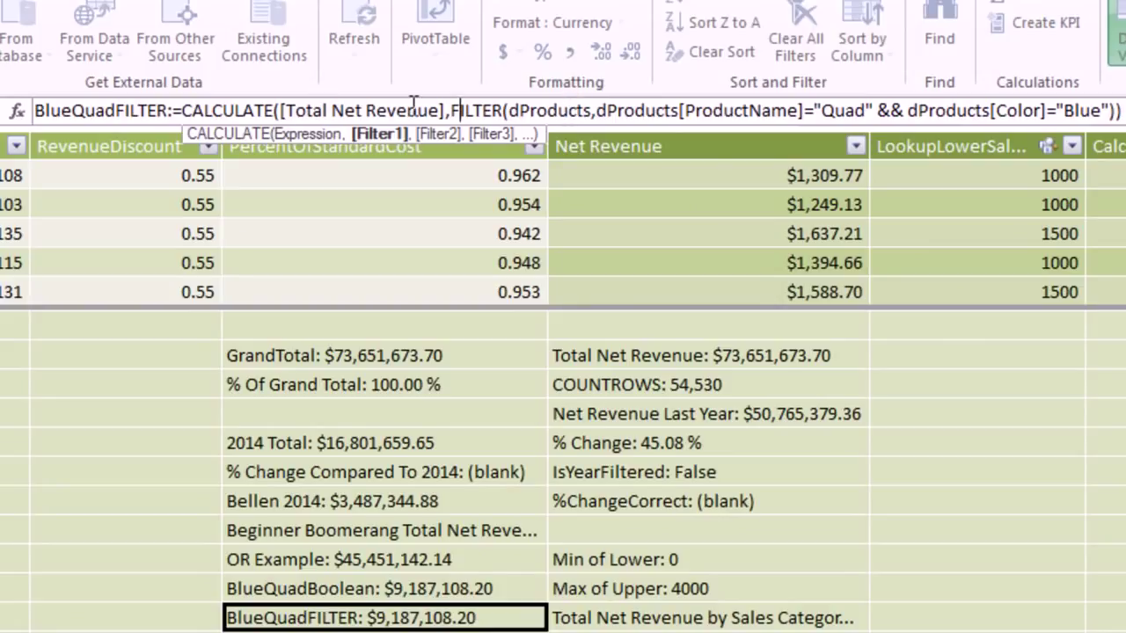
pyautogui.click(553, 110)
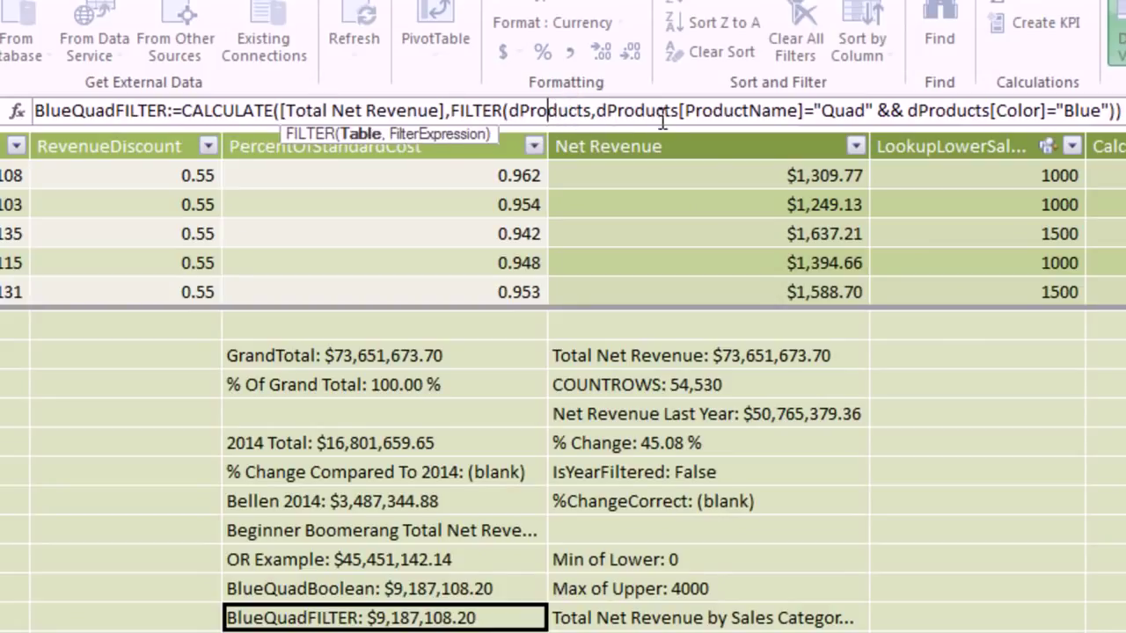
pyautogui.click(704, 114)
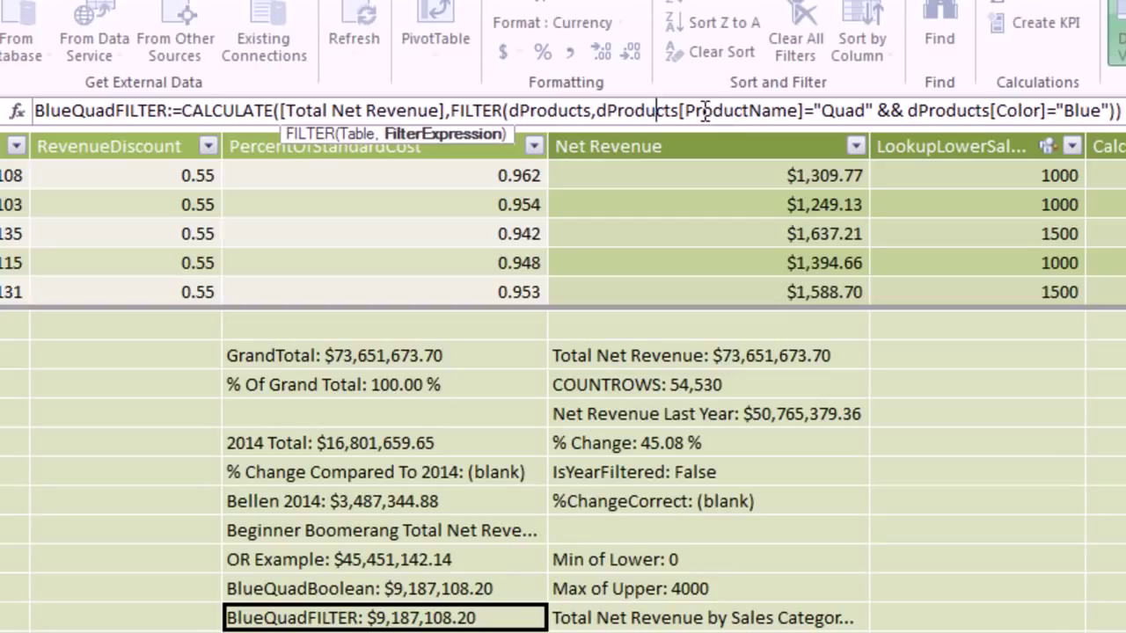
pyautogui.moveTo(878, 110); pyautogui.dragTo(904, 110)
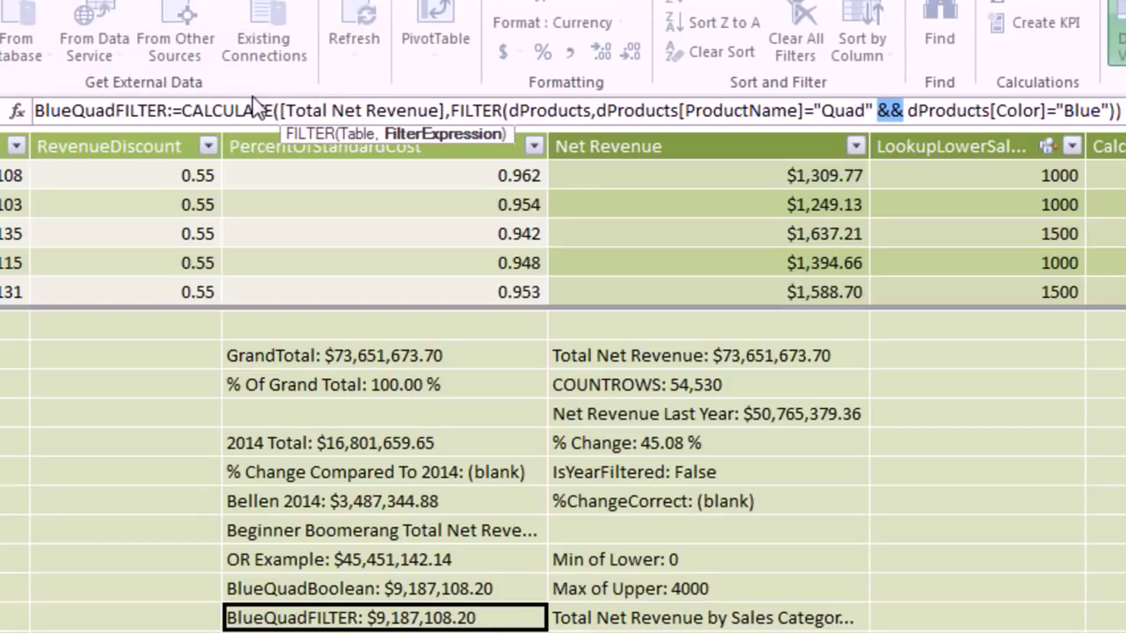
pyautogui.click(485, 589)
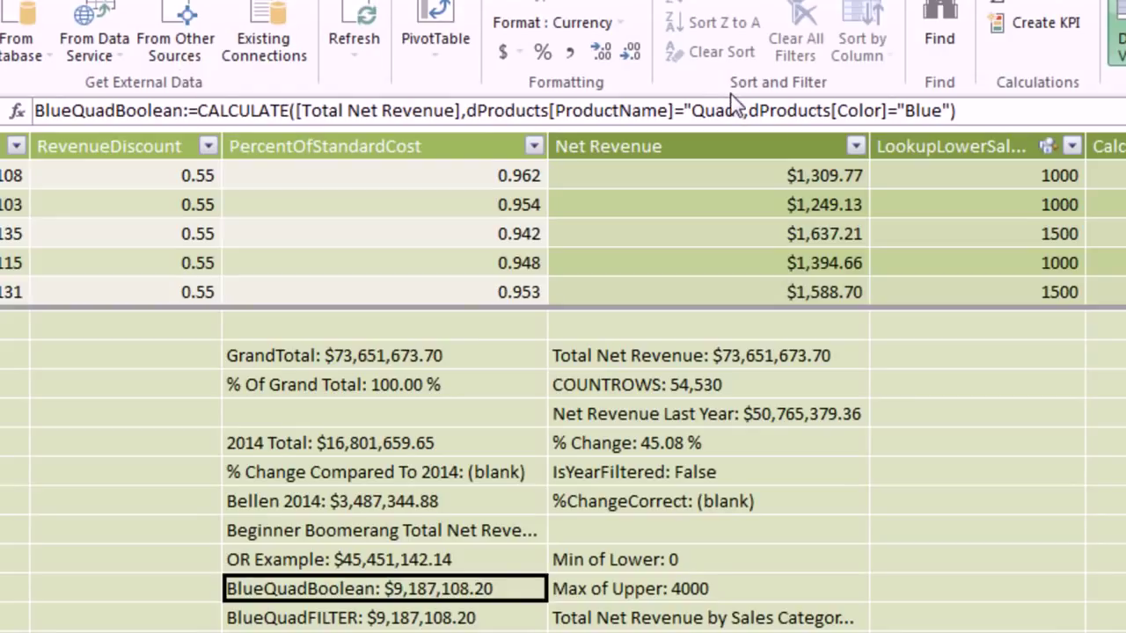
pyautogui.click(463, 621)
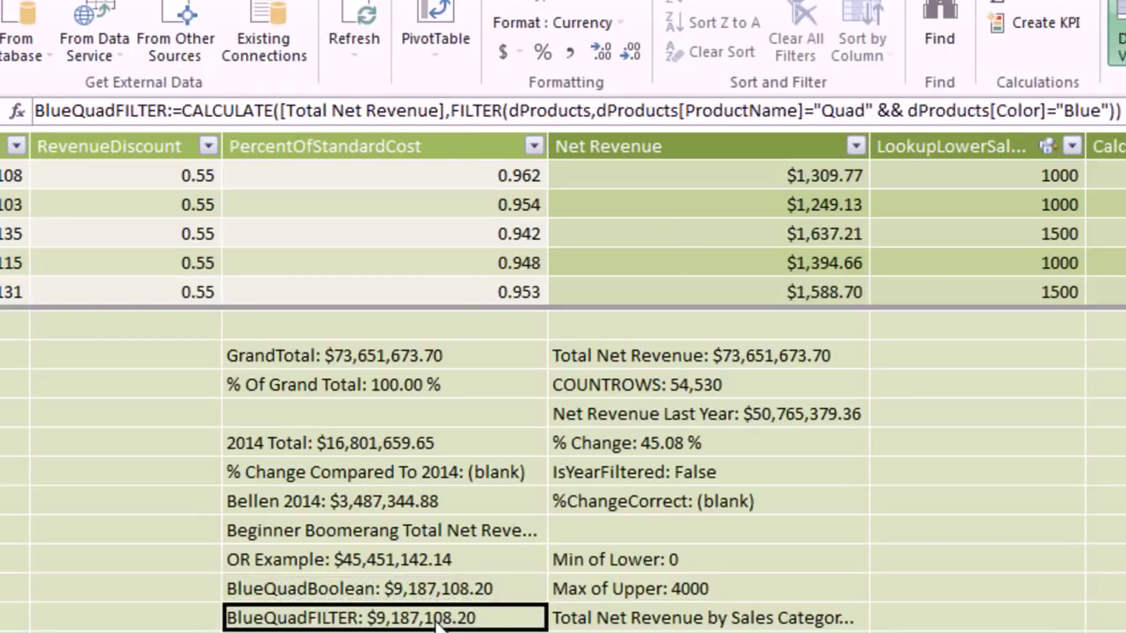
pyautogui.click(442, 602)
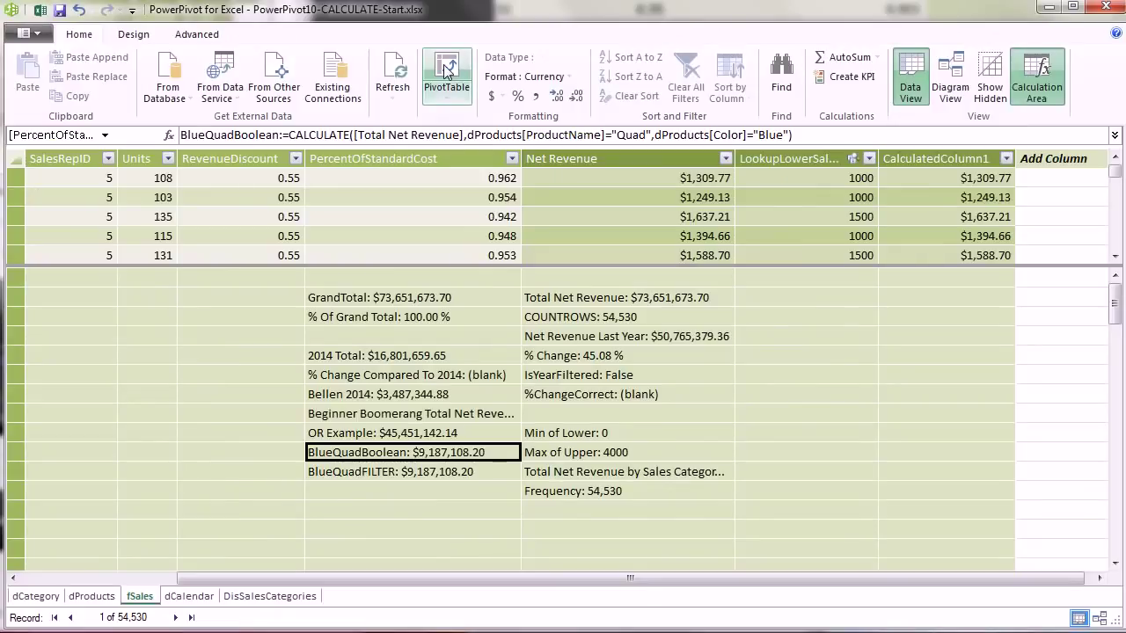
# - Create a PivotTable from the data model on a new worksheet and name the sheet BlueQuad
pyautogui.click(447, 71)
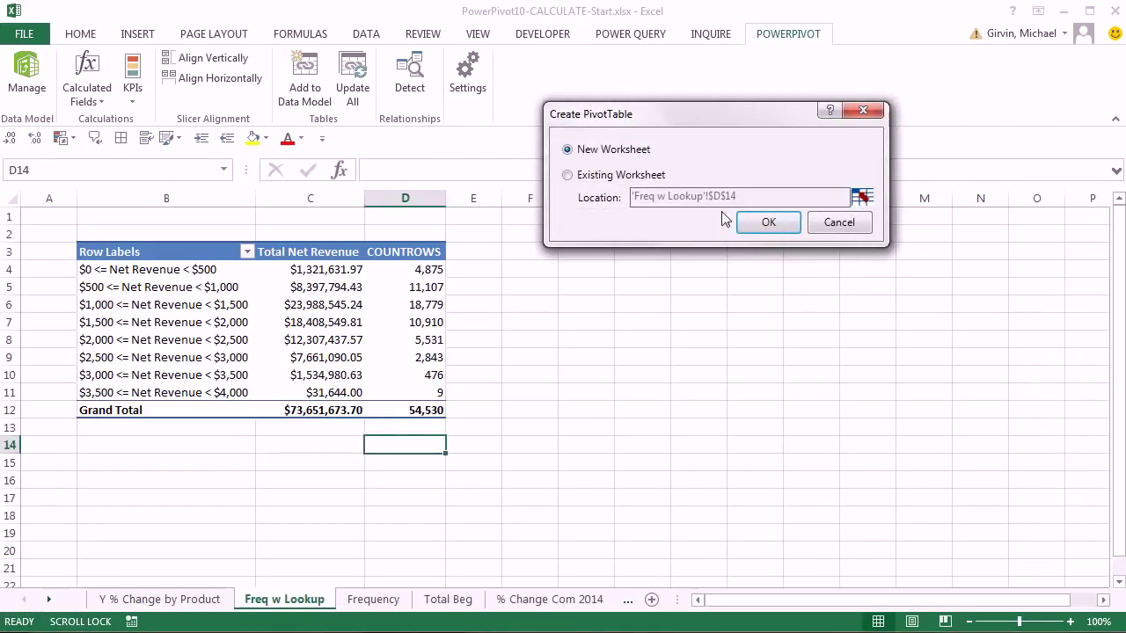
pyautogui.click(763, 223)
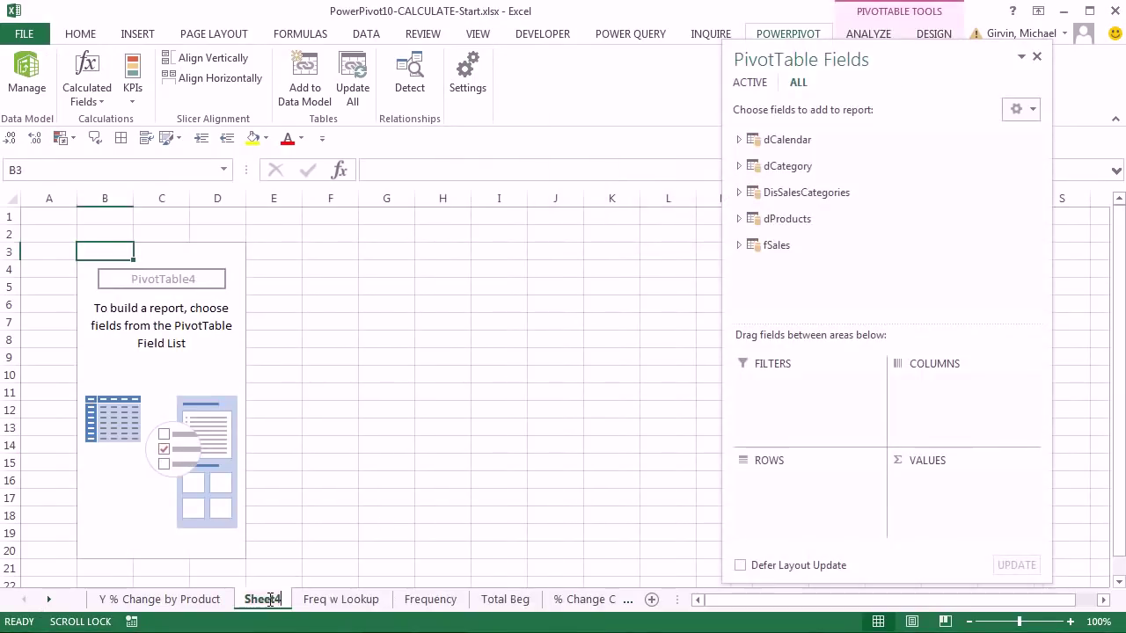
pyautogui.write('BlueQuad')
pyautogui.press('Return')
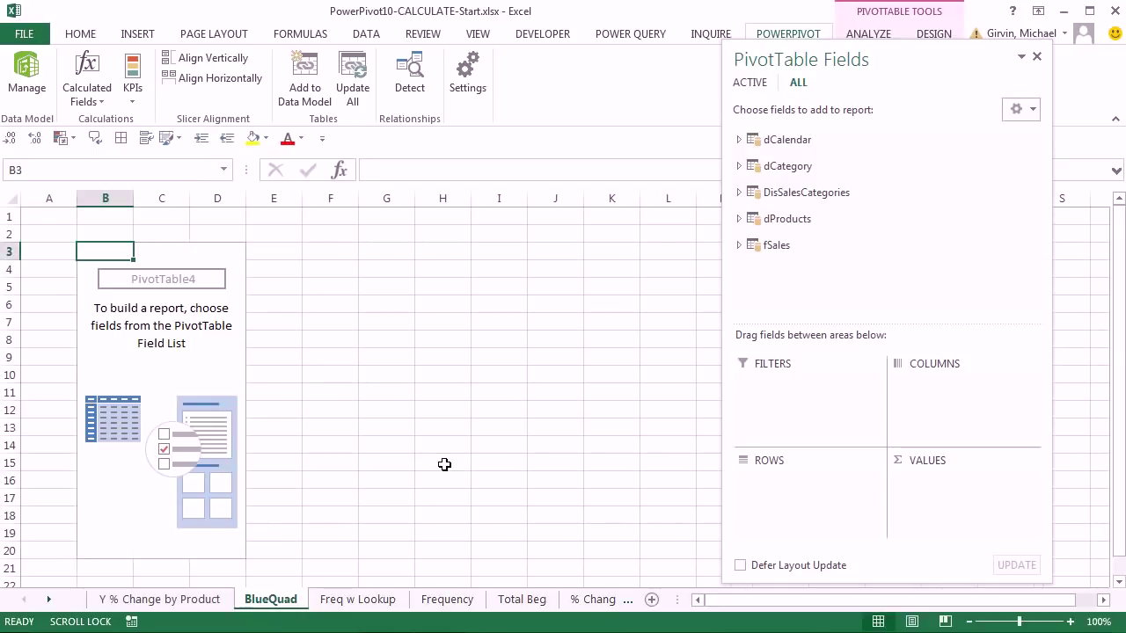
# - Add ProductName and Color from dProducts as PivotTable rows and the fSales measure Total Net Revenue as values
pyautogui.click(739, 218)
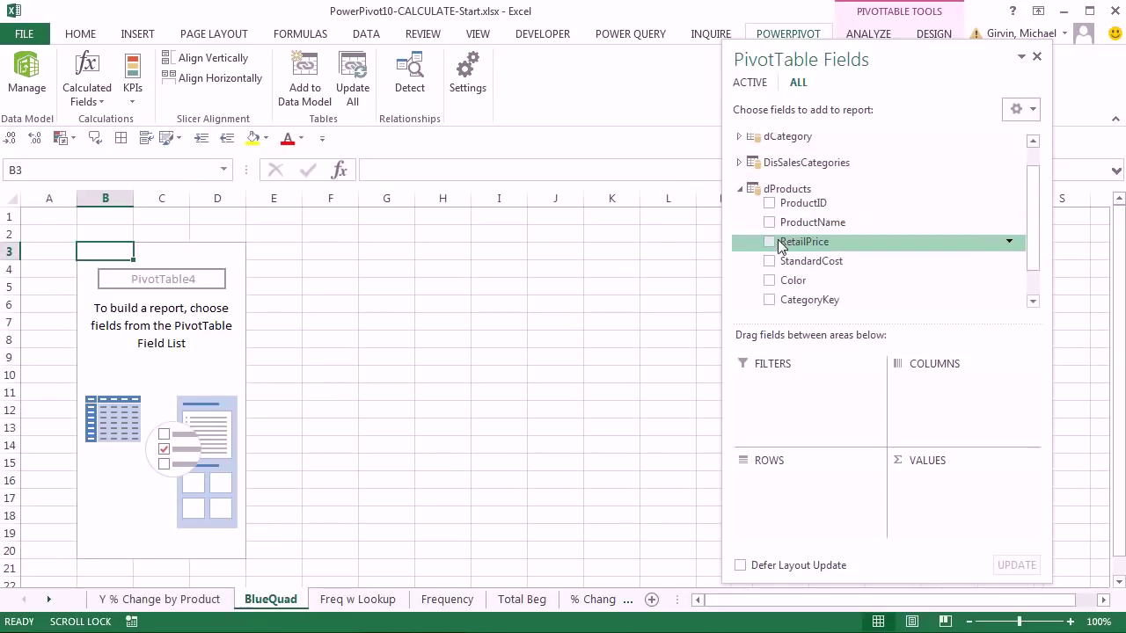
pyautogui.moveTo(798, 222); pyautogui.dragTo(814, 486)
pyautogui.moveTo(808, 273); pyautogui.dragTo(830, 502)
pyautogui.scroll(-1, 897, 211)
pyautogui.click(741, 290)
pyautogui.scroll(-5, 765, 264)
pyautogui.moveTo(794, 202); pyautogui.dragTo(961, 492)
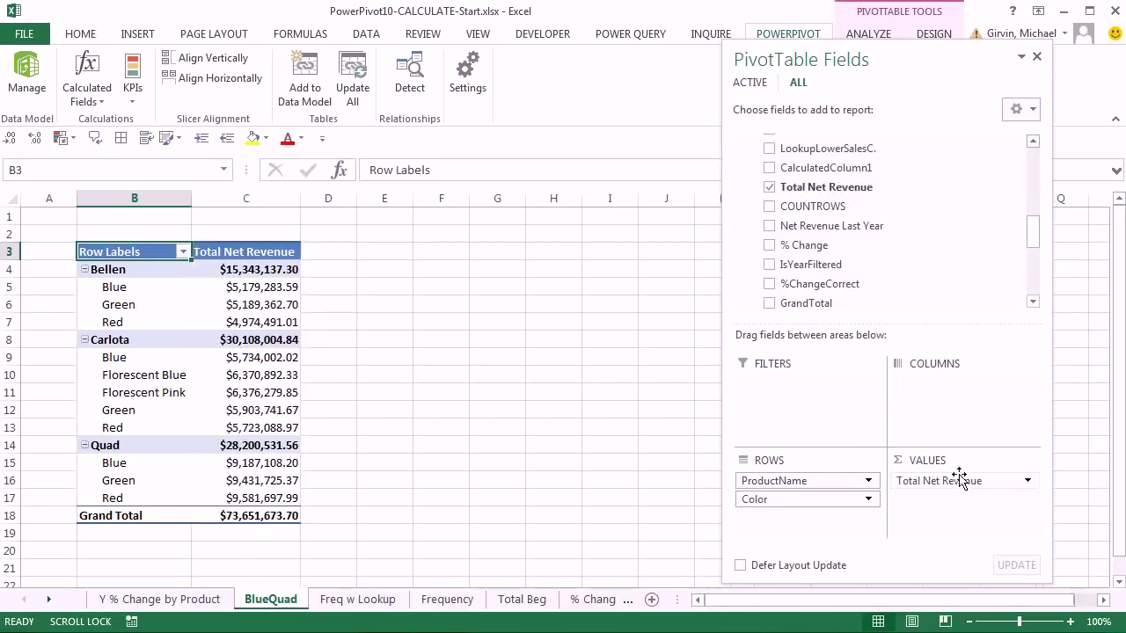
# - Add the BlueQuadBoolean measure to the PivotTable values after Total Net Revenue
pyautogui.click(267, 411)
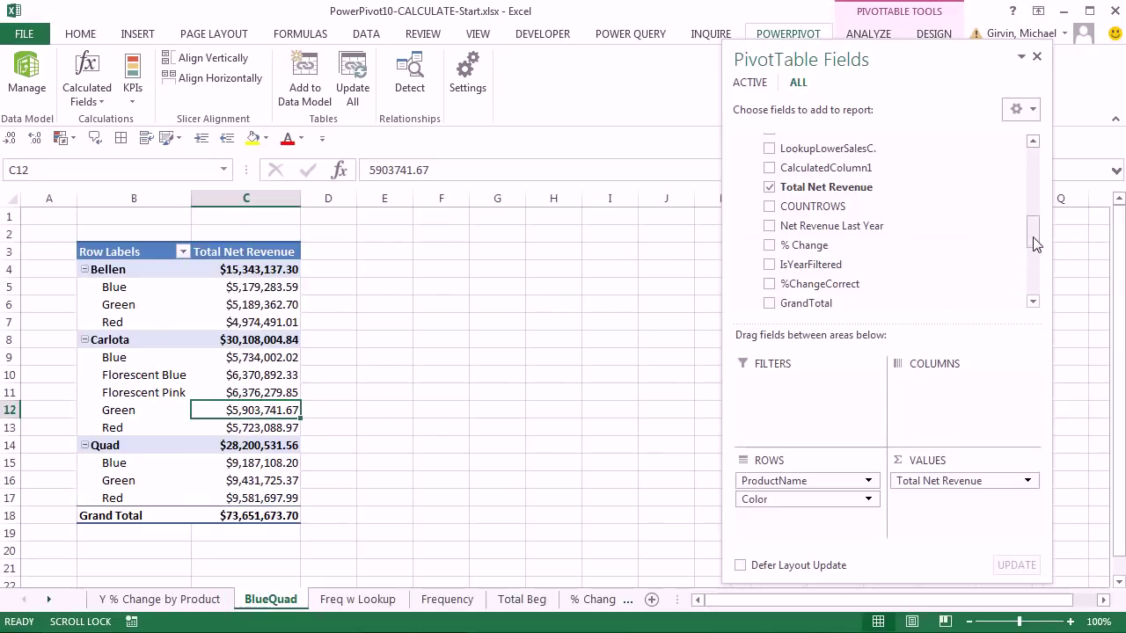
pyautogui.moveTo(1034, 244); pyautogui.dragTo(1034, 290)
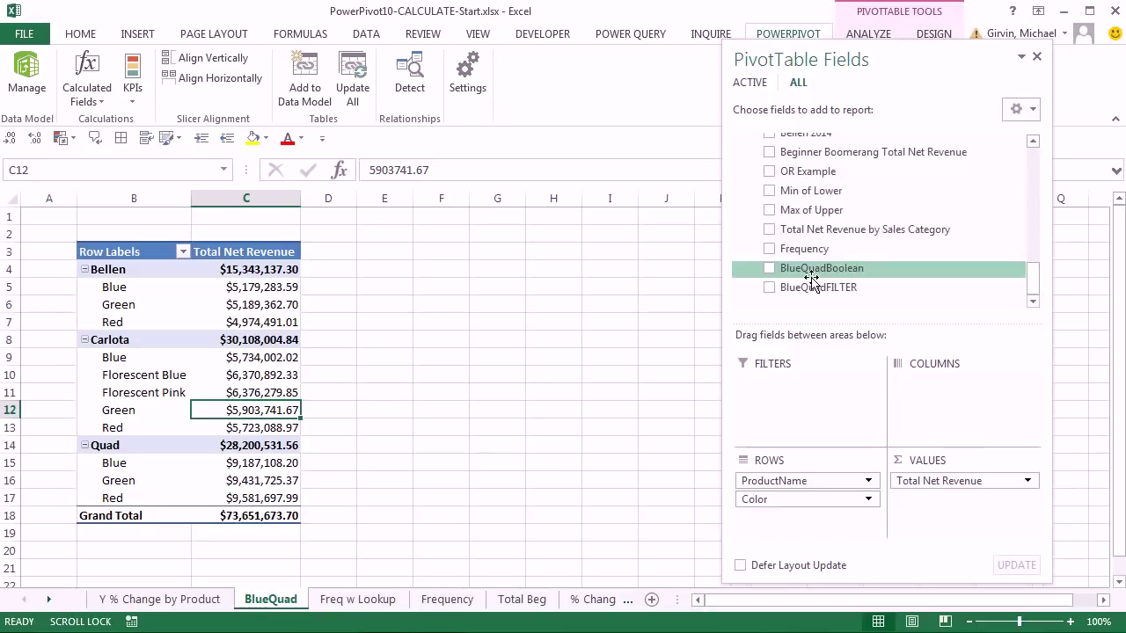
pyautogui.moveTo(796, 277); pyautogui.dragTo(921, 508)
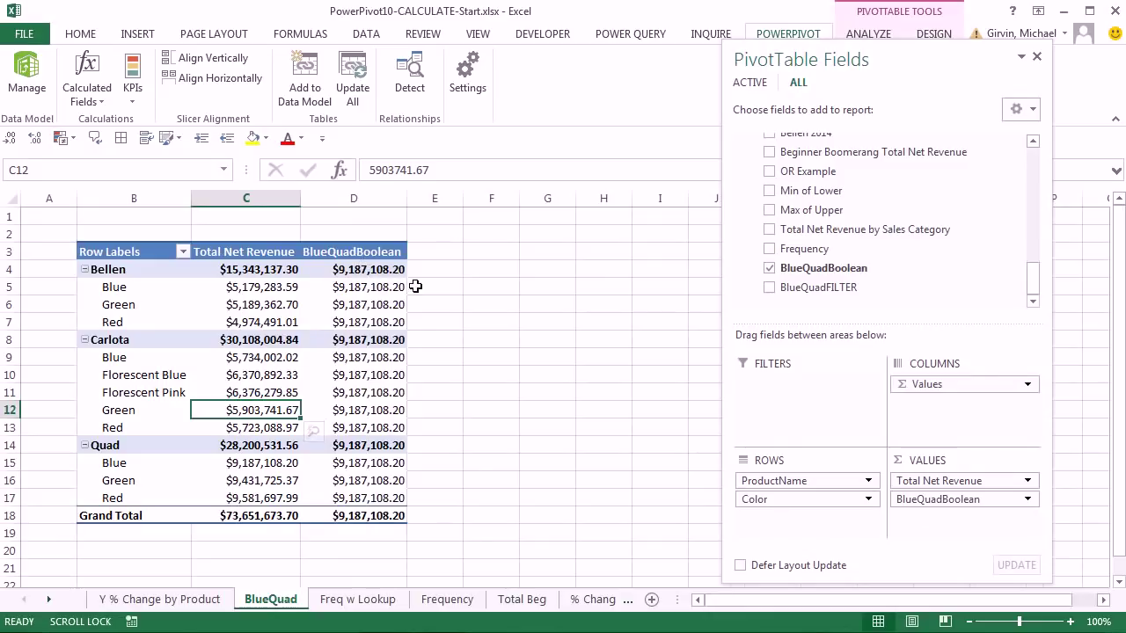
# - Compare the PivotTable's product and color row labels with the BlueQuadBoolean values in each row
pyautogui.moveTo(397, 306)
pyautogui.click(113, 302)
pyautogui.click(110, 376)
pyautogui.click(121, 410)
pyautogui.click(119, 475)
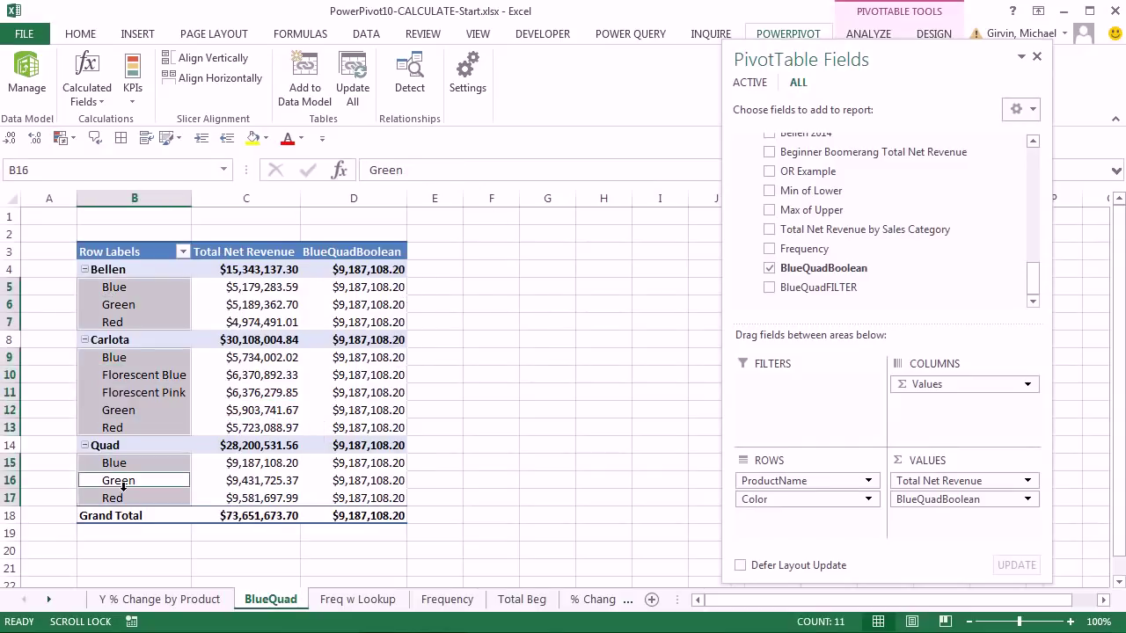
pyautogui.click(380, 375)
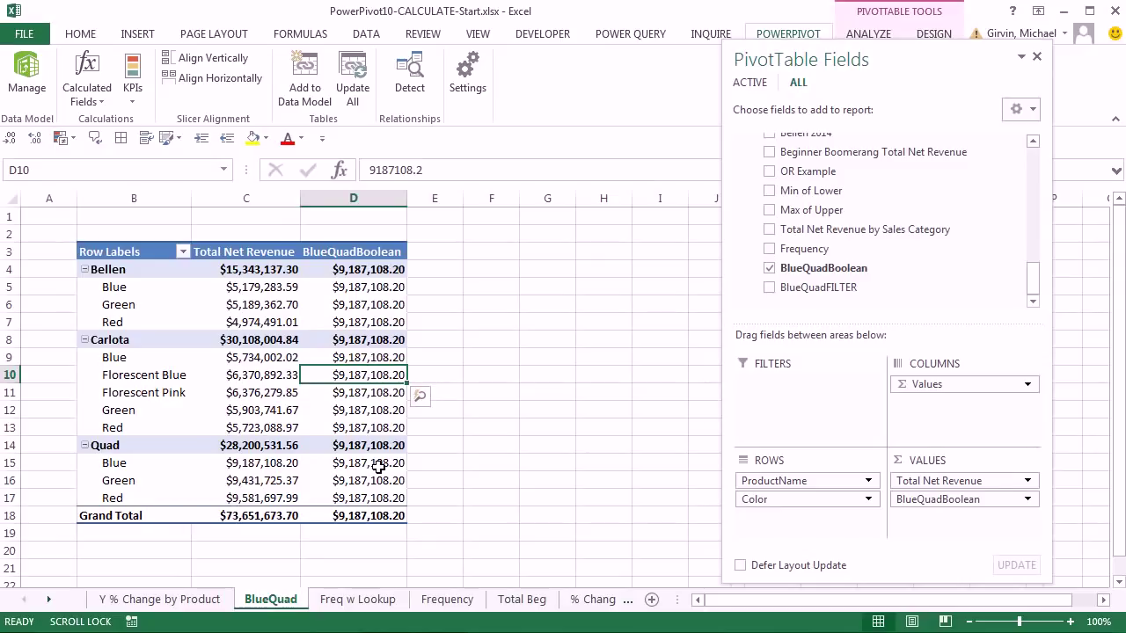
# - Add the BlueQuadFILTER measure to the PivotTable values after BlueQuadBoolean
pyautogui.click(150, 375)
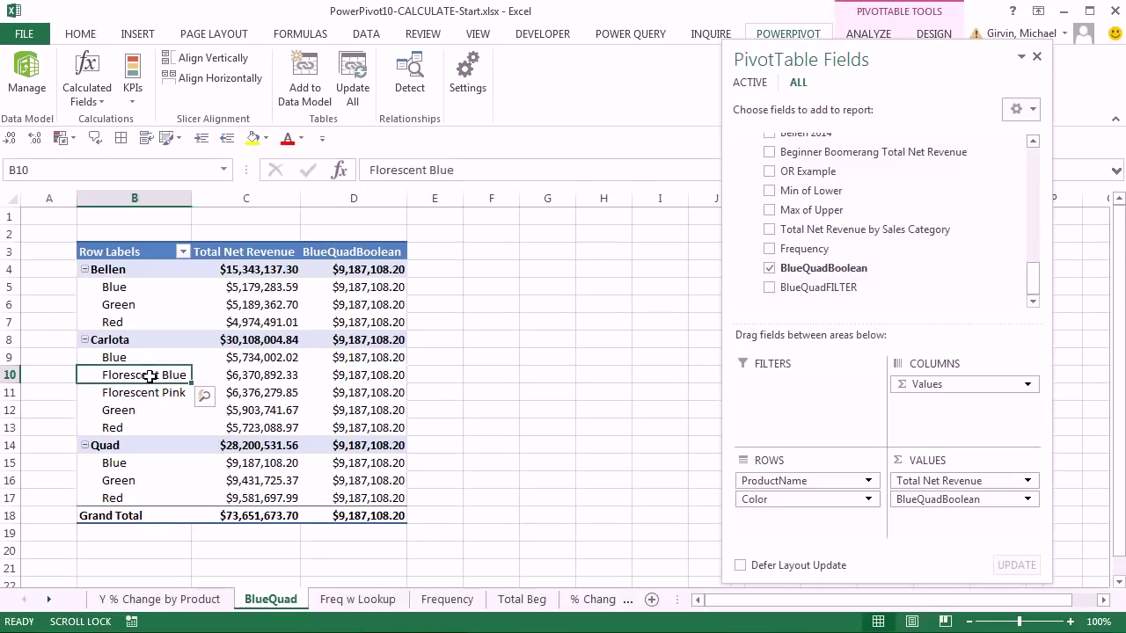
pyautogui.click(348, 376)
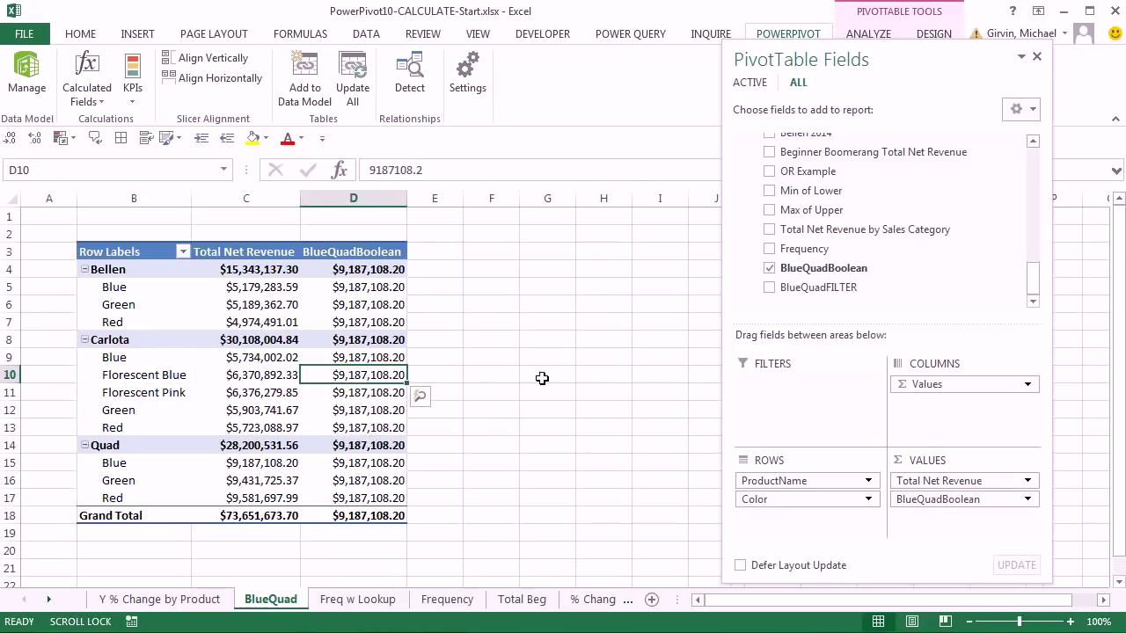
pyautogui.moveTo(793, 290); pyautogui.dragTo(938, 520)
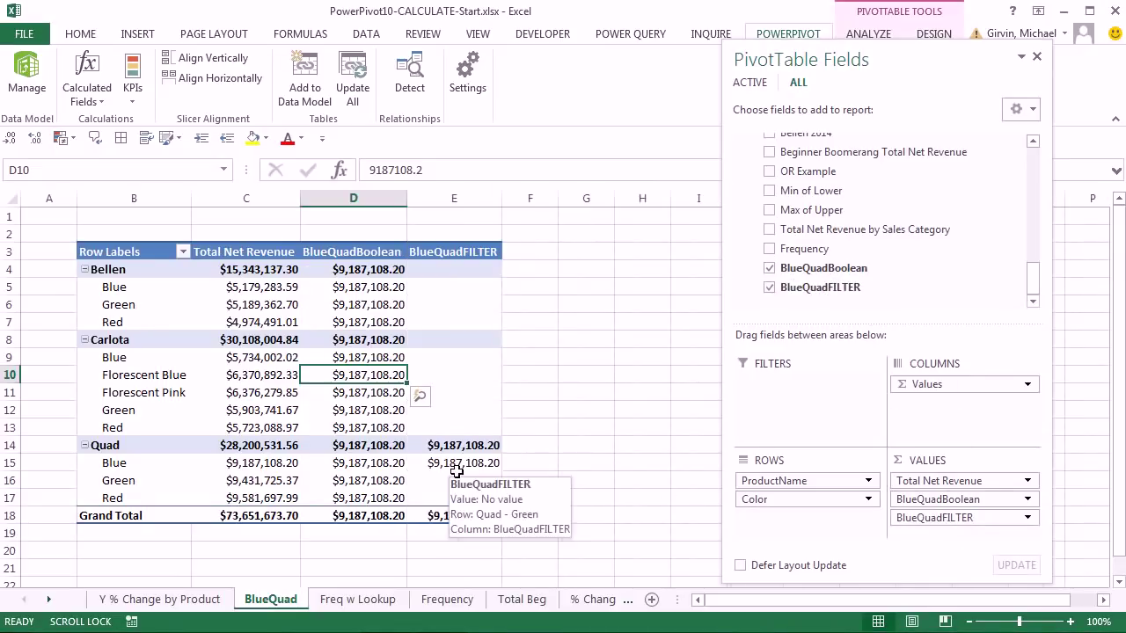
# - Compare the BlueQuadFILTER and BlueQuadBoolean values across the Carlota and Quad product rows
pyautogui.click(456, 382)
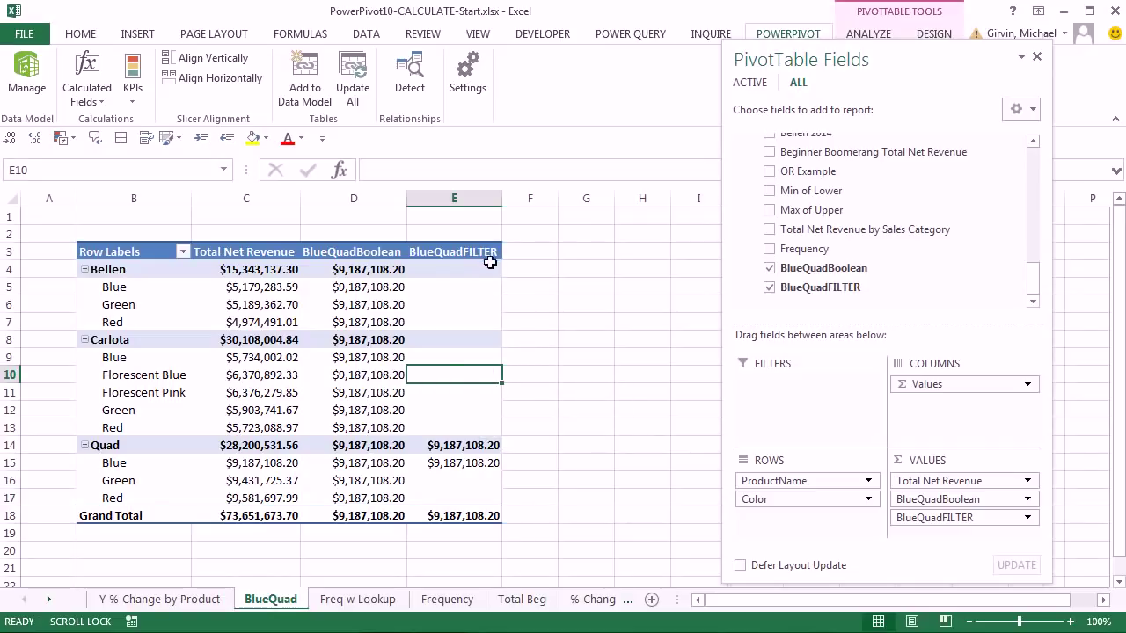
pyautogui.click(459, 469)
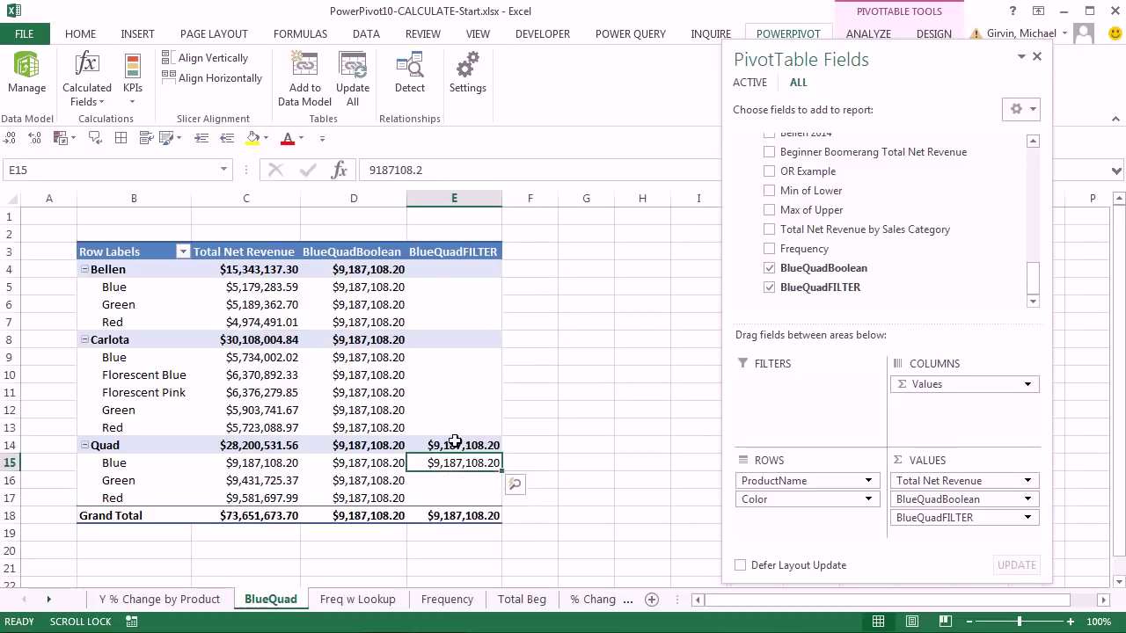
pyautogui.click(373, 413)
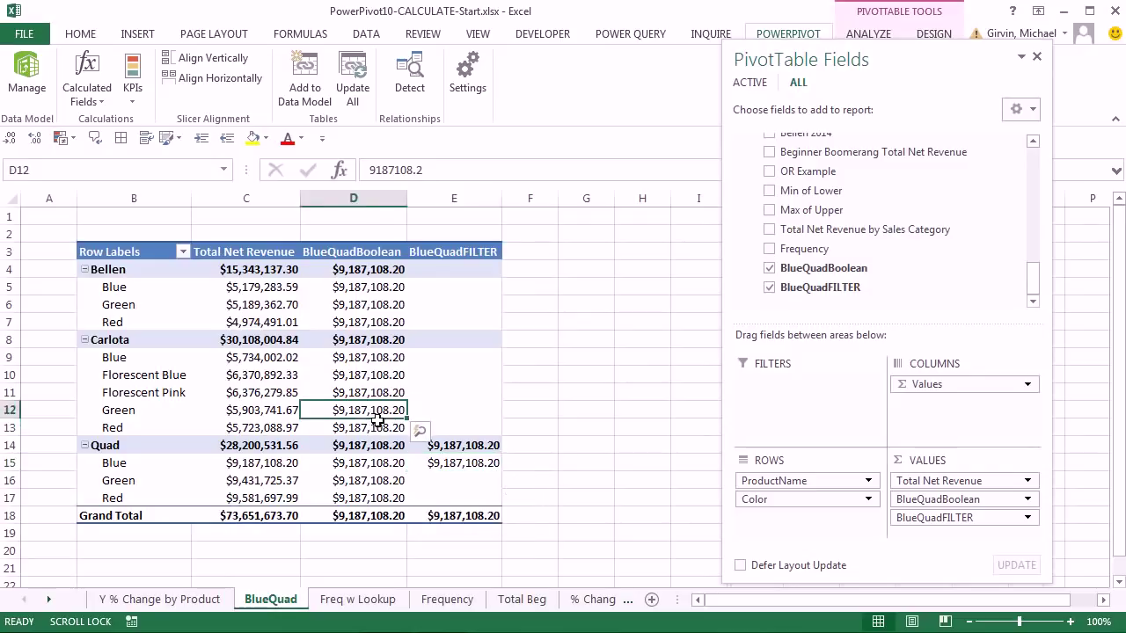
pyautogui.click(466, 464)
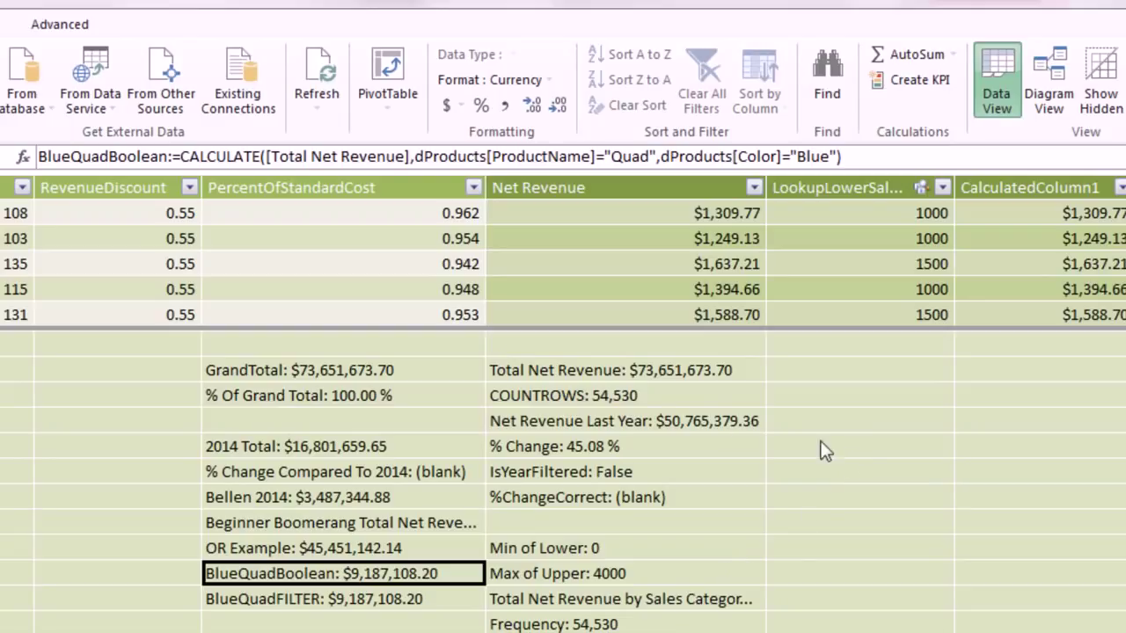
# - In the PowerPivot window, review the filter functions in the Net Revenue Last Year and GrandTotal measure formulas
pyautogui.click(579, 422)
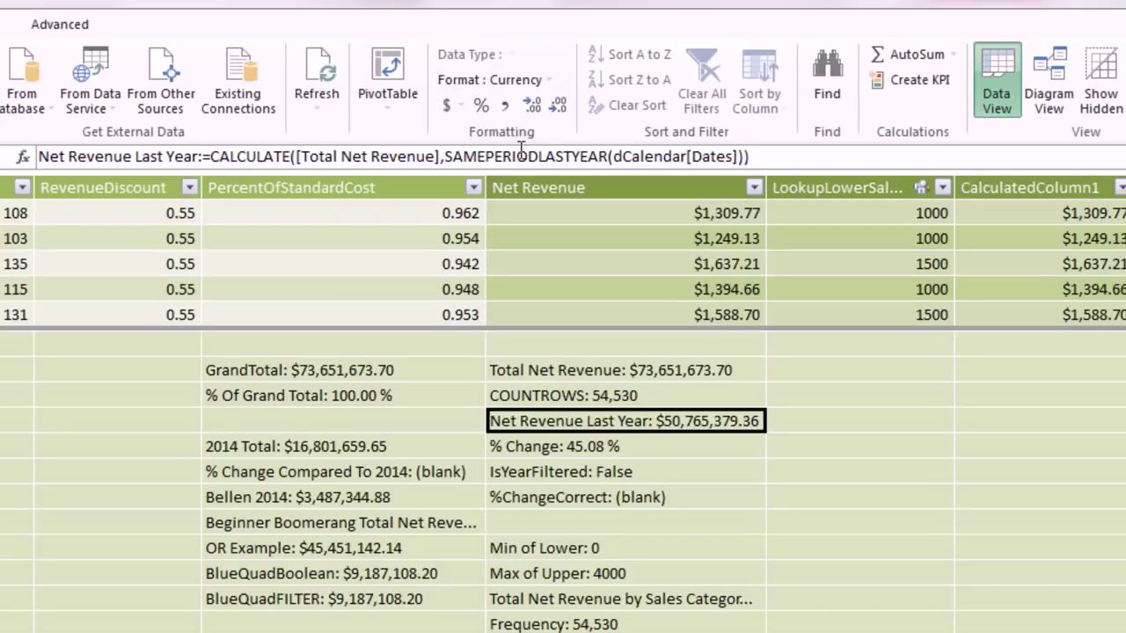
pyautogui.click(557, 159)
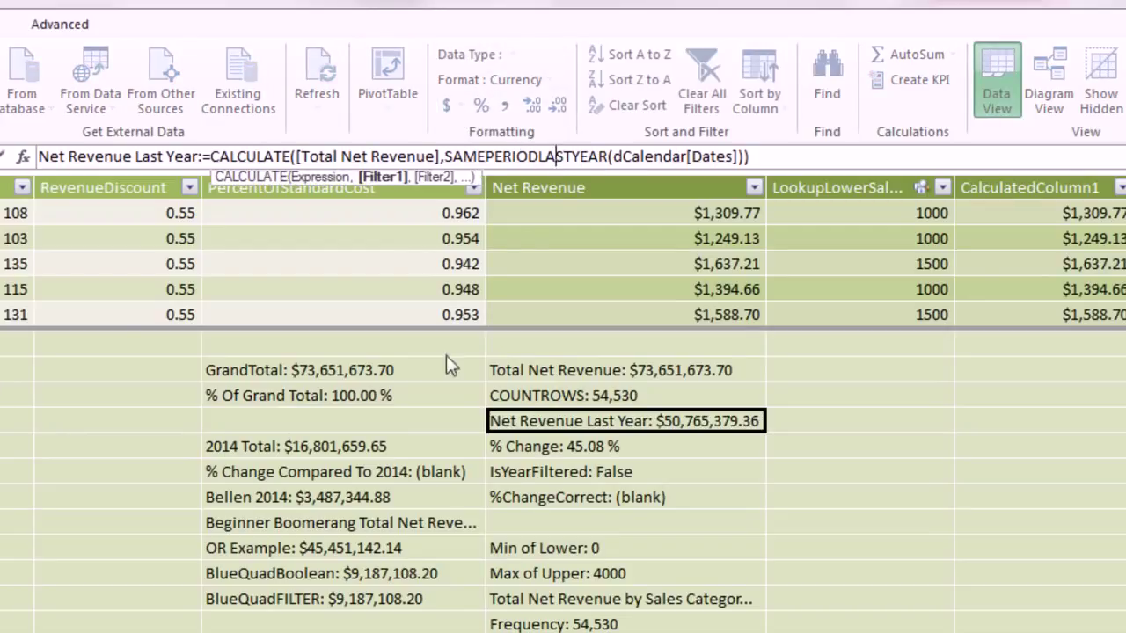
pyautogui.click(309, 373)
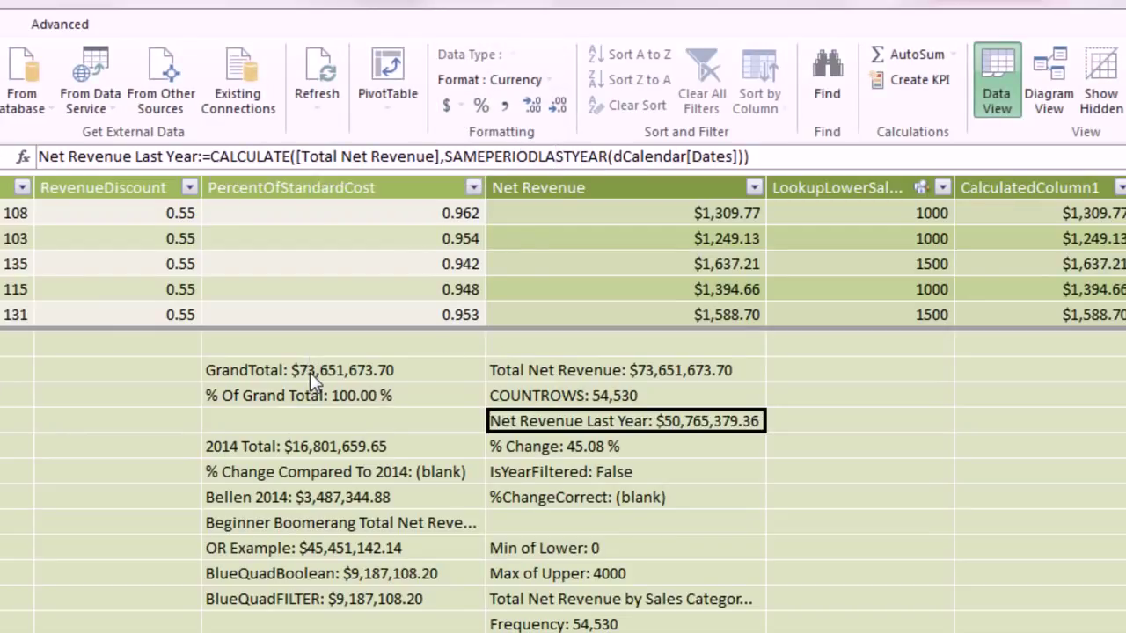
pyautogui.click(387, 157)
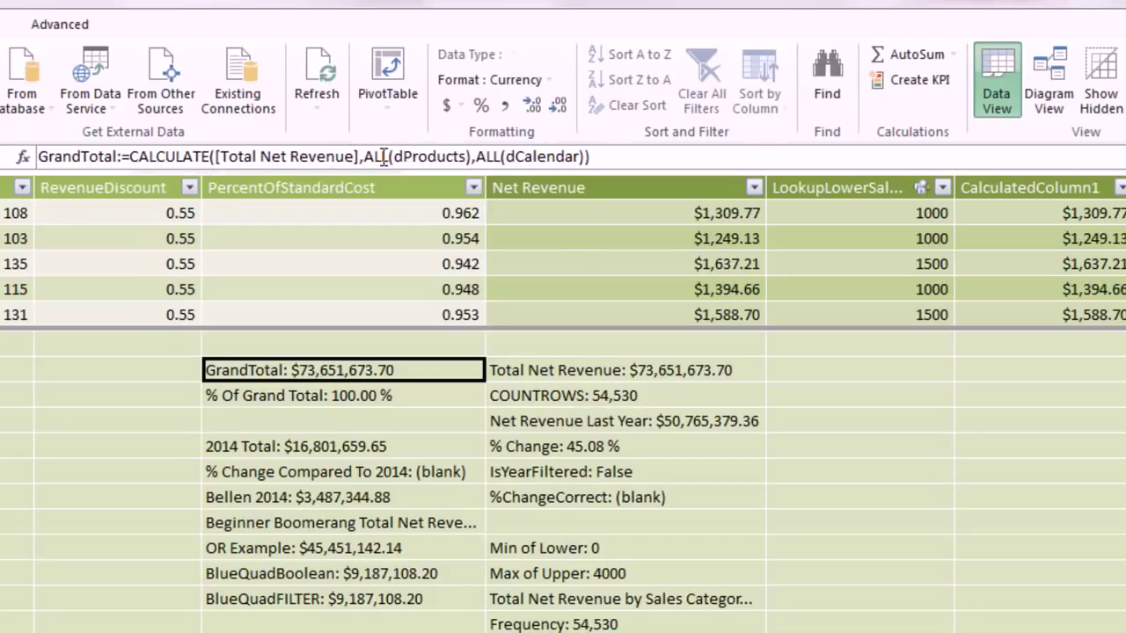
pyautogui.click(478, 156)
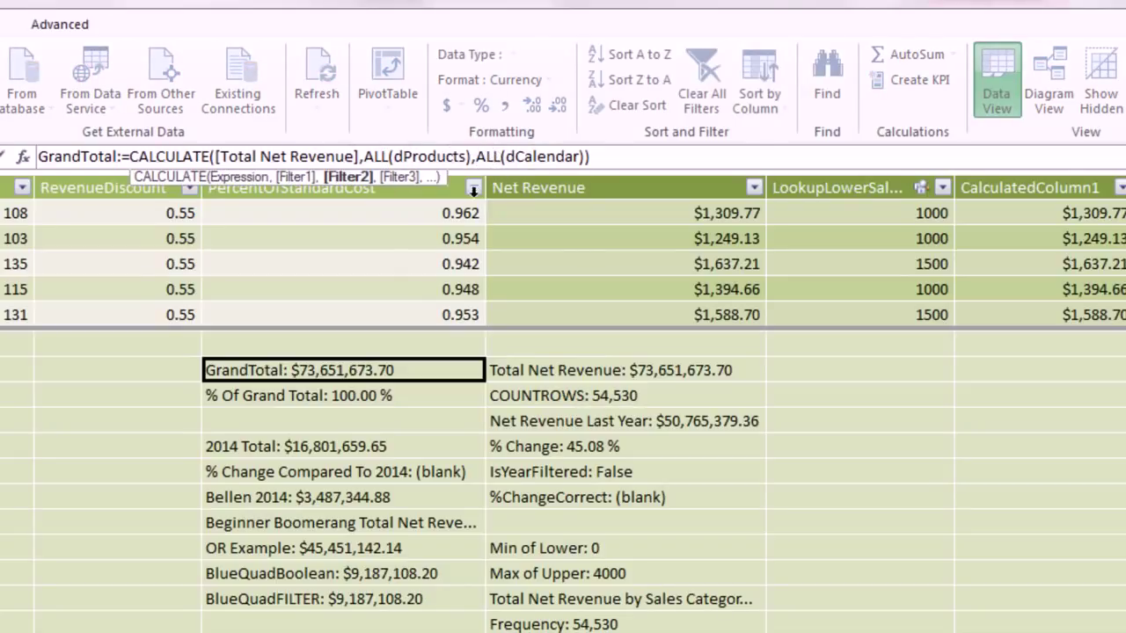
pyautogui.press('Escape')
# - Review the Boolean filters in the 2014 Total, Bellen 2014, Beginner Boomerang Total Net Revenue and OR Example formulas
pyautogui.click(309, 449)
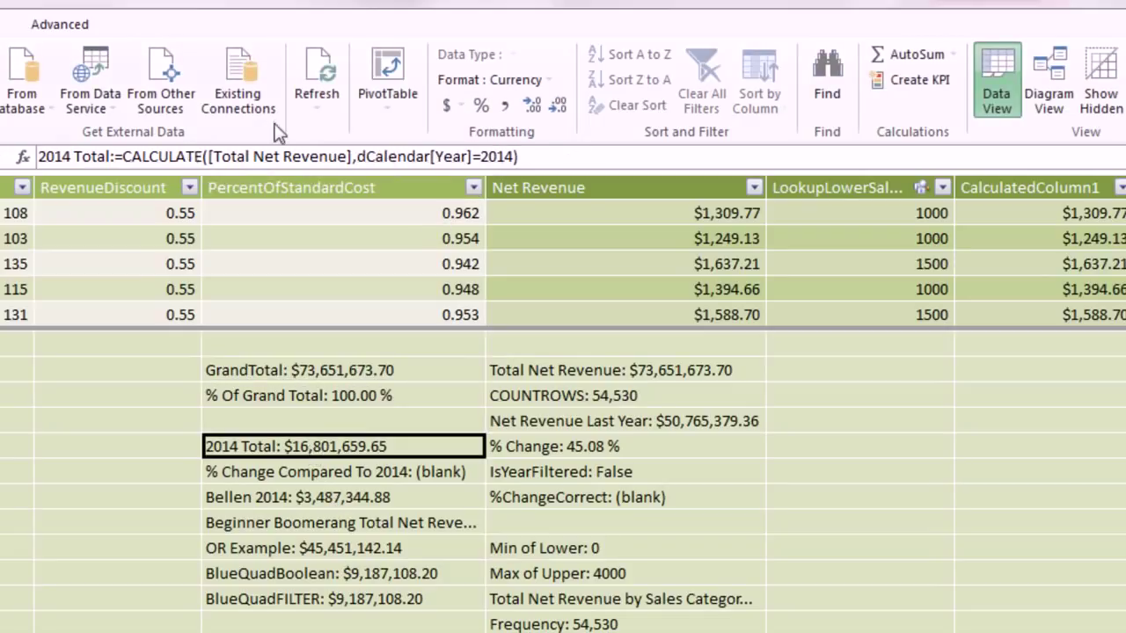
pyautogui.click(327, 500)
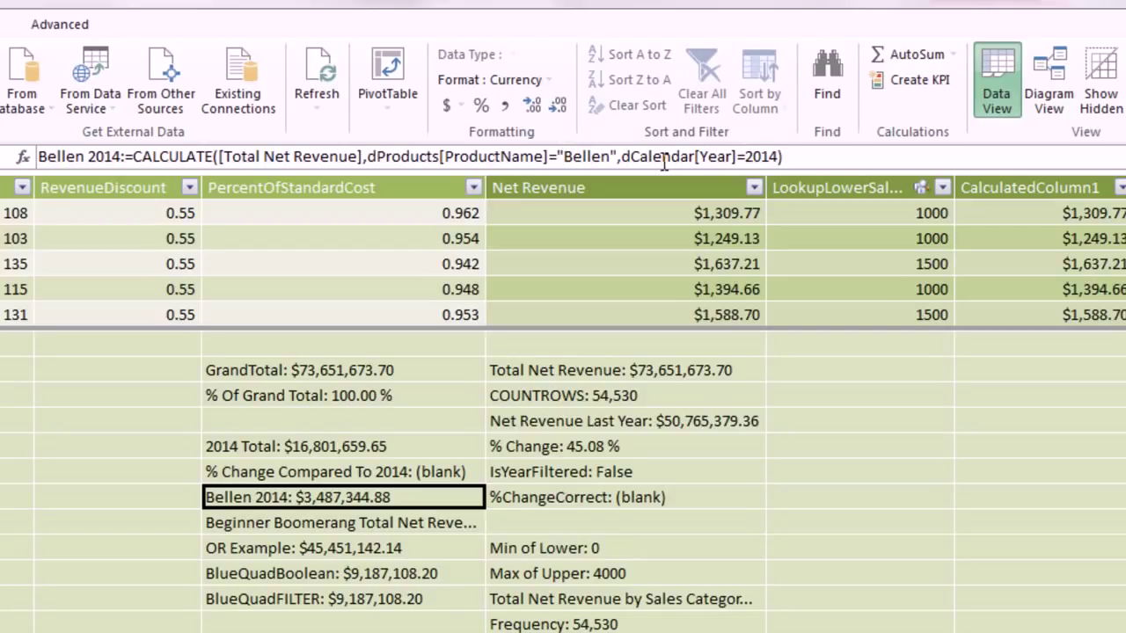
pyautogui.press('Down')
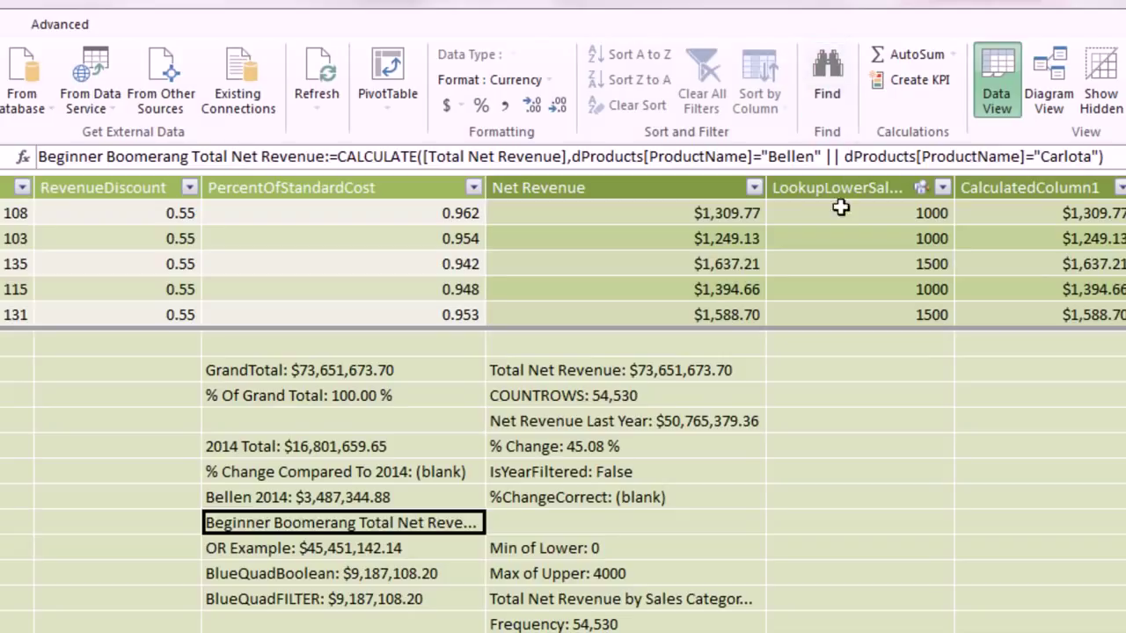
pyautogui.click(354, 552)
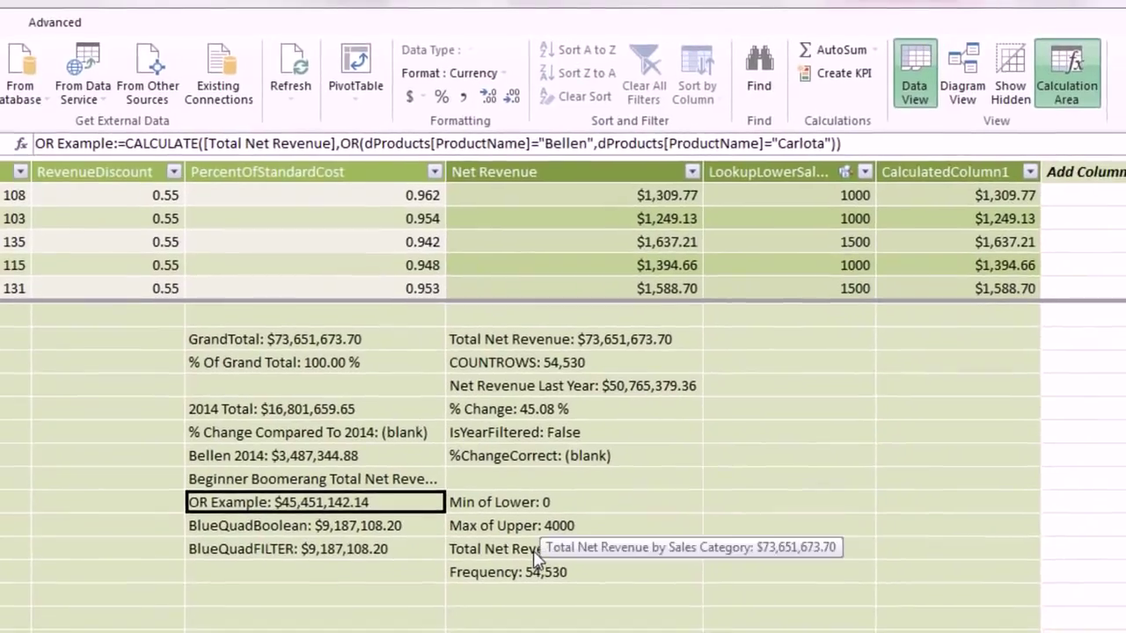
# - Examine the formulas of the Total Net Revenue by Sales Category and Frequency measures and the two calculated columns beside Net Revenue
pyautogui.click(583, 605)
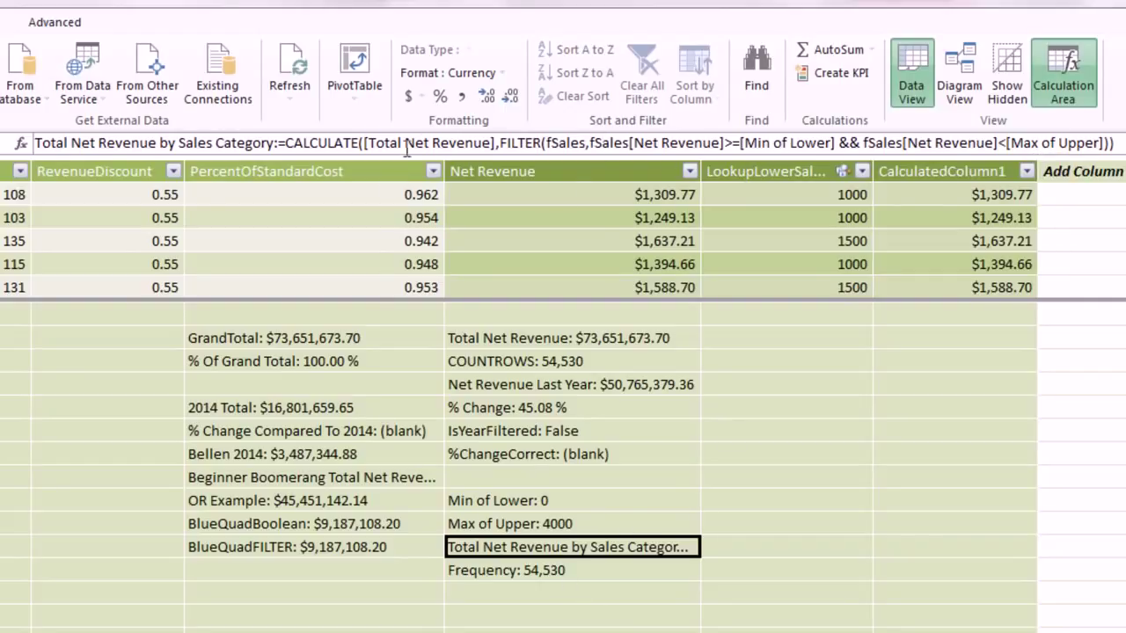
pyautogui.click(553, 573)
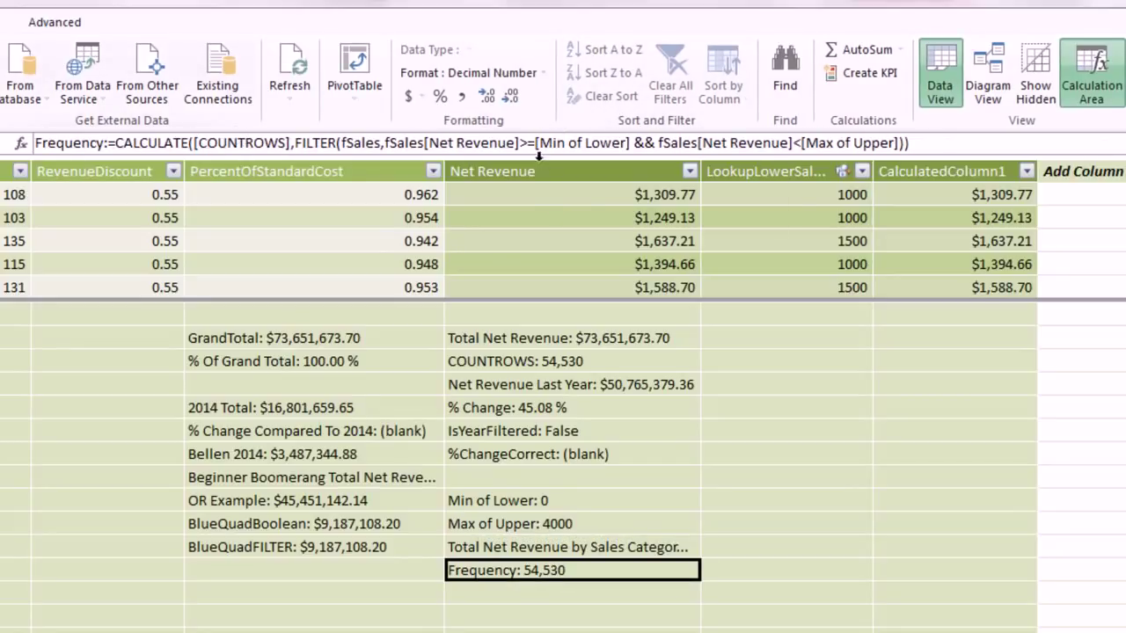
pyautogui.click(831, 201)
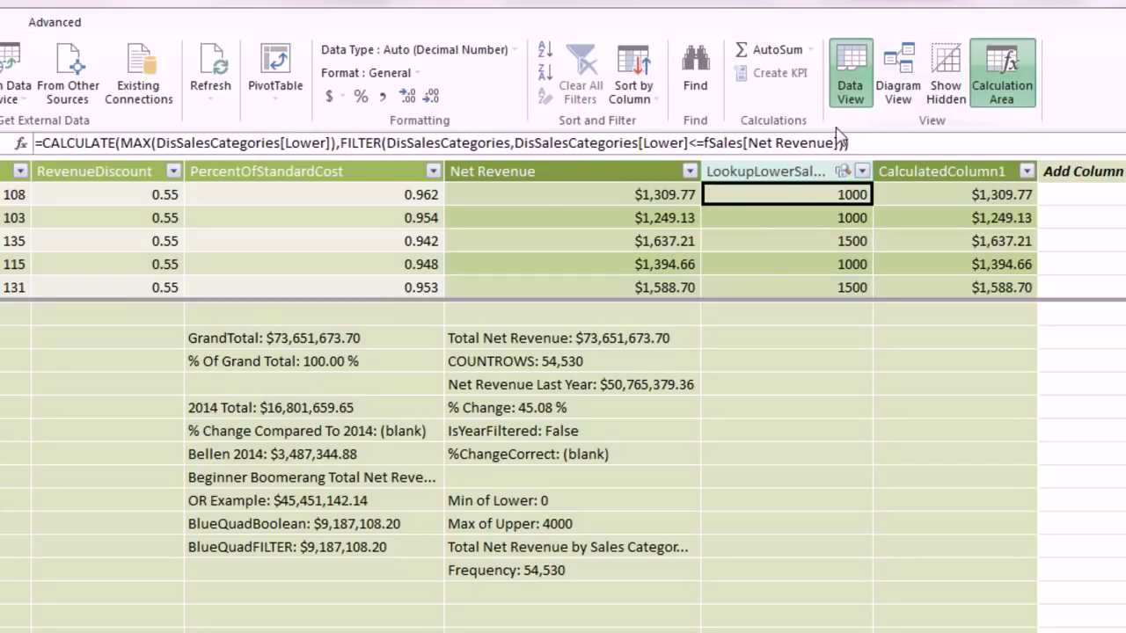
pyautogui.click(943, 196)
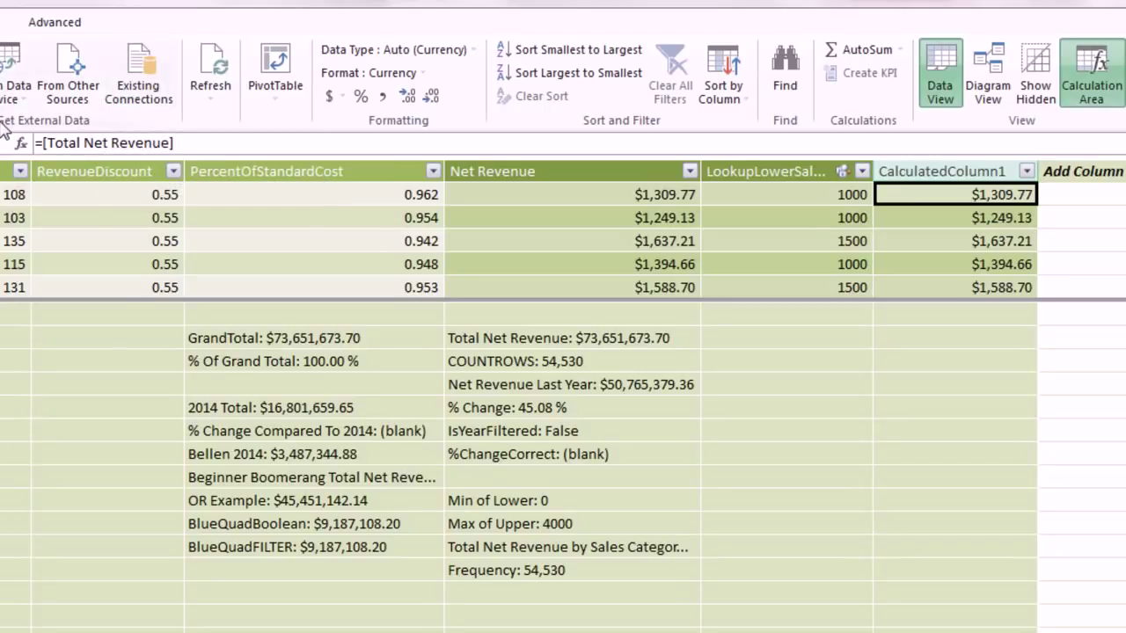
# - Compare the filter arguments in the BlueQuadBoolean and BlueQuadFILTER measure formulas
pyautogui.click(308, 525)
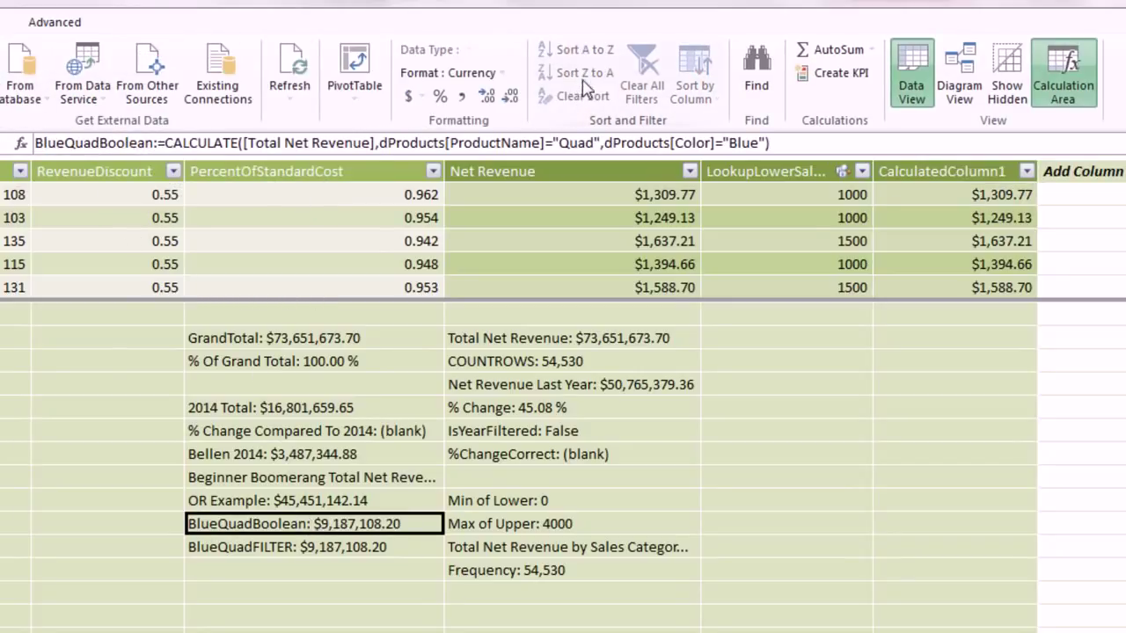
pyautogui.click(390, 546)
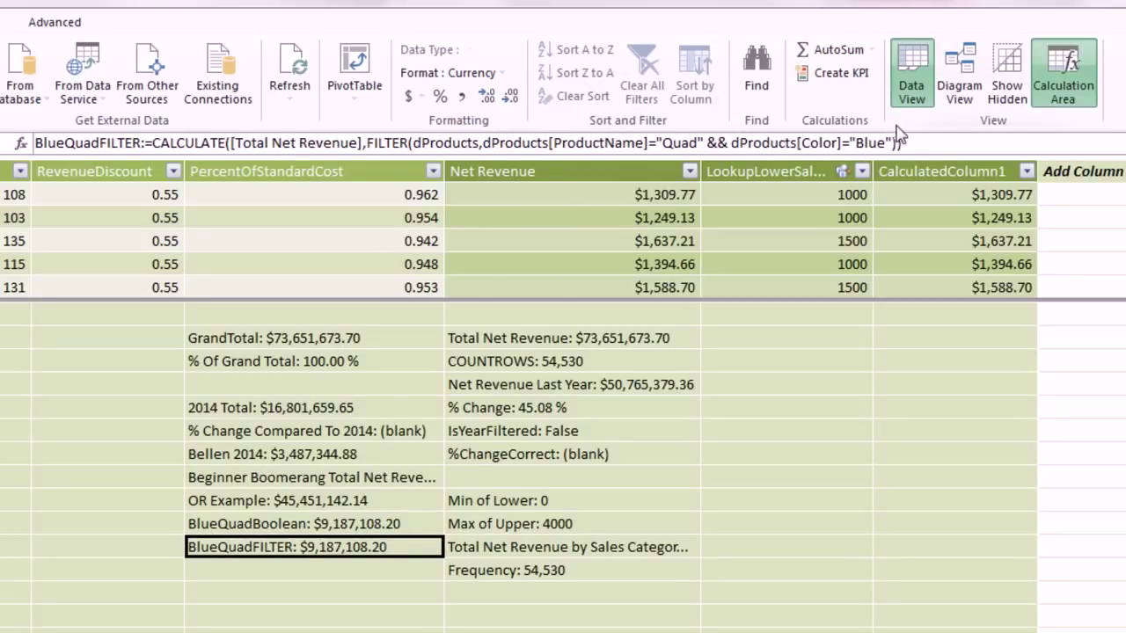